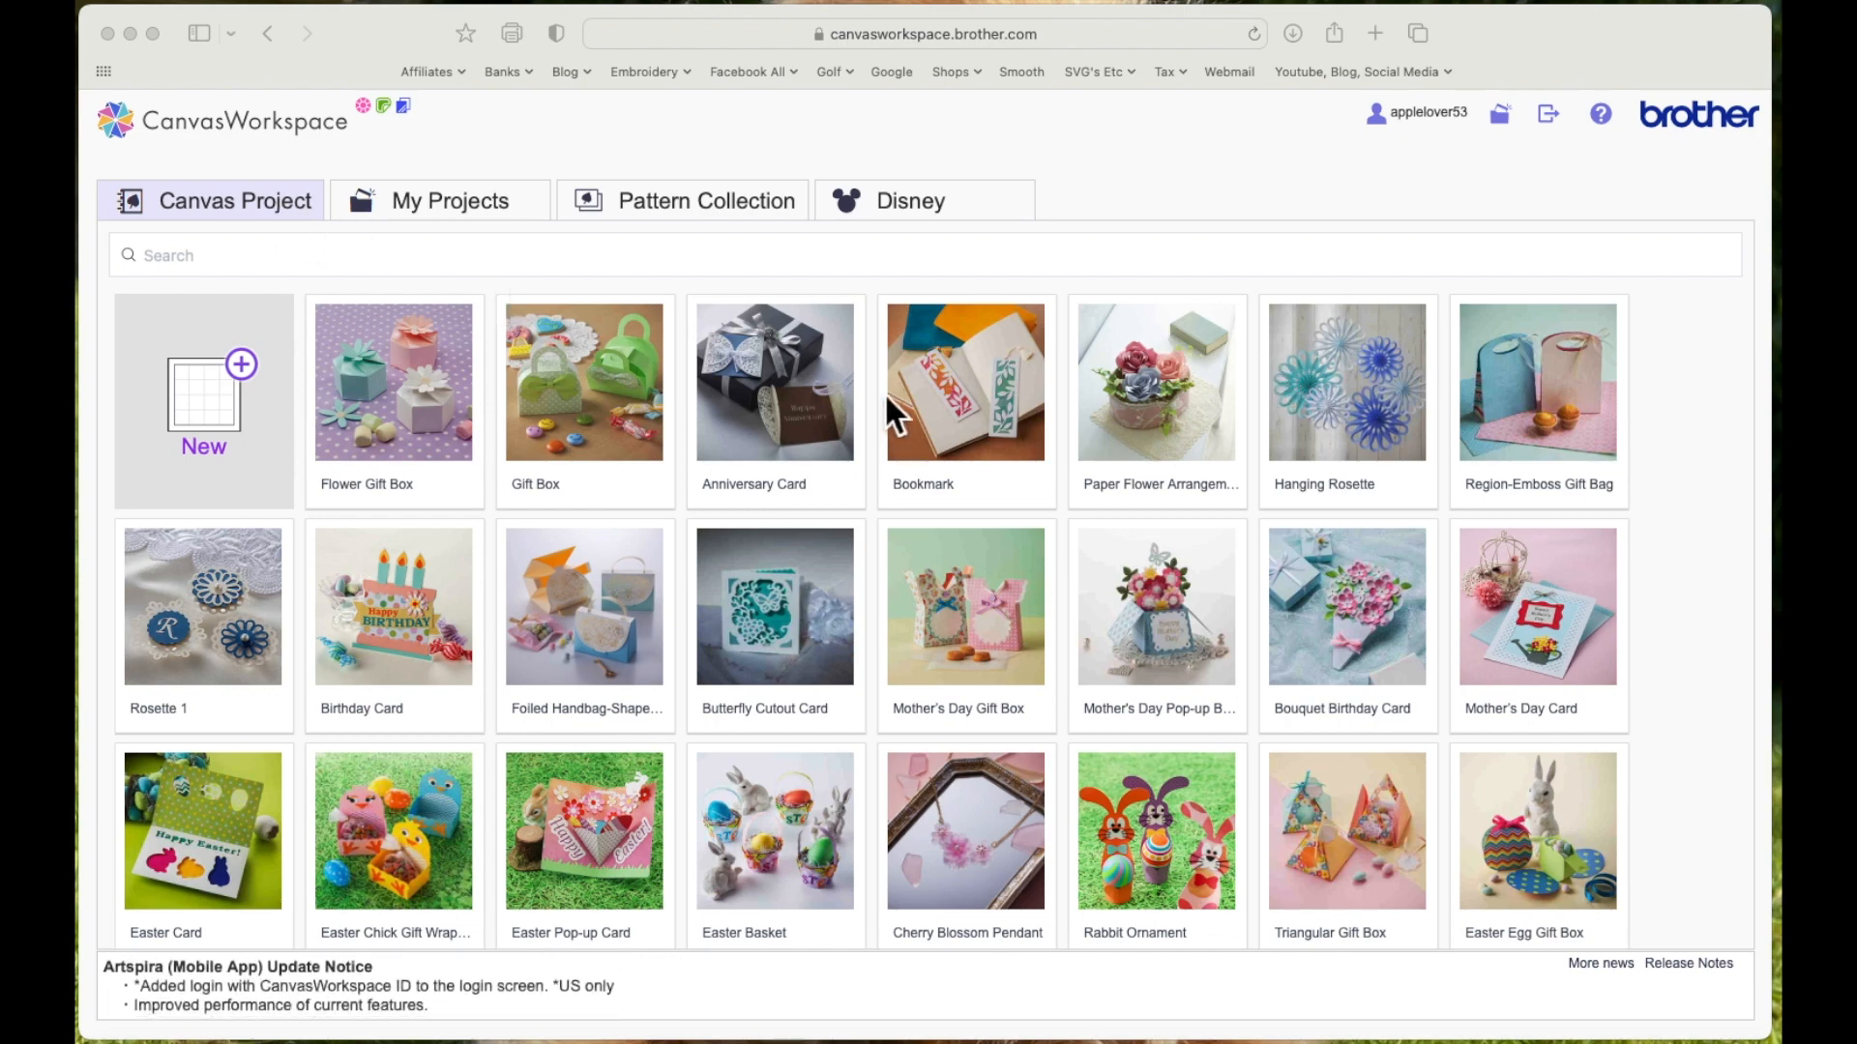
# Browse the Canvas Project gallery and open the Wall Mirror Stickers project
pyautogui.scroll(-10, 884, 392)
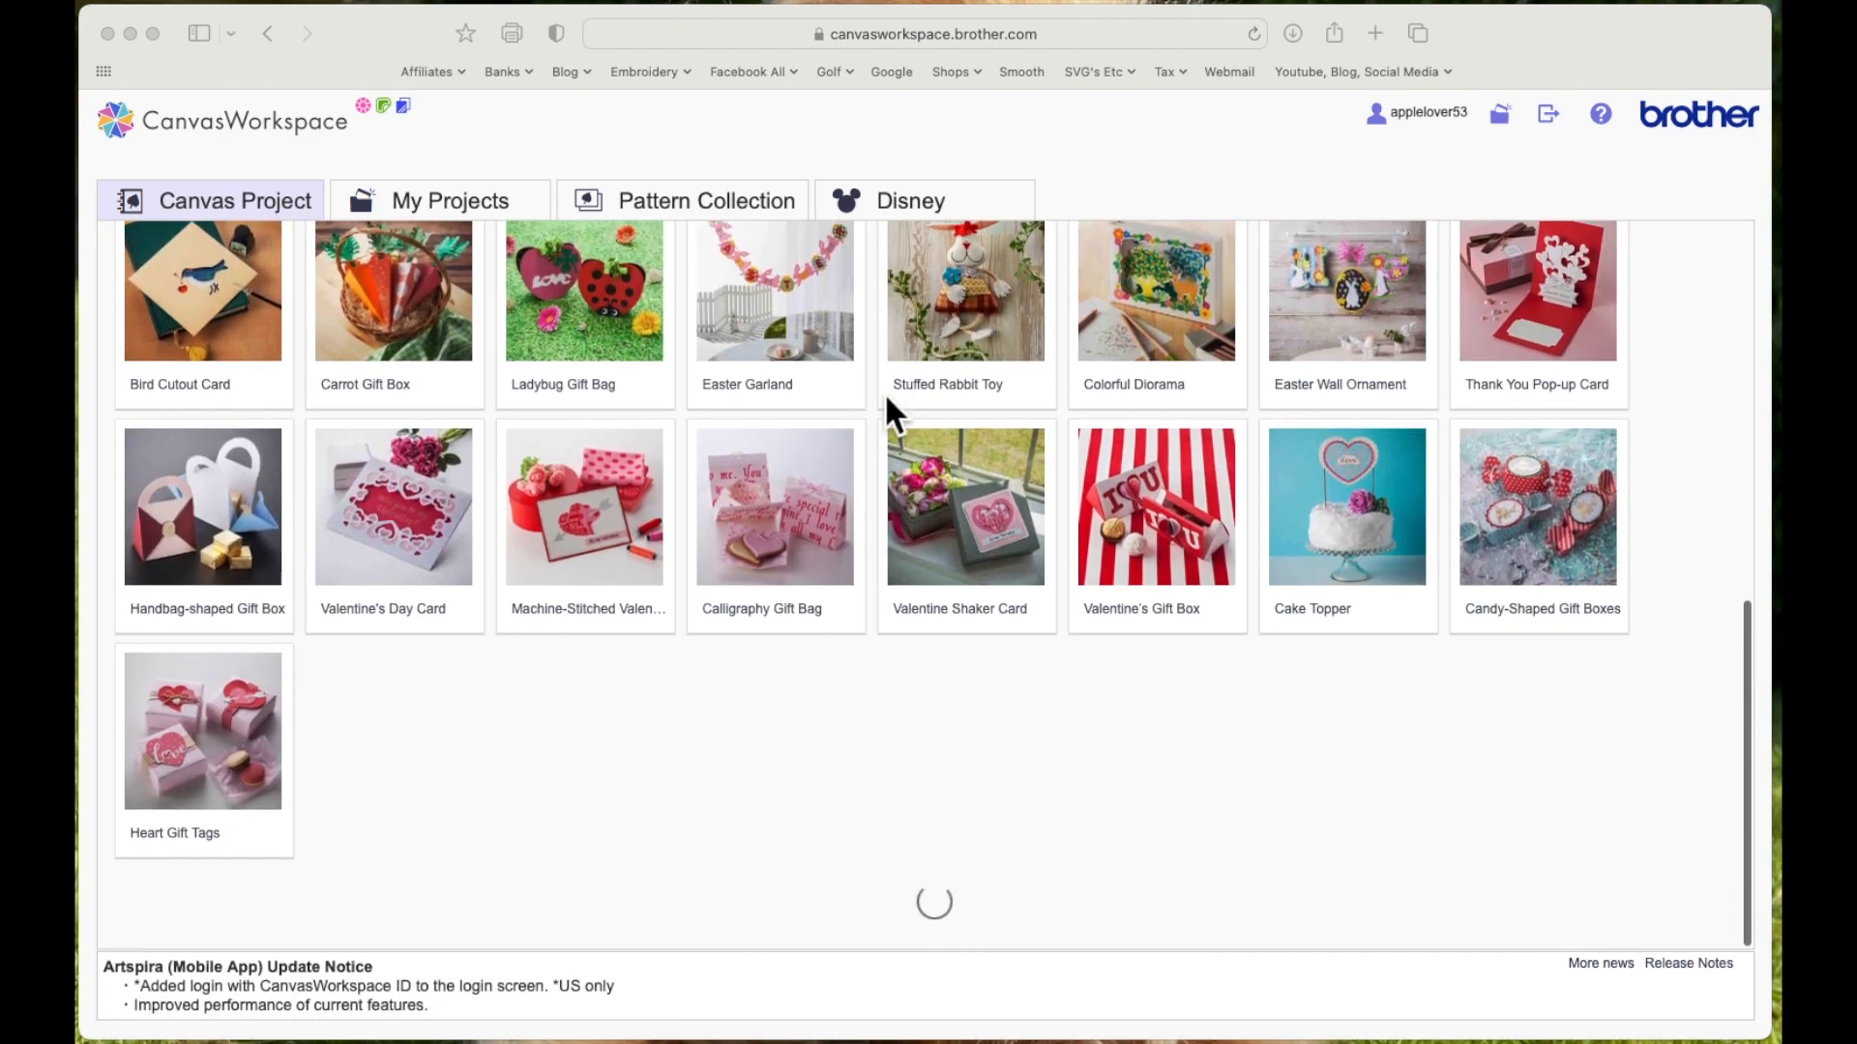
pyautogui.scroll(-8, 884, 392)
pyautogui.scroll(-15, 884, 391)
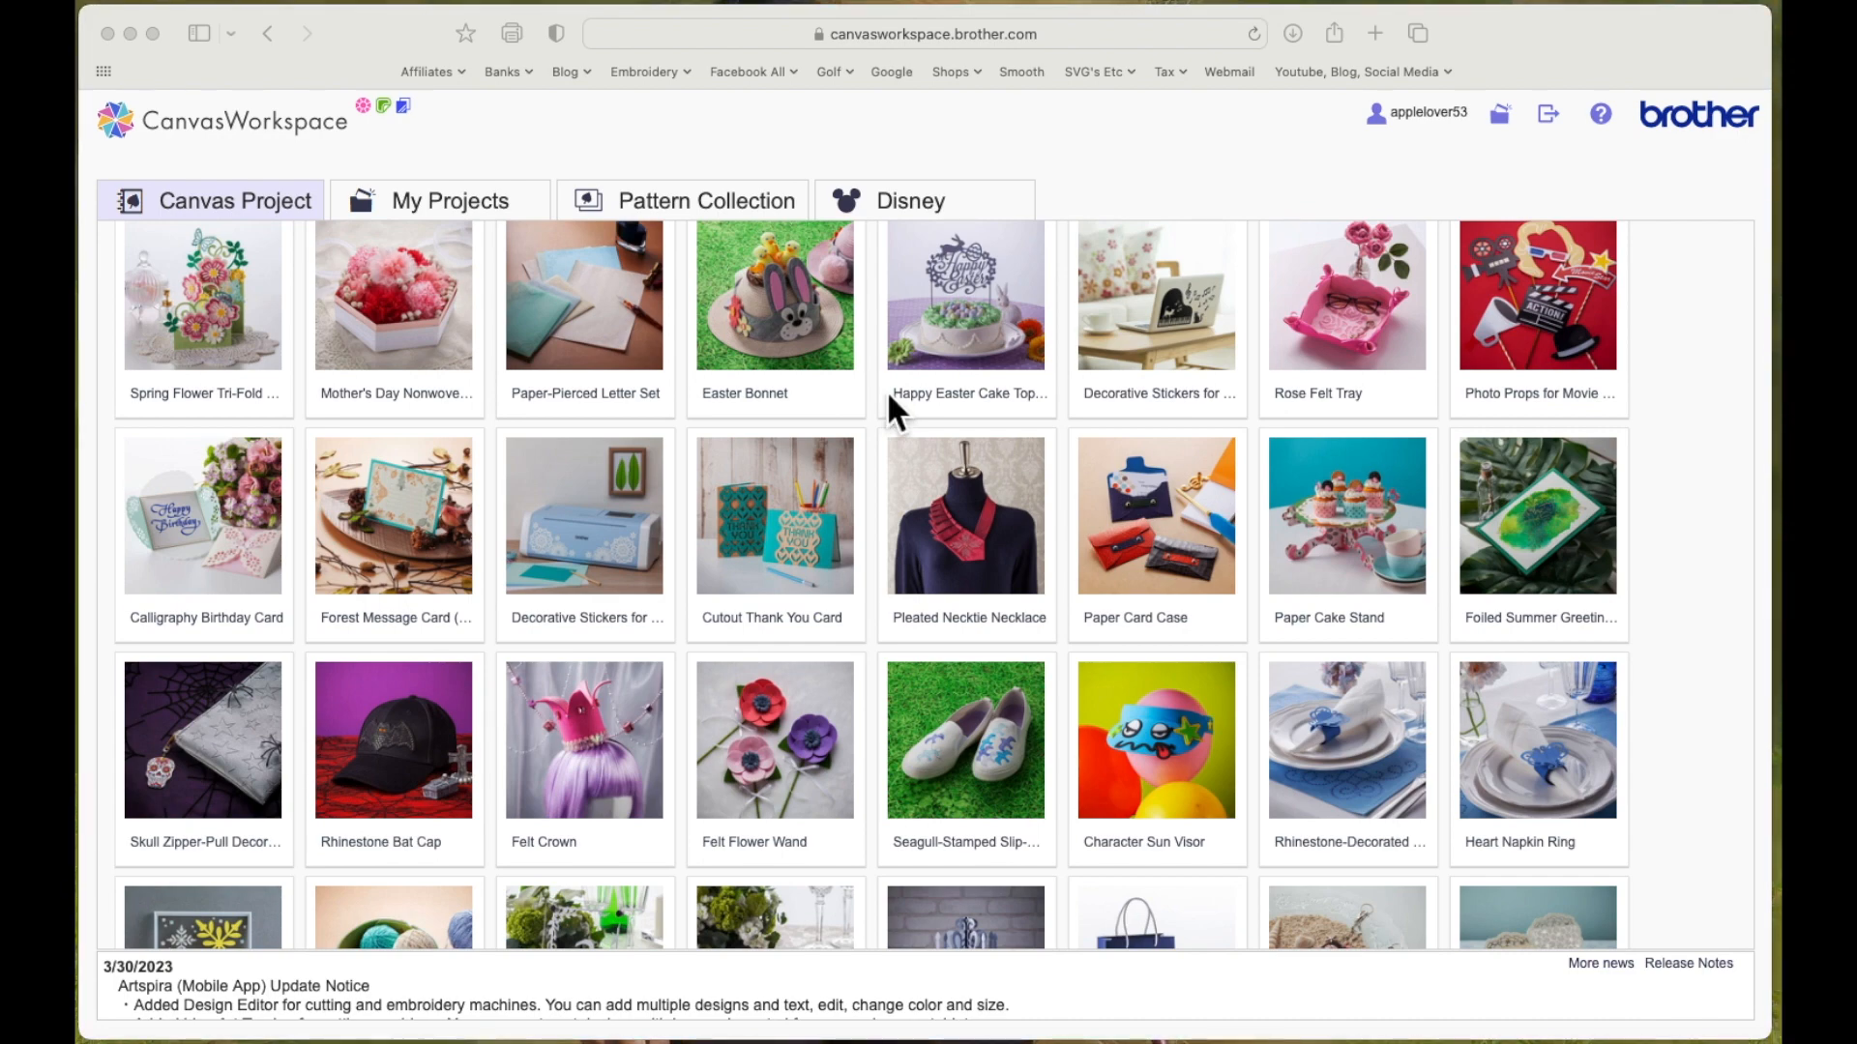
pyautogui.scroll(-15, 886, 391)
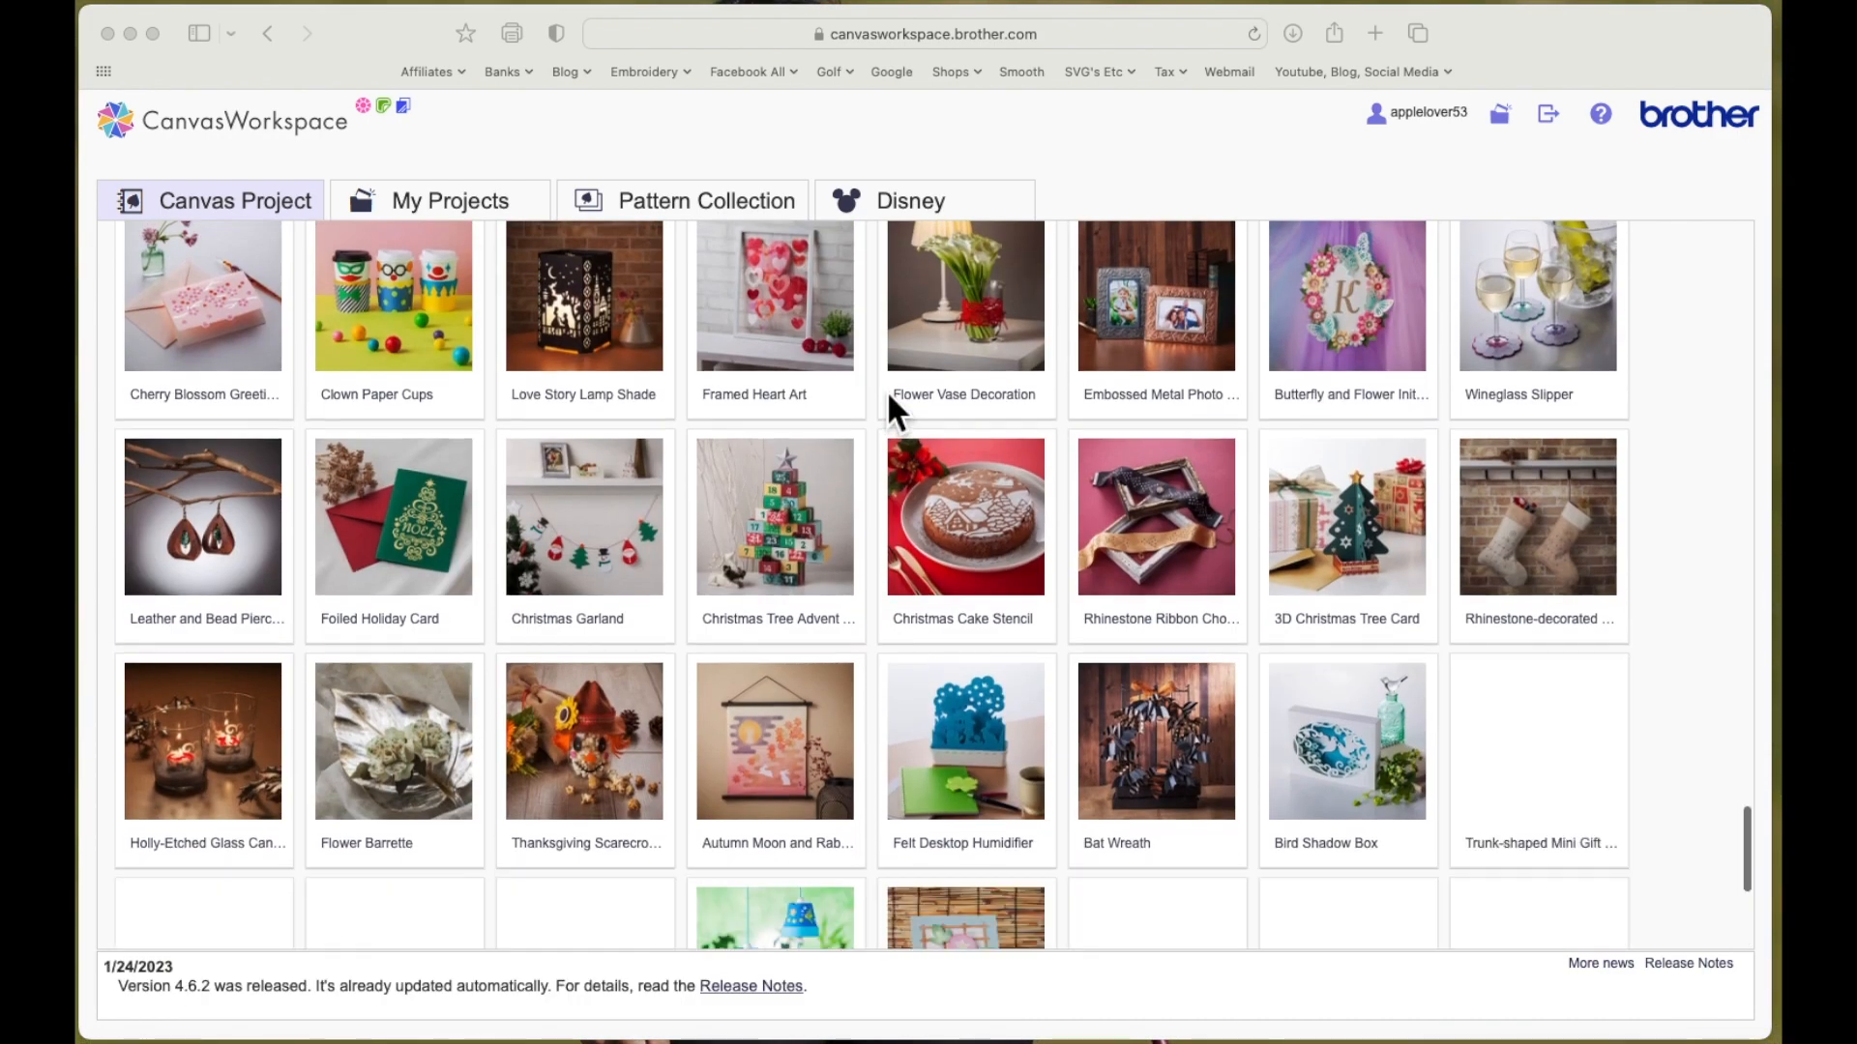
pyautogui.scroll(-10, 888, 397)
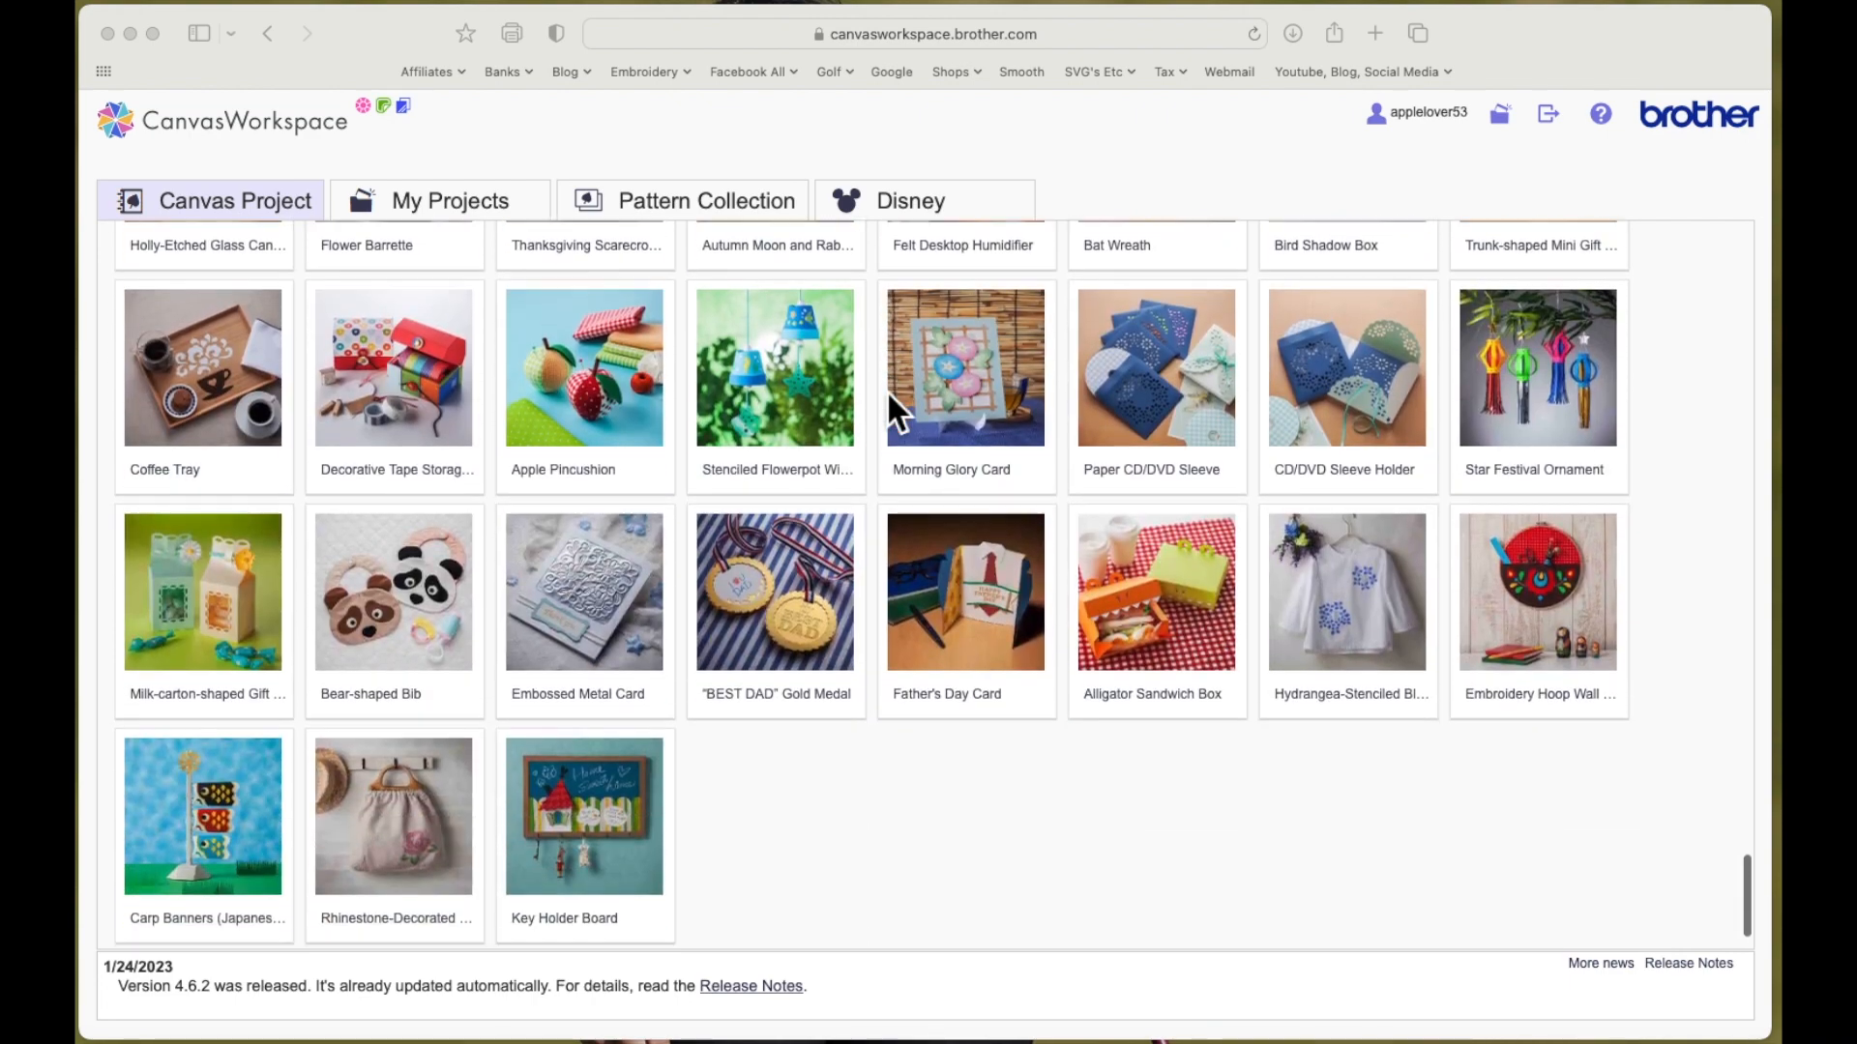
pyautogui.scroll(-7, 886, 391)
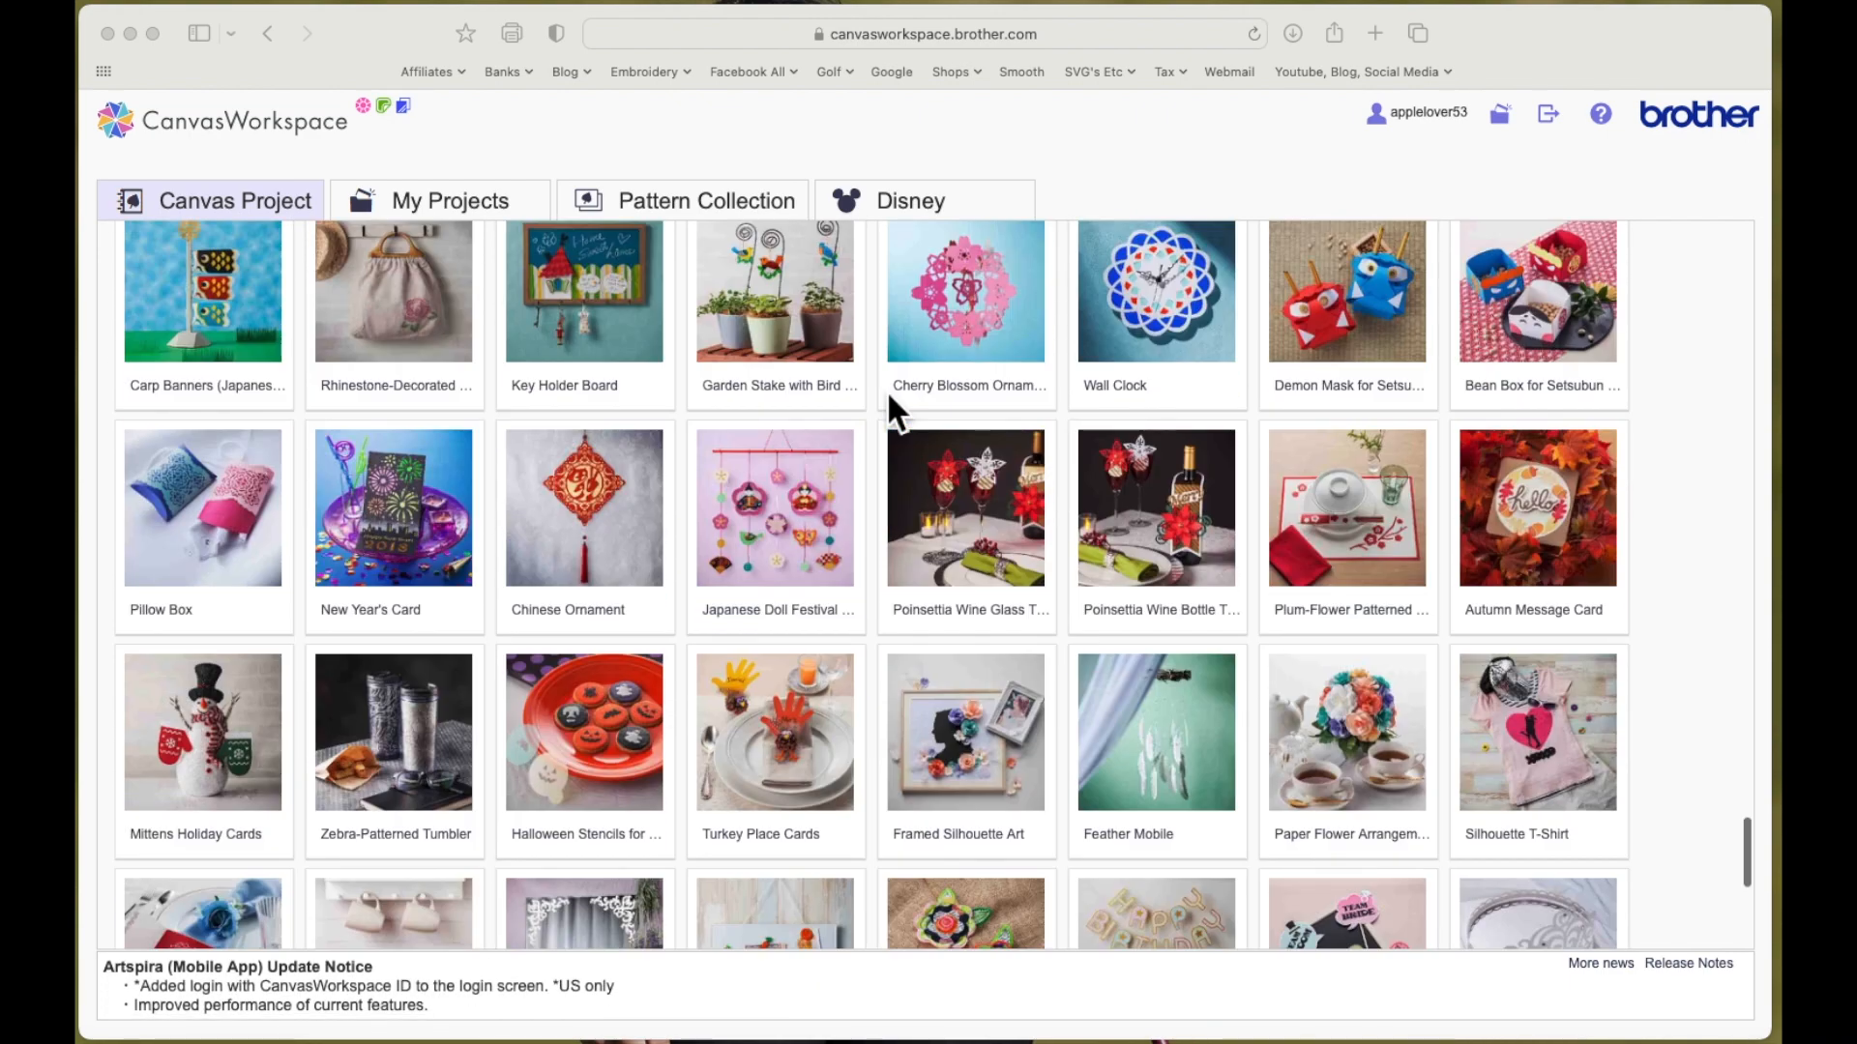
pyautogui.scroll(-4, 886, 391)
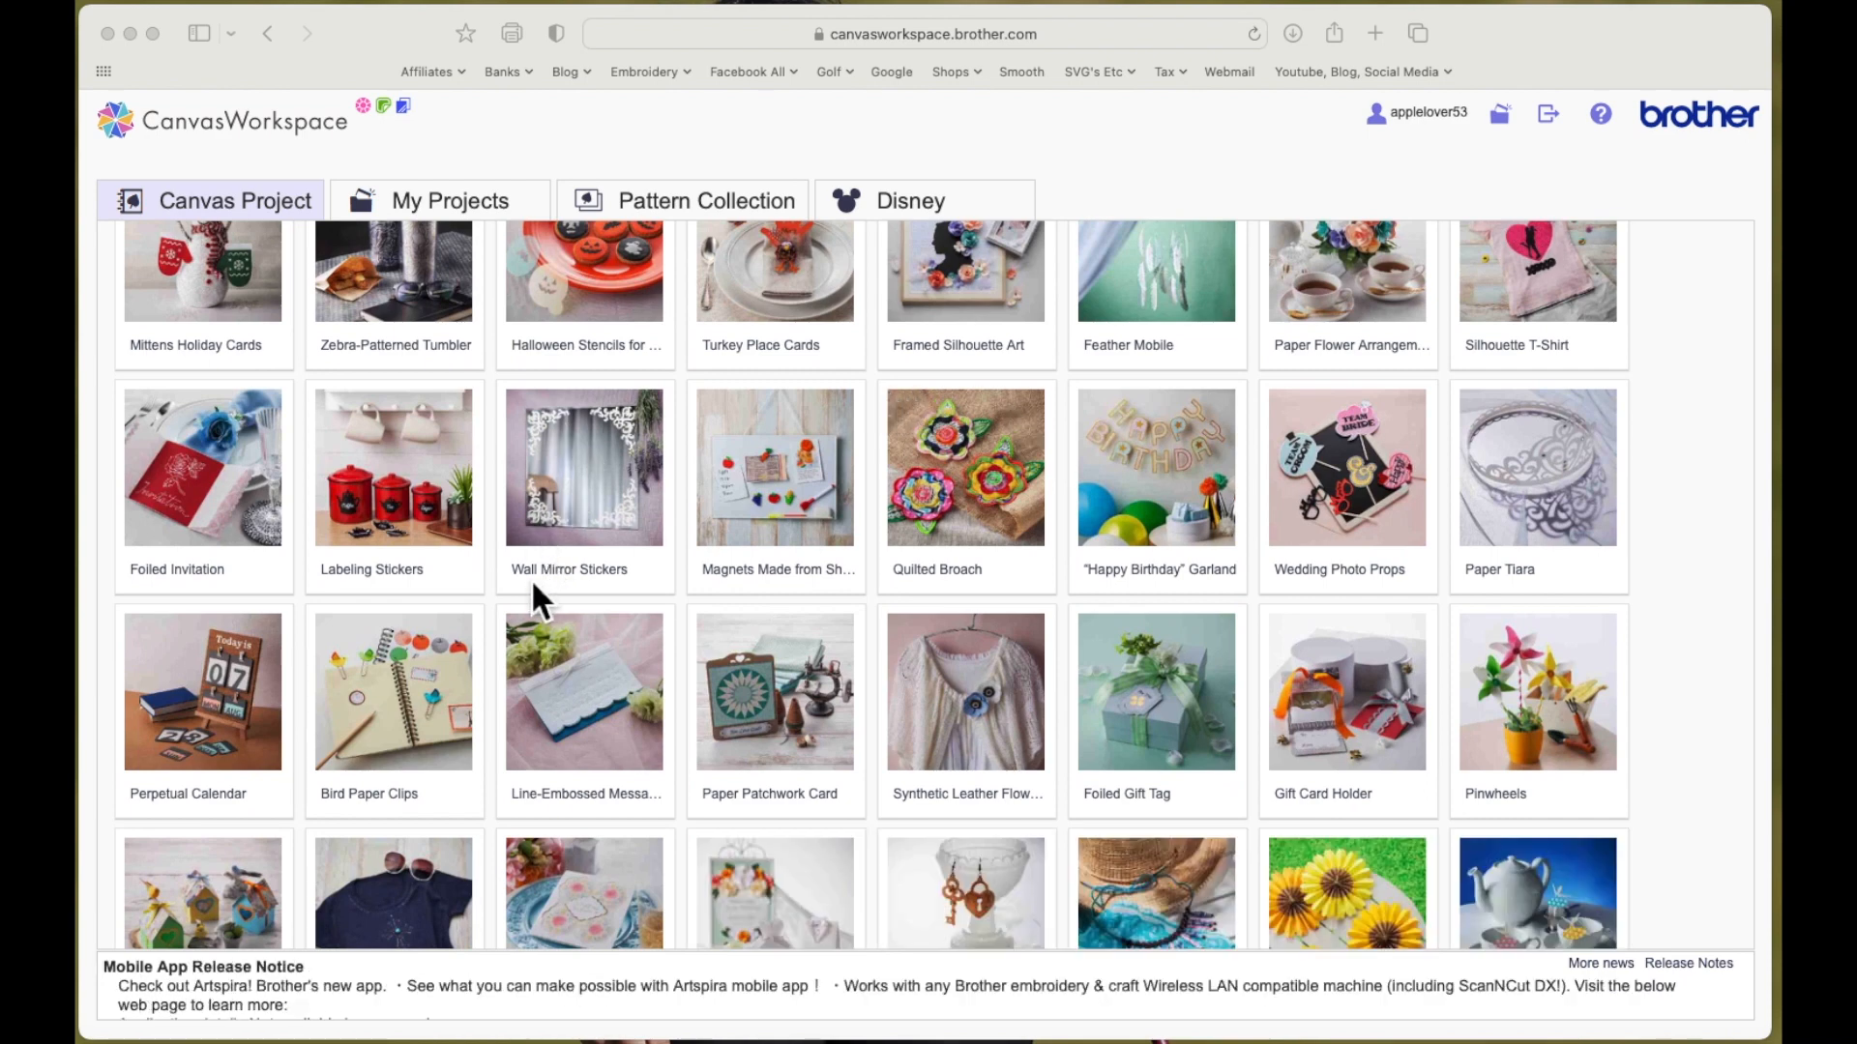
pyautogui.click(600, 466)
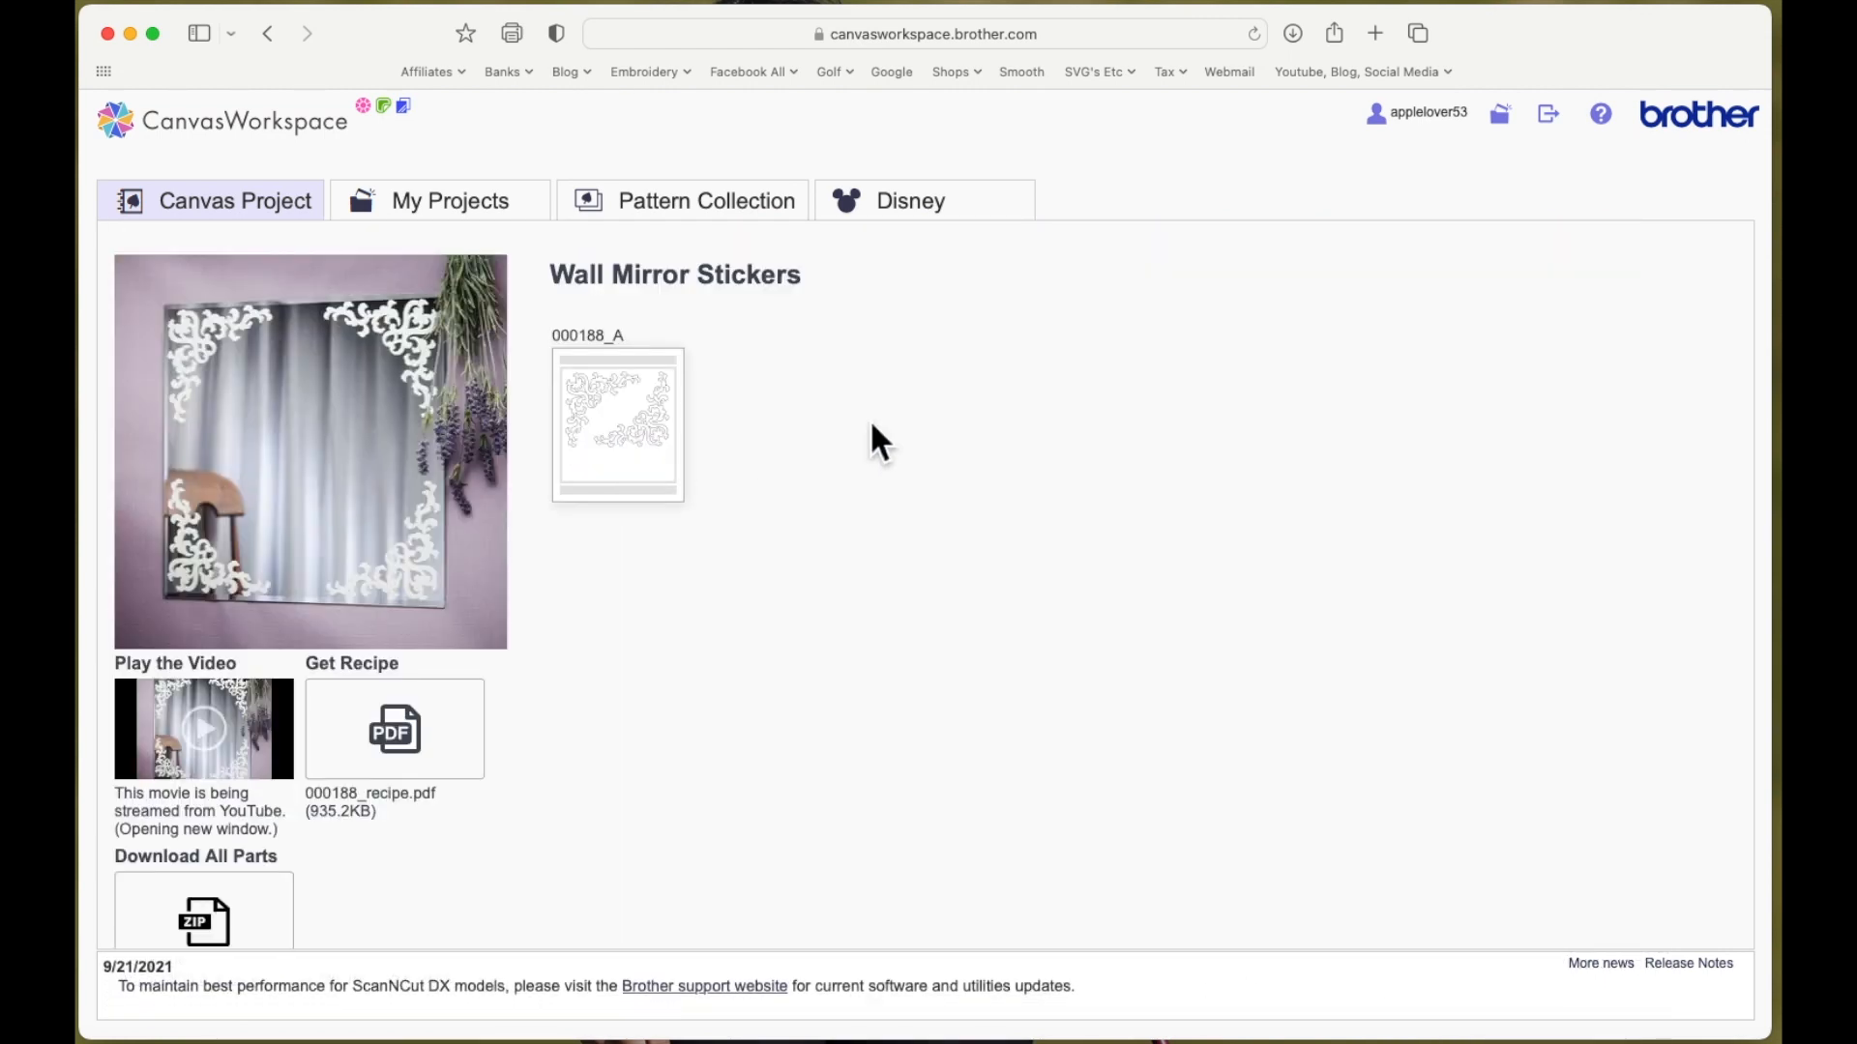
# Import part 000188_A of the Wall Mirror Stickers project into the edit screen as a new design
pyautogui.moveTo(601, 411)
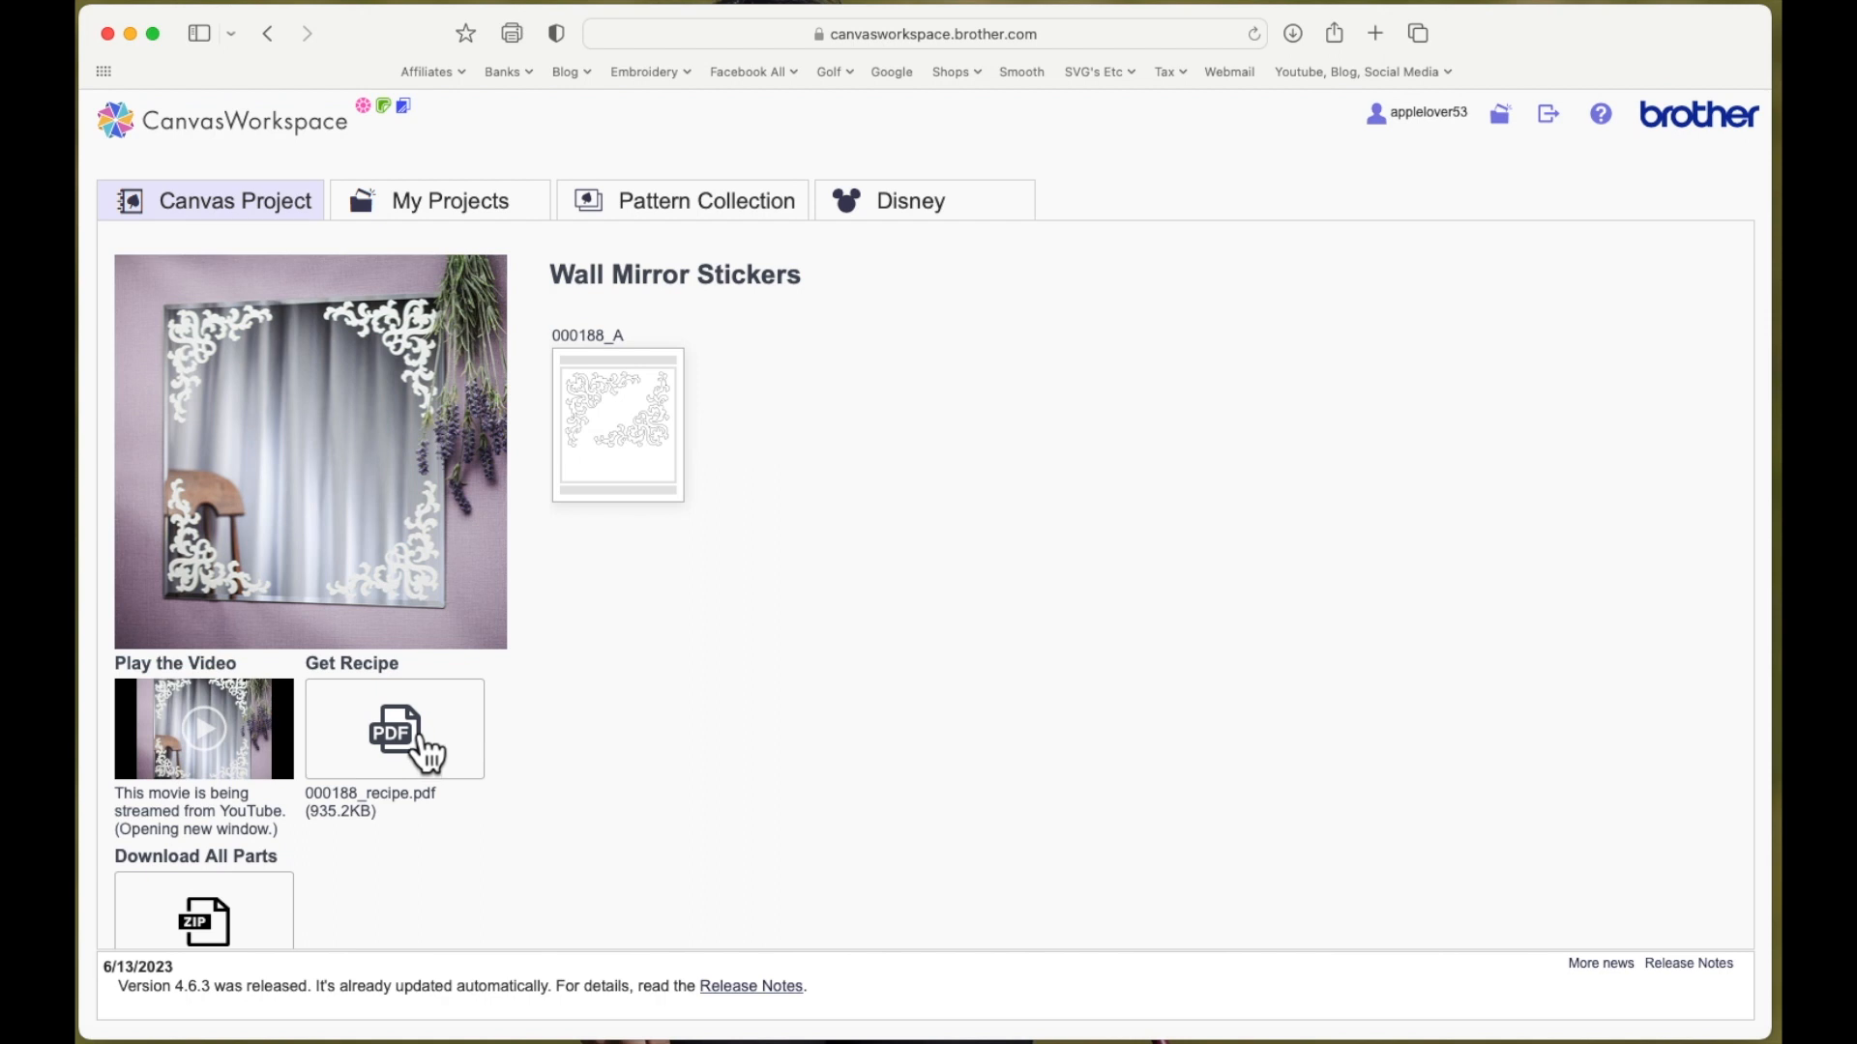
pyautogui.moveTo(626, 367)
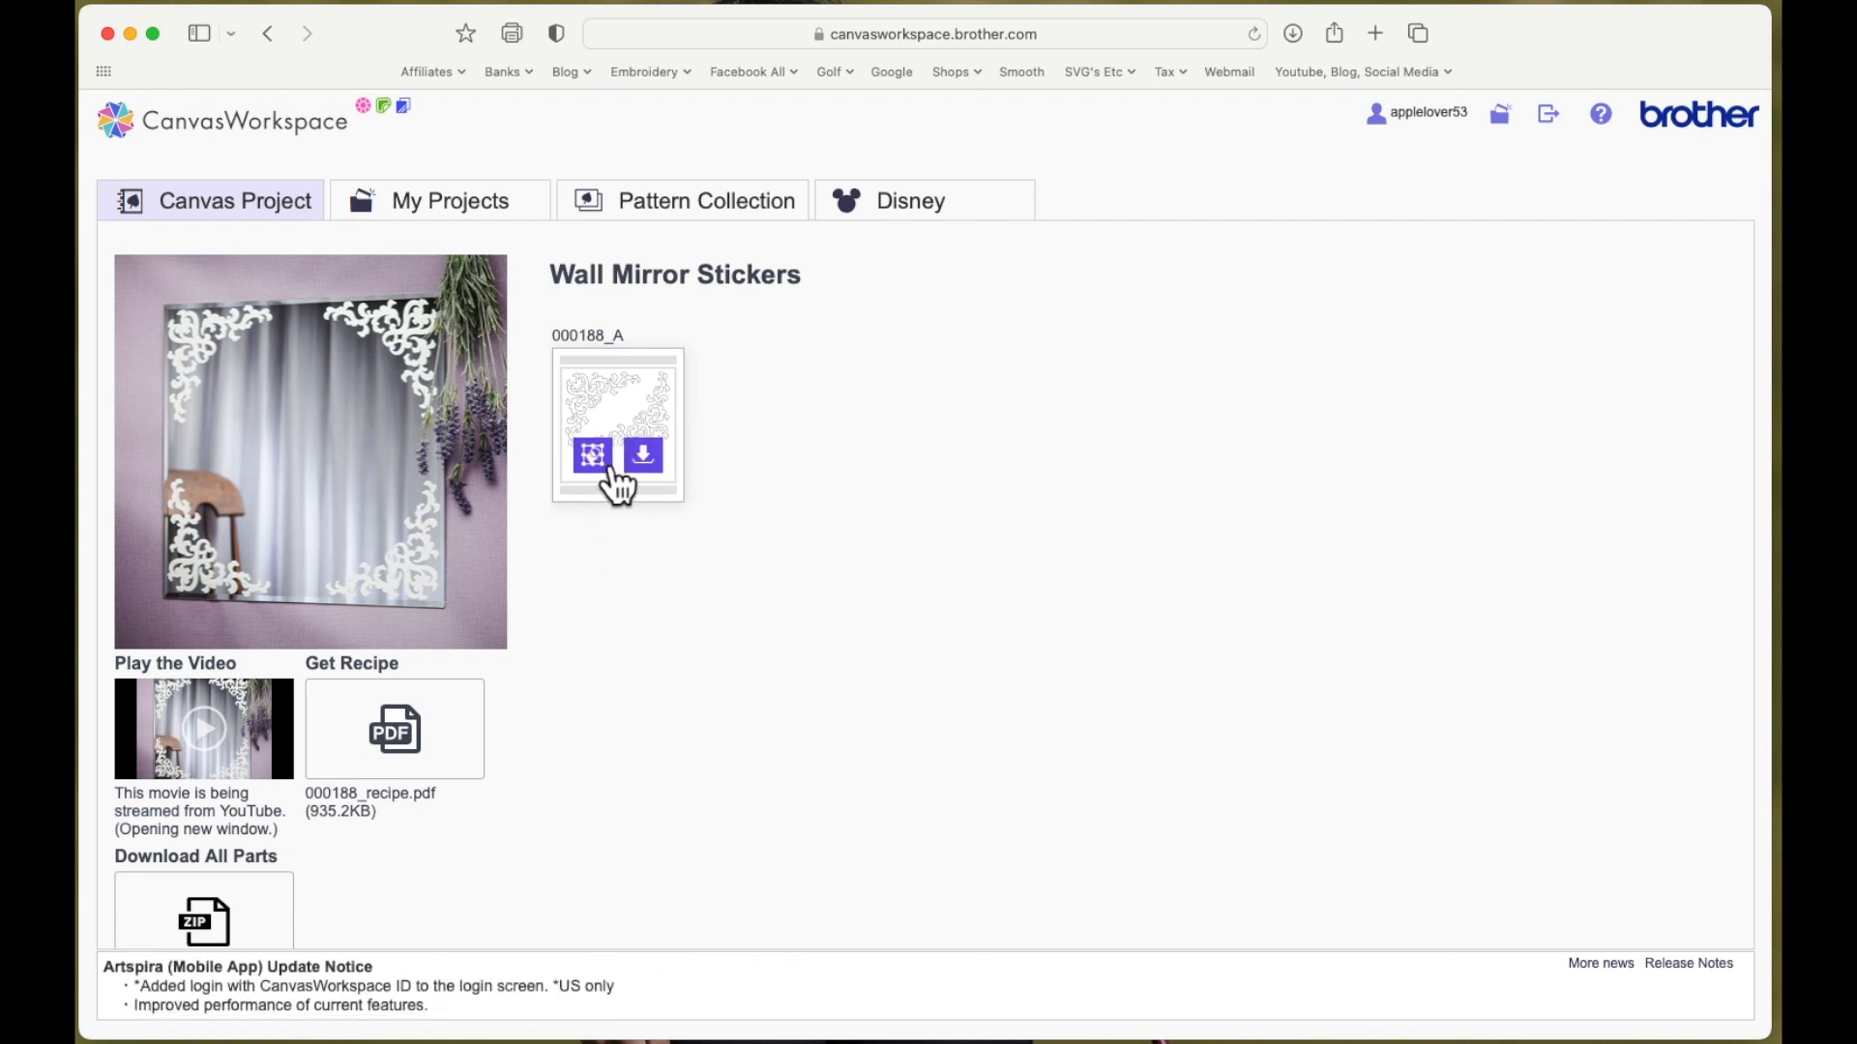
pyautogui.click(609, 469)
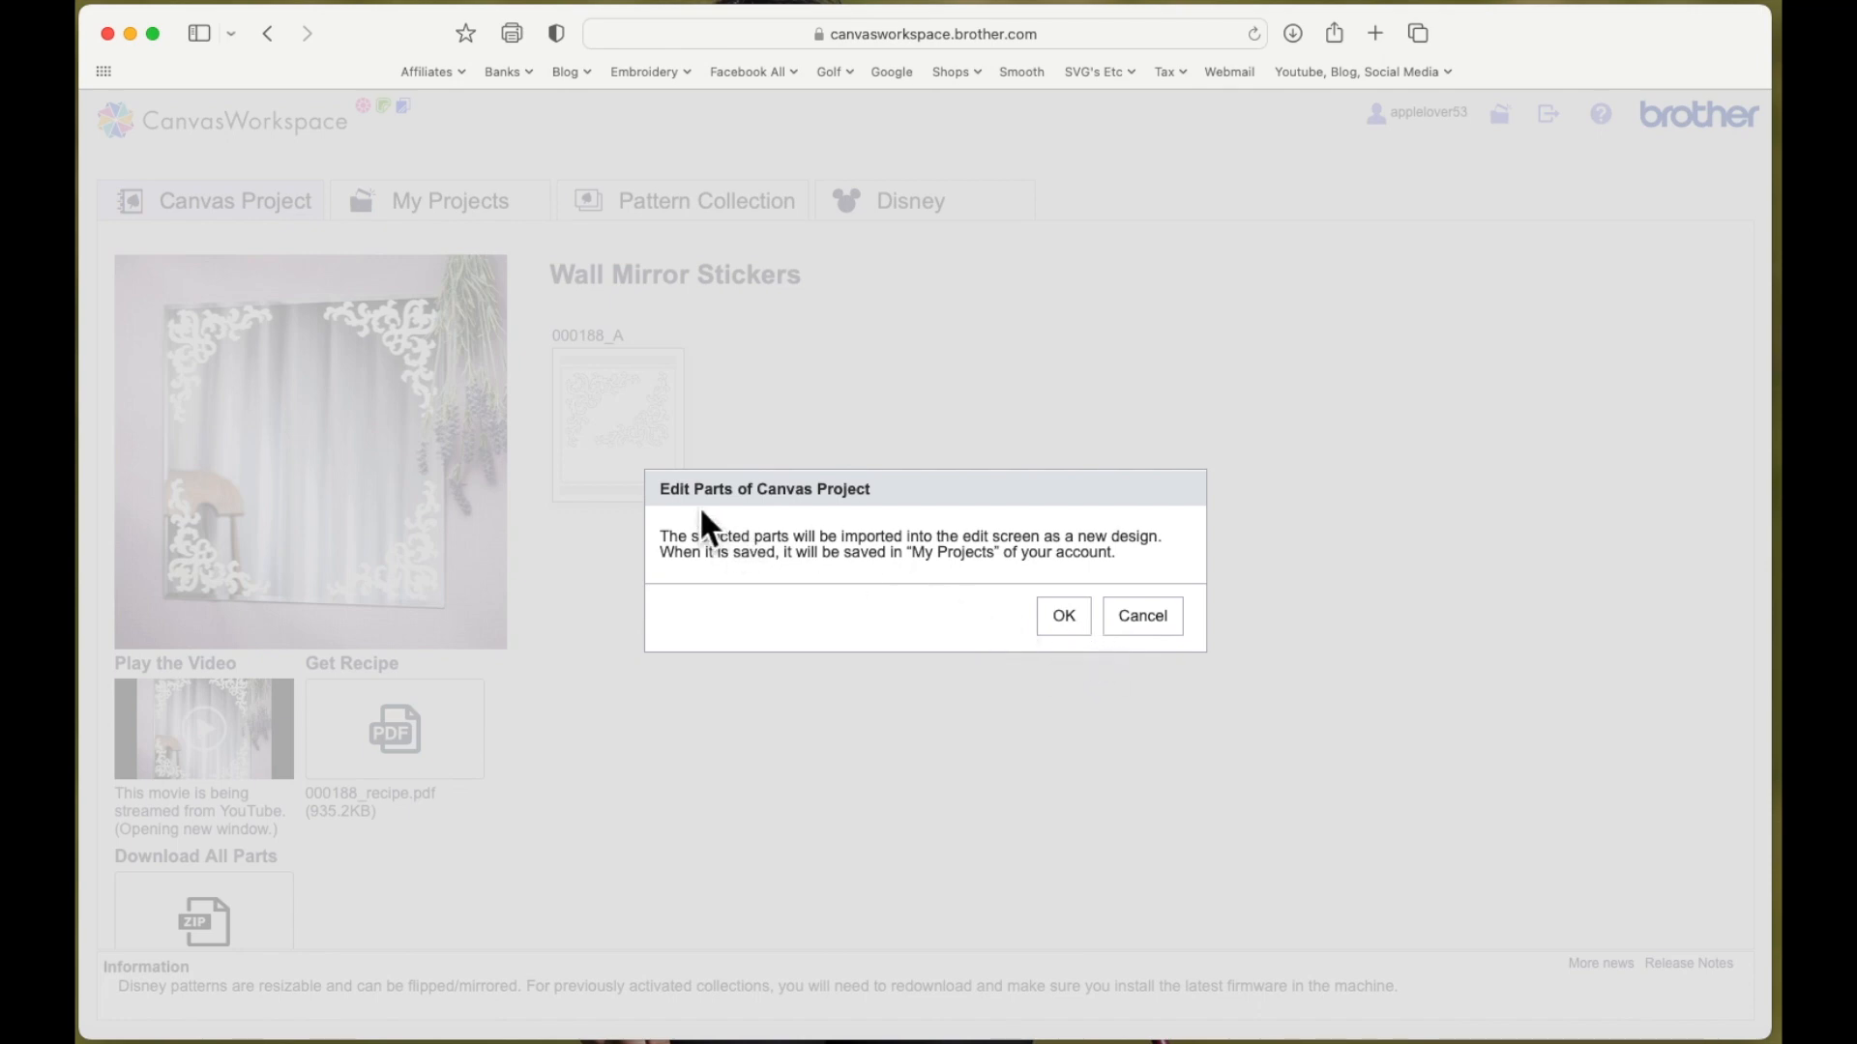
pyautogui.click(1081, 626)
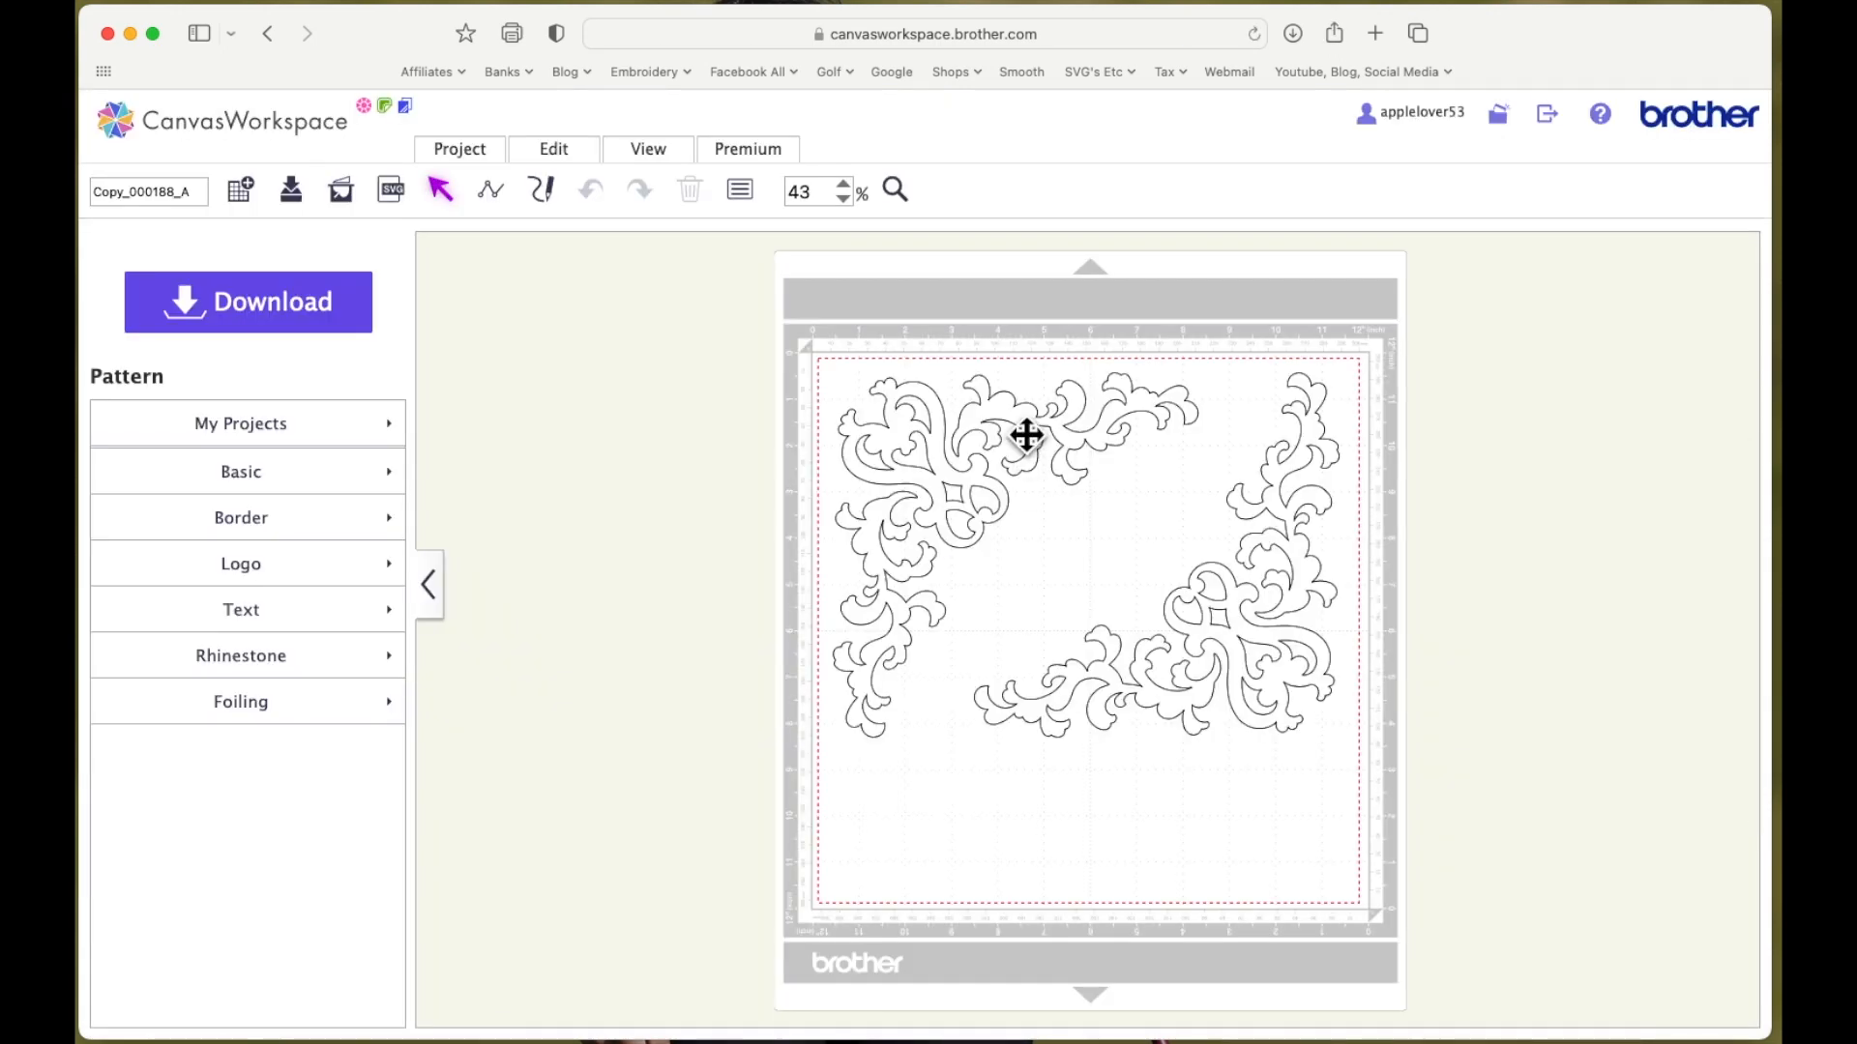
# Move the upper-left corner flourish off the mat and bring the other corner flourish to the mat's middle
pyautogui.click(1028, 434)
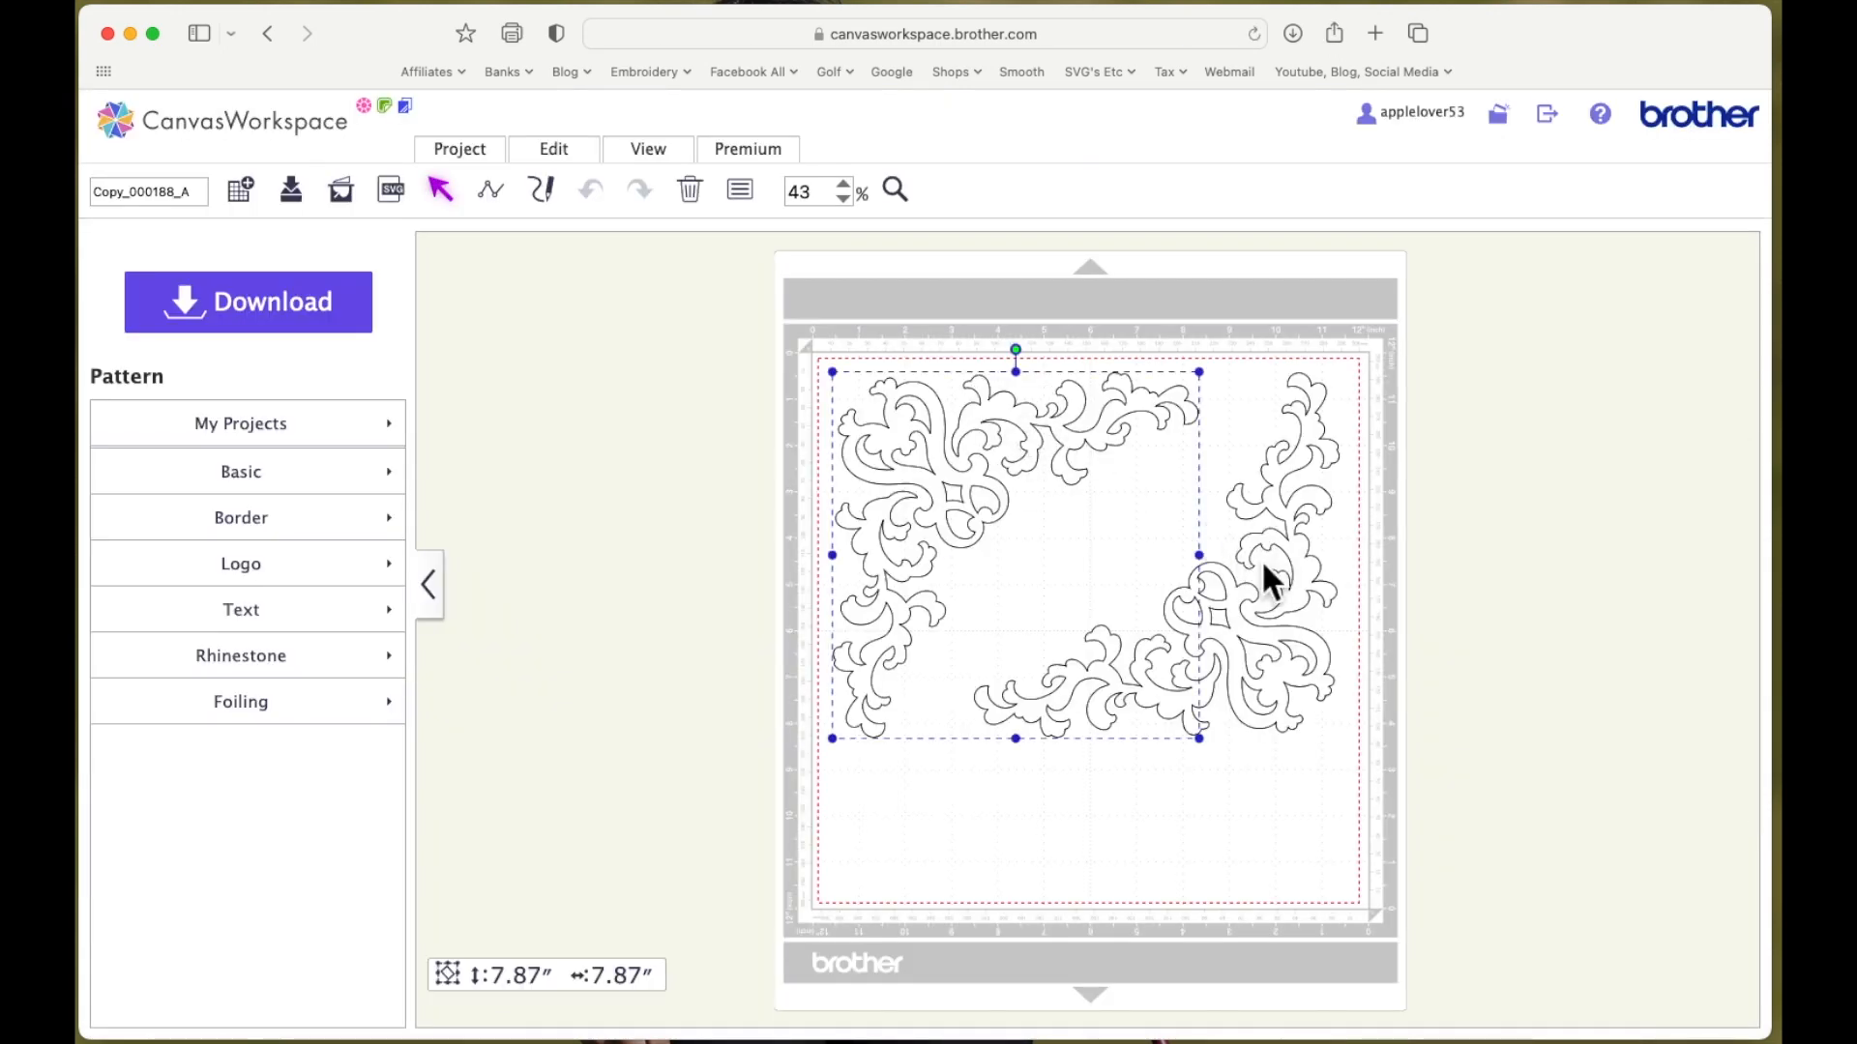
pyautogui.click(1289, 552)
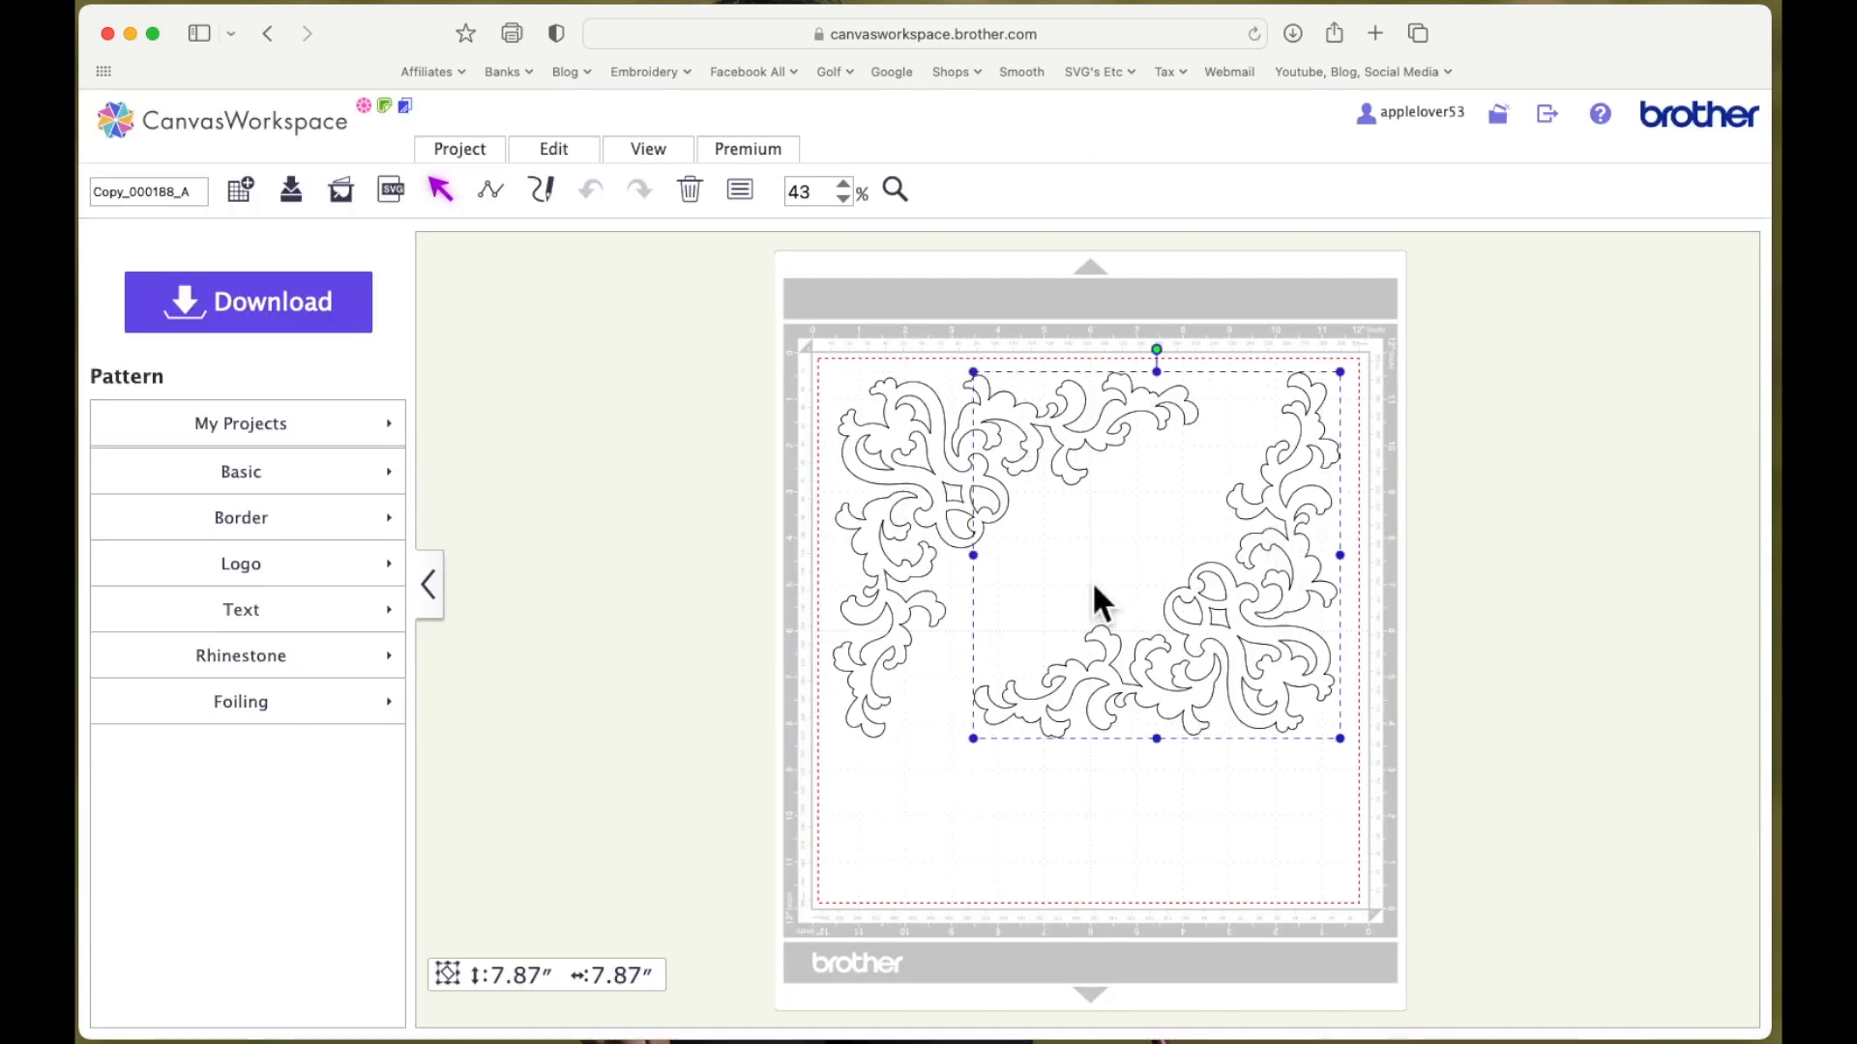
pyautogui.moveTo(944, 410); pyautogui.dragTo(459, 310)
pyautogui.moveTo(1254, 610); pyautogui.dragTo(1171, 669)
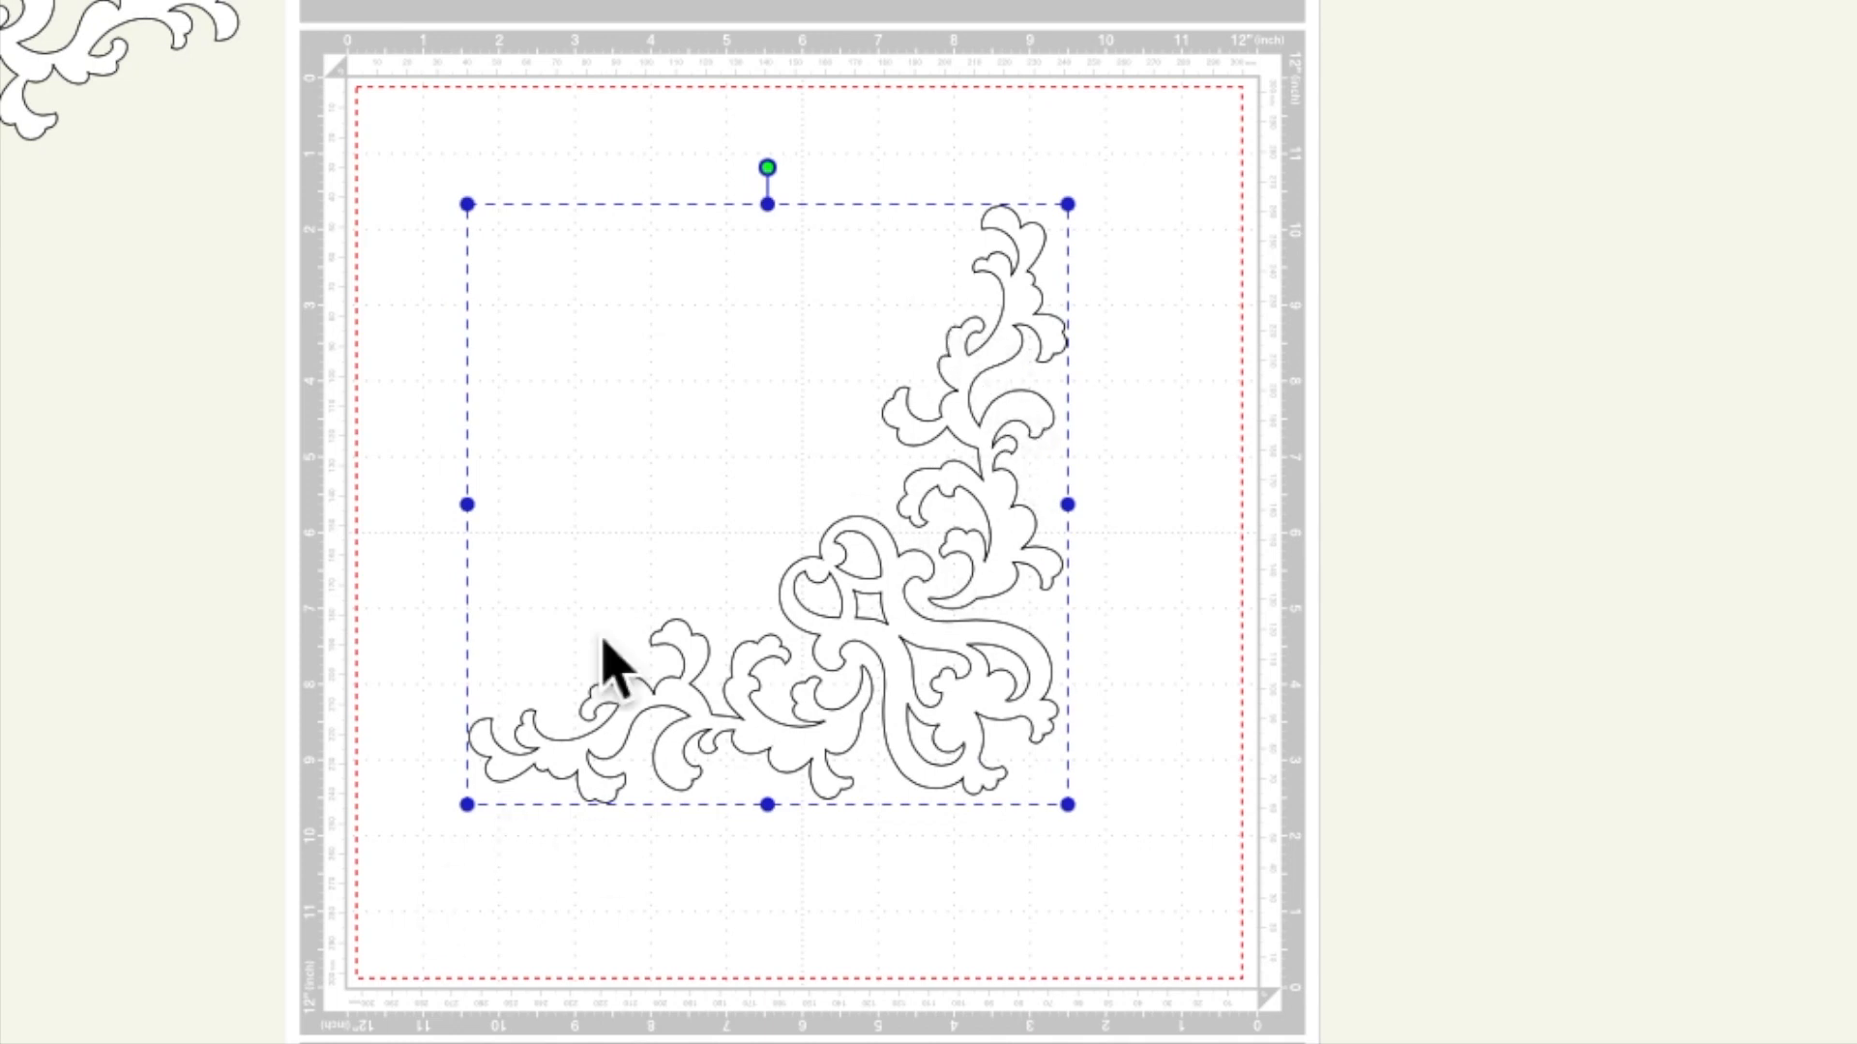
# Ungroup the corner flourish on the mat into its separate pieces
pyautogui.rightClick(1031, 557)
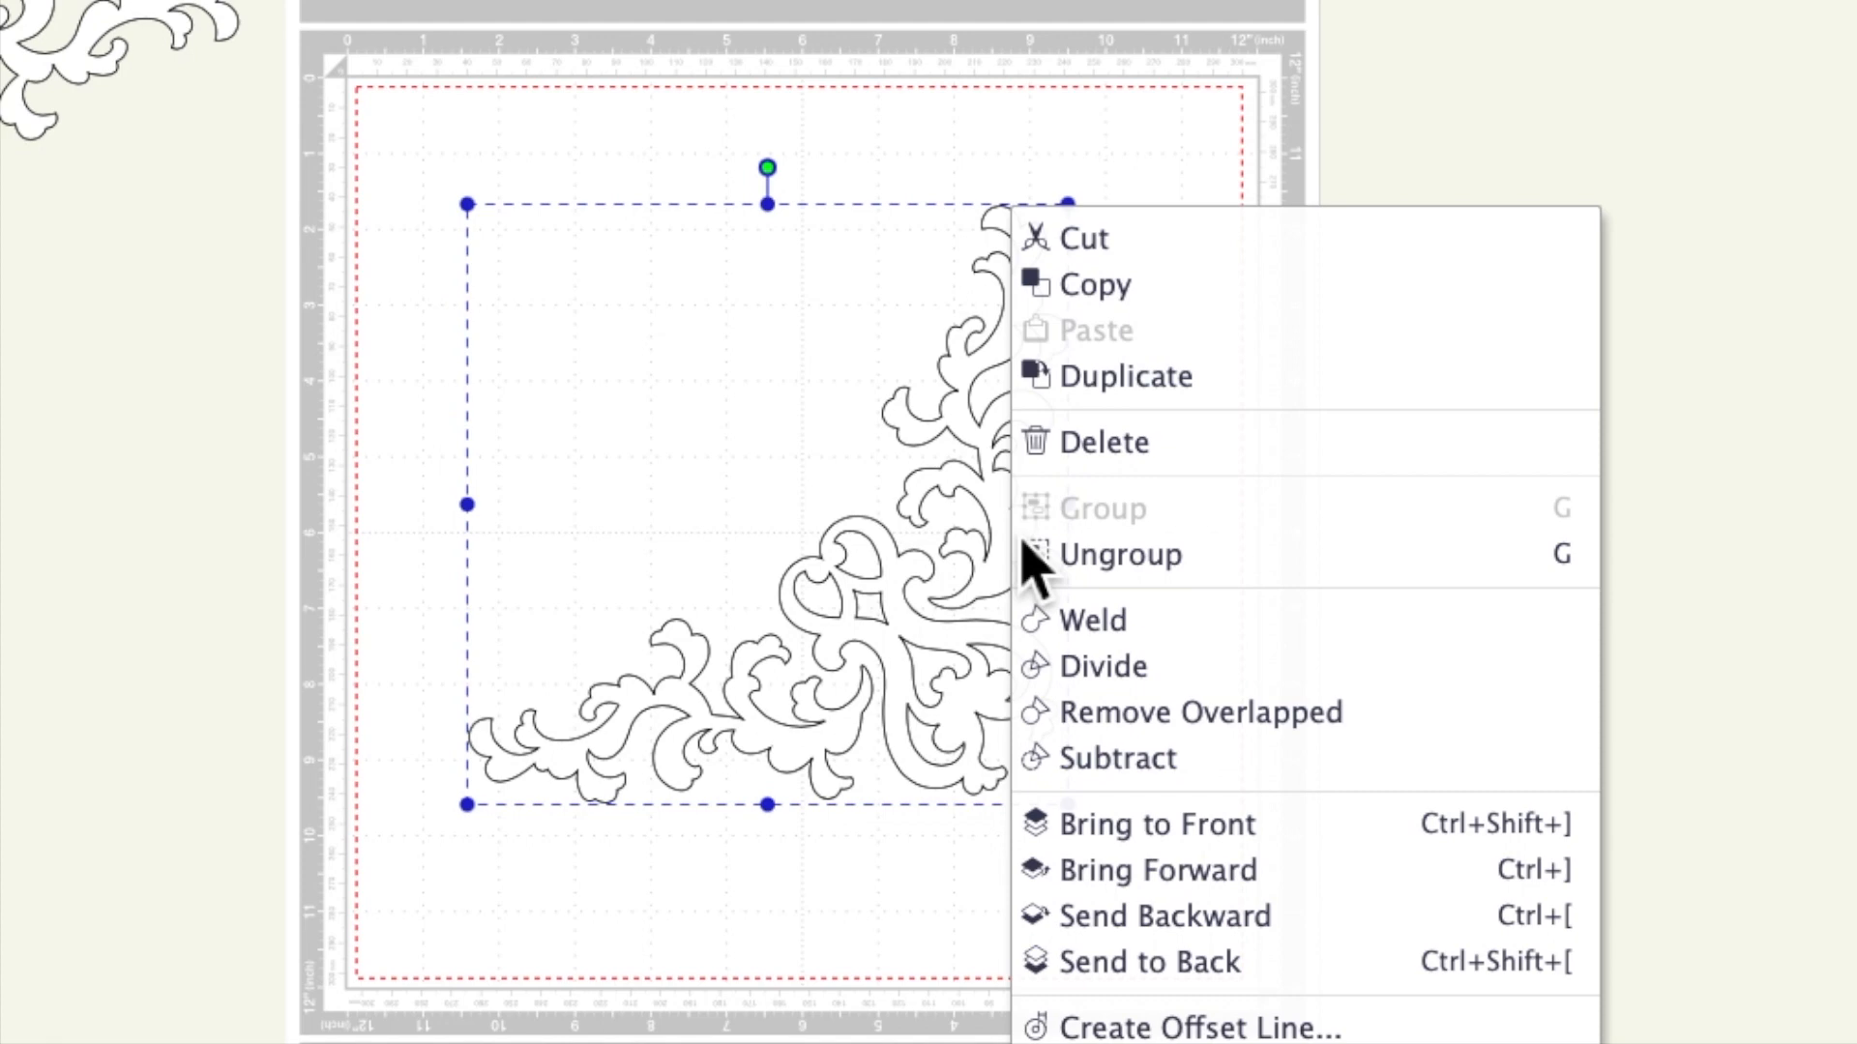
pyautogui.click(1669, 512)
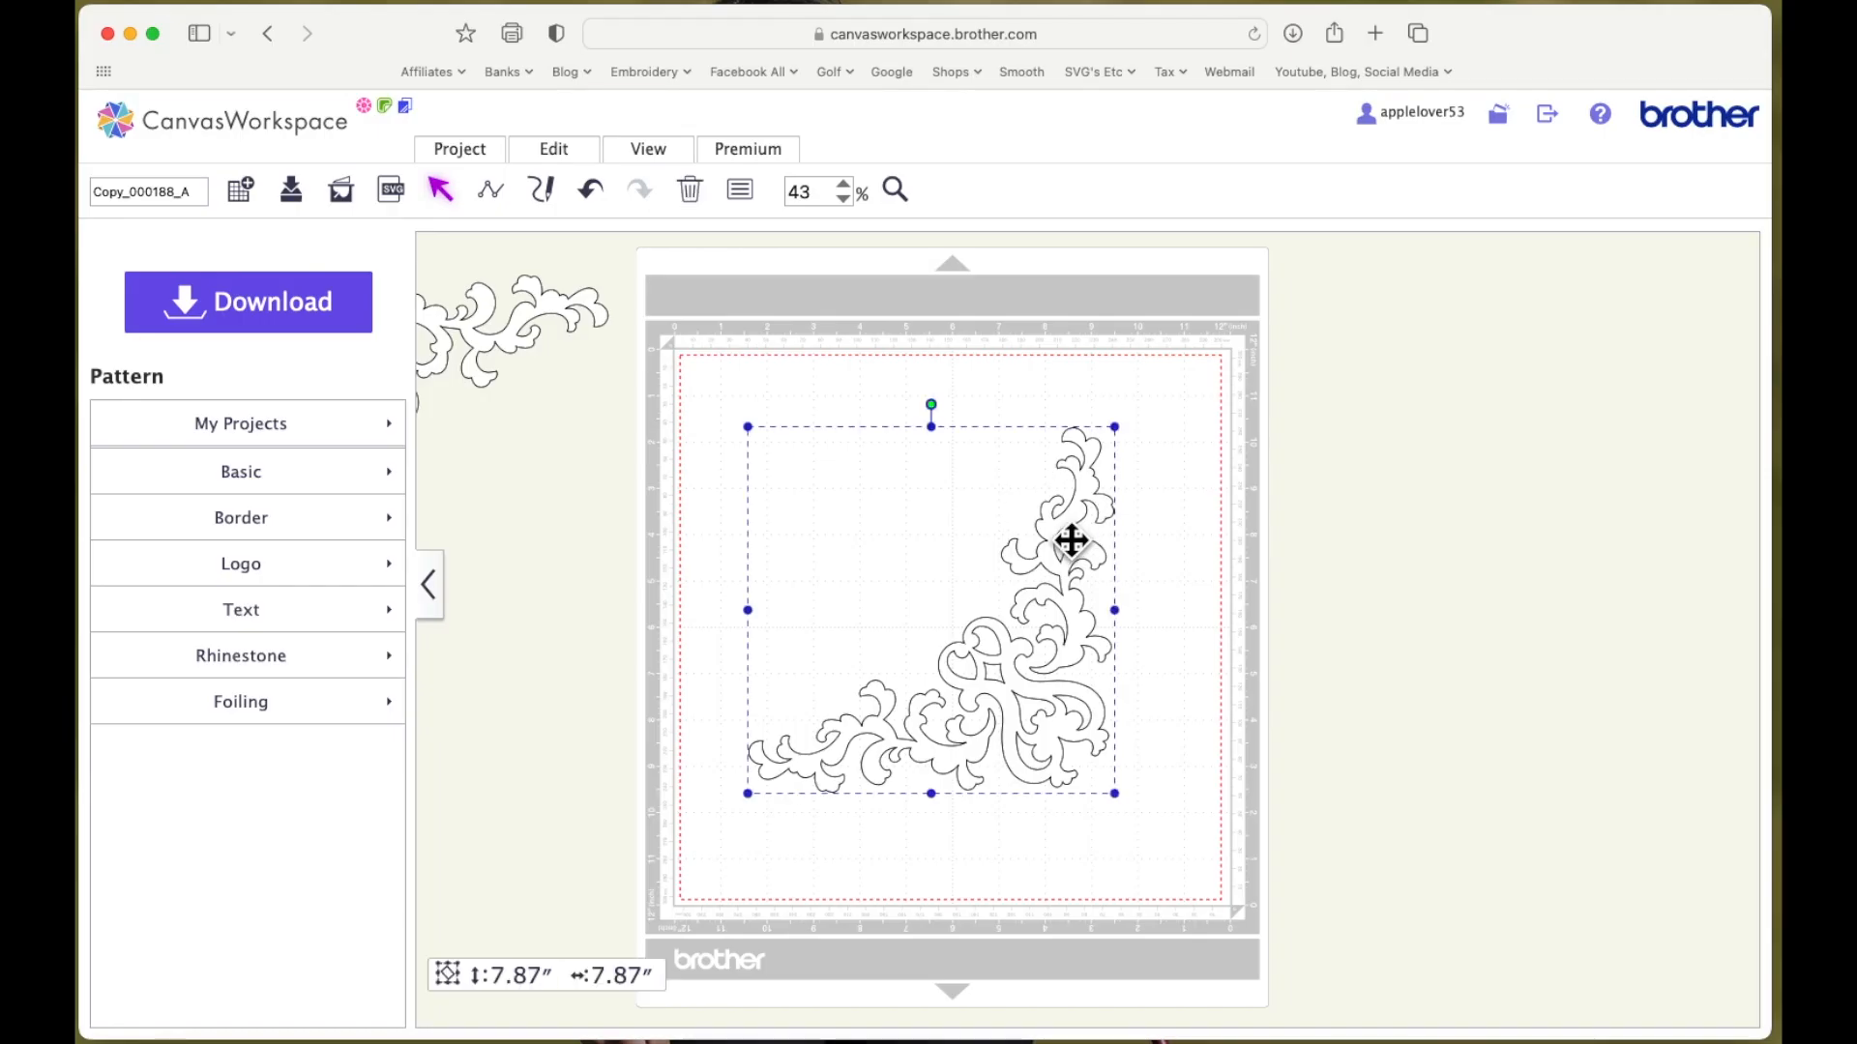
pyautogui.click(584, 158)
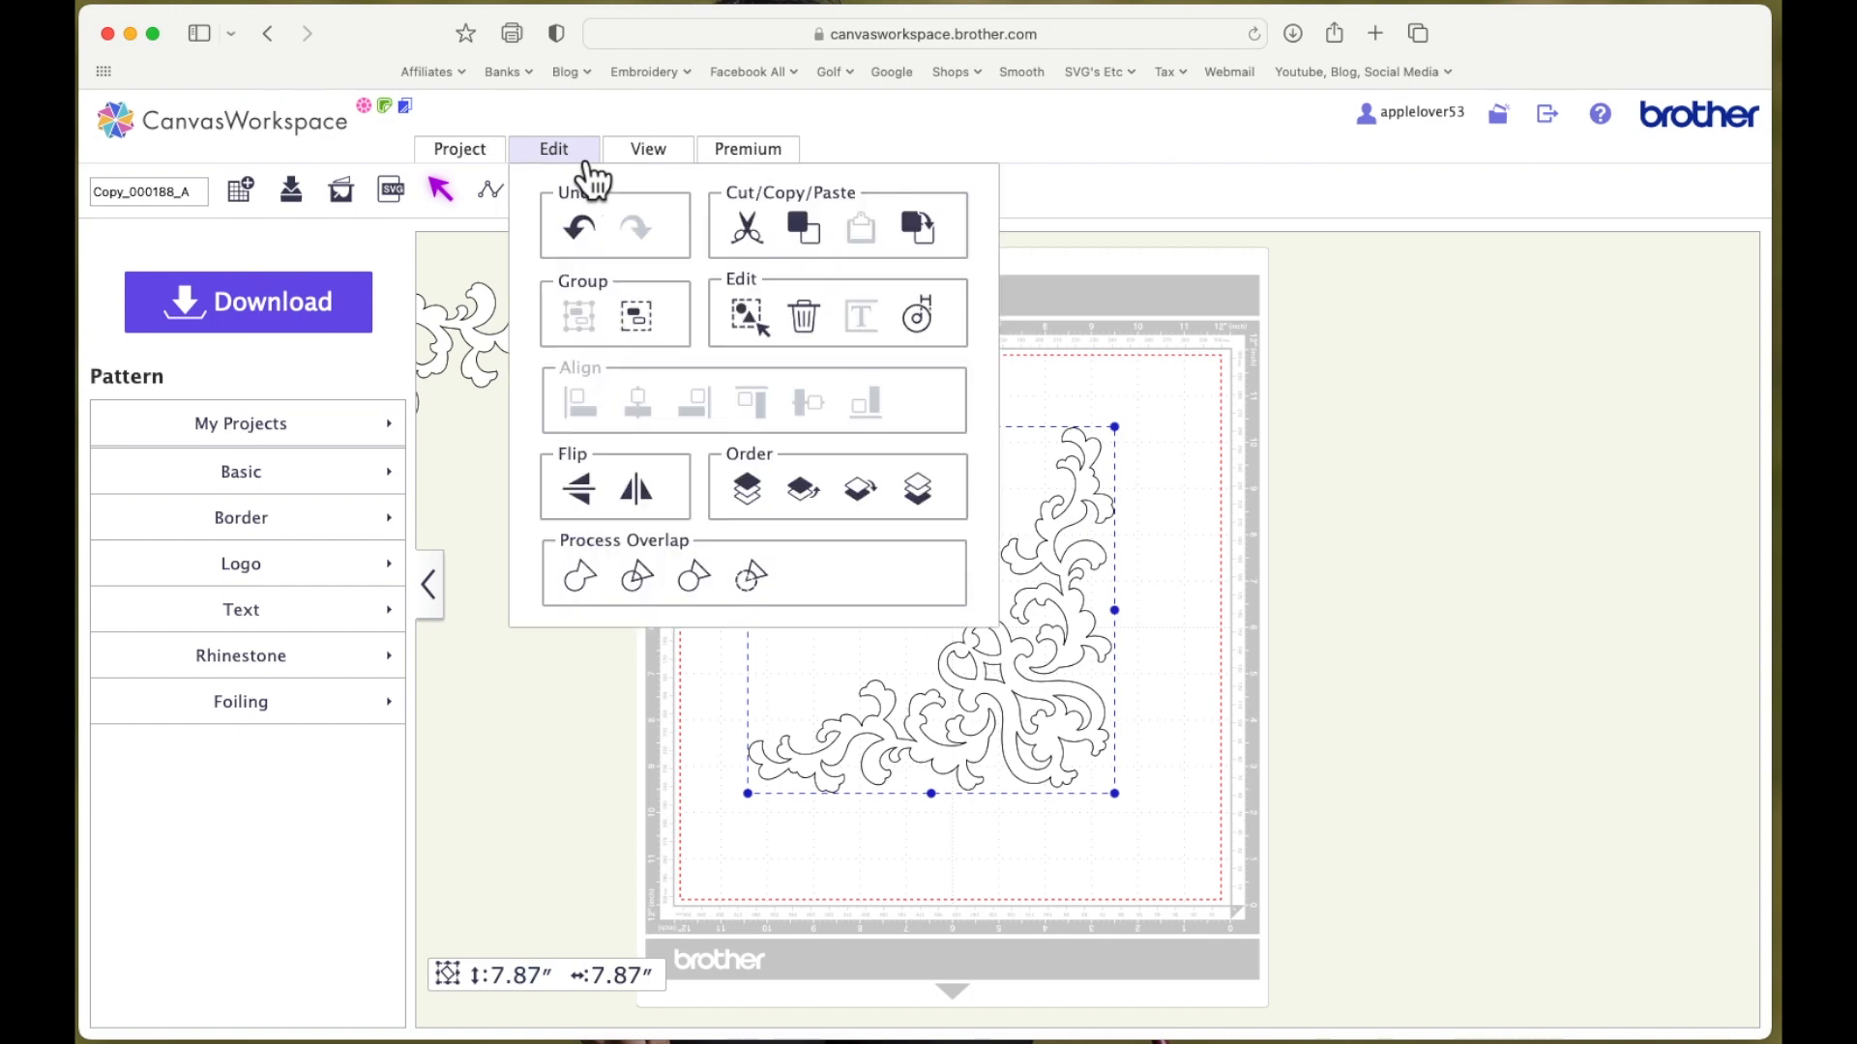
pyautogui.click(654, 336)
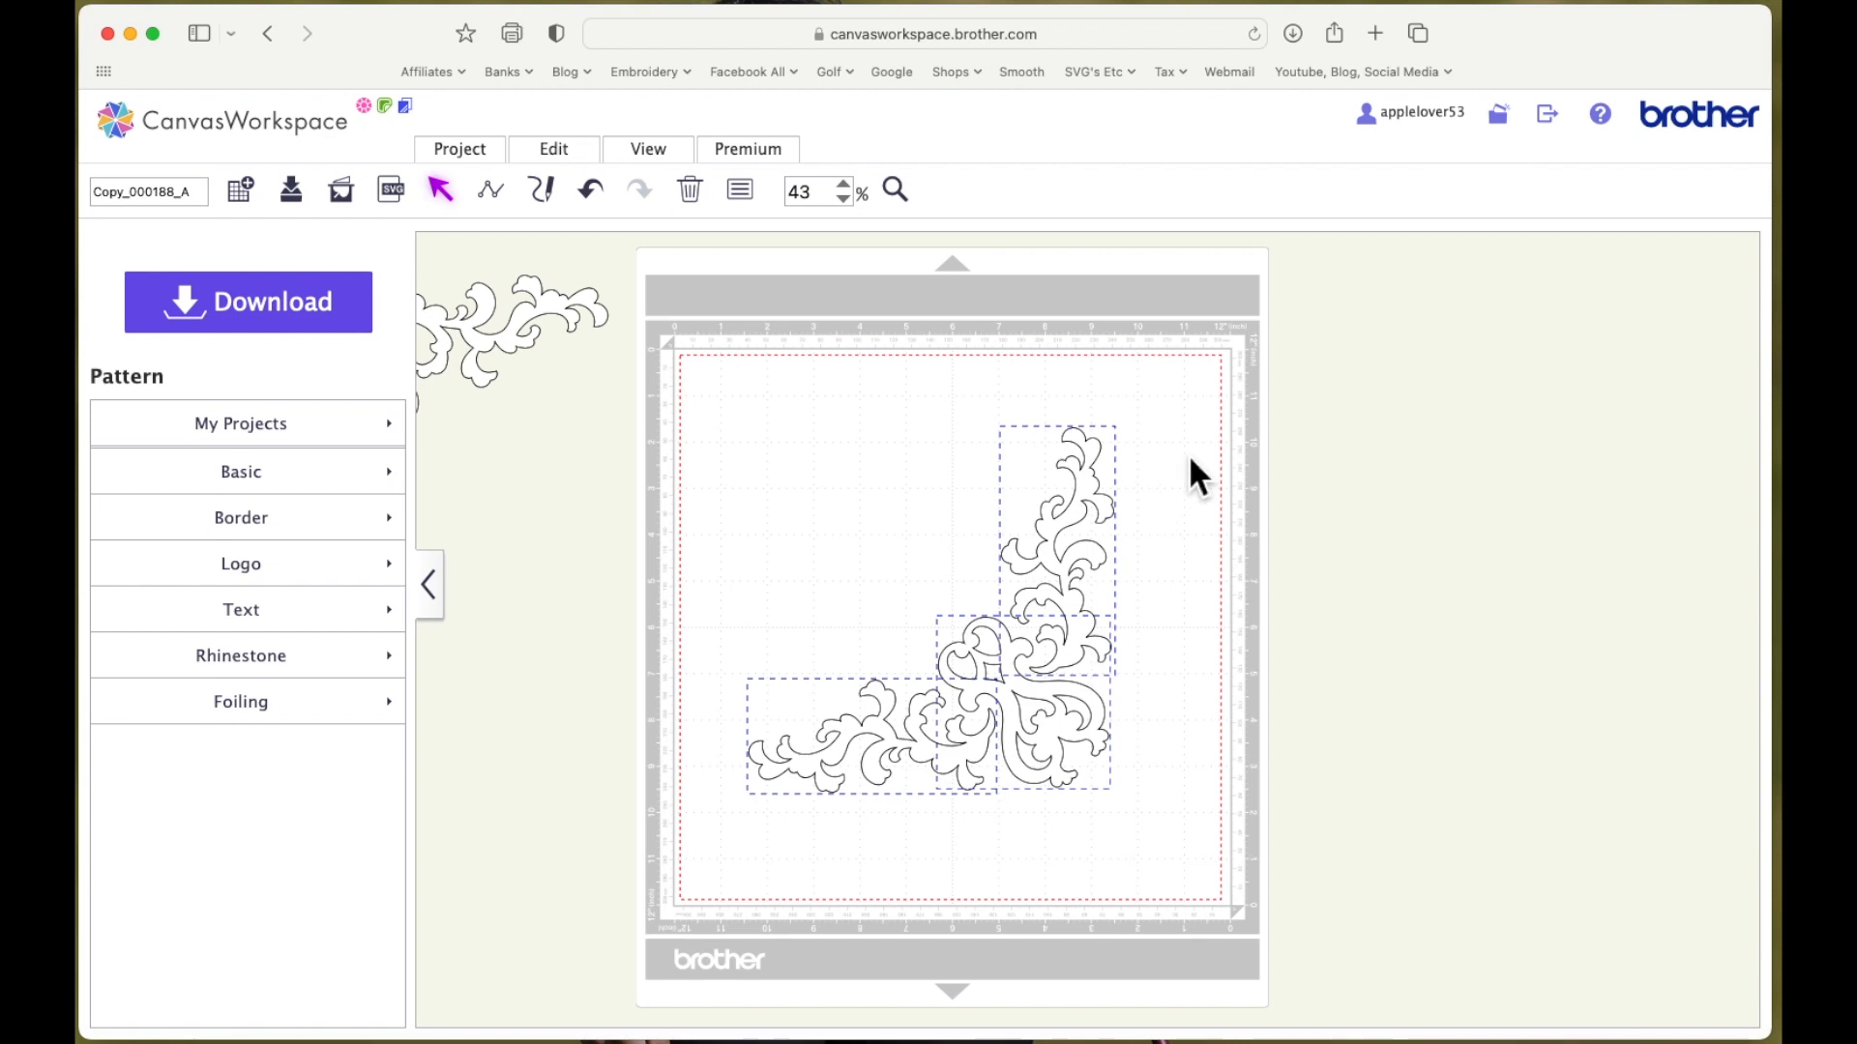
# Move the flourish's two outer scroll pieces off the mat, leaving only the central corner motif on it
pyautogui.click(1107, 502)
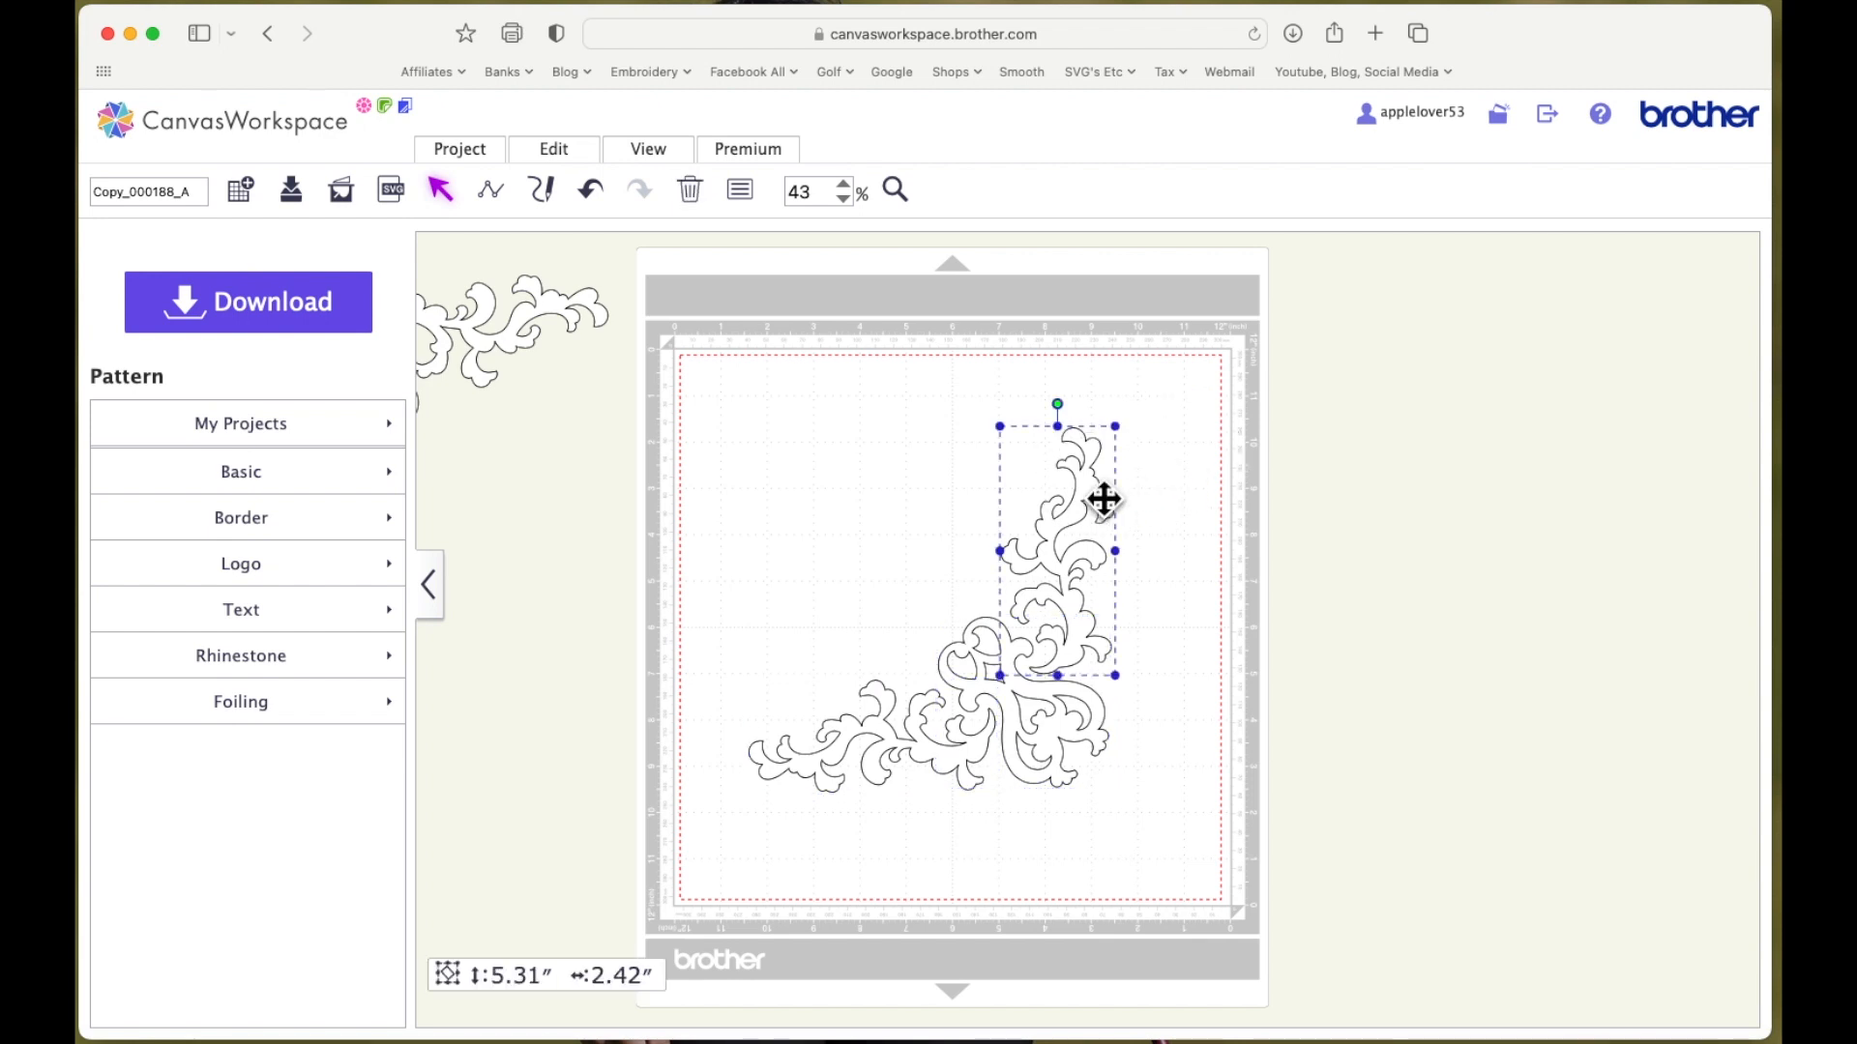
pyautogui.click(1064, 704)
pyautogui.click(886, 745)
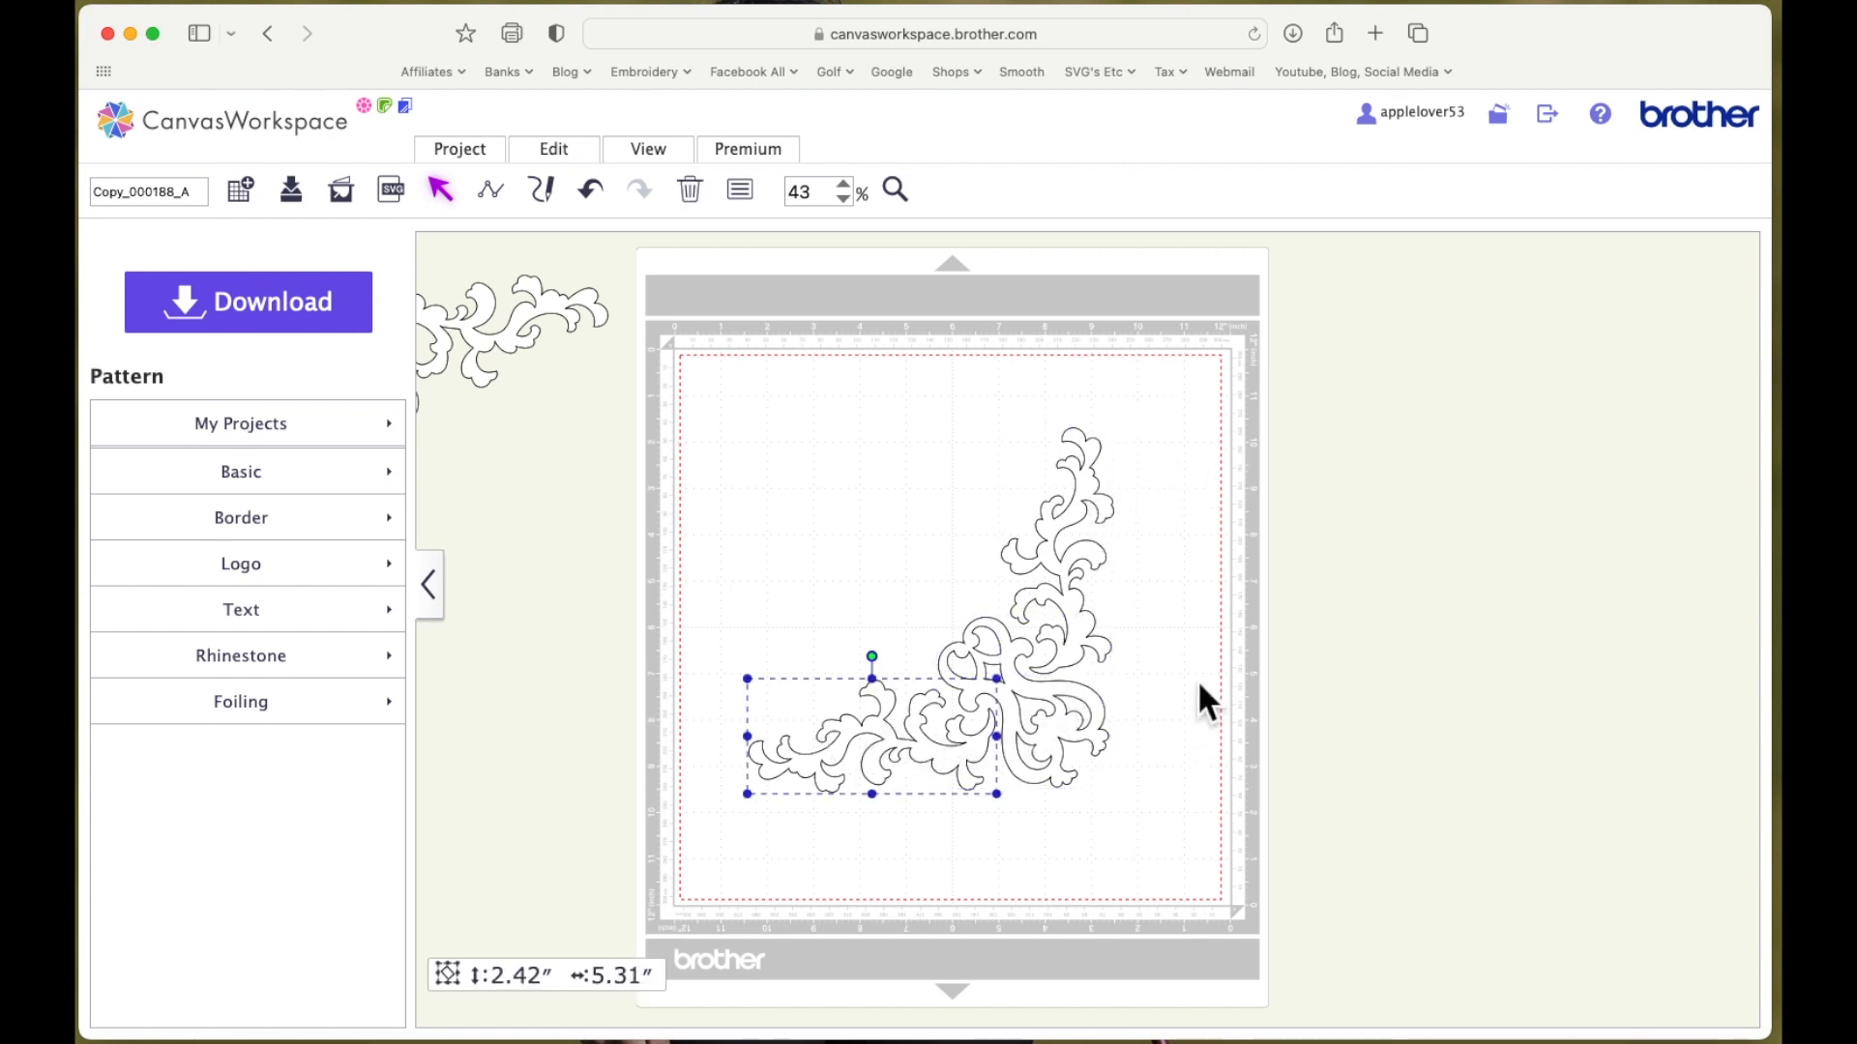
pyautogui.moveTo(1086, 621); pyautogui.dragTo(522, 619)
pyautogui.moveTo(891, 745); pyautogui.dragTo(476, 752)
# Rotate the remaining corner motif about 45° clockwise so it stands upright, and place it in the mat's upper half
pyautogui.moveTo(1071, 715); pyautogui.dragTo(925, 570)
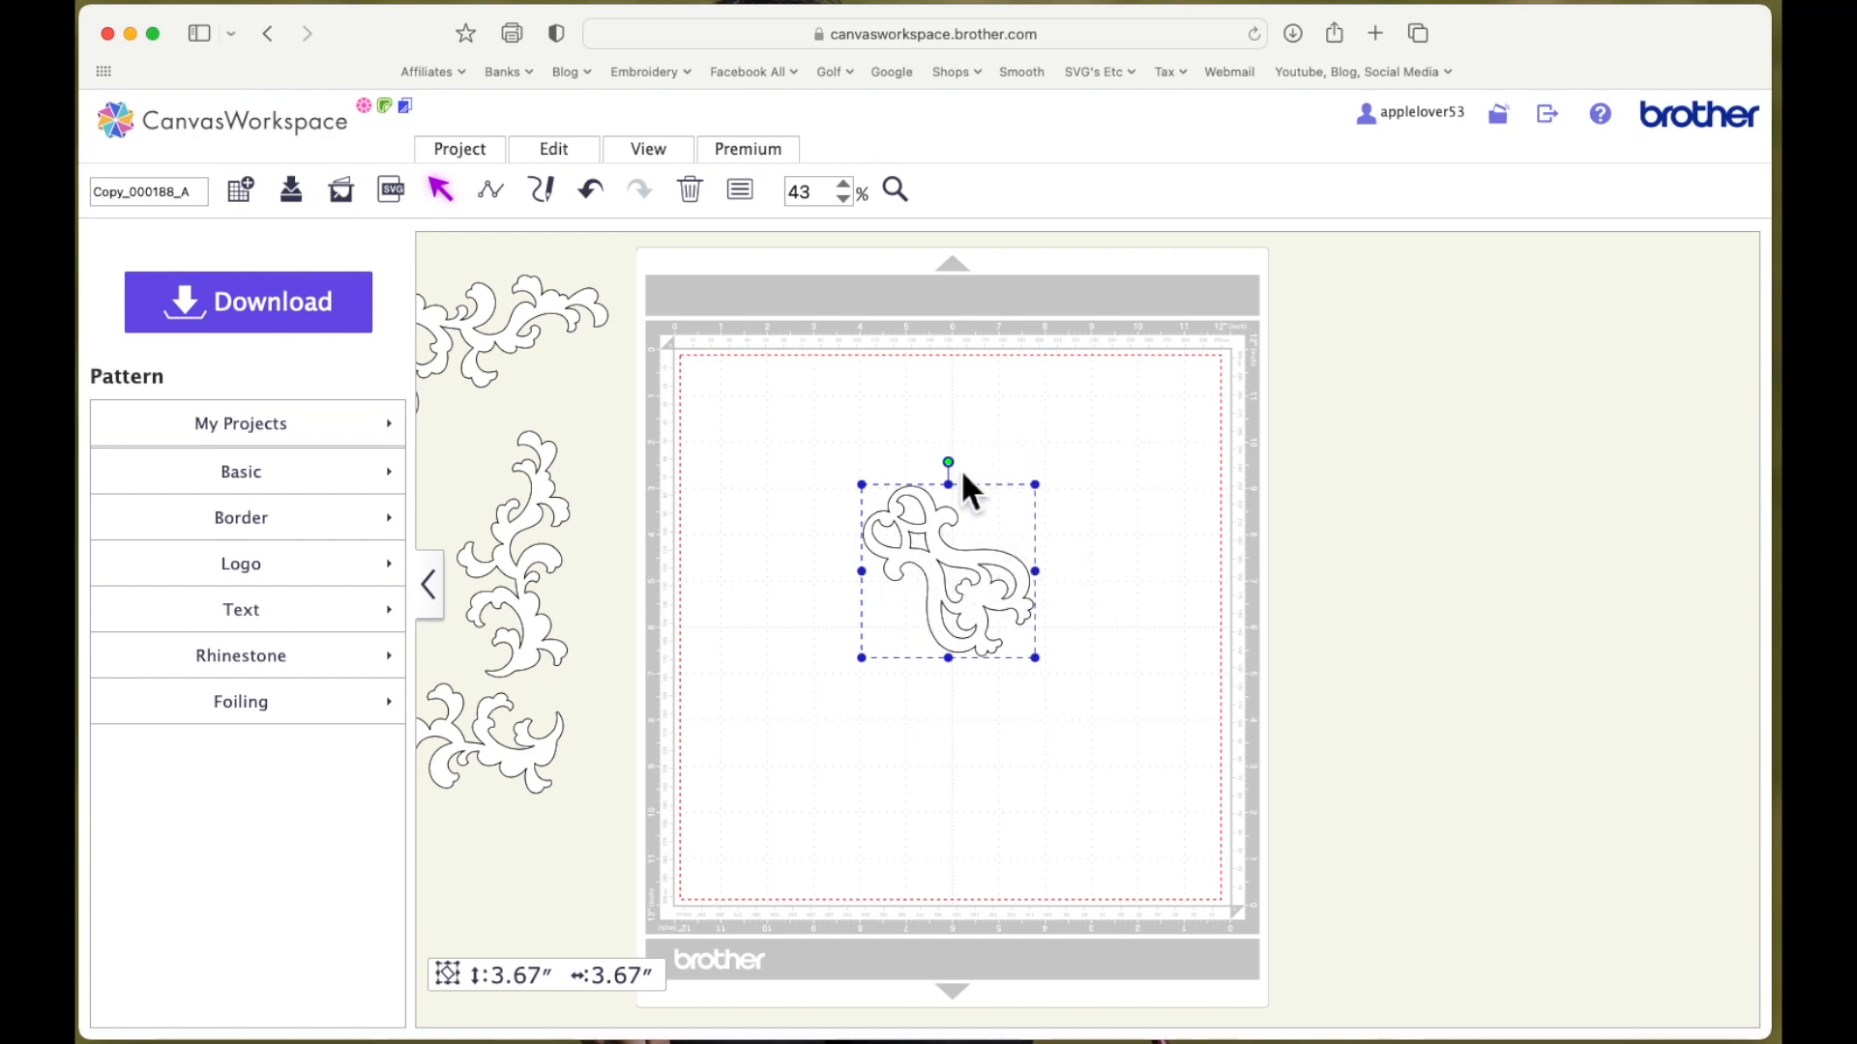
pyautogui.moveTo(962, 477); pyautogui.dragTo(1038, 510)
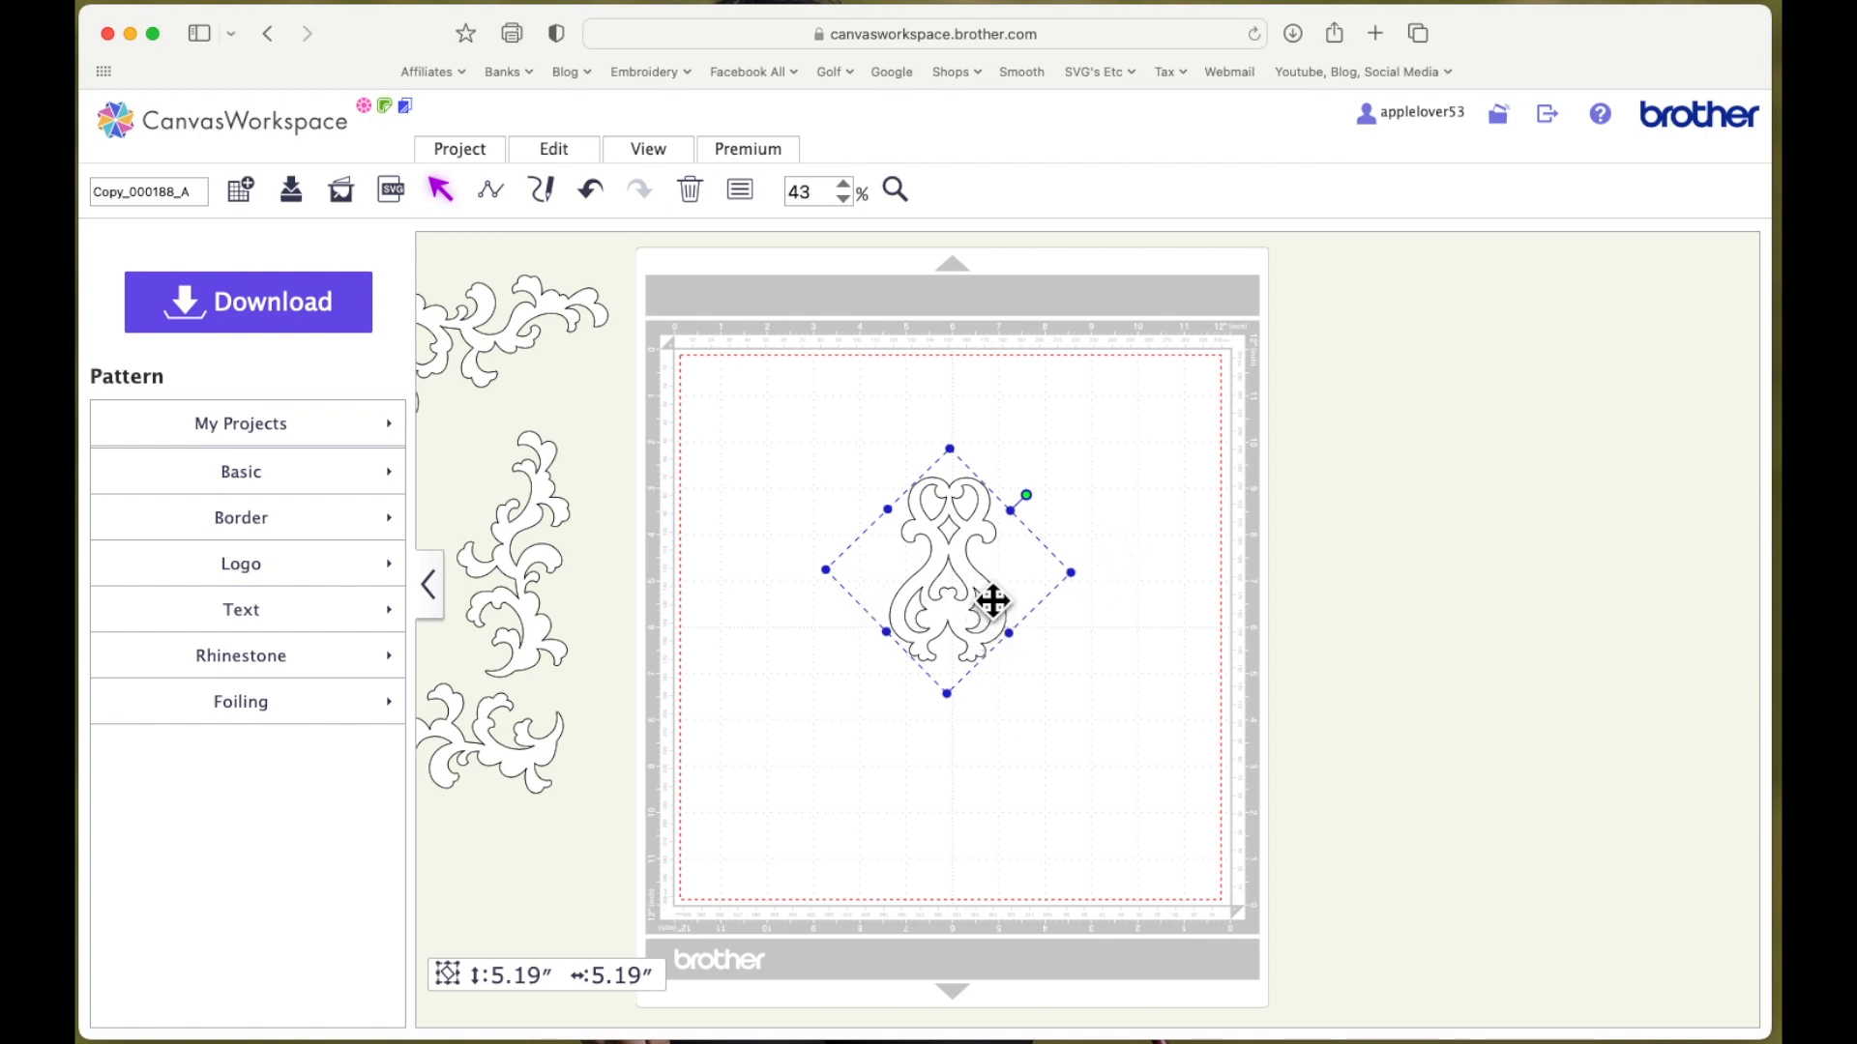
pyautogui.moveTo(999, 609); pyautogui.dragTo(996, 541)
# Duplicate the upright motif, turn the copy upside down and place it directly below the original
pyautogui.rightClick(987, 531)
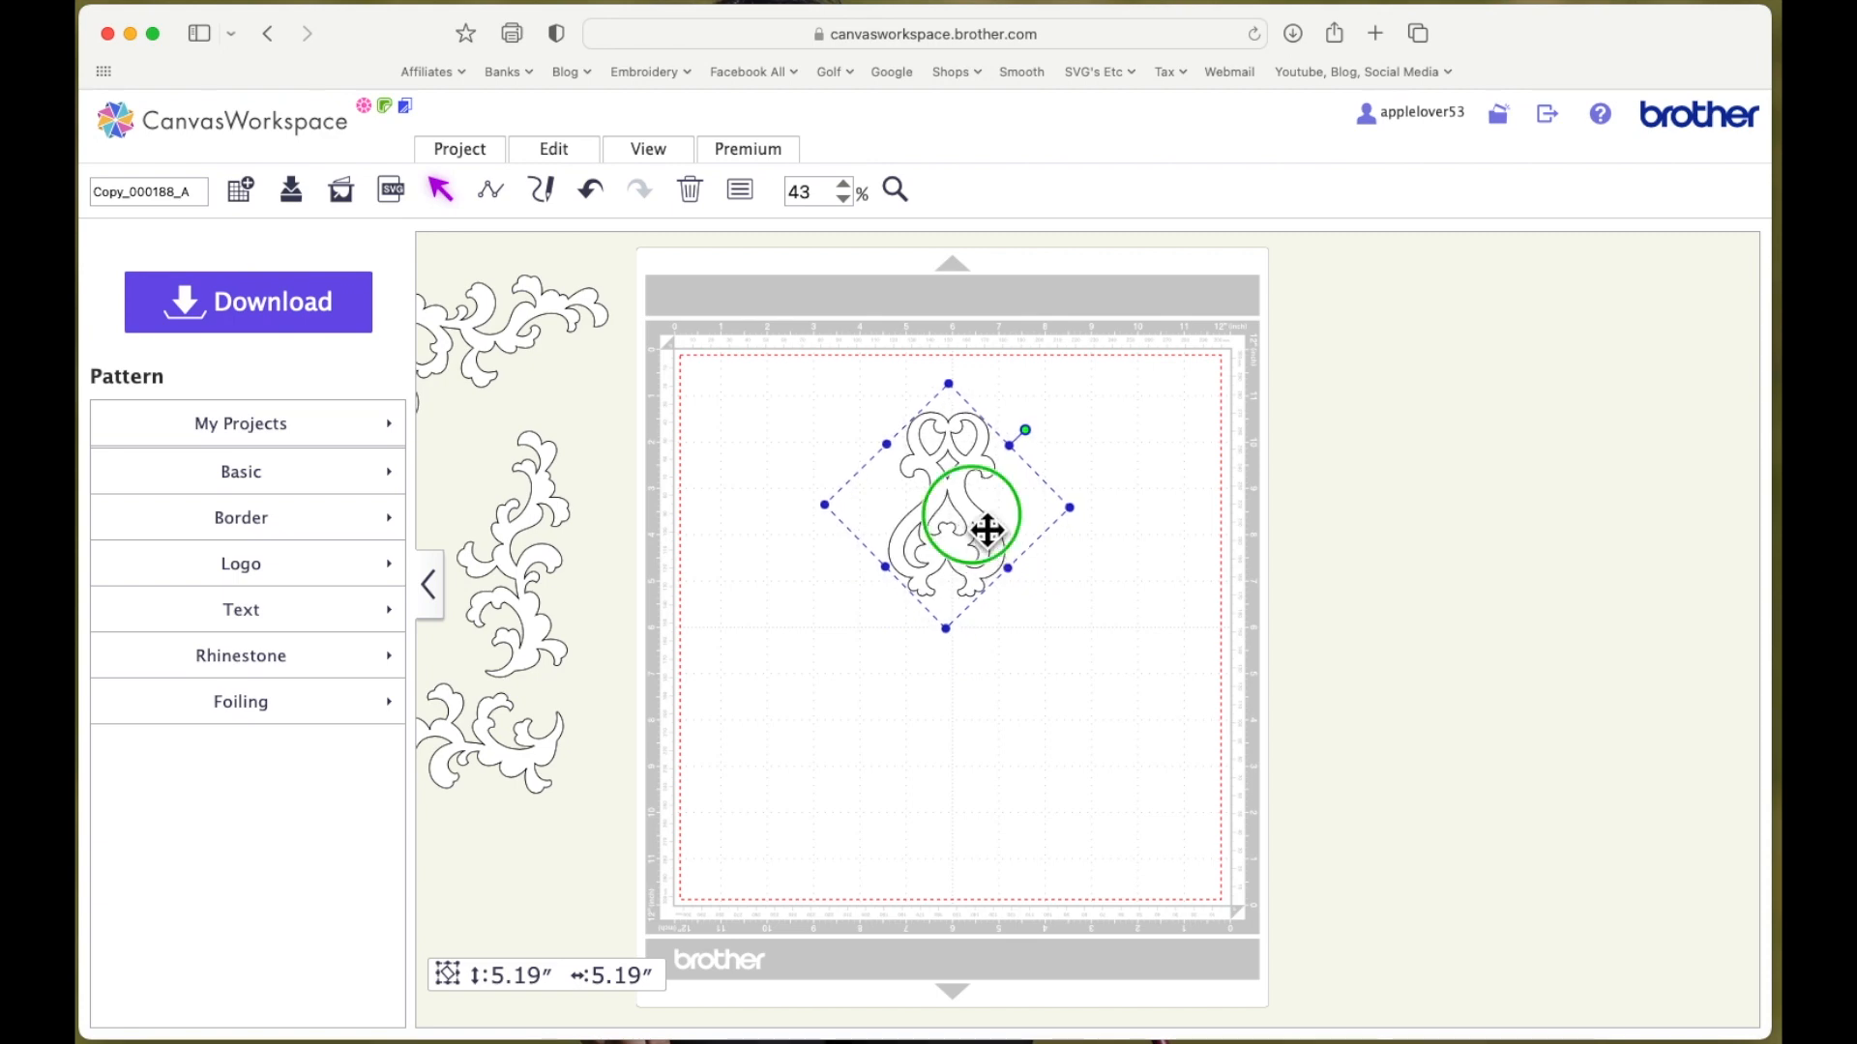
pyautogui.click(1048, 533)
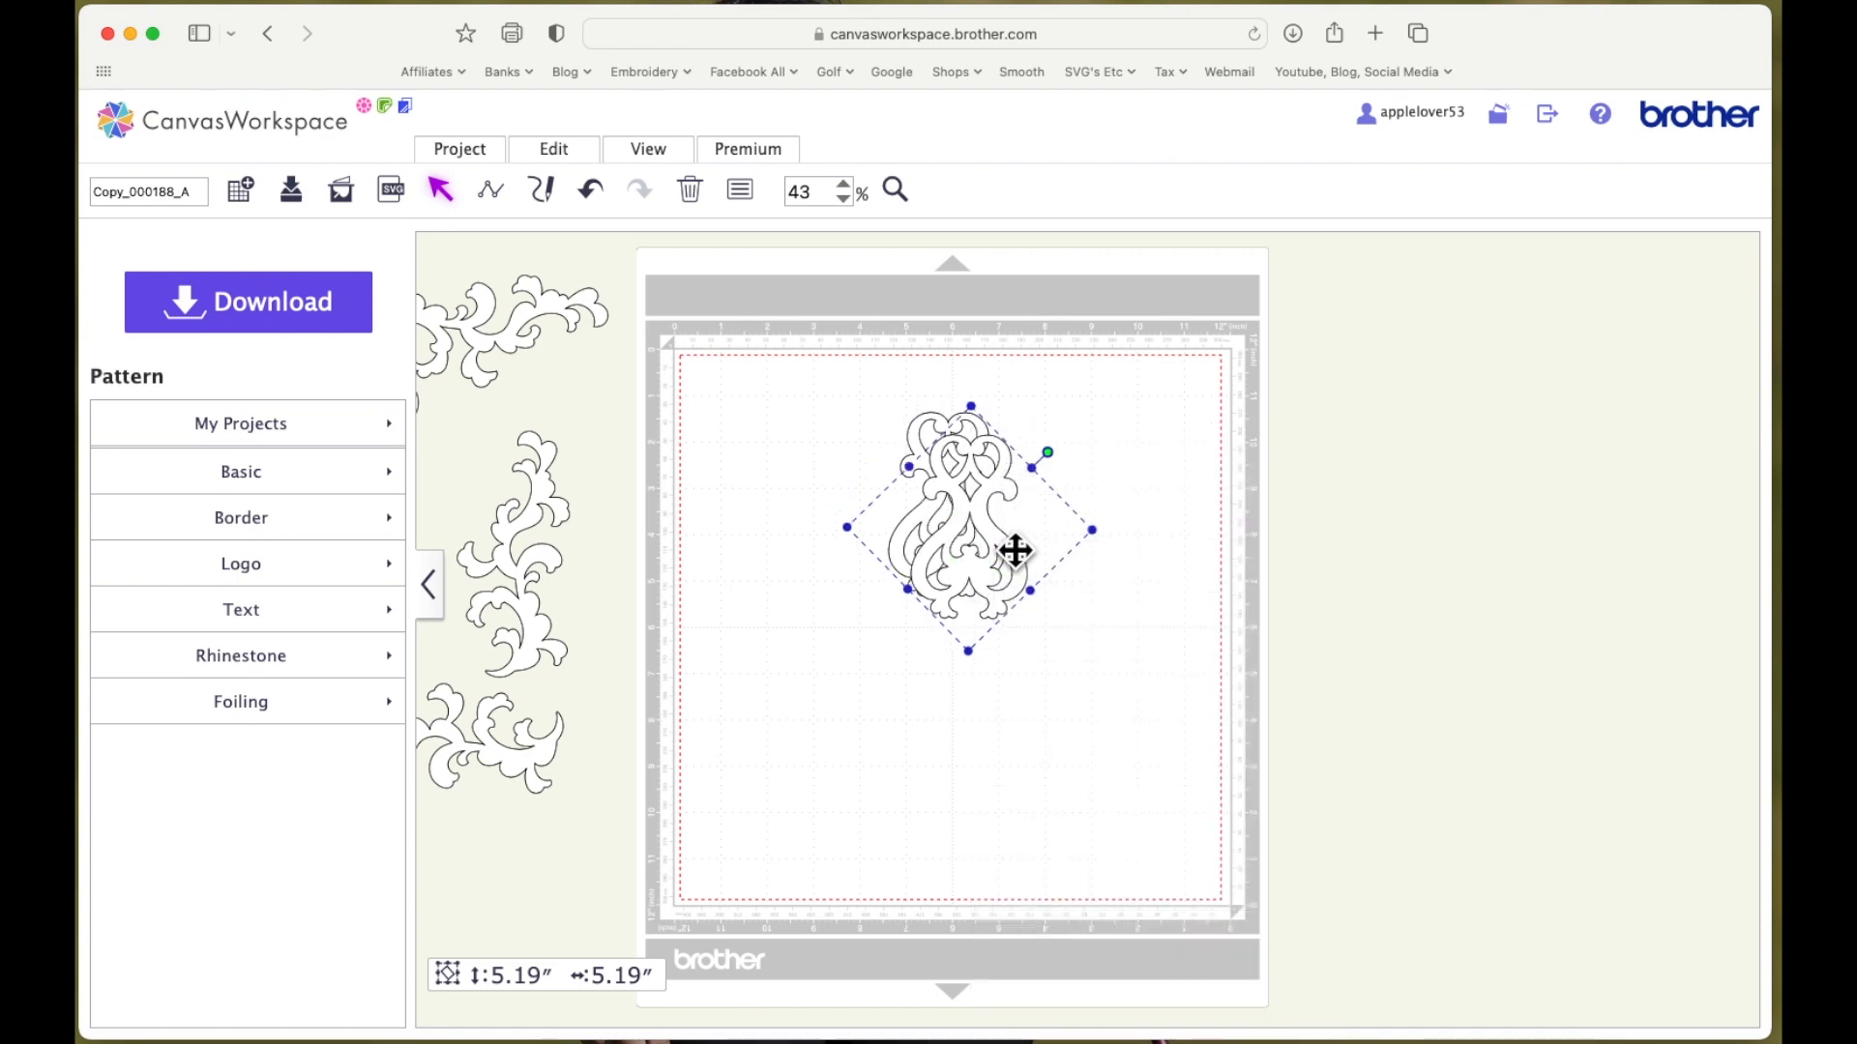
pyautogui.moveTo(1002, 548); pyautogui.dragTo(999, 763)
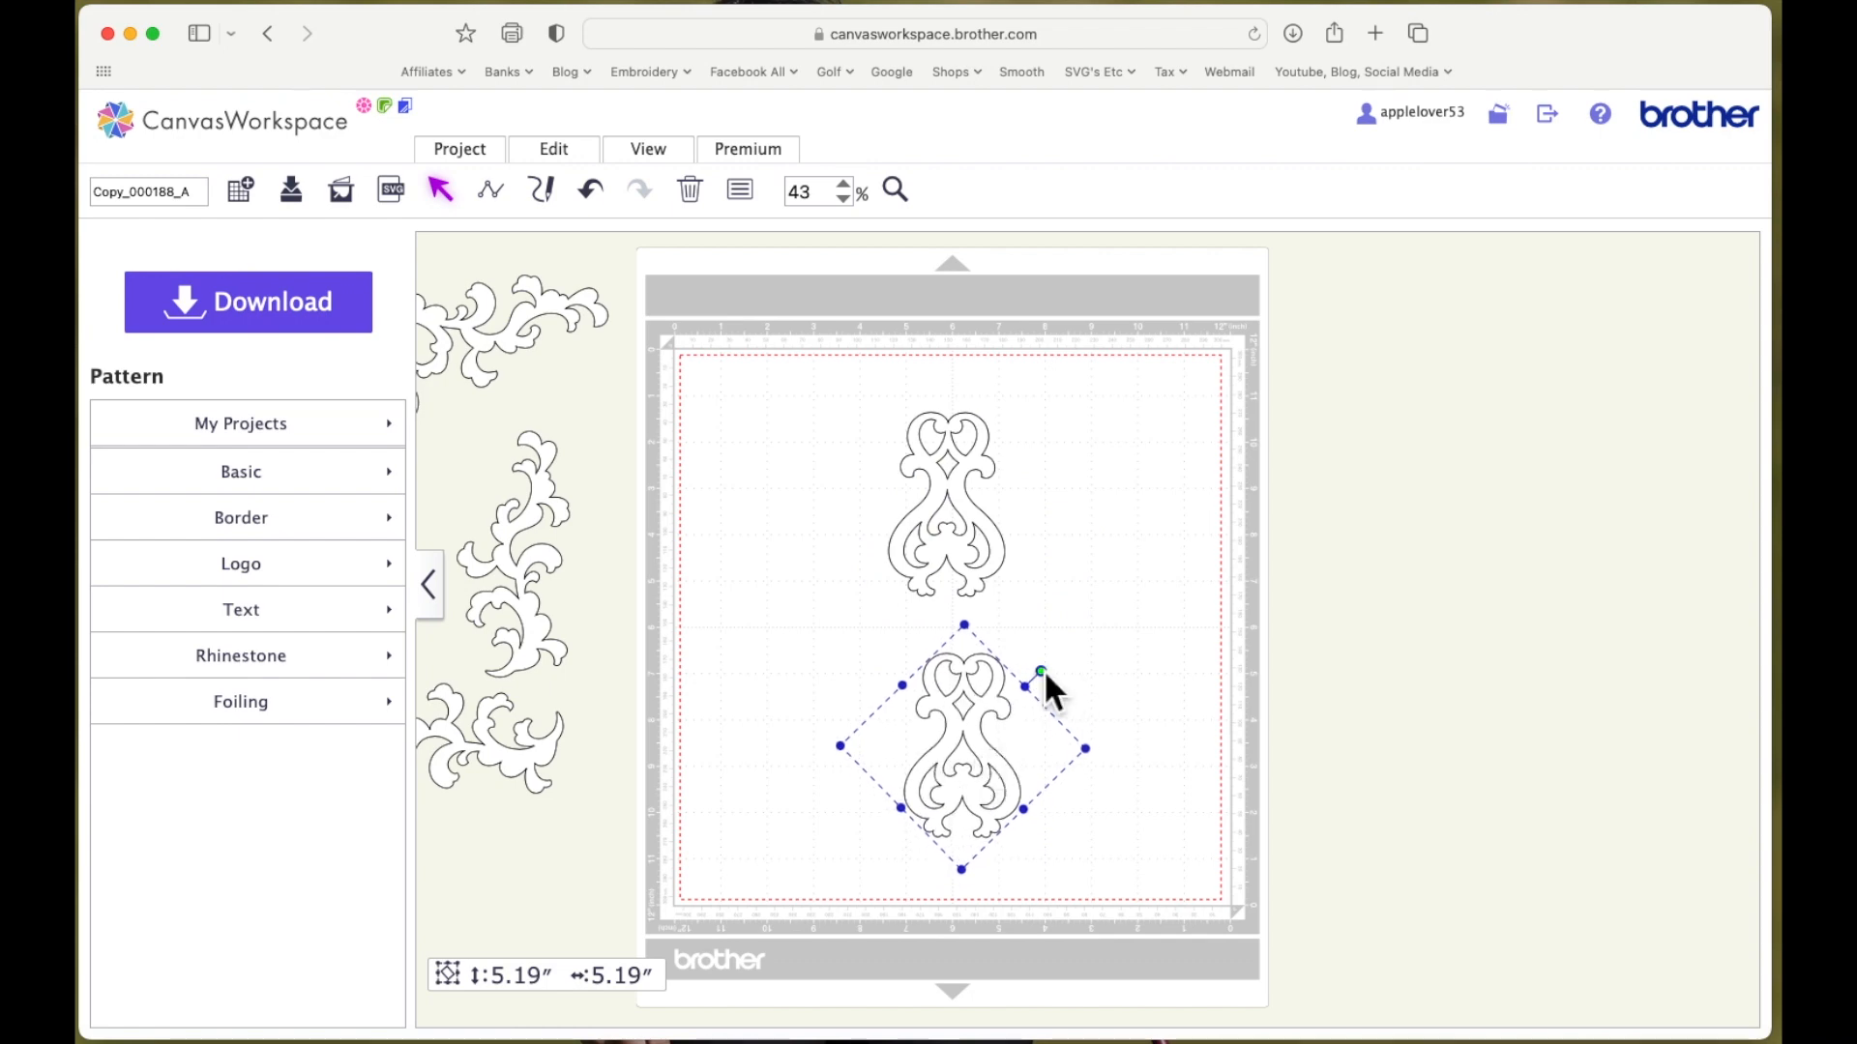
pyautogui.moveTo(1052, 683); pyautogui.dragTo(901, 845)
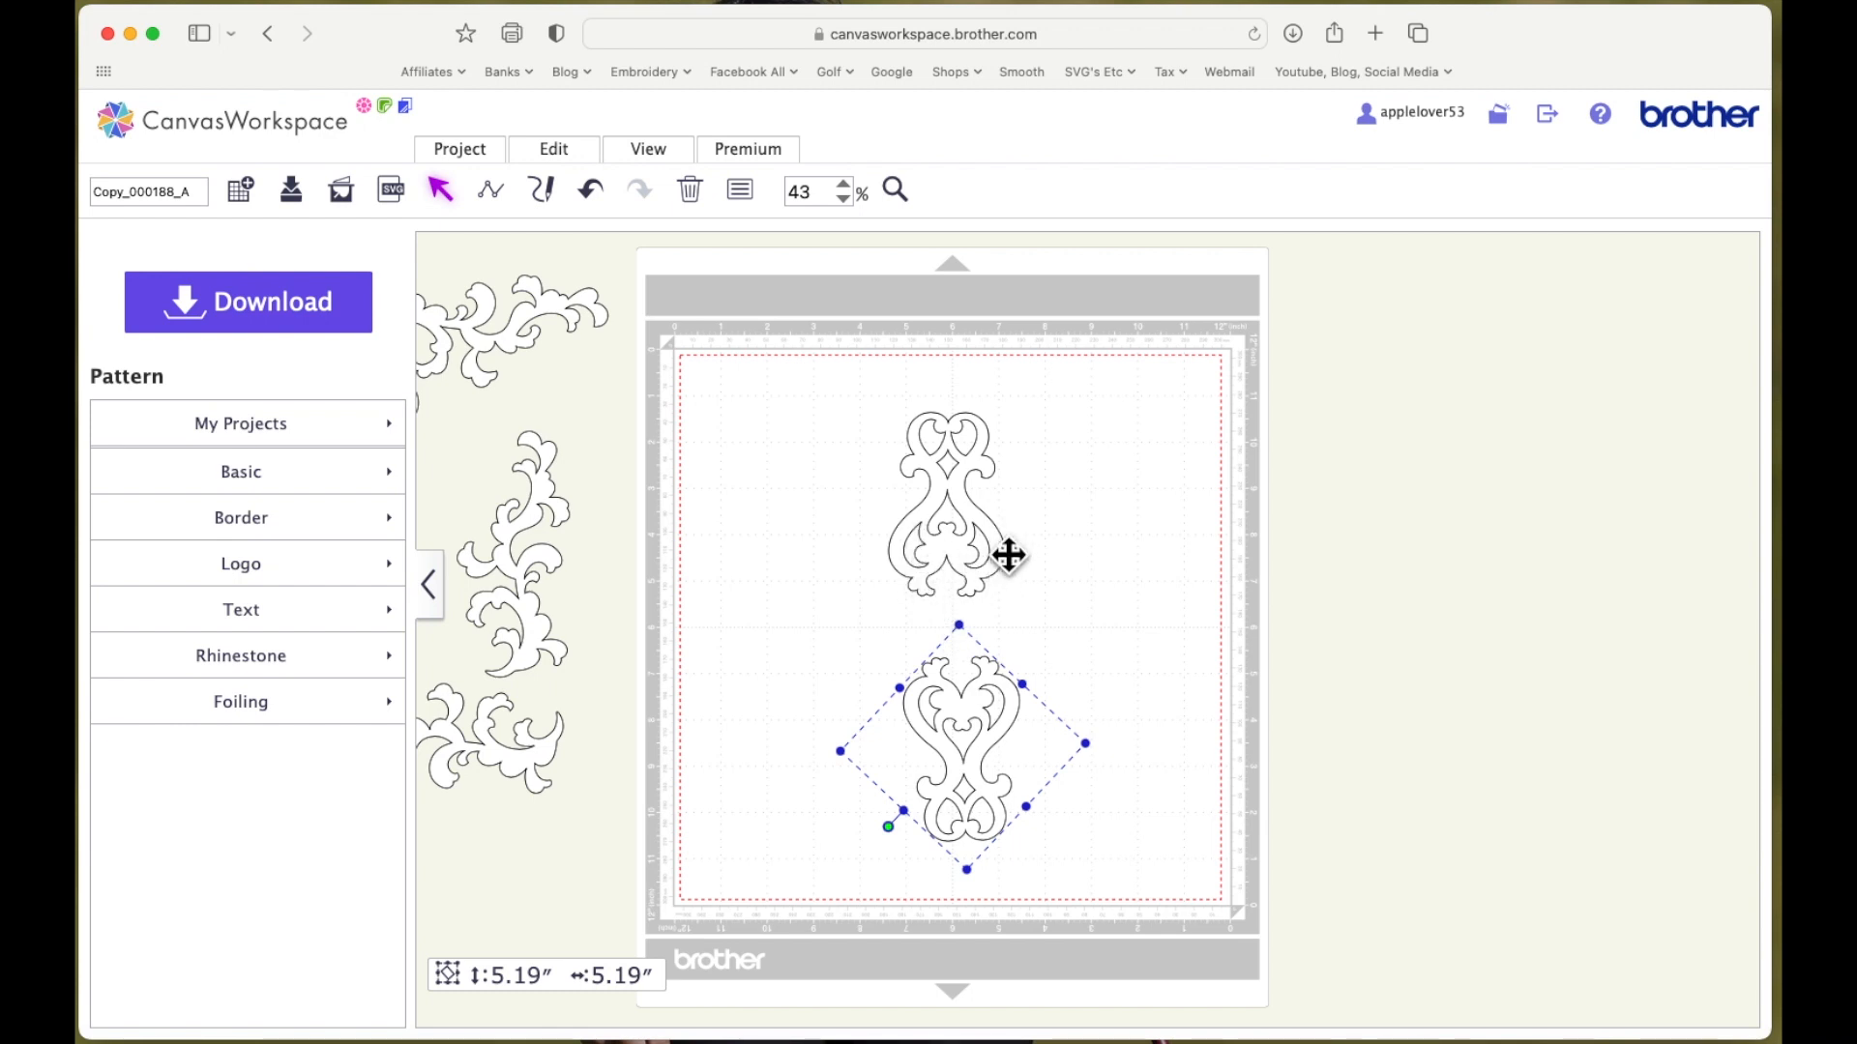
pyautogui.moveTo(995, 713); pyautogui.dragTo(978, 667)
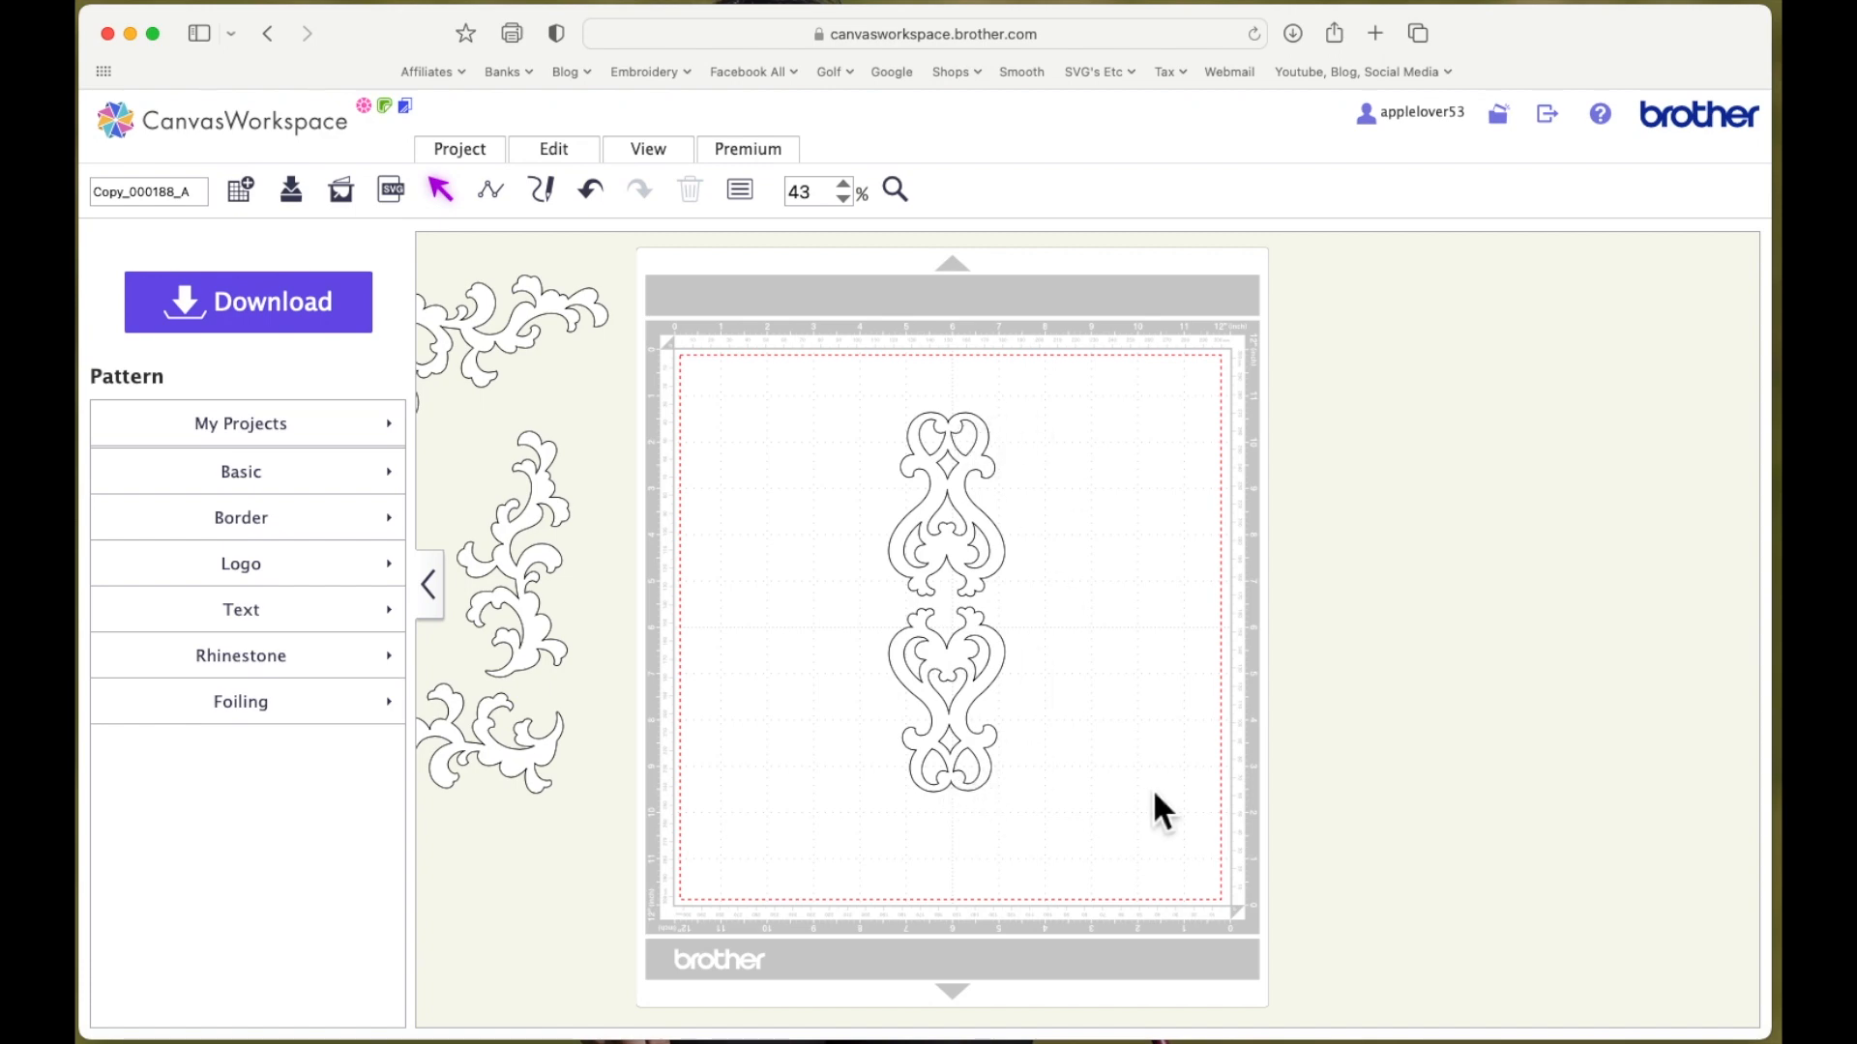
# Duplicate the upper motif, rotate the copy a quarter turn clockwise and place it as the right arm of the cross
pyautogui.click(996, 537)
pyautogui.rightClick(988, 528)
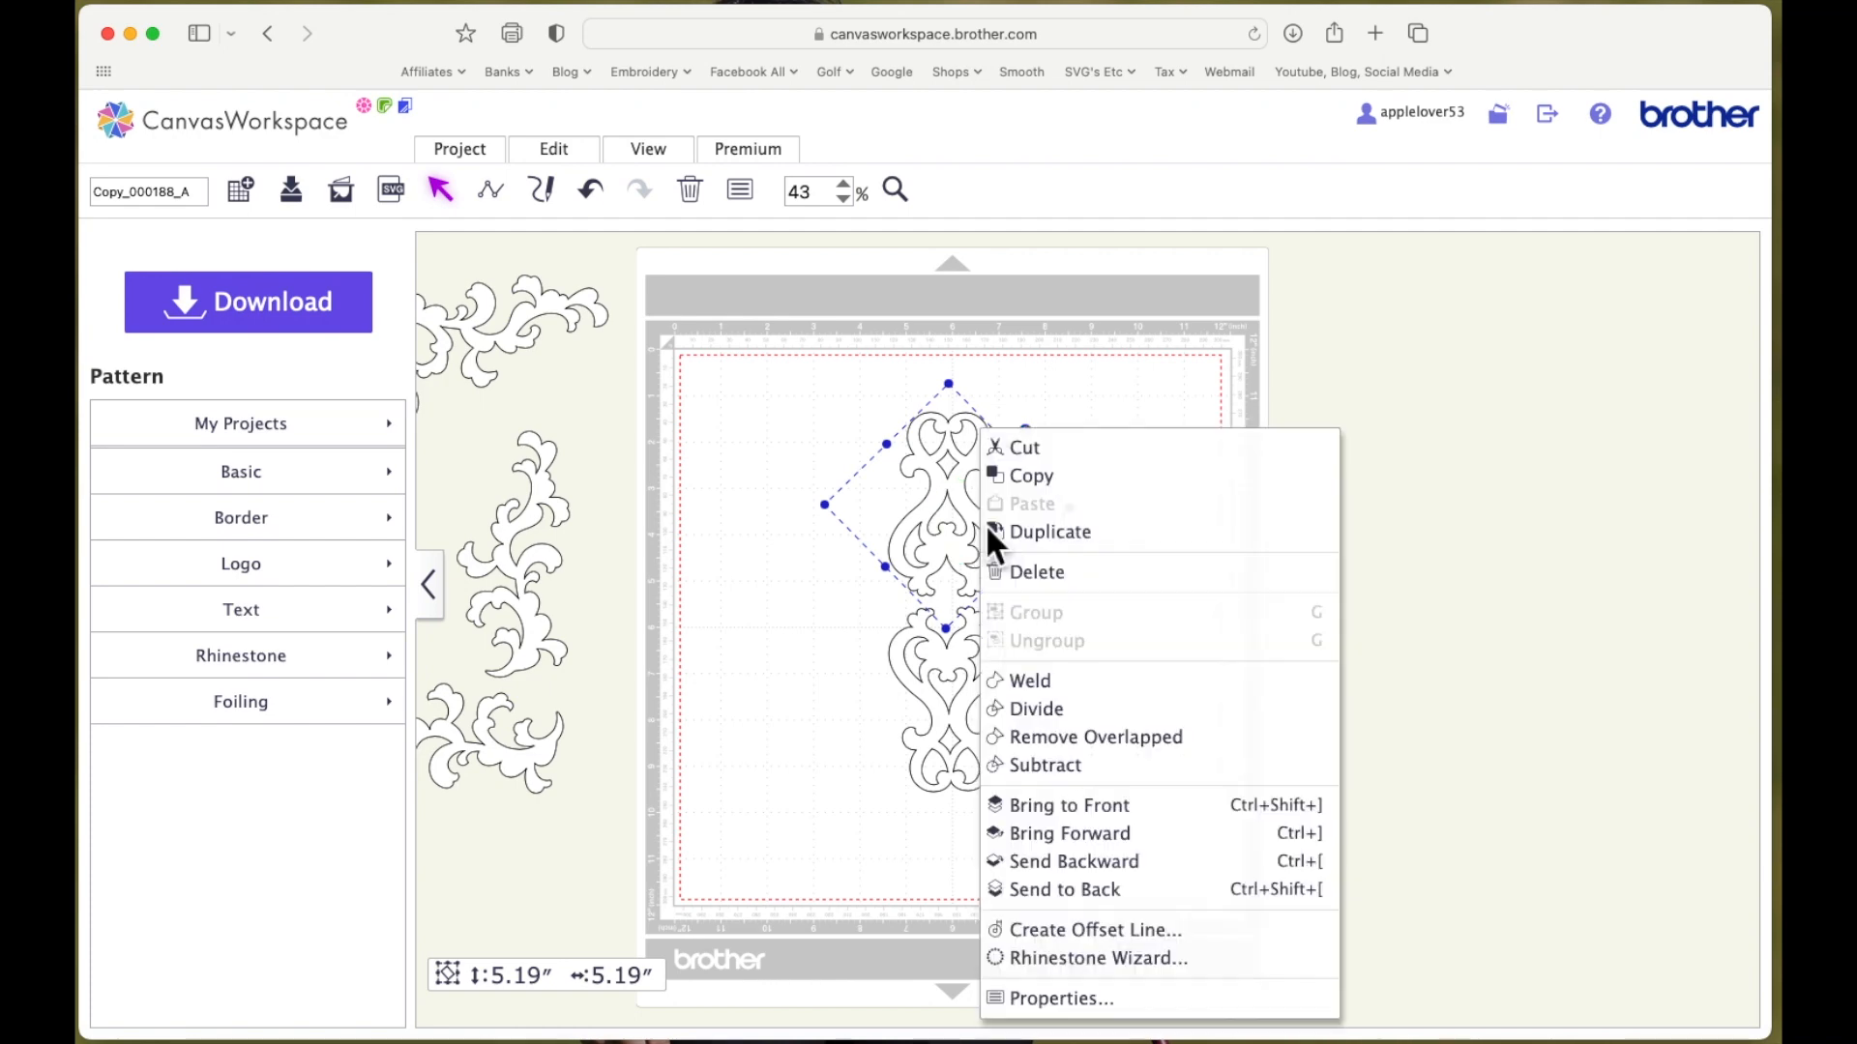
pyautogui.click(1077, 534)
pyautogui.moveTo(995, 514); pyautogui.dragTo(1147, 569)
pyautogui.moveTo(1200, 508); pyautogui.dragTo(1268, 742)
pyautogui.moveTo(1165, 596); pyautogui.dragTo(1142, 618)
pyautogui.click(1194, 780)
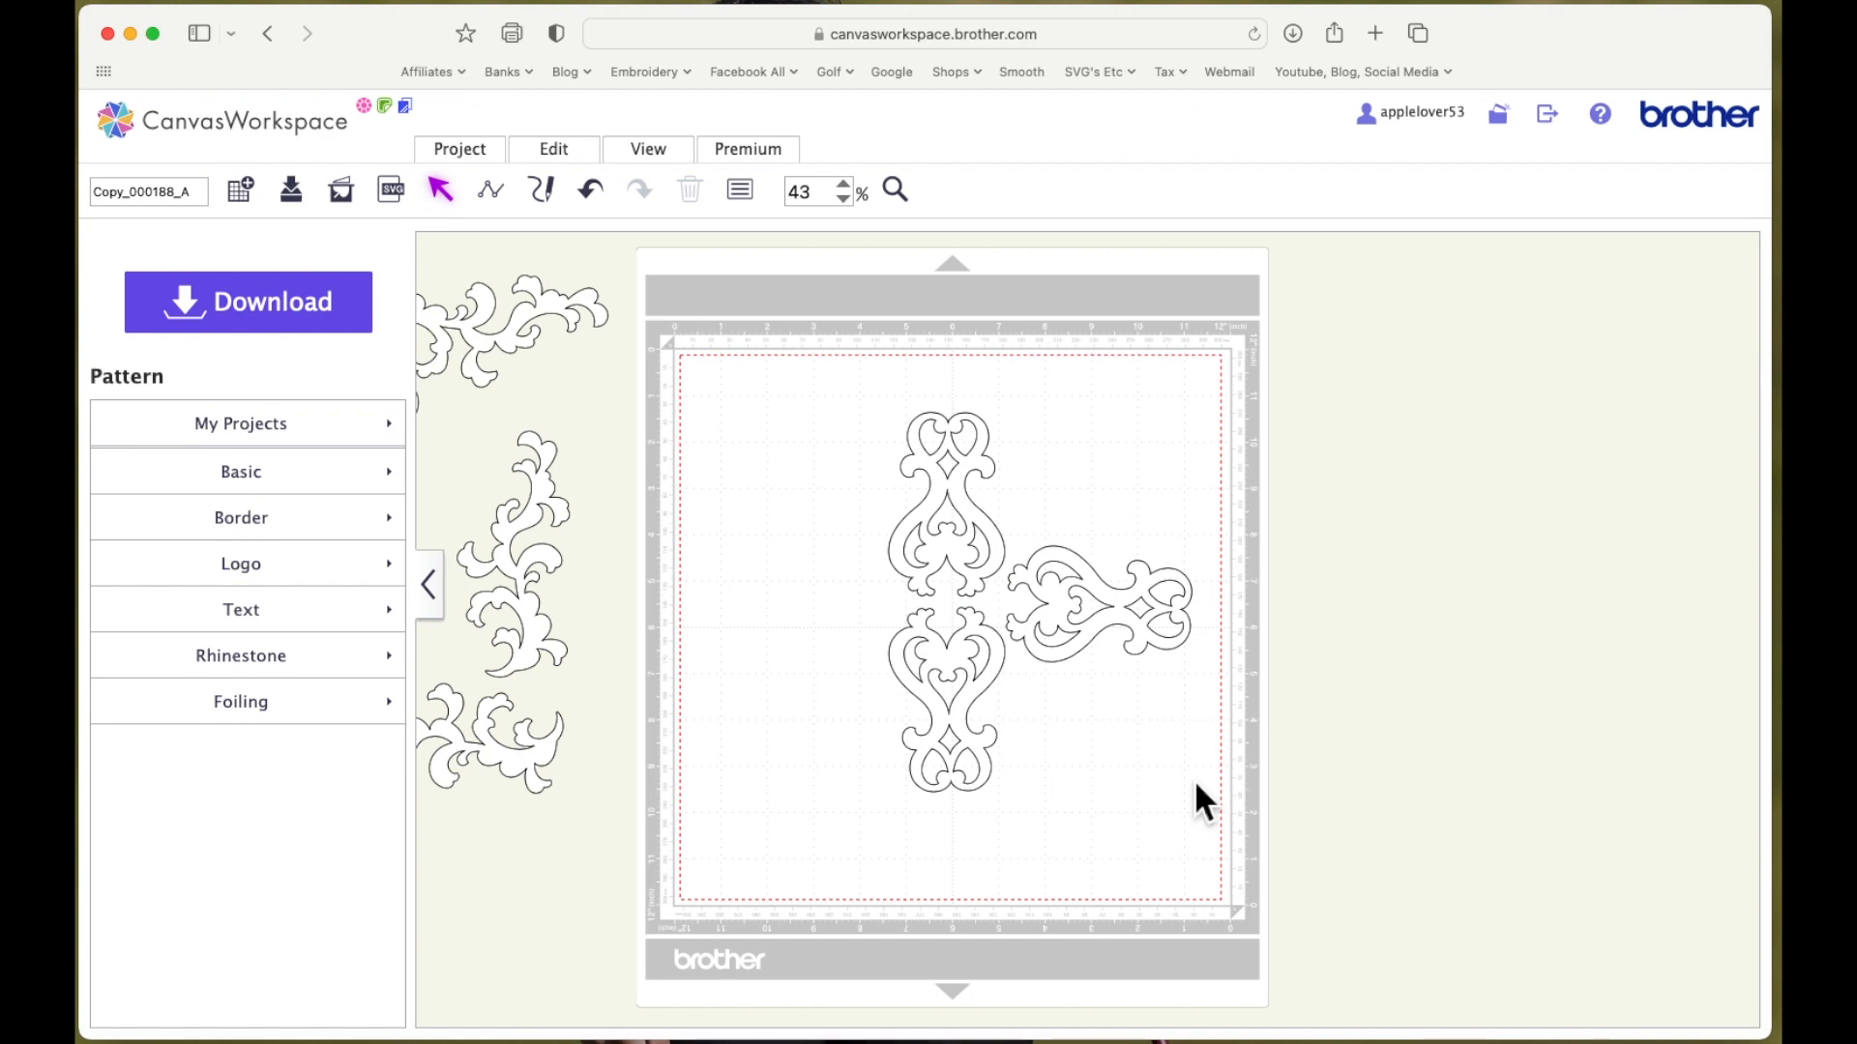
# Duplicate the upper motif again, rotate the copy a quarter turn counterclockwise and place it as the left arm of the cross
pyautogui.click(976, 498)
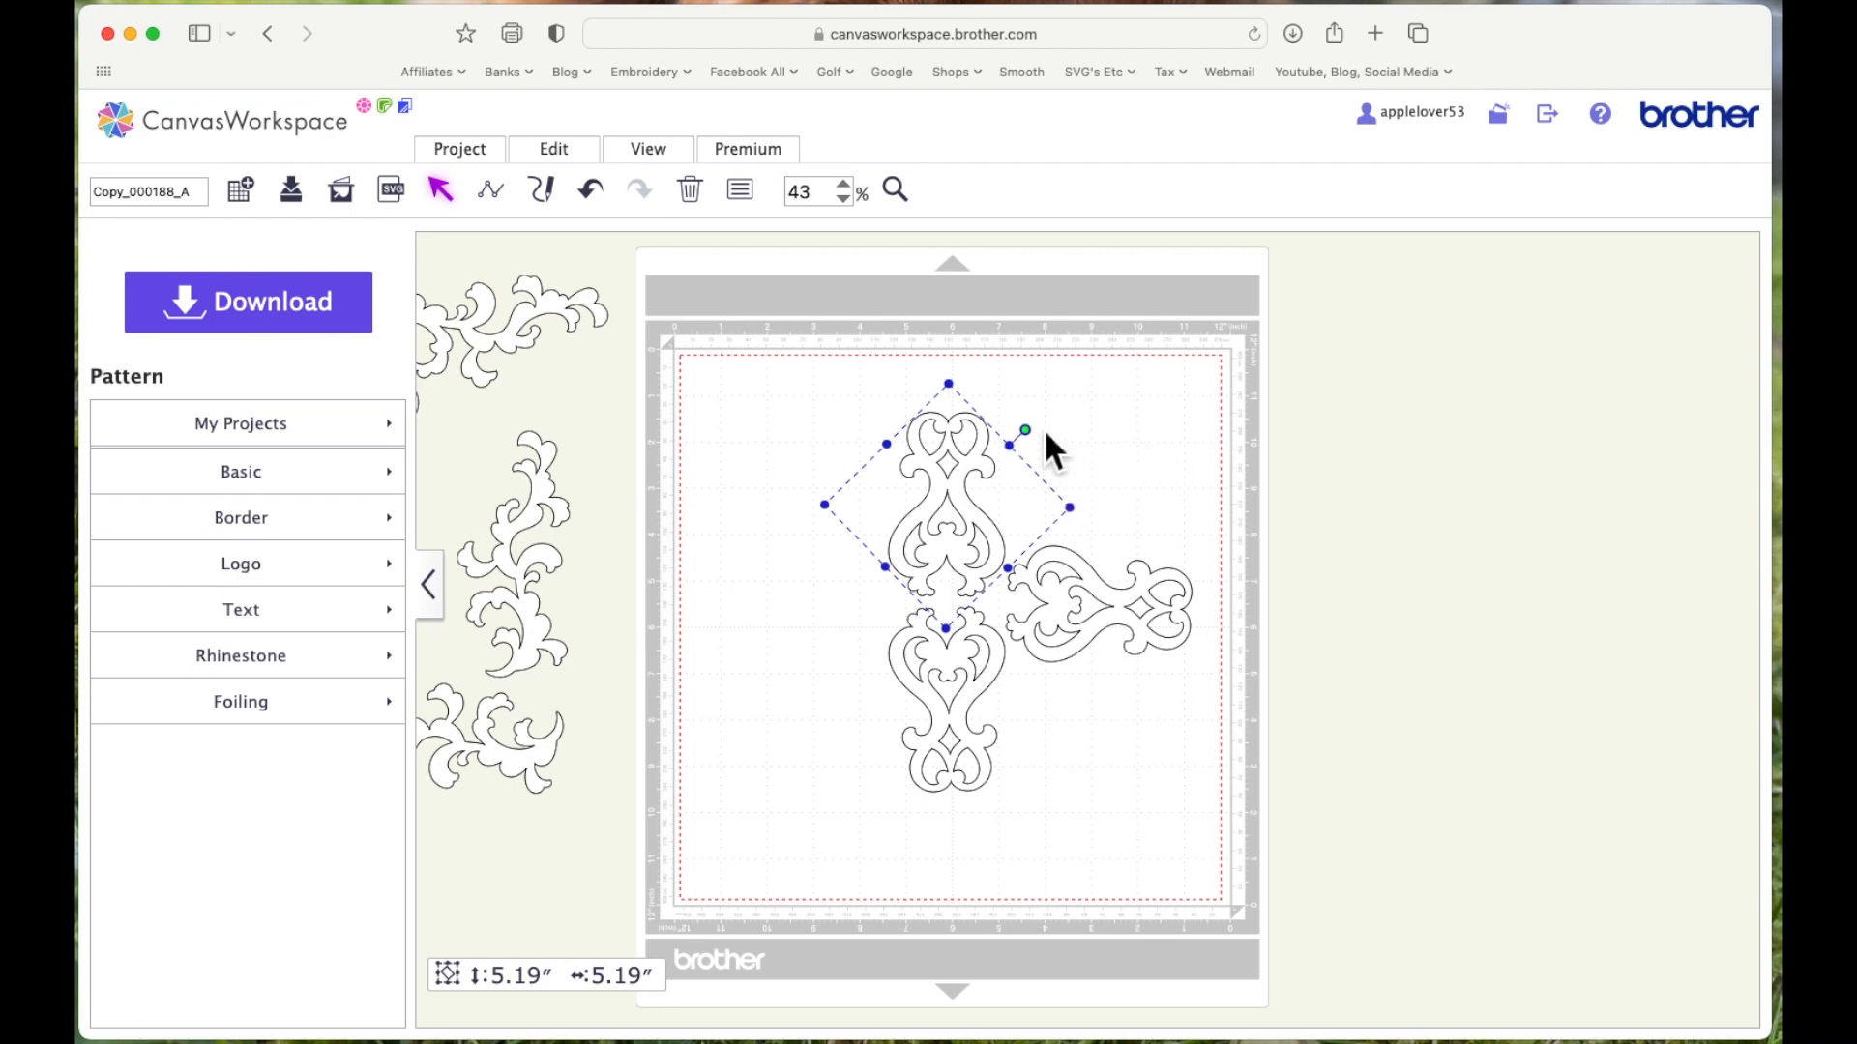
pyautogui.moveTo(1035, 443); pyautogui.dragTo(910, 453)
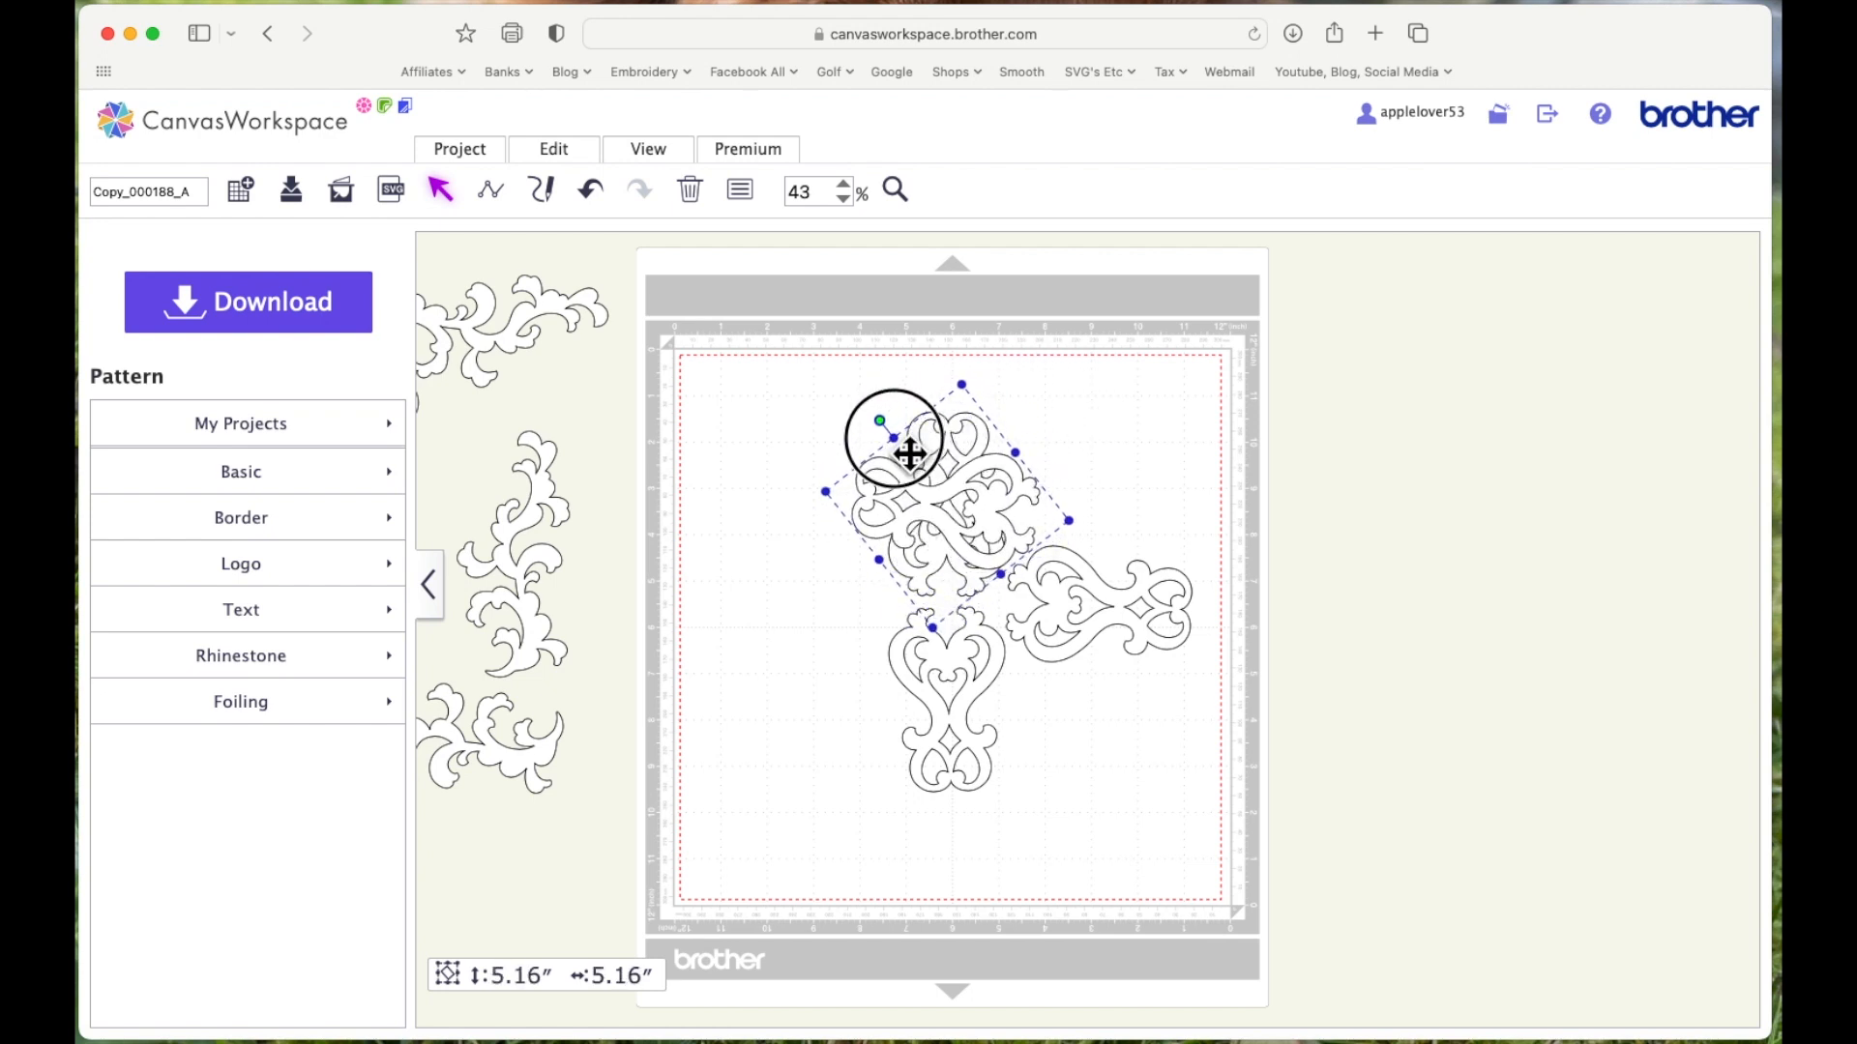
pyautogui.moveTo(910, 454); pyautogui.dragTo(912, 468)
pyautogui.moveTo(1028, 489); pyautogui.dragTo(887, 582)
pyautogui.click(1211, 745)
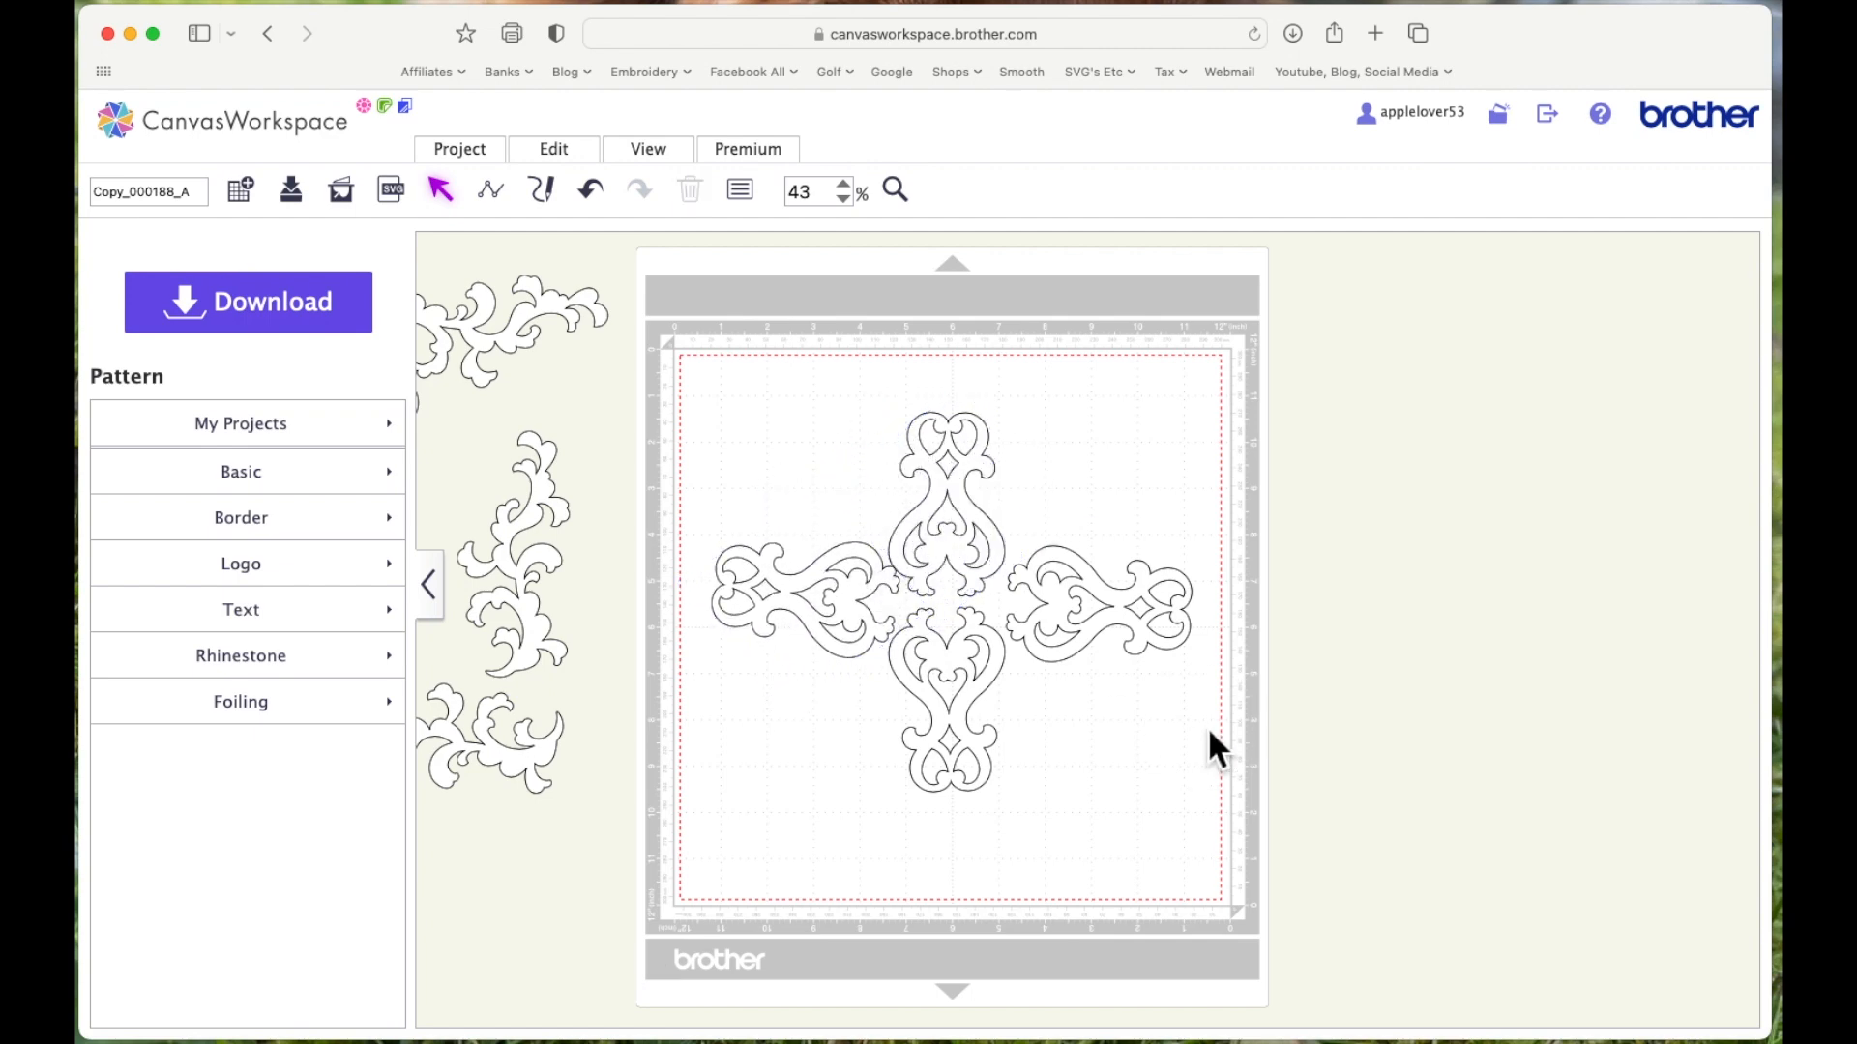
# Align the cross's upper and lower motifs so they are centered on the same vertical axis
pyautogui.click(986, 471)
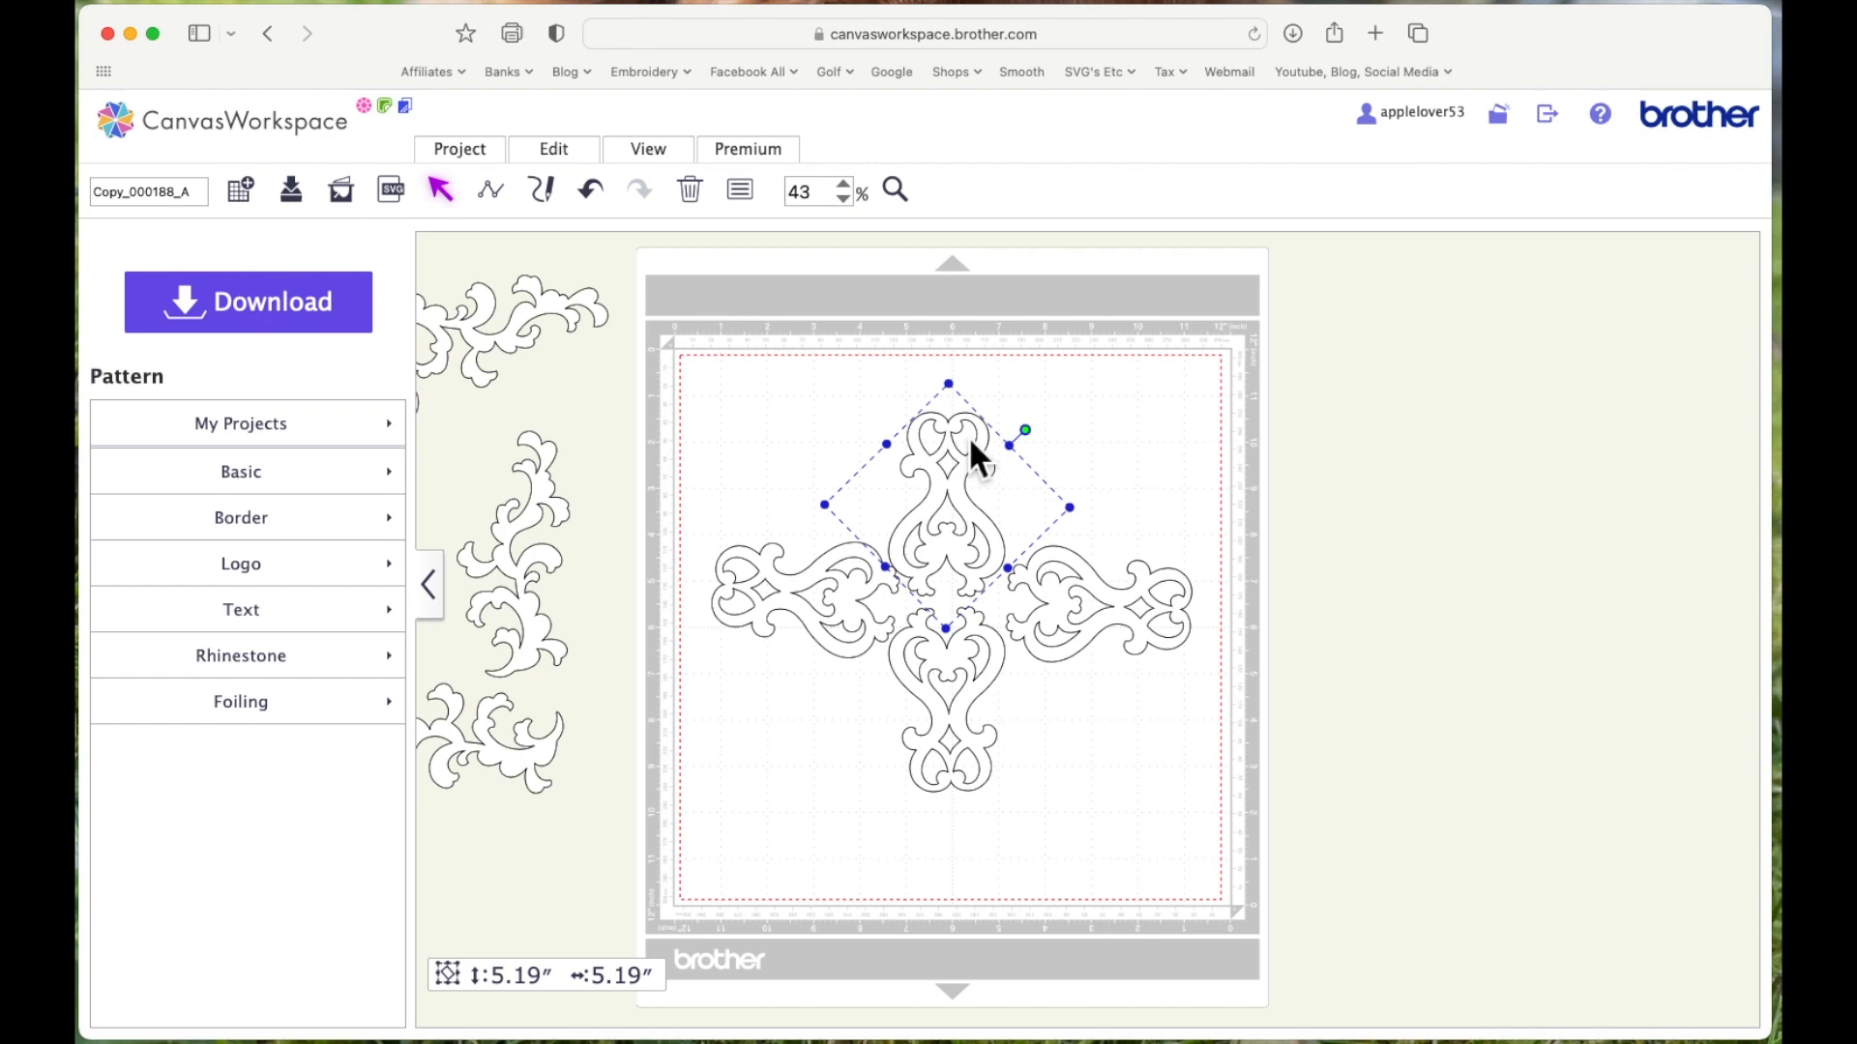
pyautogui.keyDown('shift'); pyautogui.click(971, 679); pyautogui.keyUp('shift')
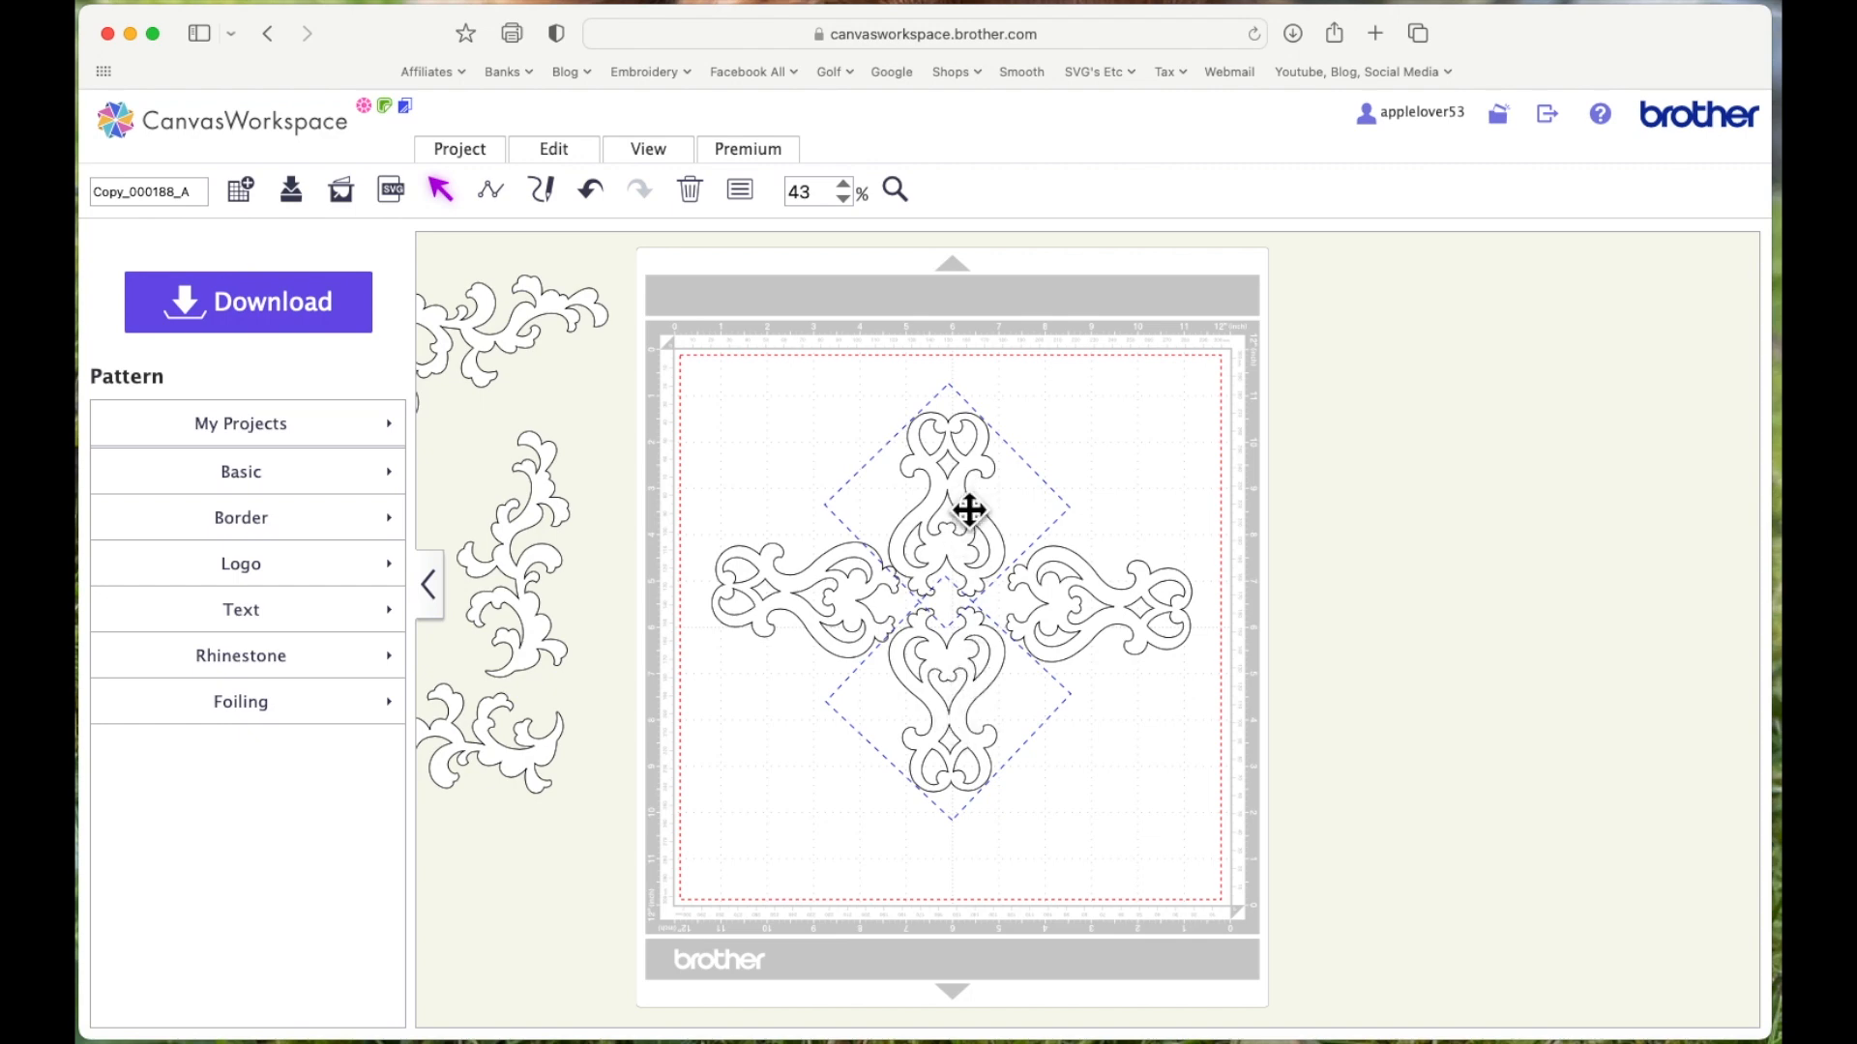
pyautogui.click(556, 152)
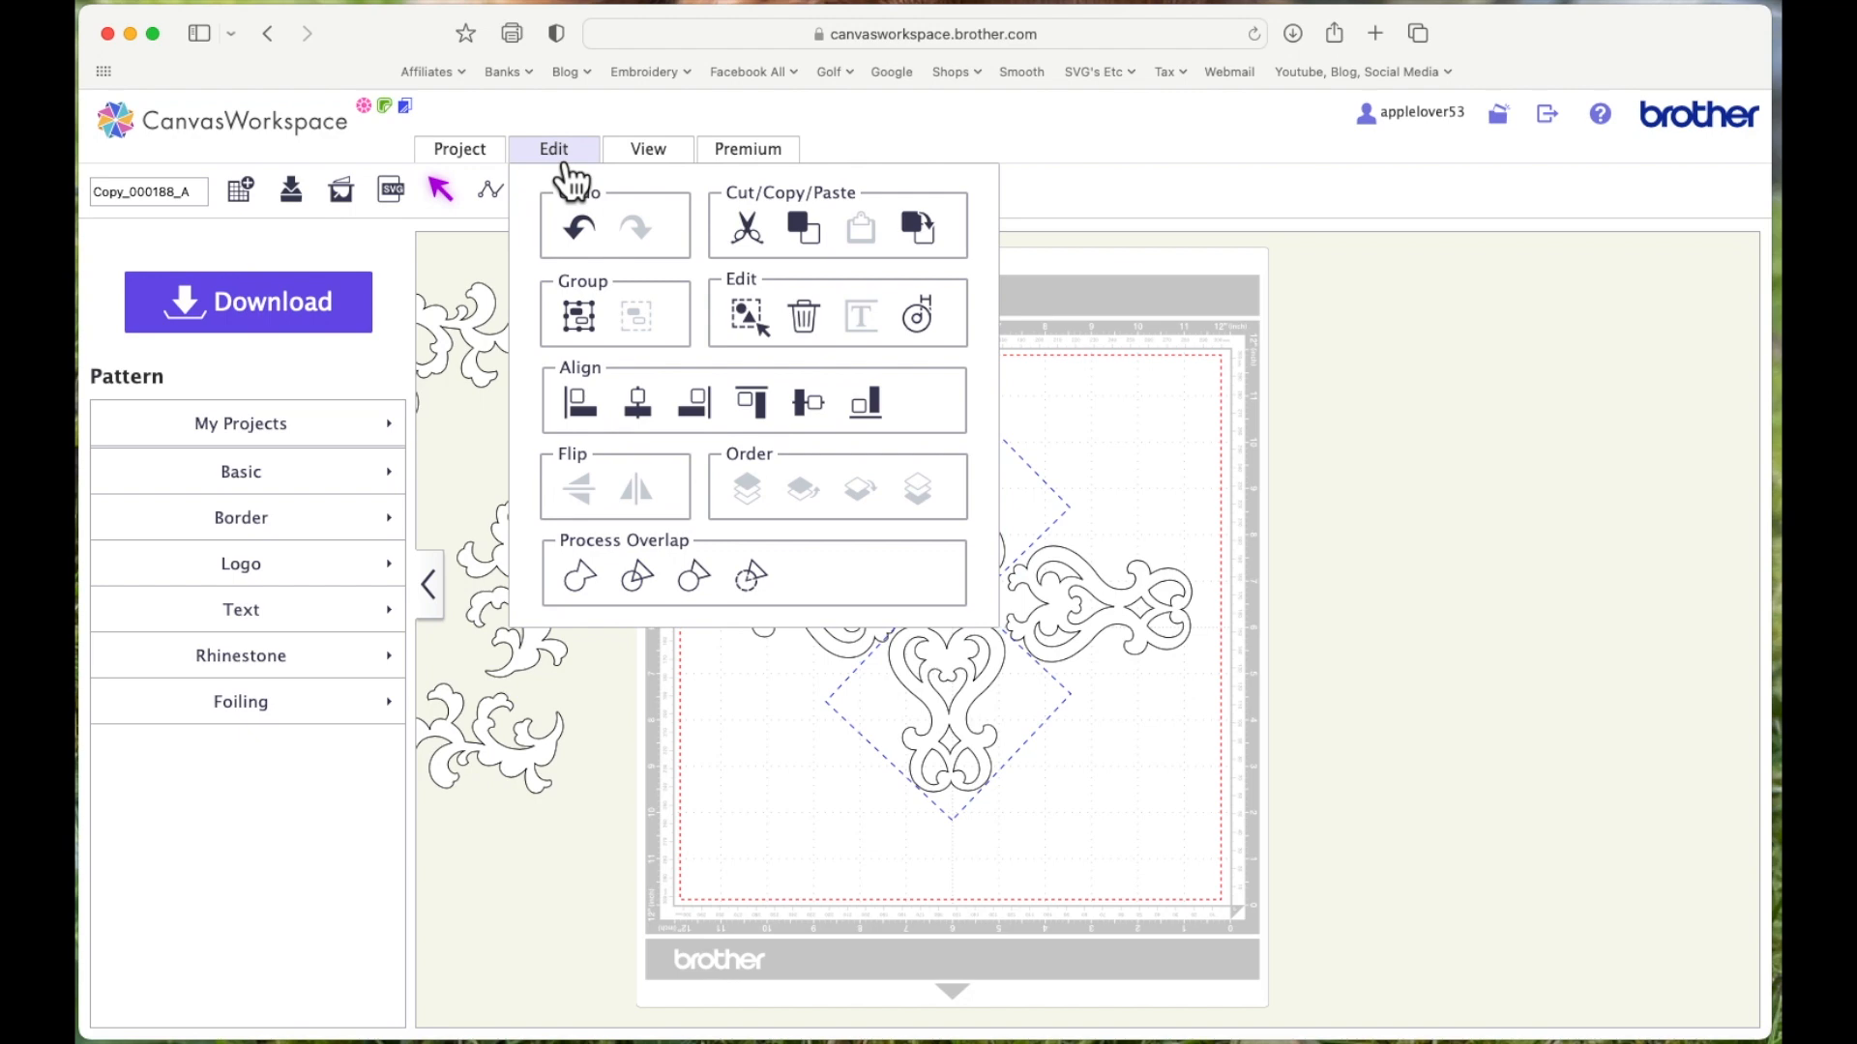
pyautogui.click(652, 423)
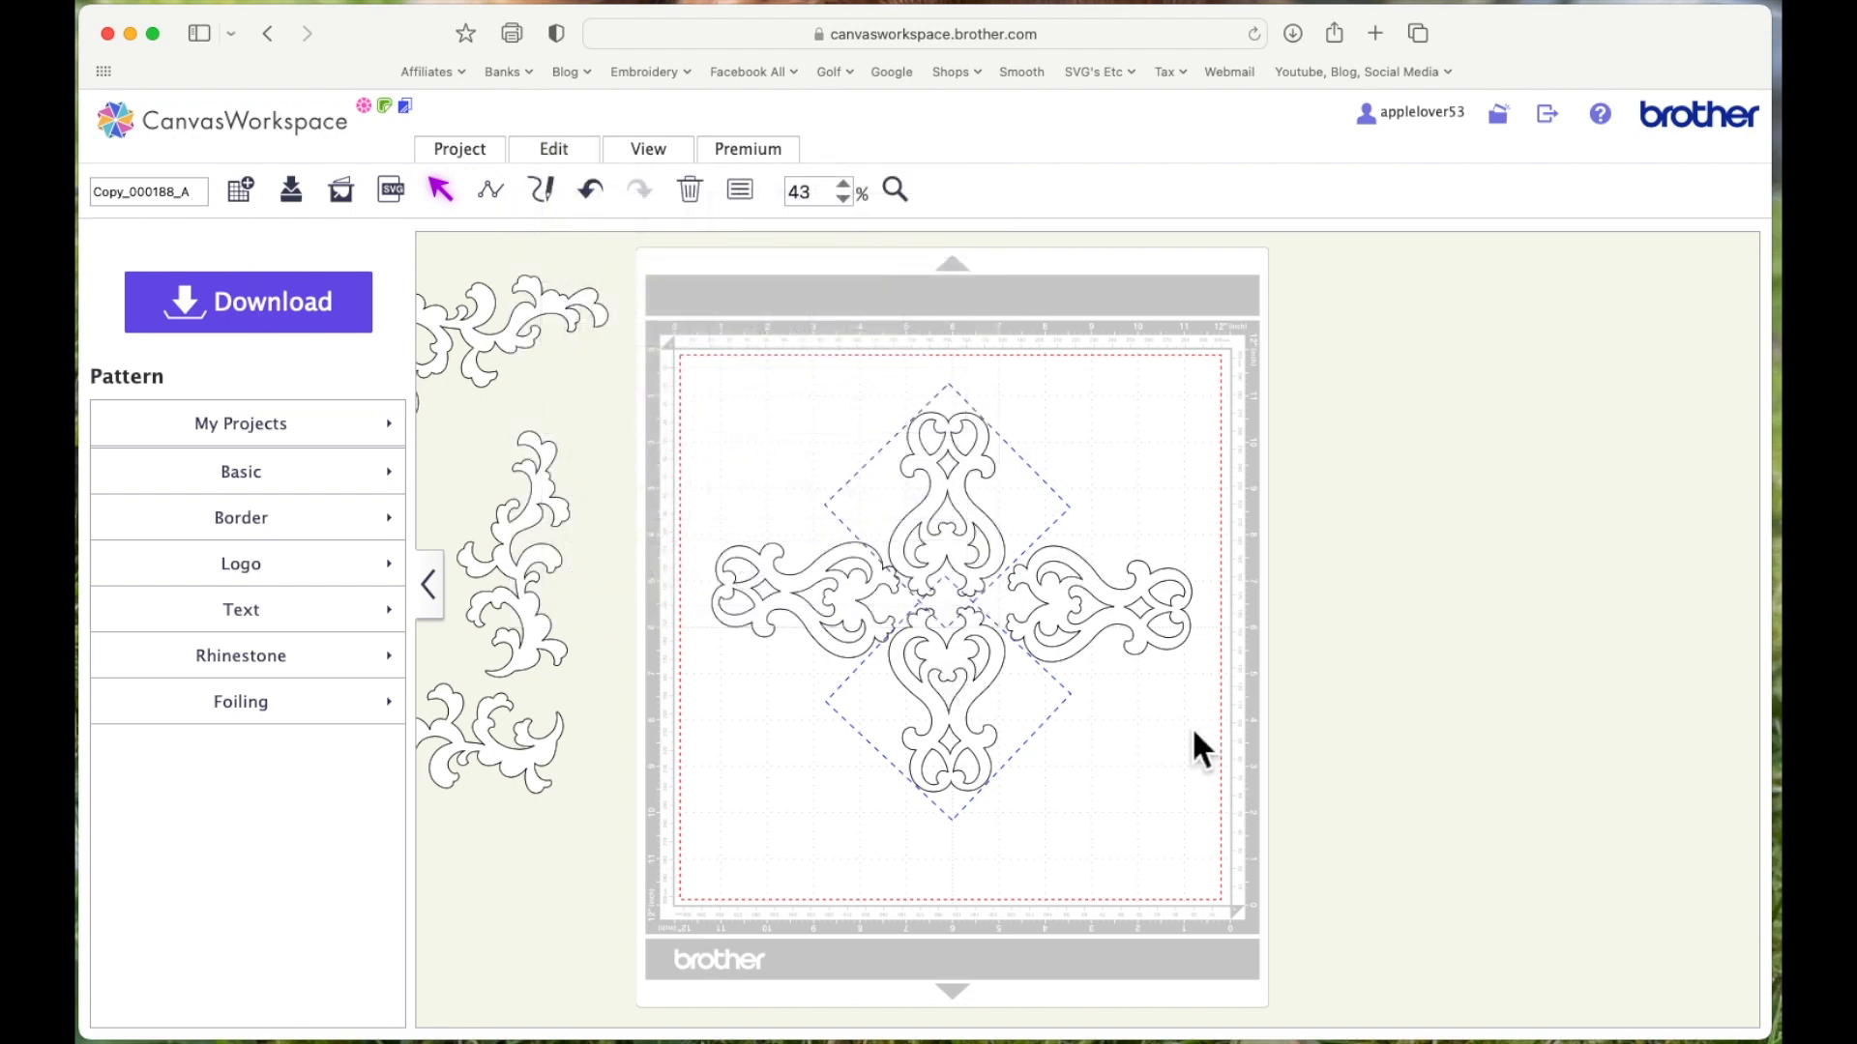
pyautogui.click(1186, 440)
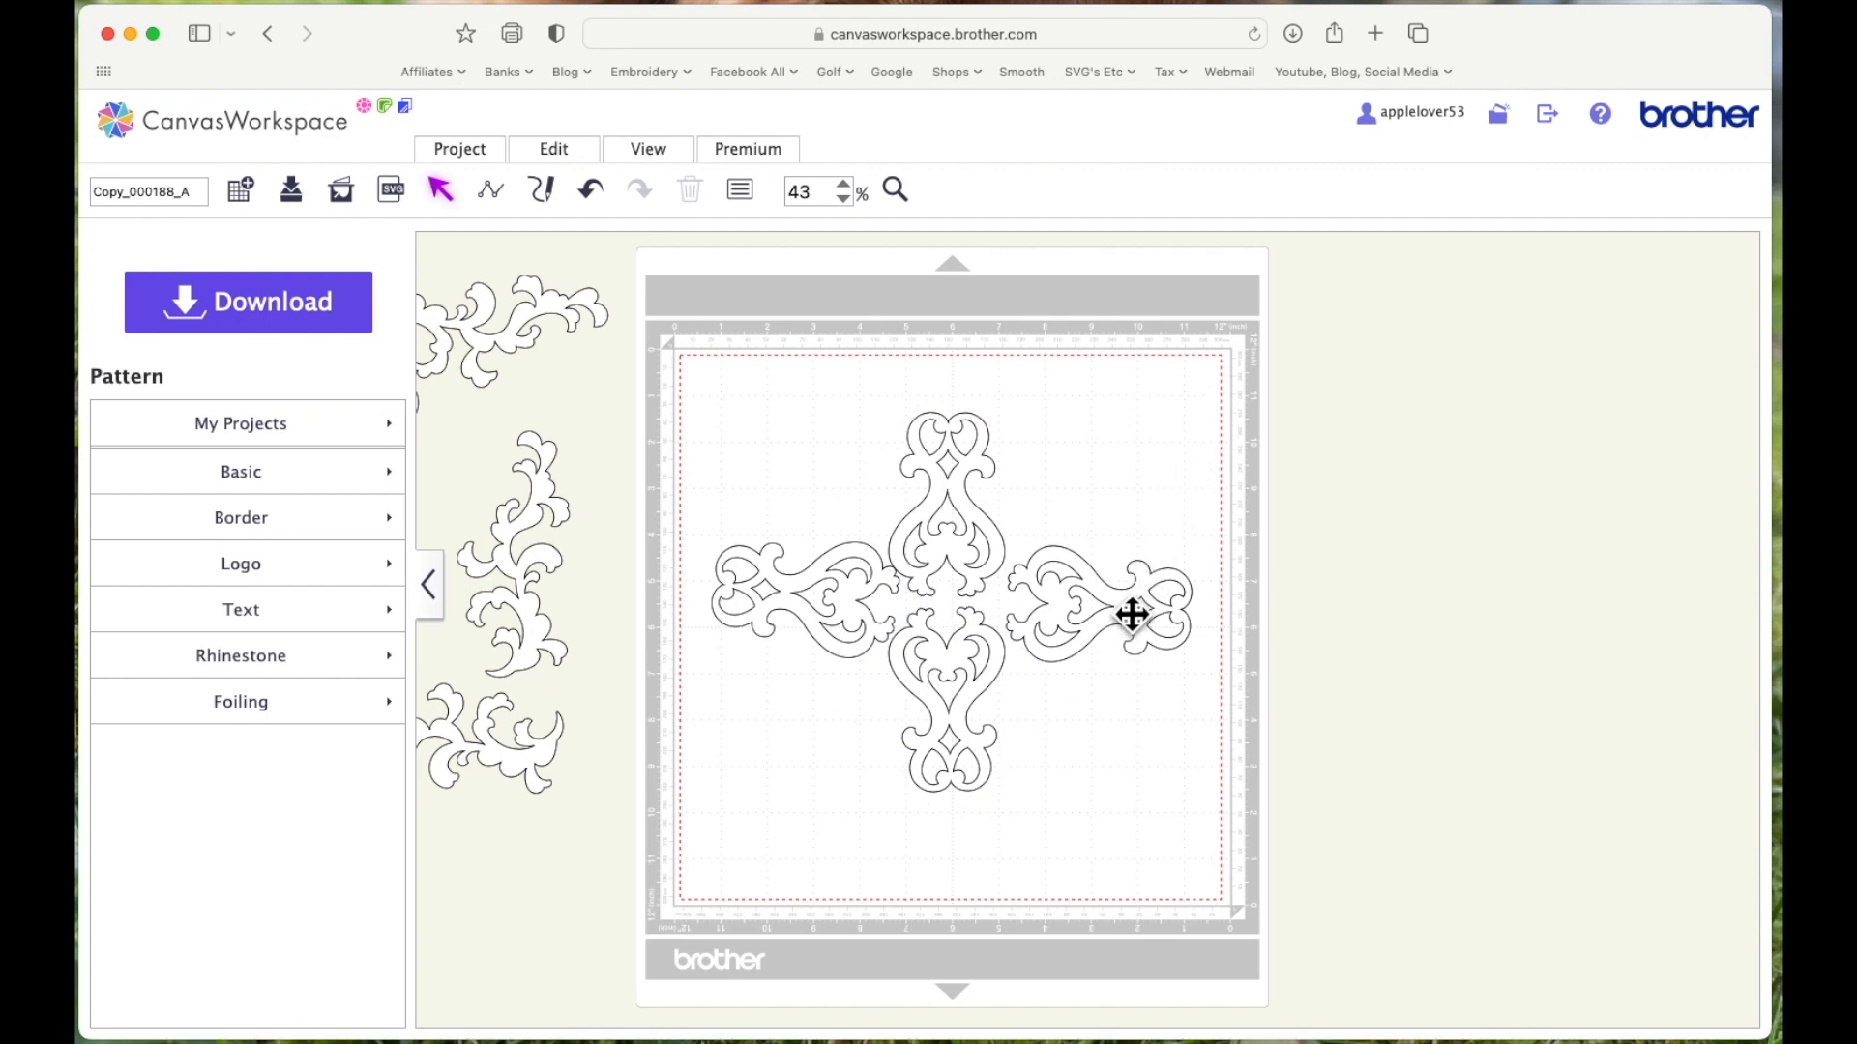
# Align the cross's left and right arms so they are centered at the same height
pyautogui.click(1131, 614)
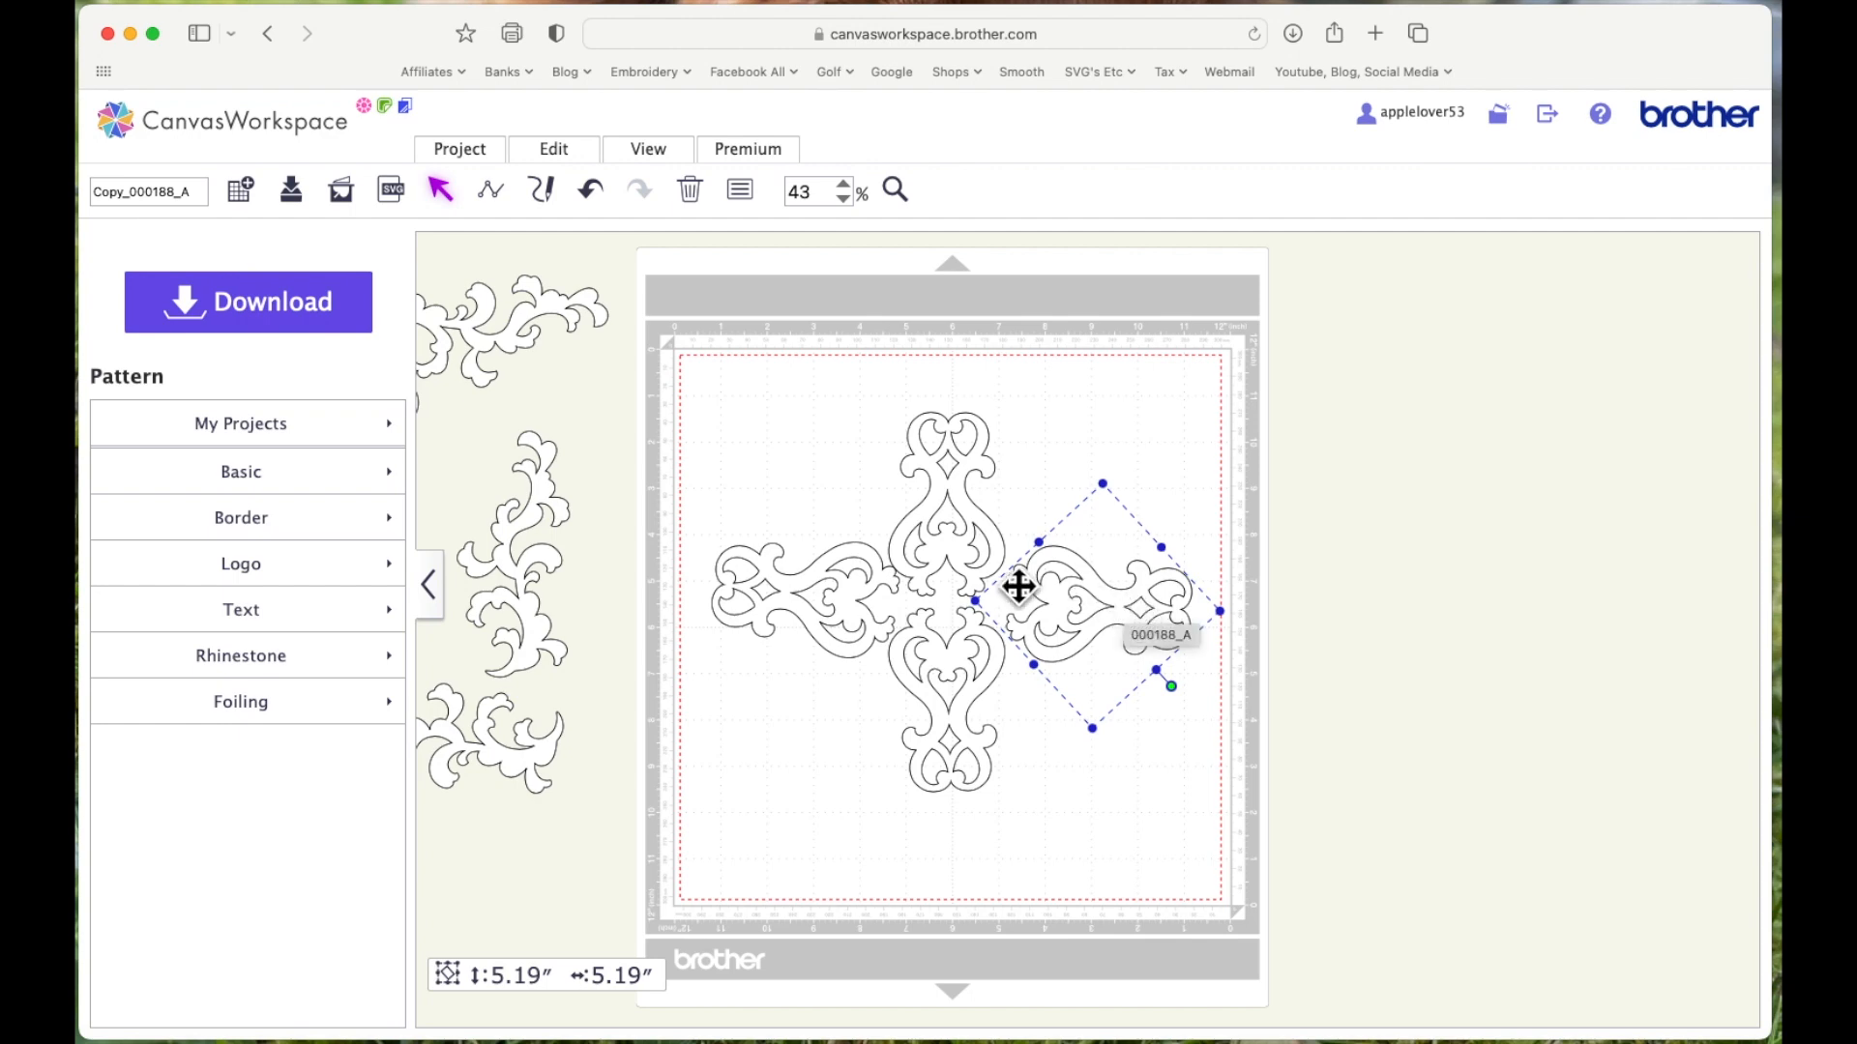
pyautogui.click(798, 595)
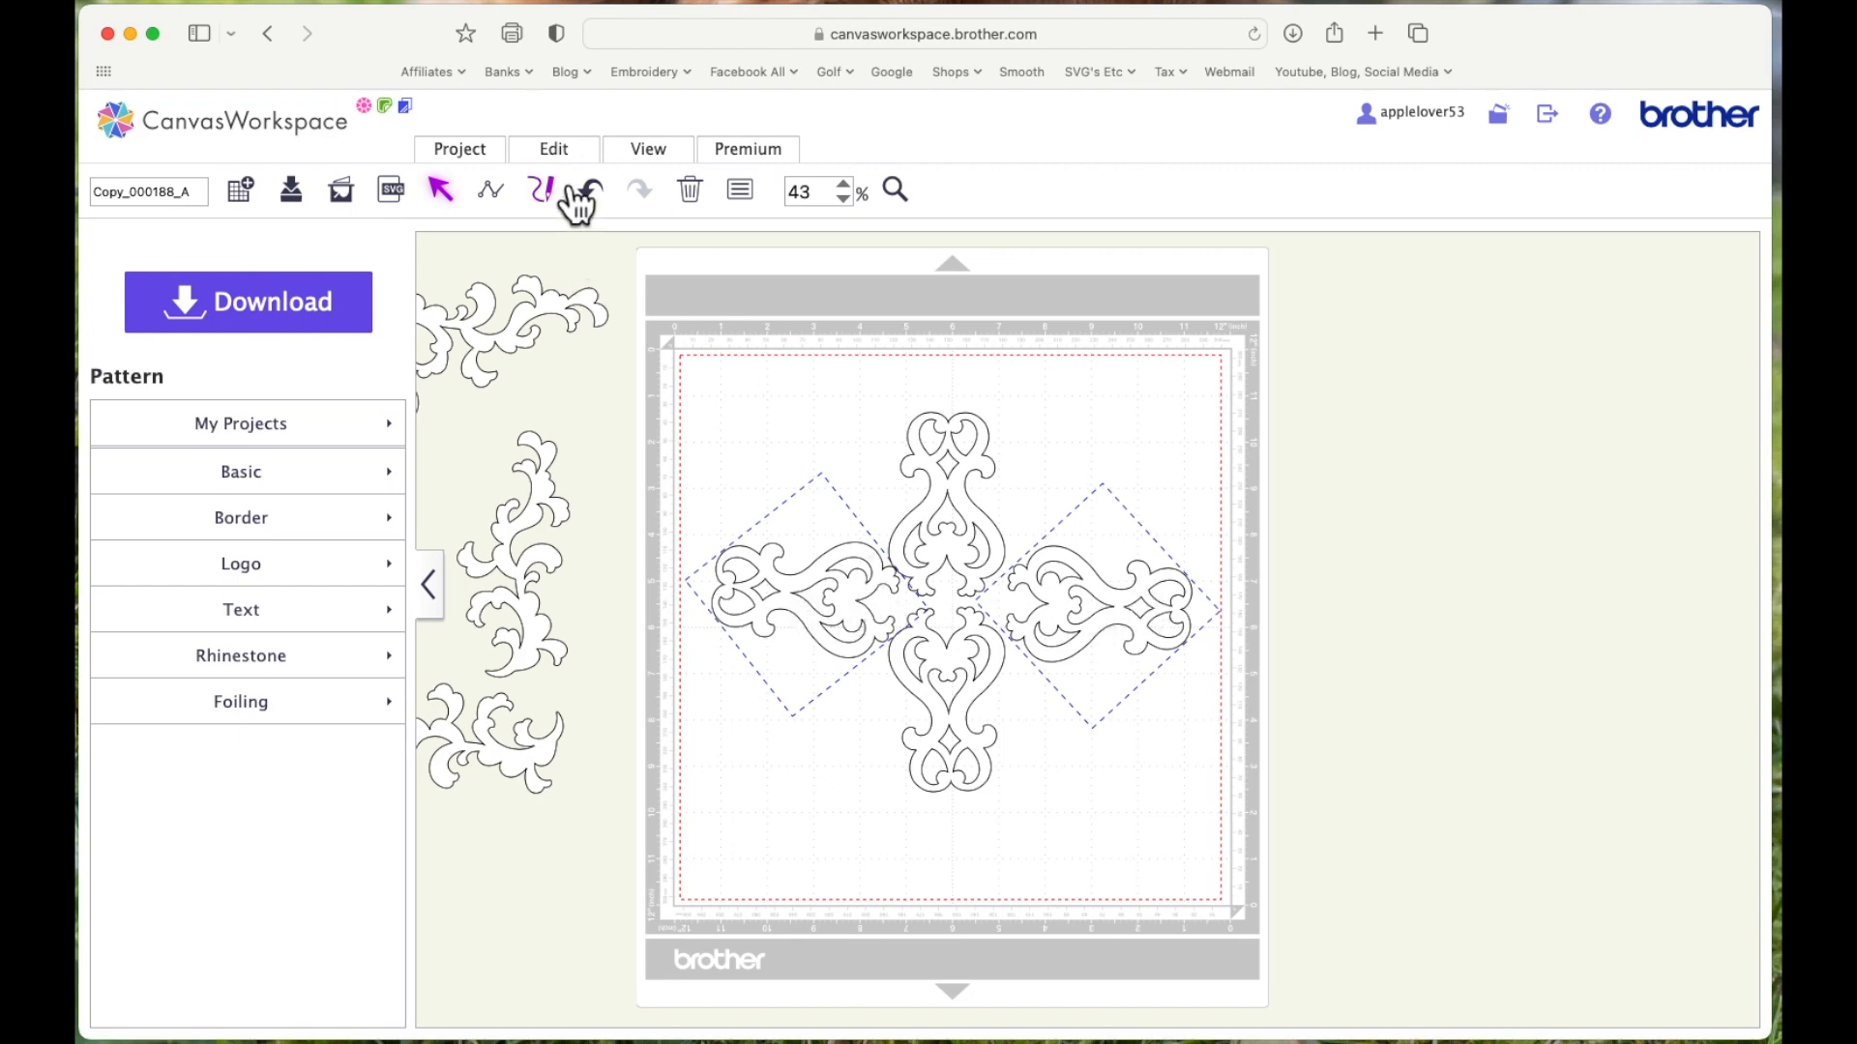
pyautogui.click(568, 155)
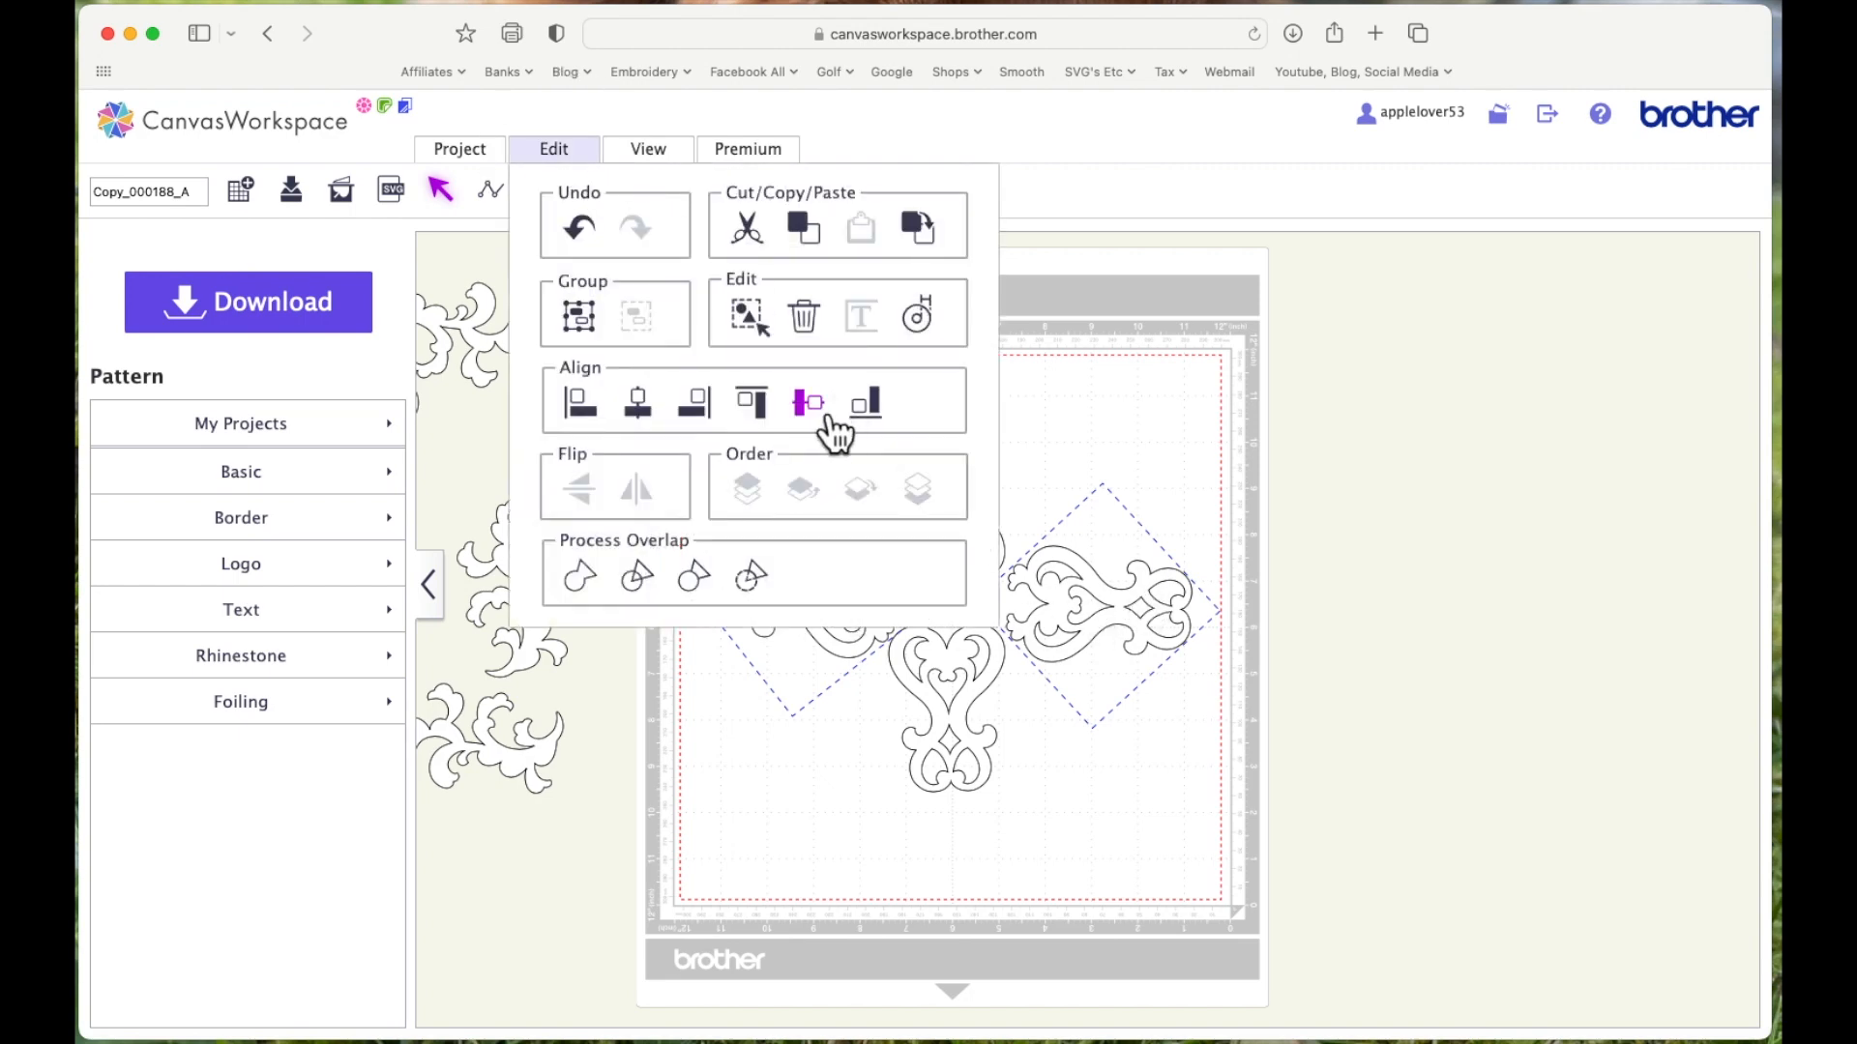
pyautogui.click(827, 419)
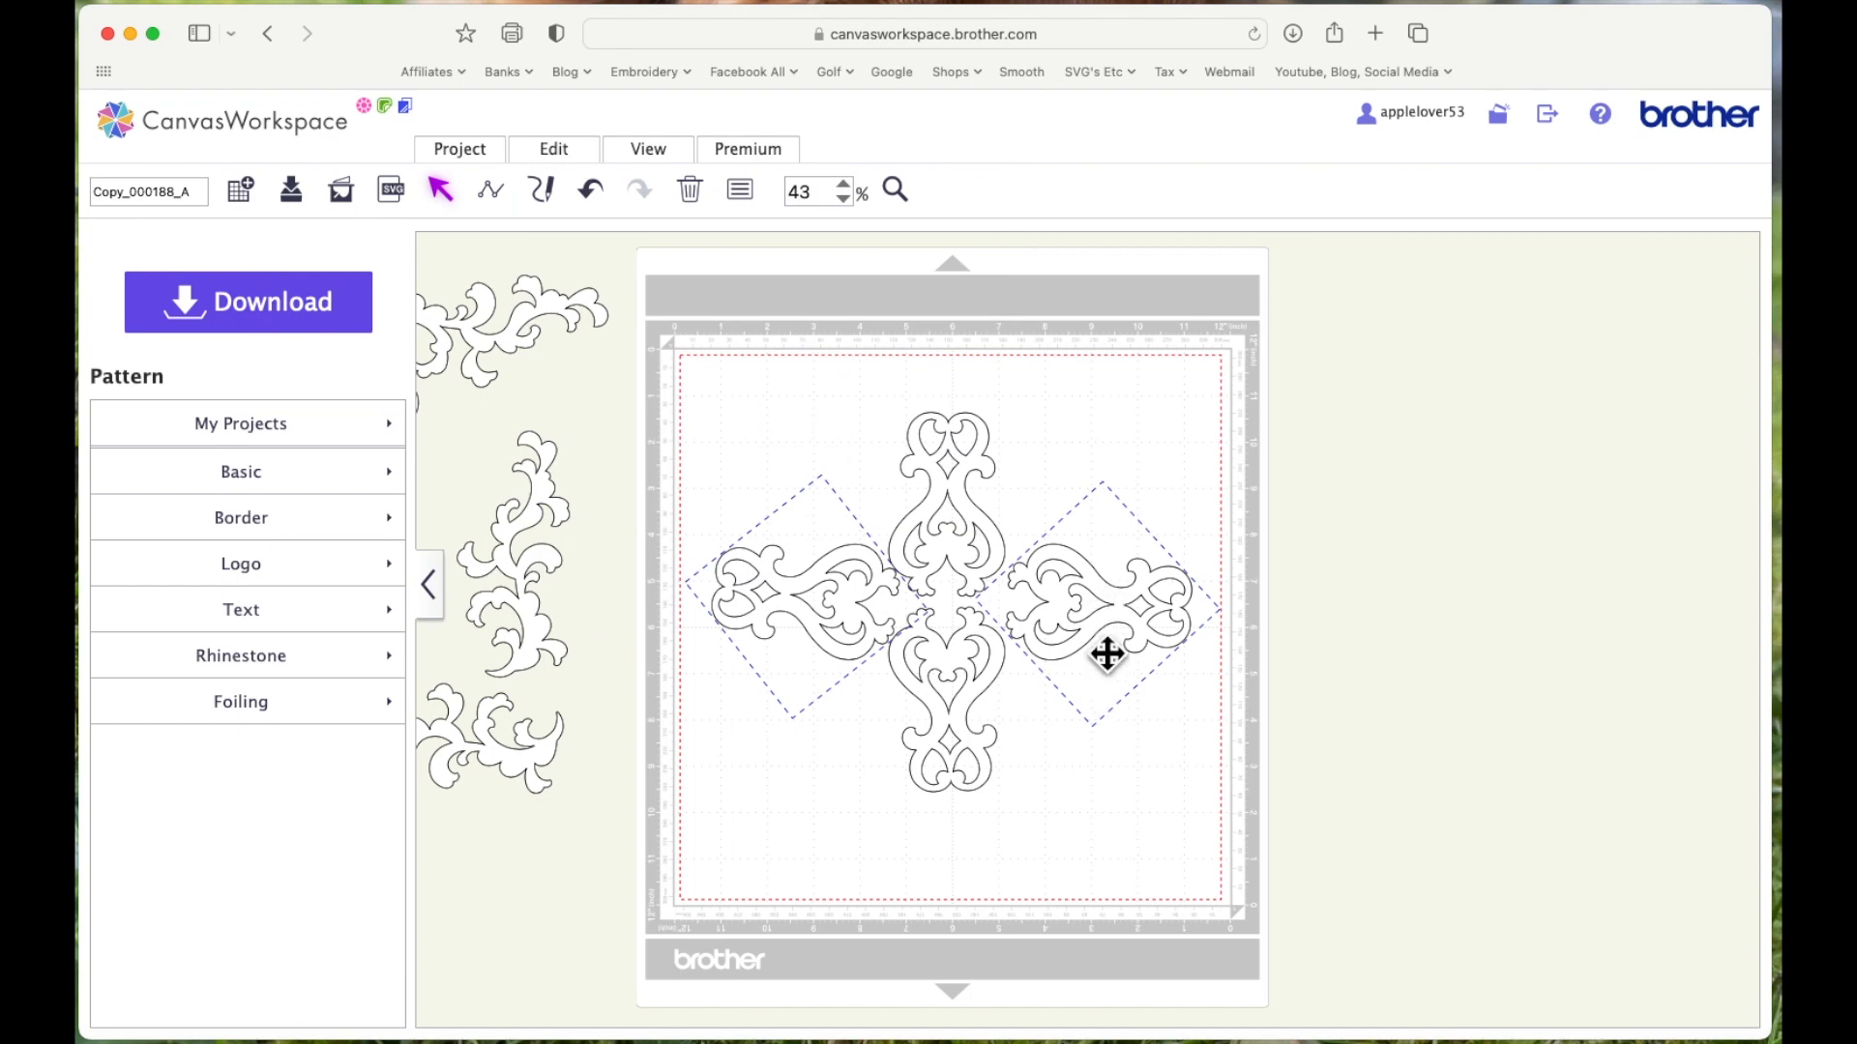
pyautogui.click(1118, 760)
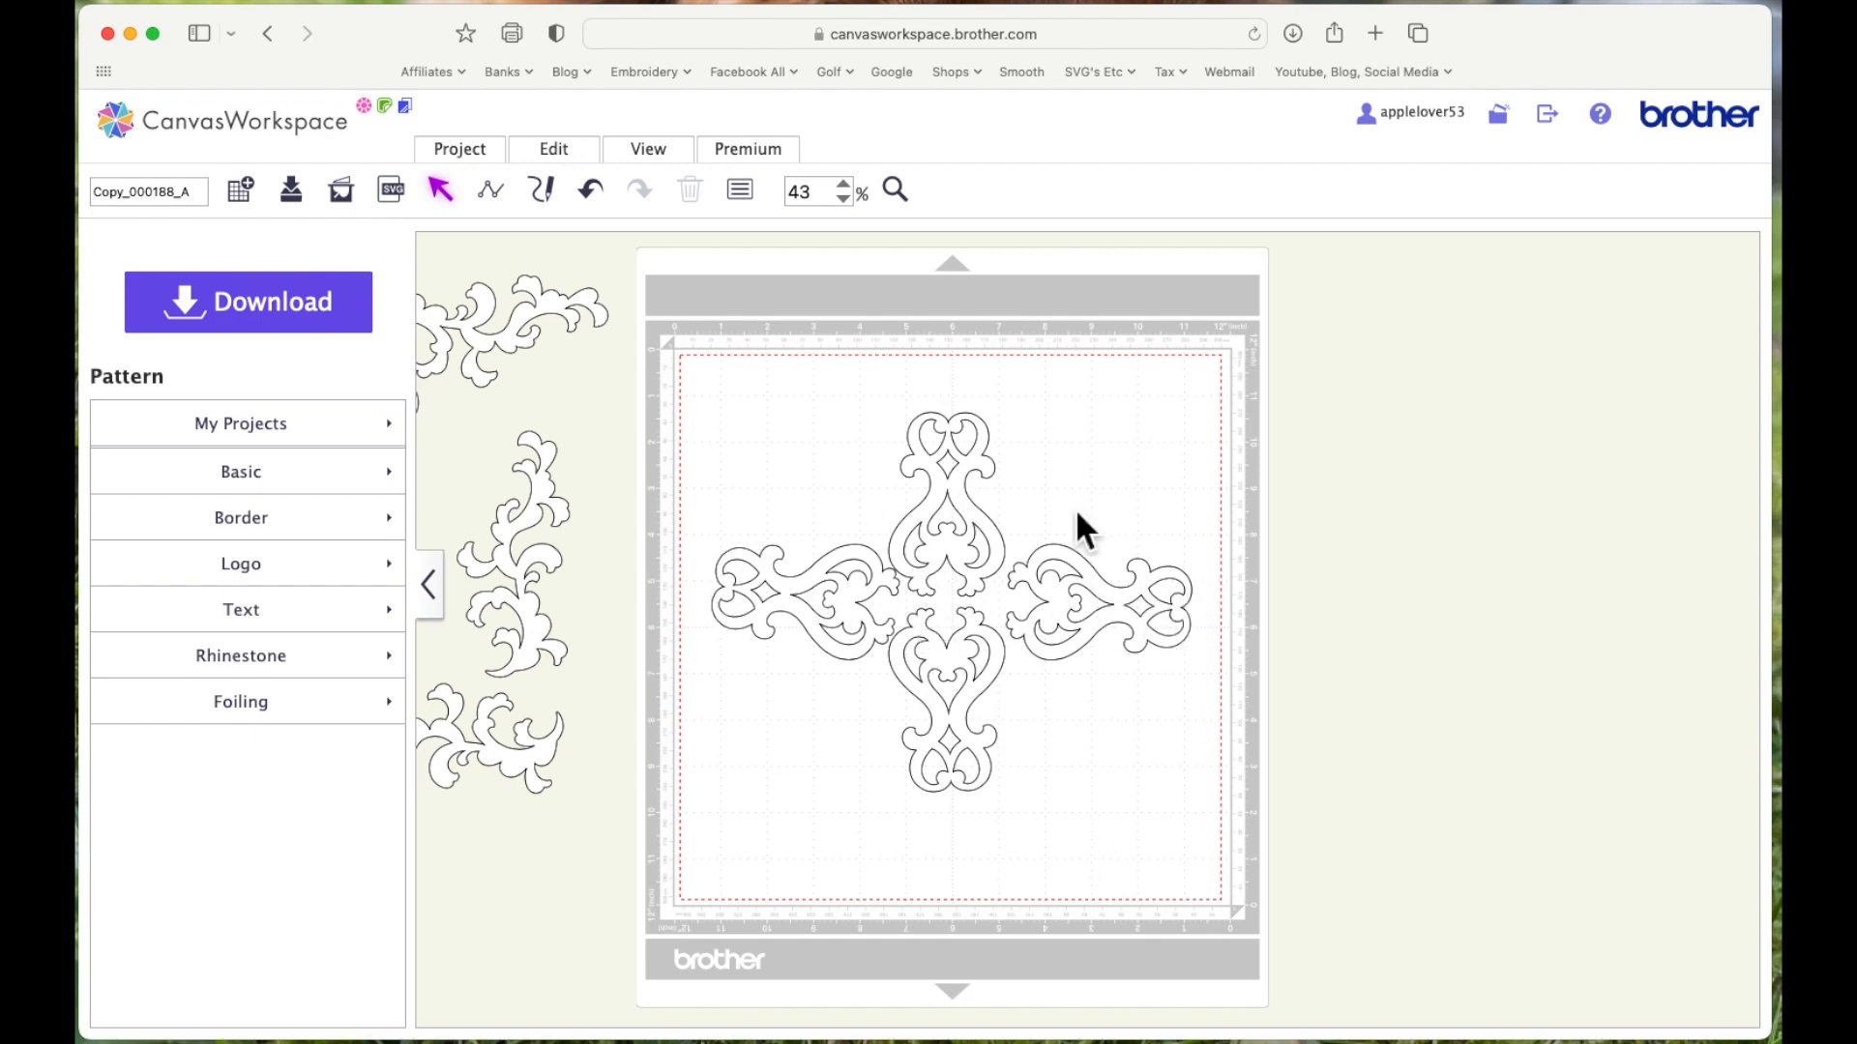
# Nudge the right arm toward the center of the cross until it overlaps the upper and lower motifs
pyautogui.click(1111, 606)
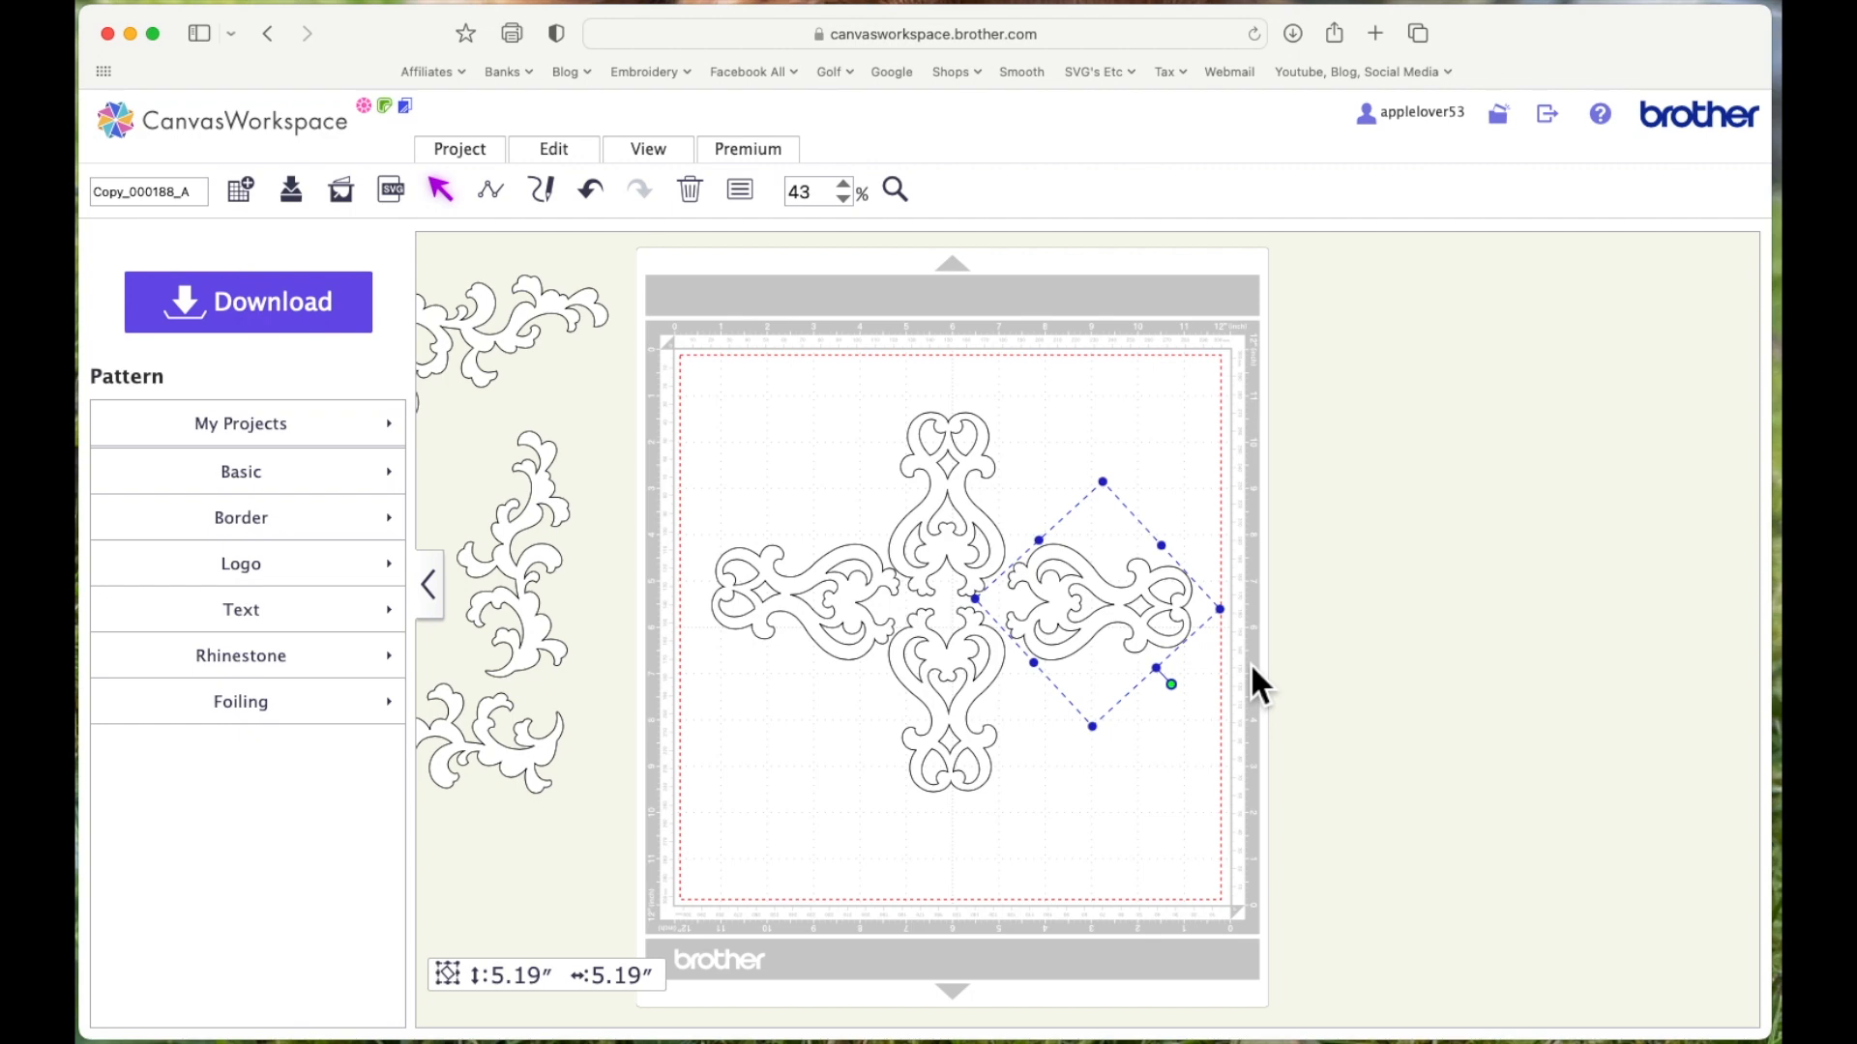
pyautogui.press('Left')
pyautogui.press('Left')
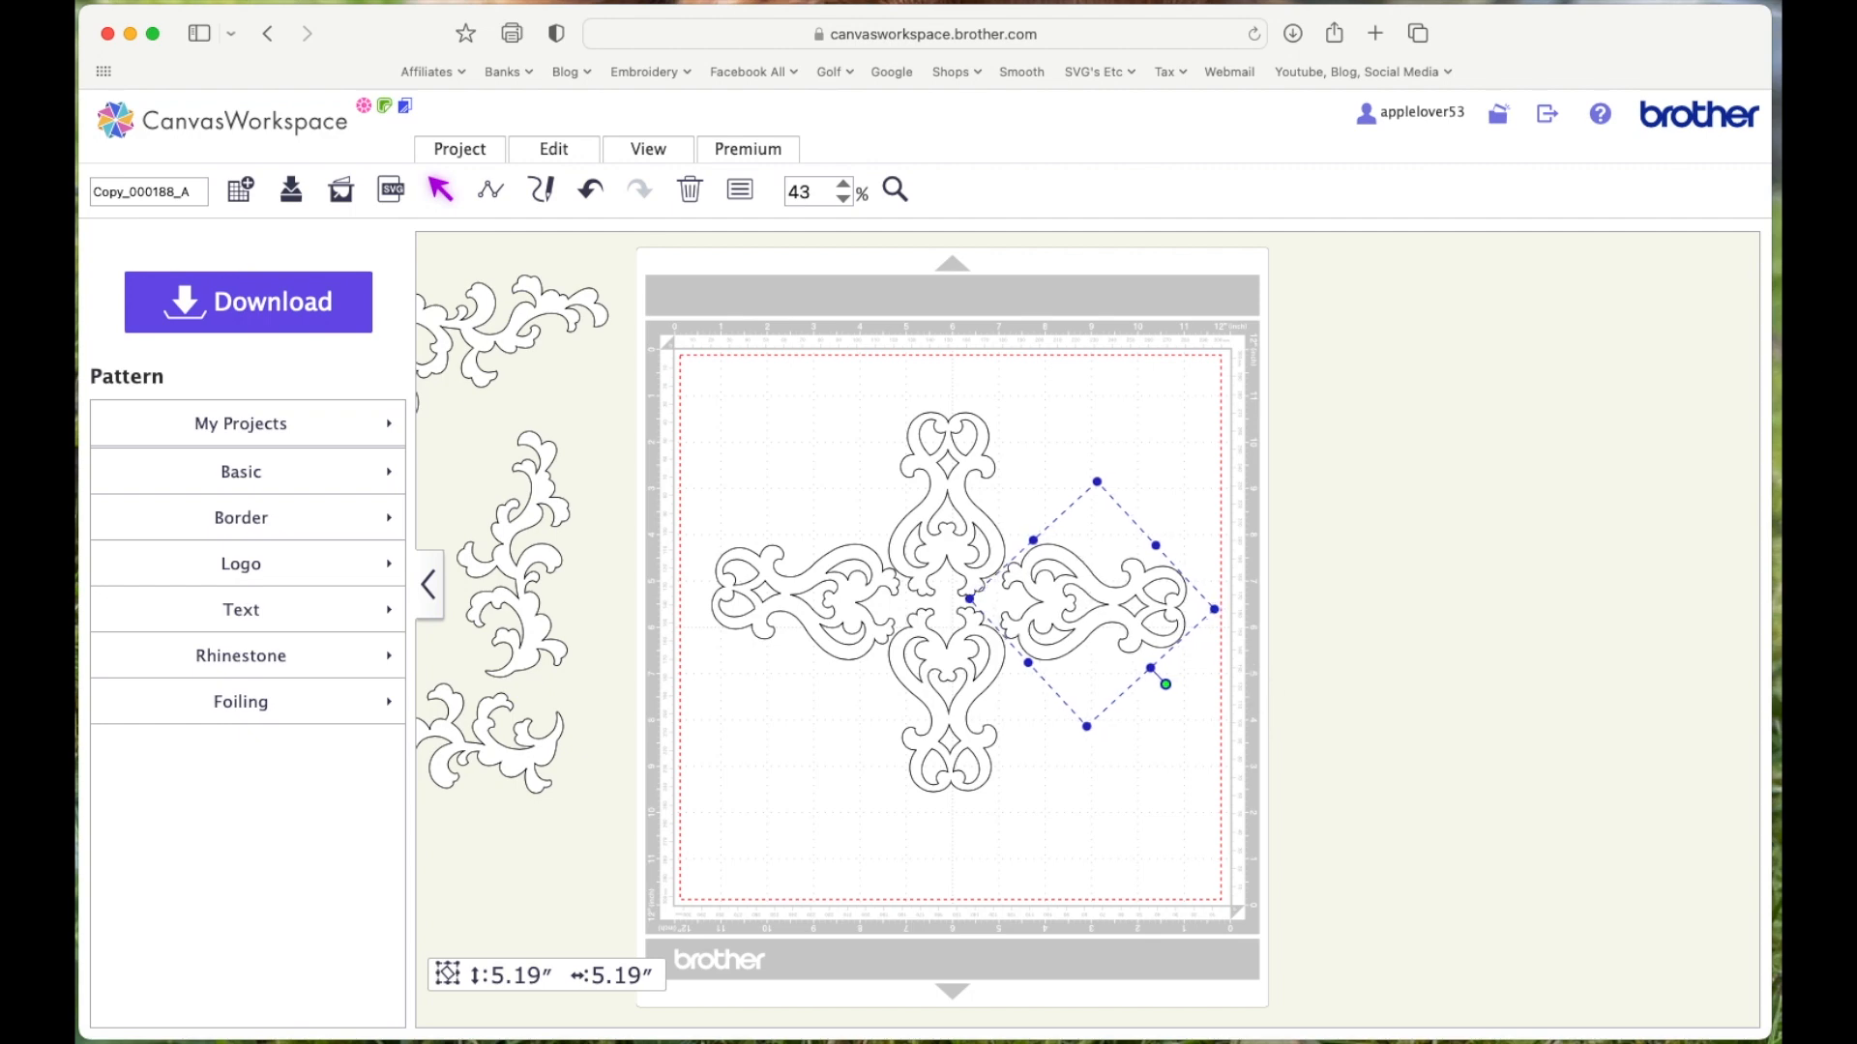
pyautogui.press('Left')
pyautogui.press('Left')
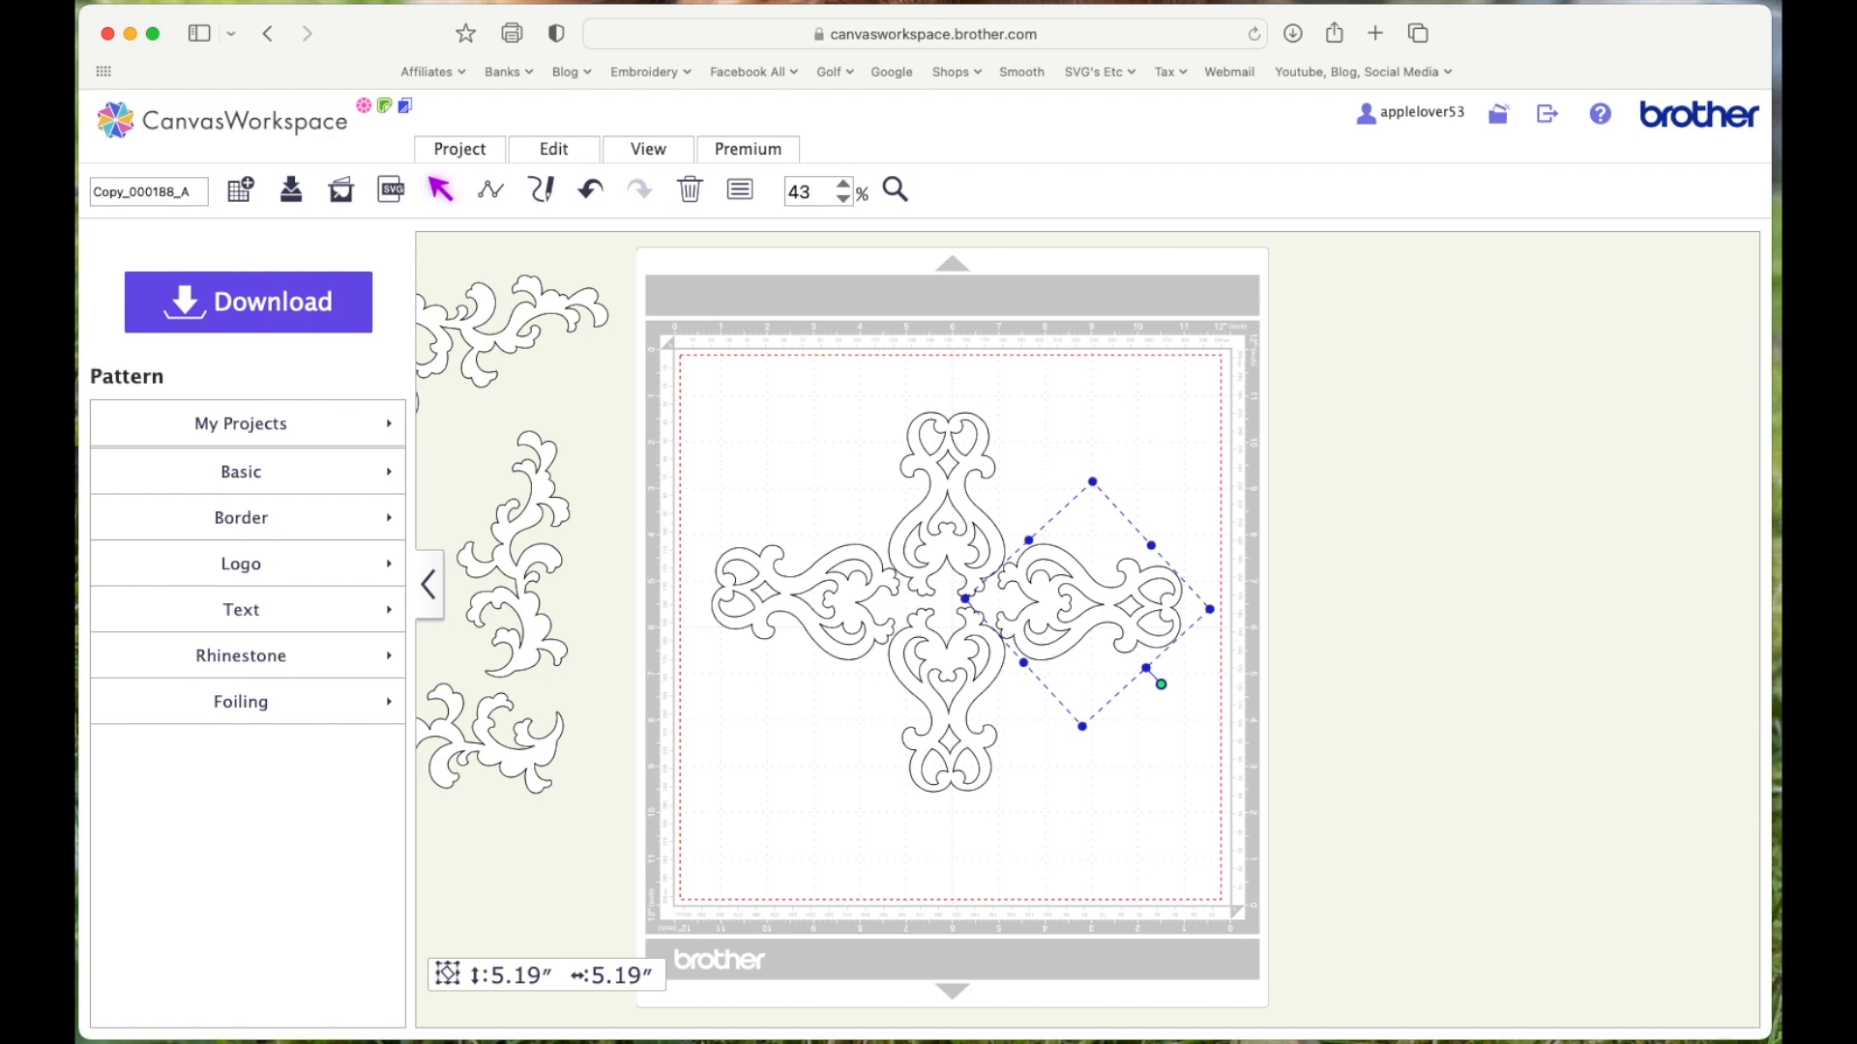
pyautogui.press('Left')
pyautogui.press('Left')
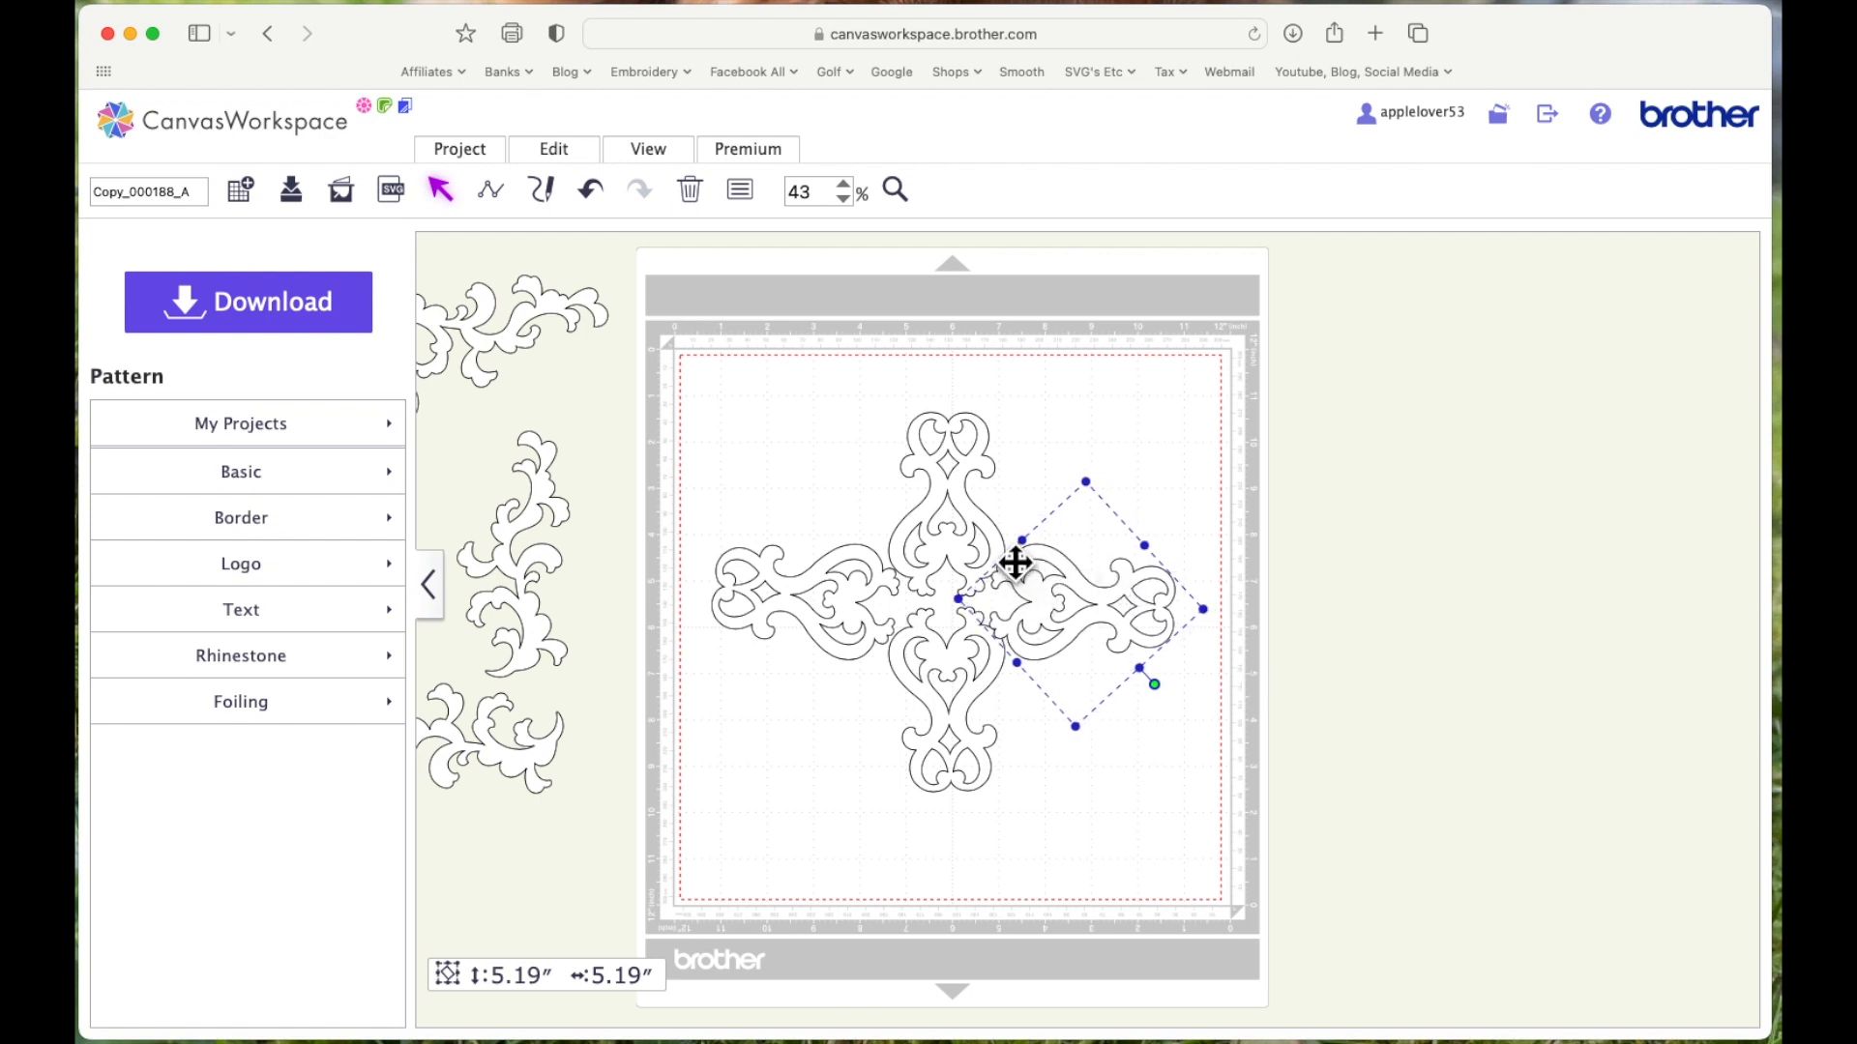
# Nudge the left arm toward the center of the cross so it meets the upper and lower motifs
pyautogui.click(879, 575)
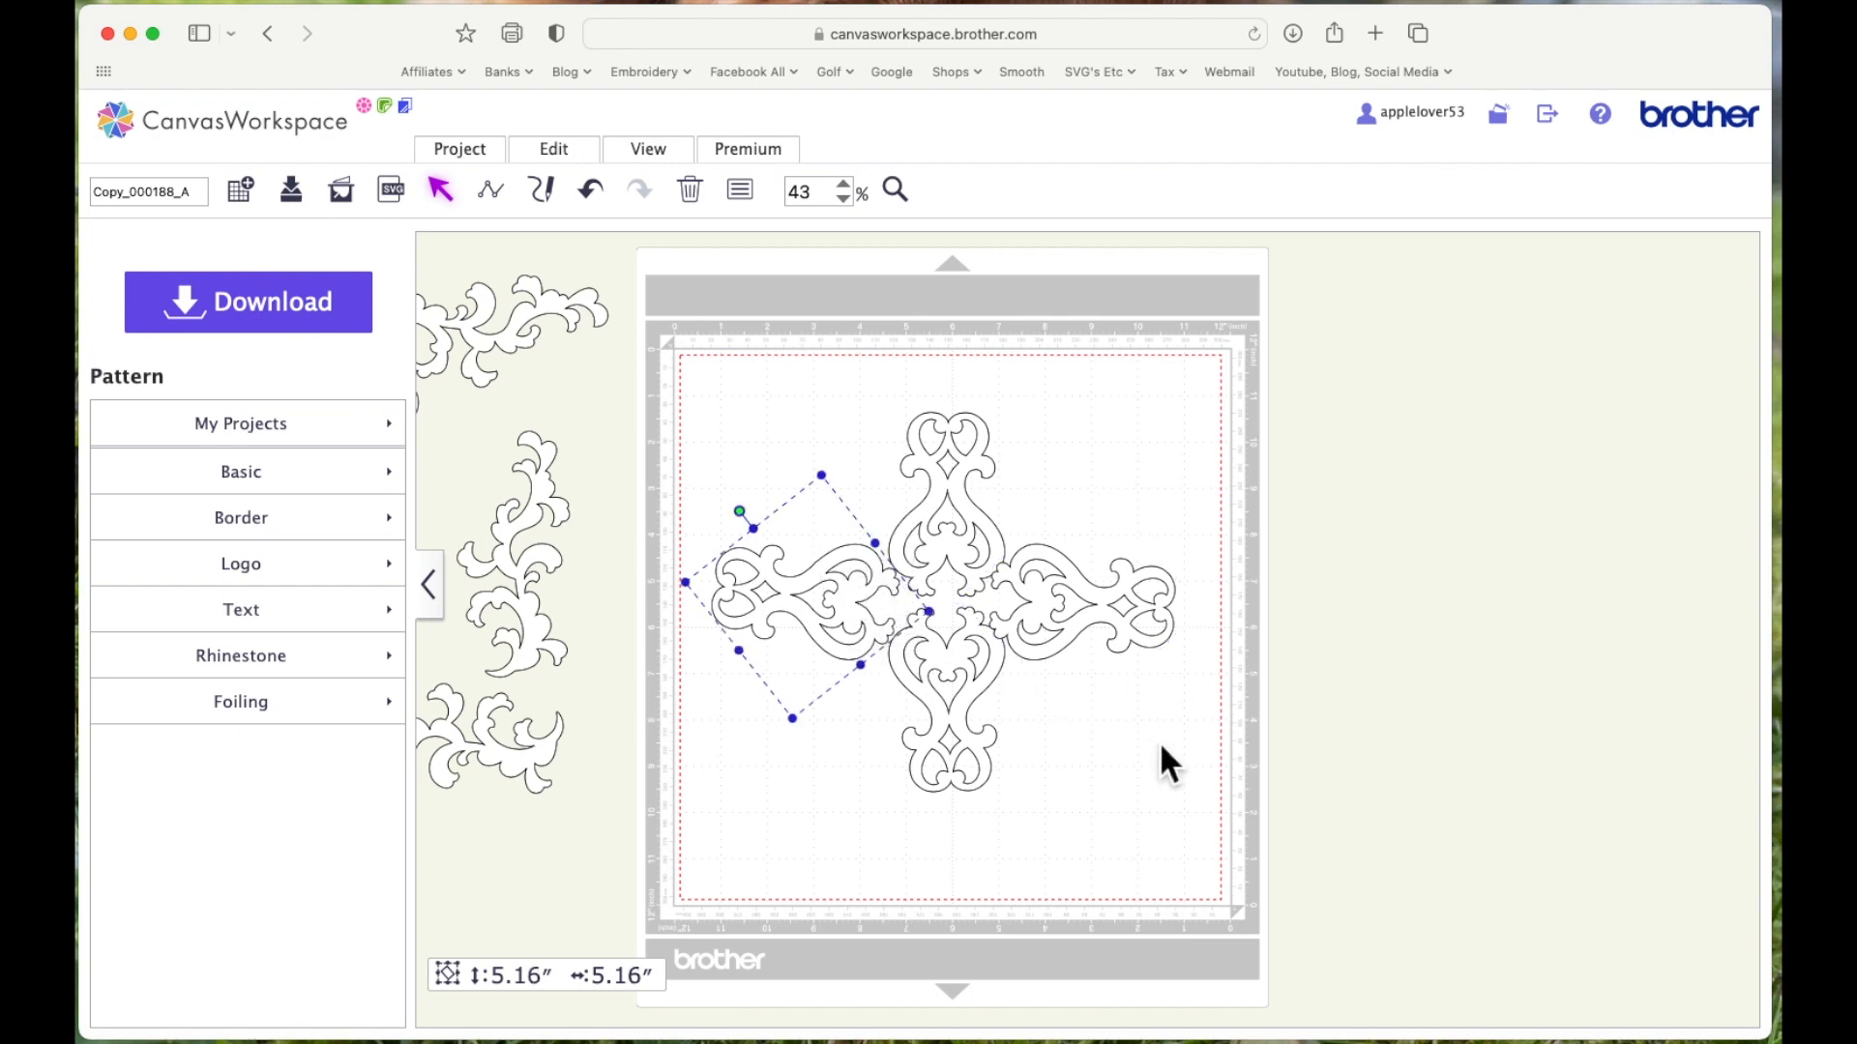
pyautogui.press('Right')
pyautogui.press('Right')
pyautogui.press('Right')
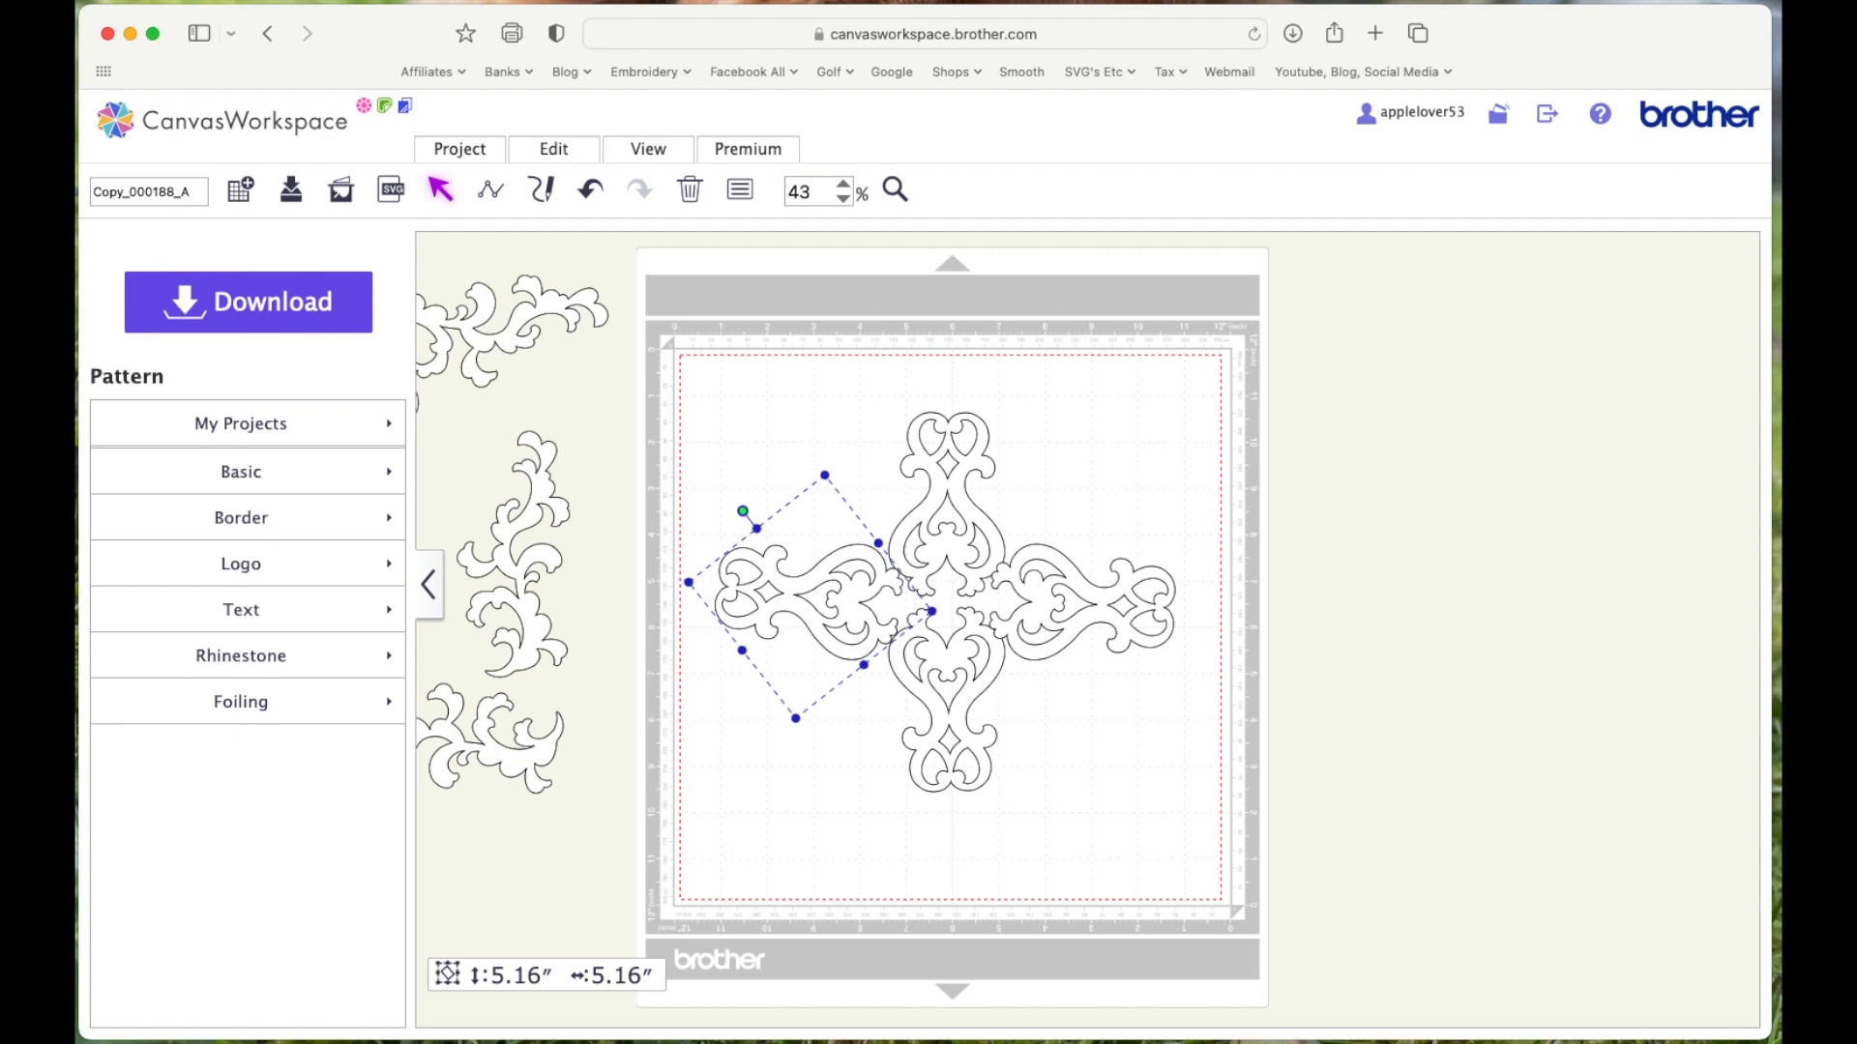
pyautogui.press('Right')
pyautogui.press('Right')
pyautogui.press('Right')
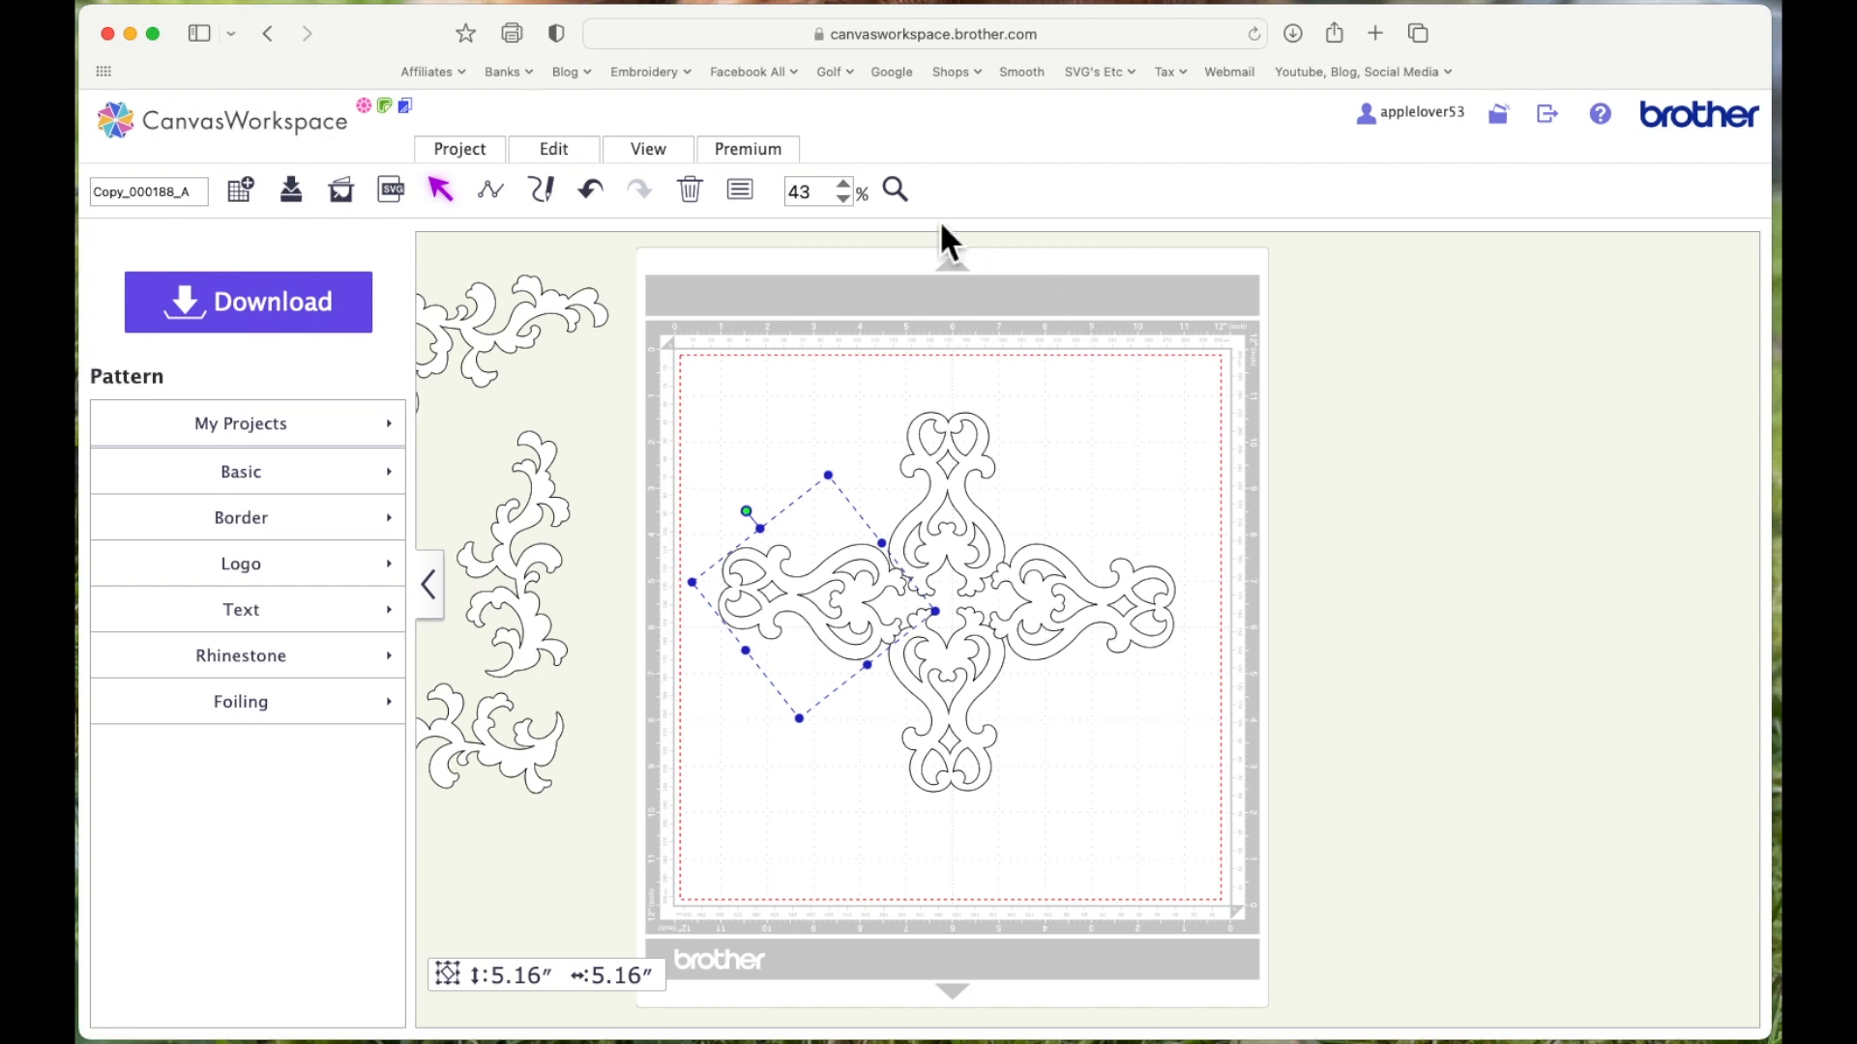
# Fine-tune the right arm's position by moving it slightly down where it meets the vertical motifs
pyautogui.click(895, 190)
pyautogui.moveTo(674, 416); pyautogui.dragTo(1181, 812)
pyautogui.click(442, 192)
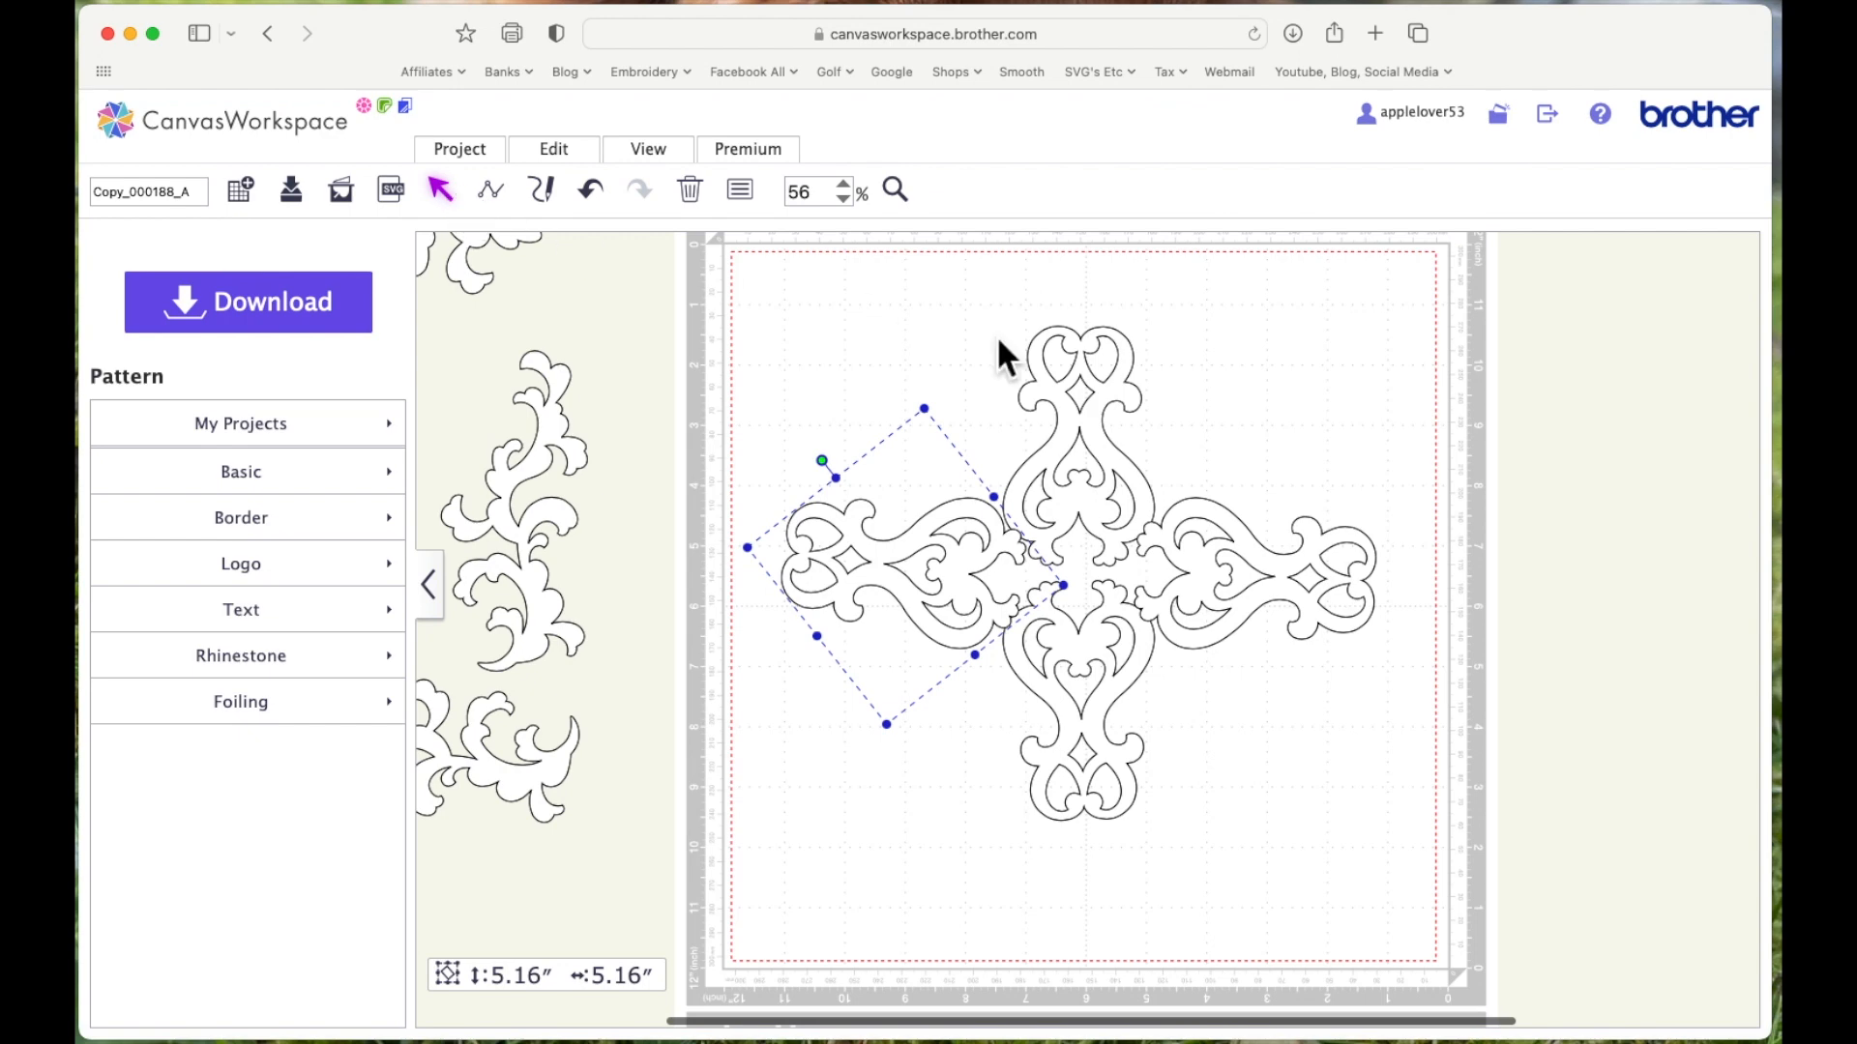
pyautogui.click(1237, 423)
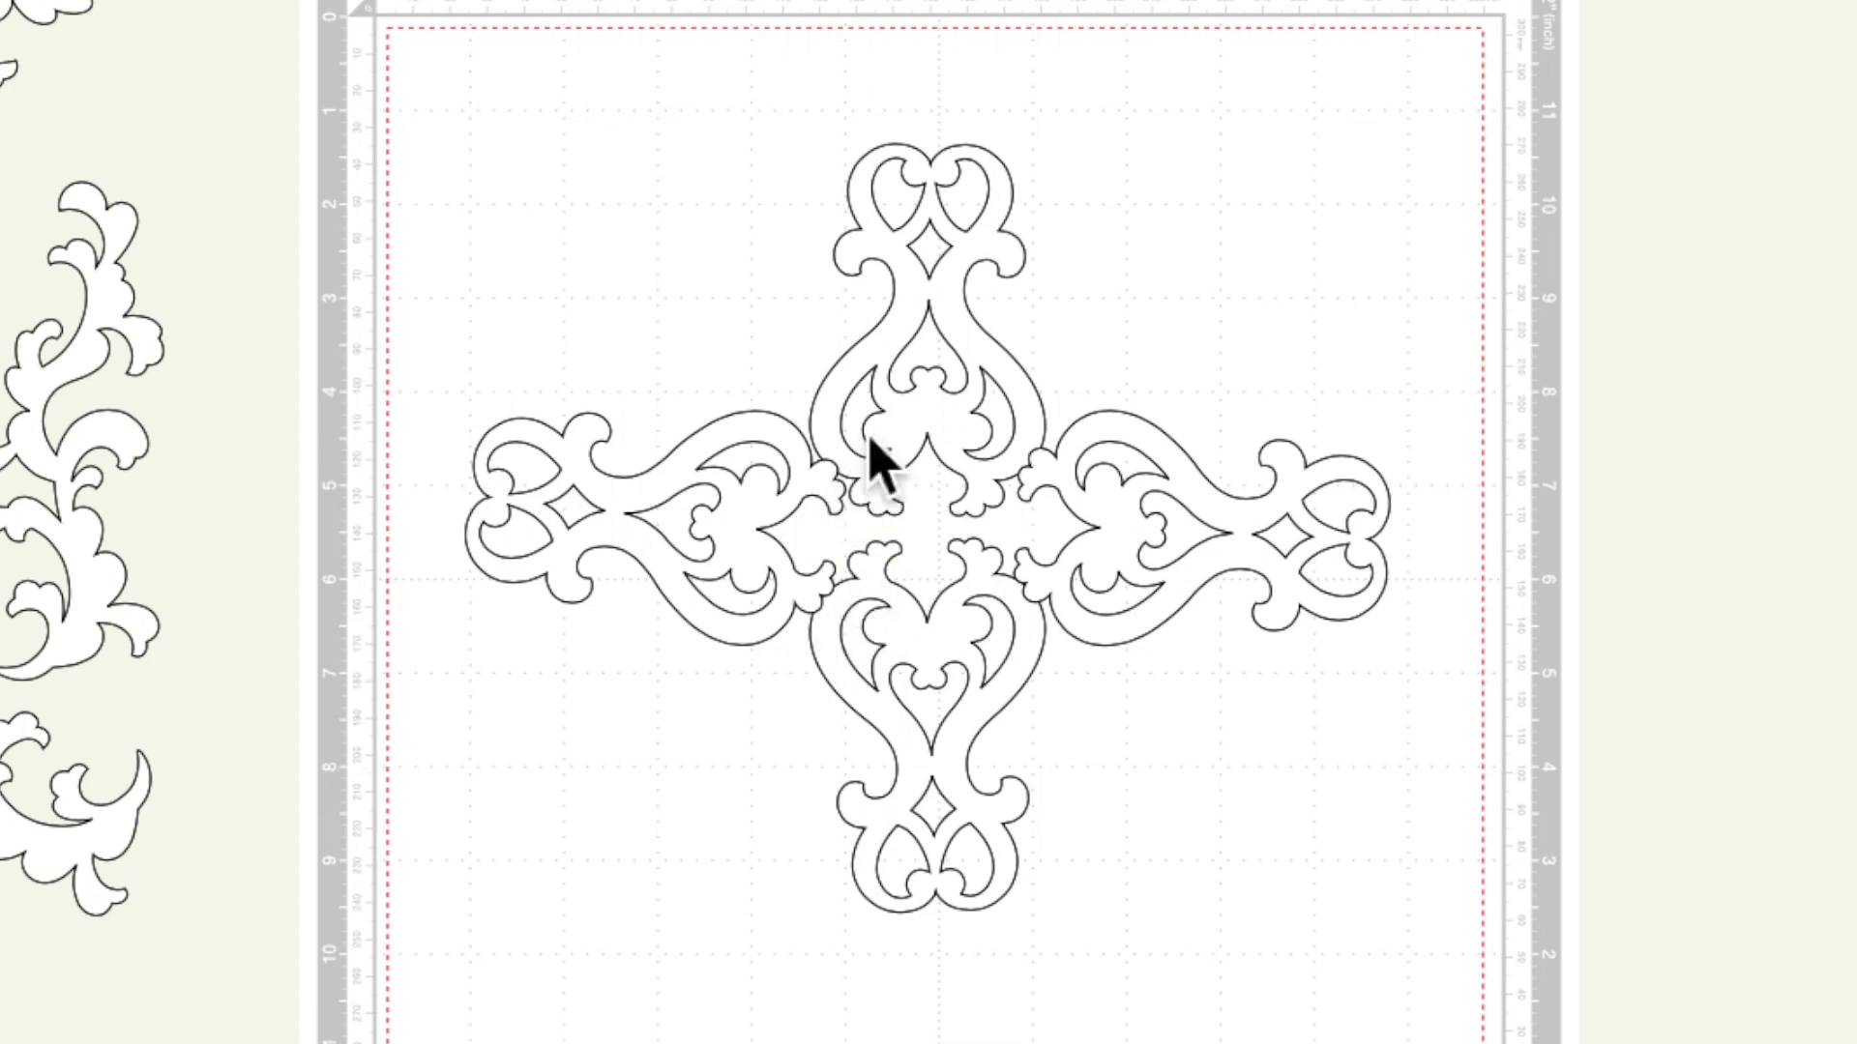
pyautogui.click(1134, 544)
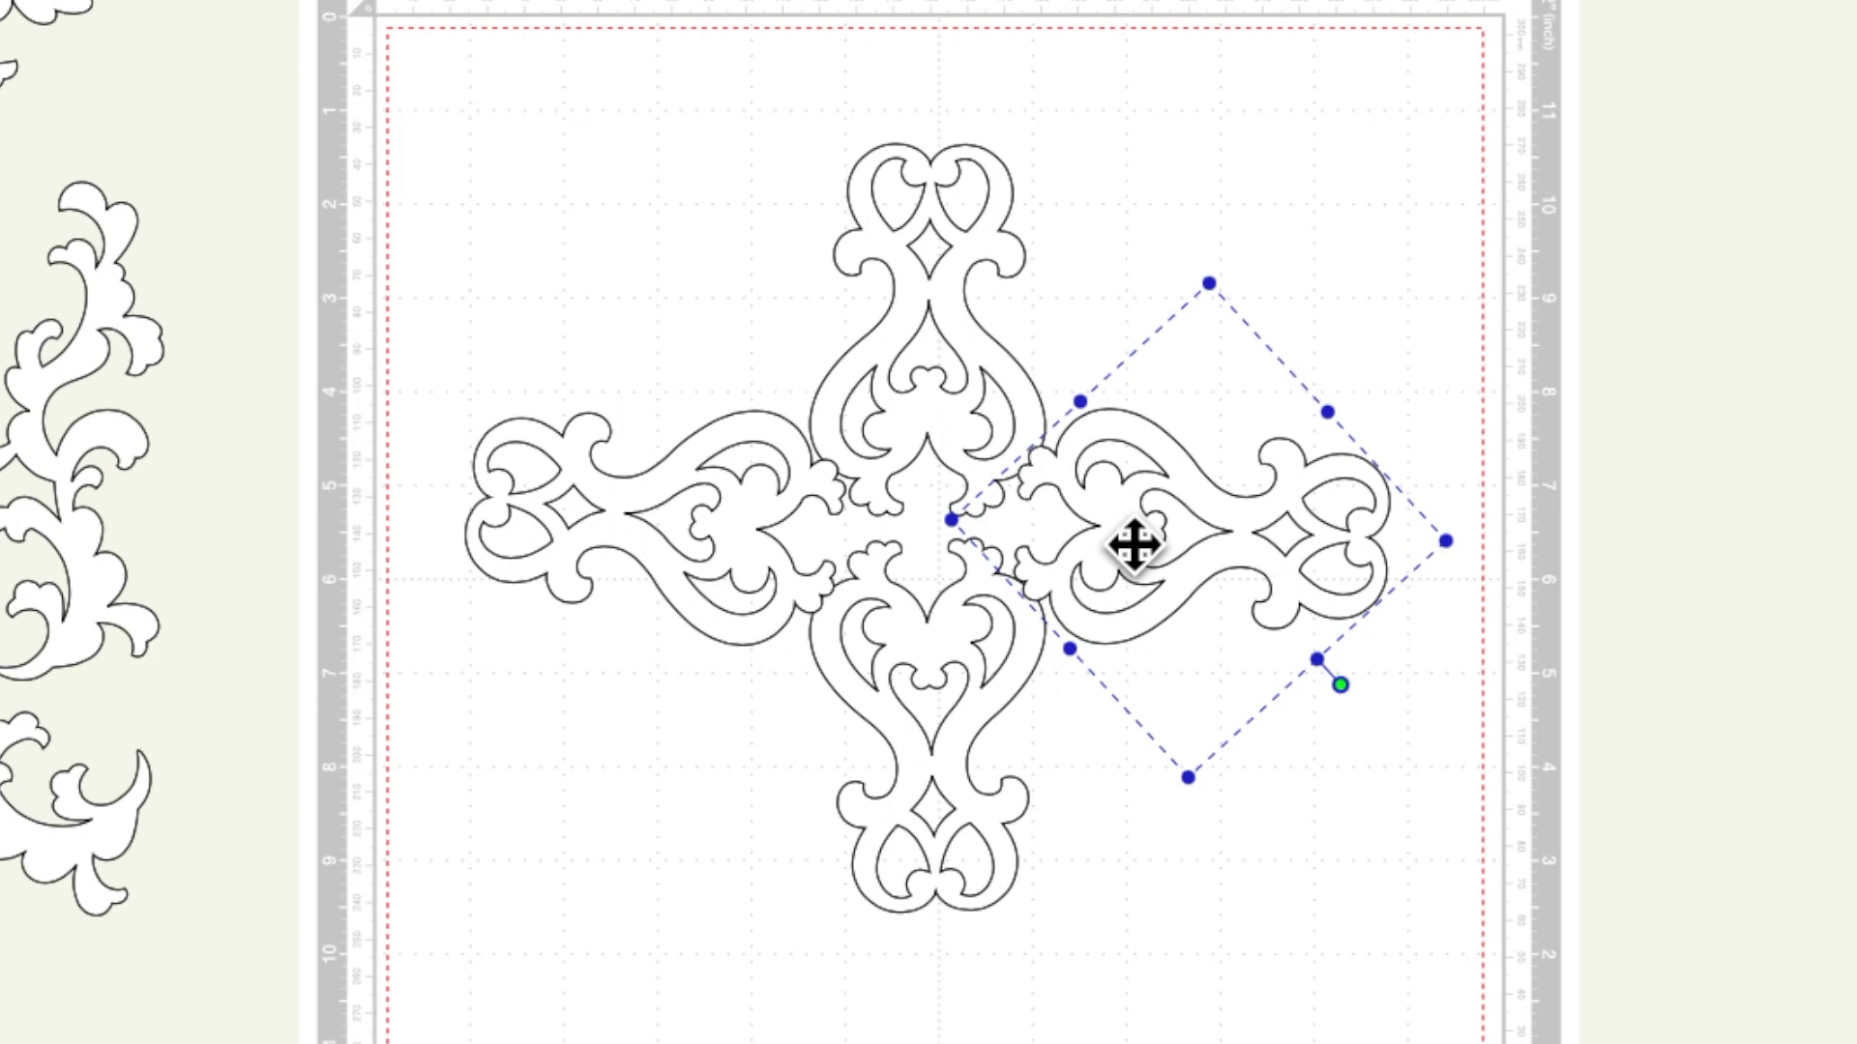
pyautogui.click(1190, 485)
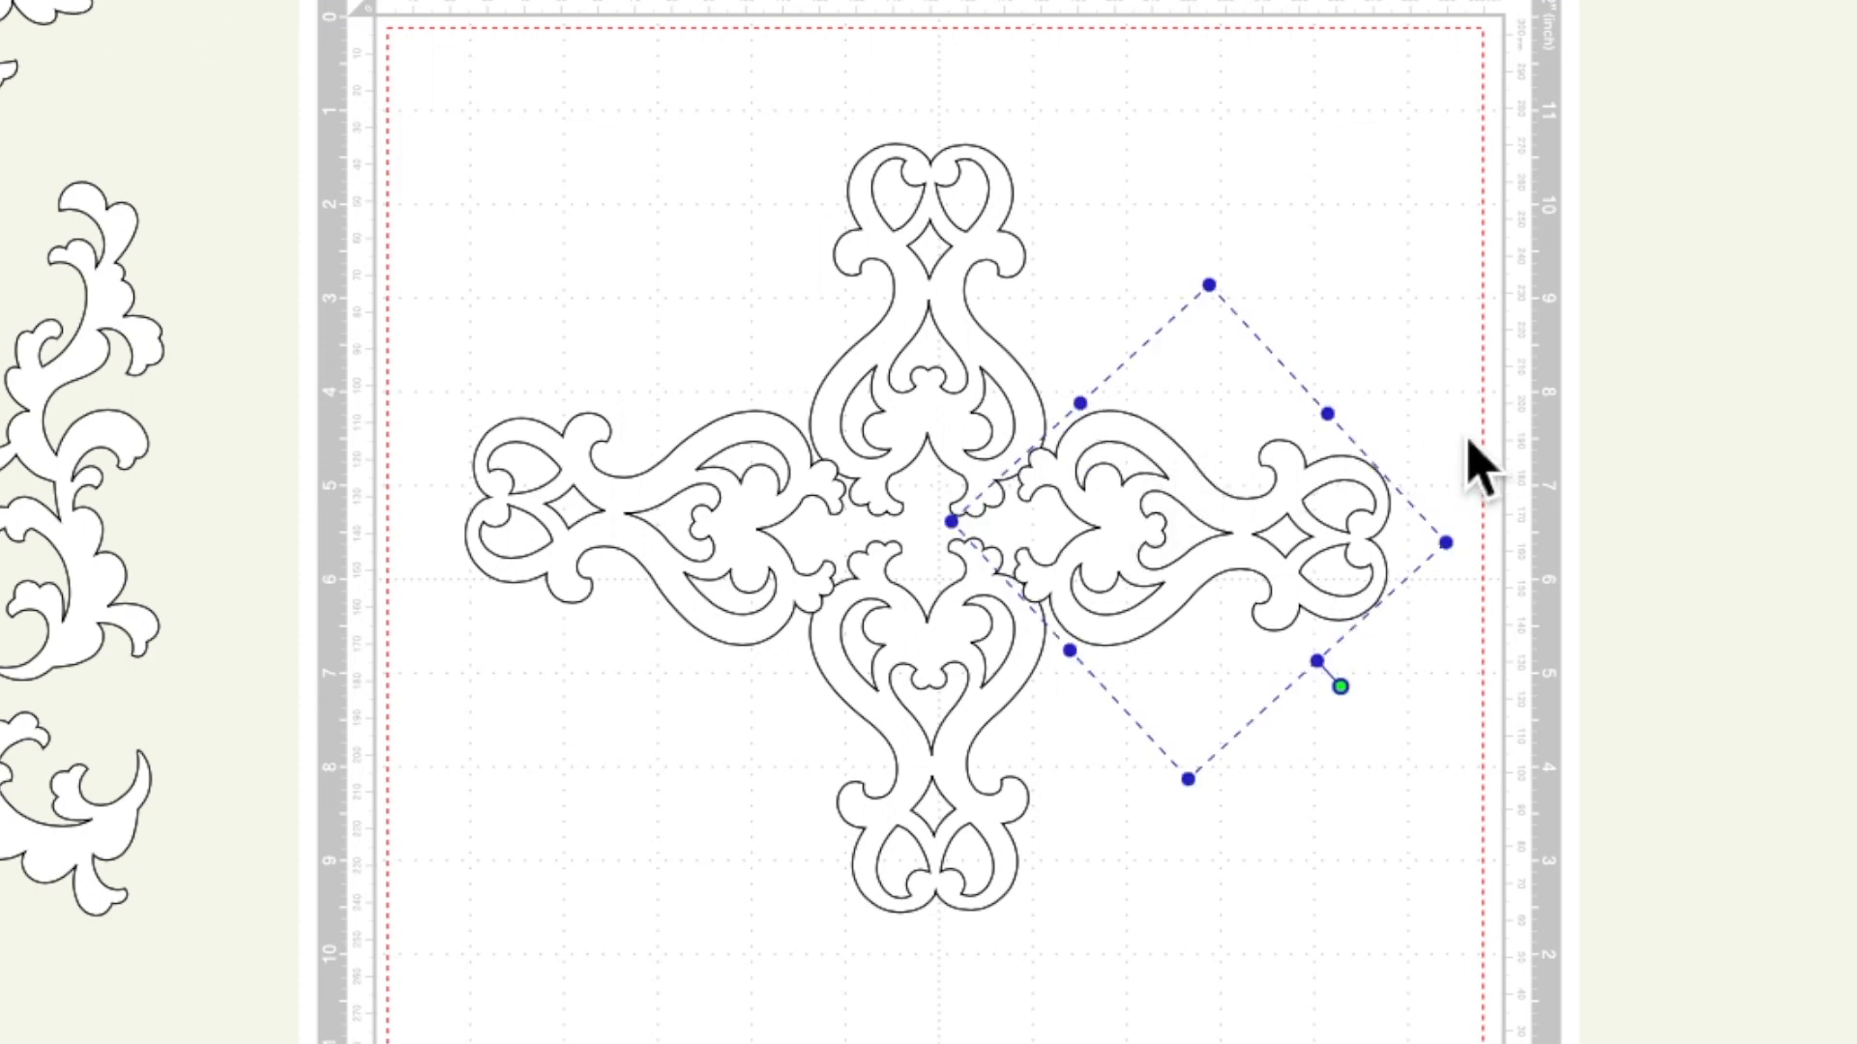
# Fine-tune the left arm's position by moving it slightly down and inward to overlap the vertical motifs
pyautogui.click(771, 447)
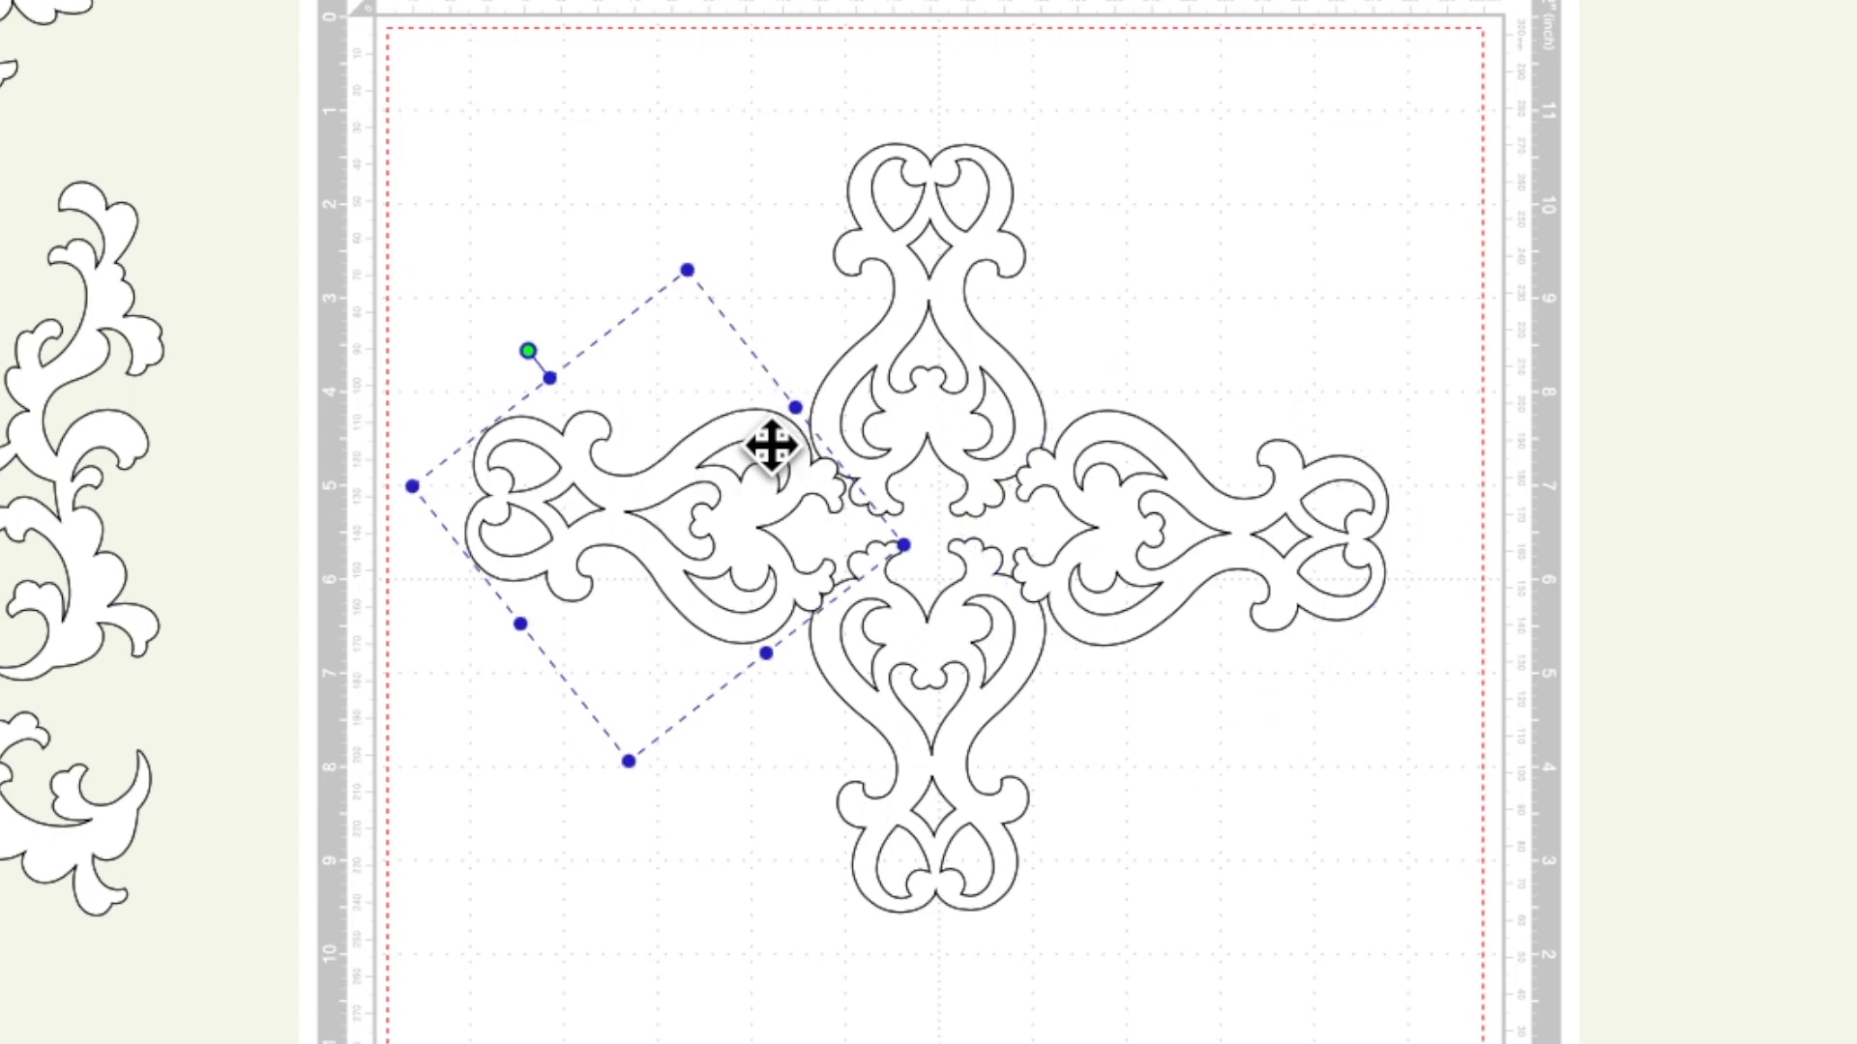
pyautogui.click(221, 4)
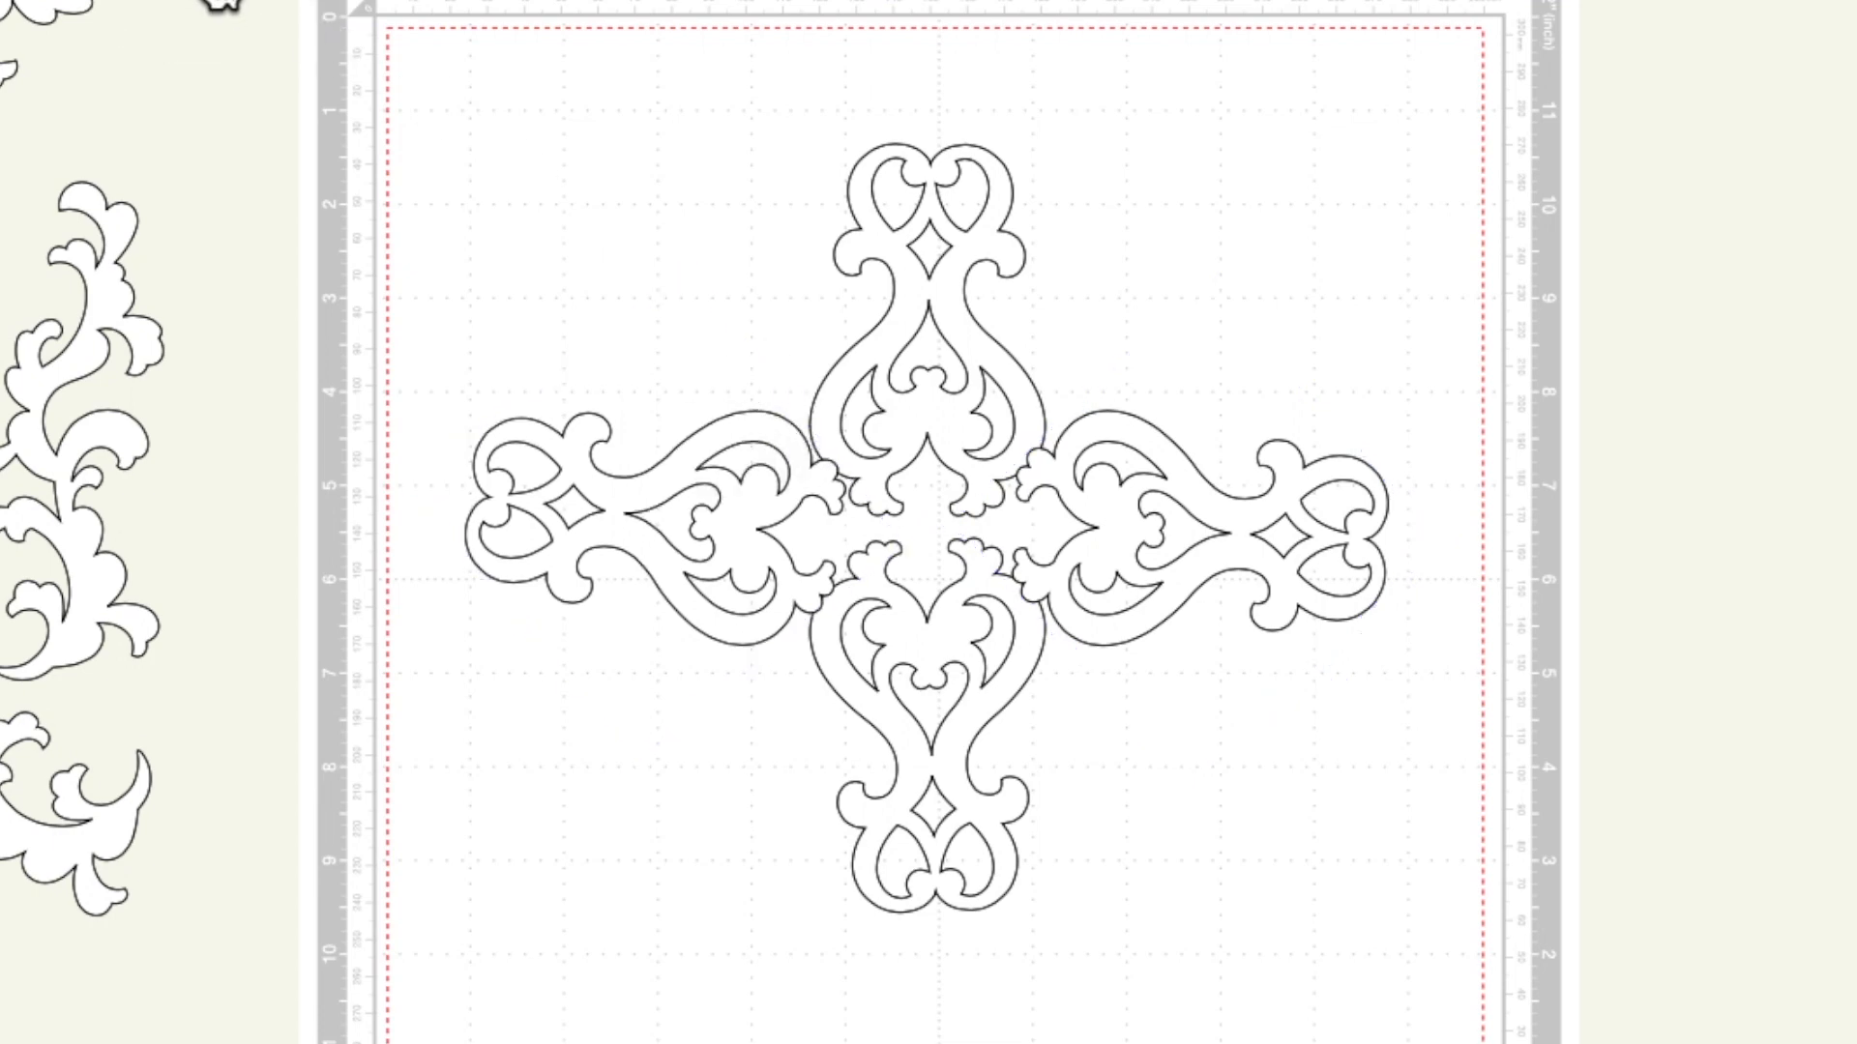
pyautogui.click(788, 448)
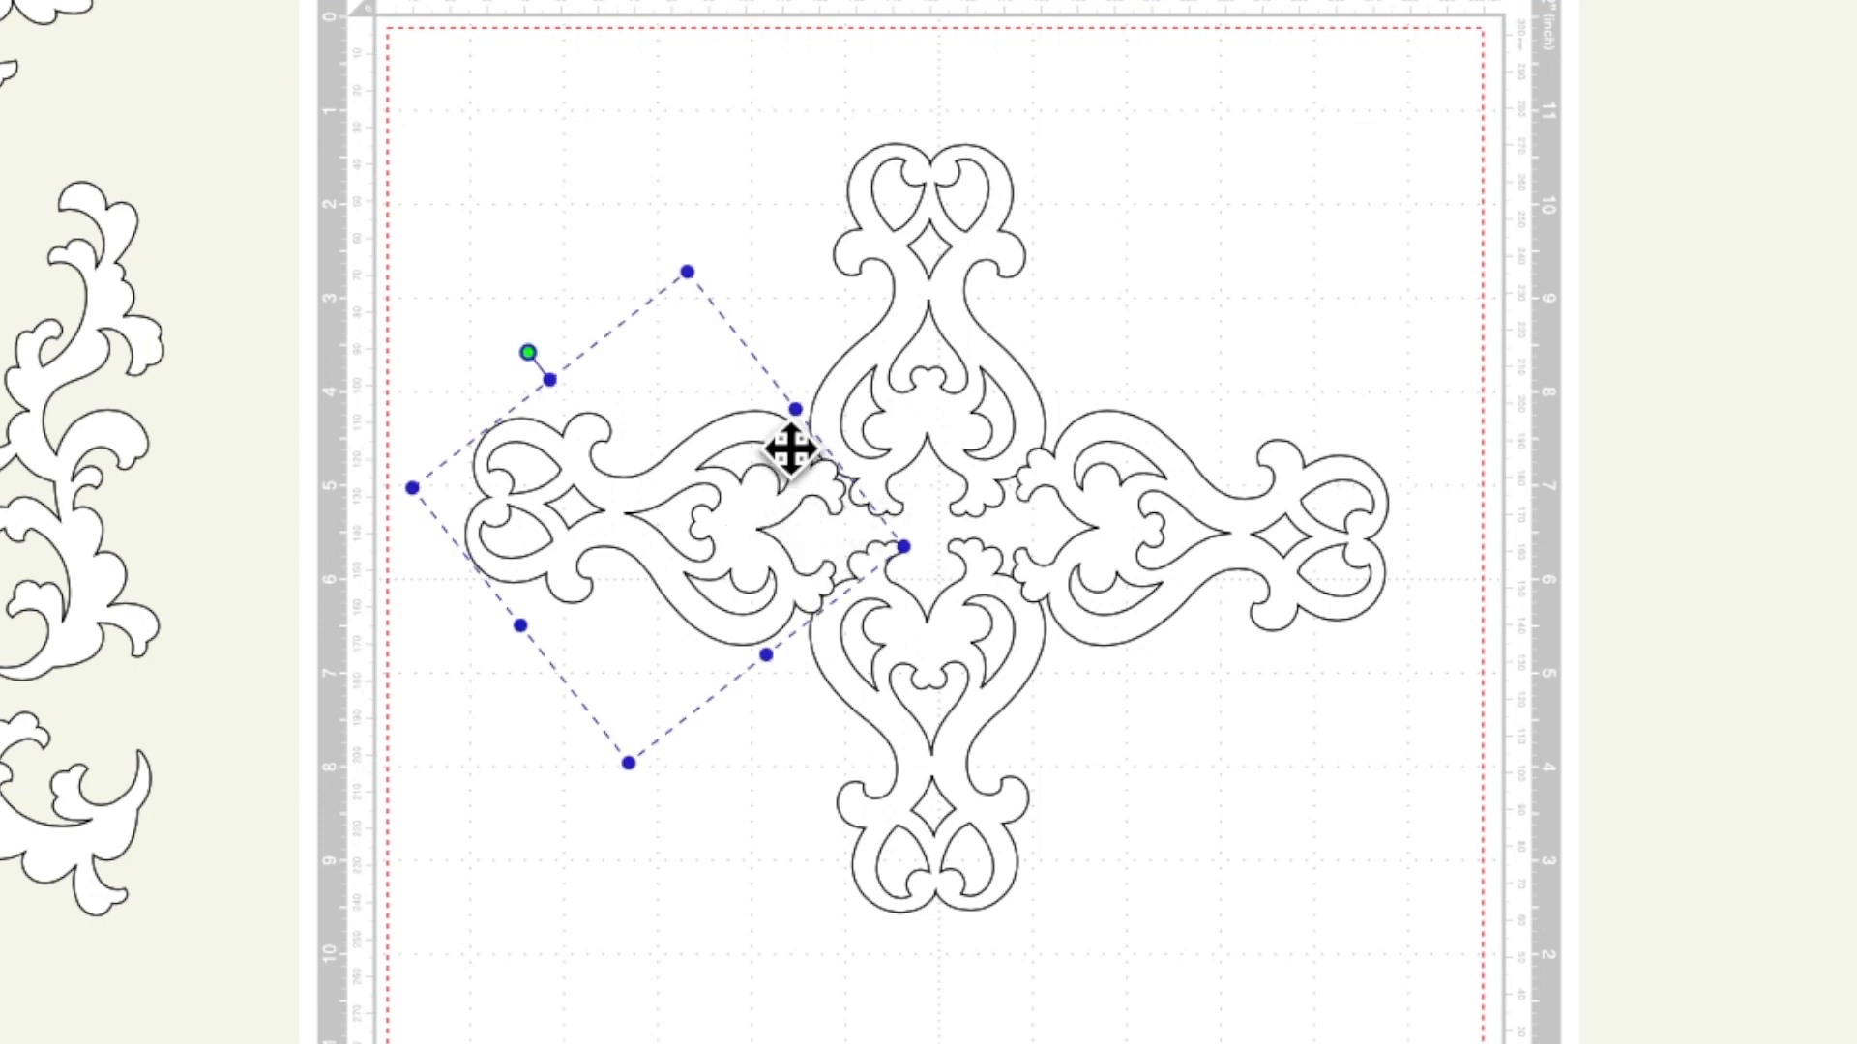
pyautogui.moveTo(788, 447); pyautogui.dragTo(792, 450)
pyautogui.click(1231, 758)
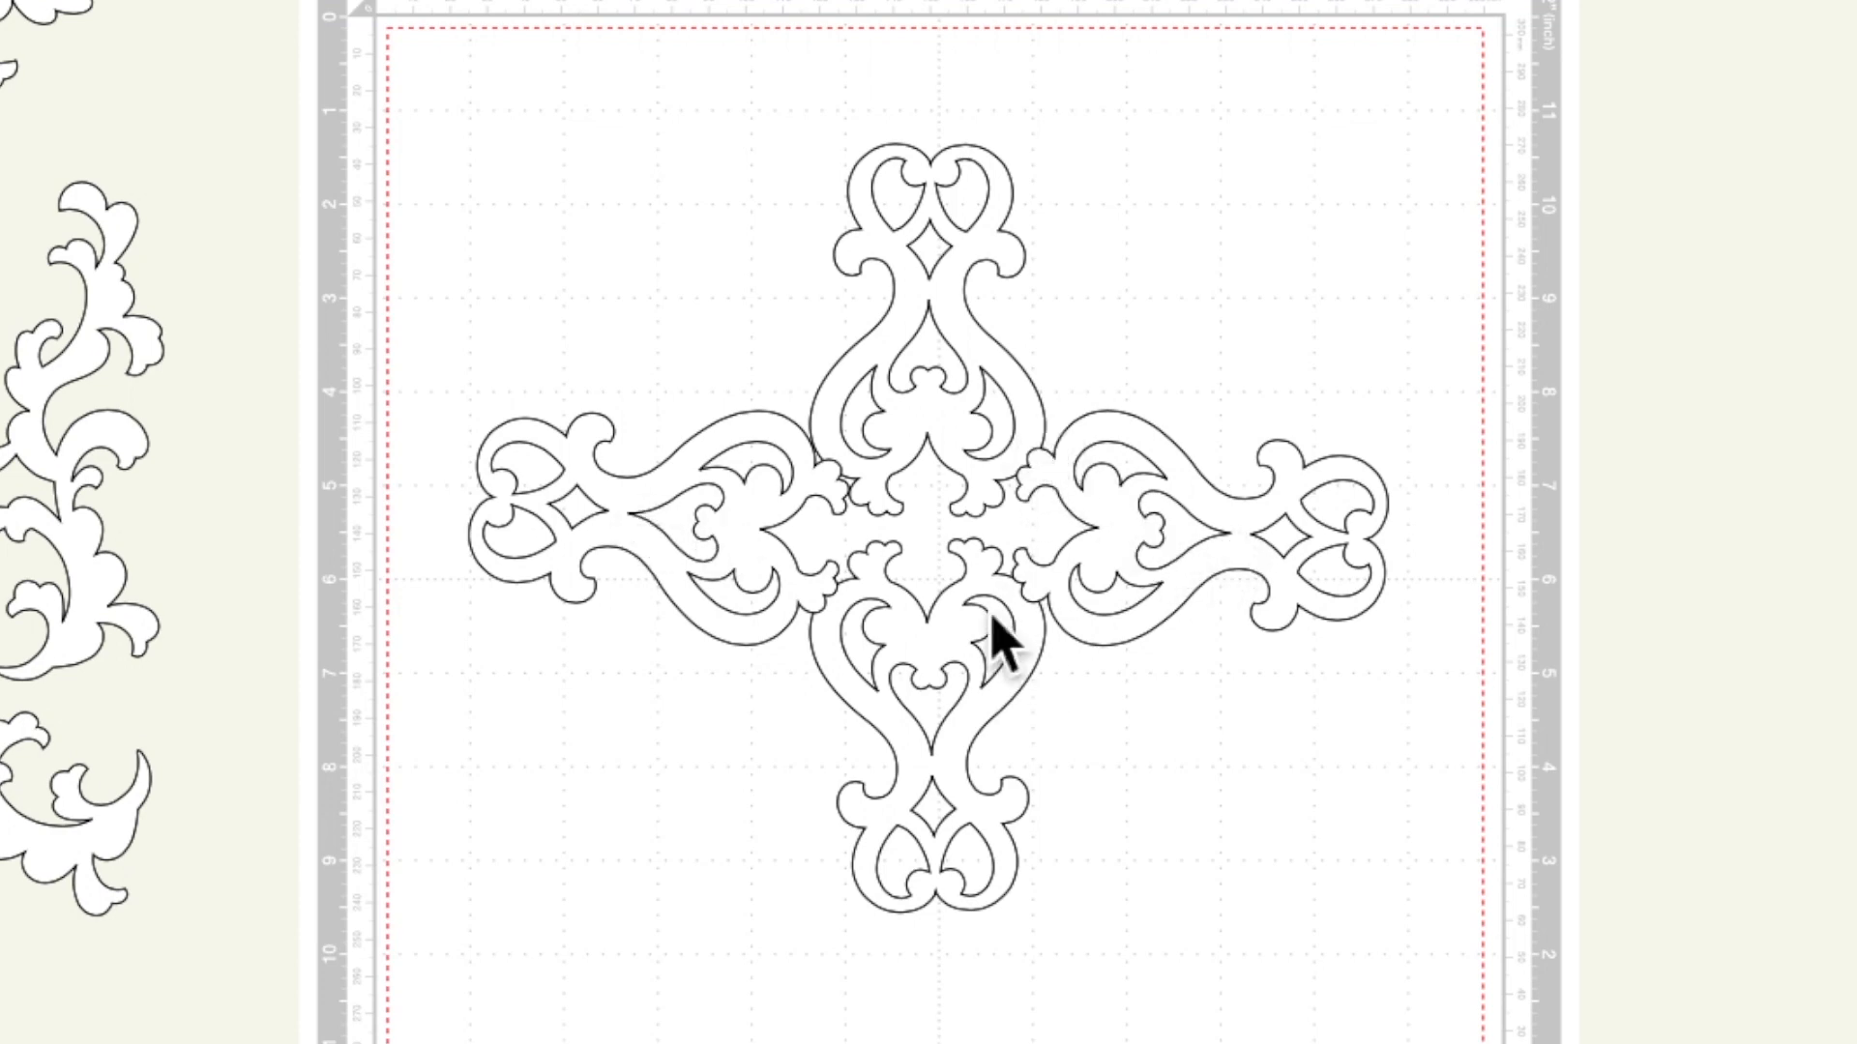
# Weld all four motifs of the cross into a single shape
pyautogui.moveTo(454, 94); pyautogui.dragTo(1538, 1025)
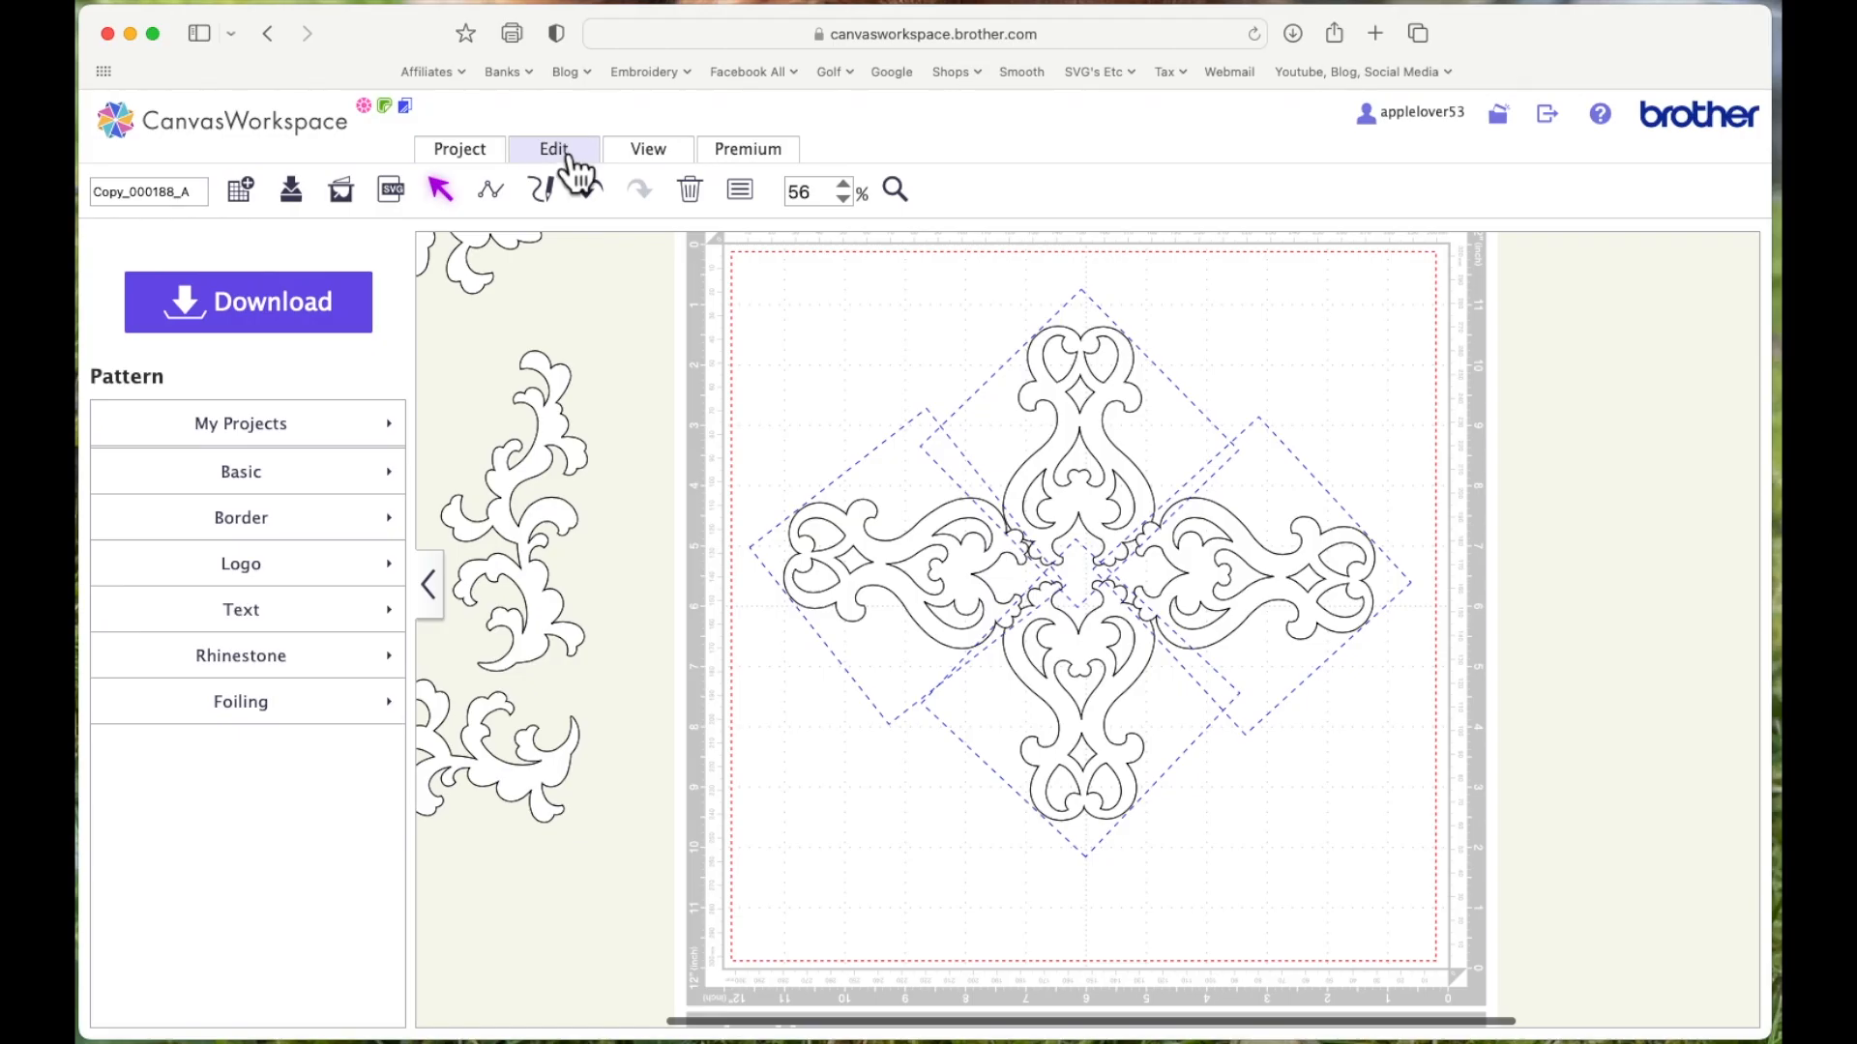
pyautogui.click(569, 163)
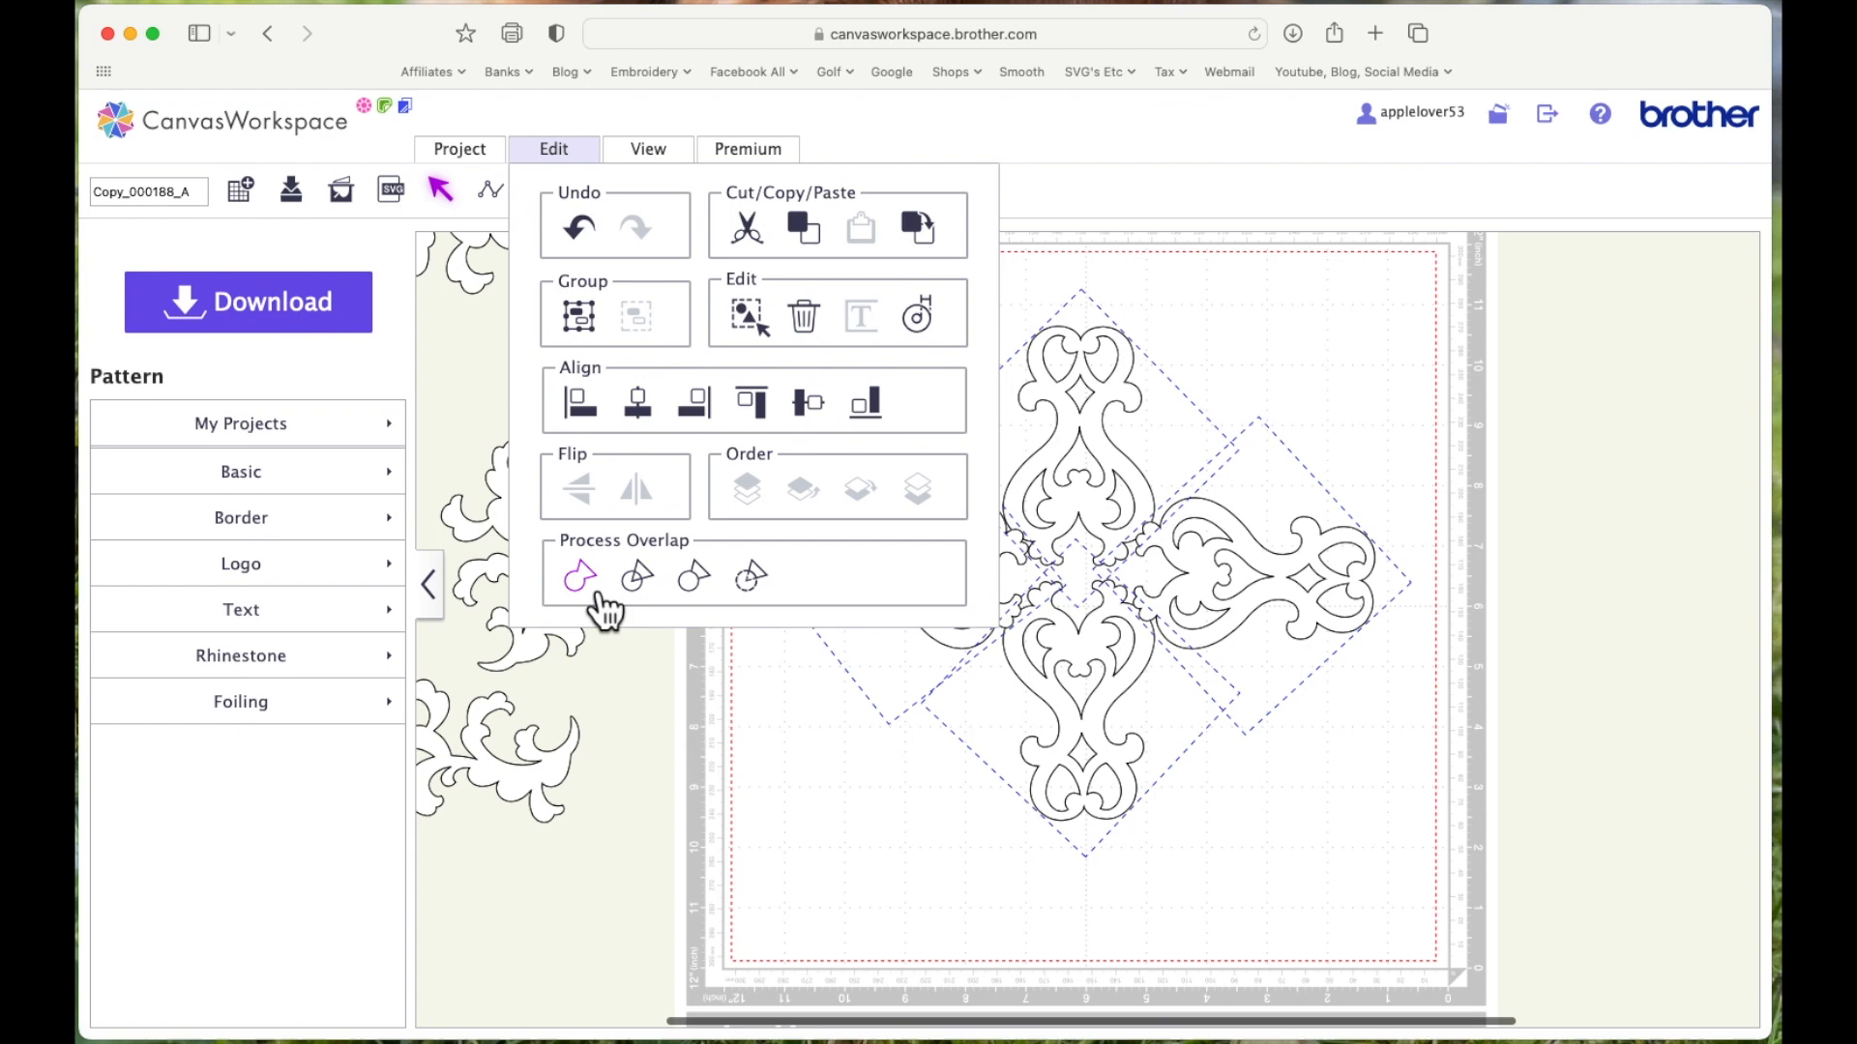
pyautogui.click(598, 591)
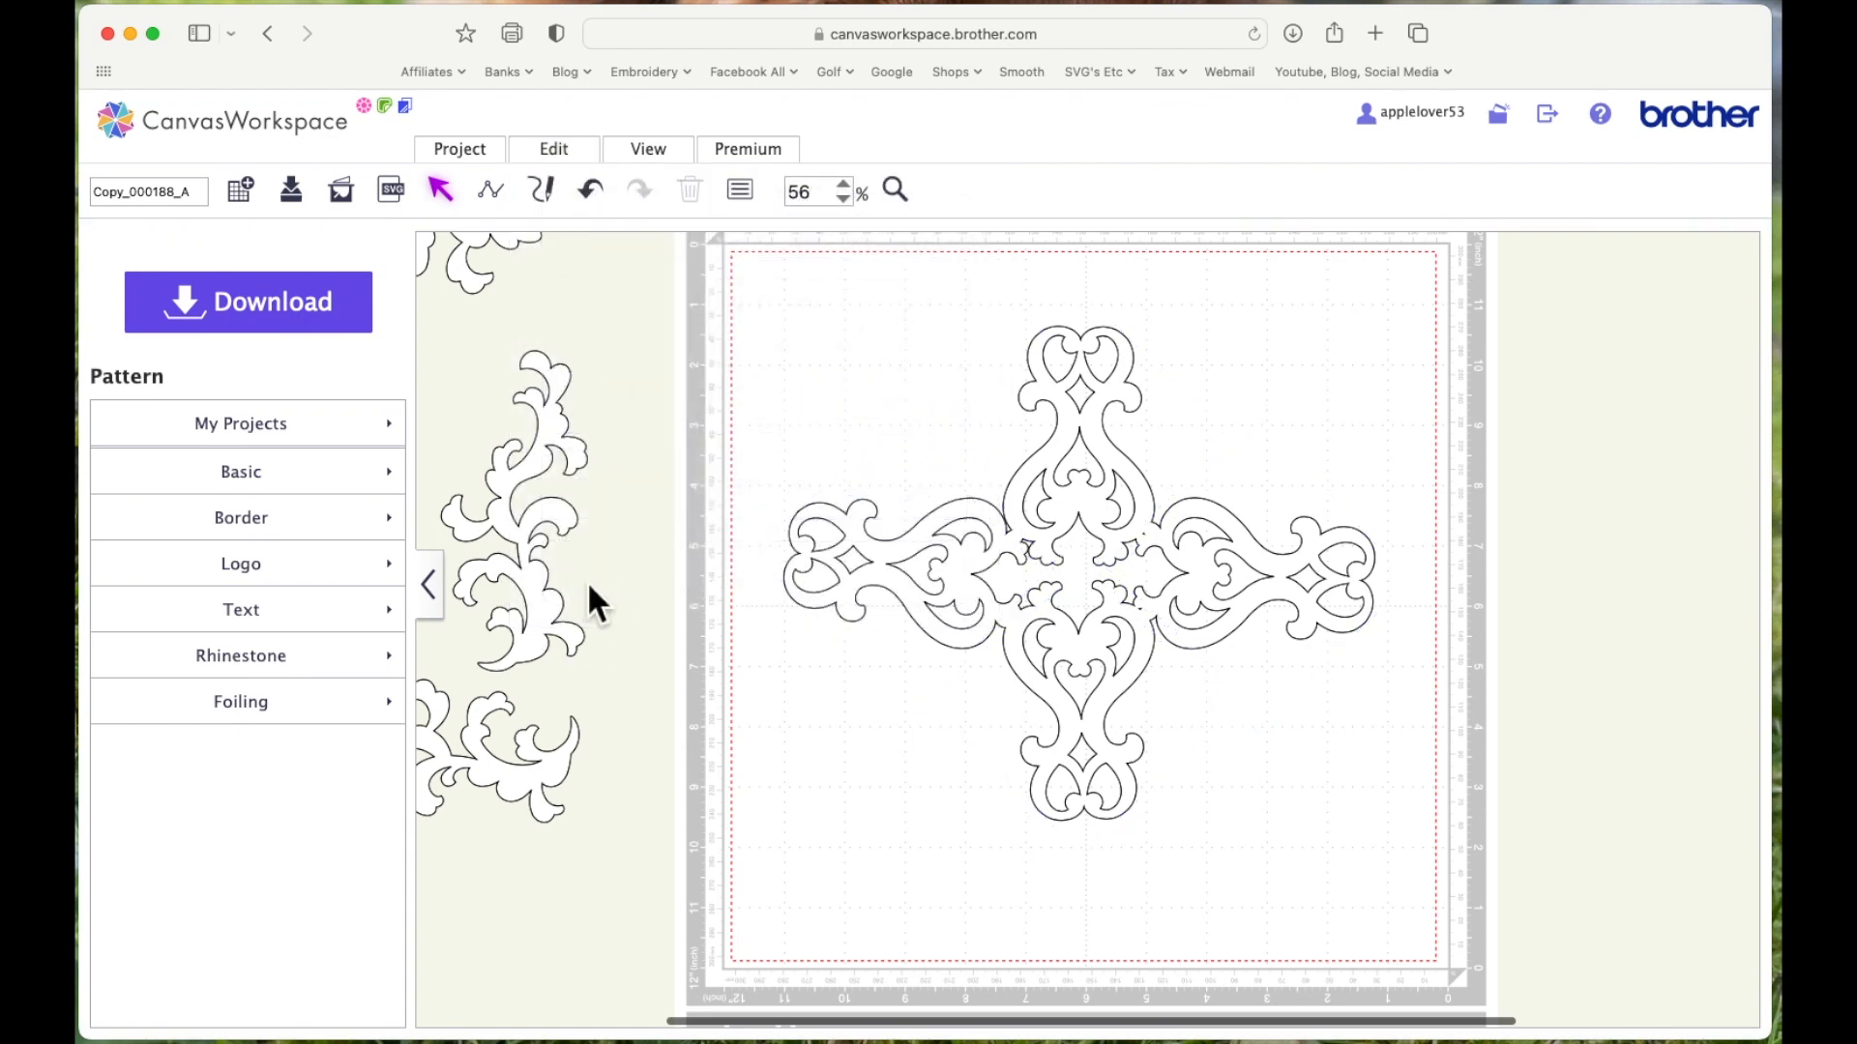
# Fill the welded cross with red
pyautogui.click(1056, 474)
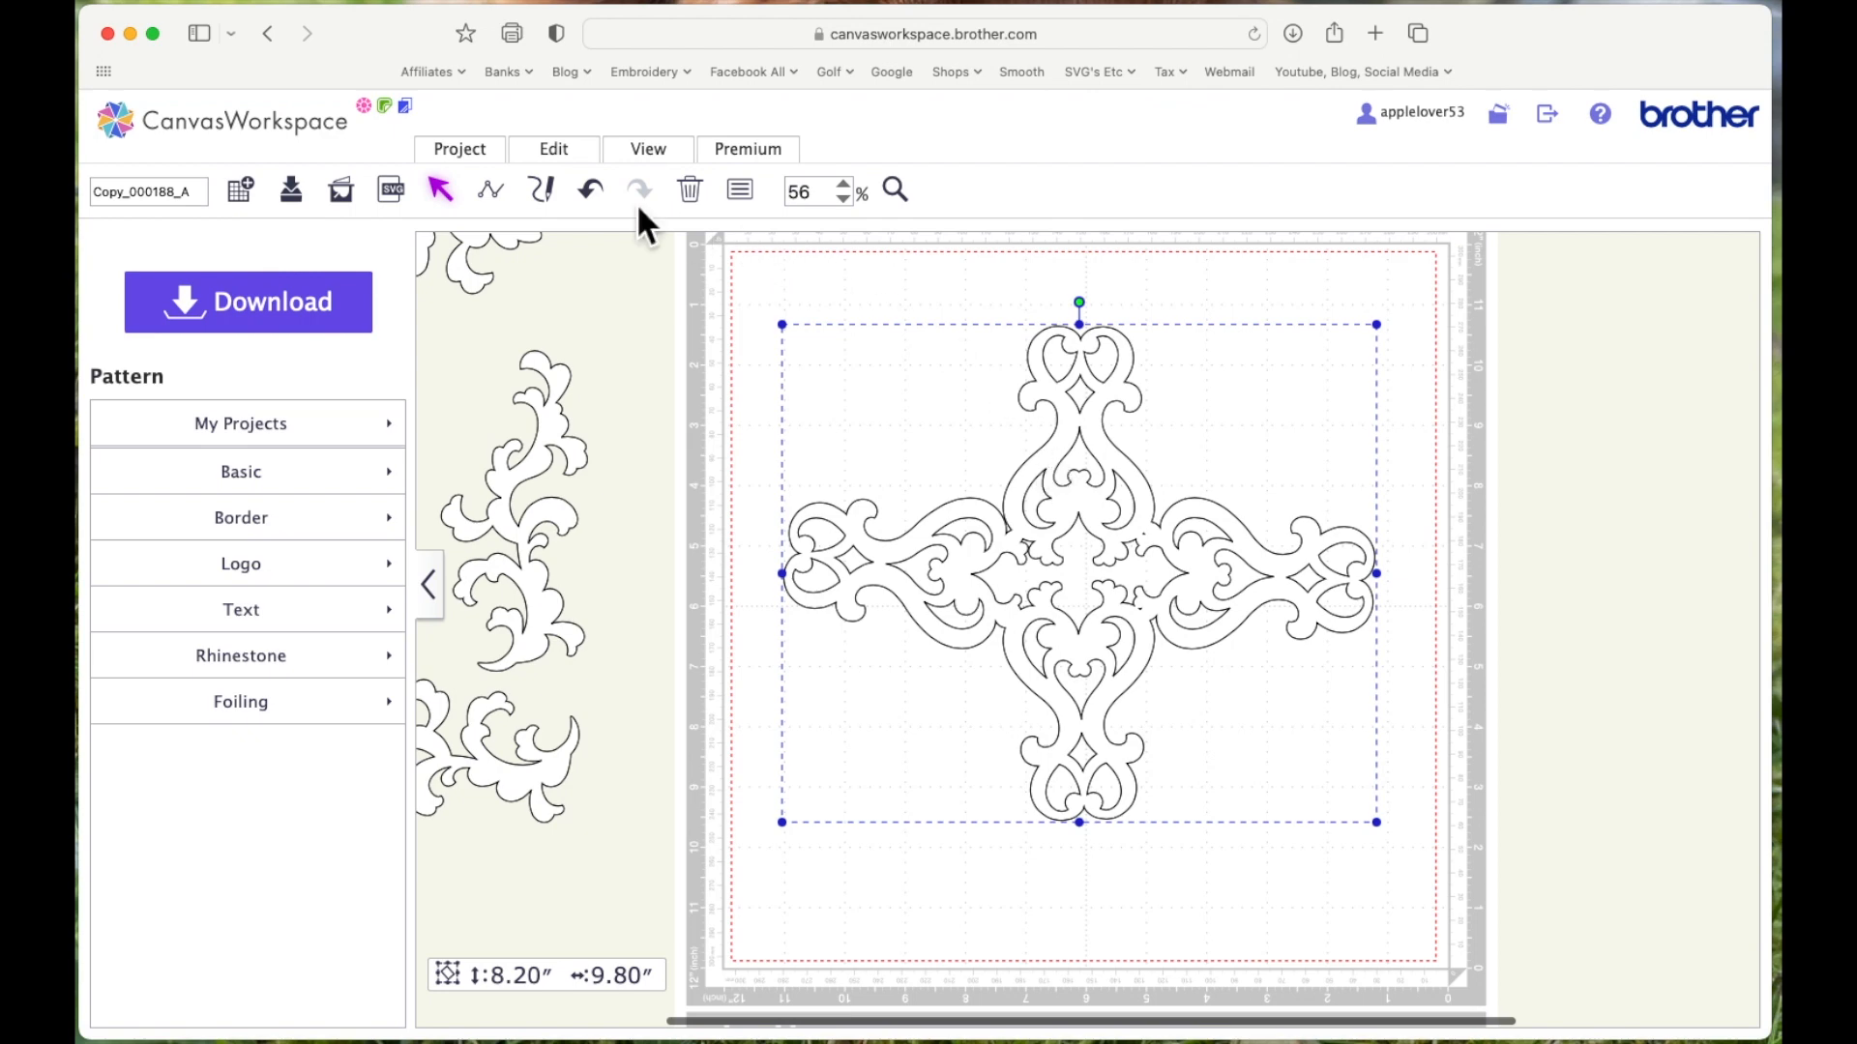
pyautogui.click(740, 189)
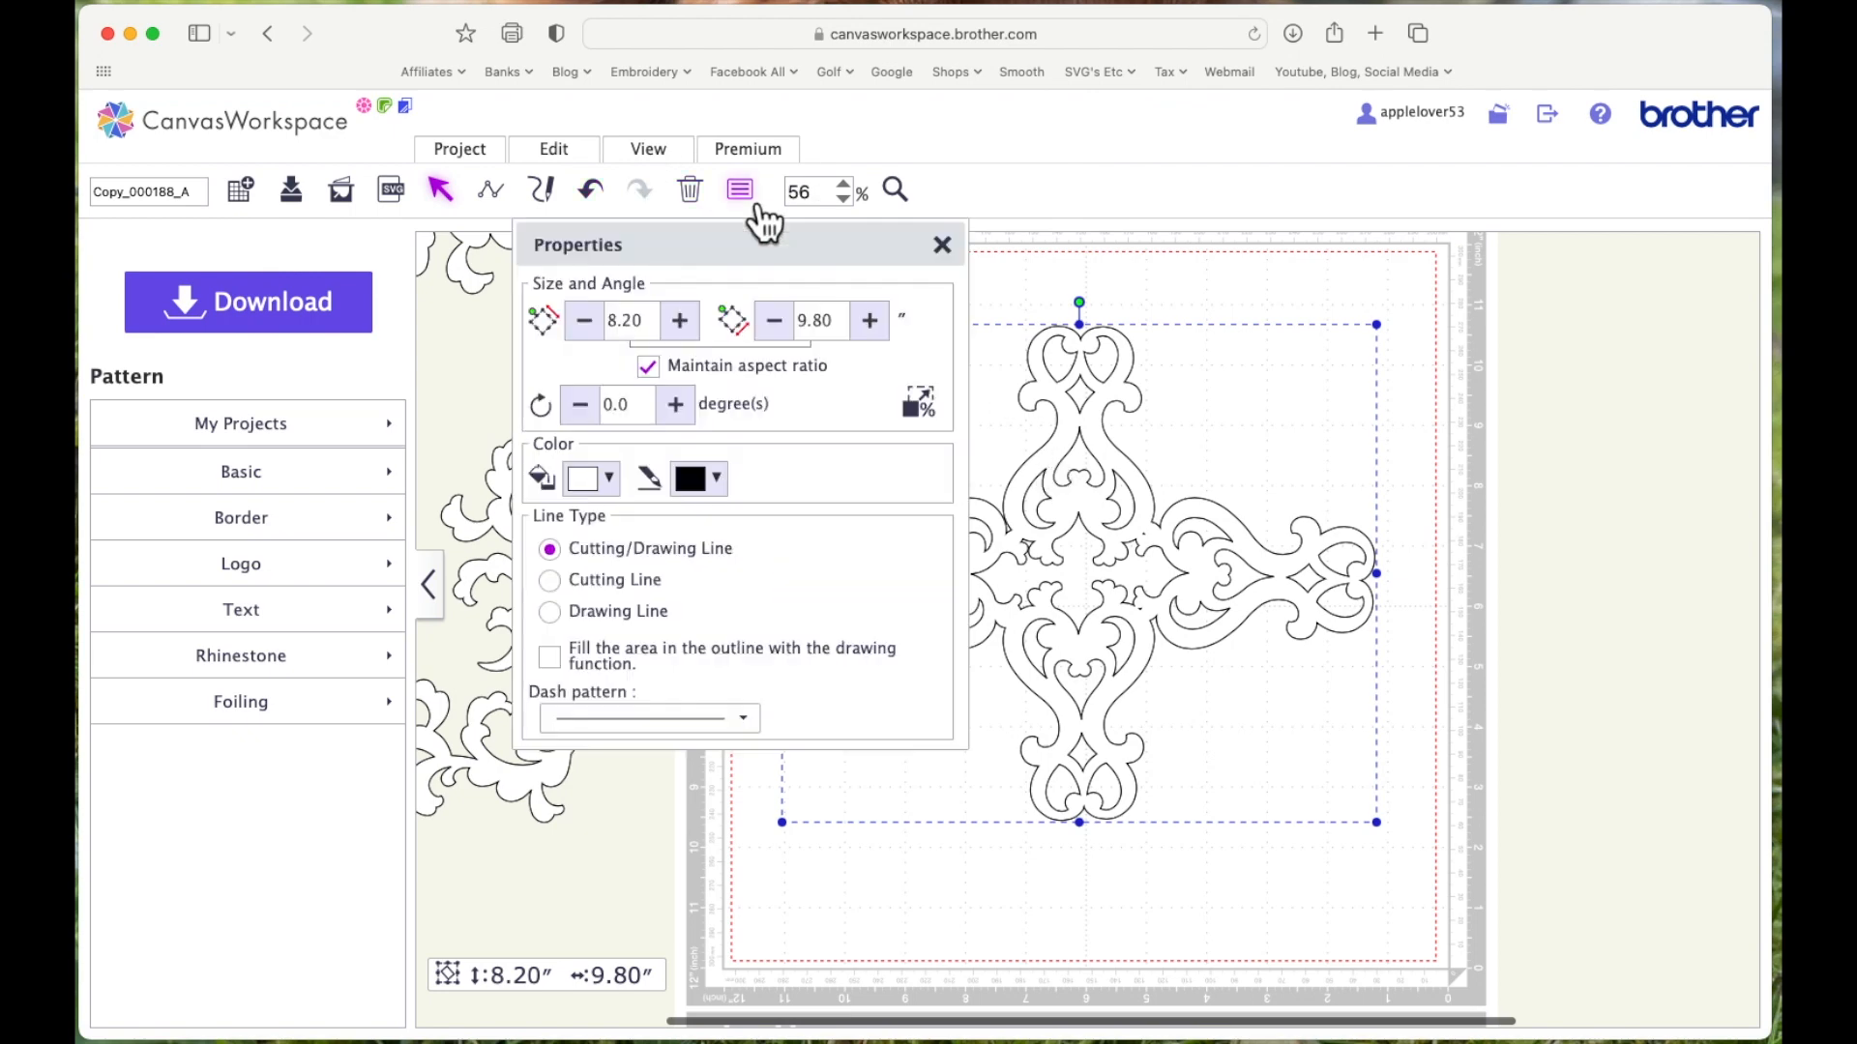
pyautogui.click(607, 479)
pyautogui.click(720, 523)
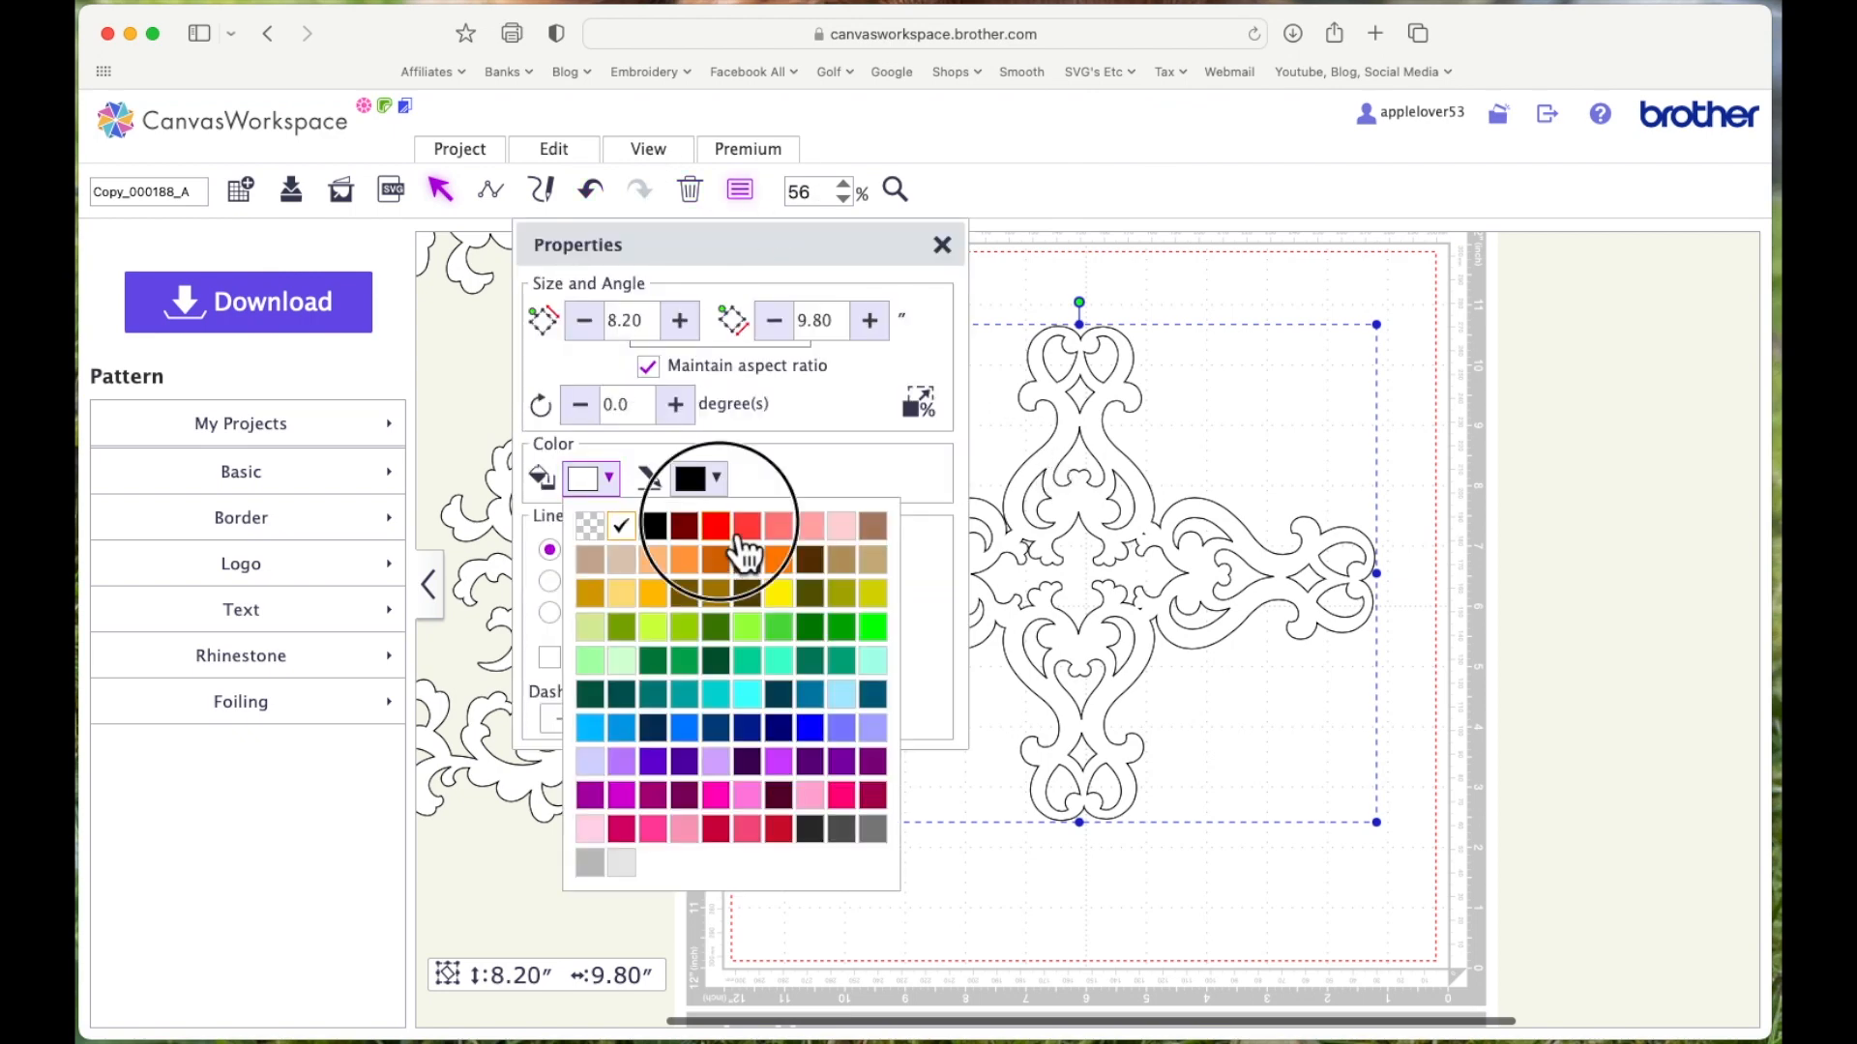
pyautogui.click(942, 245)
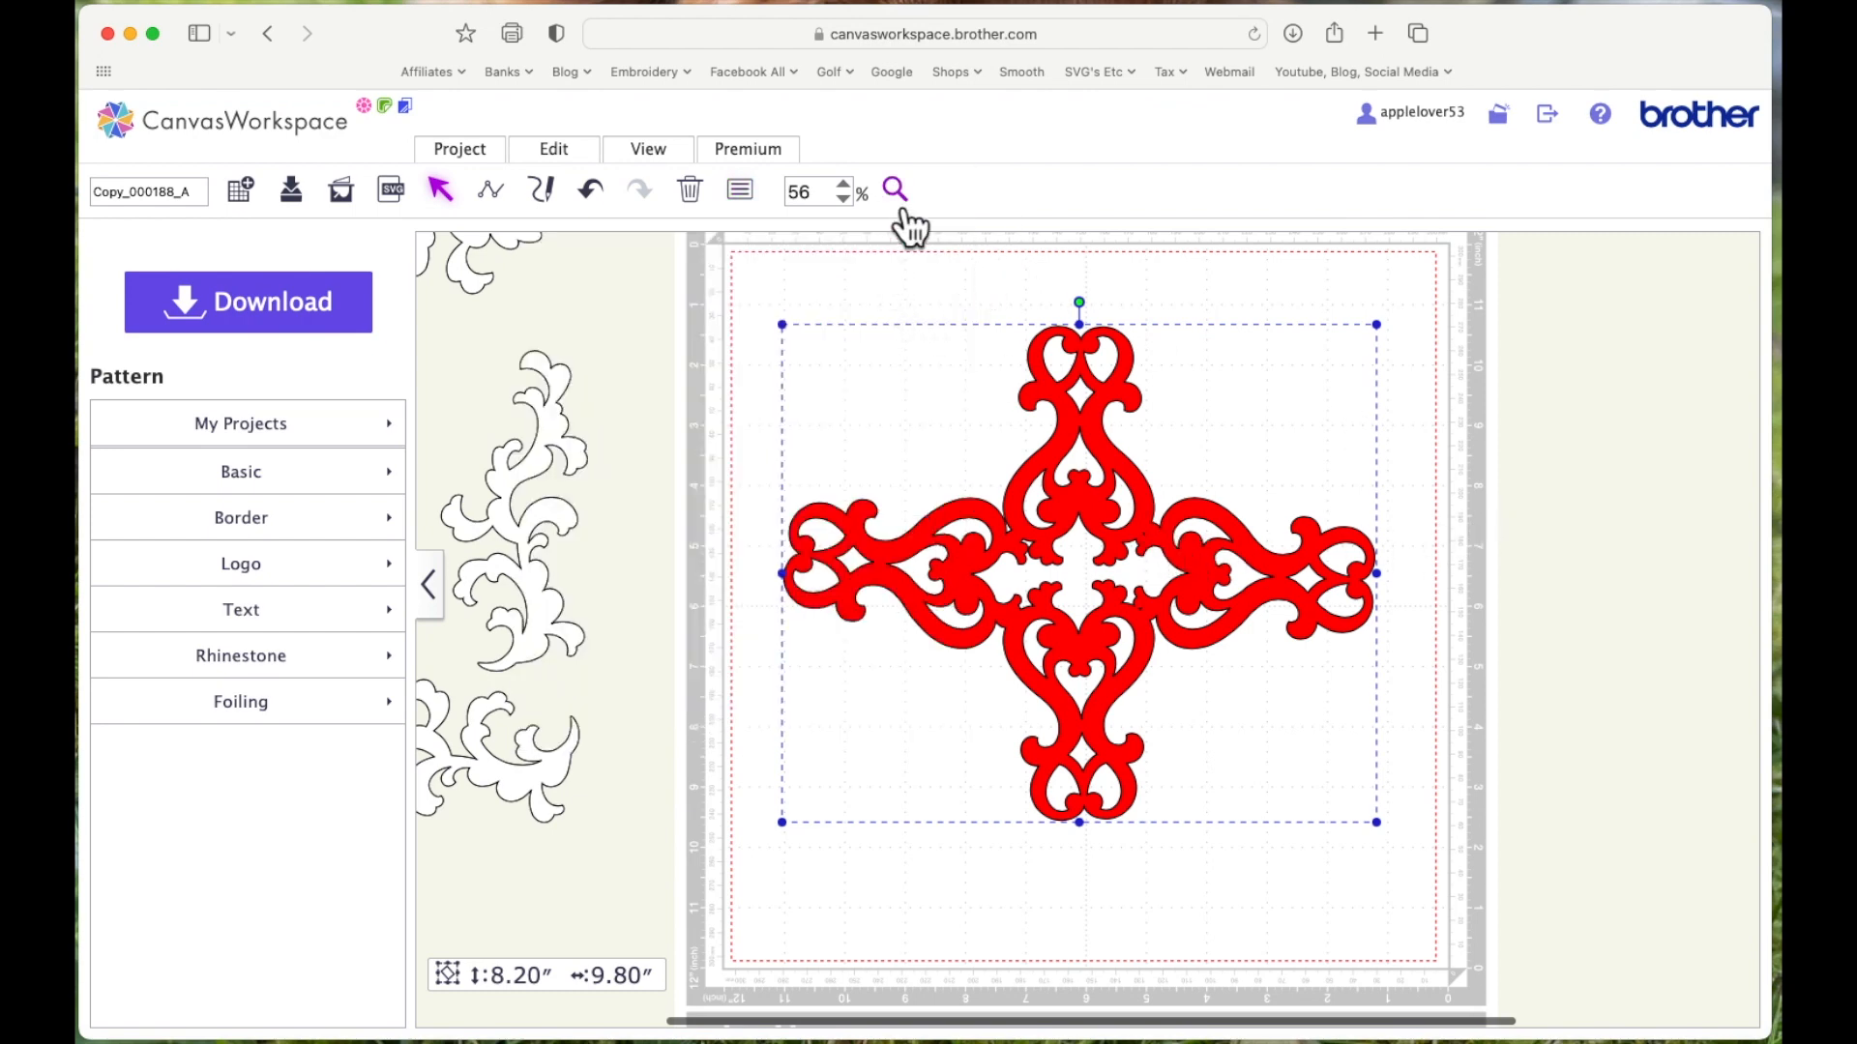
# Examine the joins around the center of the red cross at 150% magnification, then return to 50%
pyautogui.click(843, 184)
pyautogui.click(843, 184)
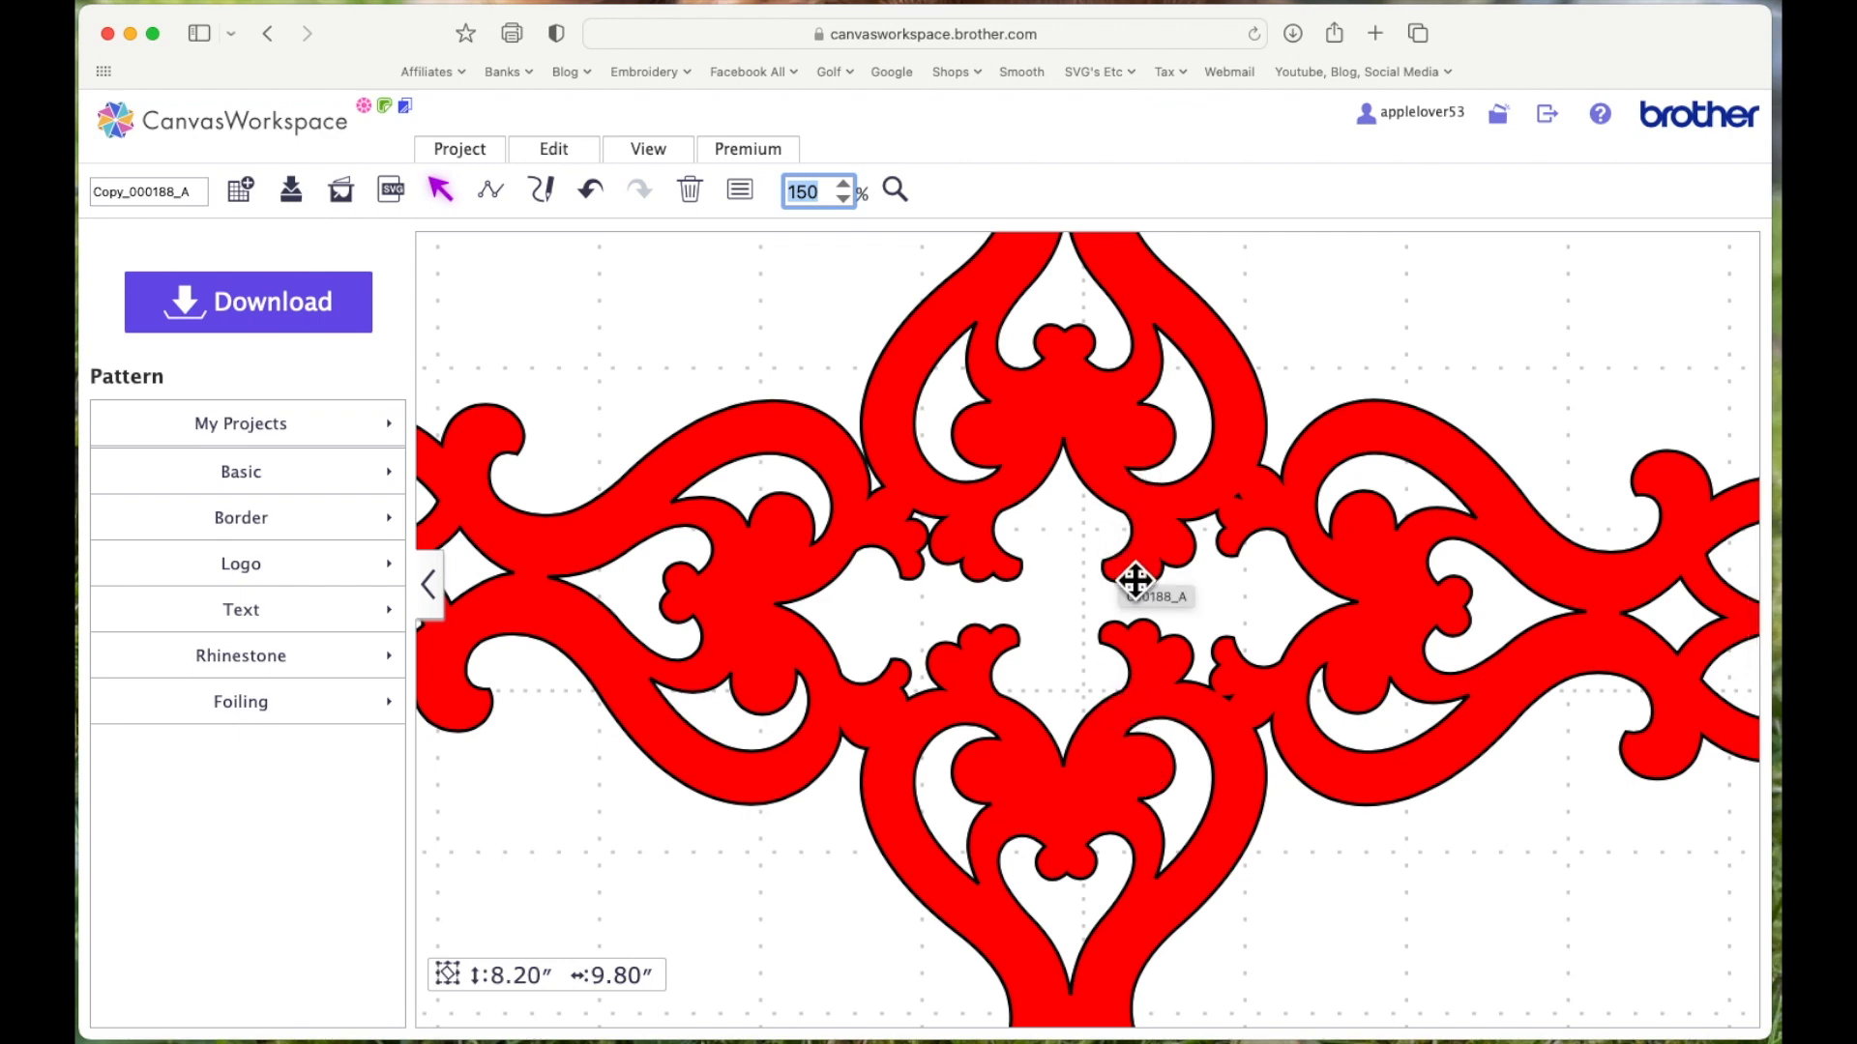
pyautogui.click(844, 199)
pyautogui.click(844, 199)
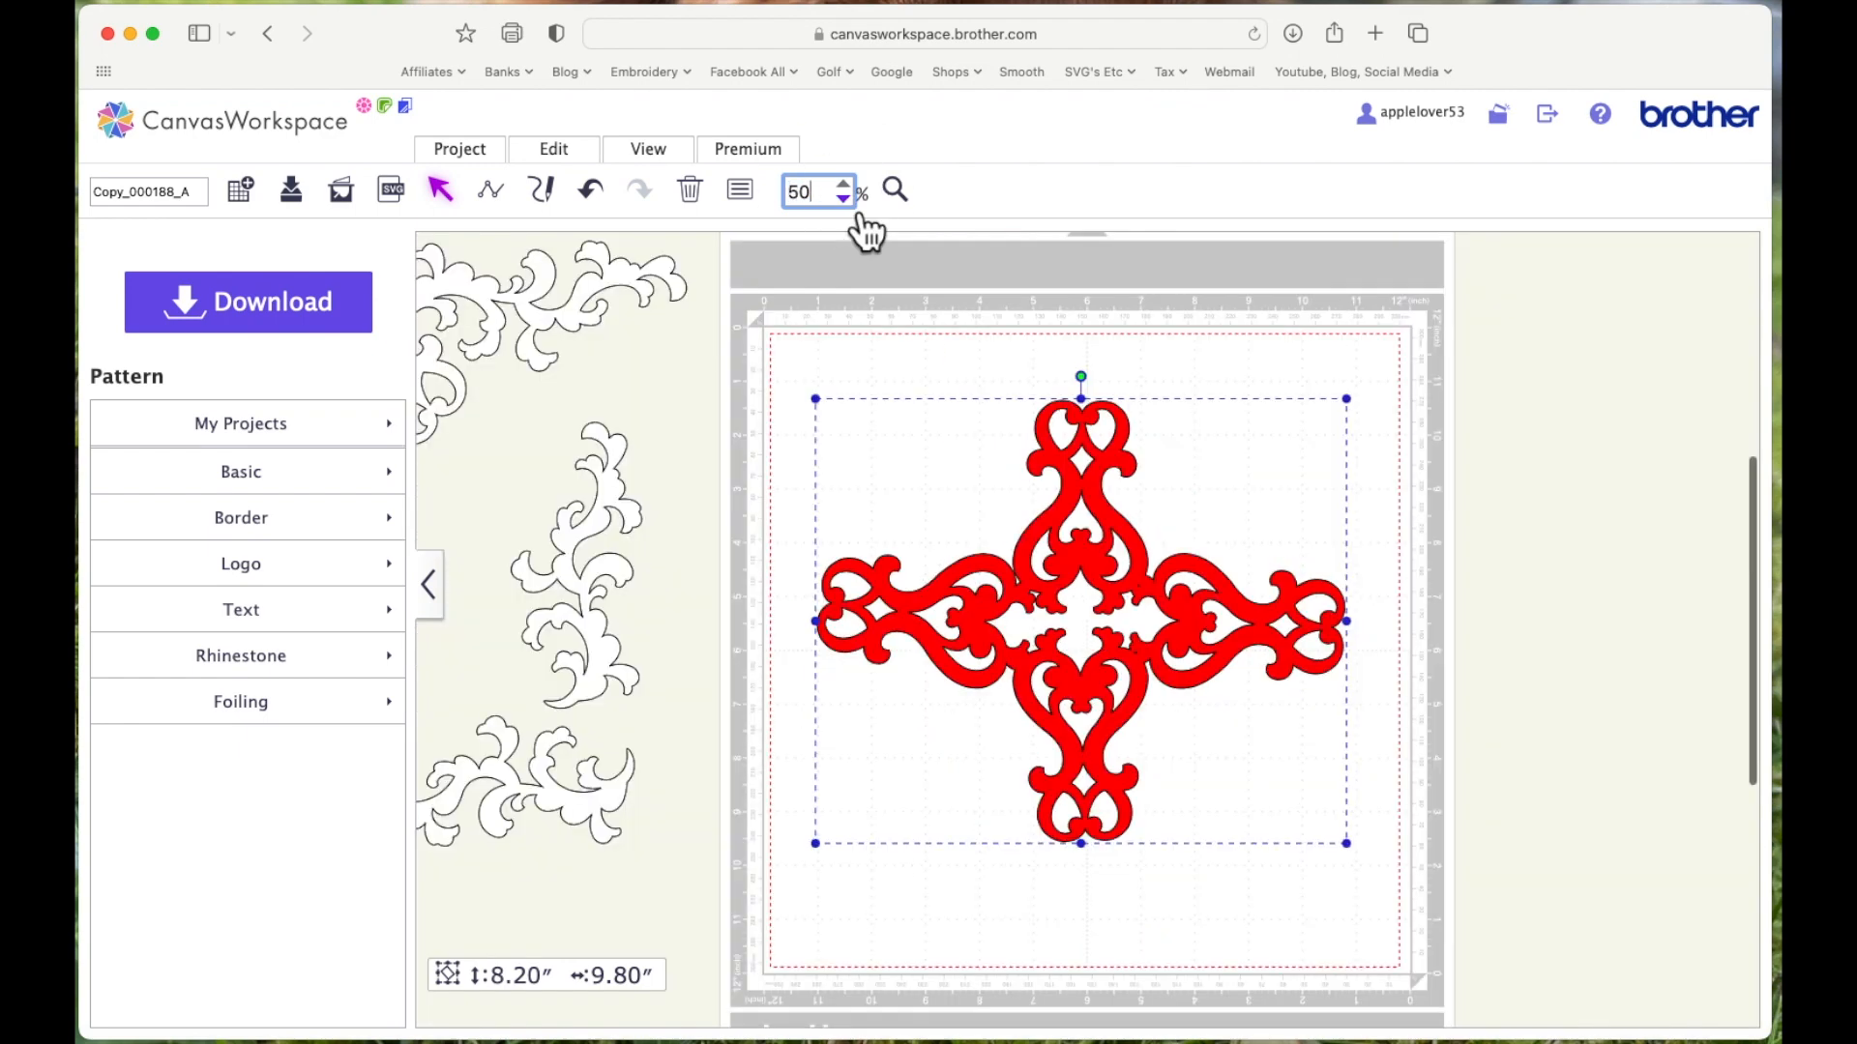
pyautogui.click(1529, 451)
pyautogui.click(1152, 574)
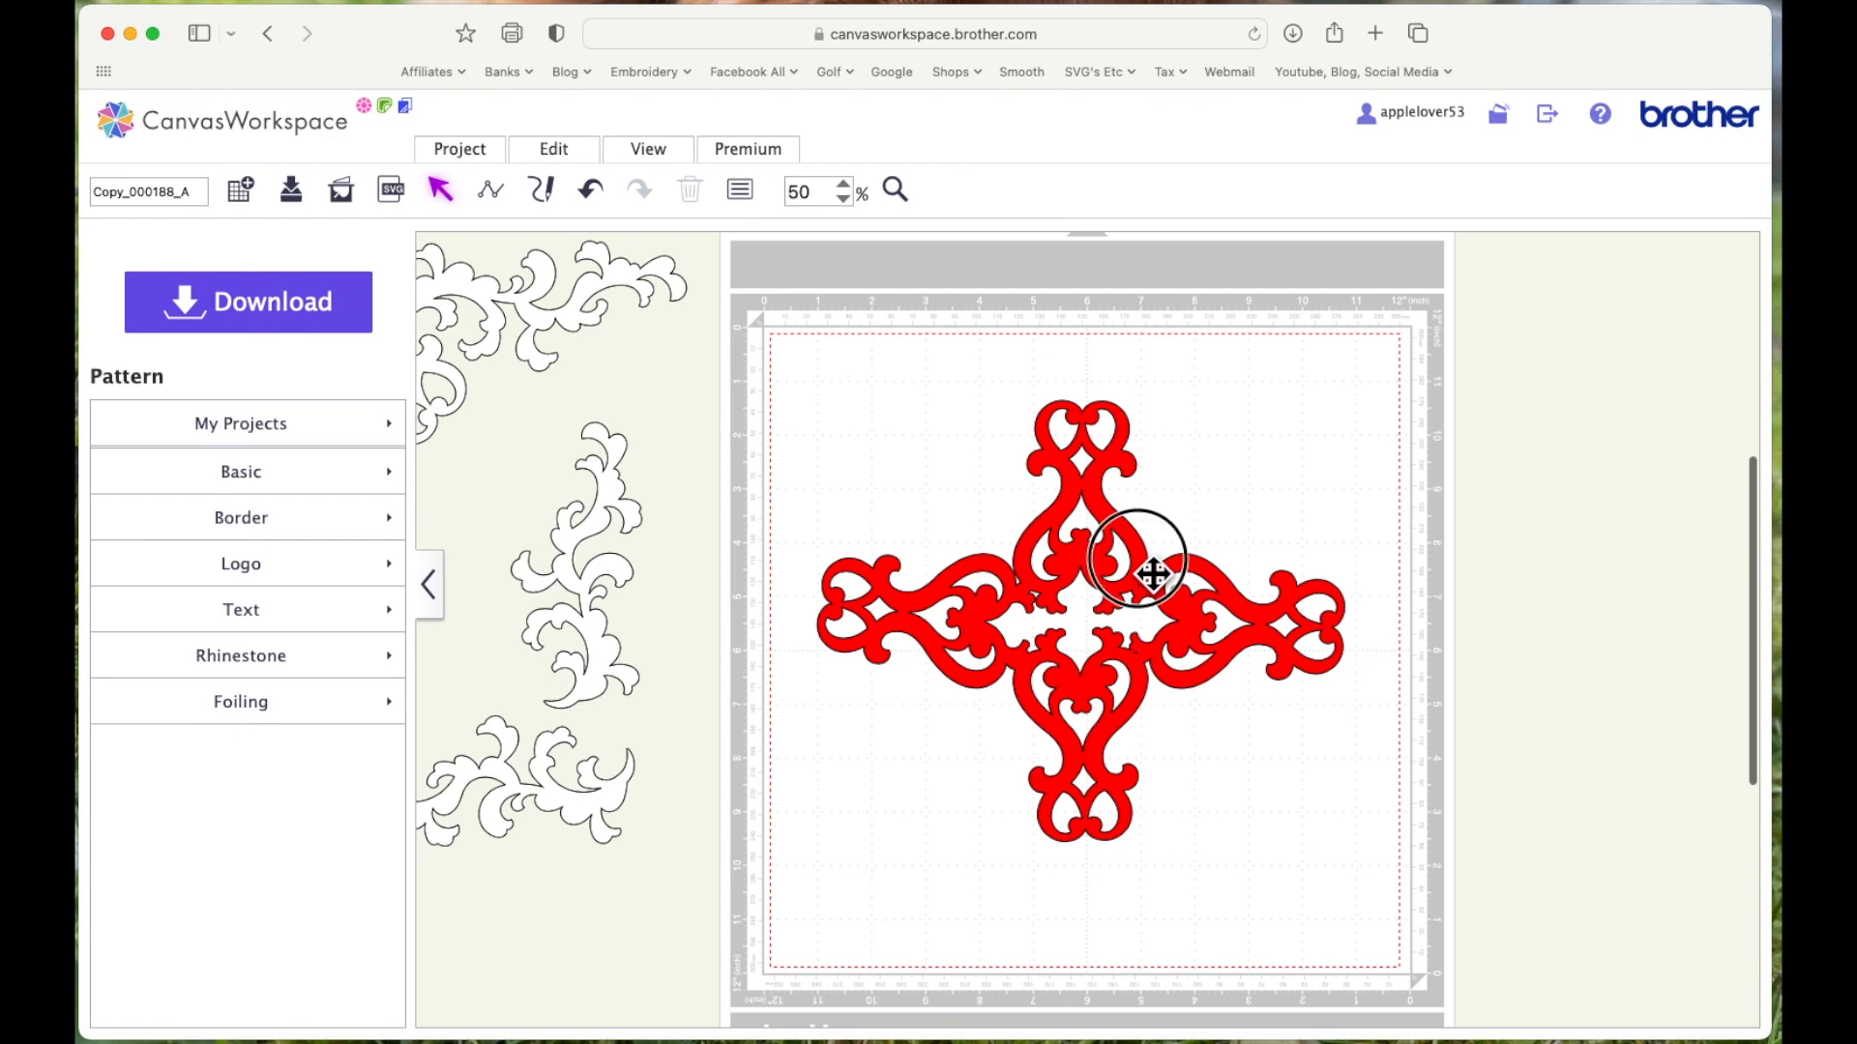
# Duplicate the red cross and align both copies on their horizontal and vertical centers
pyautogui.rightClick(1153, 575)
pyautogui.click(1241, 542)
pyautogui.moveTo(1208, 356); pyautogui.dragTo(1008, 515)
pyautogui.click(570, 157)
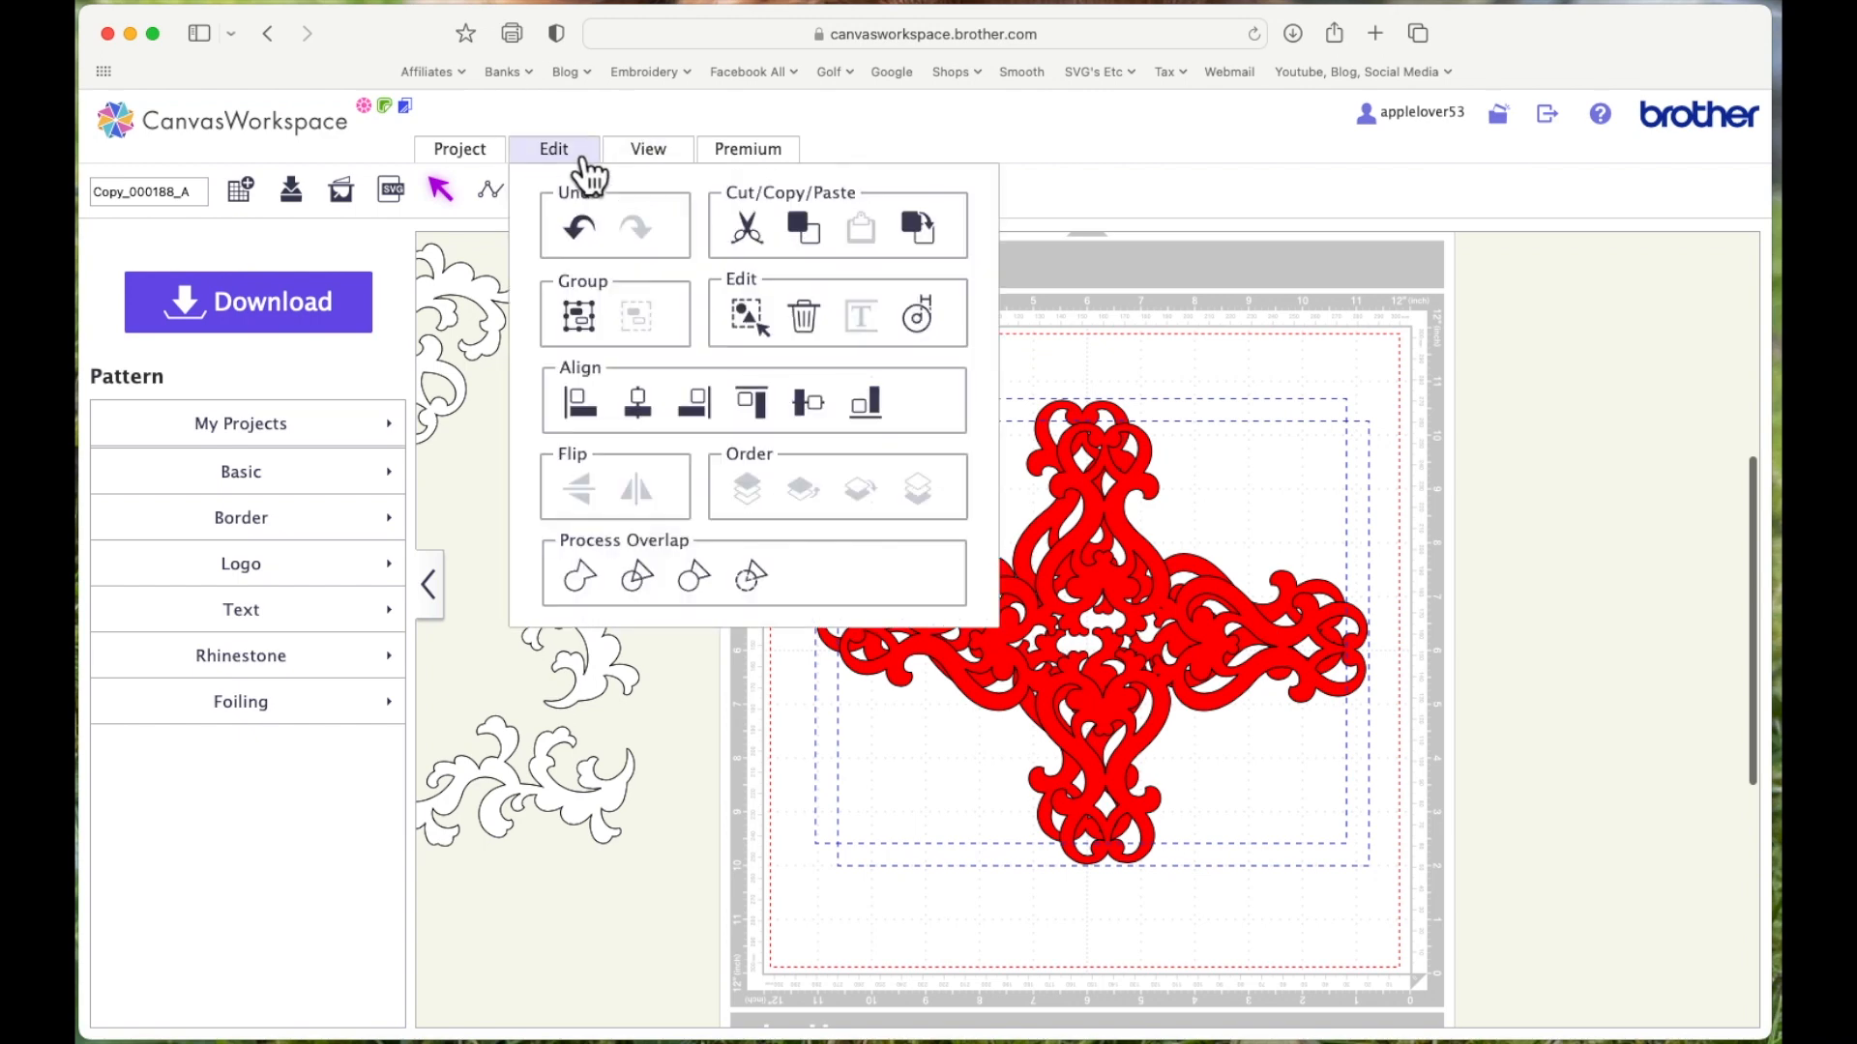
pyautogui.click(658, 418)
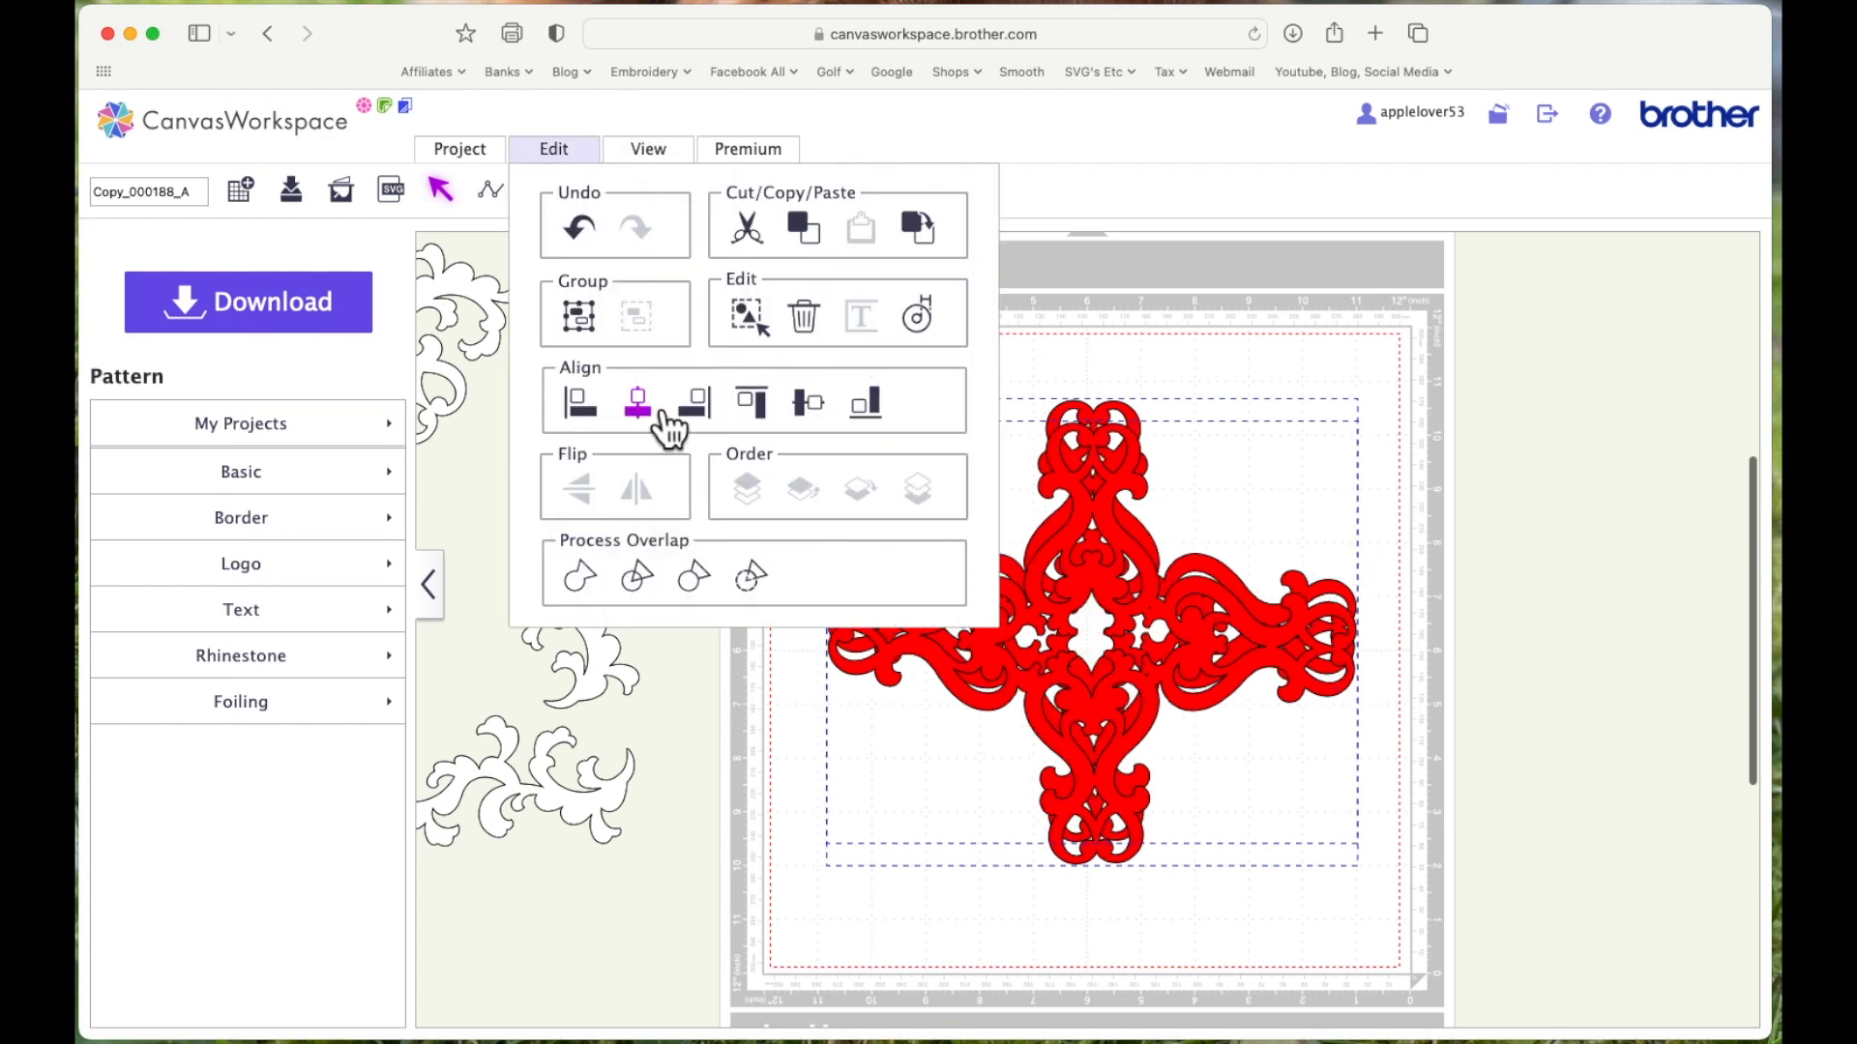
pyautogui.click(591, 157)
pyautogui.click(811, 405)
pyautogui.click(1515, 603)
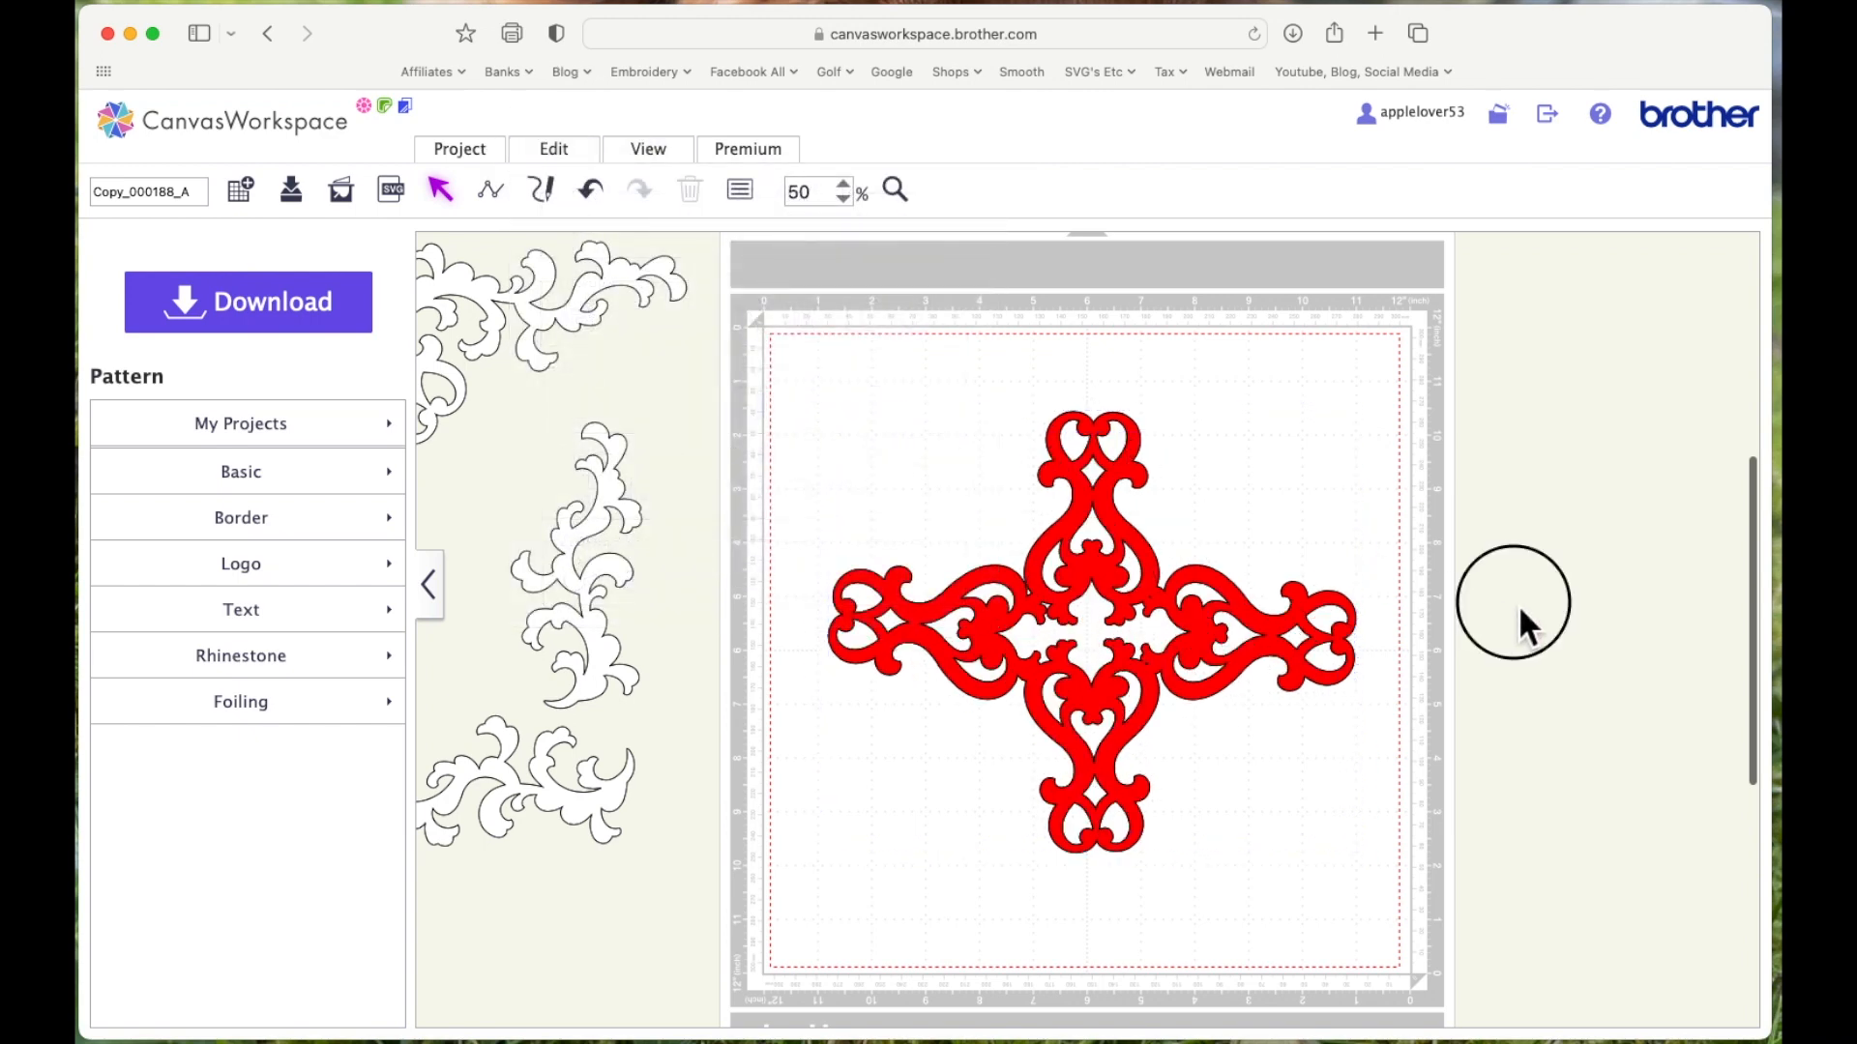
# Rotate the upper copy of the cross diagonally so its arms fall between those of the lower one
pyautogui.click(1121, 515)
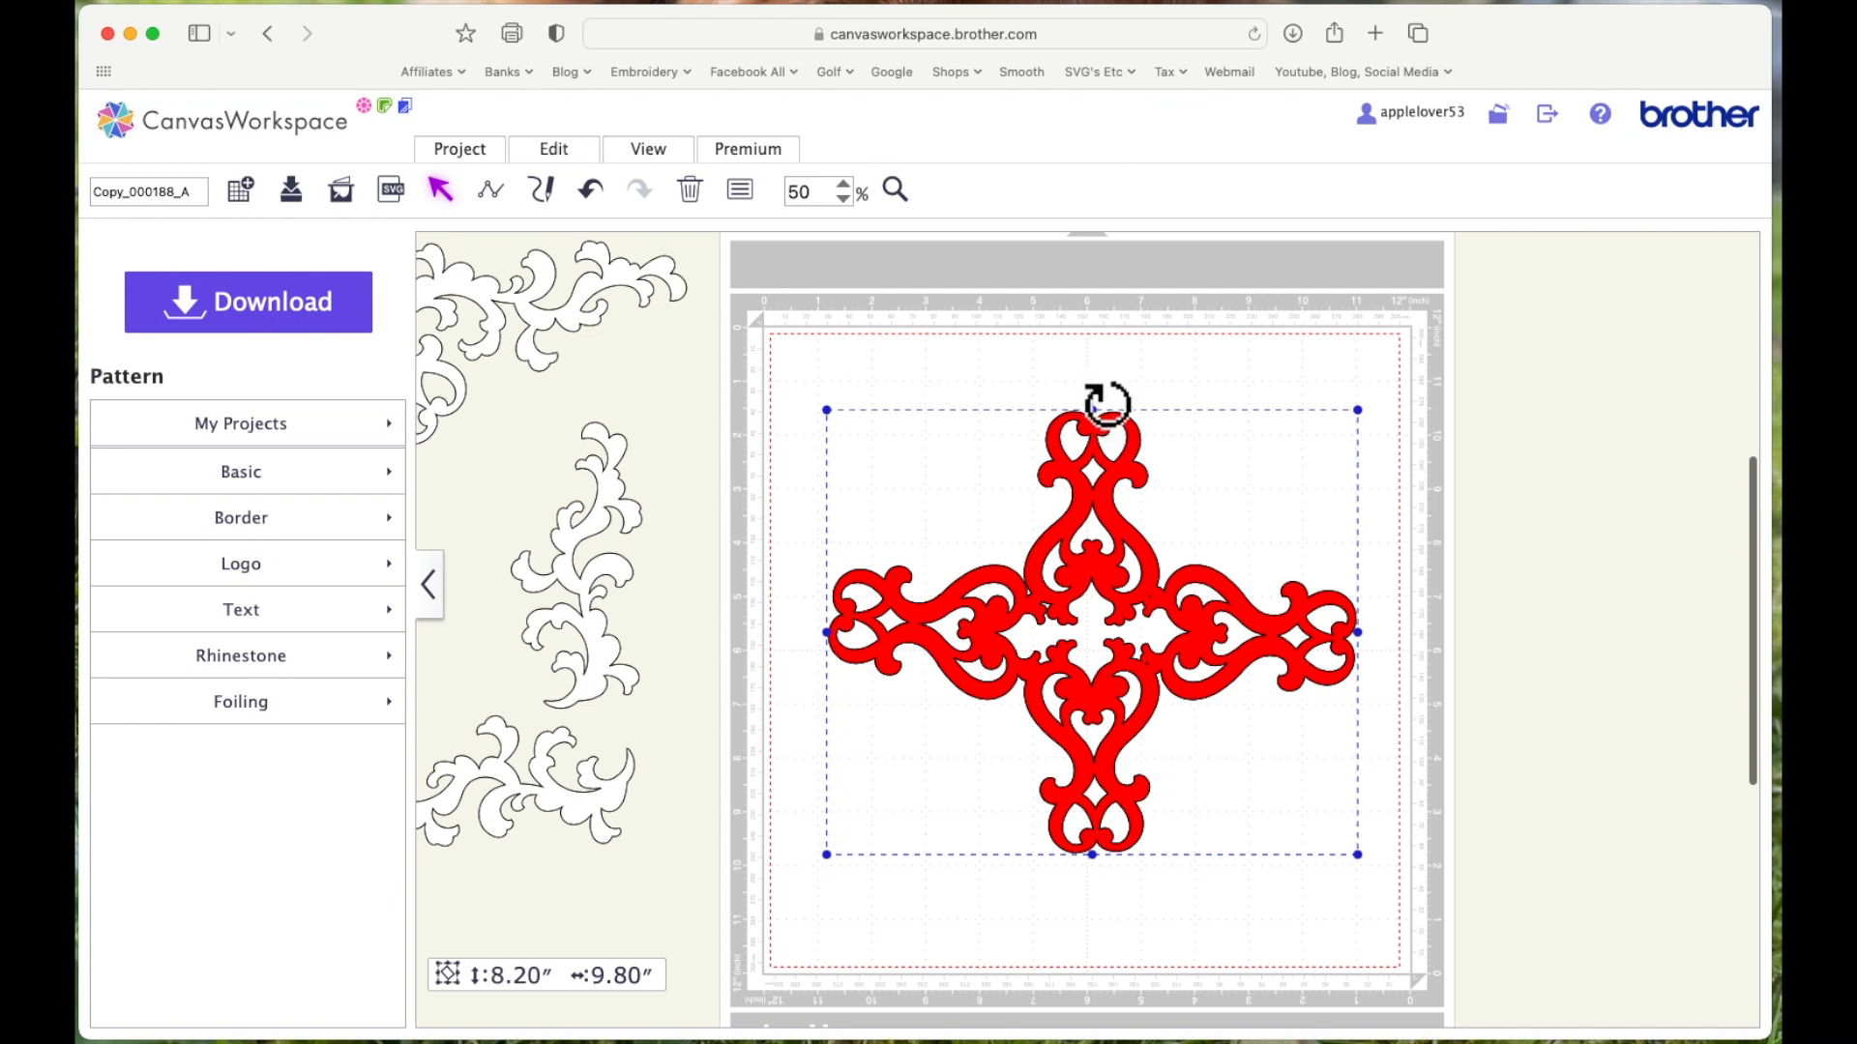
pyautogui.moveTo(1104, 398); pyautogui.dragTo(1270, 486)
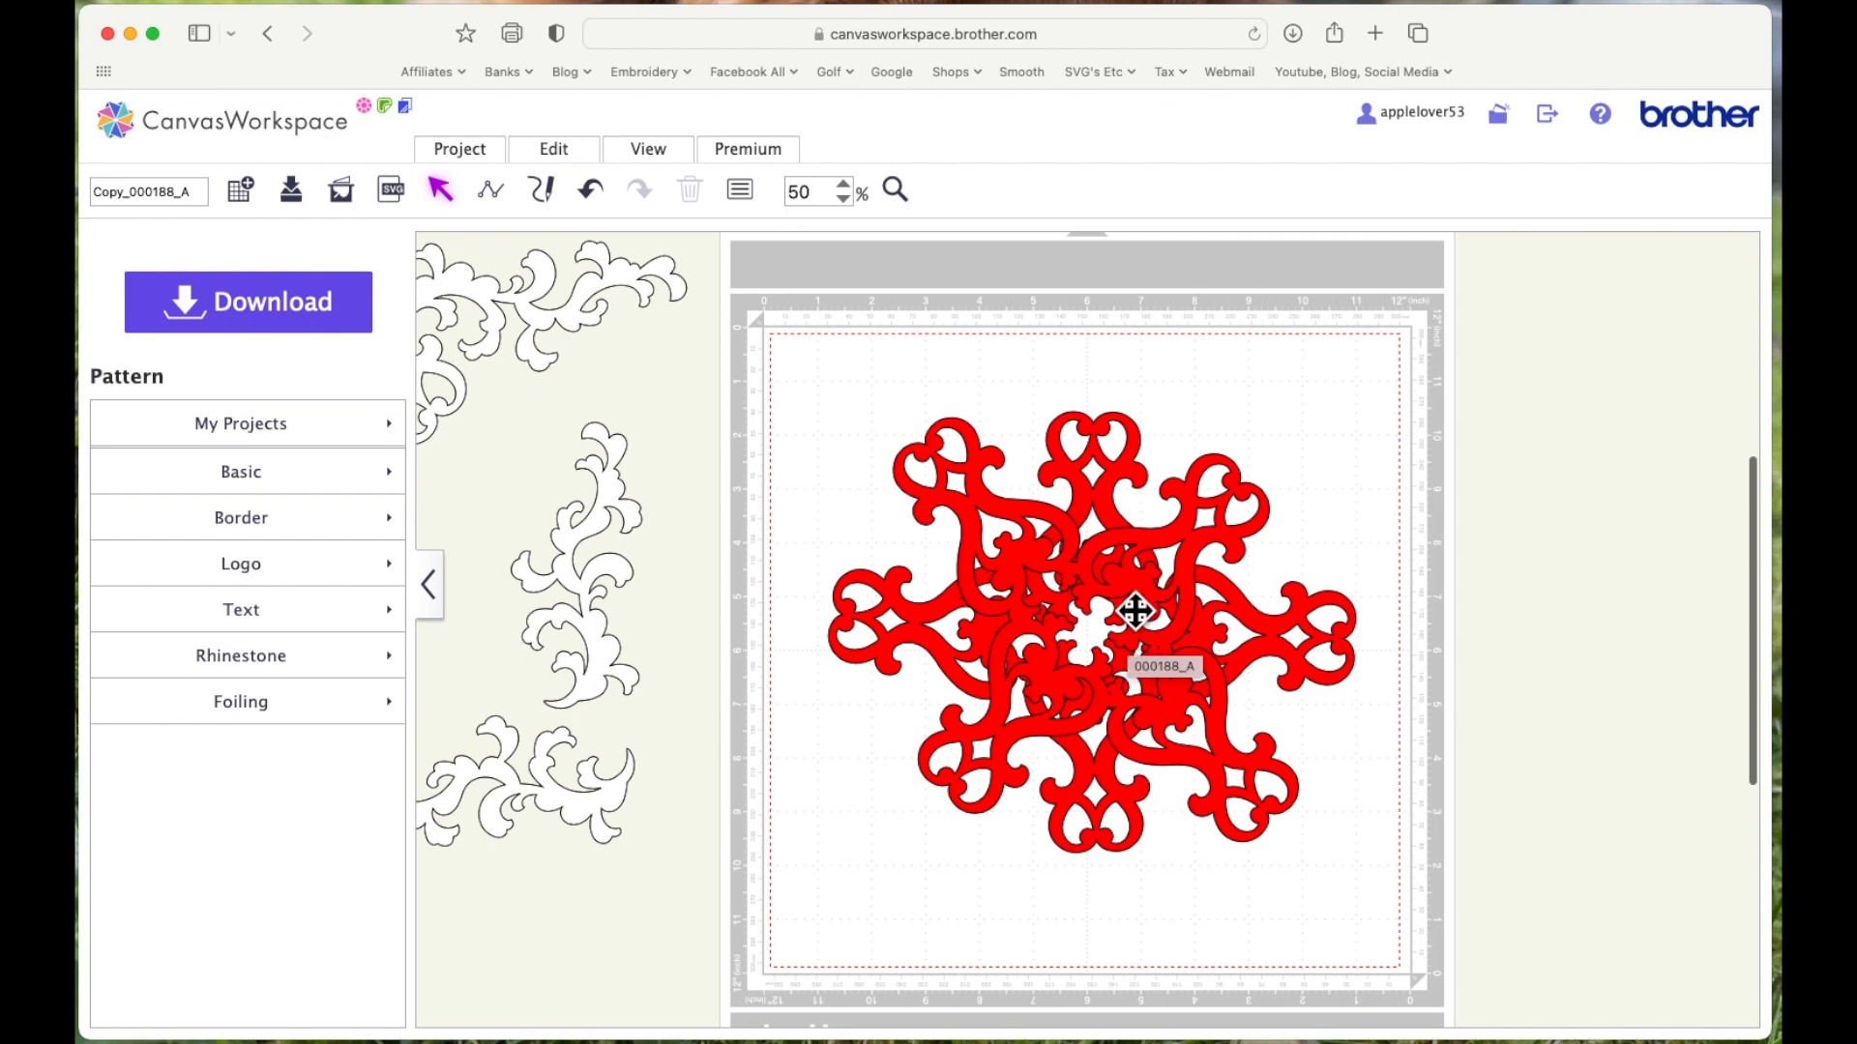
# Try to weld the two overlapping crosses into one shape
pyautogui.moveTo(788, 357); pyautogui.dragTo(1464, 979)
pyautogui.click(573, 151)
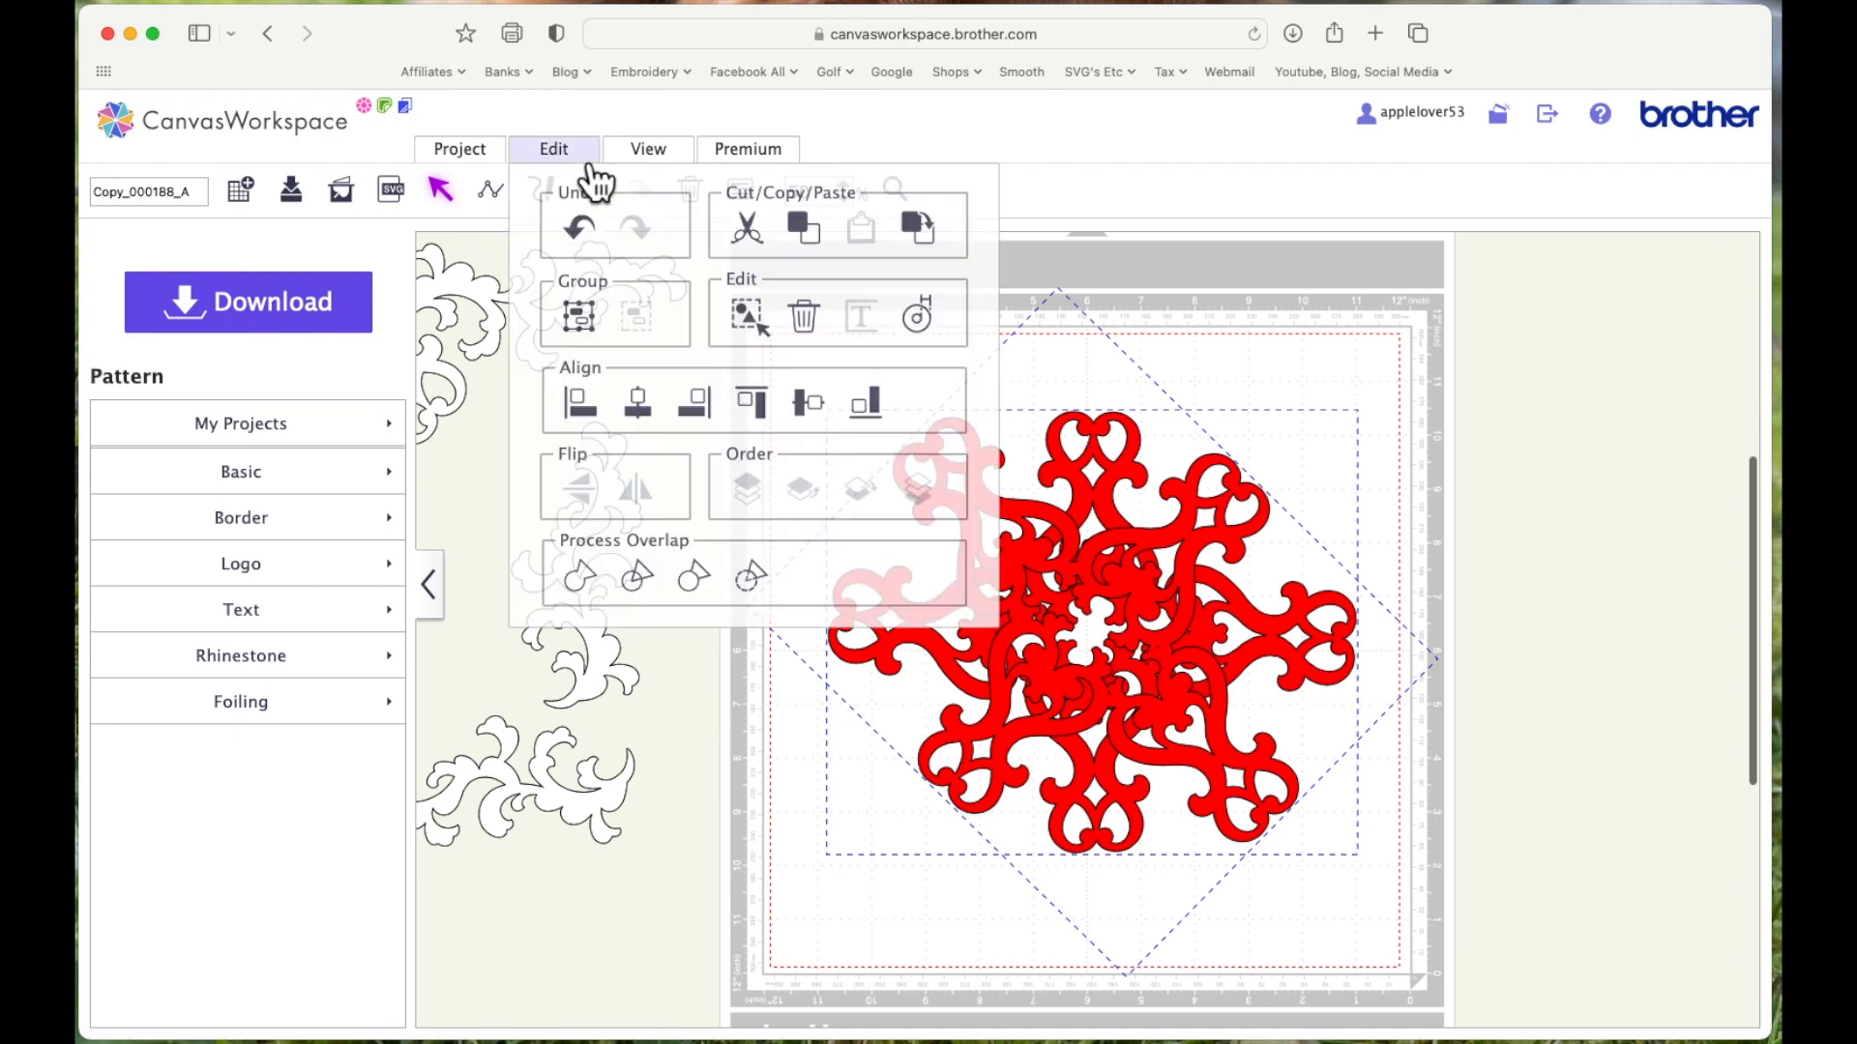
pyautogui.click(577, 581)
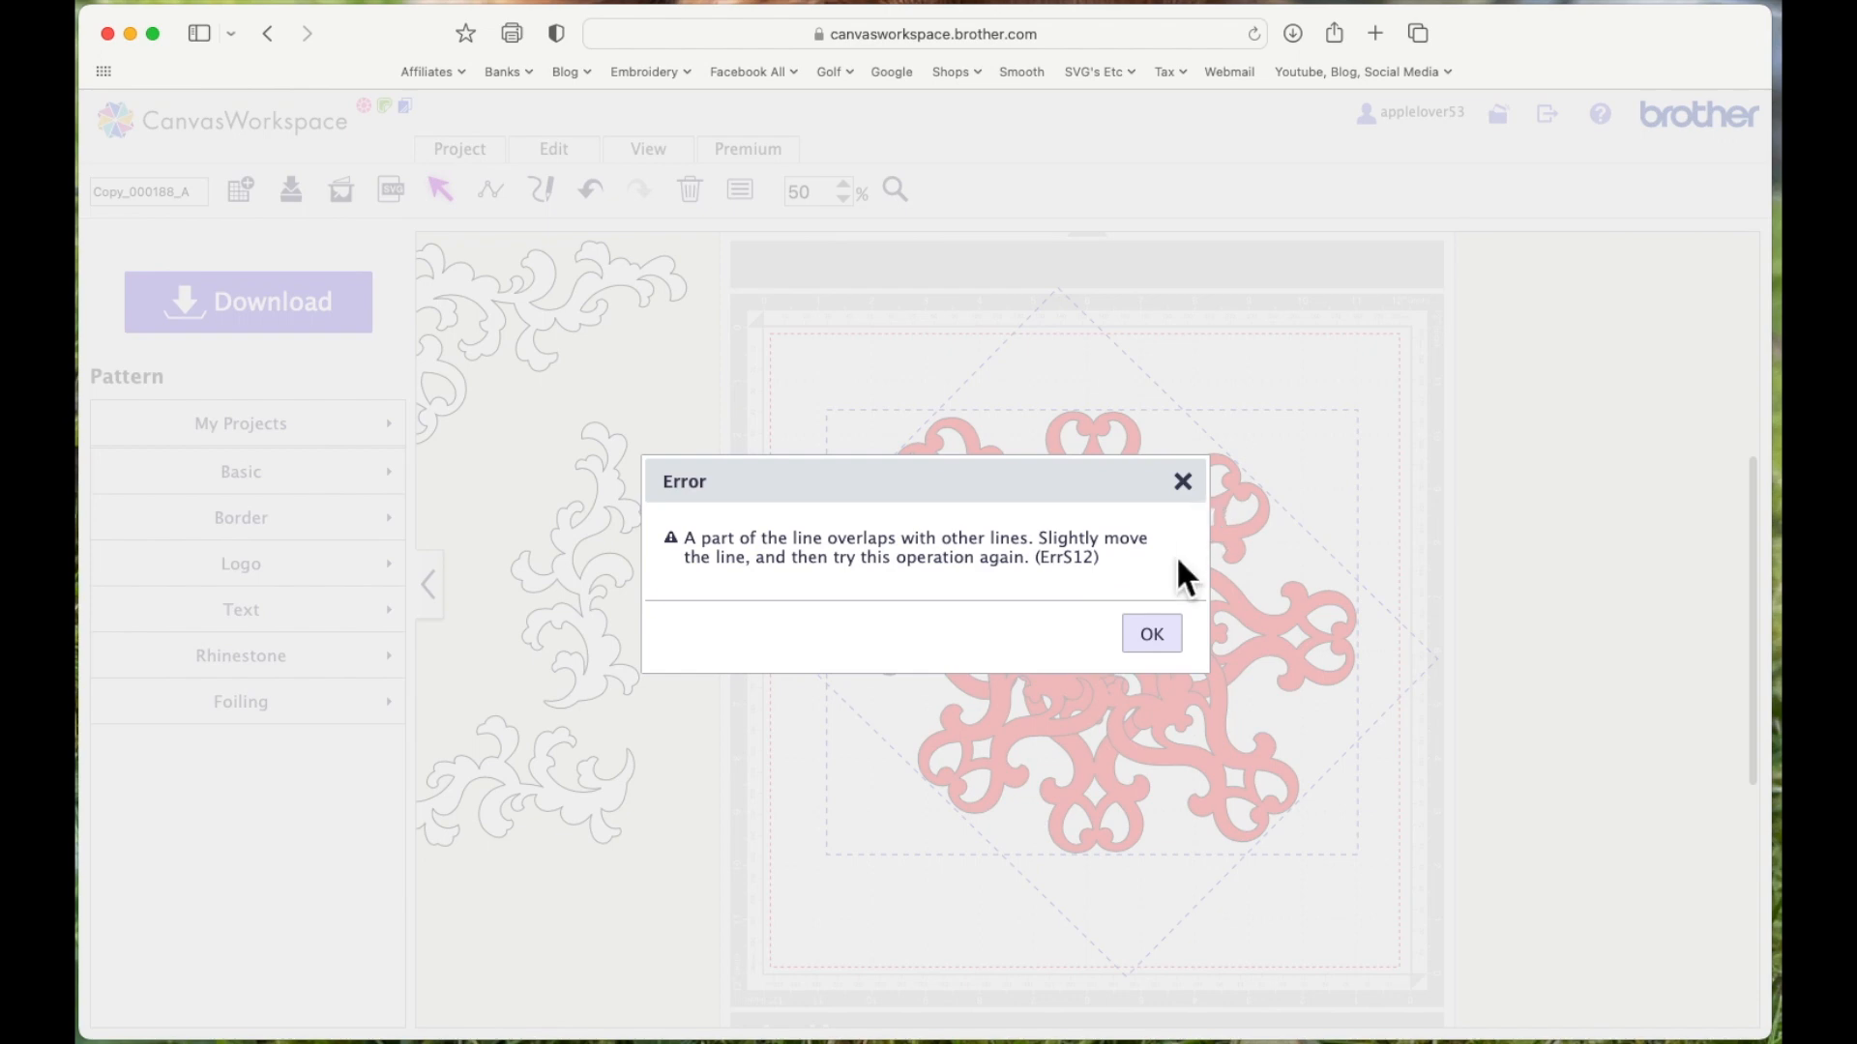
pyautogui.click(1151, 635)
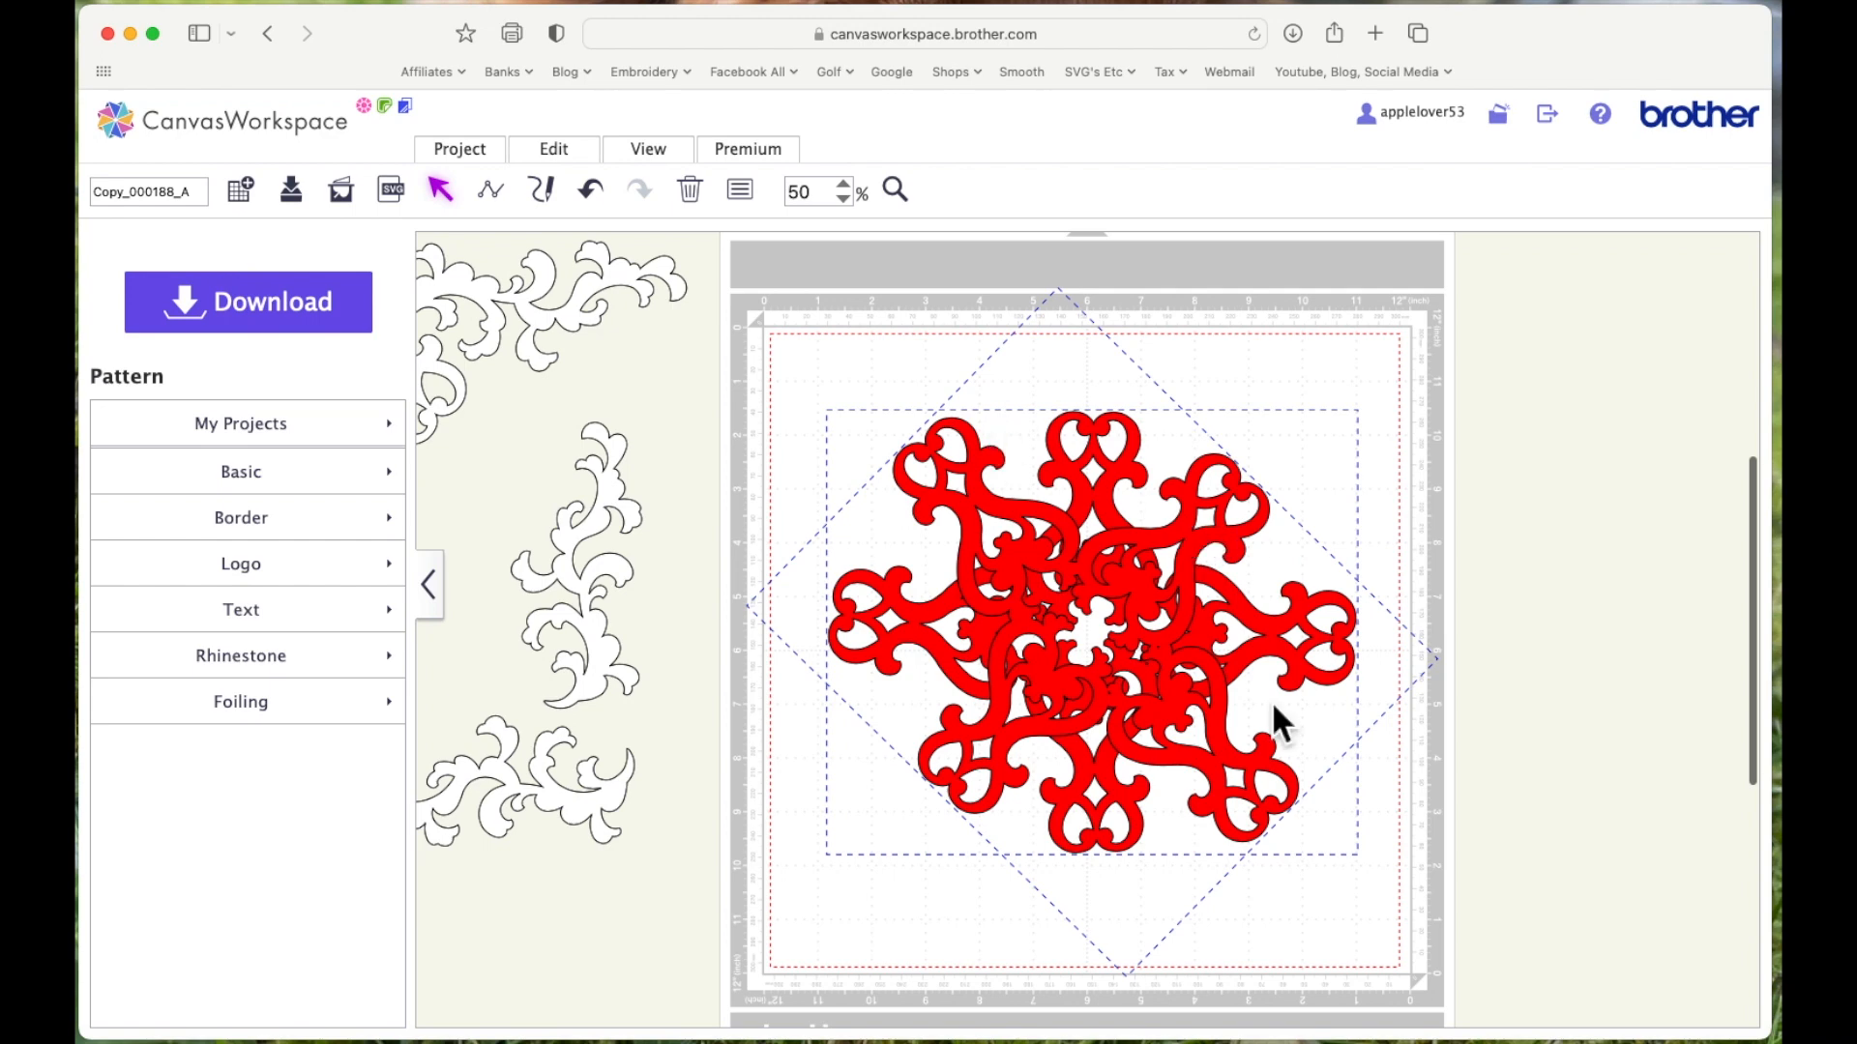
# Group the two crosses and enlarge the group to about 12.58 by 15.03 inches
pyautogui.rightClick(1173, 553)
pyautogui.click(1224, 619)
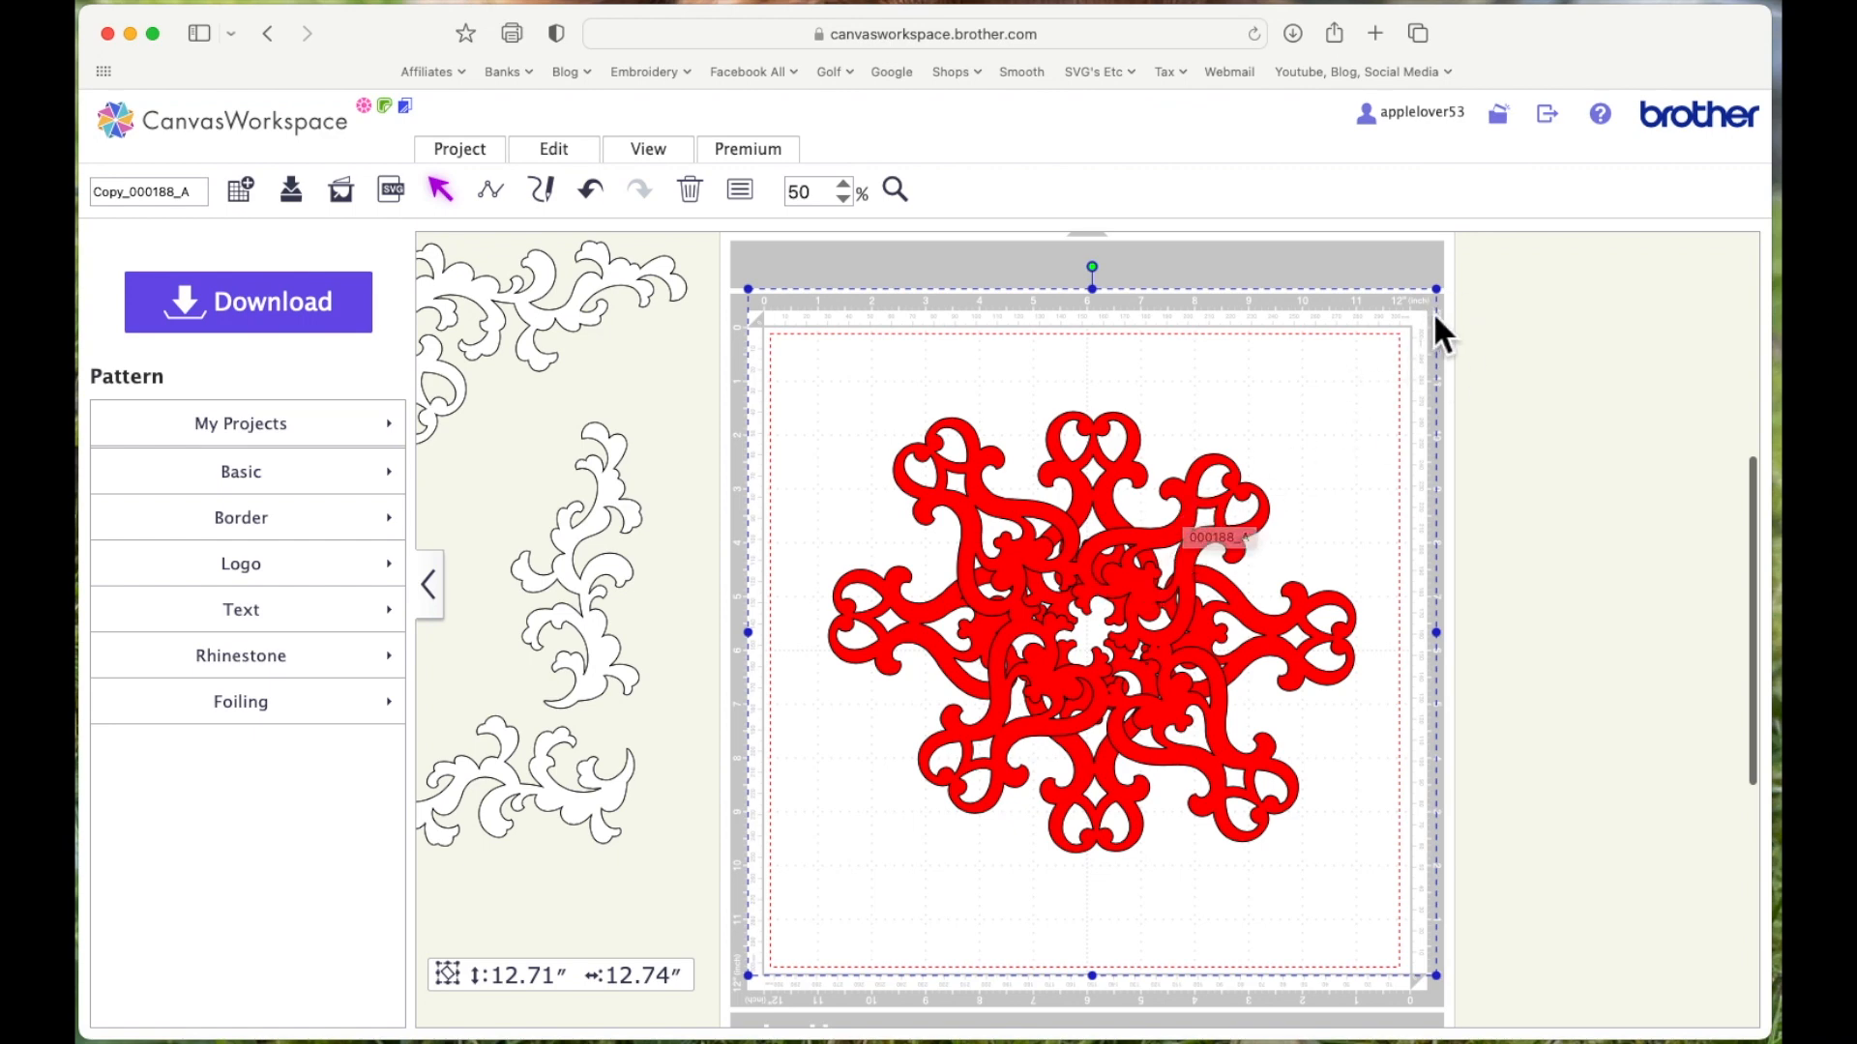
pyautogui.moveTo(1455, 300); pyautogui.dragTo(1625, 174)
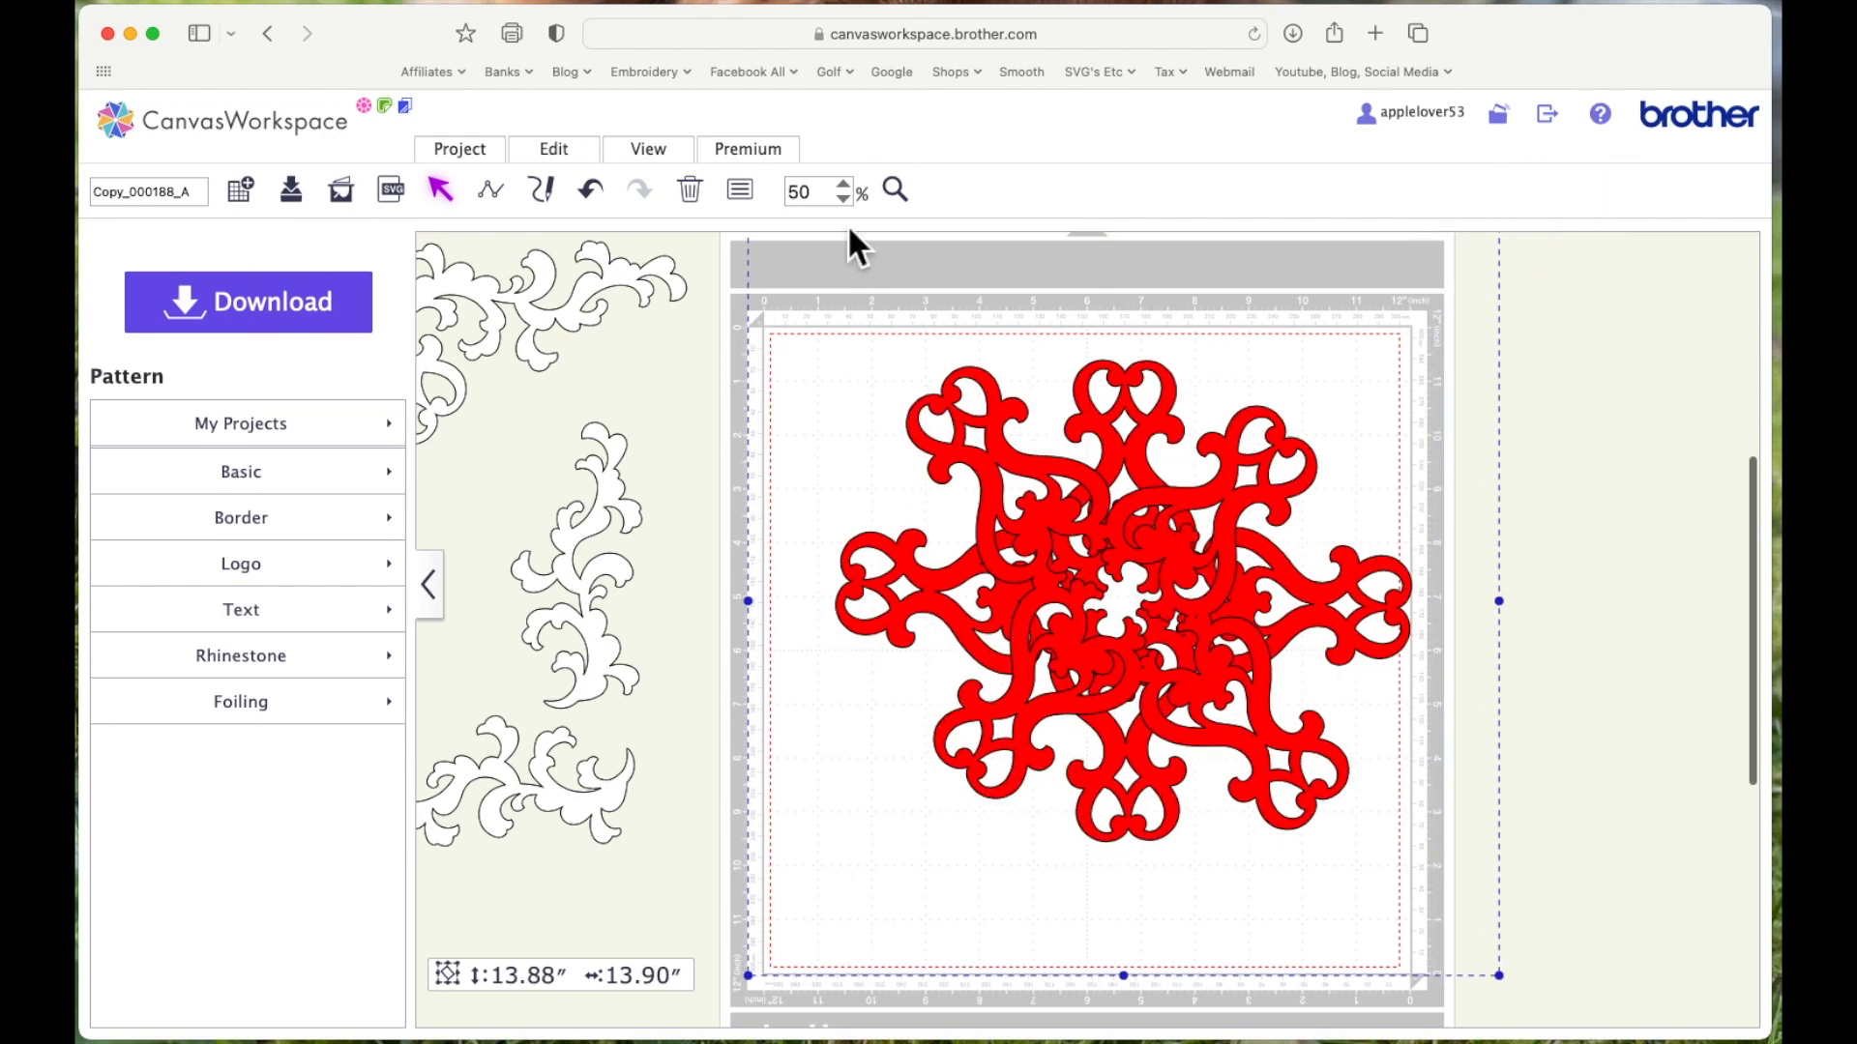
pyautogui.click(843, 197)
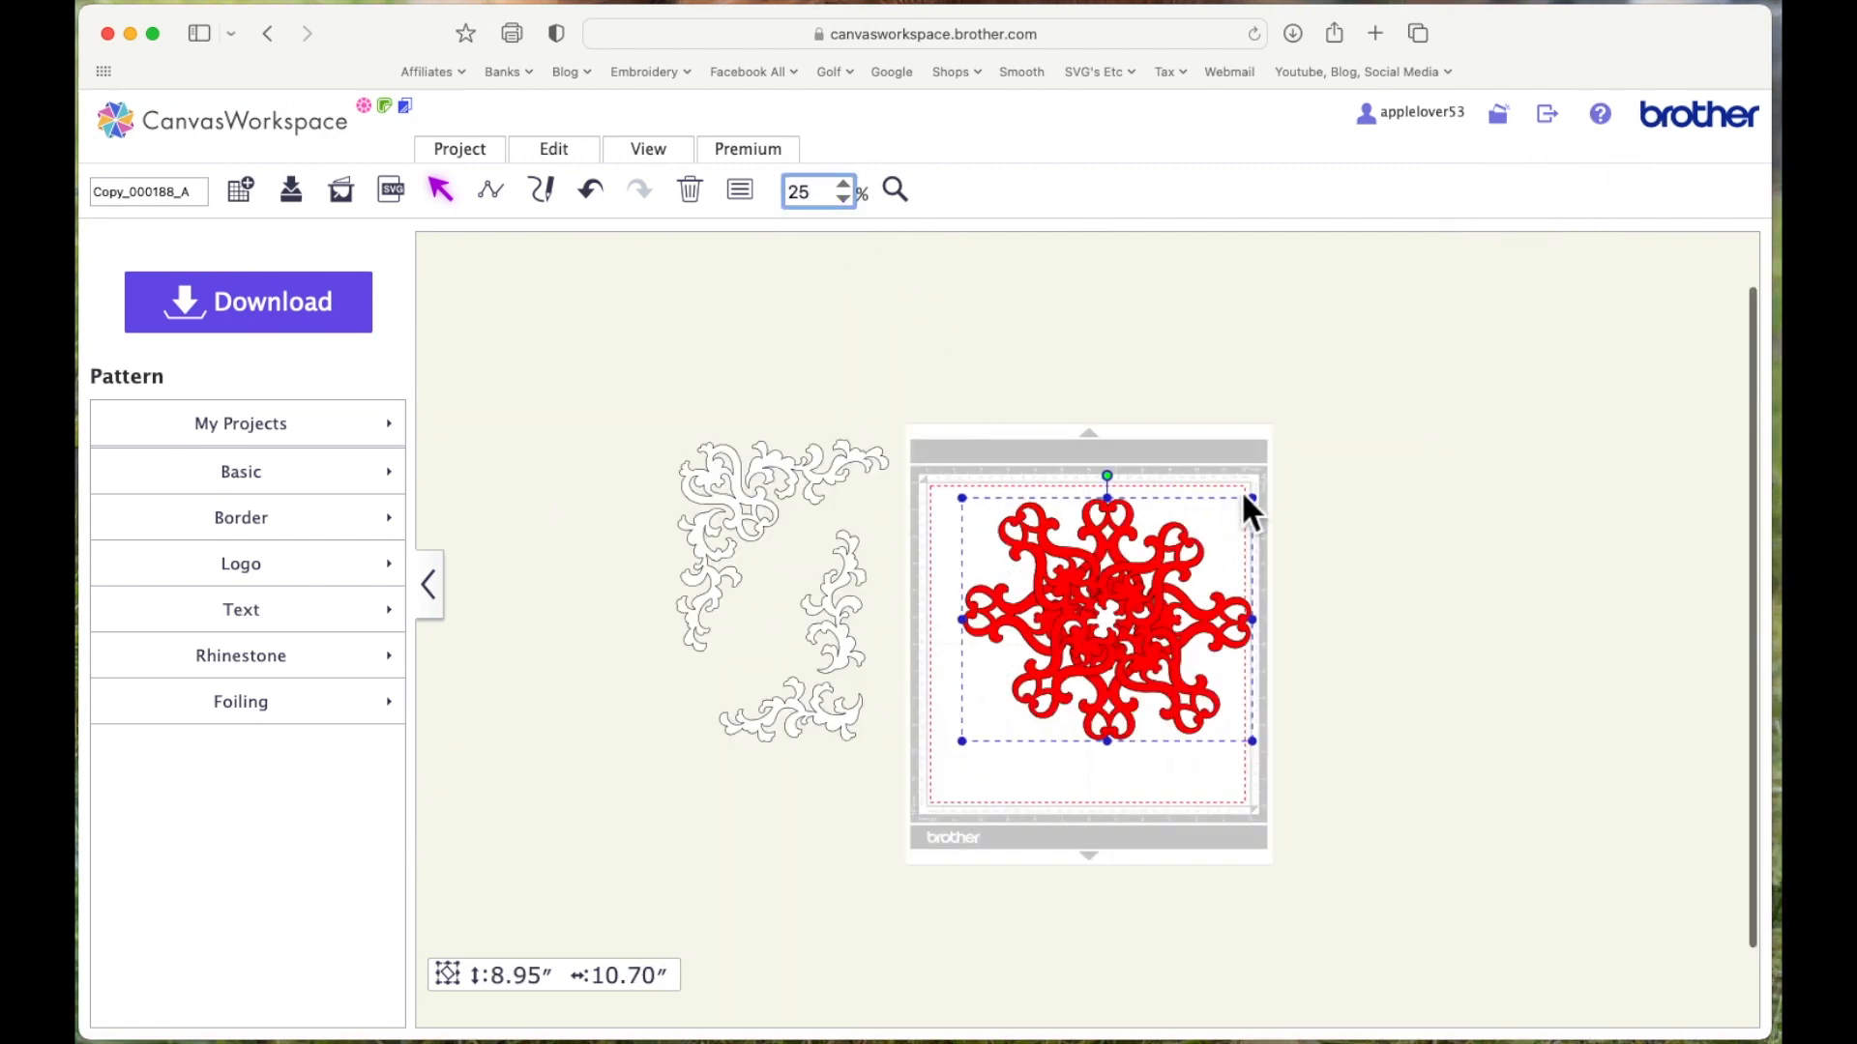
pyautogui.moveTo(1254, 500); pyautogui.dragTo(1375, 397)
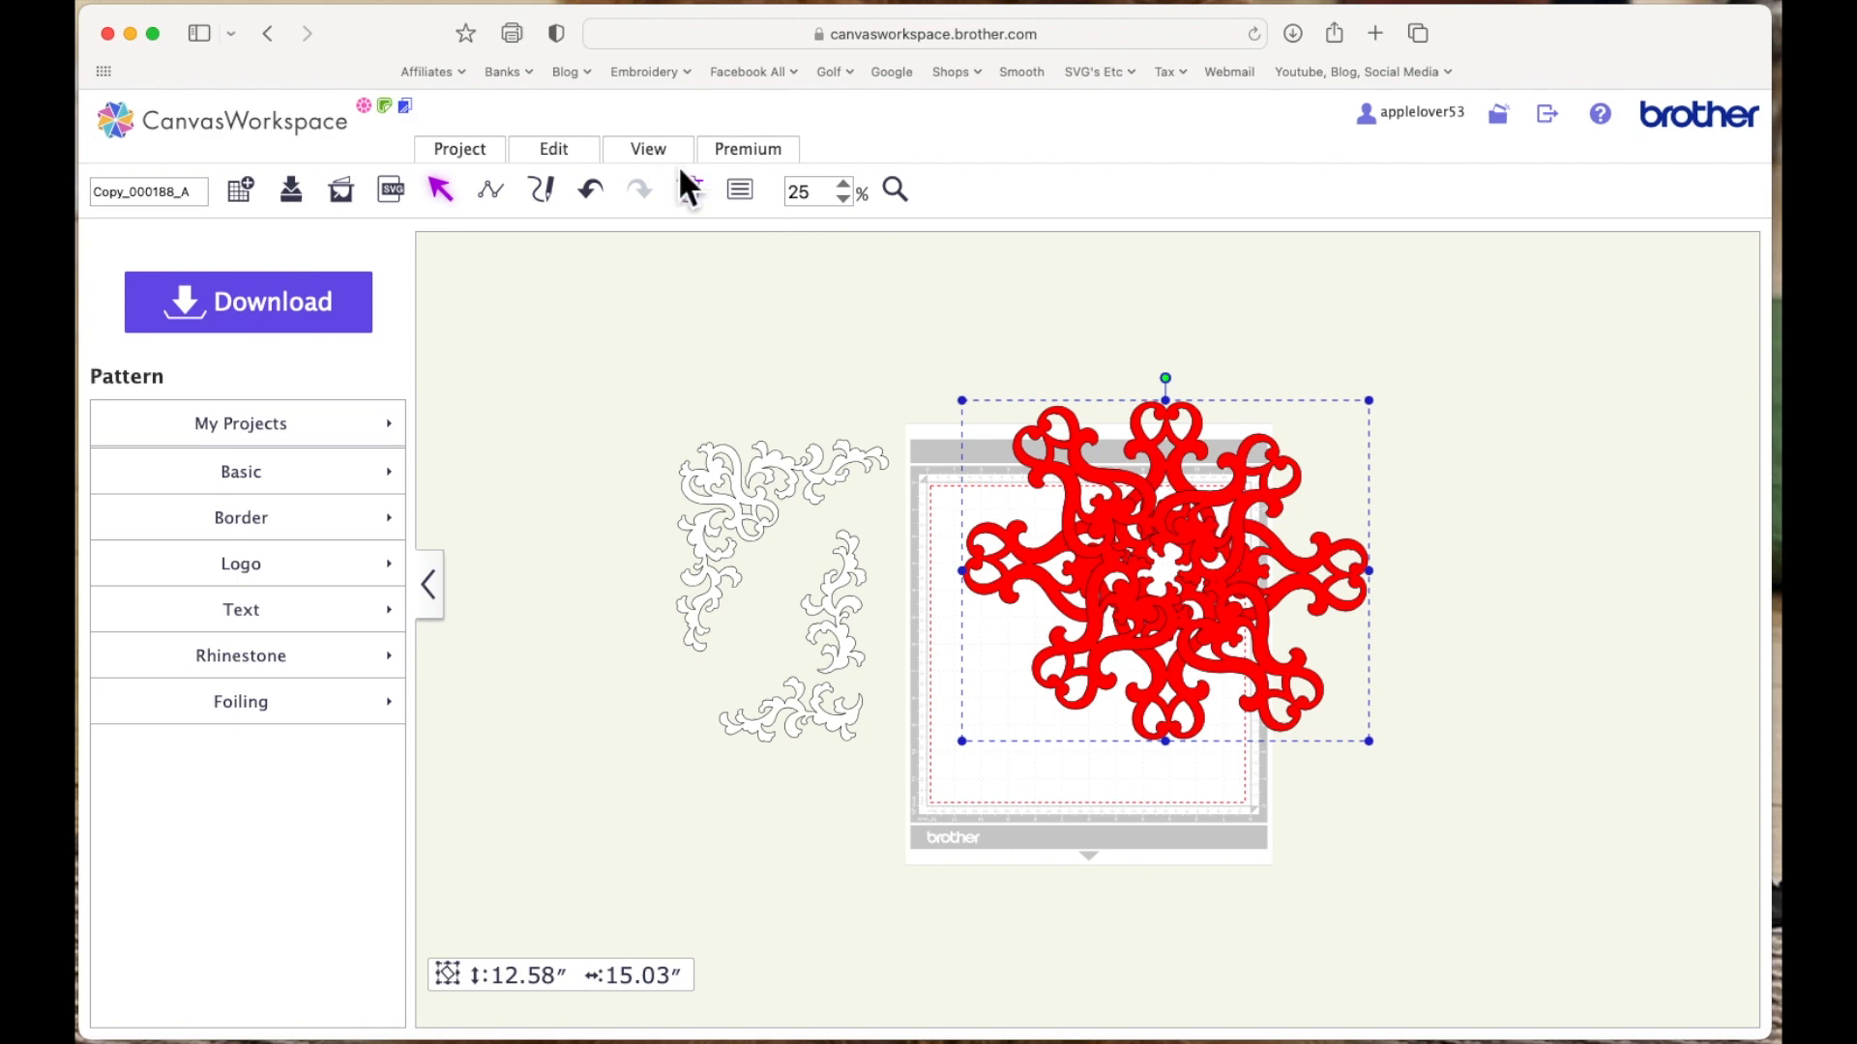
# Weld the enlarged group of crosses into a single snowflake shape
pyautogui.click(564, 158)
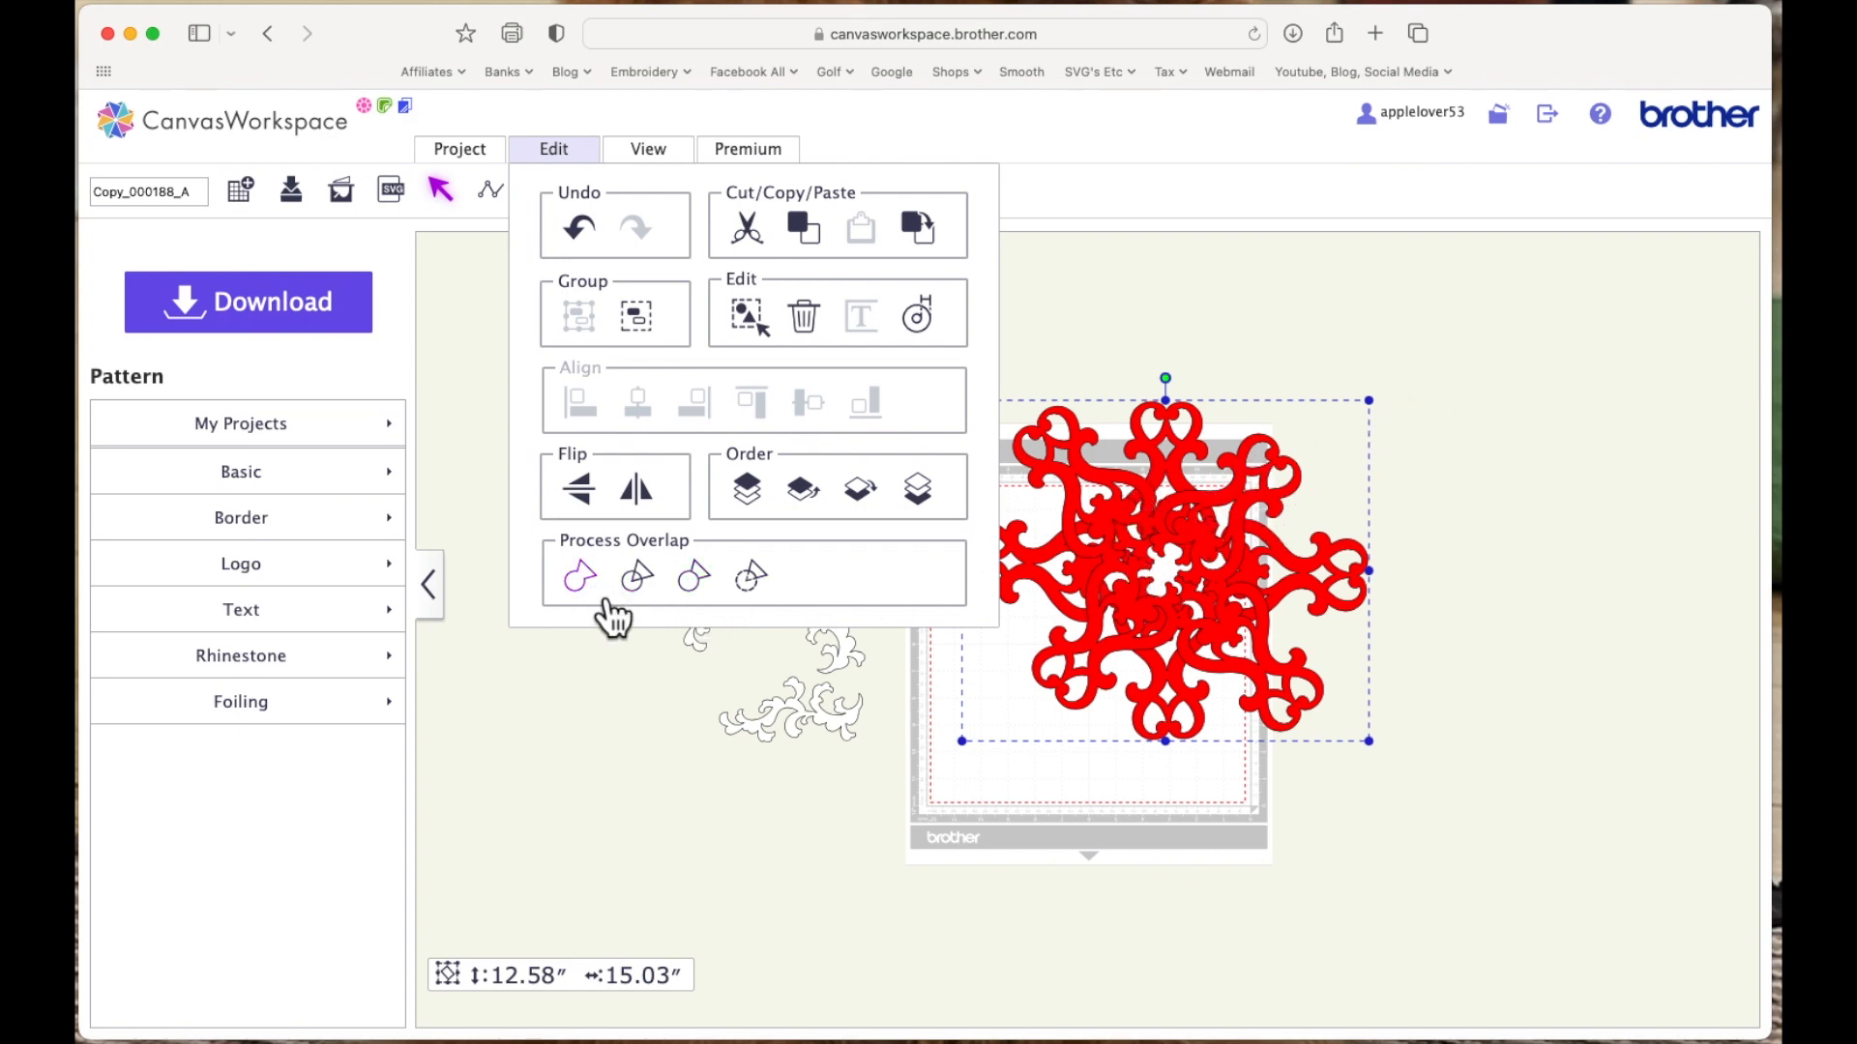
pyautogui.click(580, 577)
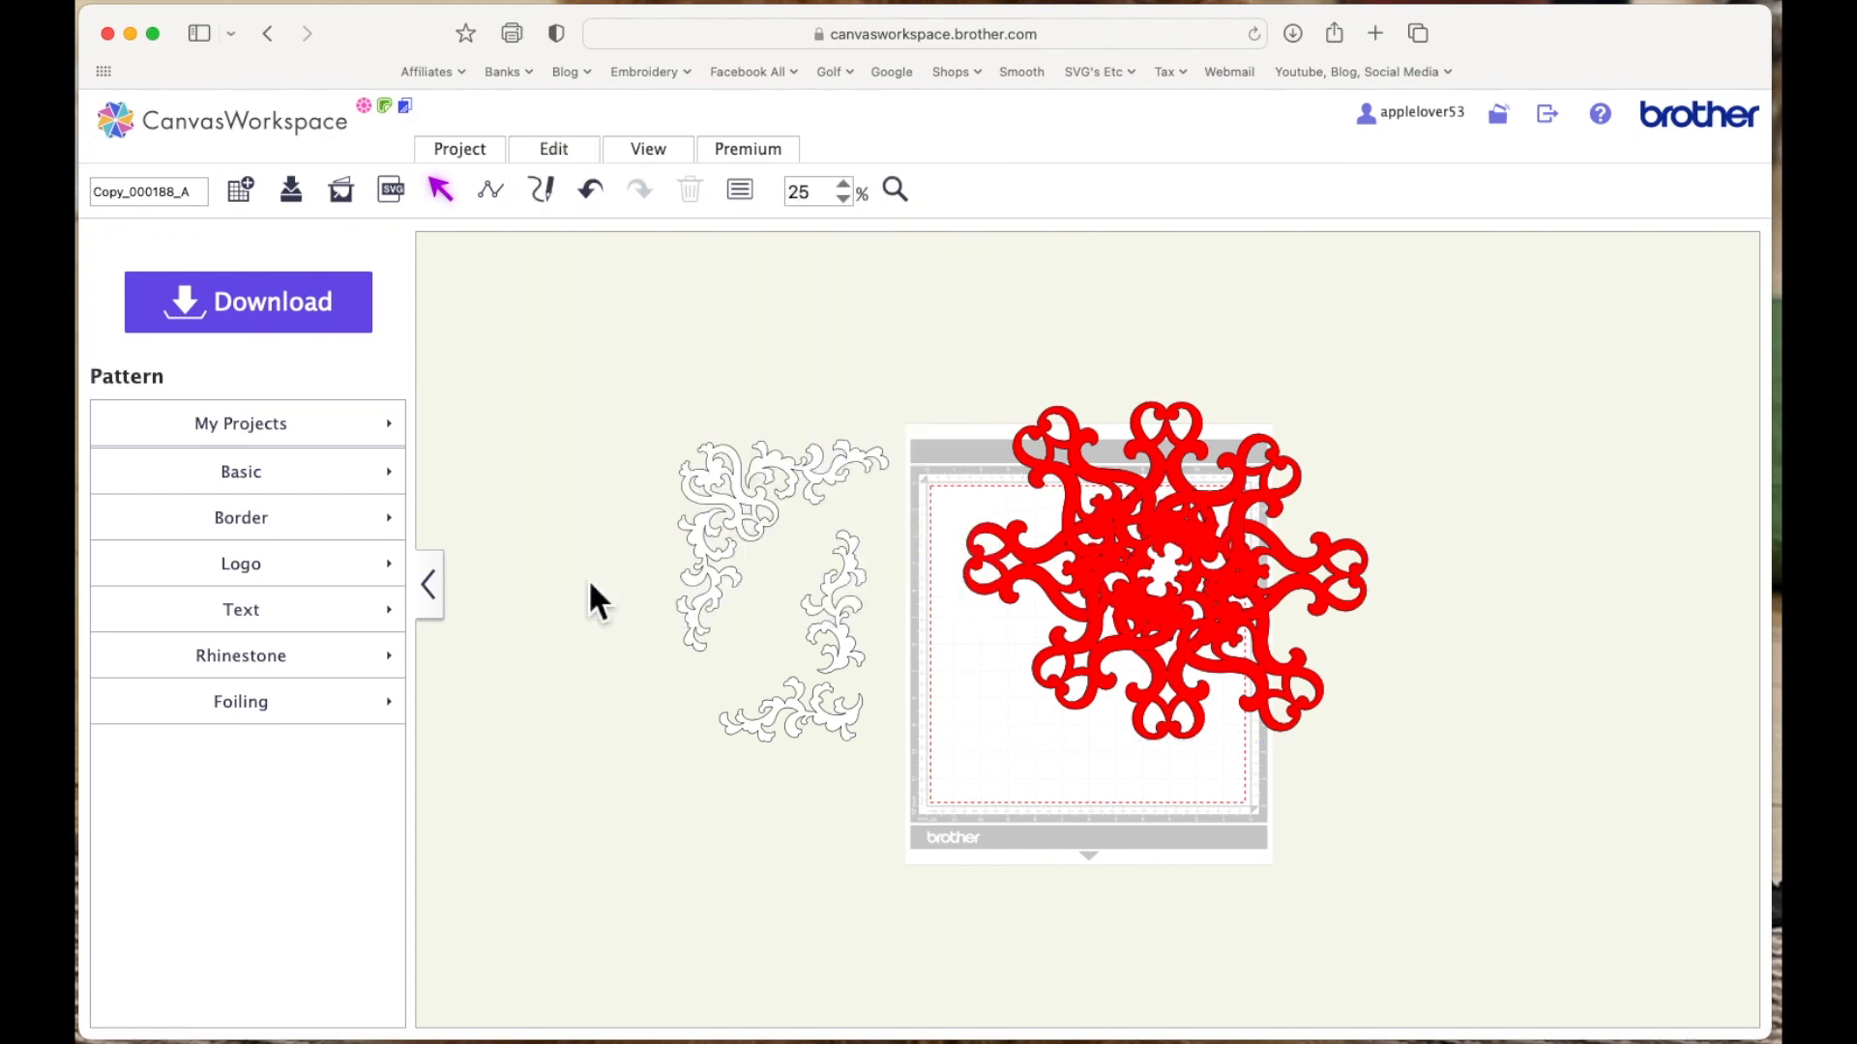
# Shrink the welded snowflake to about 9.54 by 11.40 inches and center it within the mat's cutting area
pyautogui.moveTo(1206, 551); pyautogui.dragTo(1156, 609)
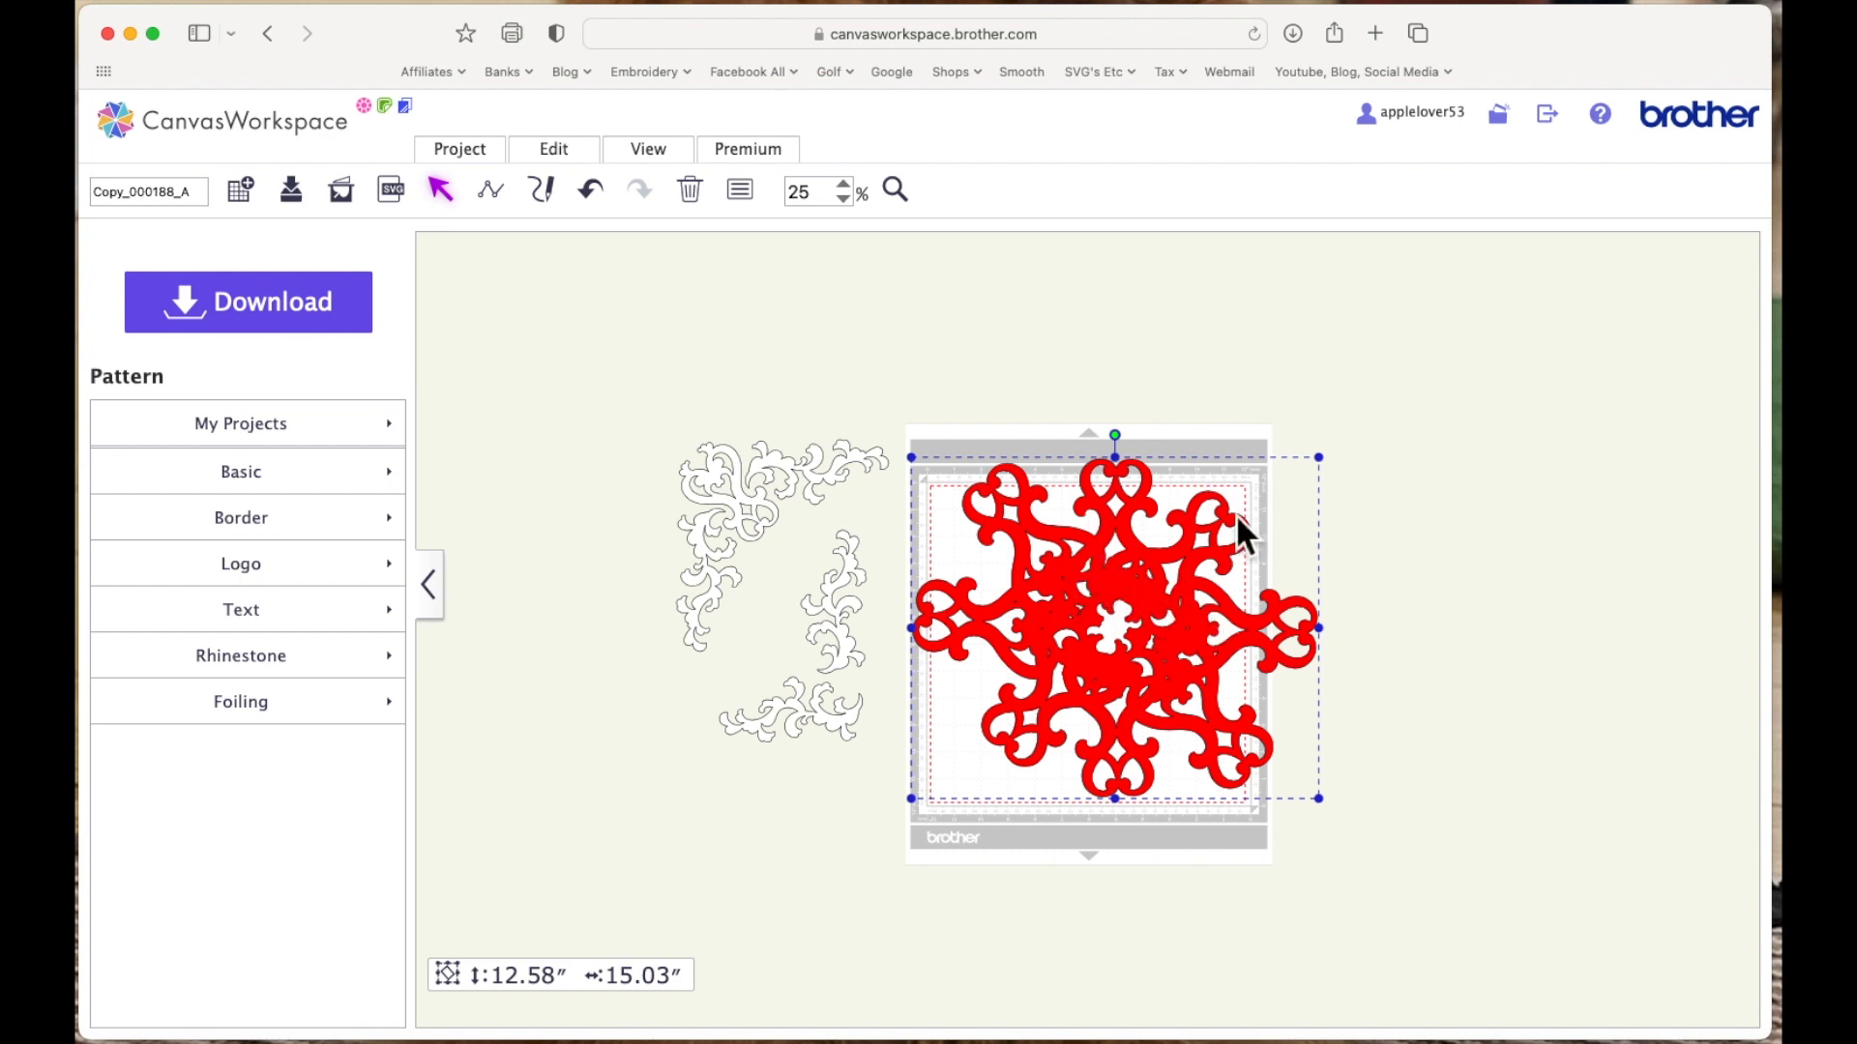
pyautogui.moveTo(1320, 459); pyautogui.dragTo(1222, 584)
pyautogui.moveTo(1086, 660); pyautogui.dragTo(1109, 621)
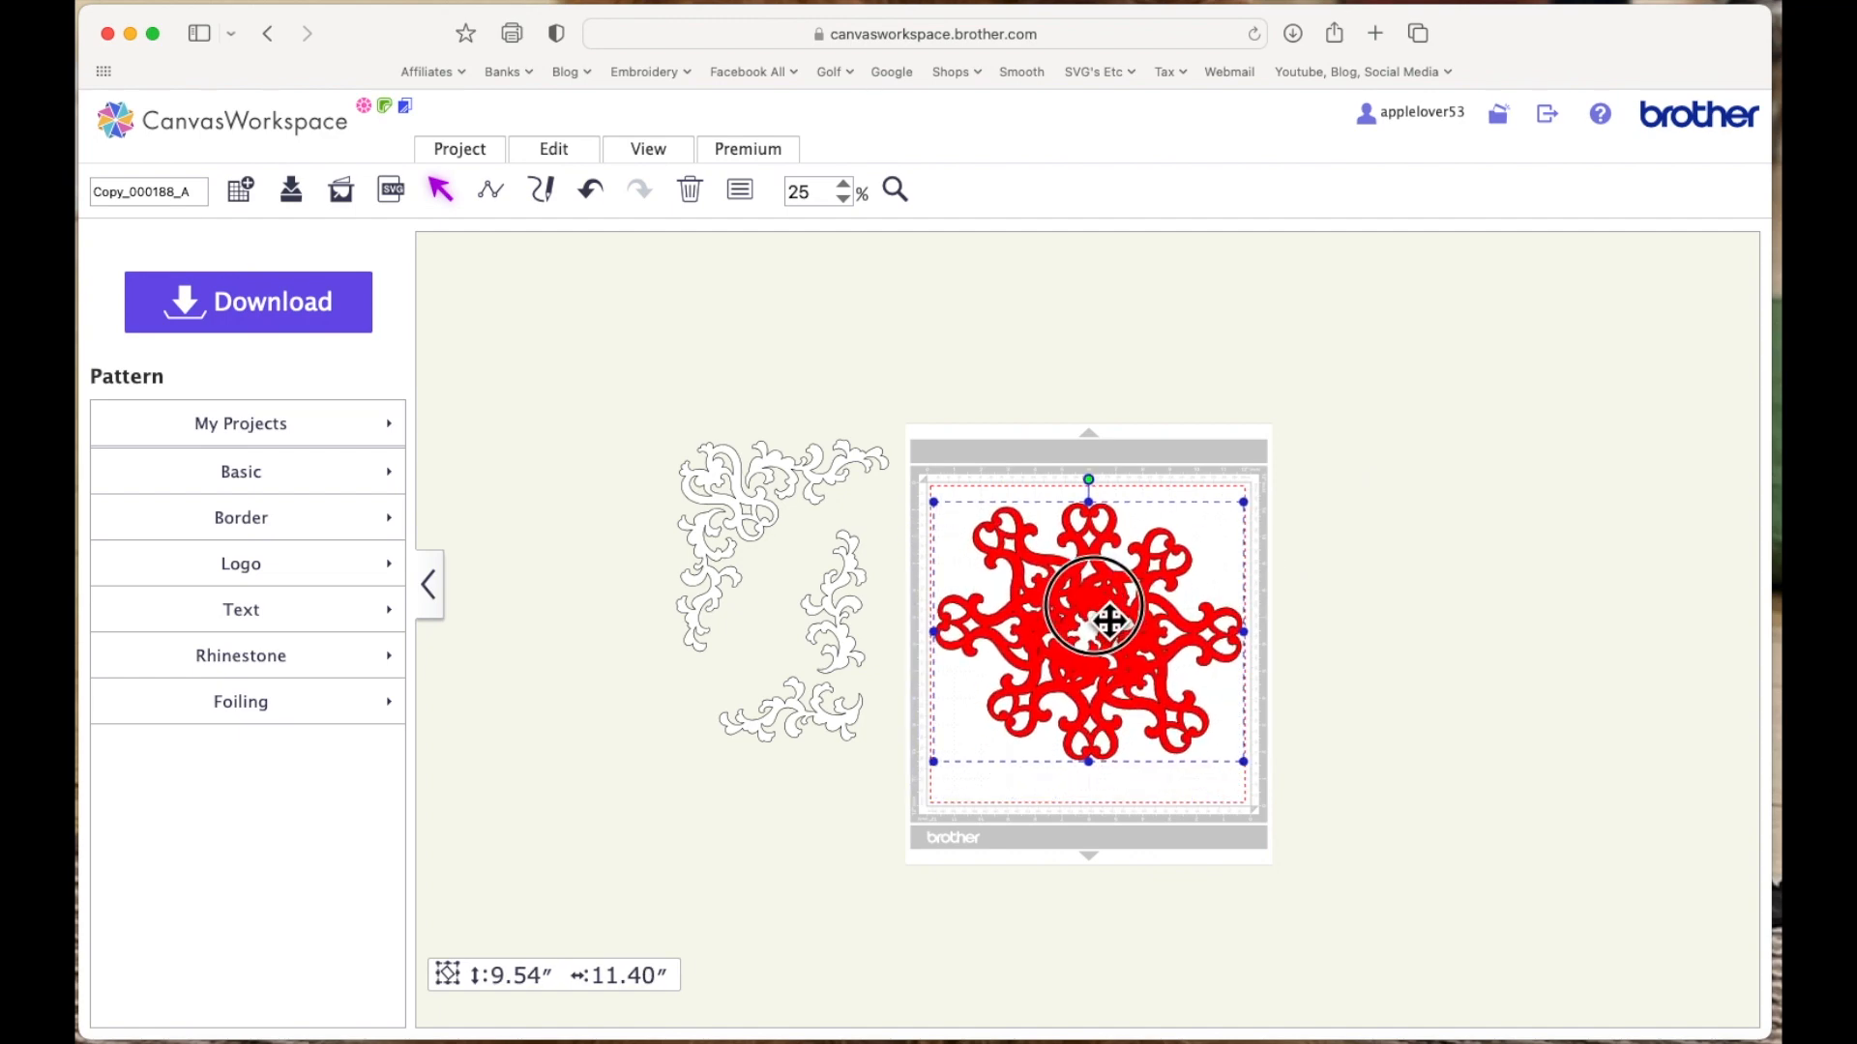
pyautogui.click(843, 183)
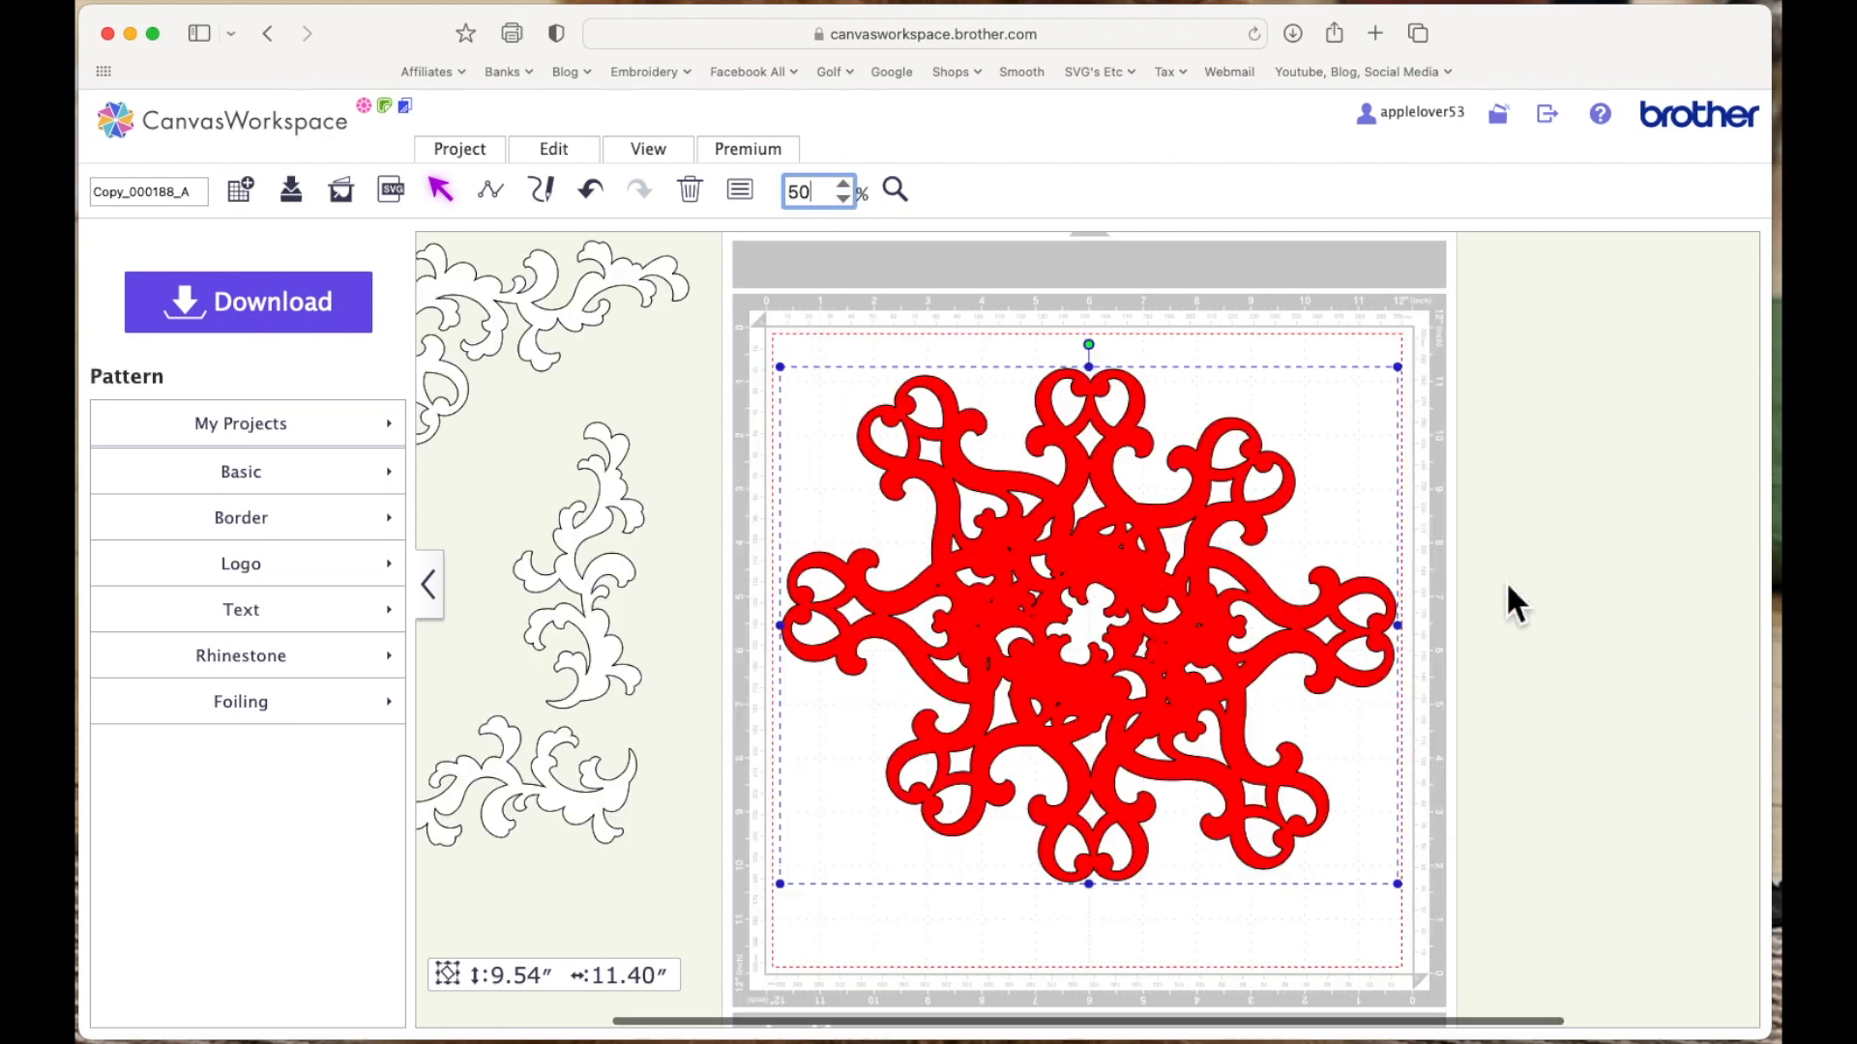
pyautogui.click(1514, 605)
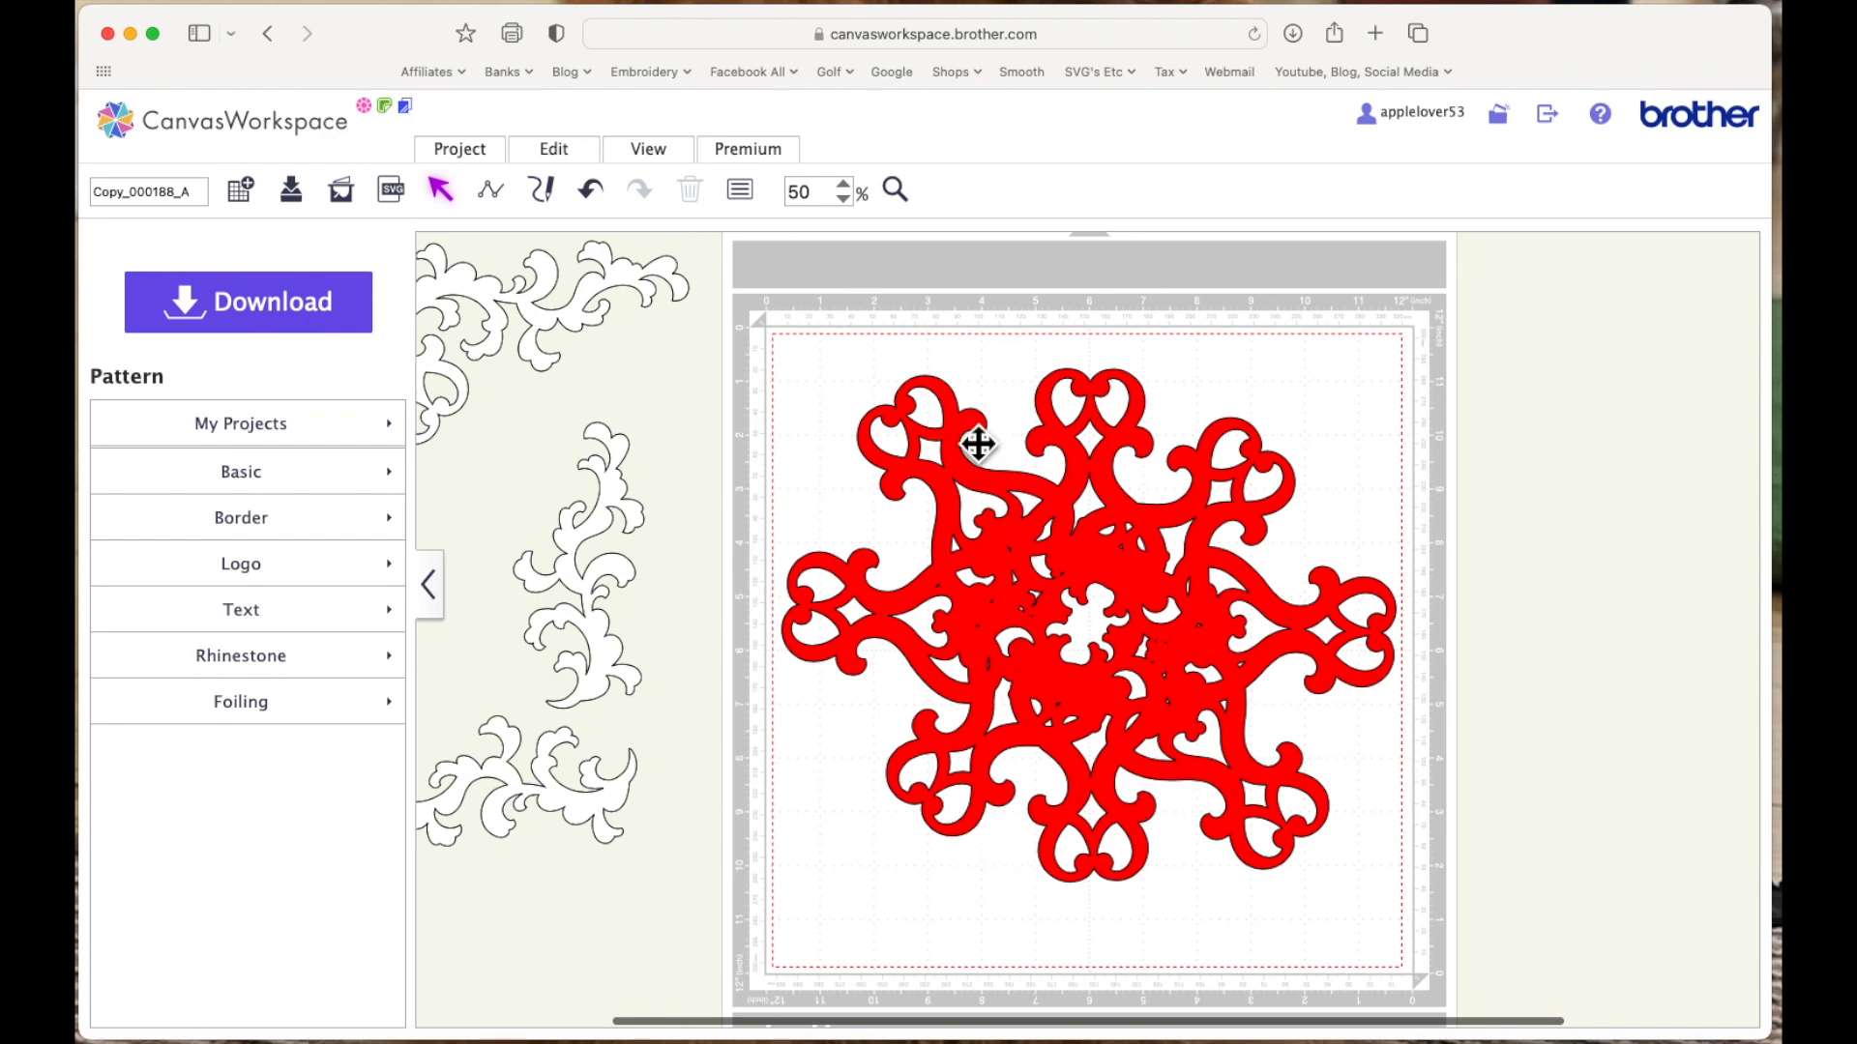
# Add a basic circle, 3.94 inches across, and place it over the center of the snowflake
pyautogui.click(269, 501)
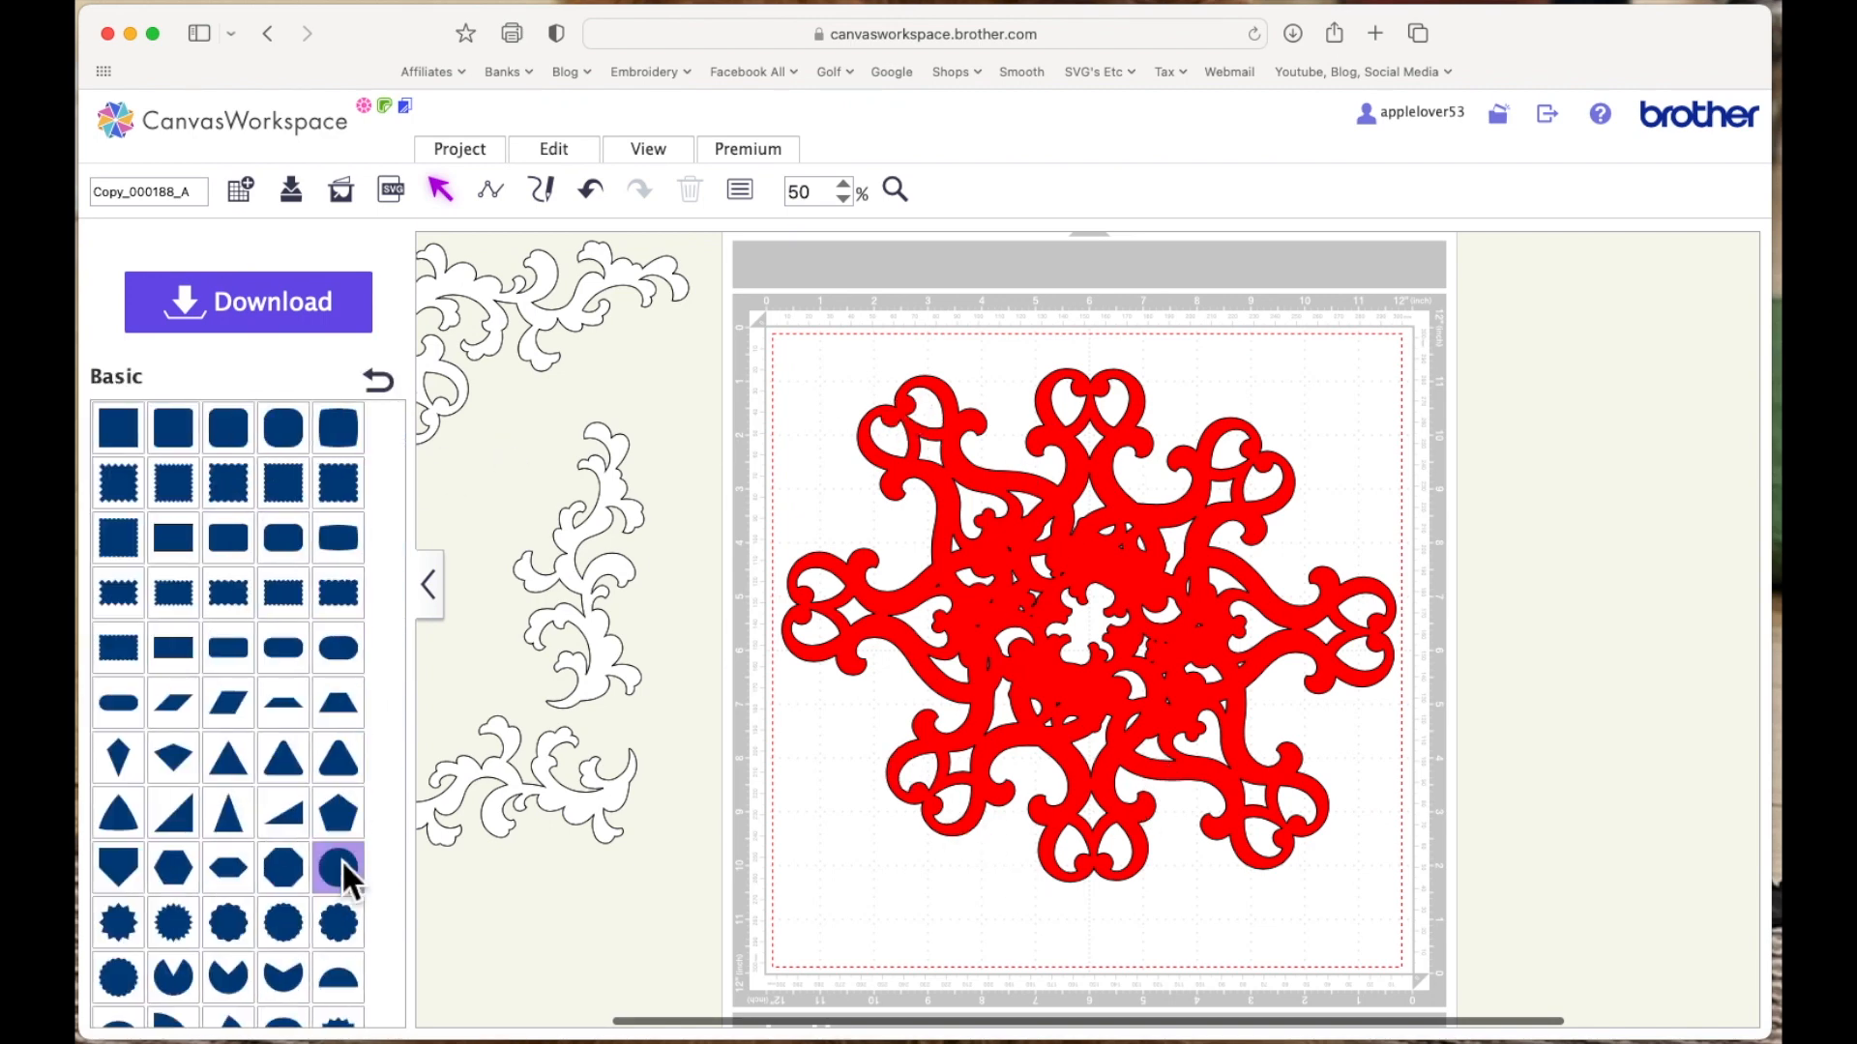
pyautogui.moveTo(336, 869); pyautogui.dragTo(1139, 664)
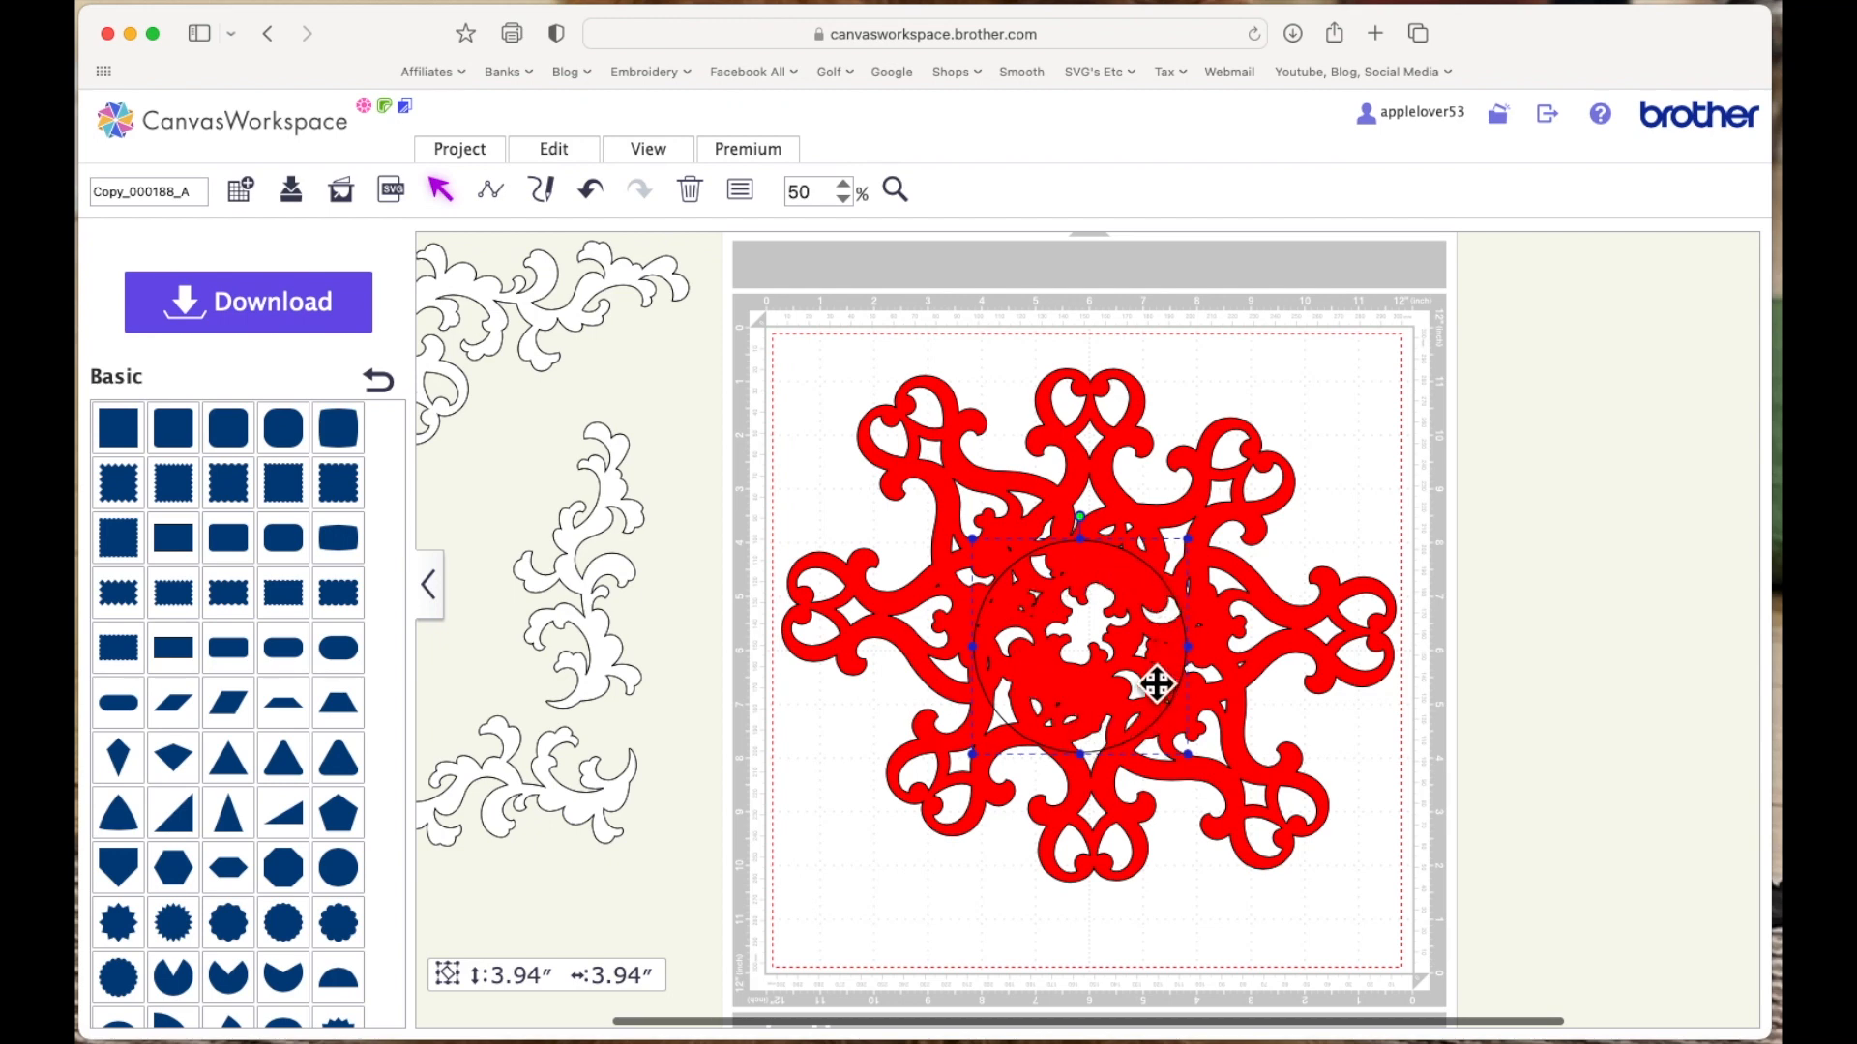
pyautogui.moveTo(1122, 696); pyautogui.dragTo(1134, 692)
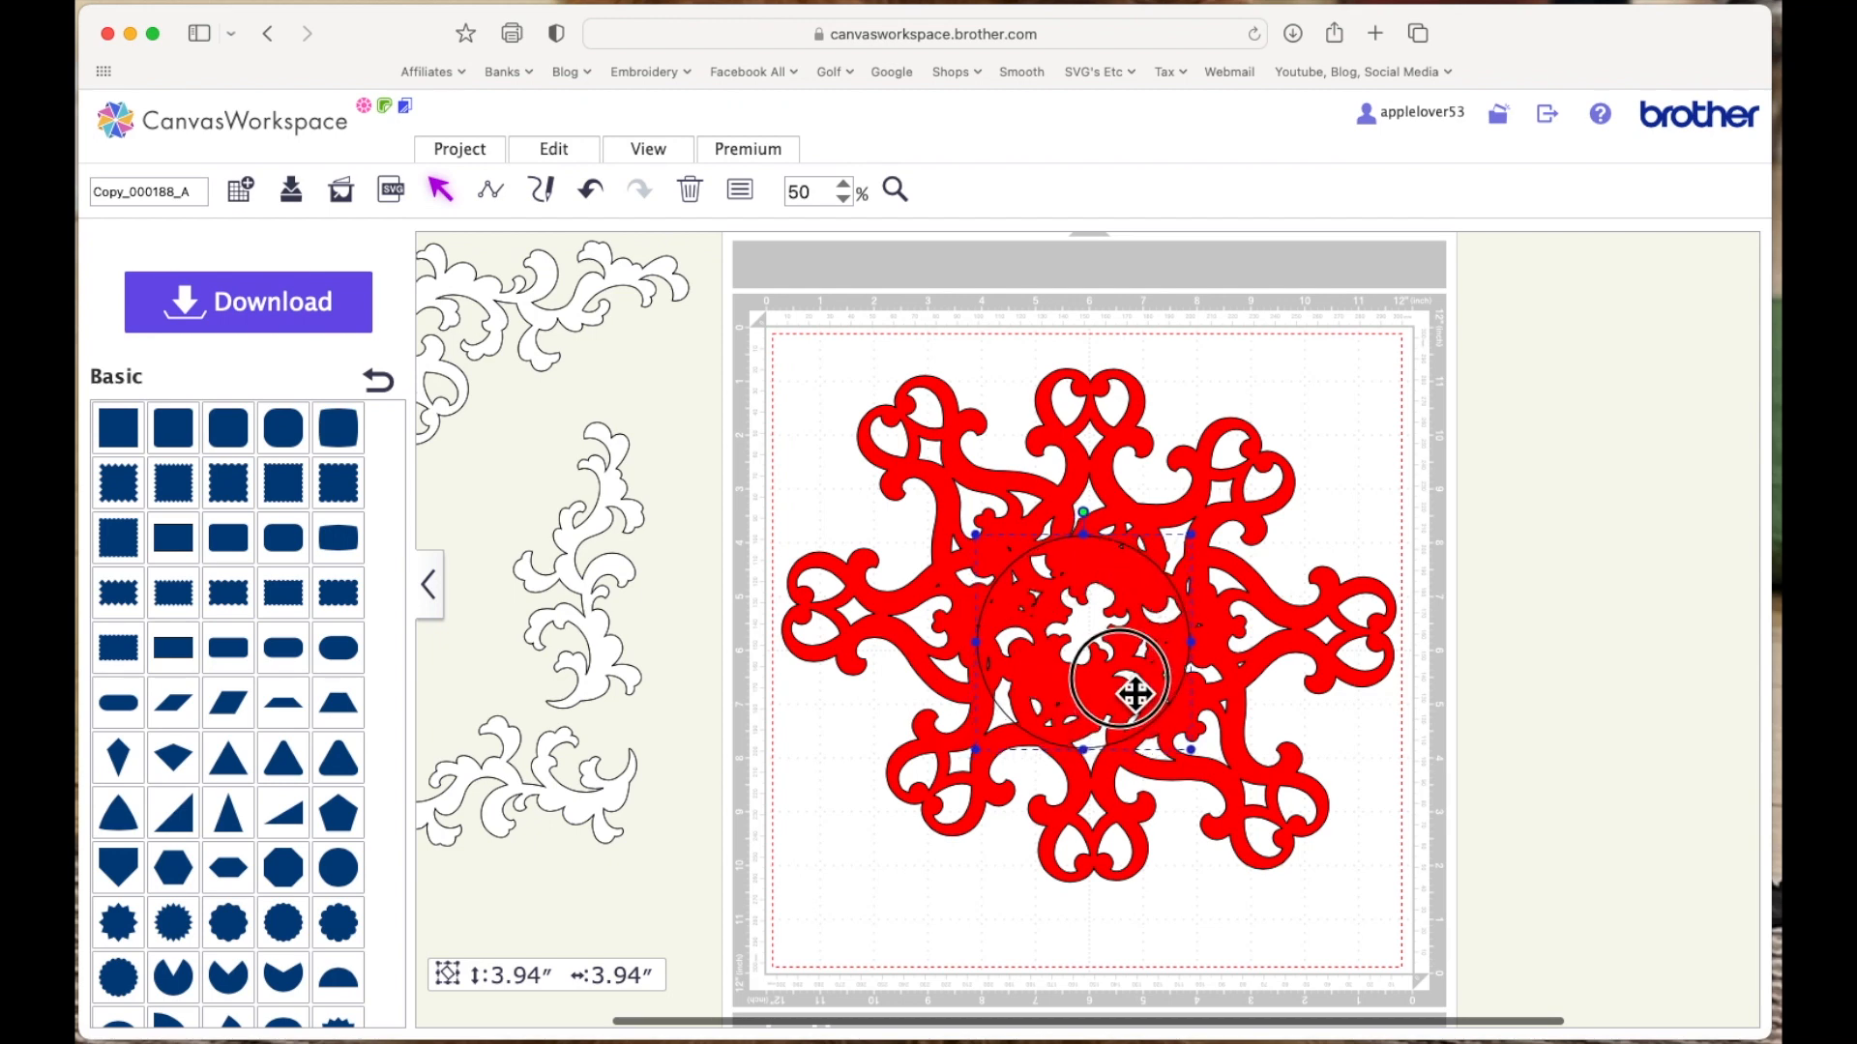
pyautogui.click(1221, 481)
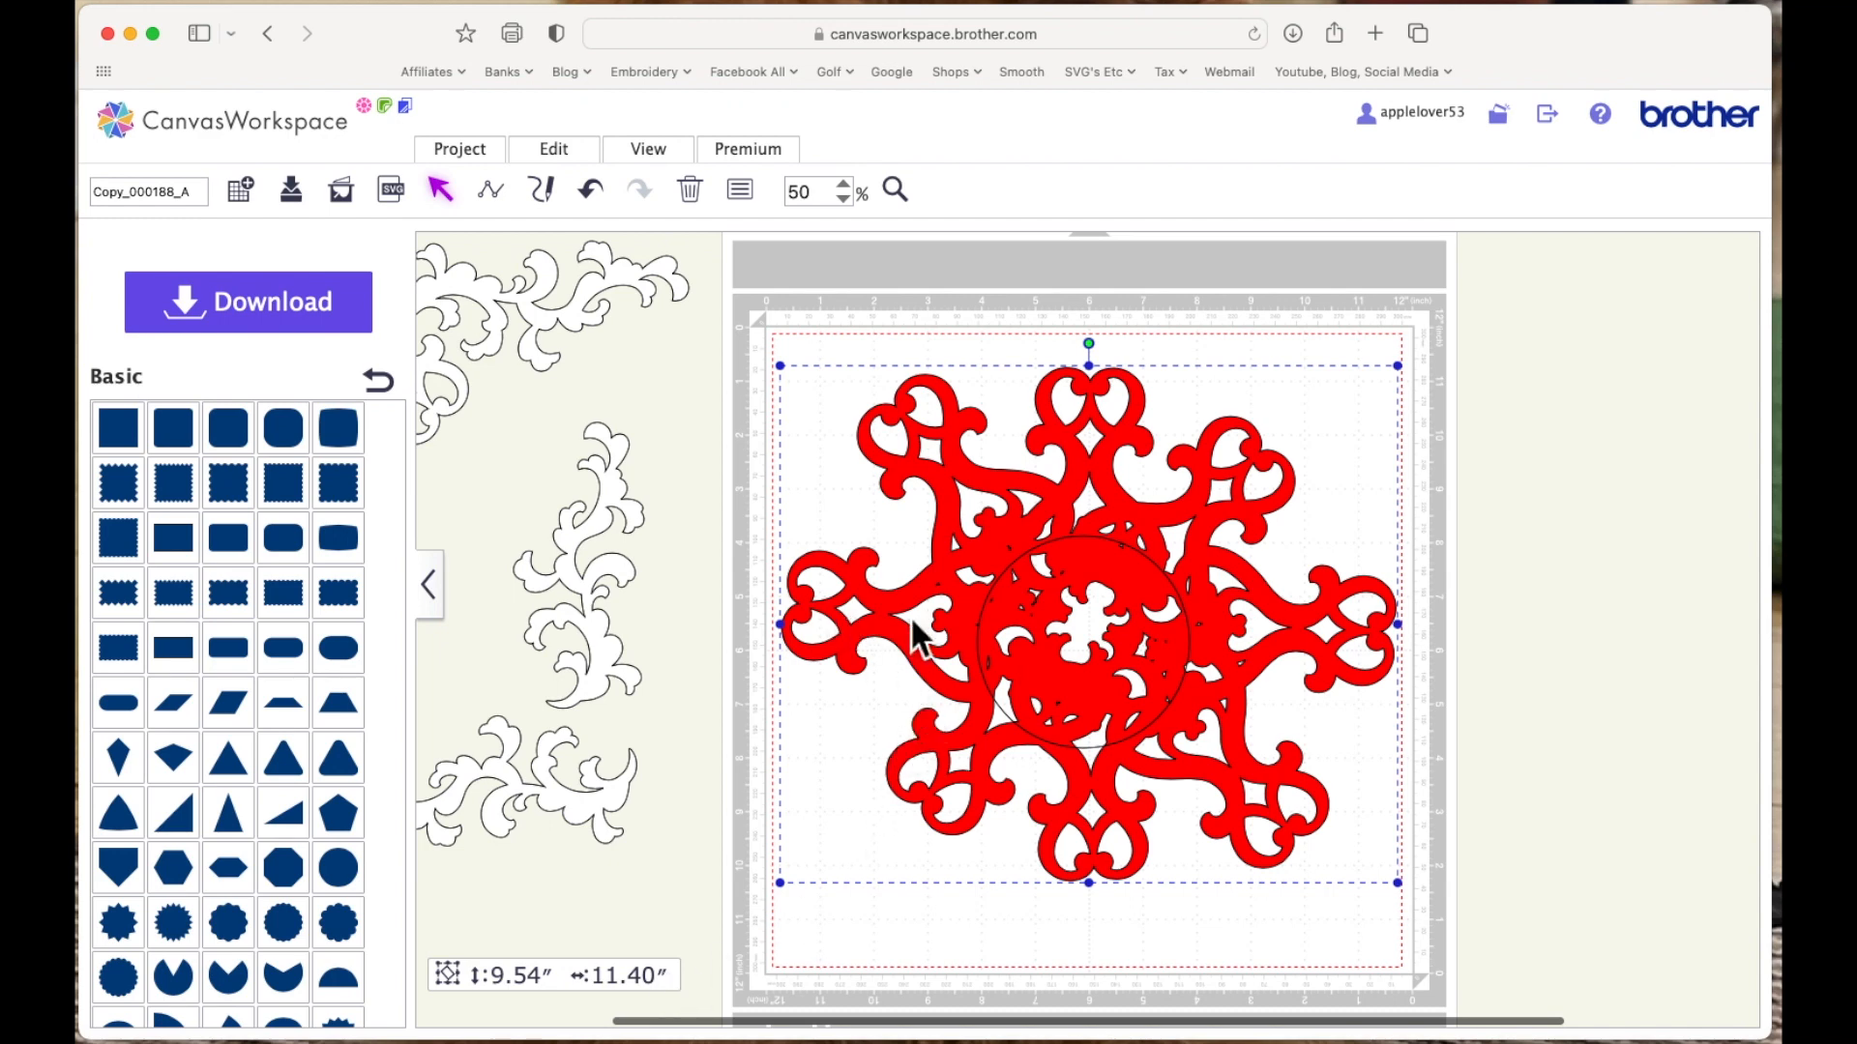
pyautogui.click(1565, 729)
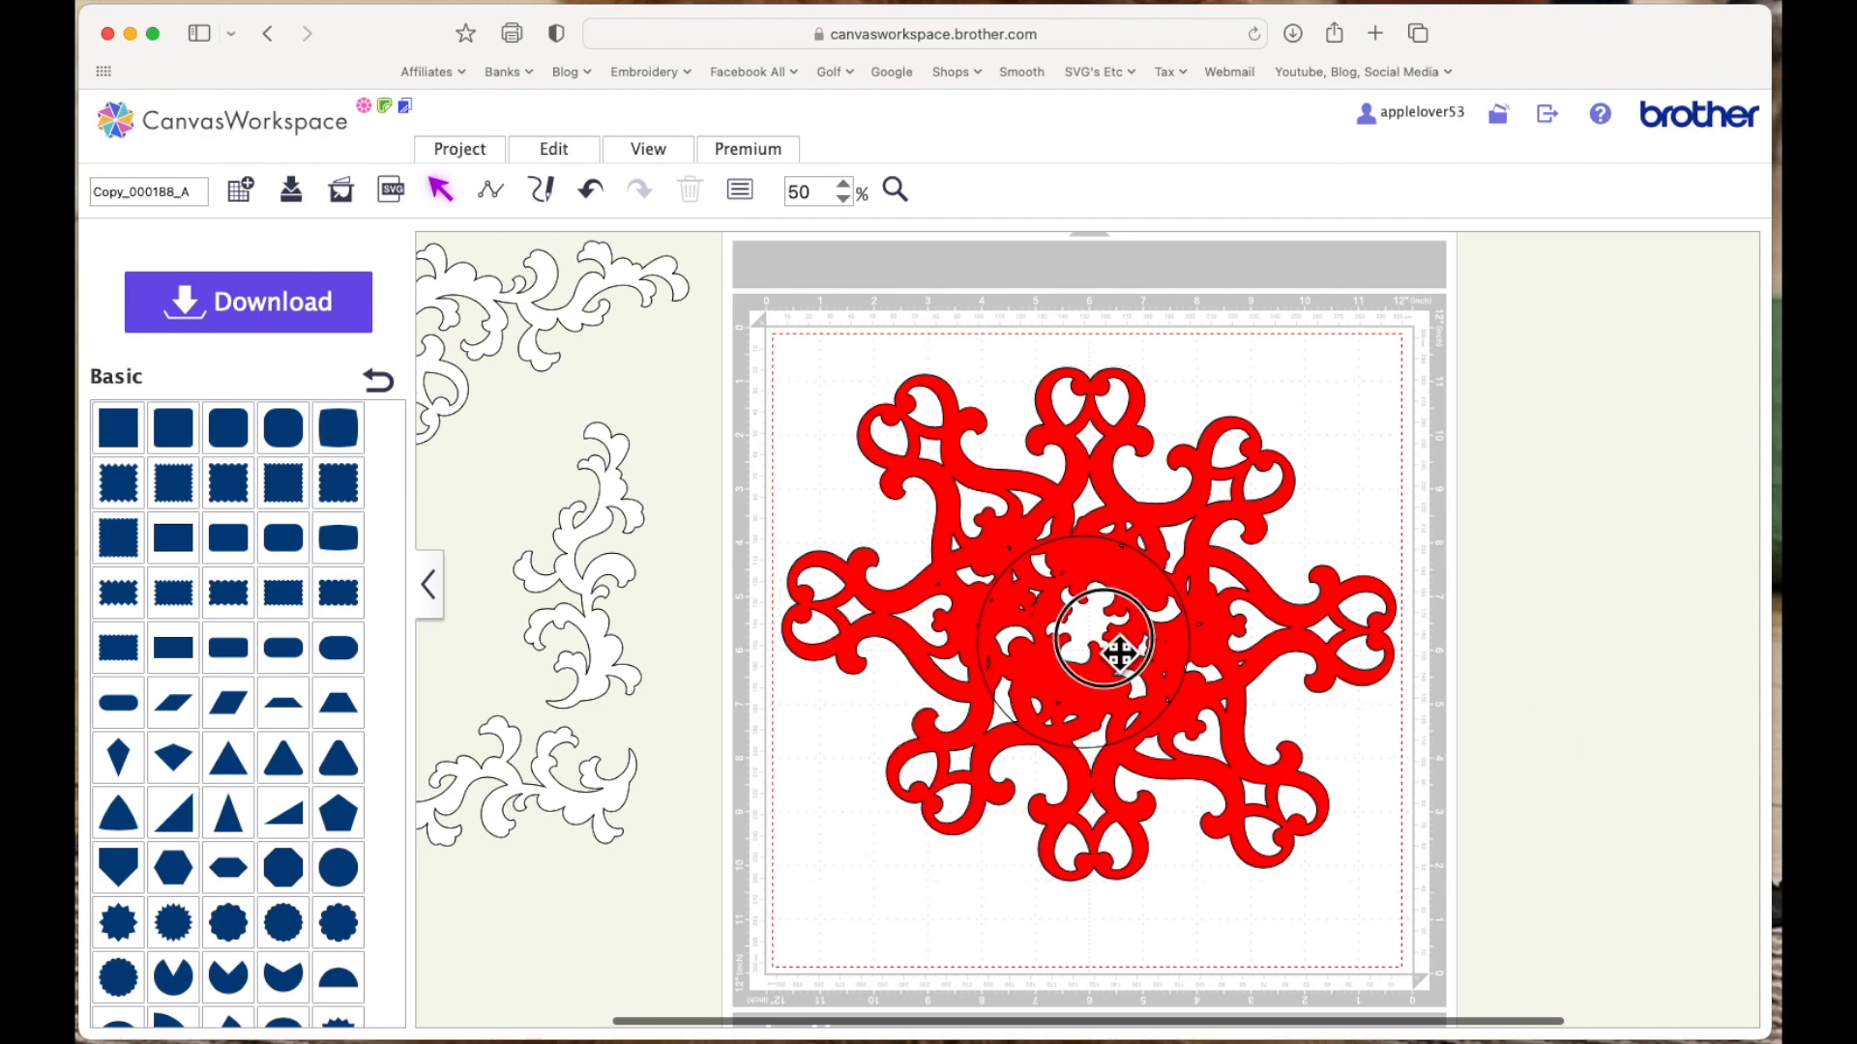
pyautogui.click(1121, 646)
pyautogui.moveTo(1126, 650); pyautogui.dragTo(1119, 652)
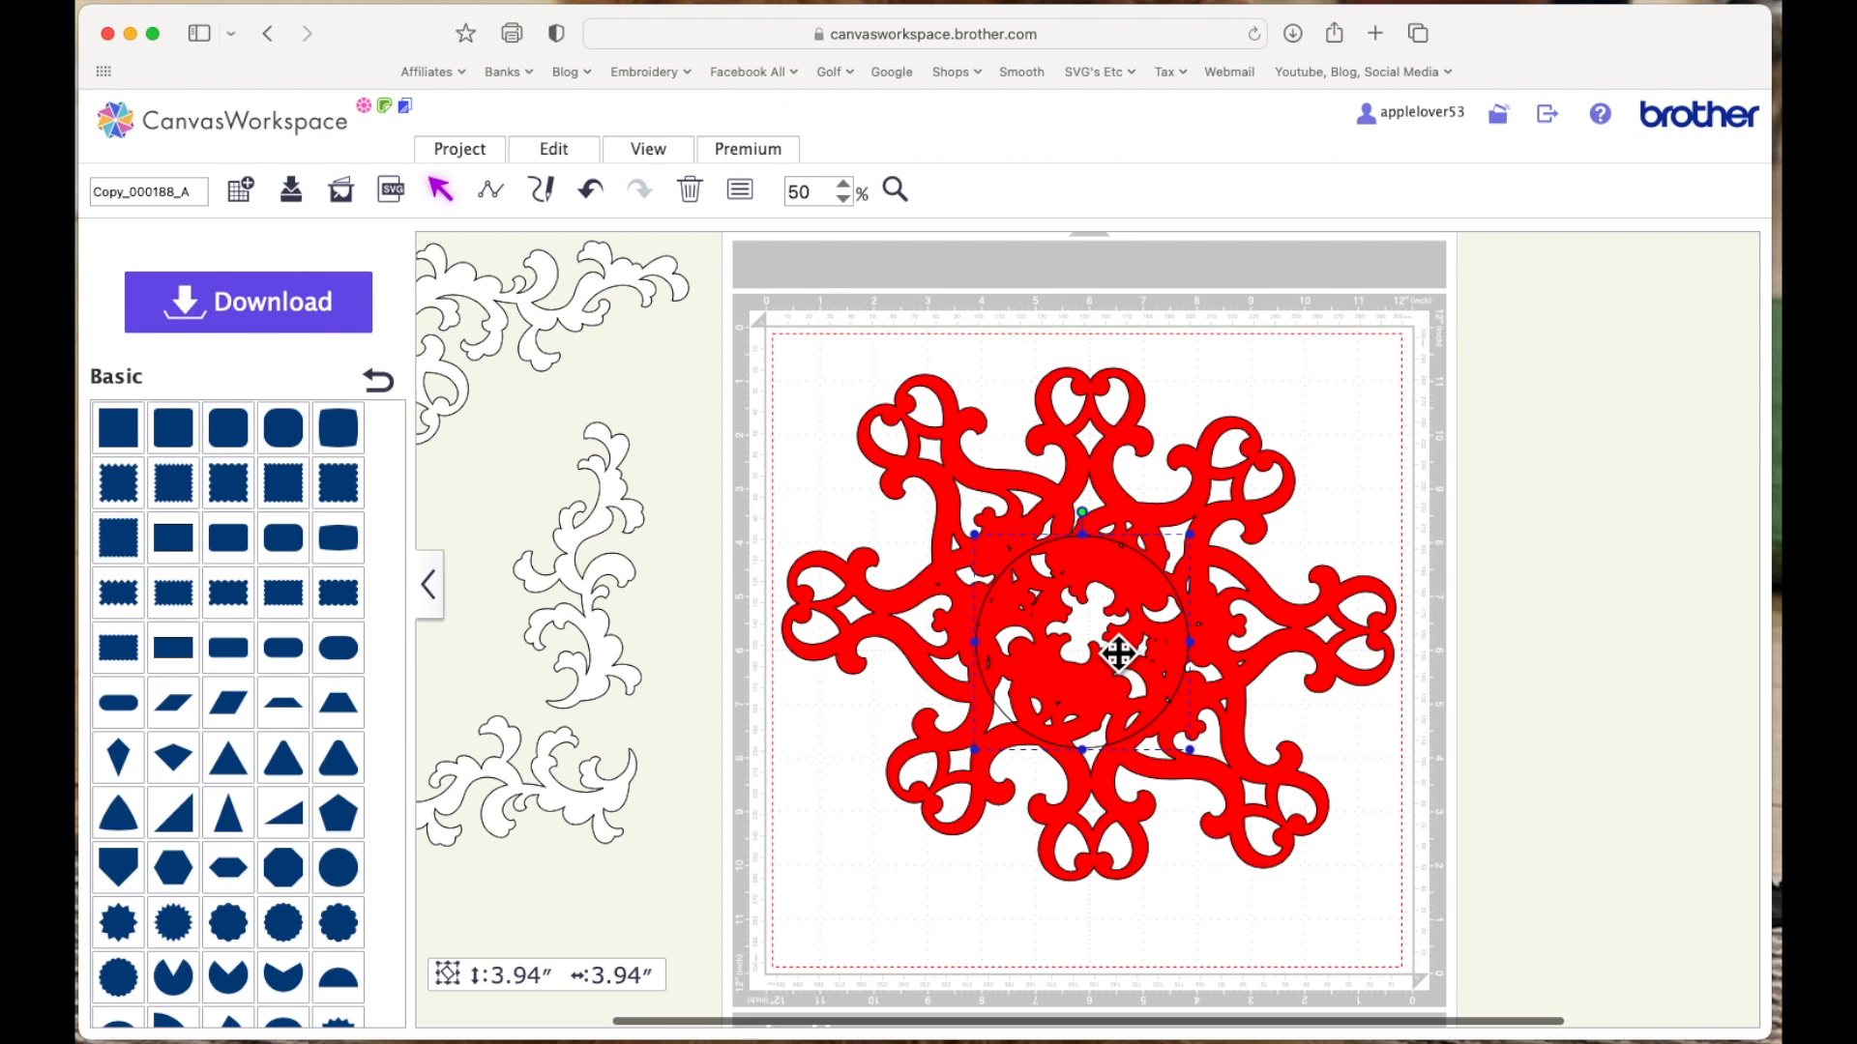
pyautogui.moveTo(1145, 696)
pyautogui.mouseDown()
pyautogui.moveTo(1181, 705)
pyautogui.moveTo(1146, 688)
pyautogui.mouseUp()
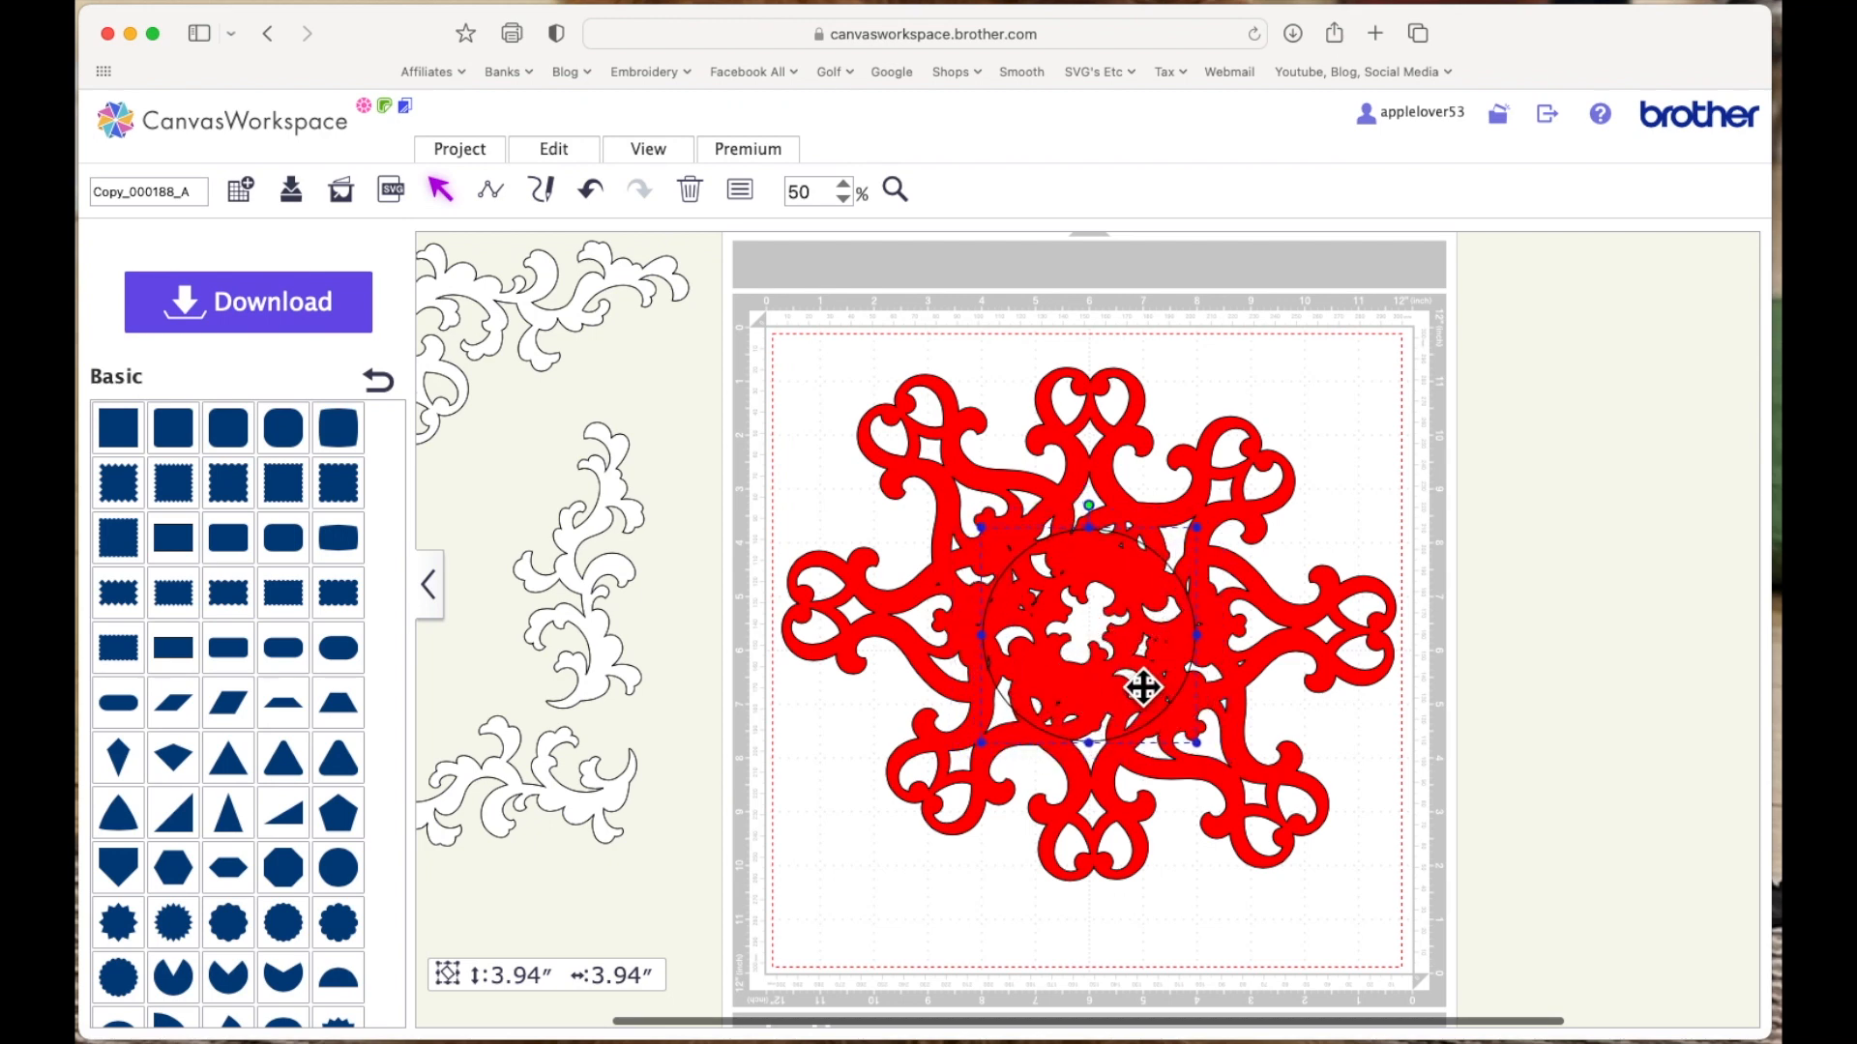
# Fill the circle with white and nudge it to the middle of the snowflake
pyautogui.click(744, 197)
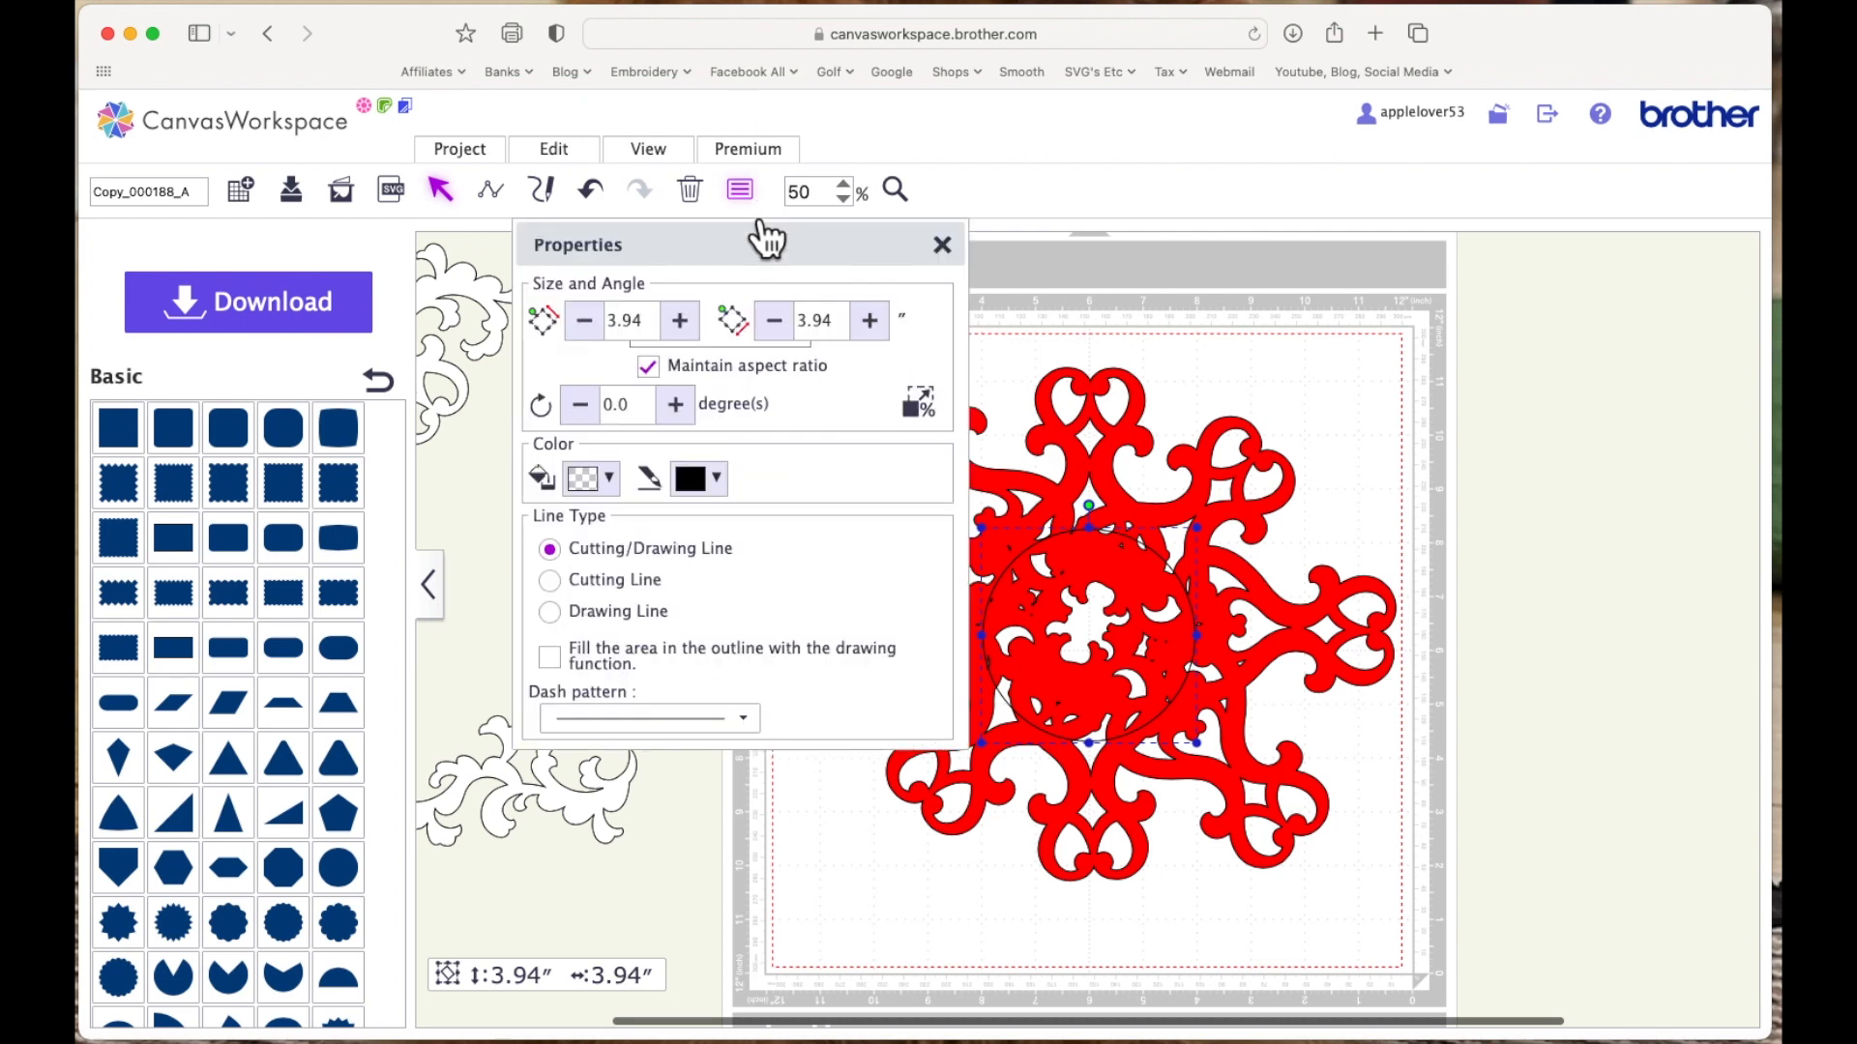
pyautogui.click(611, 478)
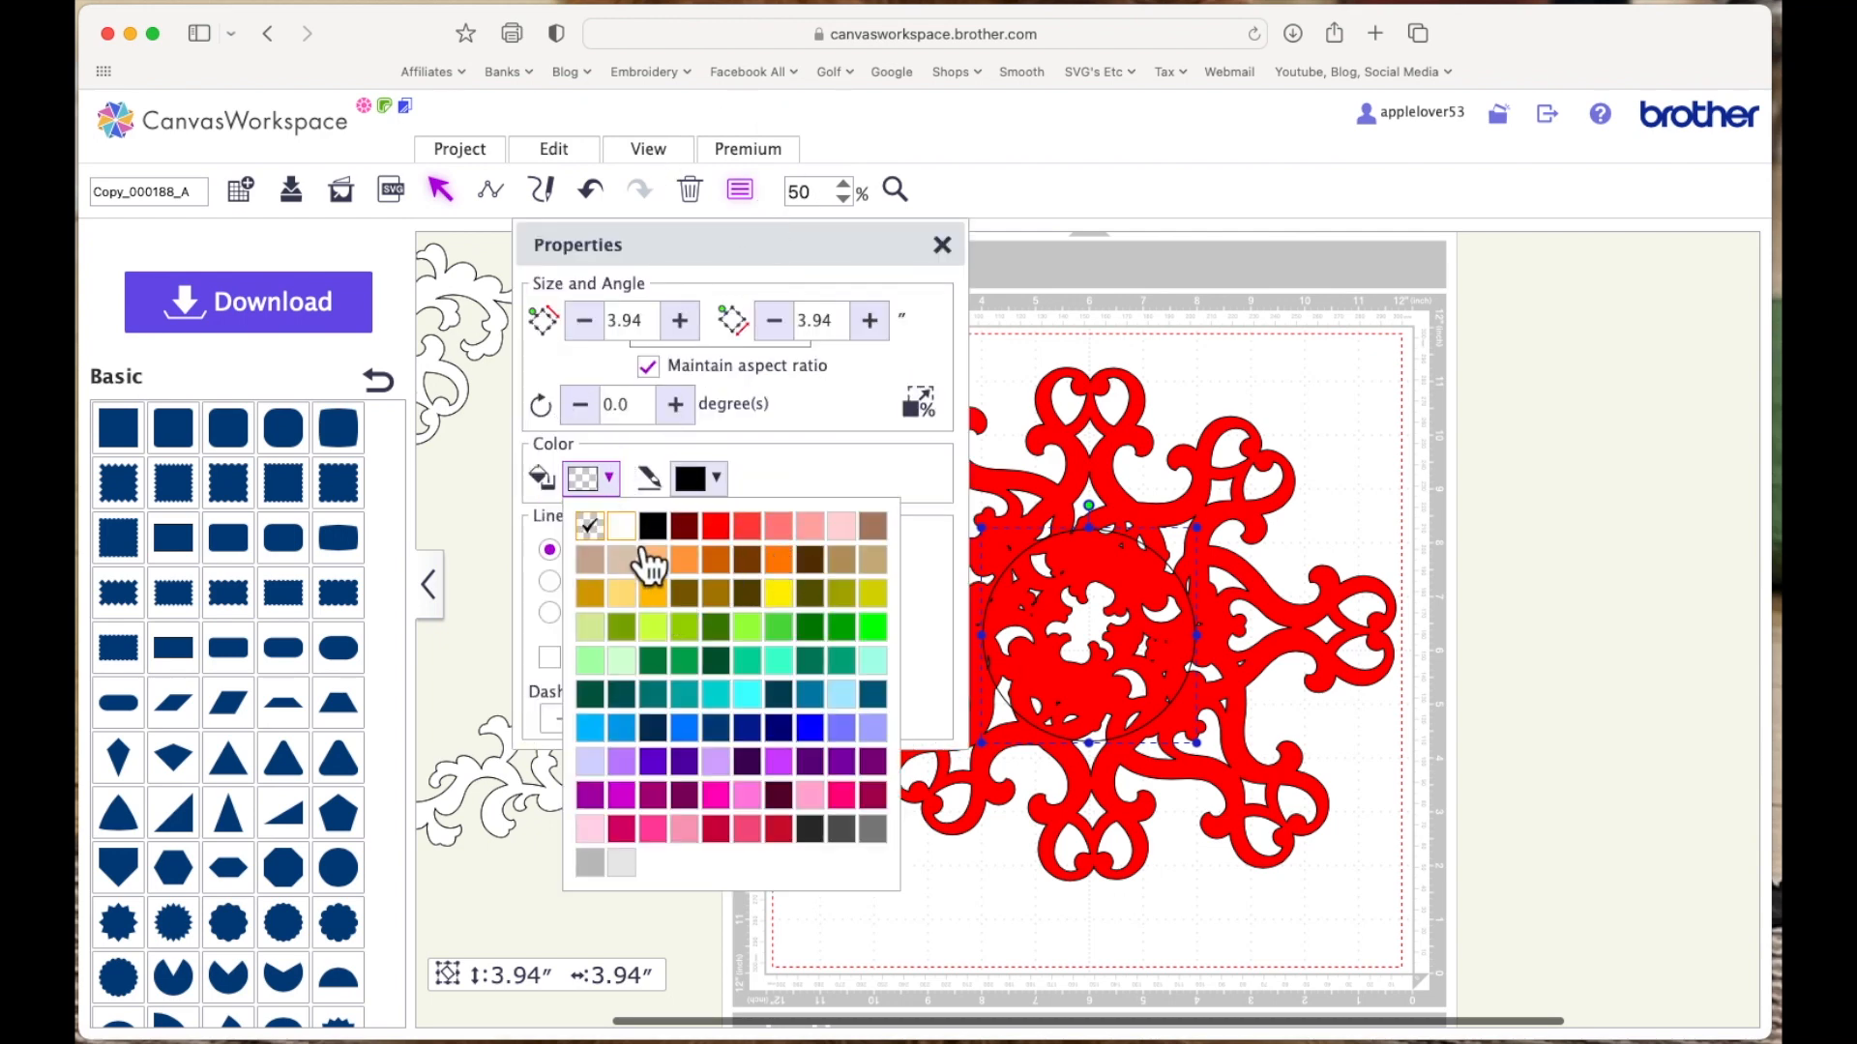
pyautogui.click(622, 526)
pyautogui.click(942, 244)
pyautogui.moveTo(1130, 621)
pyautogui.mouseDown()
pyautogui.moveTo(1019, 618)
pyautogui.moveTo(1141, 616)
pyautogui.moveTo(1125, 610)
pyautogui.mouseUp()
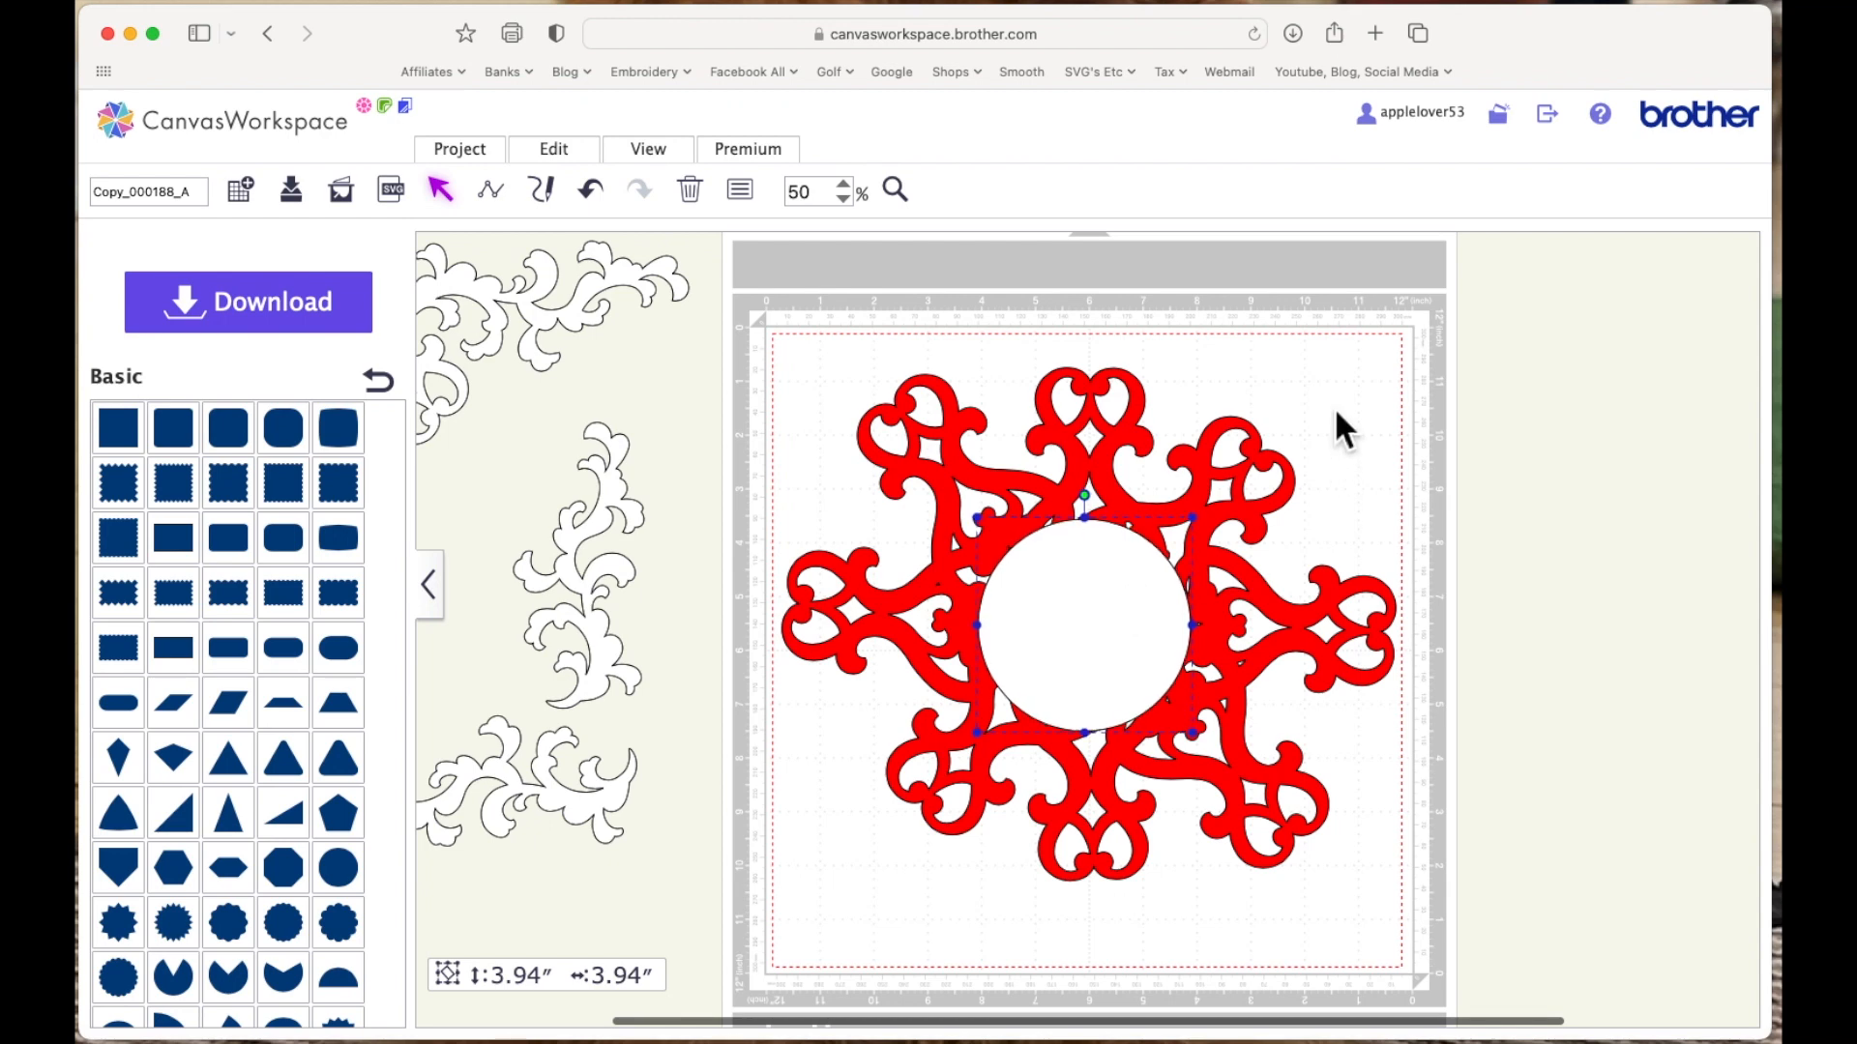
# Weld the white circle and the red snowflake into one shape
pyautogui.moveTo(1365, 330); pyautogui.dragTo(878, 855)
pyautogui.click(588, 163)
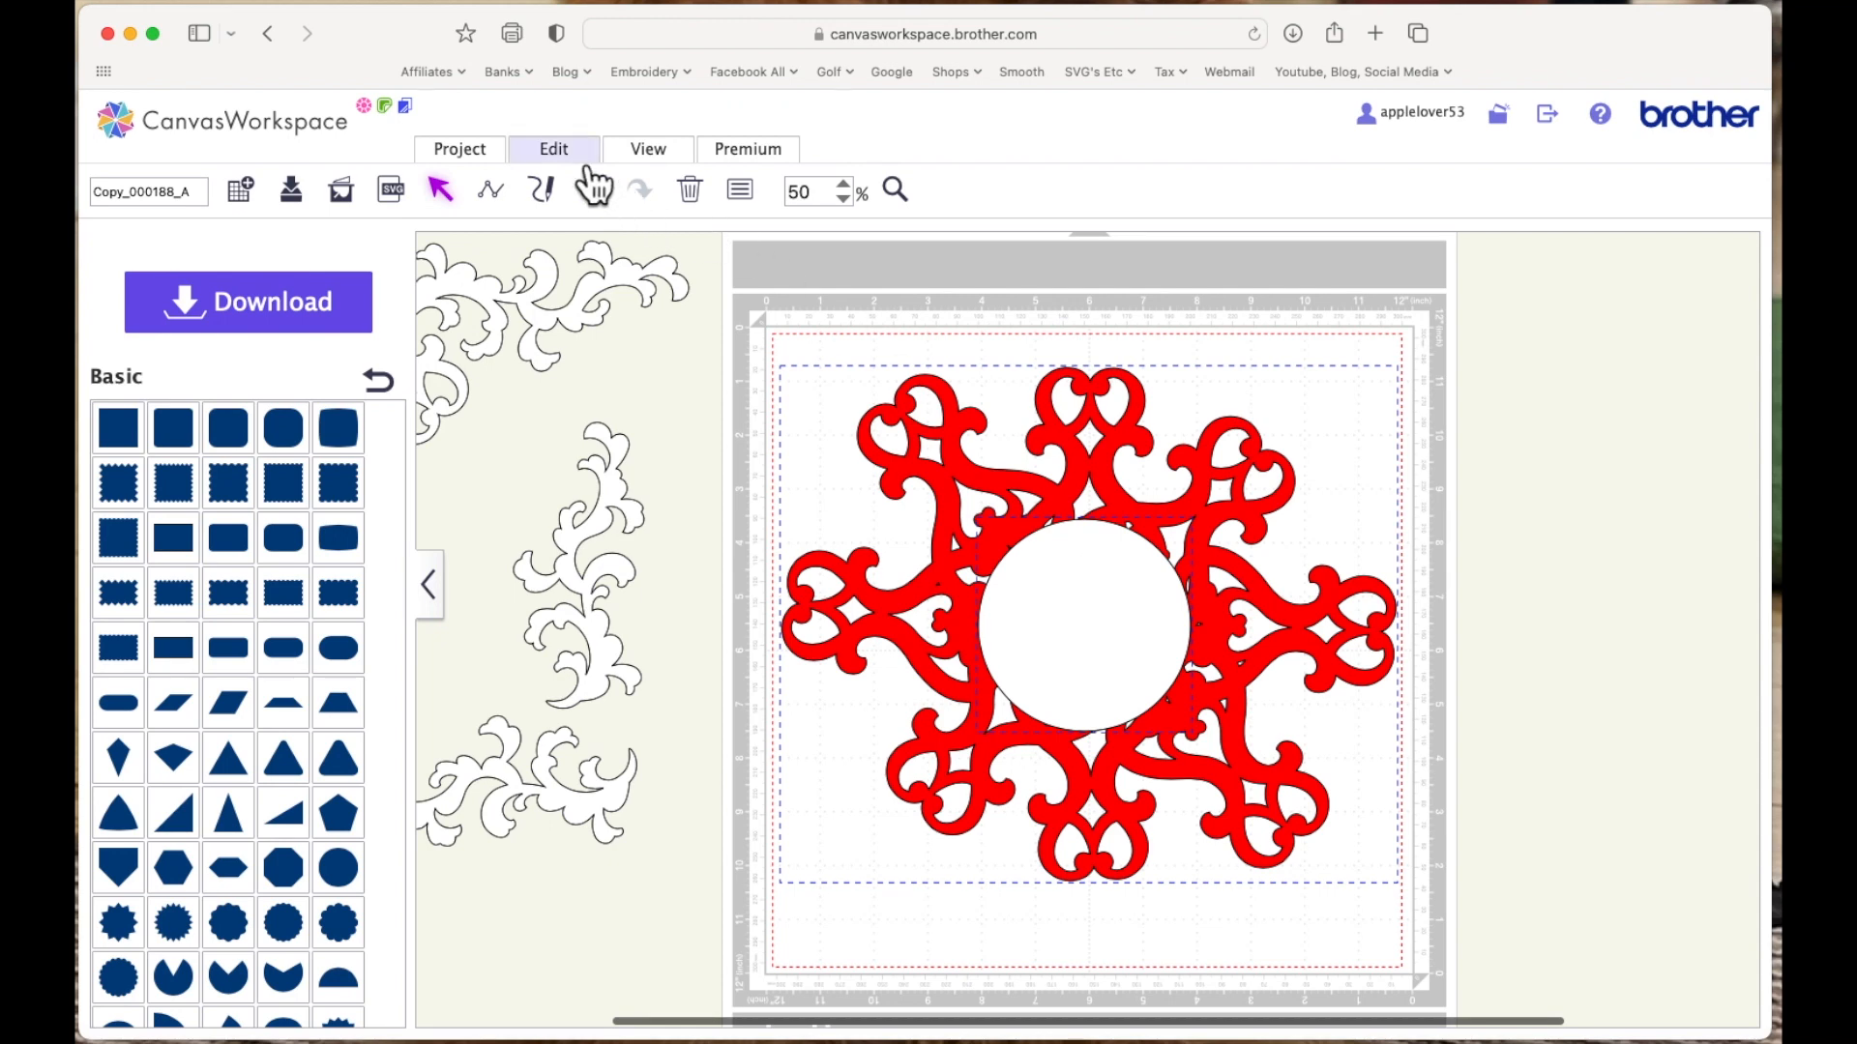
pyautogui.click(591, 579)
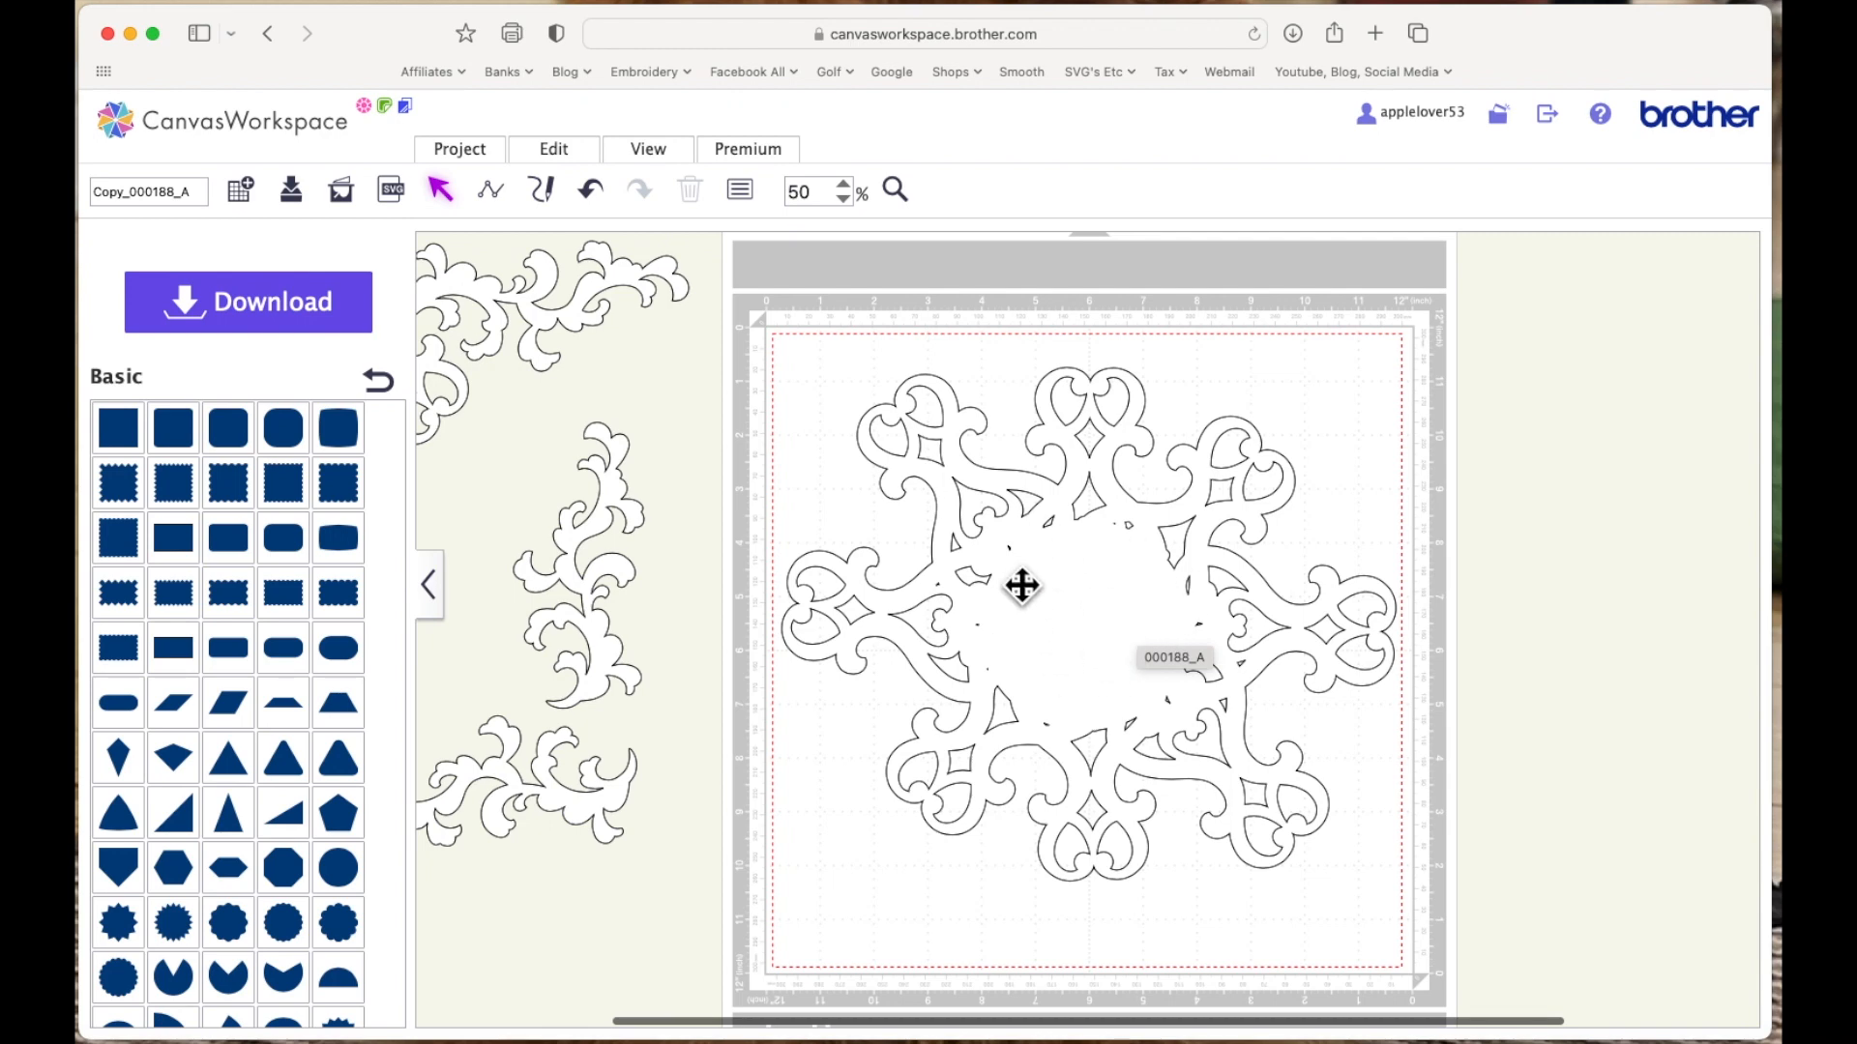
# Fill the welded snowflake and its solid center with red
pyautogui.click(1179, 530)
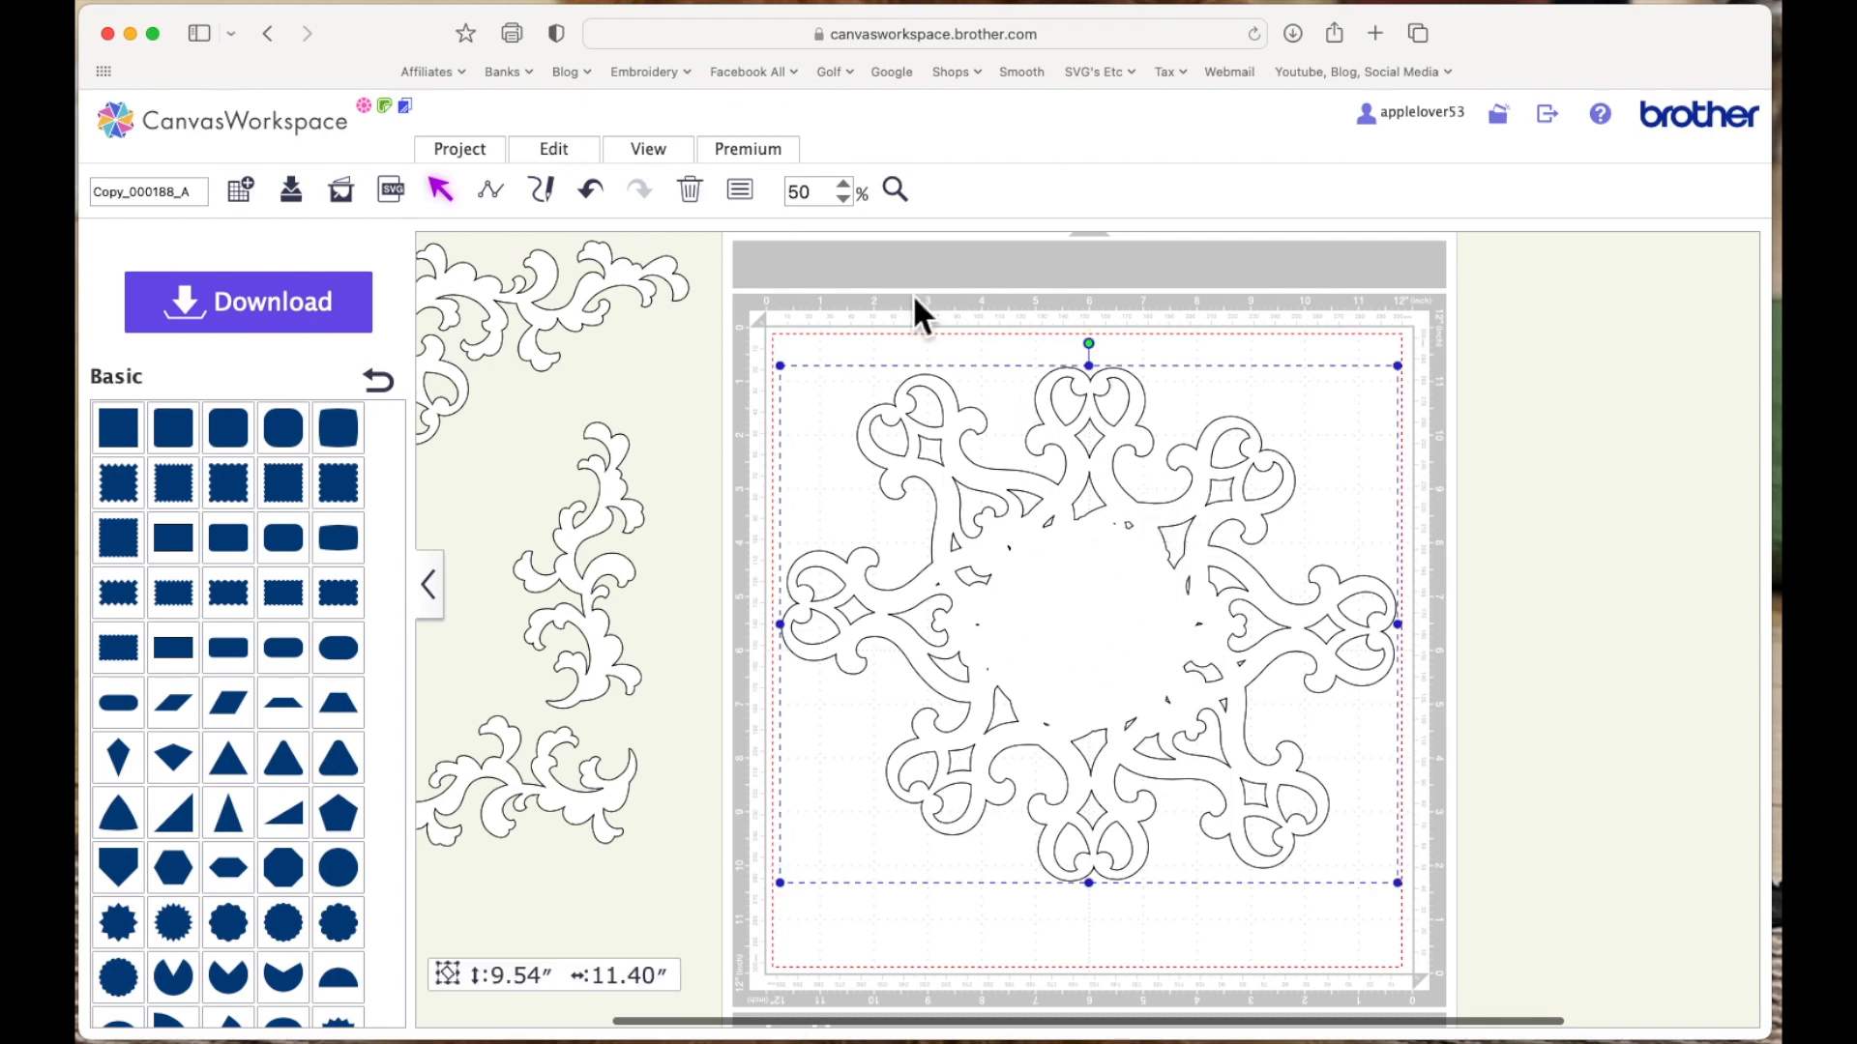
pyautogui.click(740, 189)
pyautogui.click(609, 478)
pyautogui.click(758, 553)
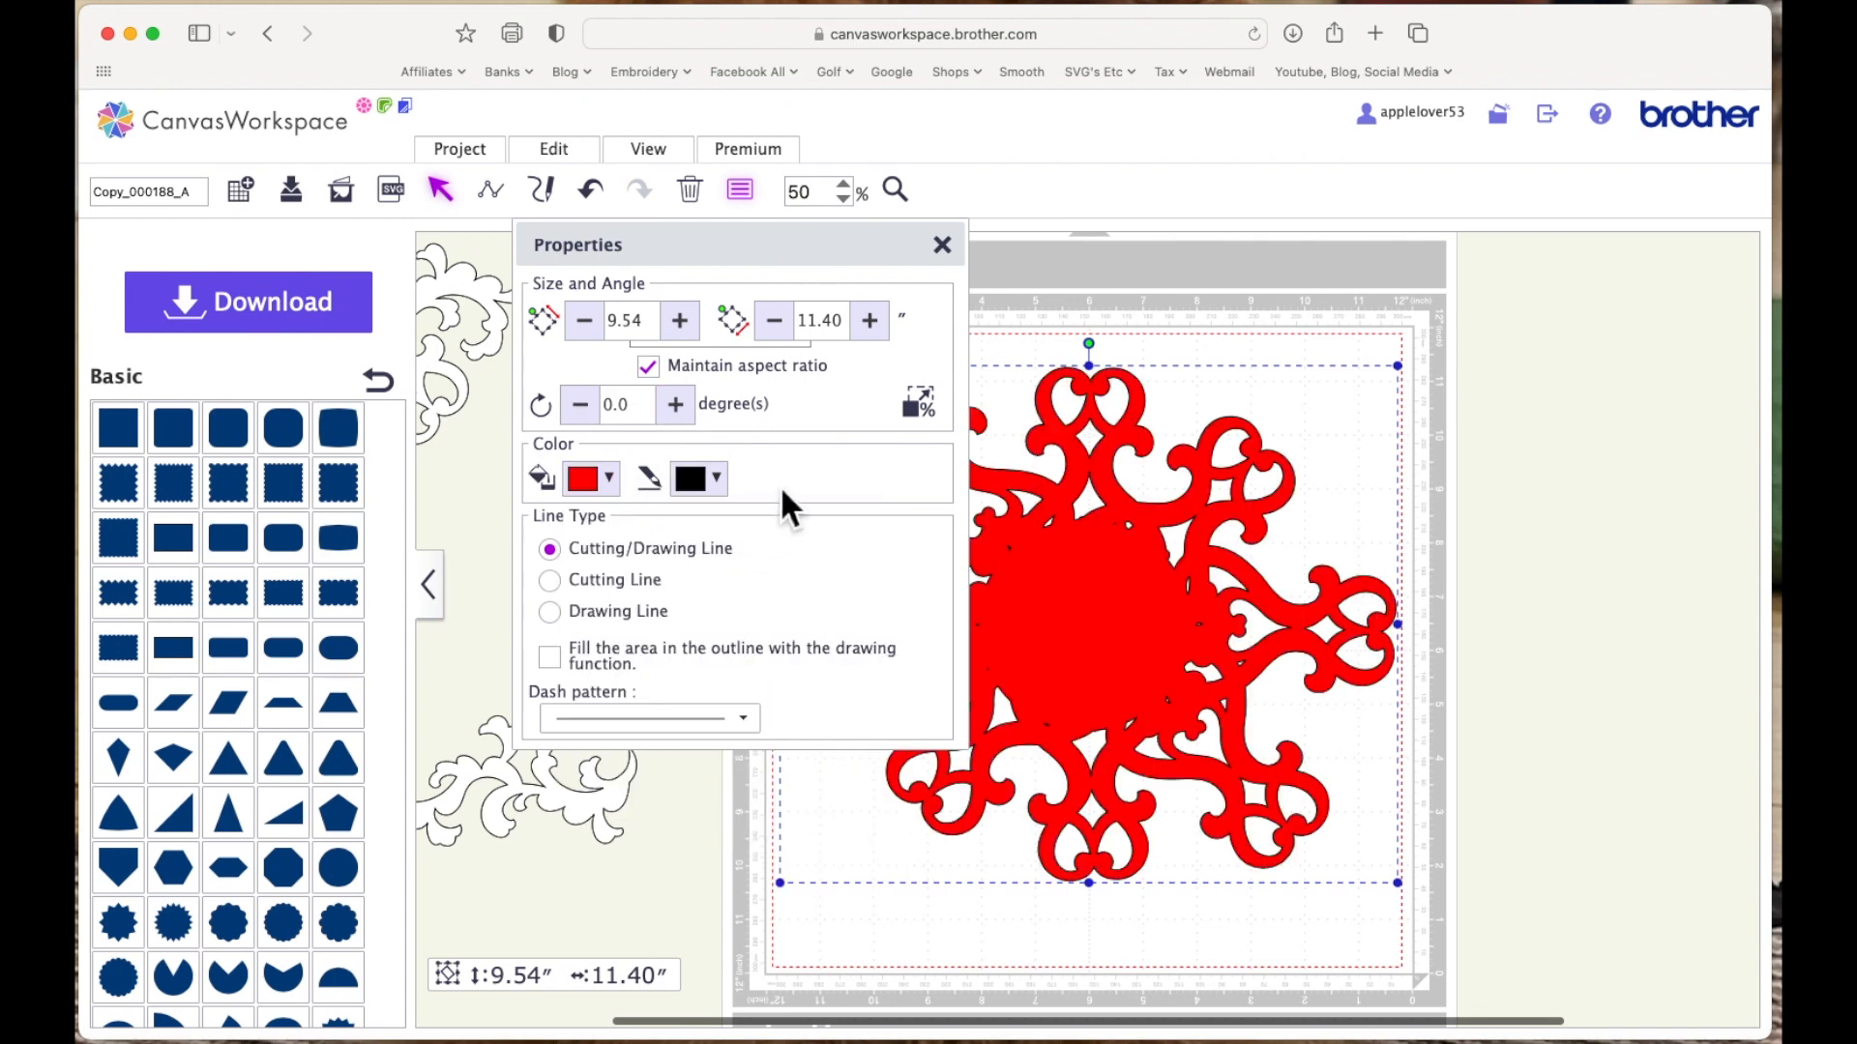
pyautogui.click(942, 245)
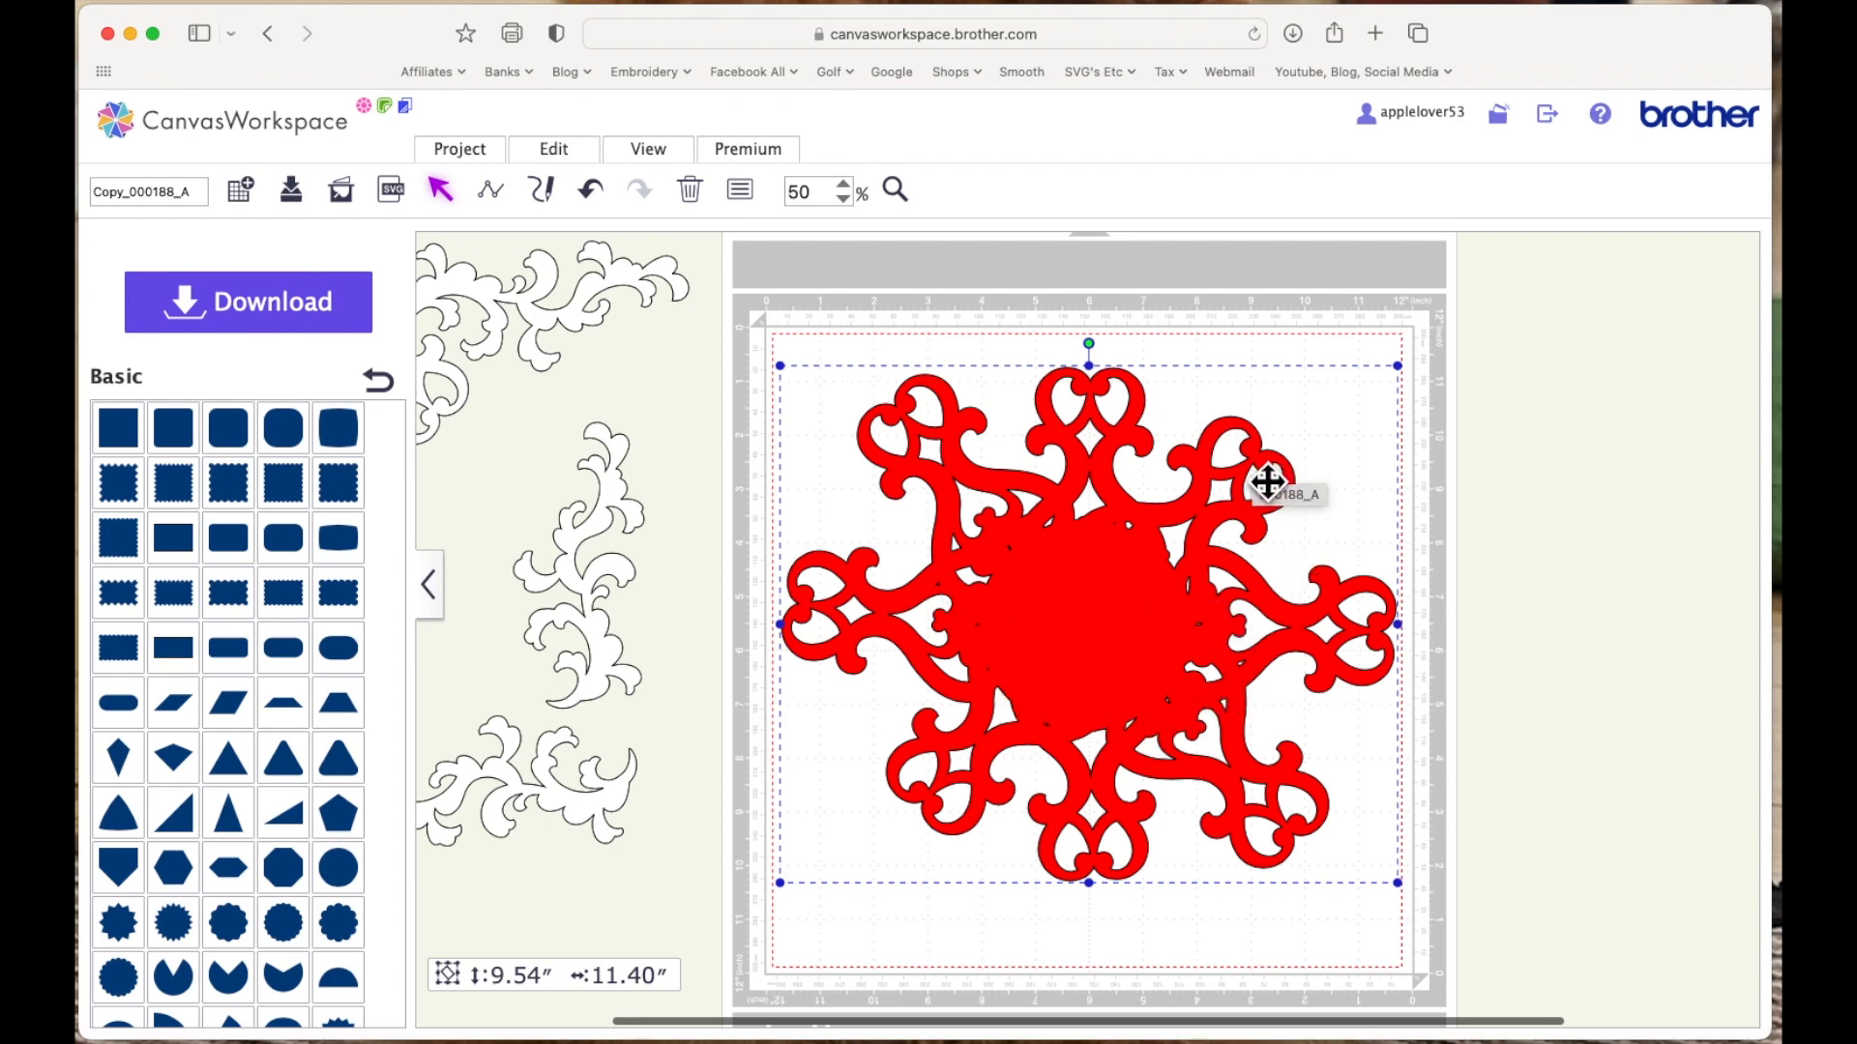
pyautogui.scroll(1, 1363, 473)
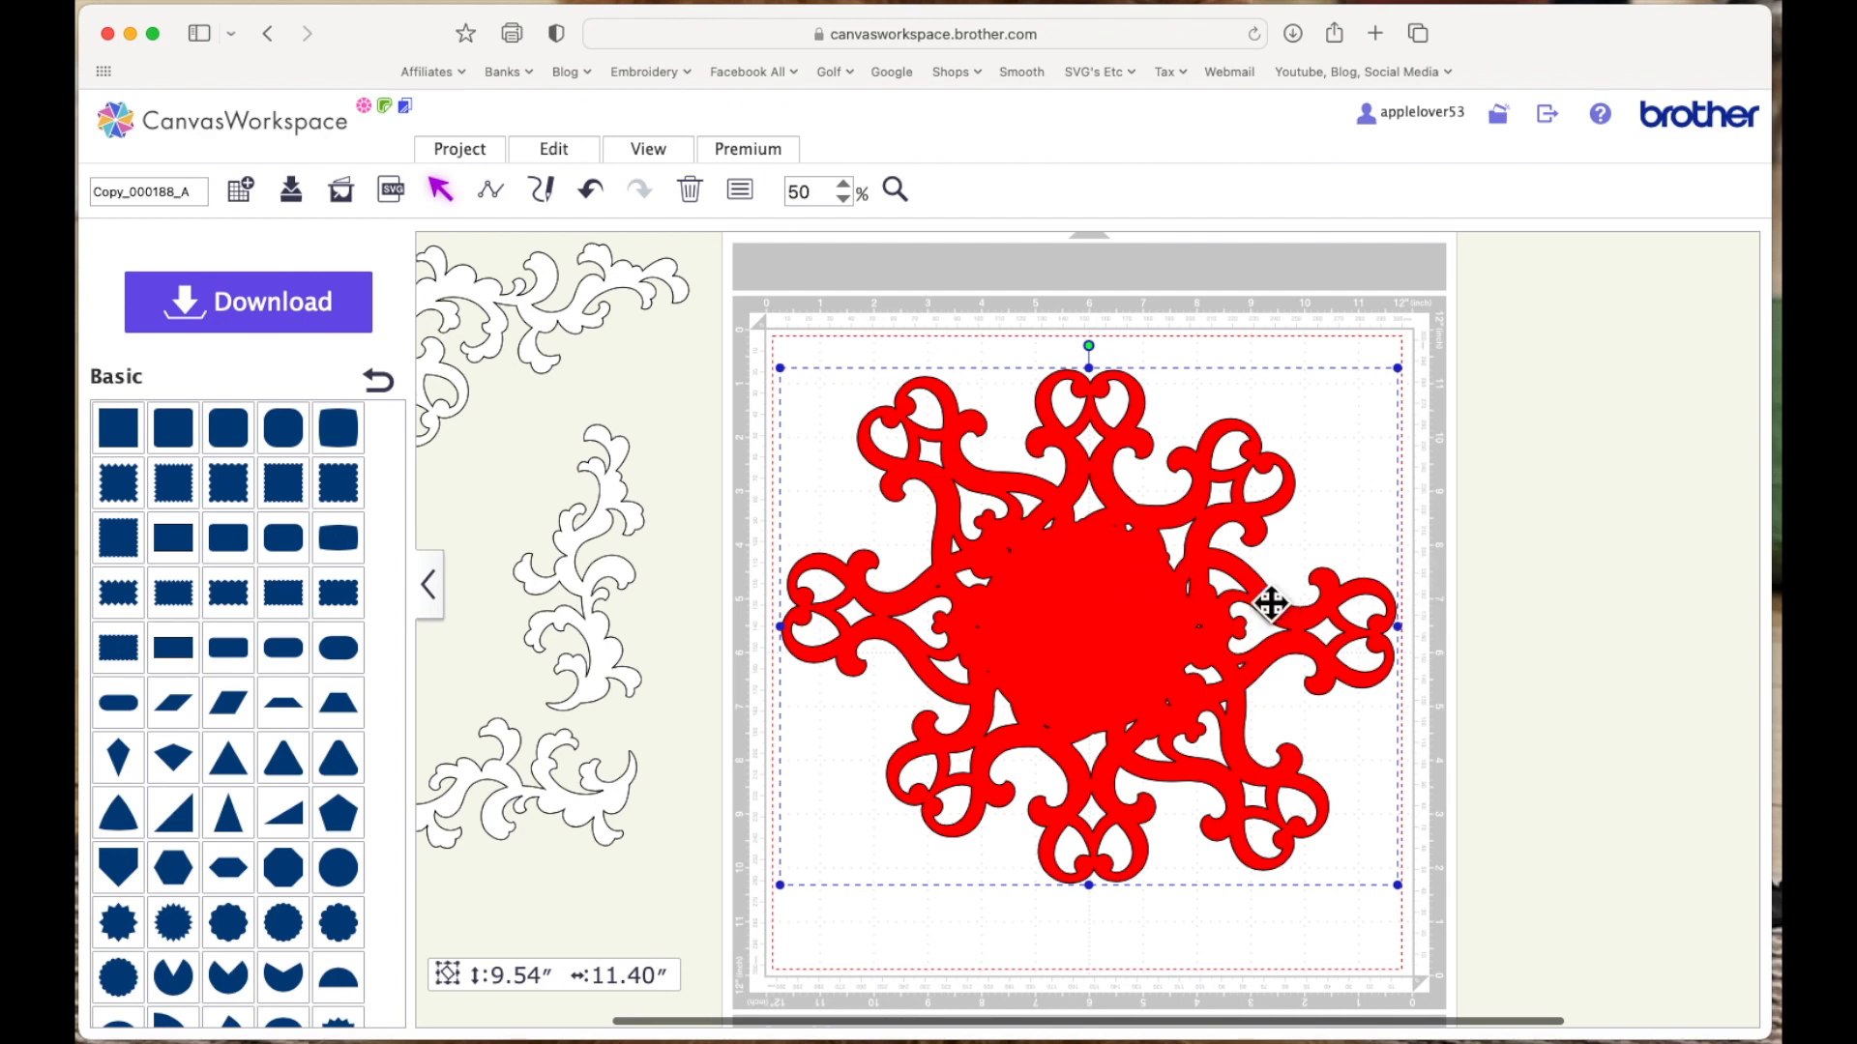
pyautogui.click(1102, 619)
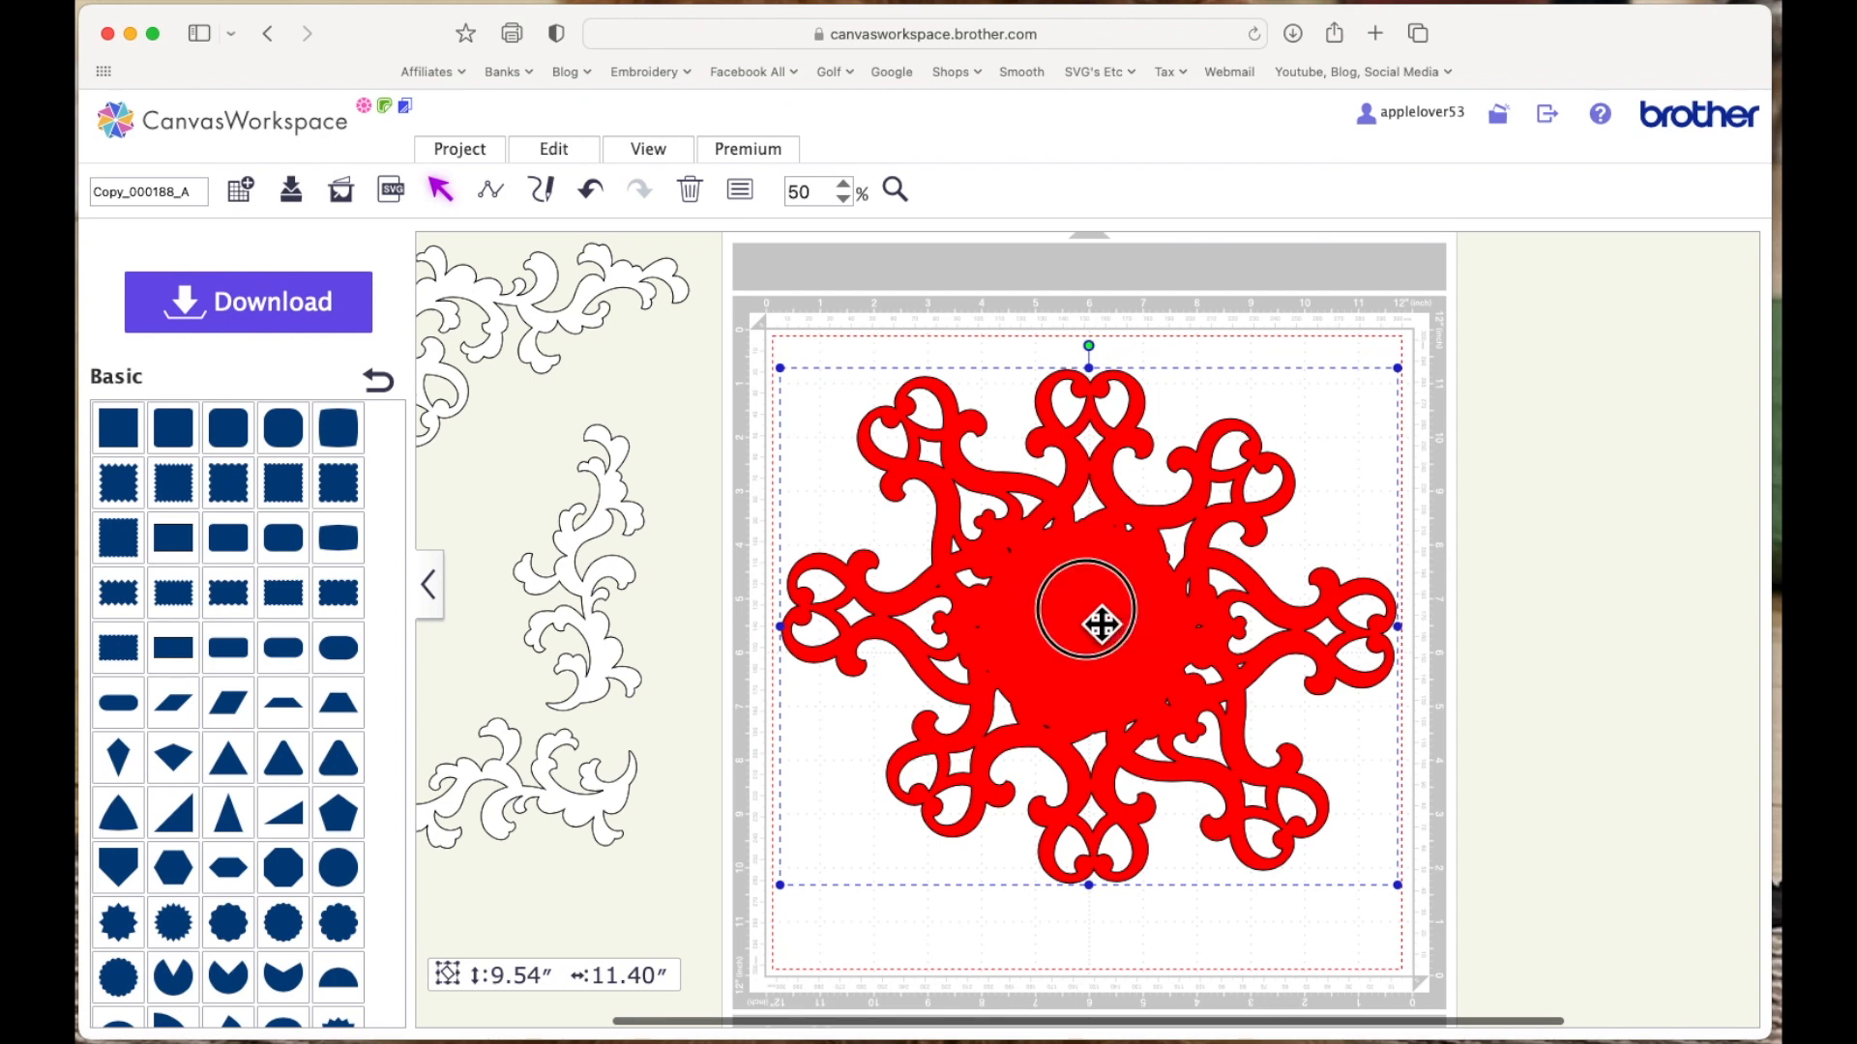
# Open the snowflake for path editing and delete the nodes of the small gap on the solid center's upper-right edge
pyautogui.doubleClick(1092, 612)
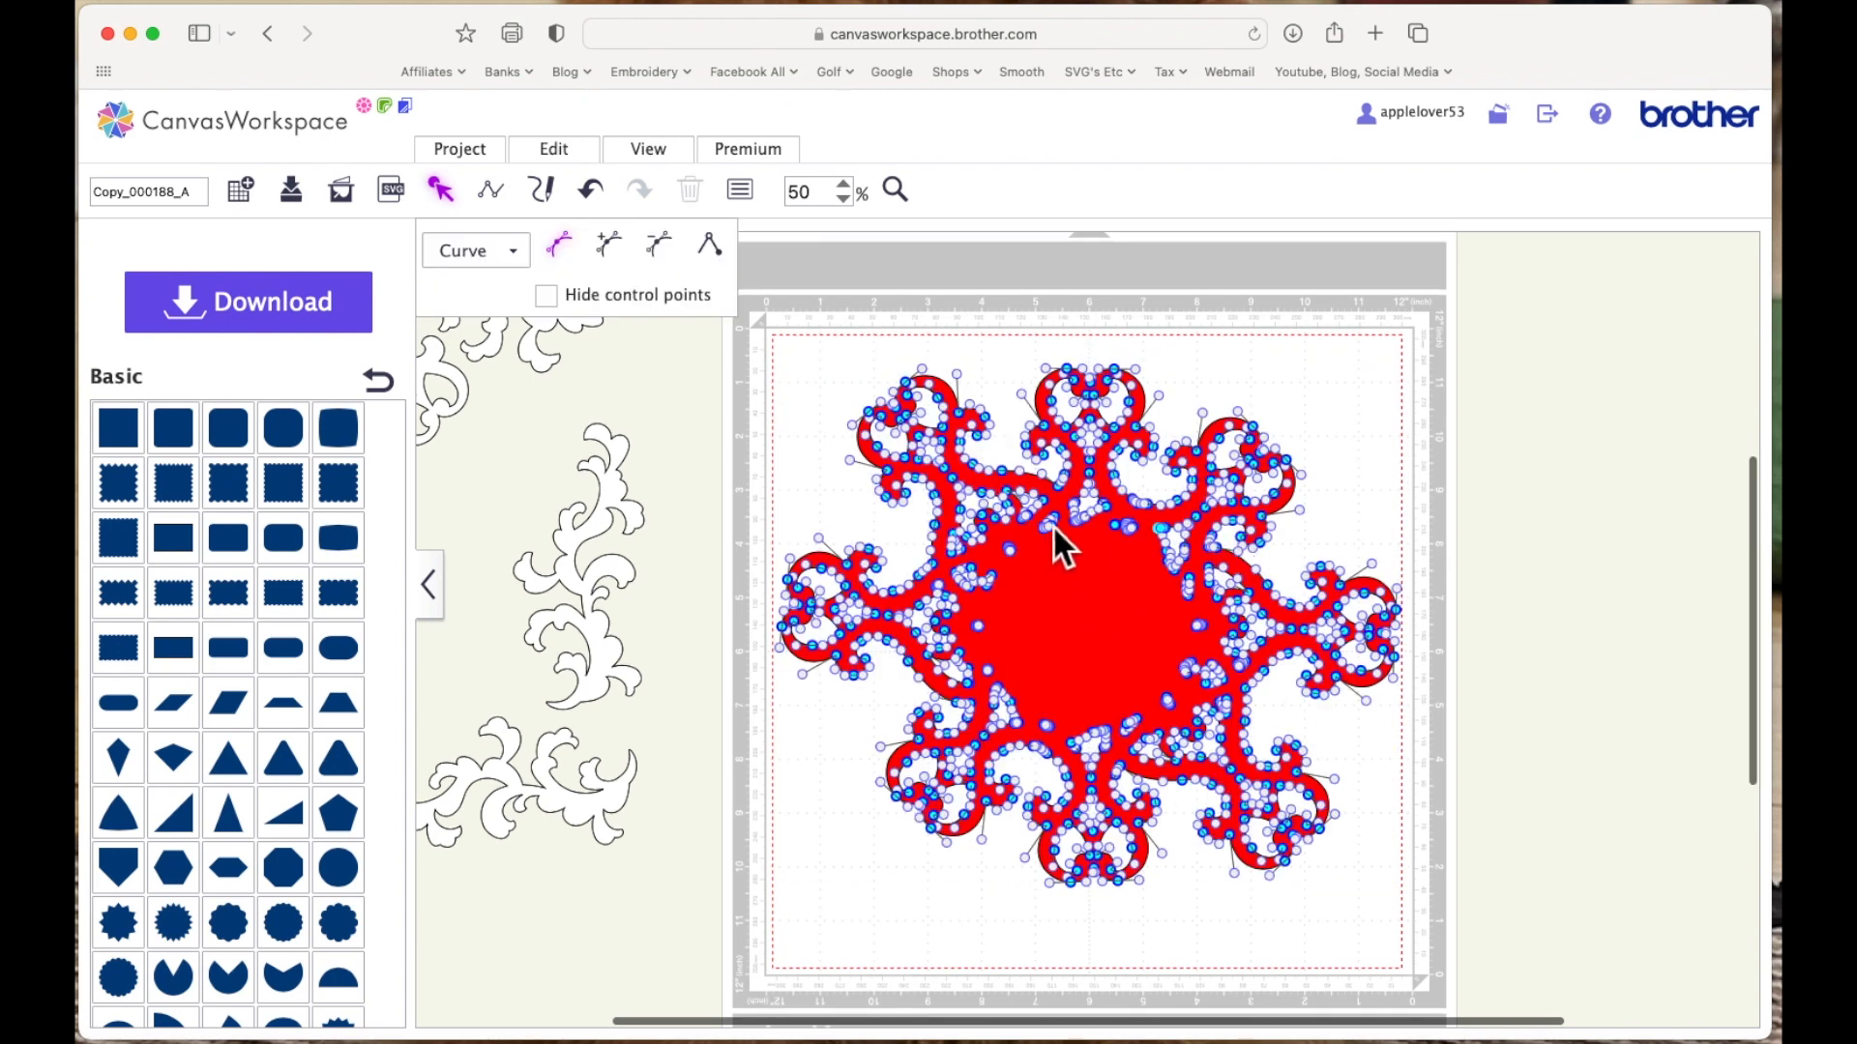
pyautogui.moveTo(1112, 524); pyautogui.dragTo(1141, 543)
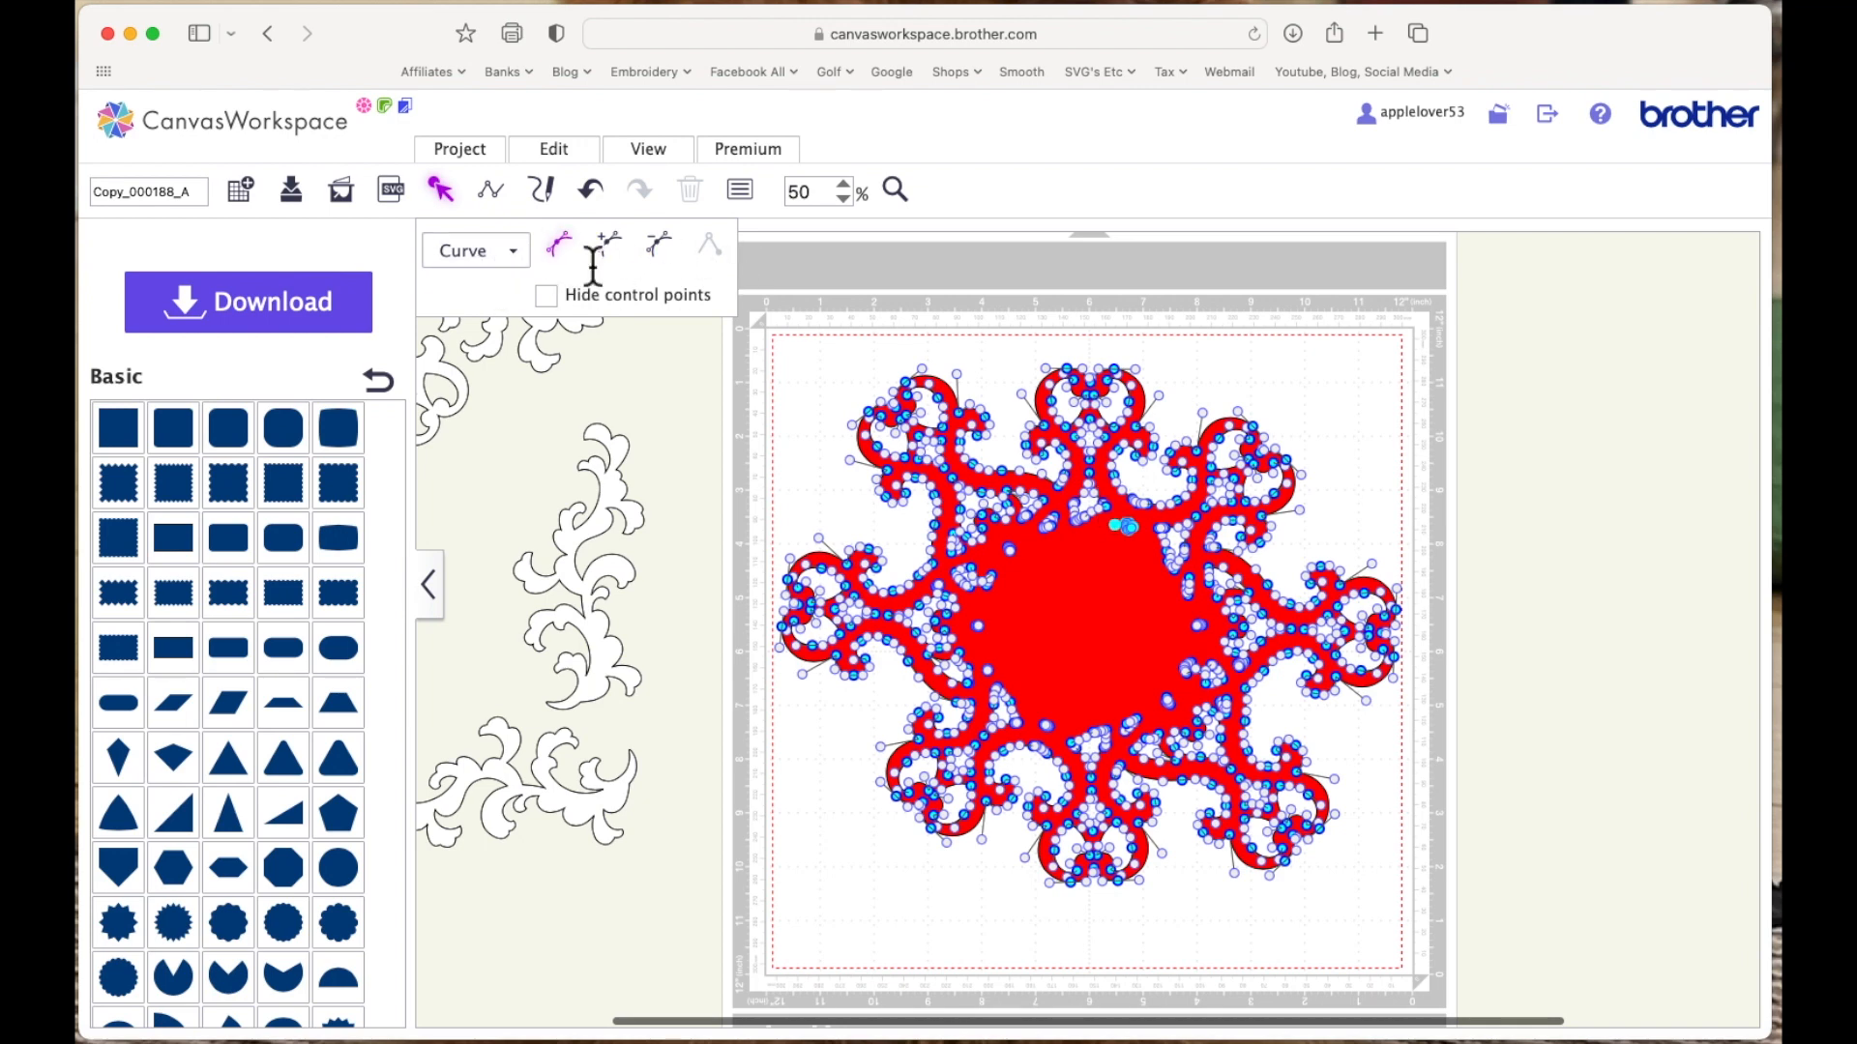
pyautogui.click(672, 254)
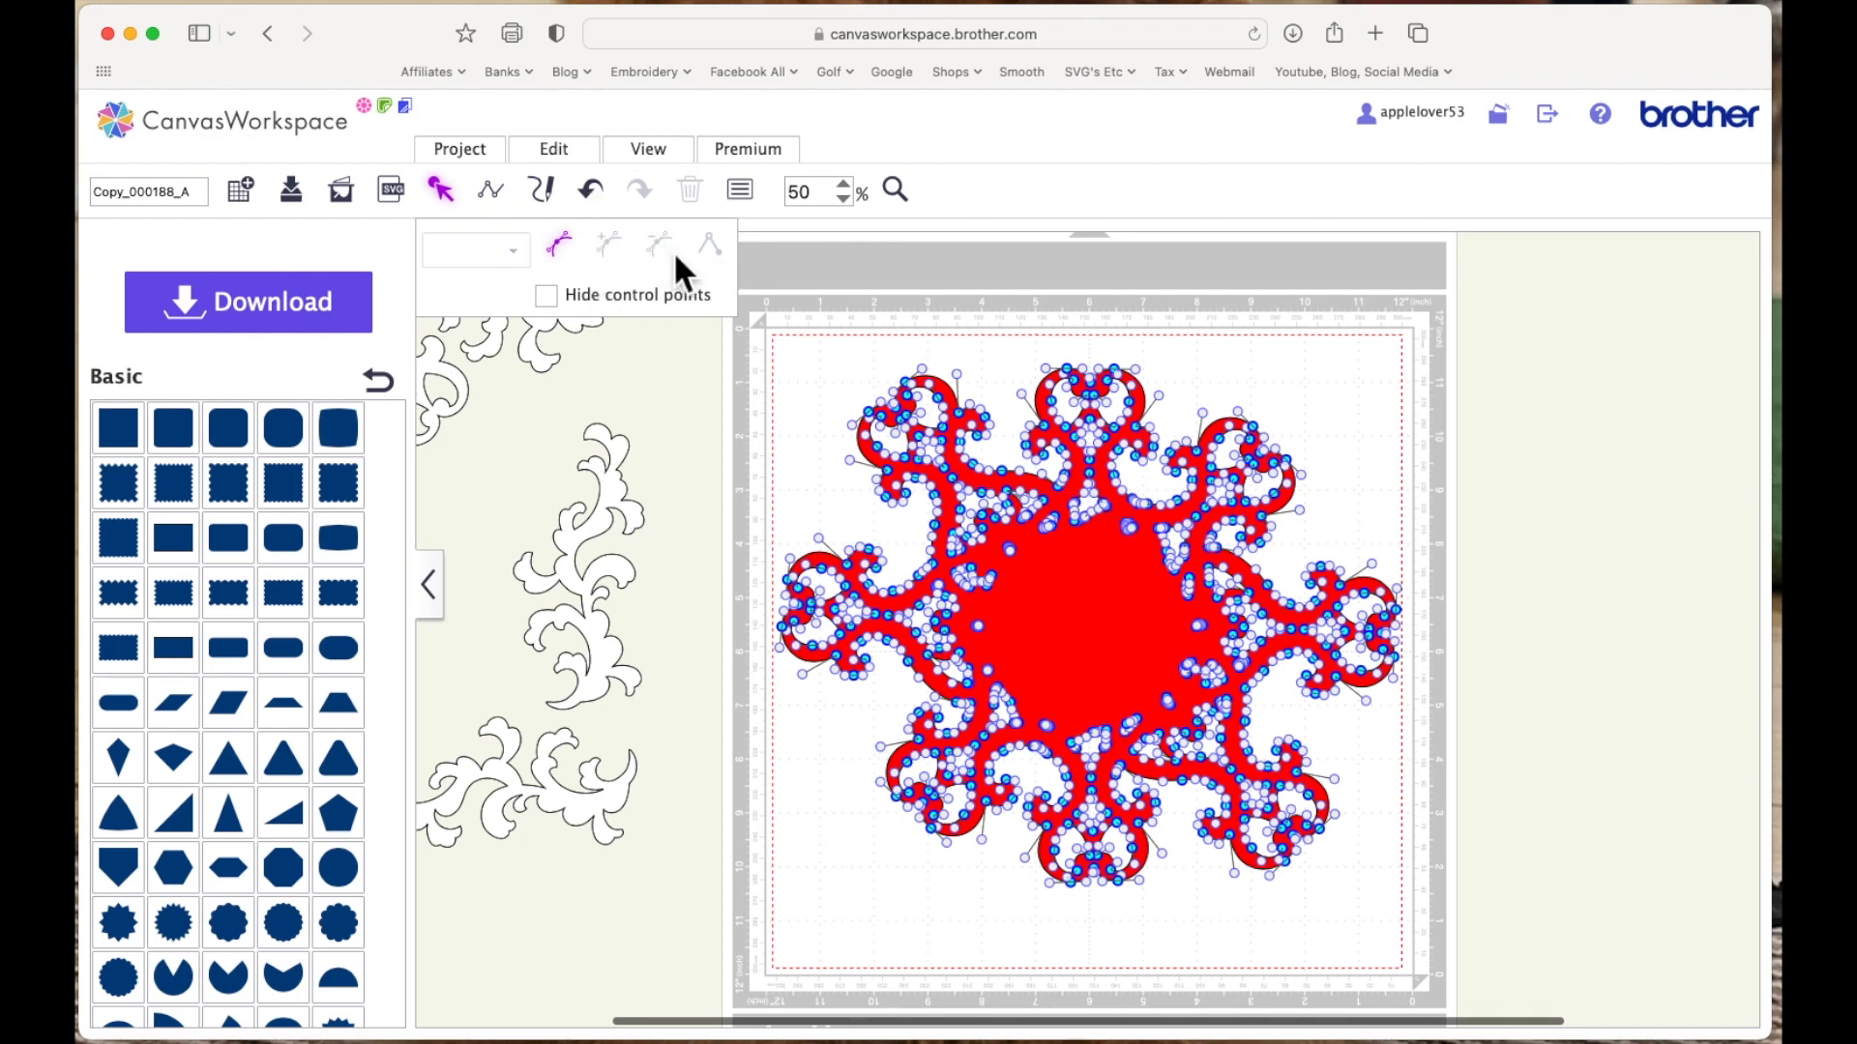
pyautogui.click(1133, 534)
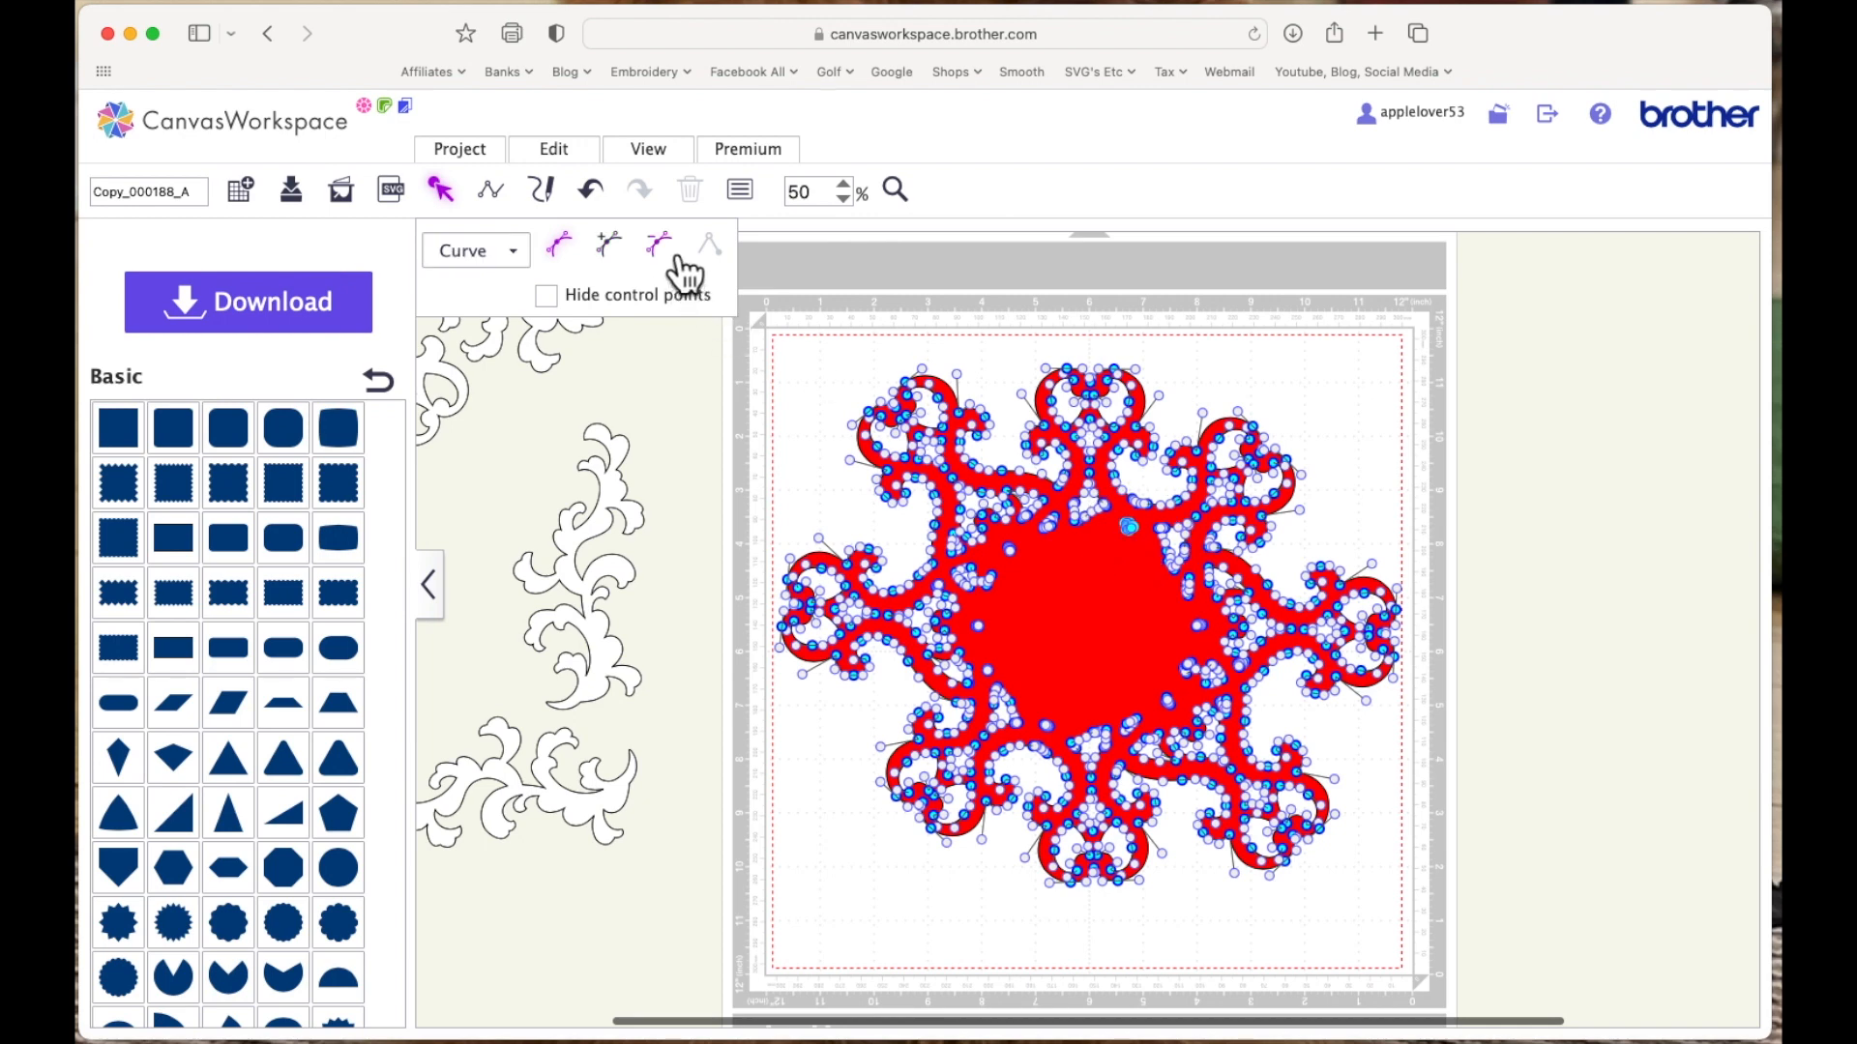
pyautogui.click(667, 255)
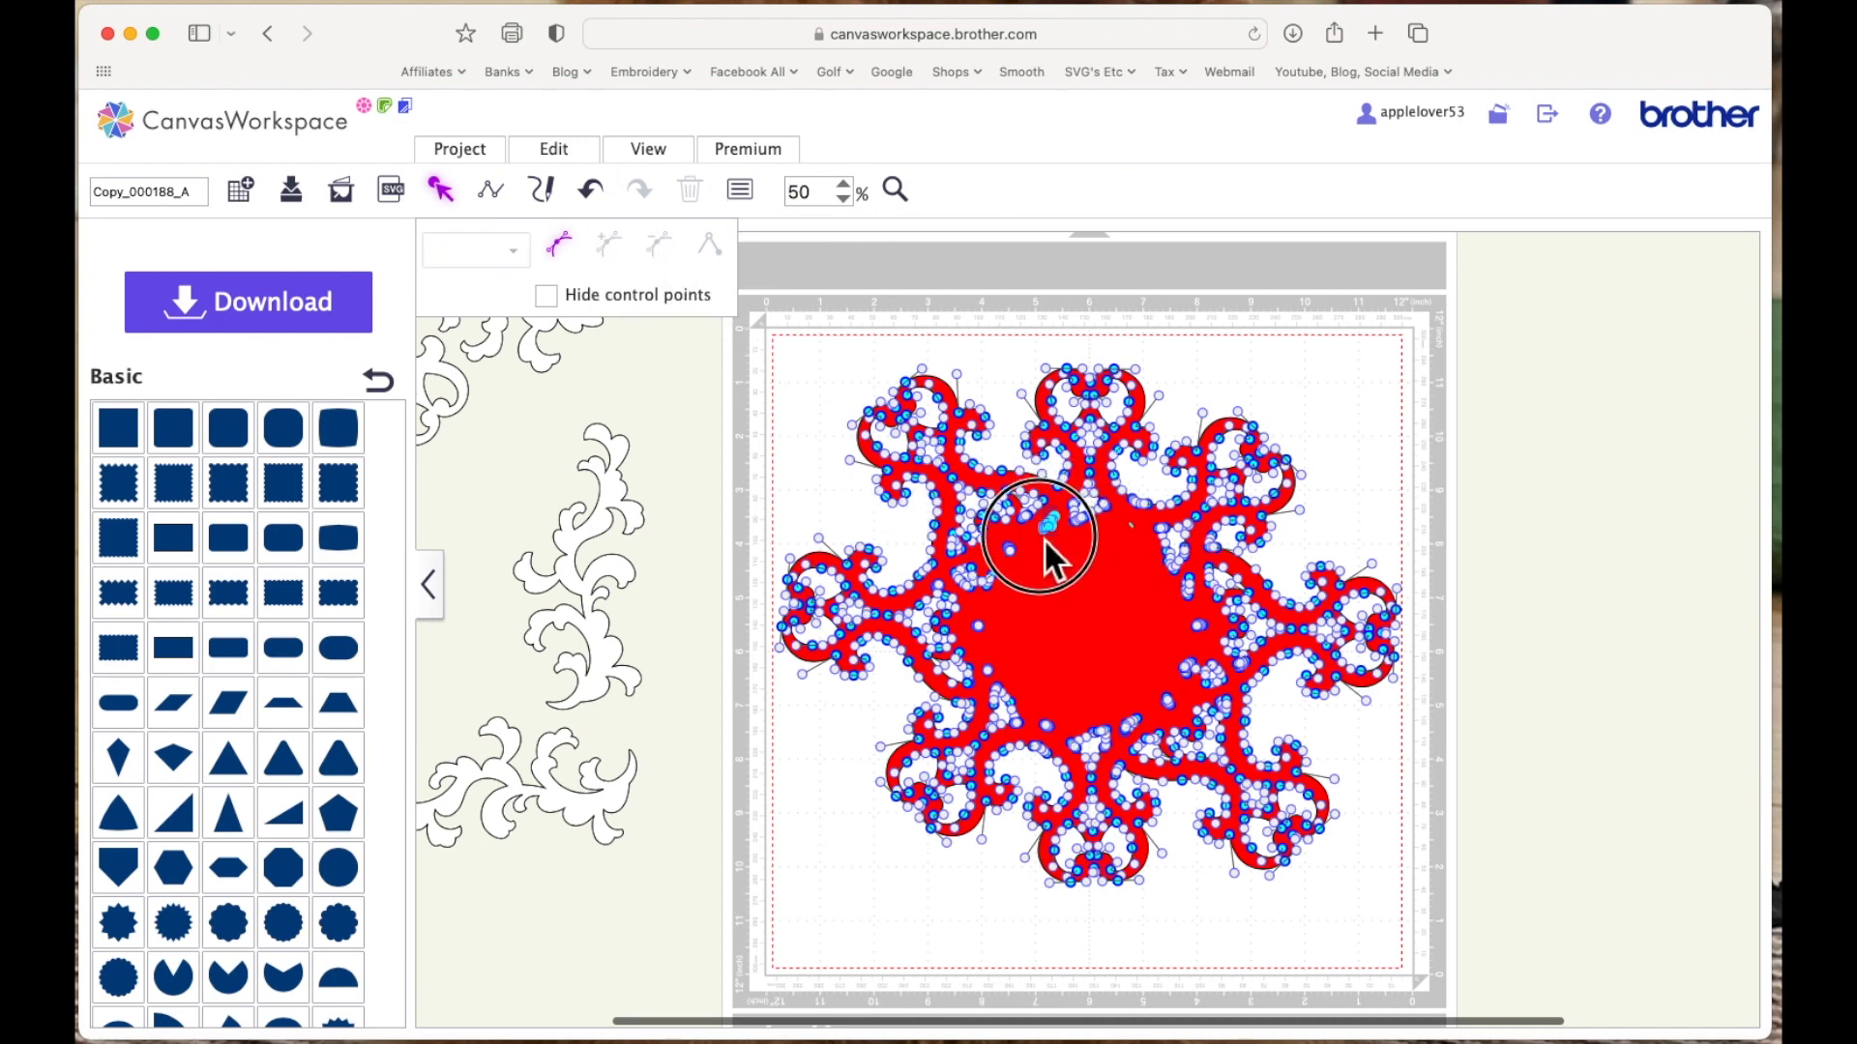
# Delete the nodes of the two small gaps along the upper-left edge of the snowflake's solid center
pyautogui.click(1048, 524)
pyautogui.click(657, 253)
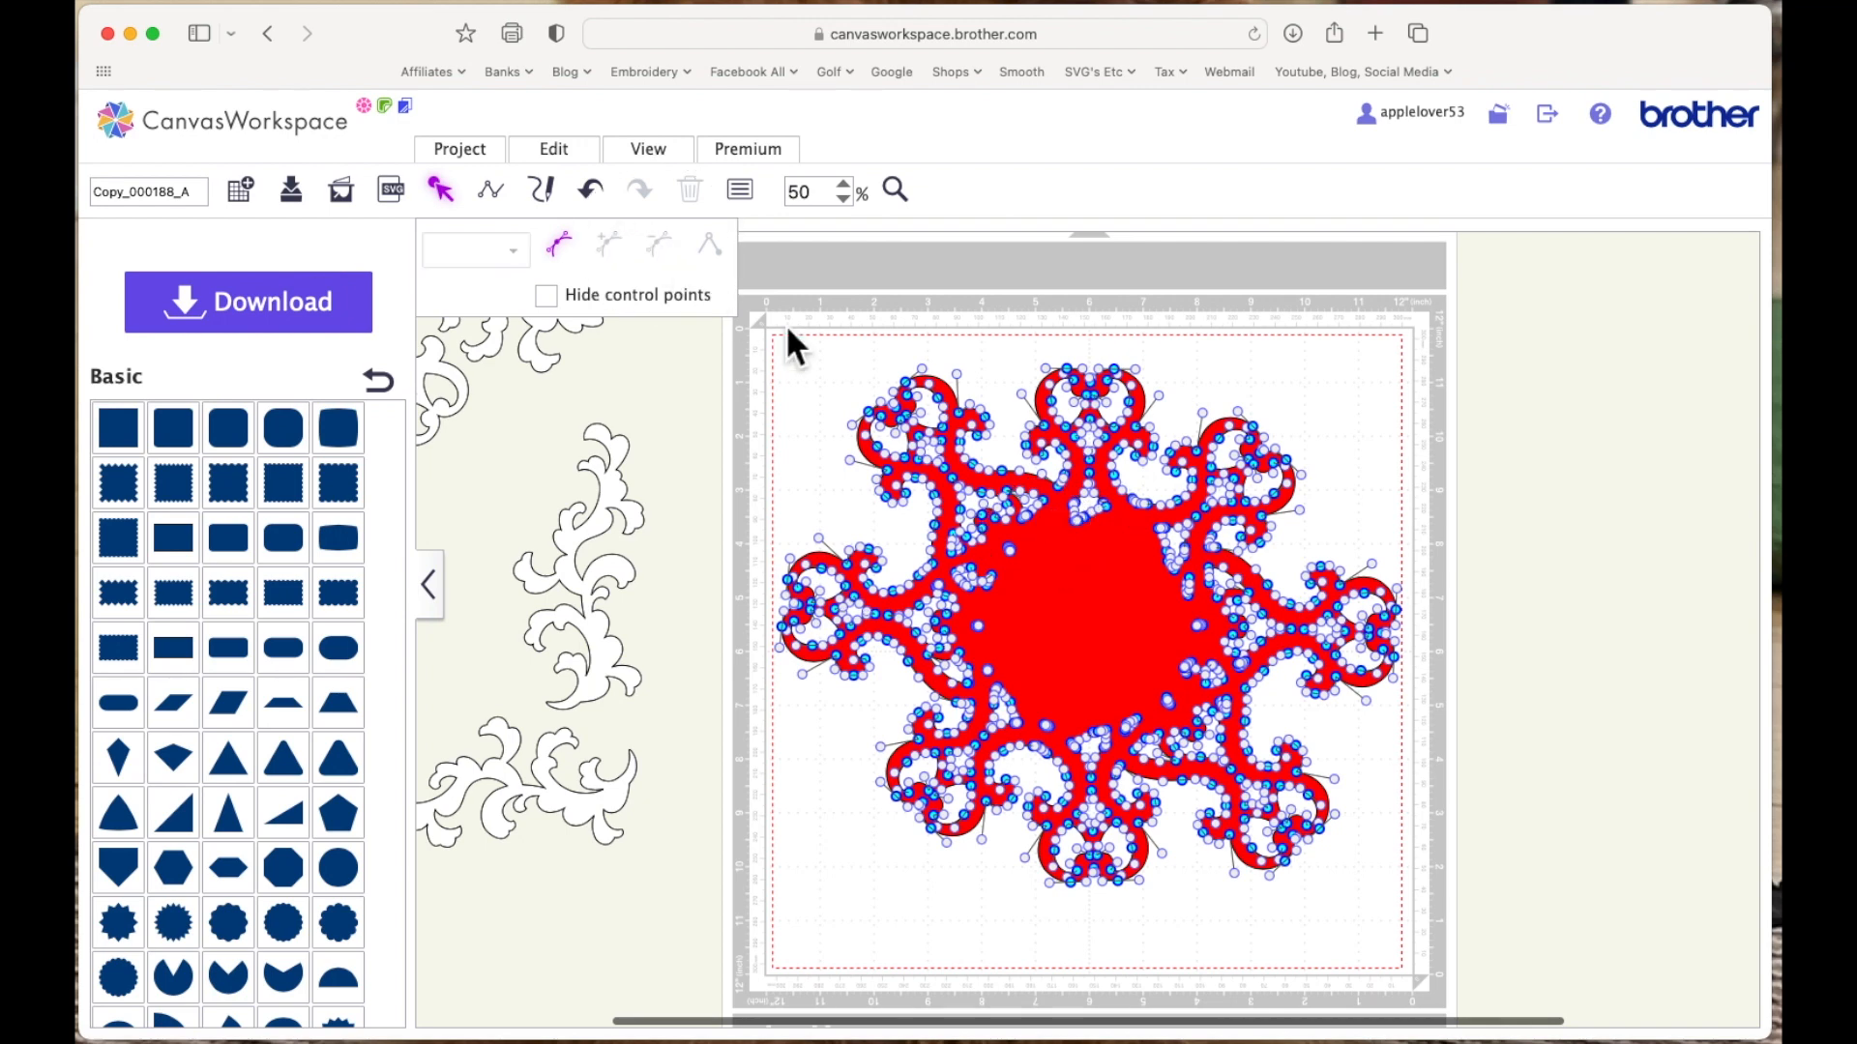
pyautogui.click(1000, 546)
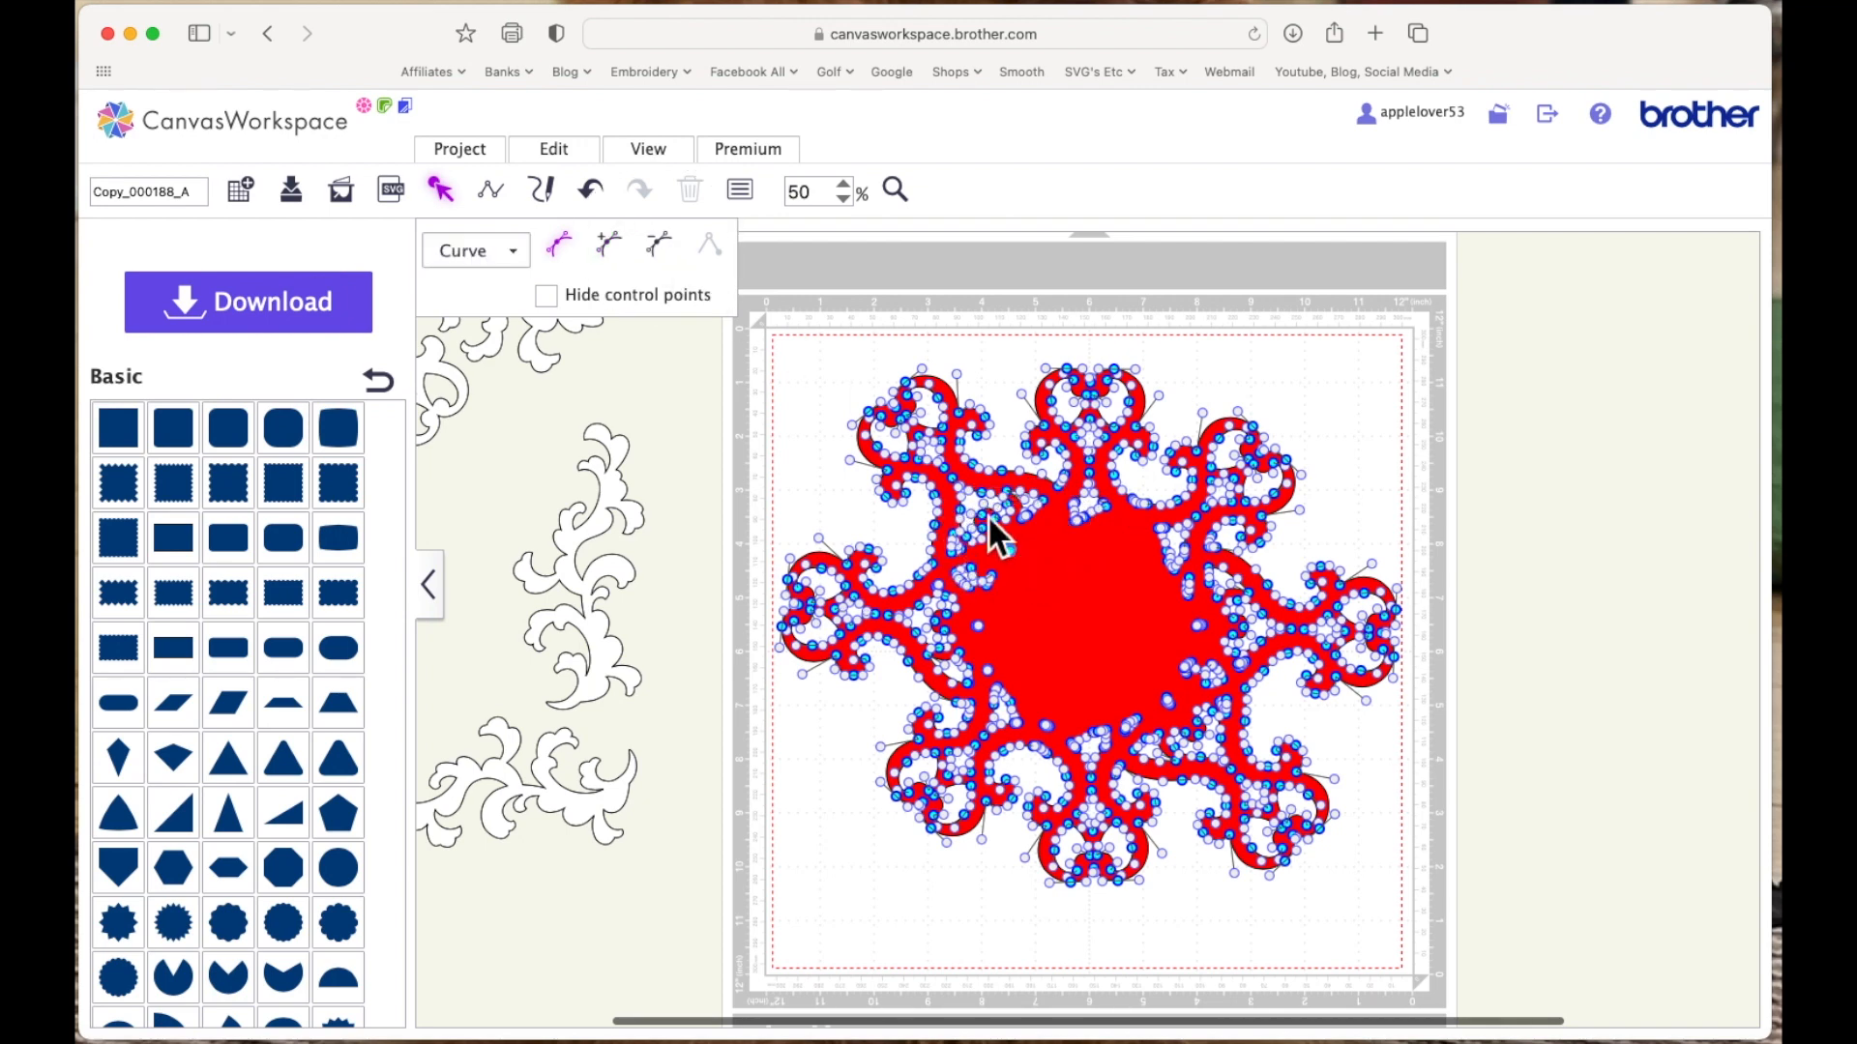
pyautogui.click(660, 246)
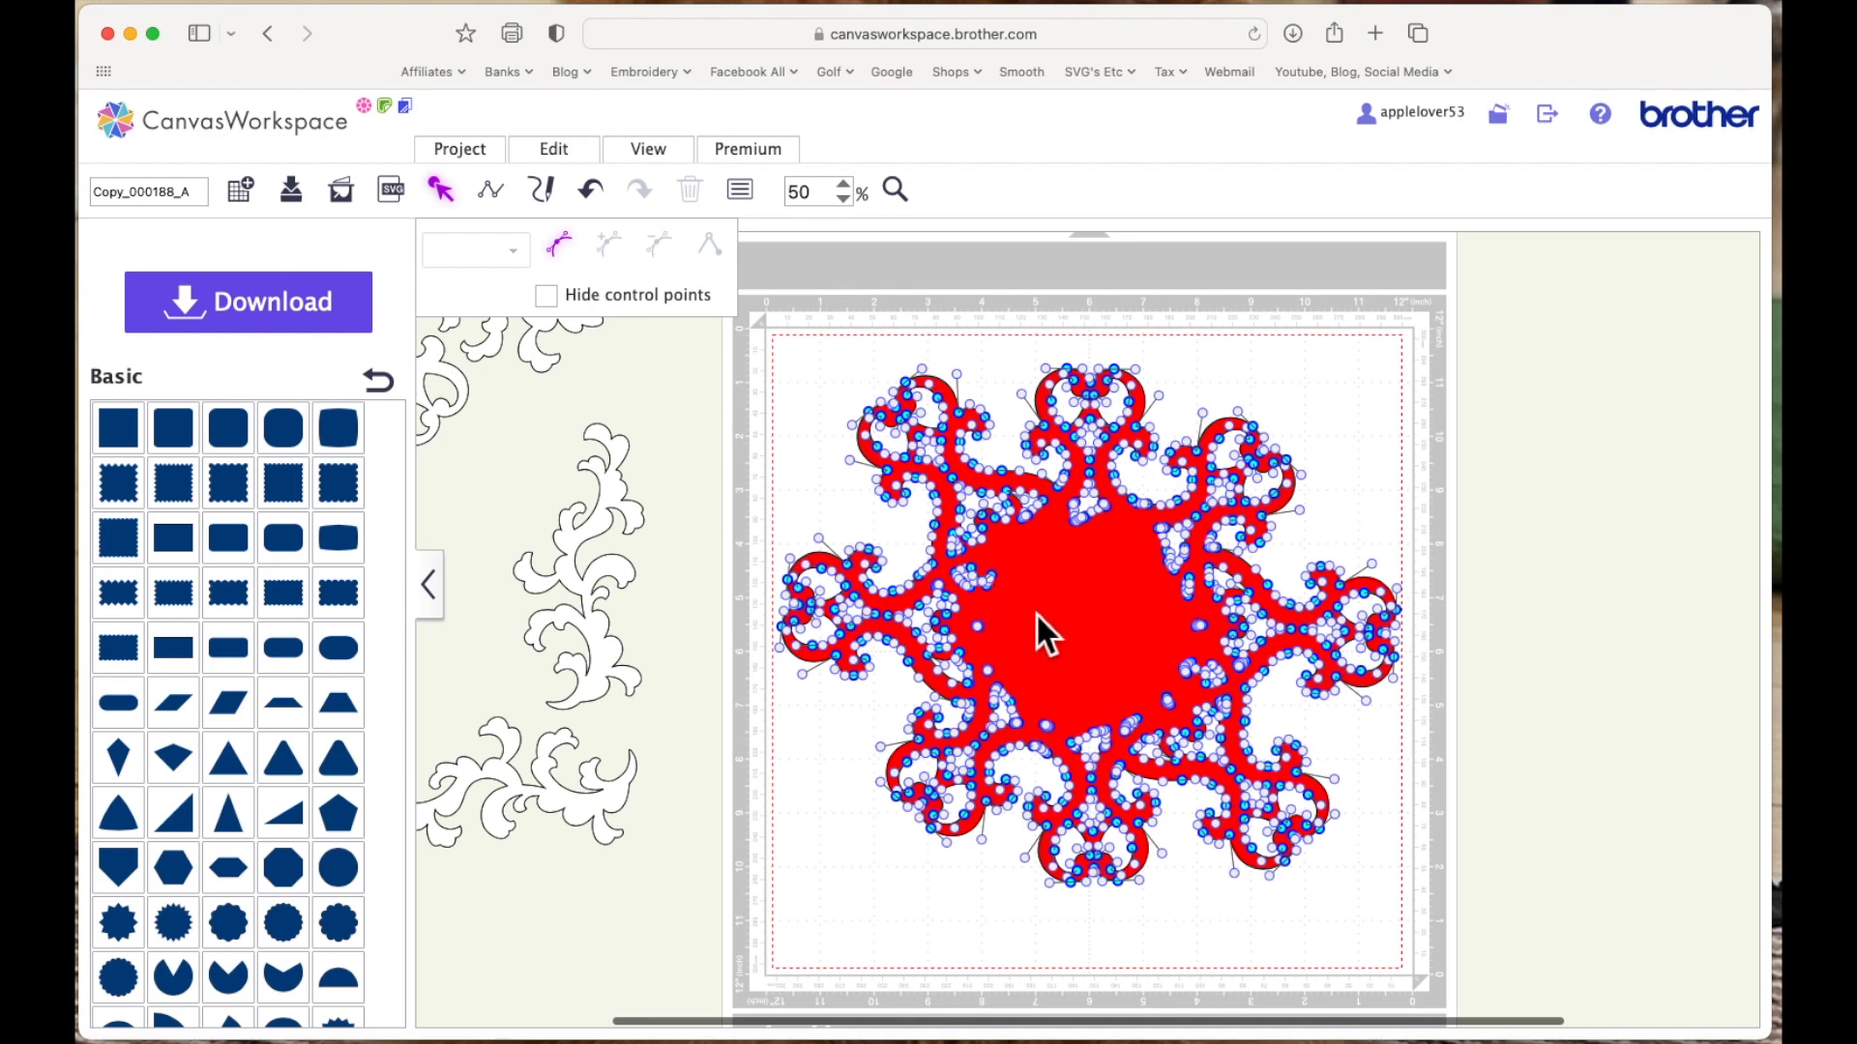
# Delete the nodes of the three small gaps along the left and lower-left edge of the solid center
pyautogui.click(977, 627)
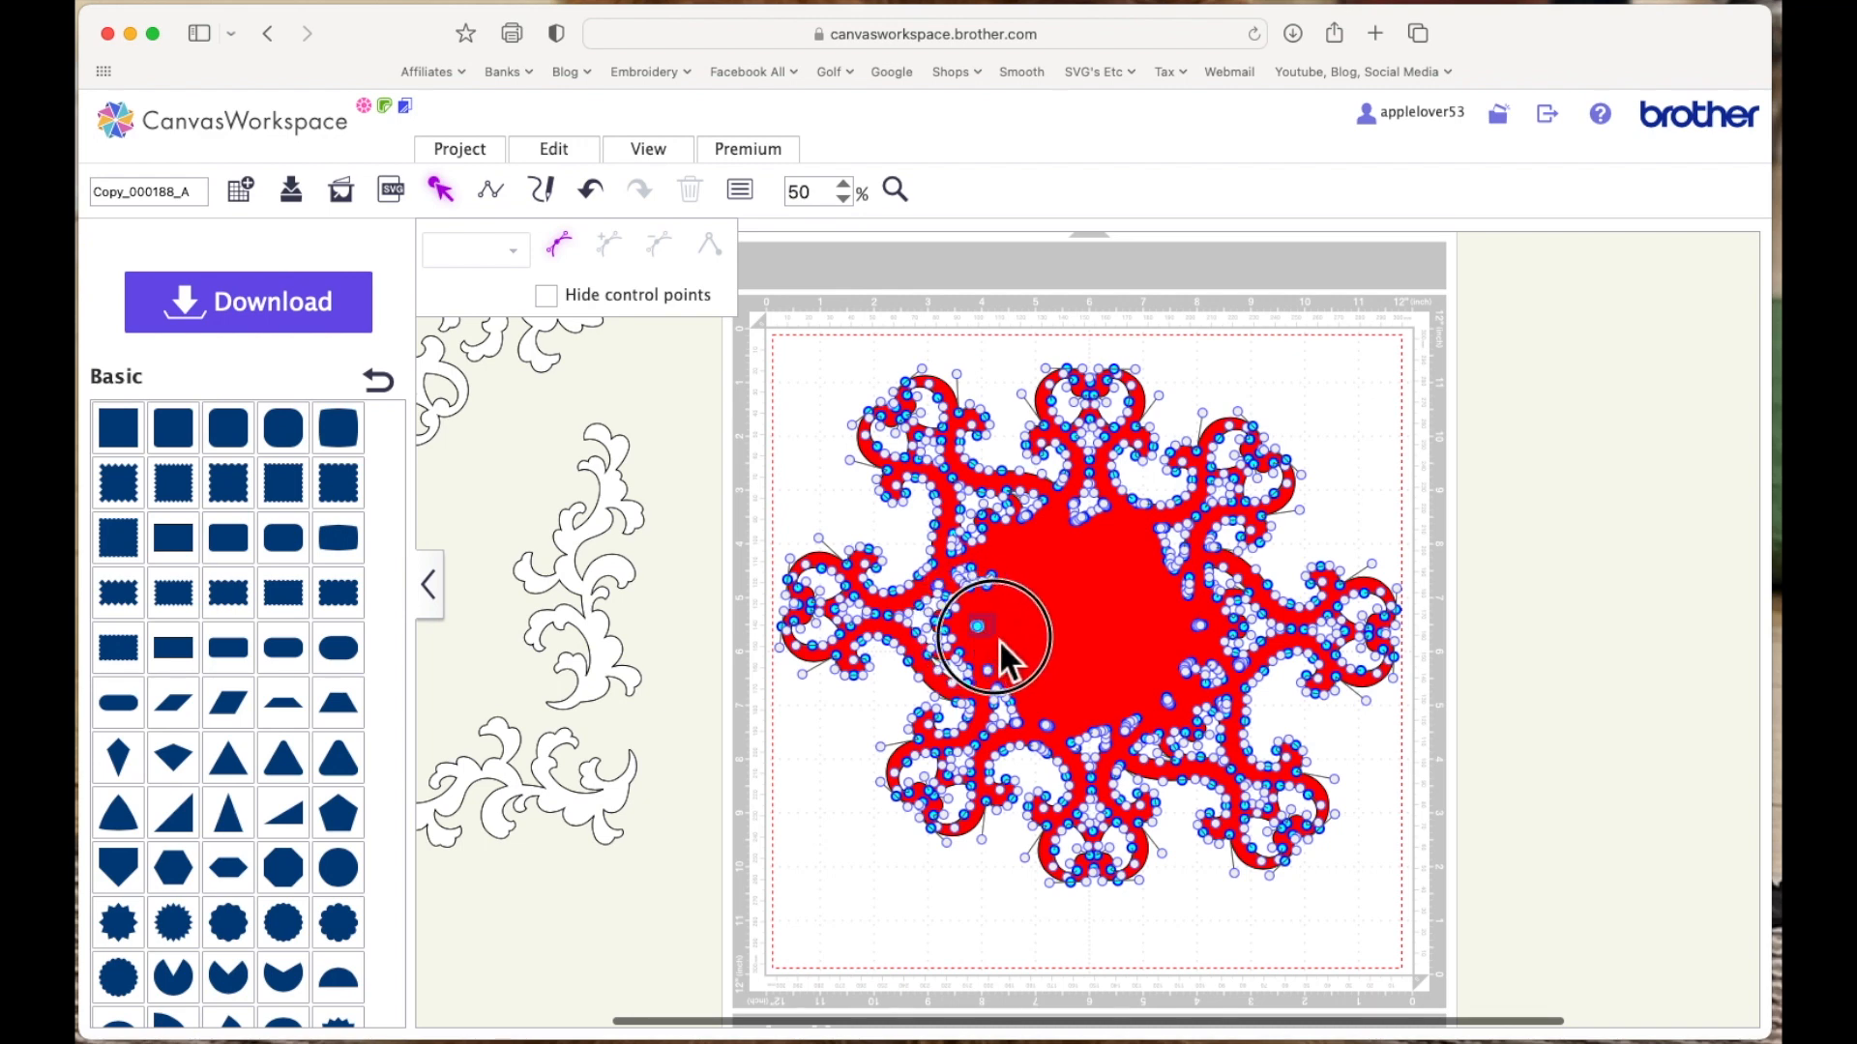
pyautogui.click(672, 256)
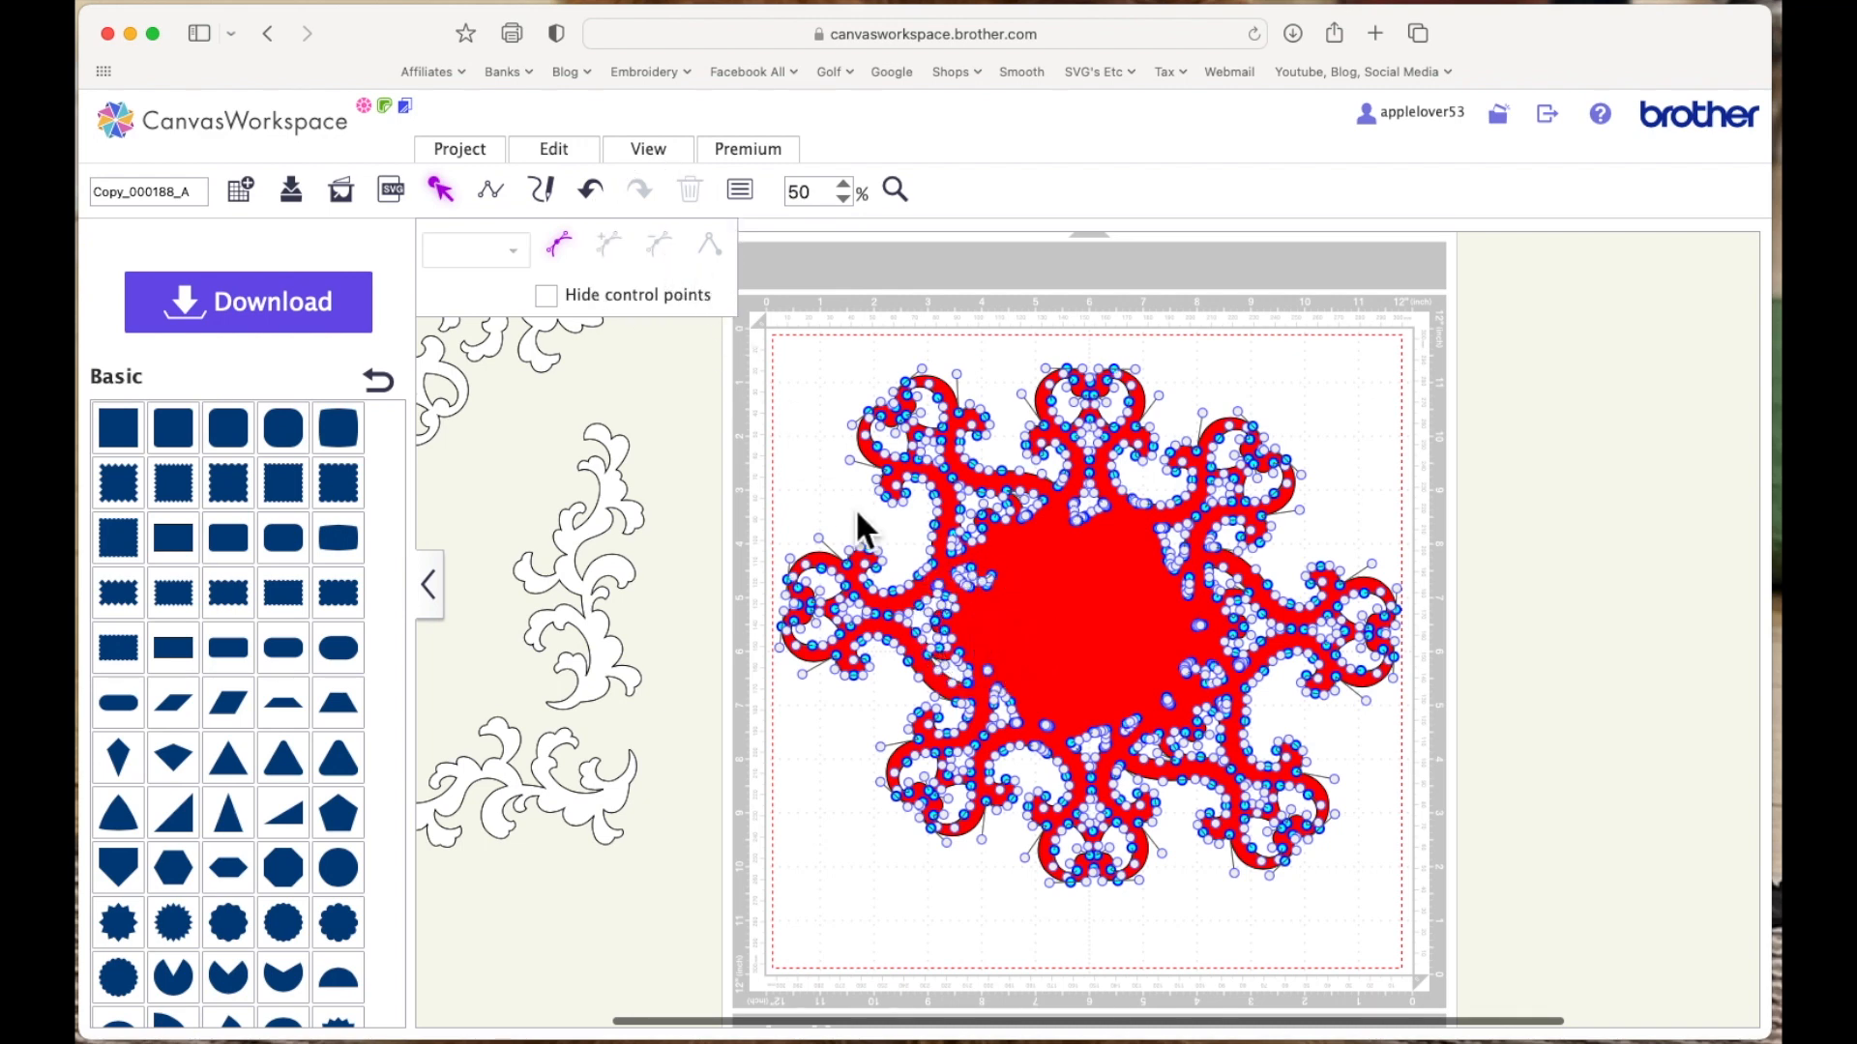
pyautogui.click(987, 669)
pyautogui.click(669, 261)
pyautogui.click(1047, 724)
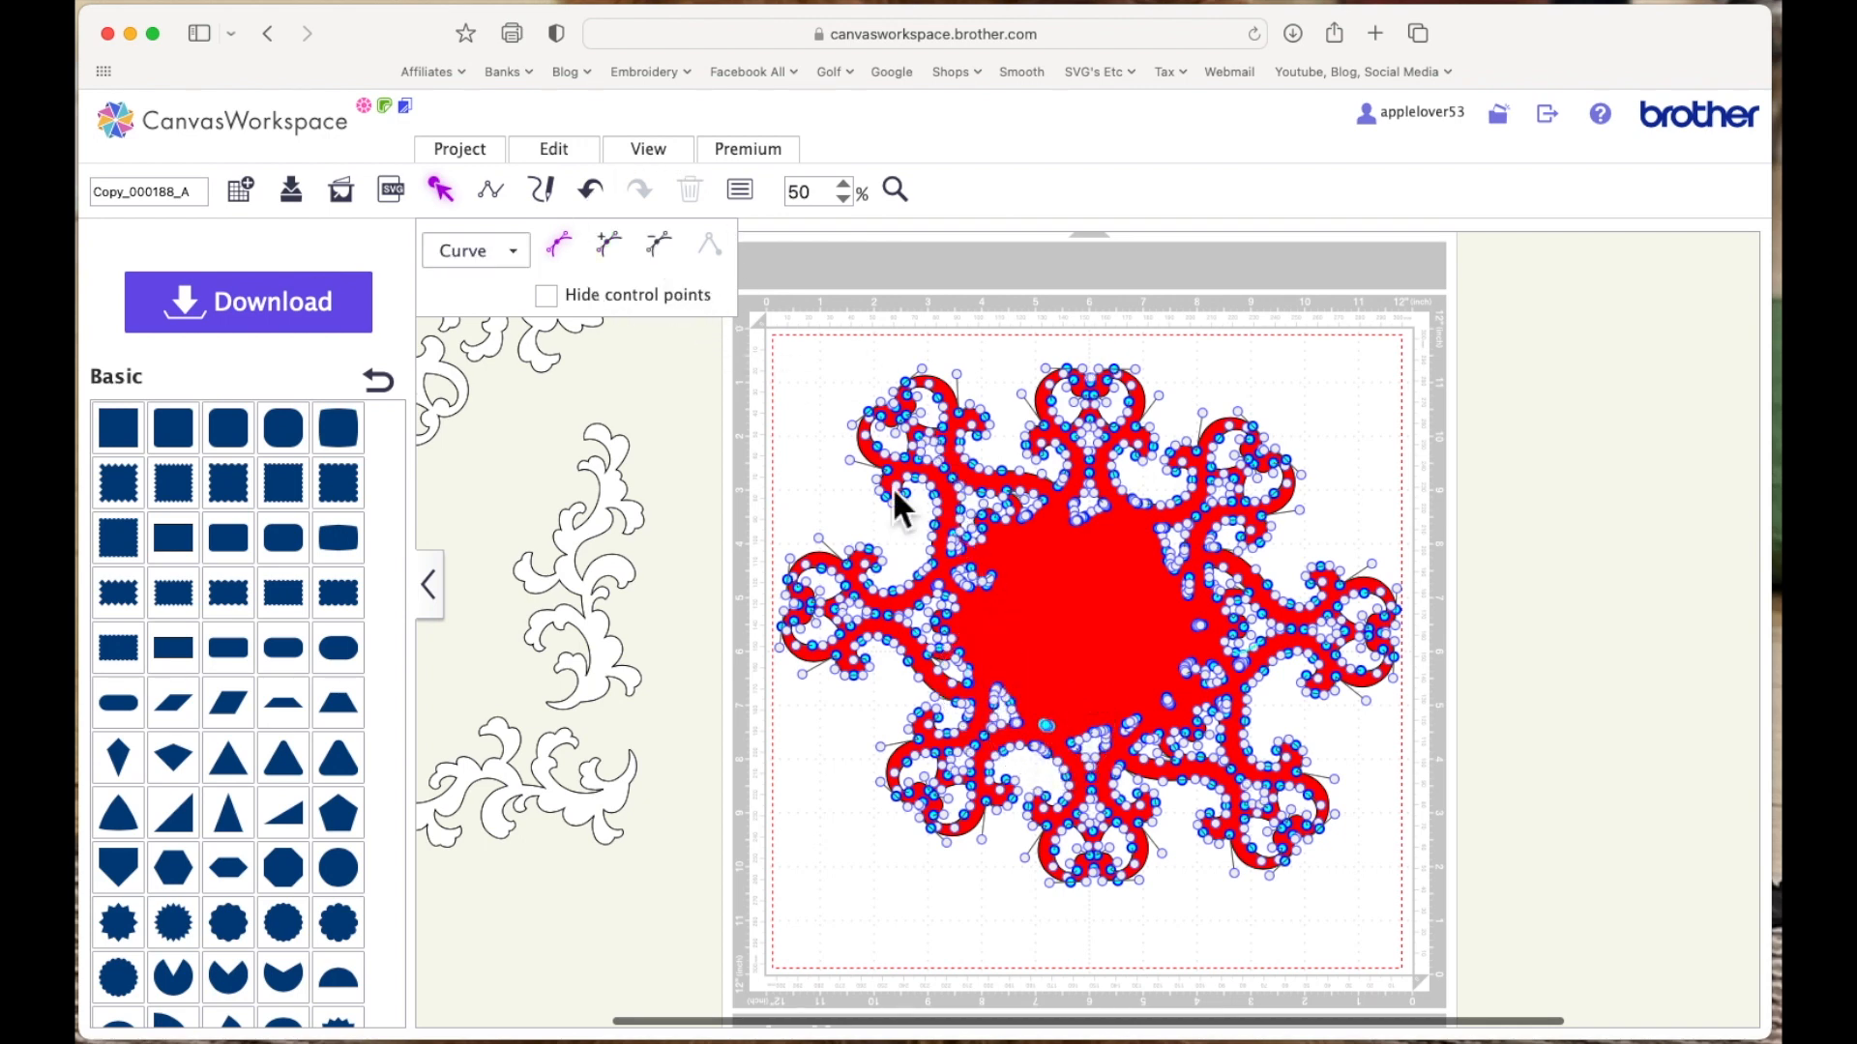
pyautogui.click(659, 244)
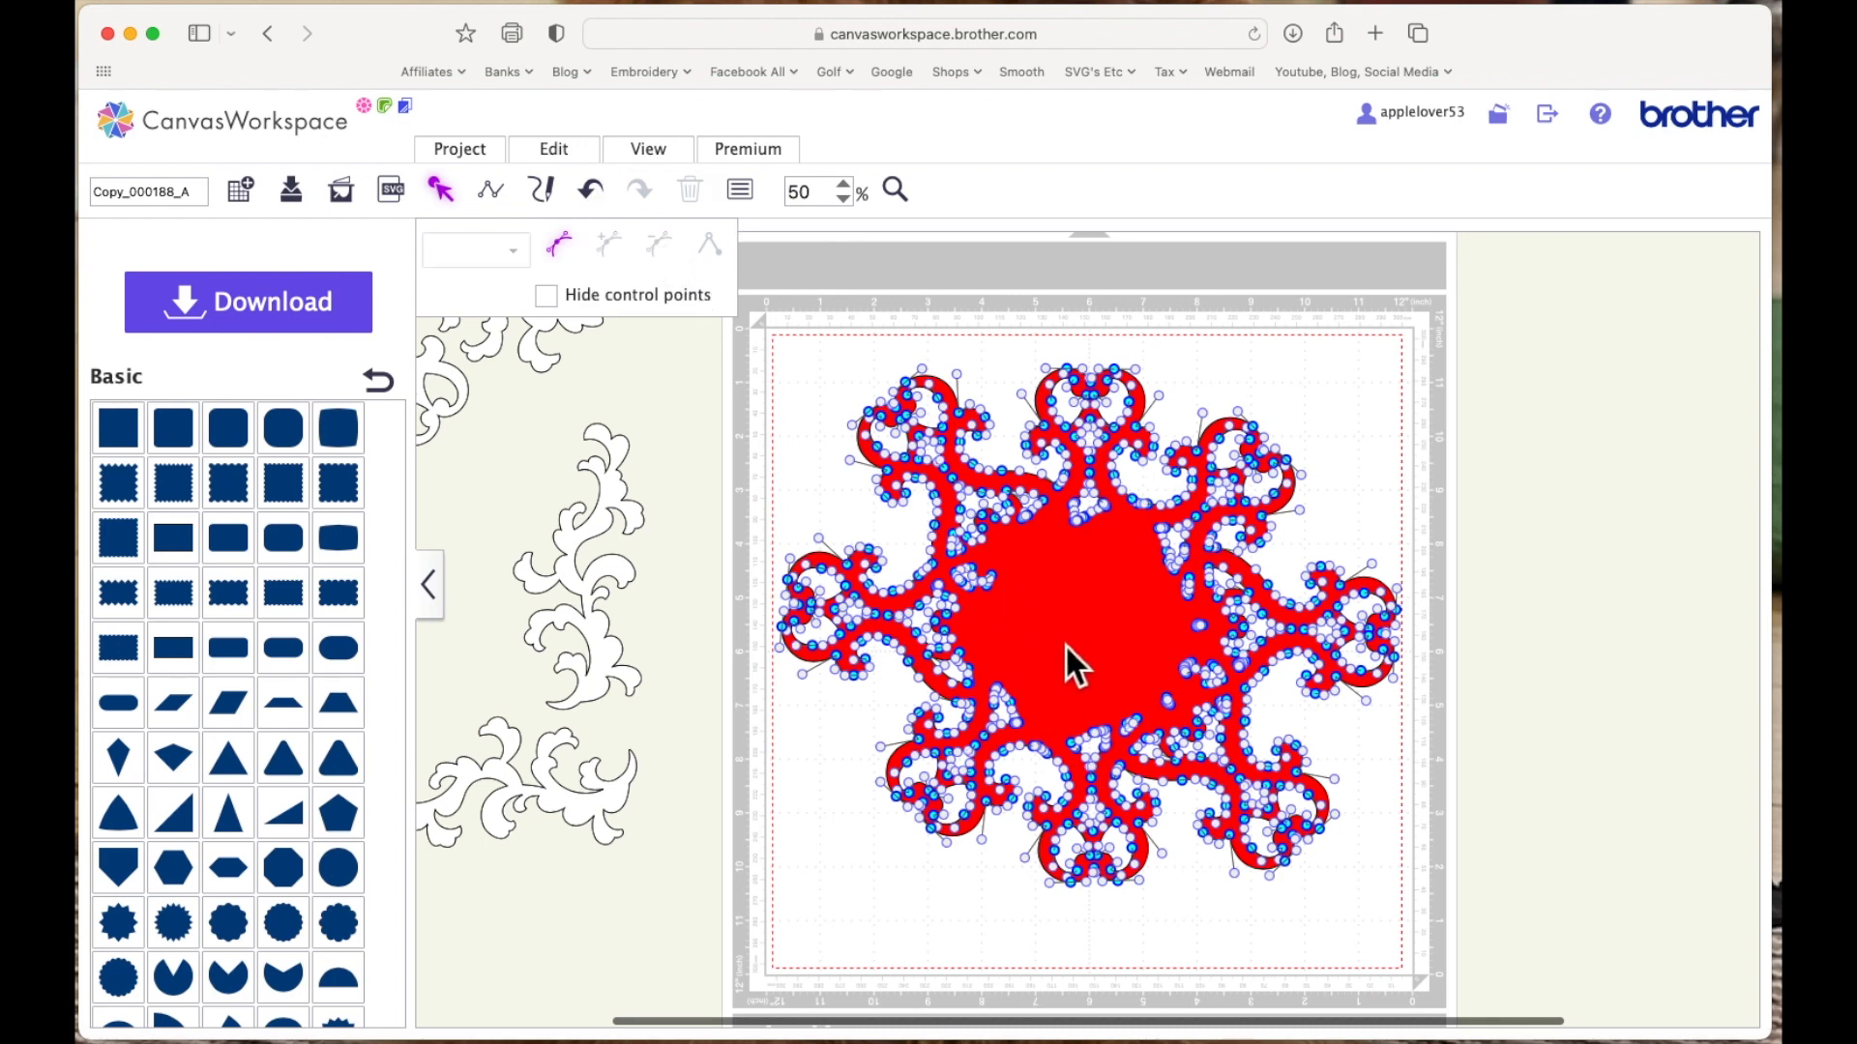
# Delete the nodes of the four small gaps along the right and lower-right edge of the solid center
pyautogui.moveTo(1196, 570); pyautogui.dragTo(1188, 604)
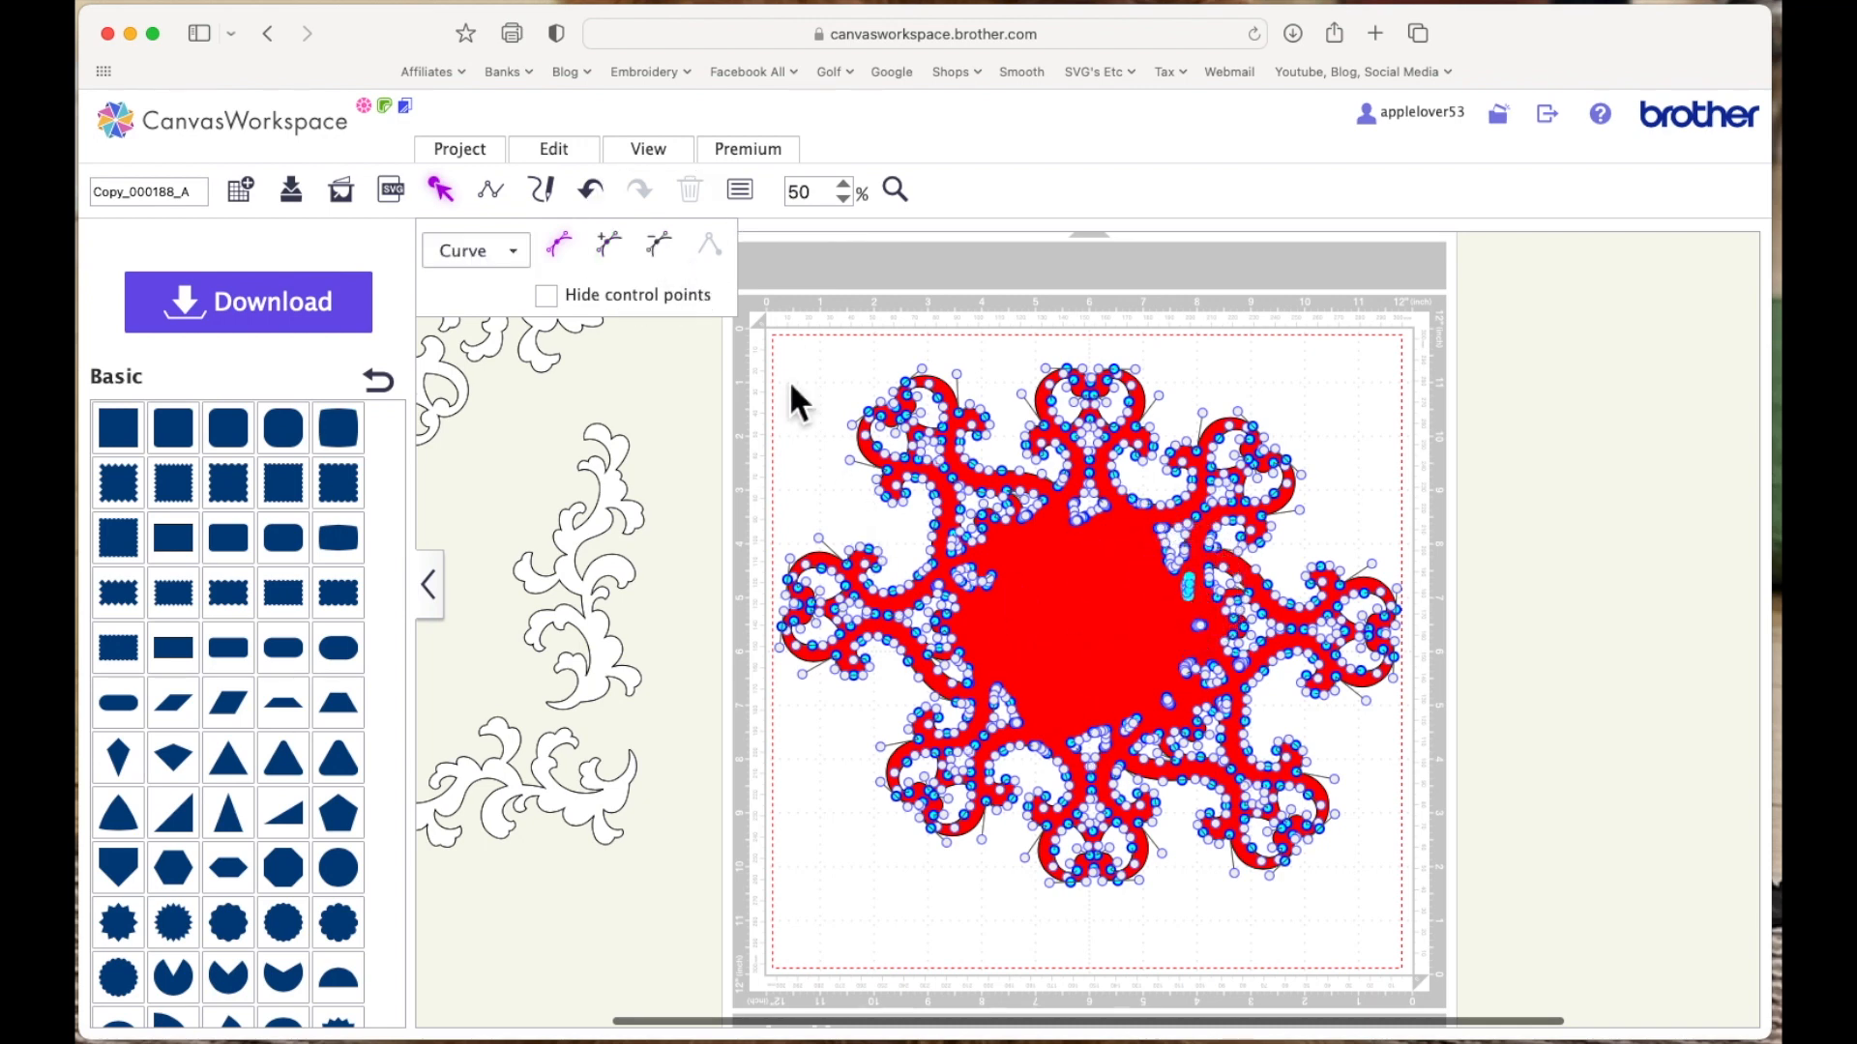
pyautogui.click(665, 248)
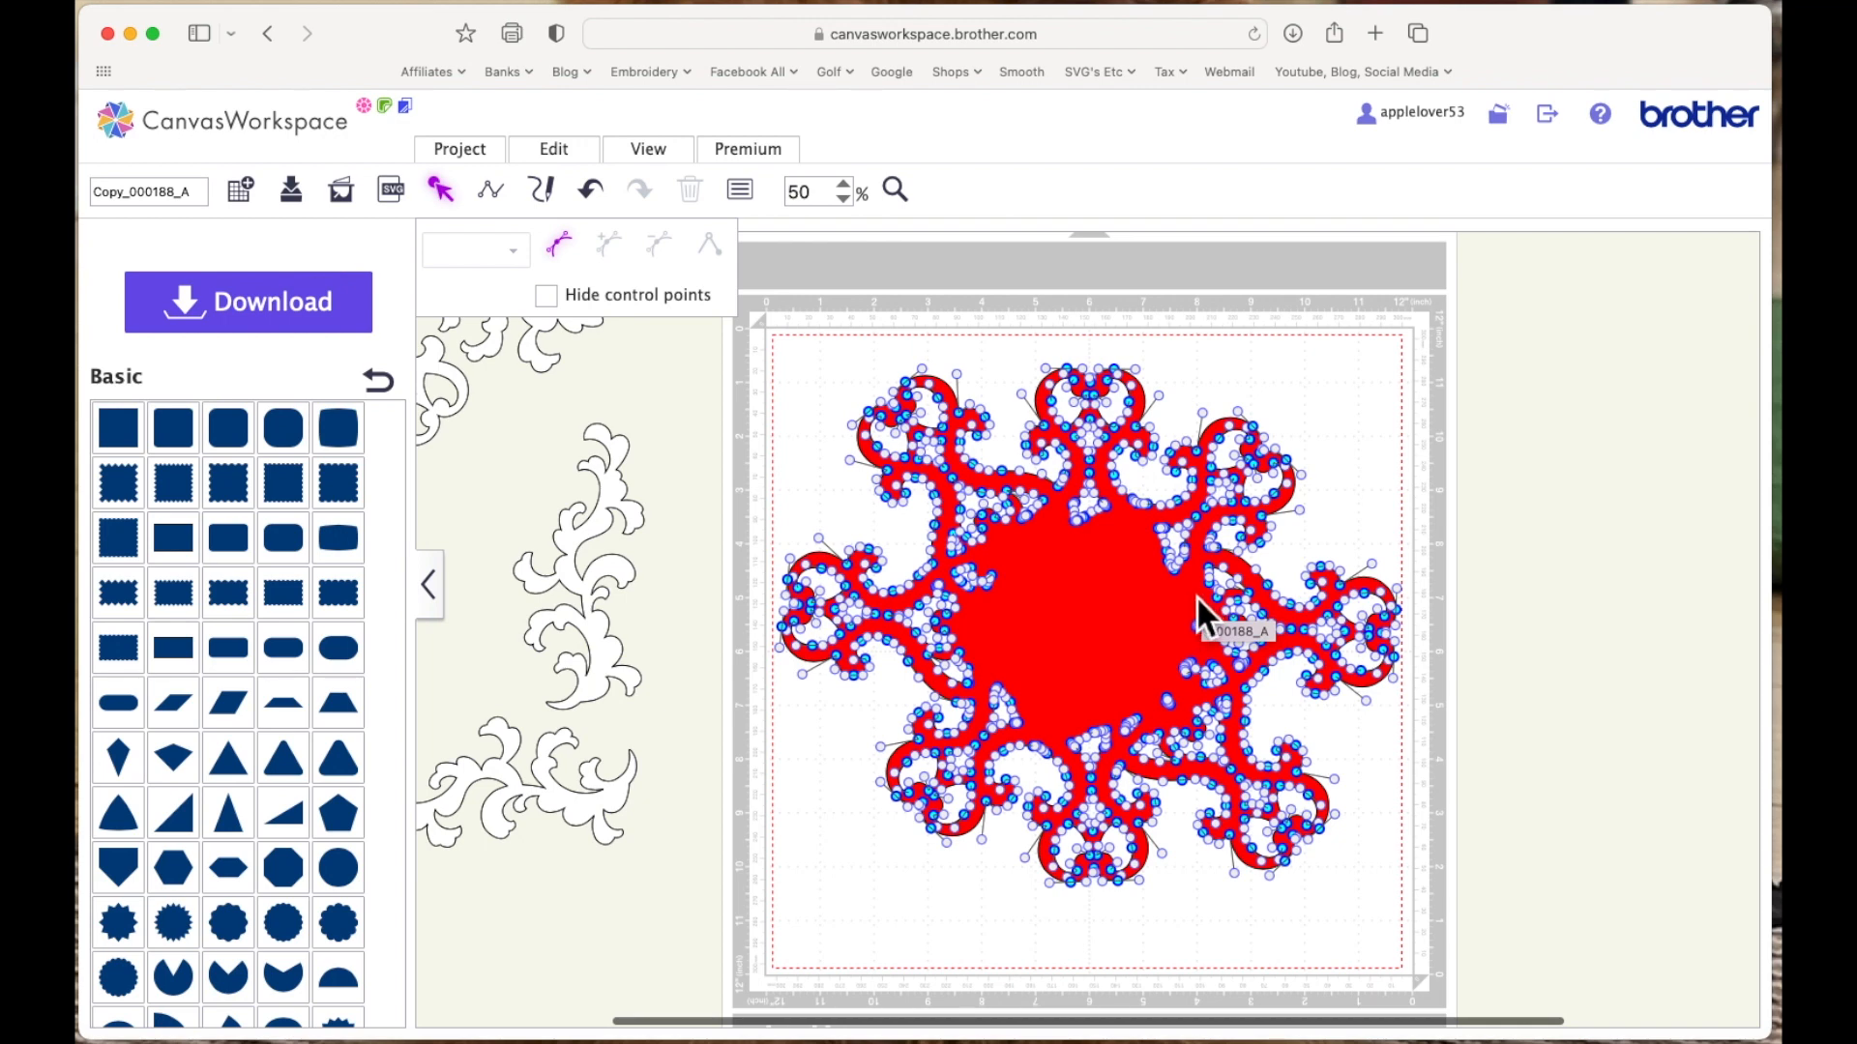
pyautogui.click(1209, 680)
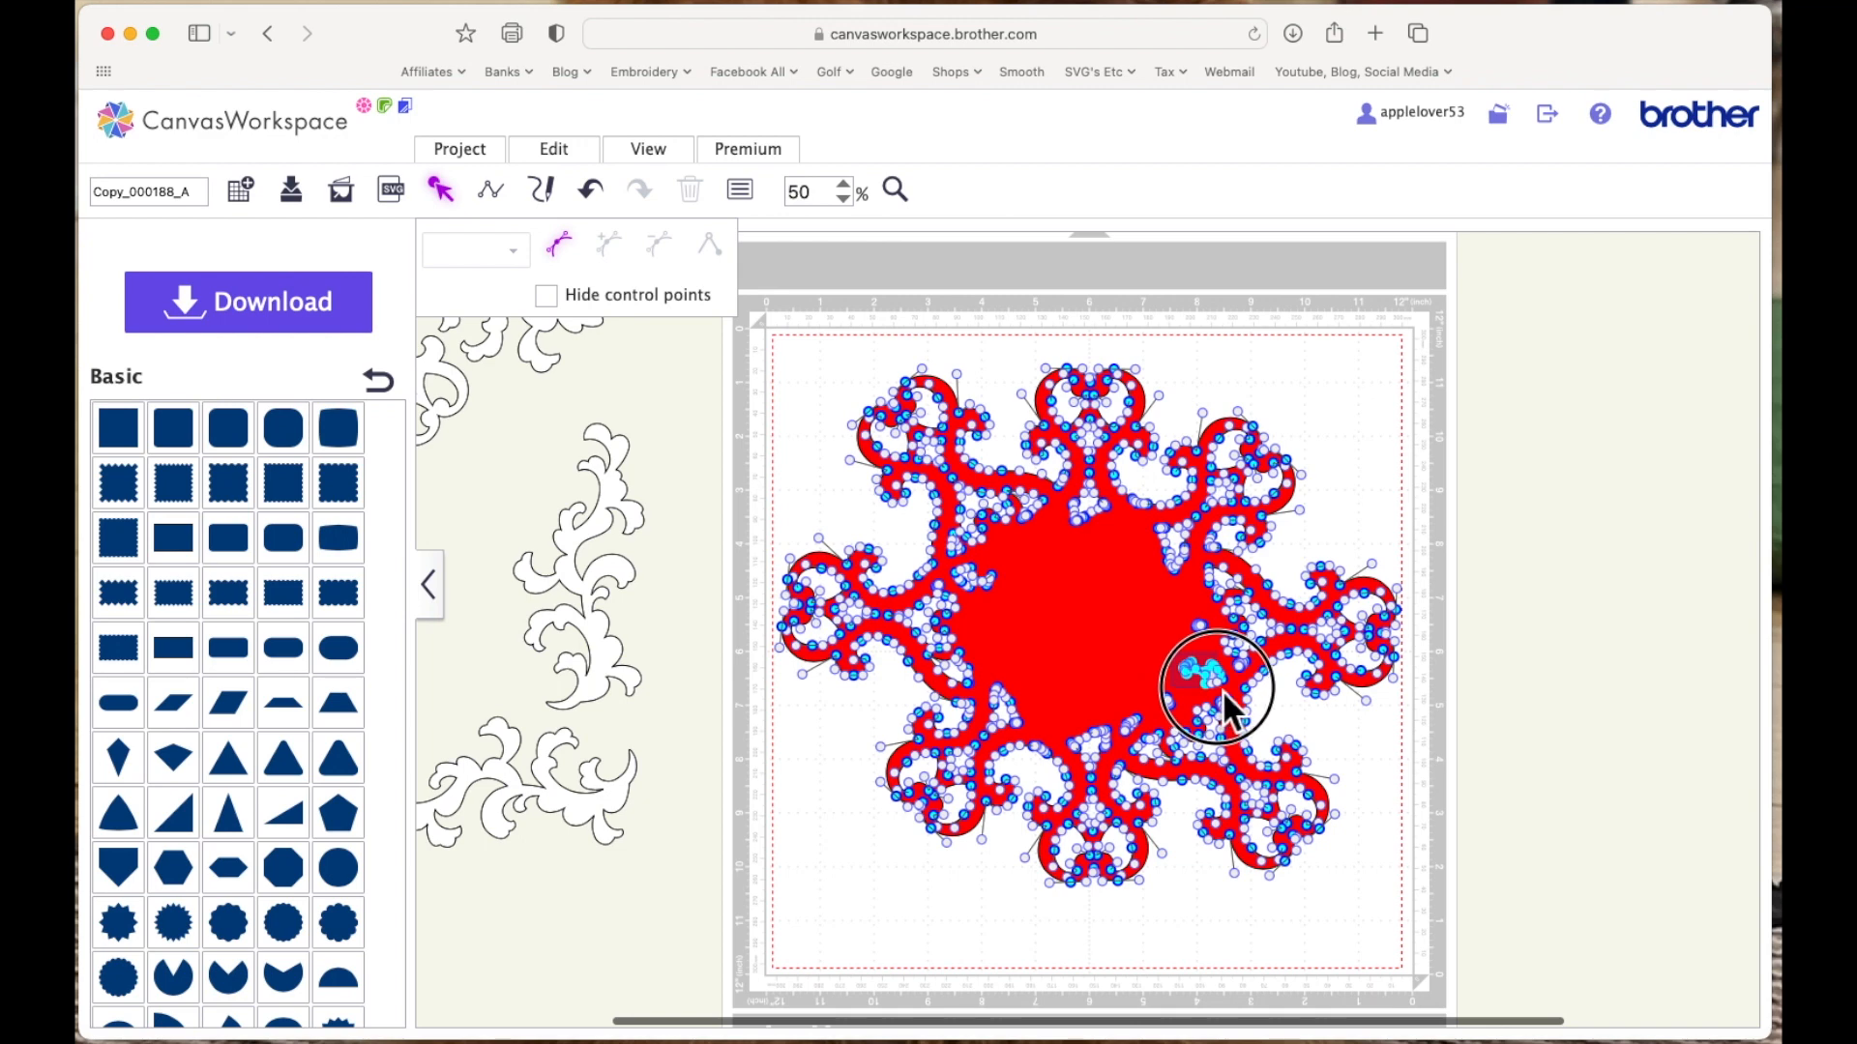
pyautogui.click(674, 253)
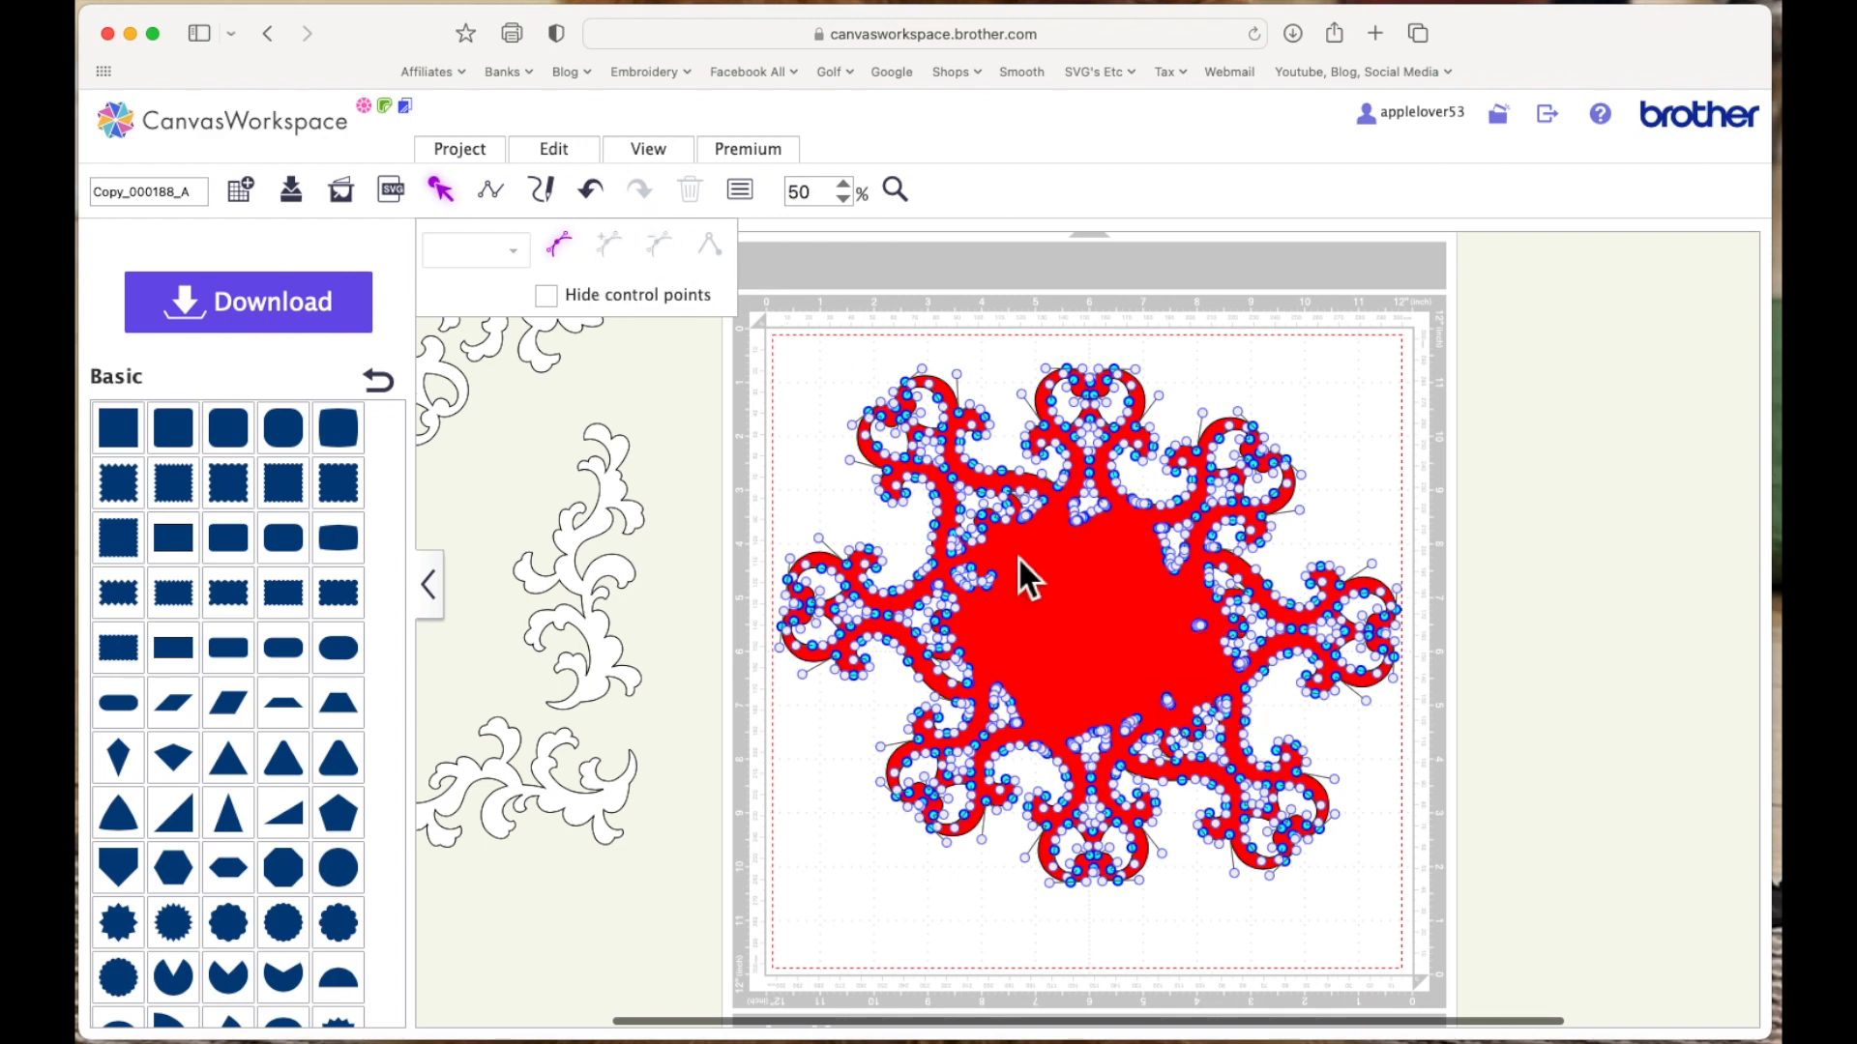
pyautogui.click(1199, 626)
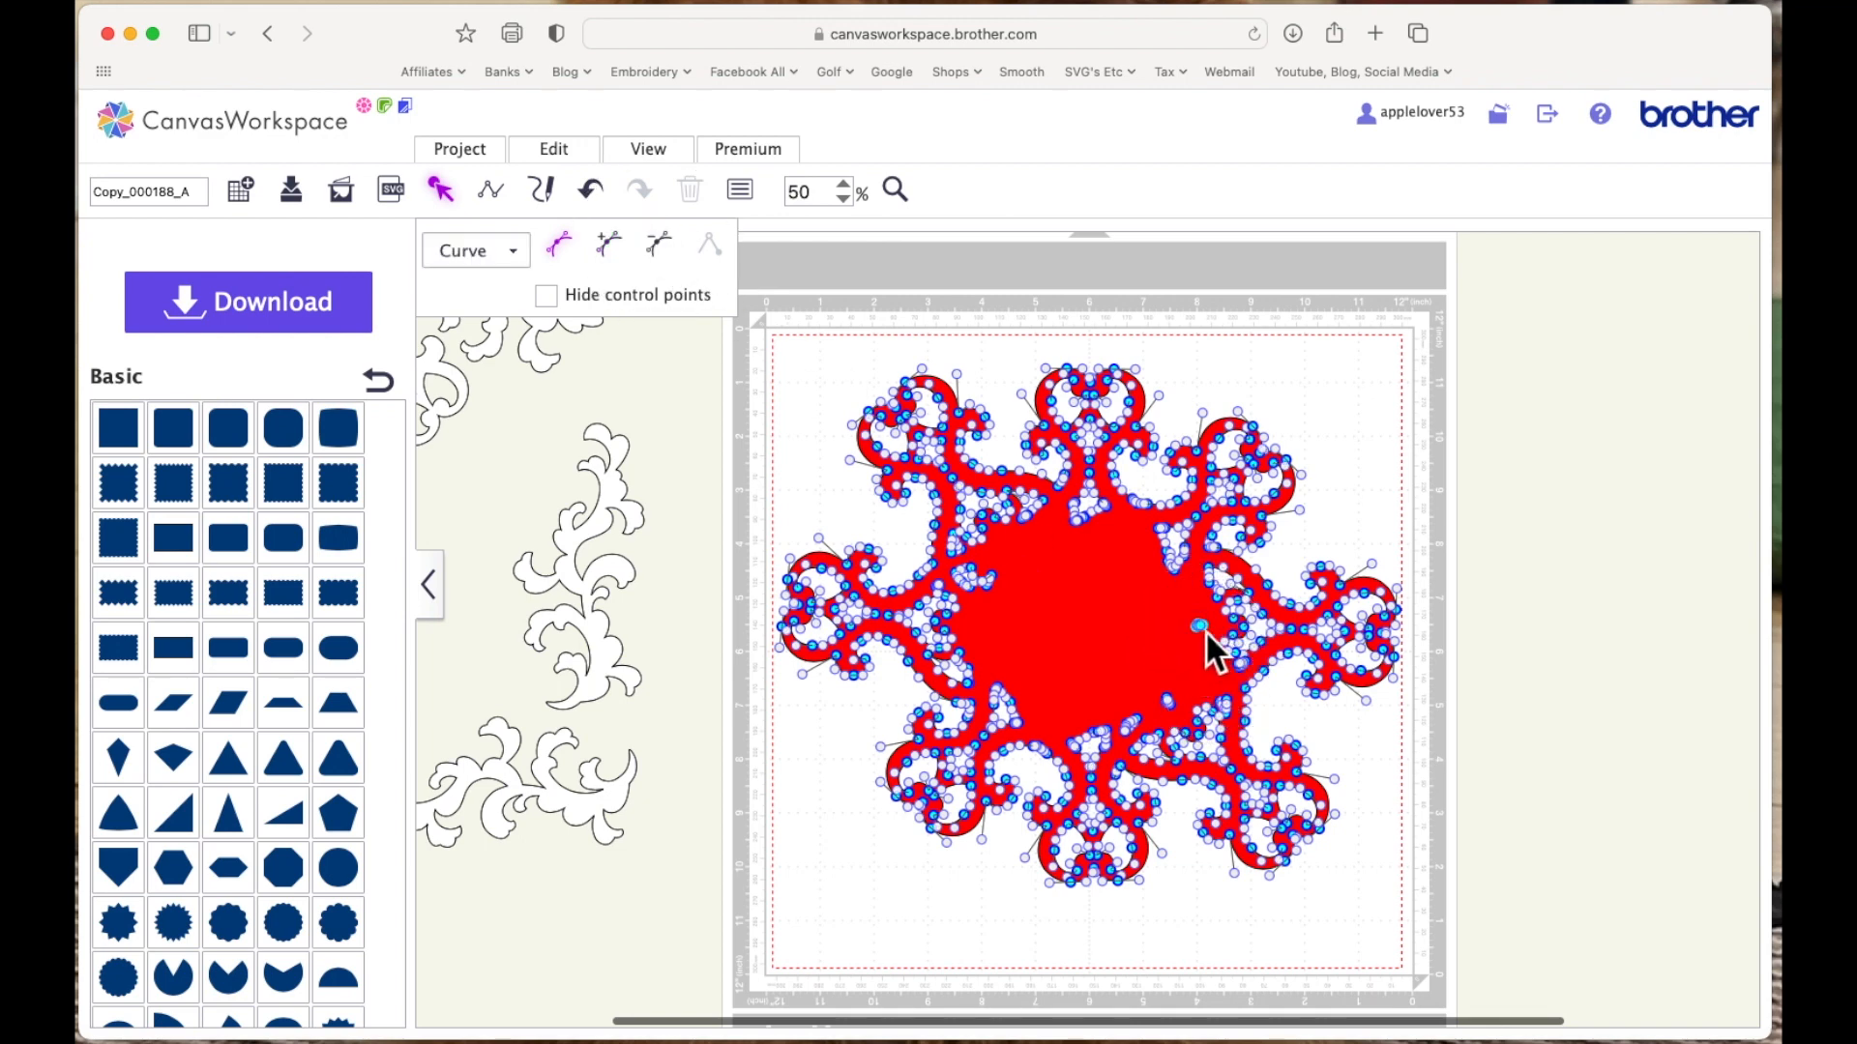
pyautogui.click(694, 259)
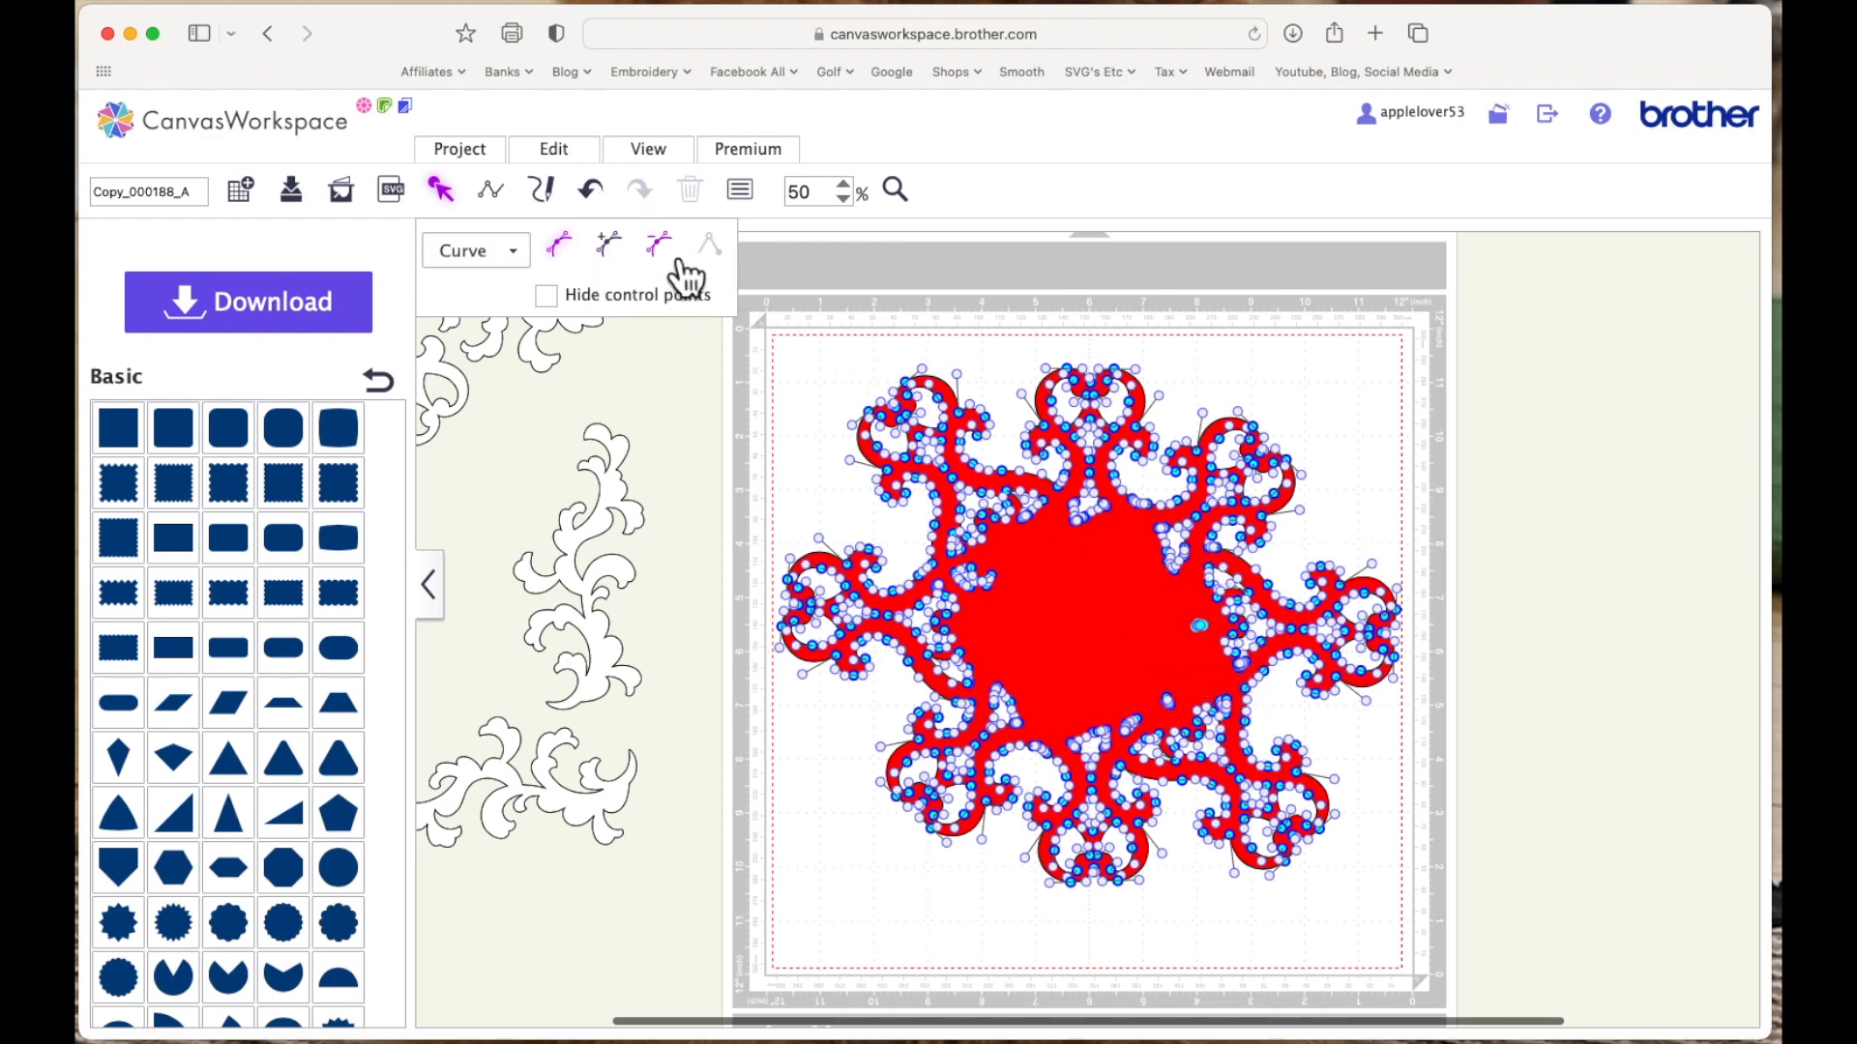
pyautogui.click(1173, 703)
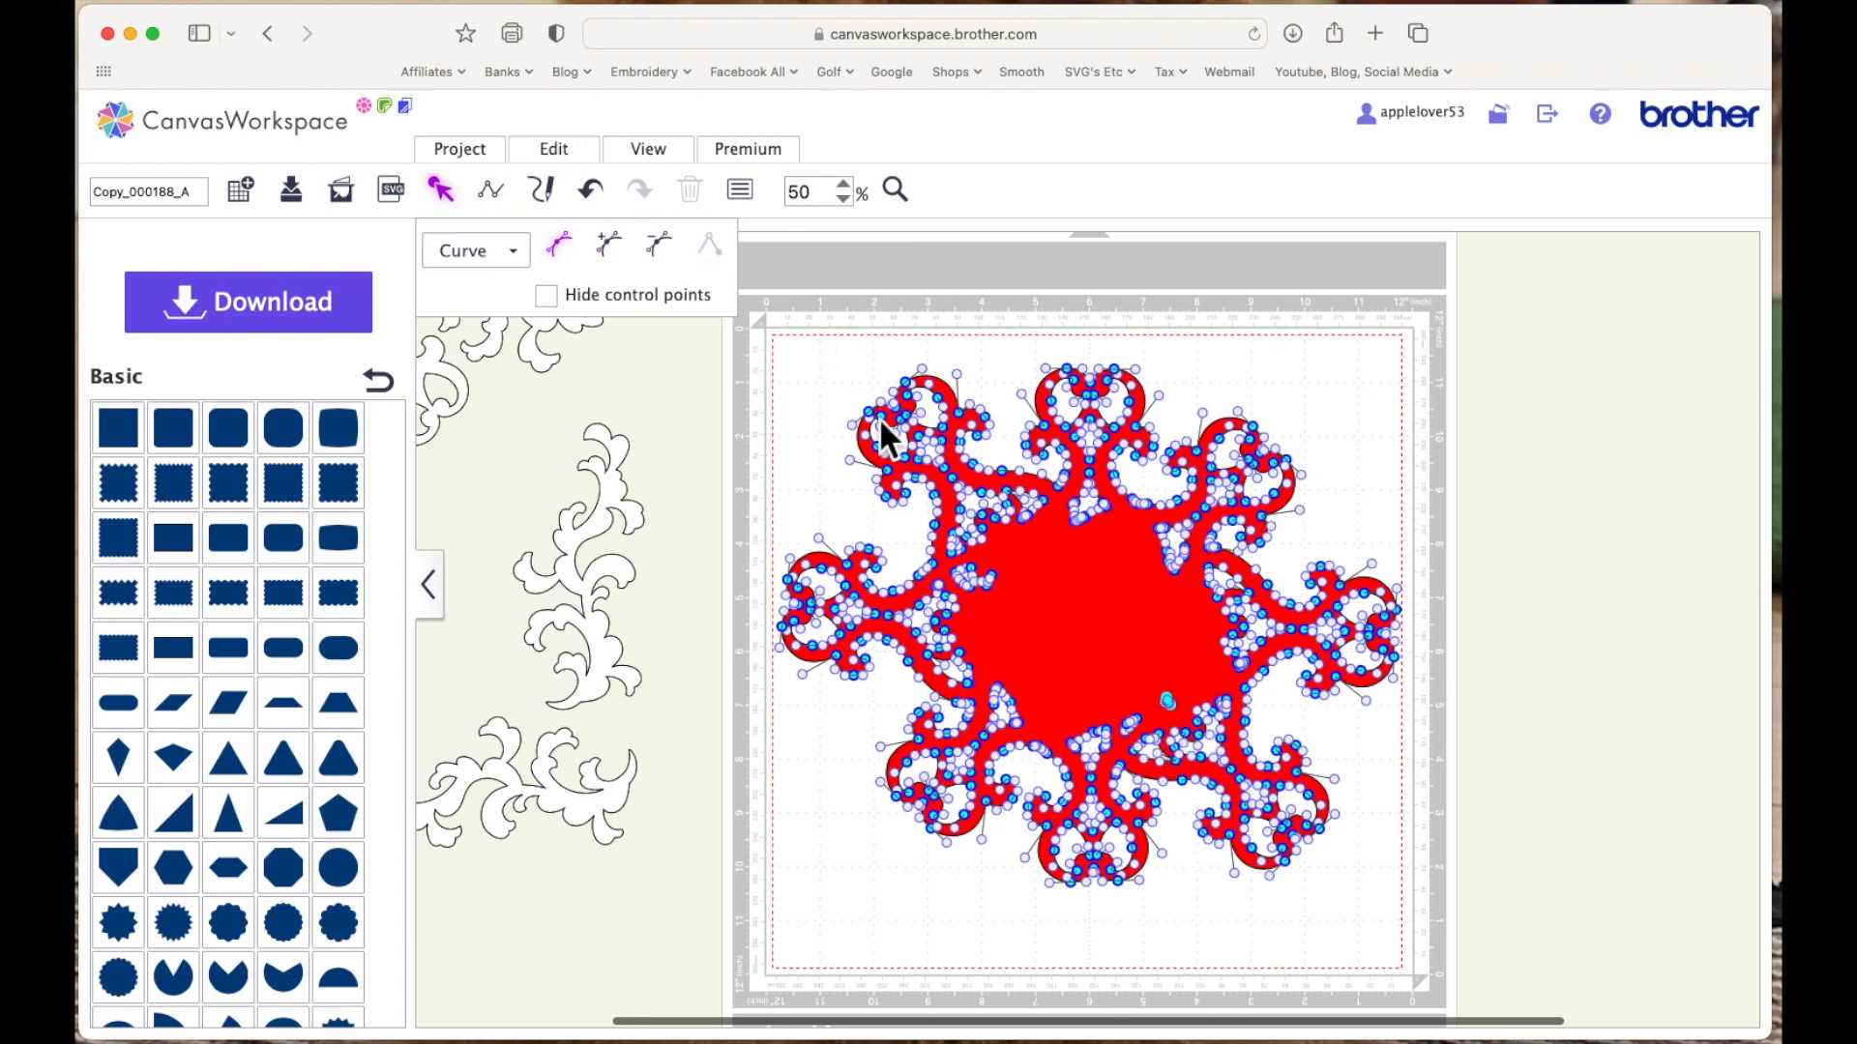
pyautogui.click(675, 255)
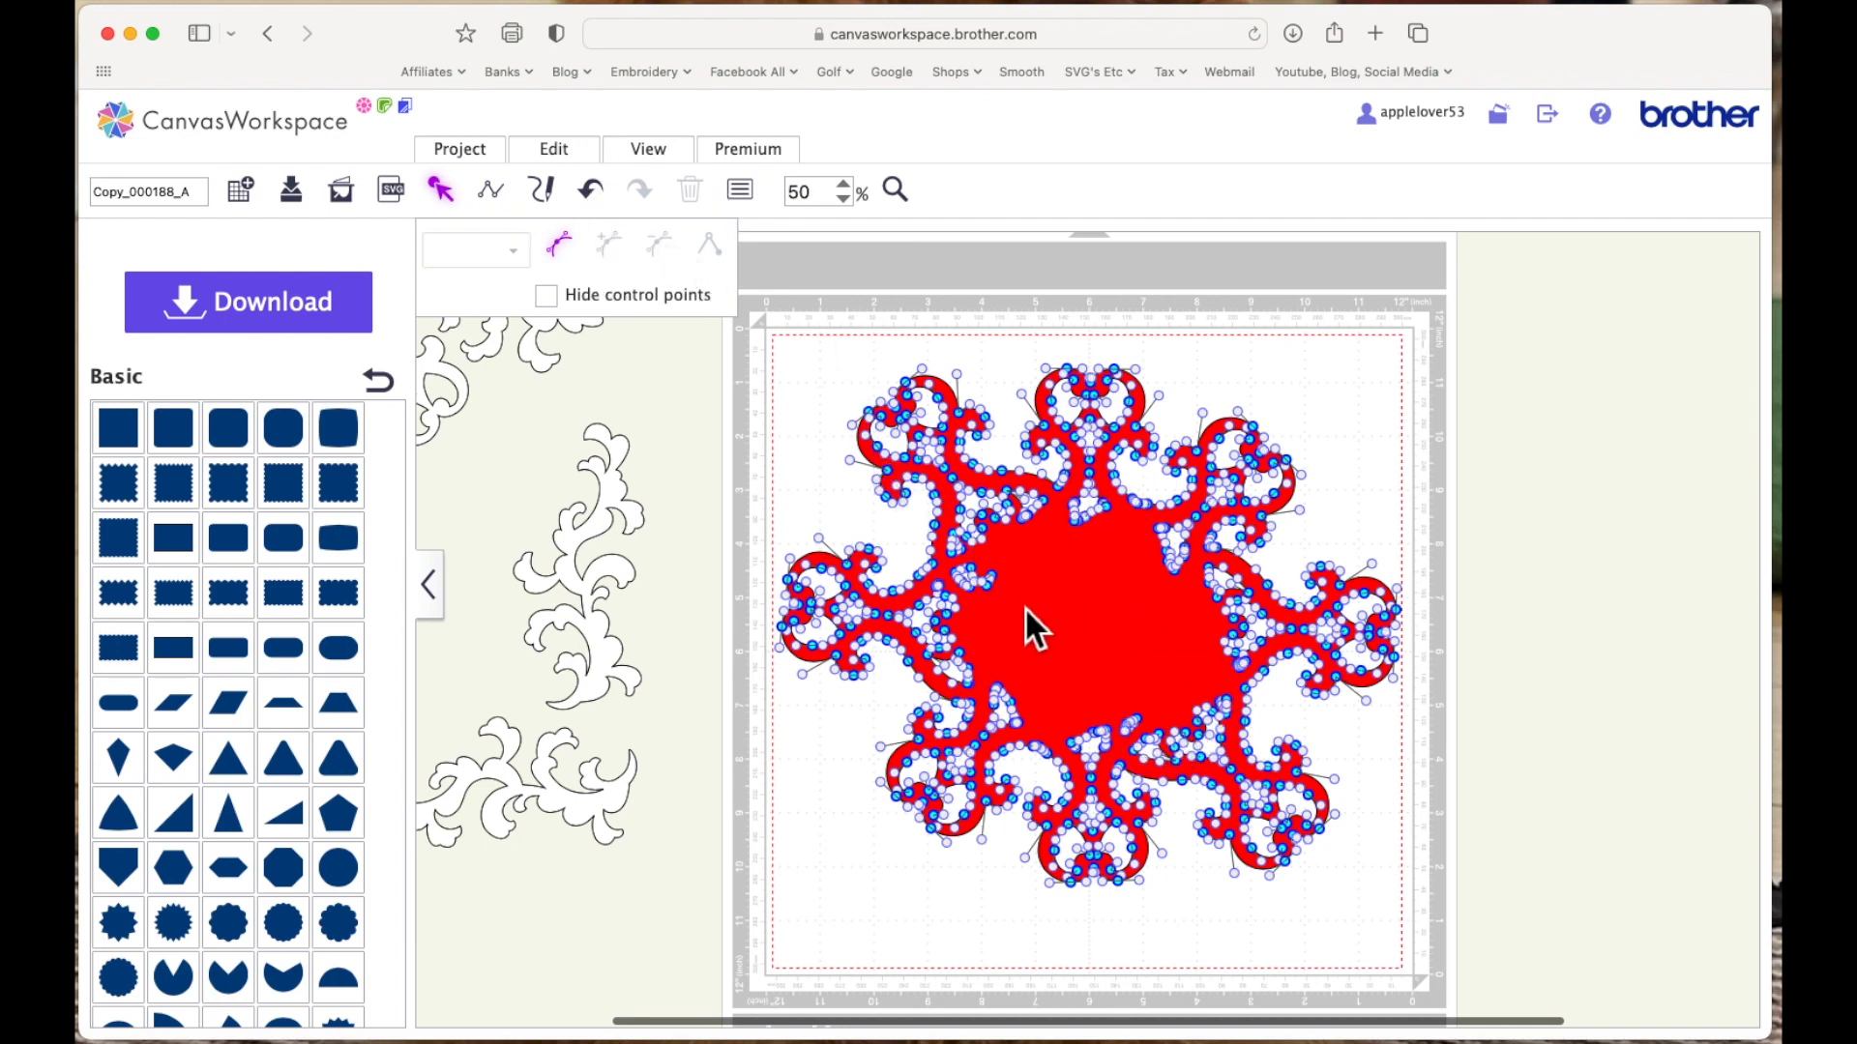
# Delete the nodes of the remaining gap inside the center's upper-left edge and leave path editing
pyautogui.click(971, 577)
pyautogui.click(670, 248)
pyautogui.click(968, 575)
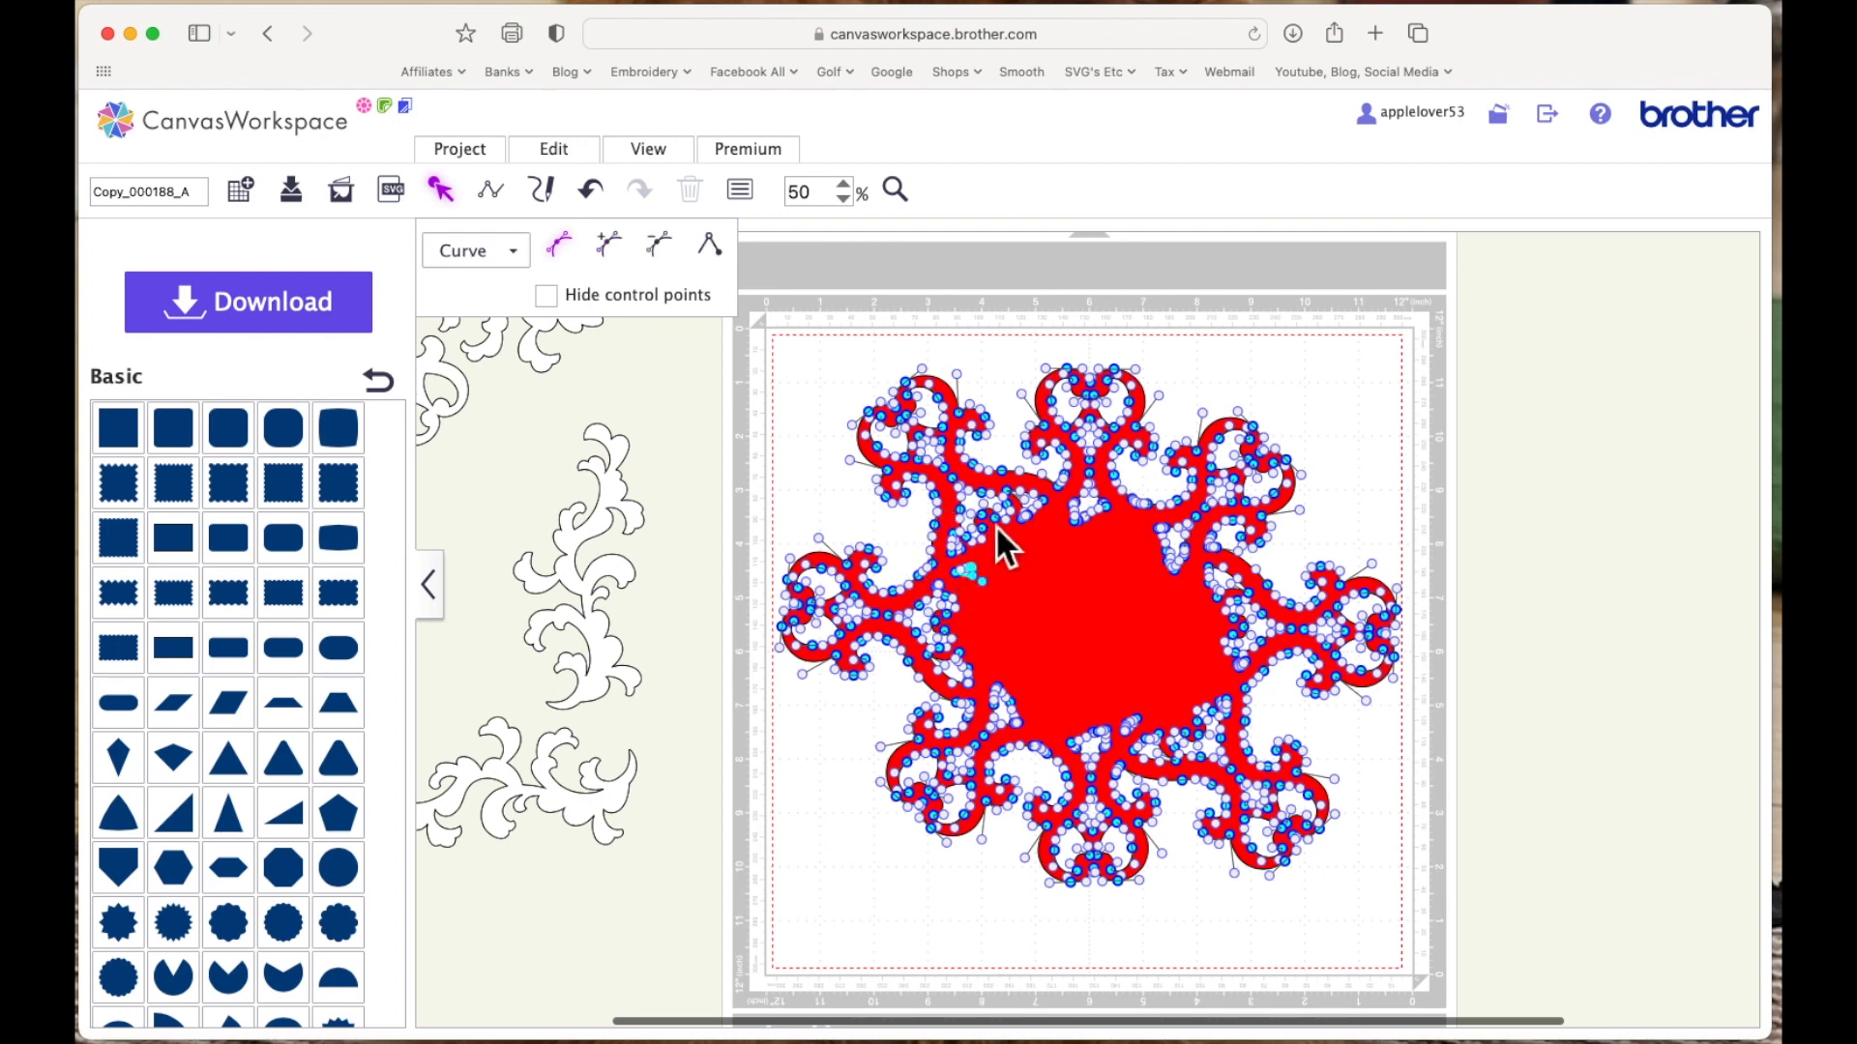
pyautogui.click(667, 250)
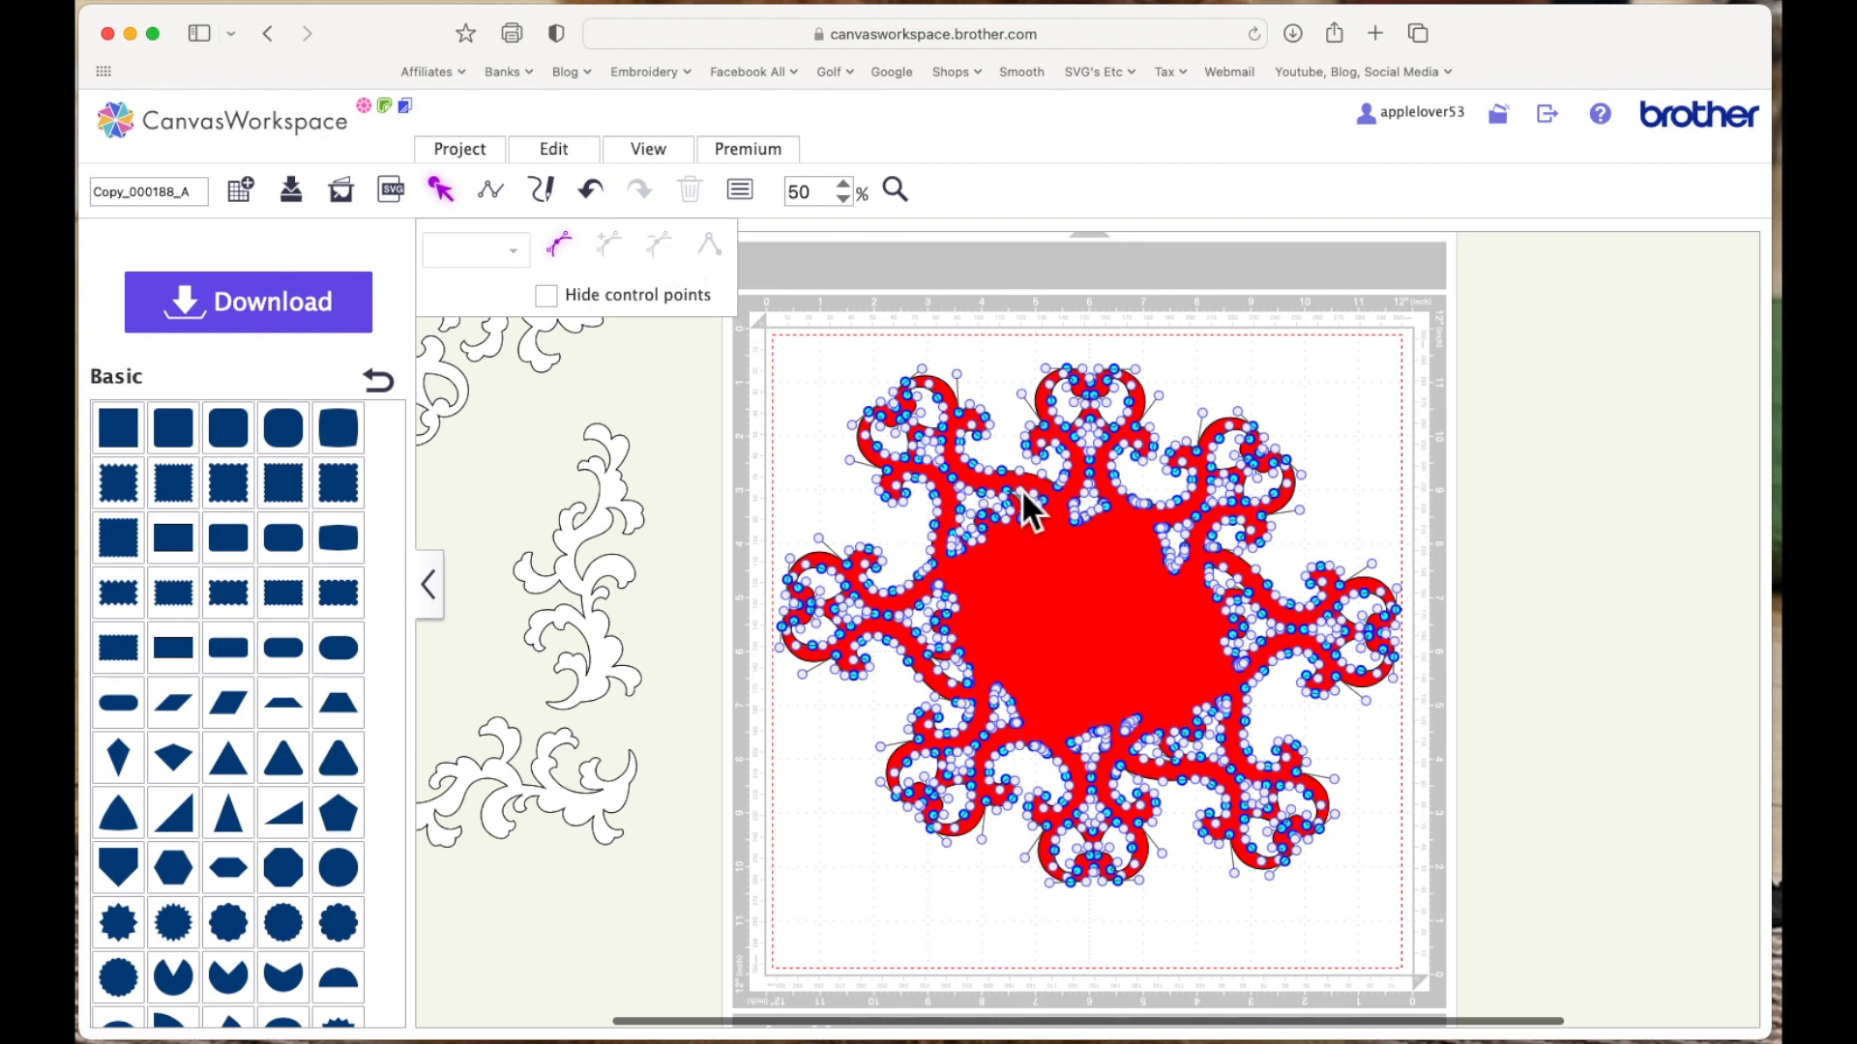
pyautogui.click(1342, 400)
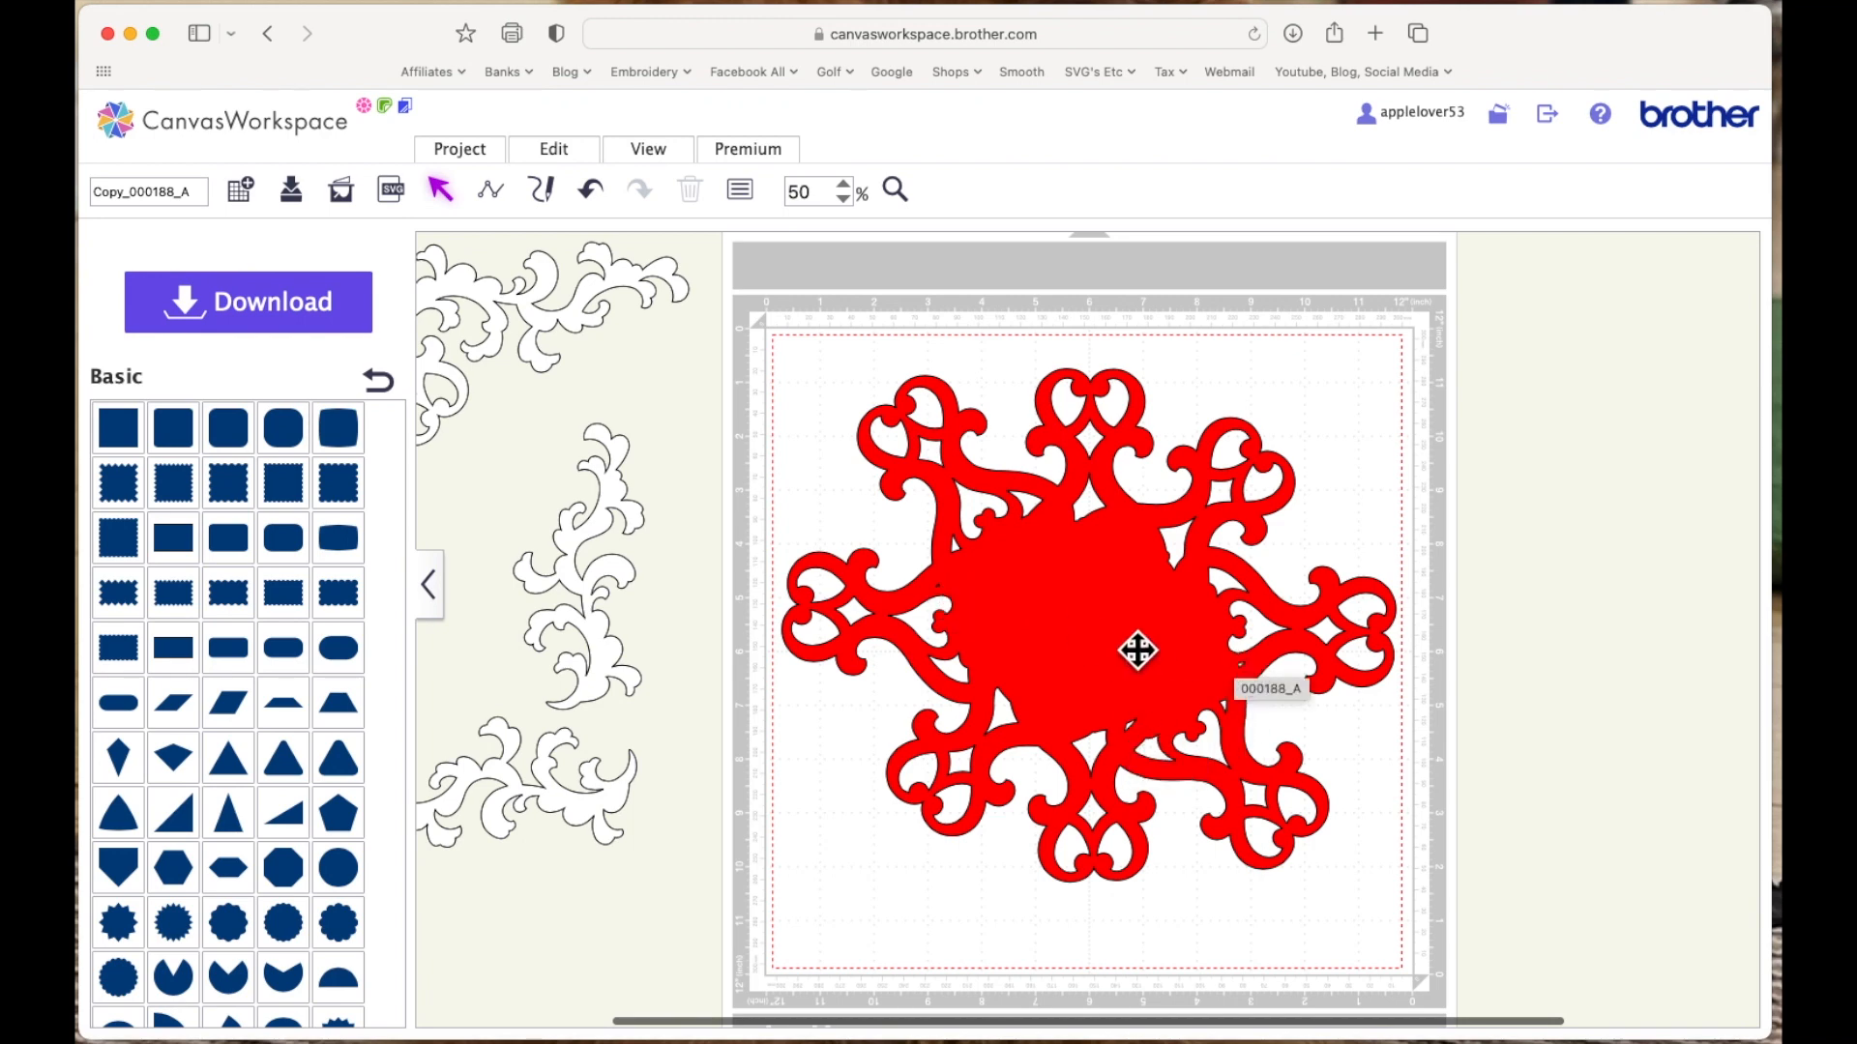
# Reopen the snowflake's path and delete the small gaps on the solid center's far-left and lower edges
pyautogui.click(1107, 609)
pyautogui.doubleClick(1100, 606)
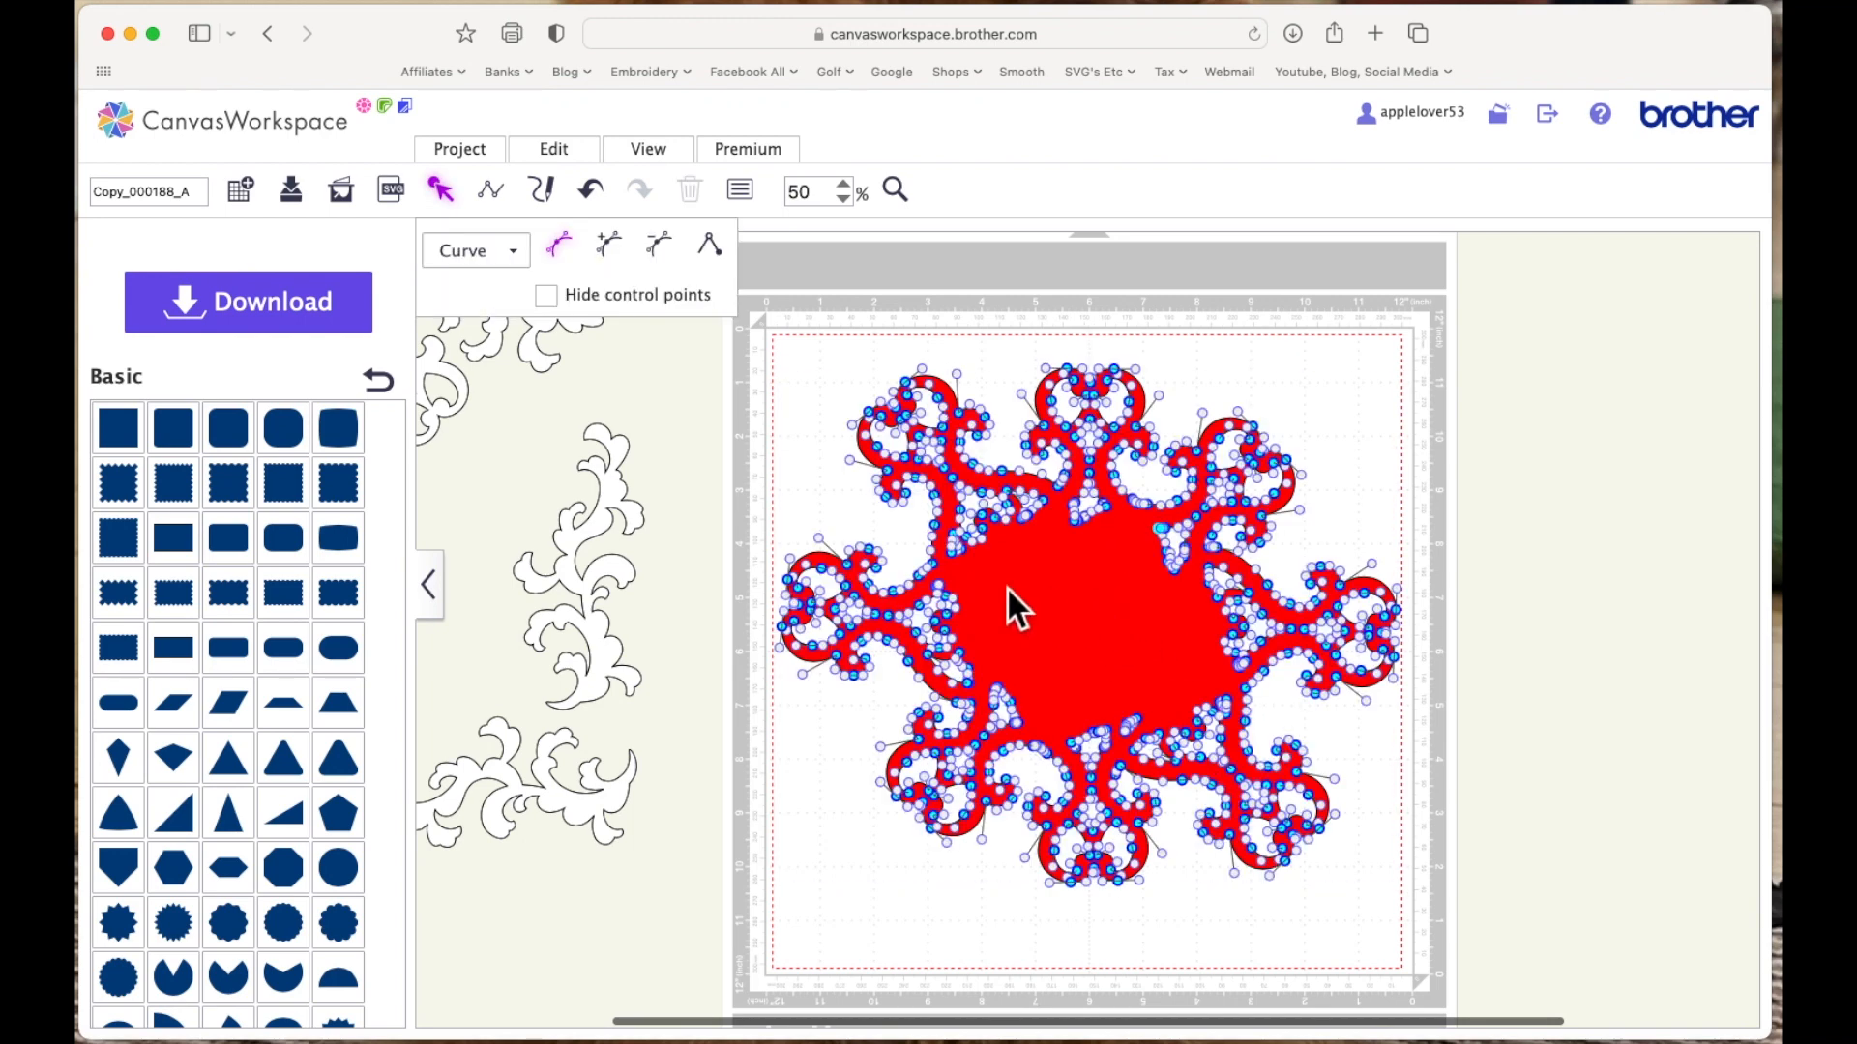
pyautogui.click(939, 582)
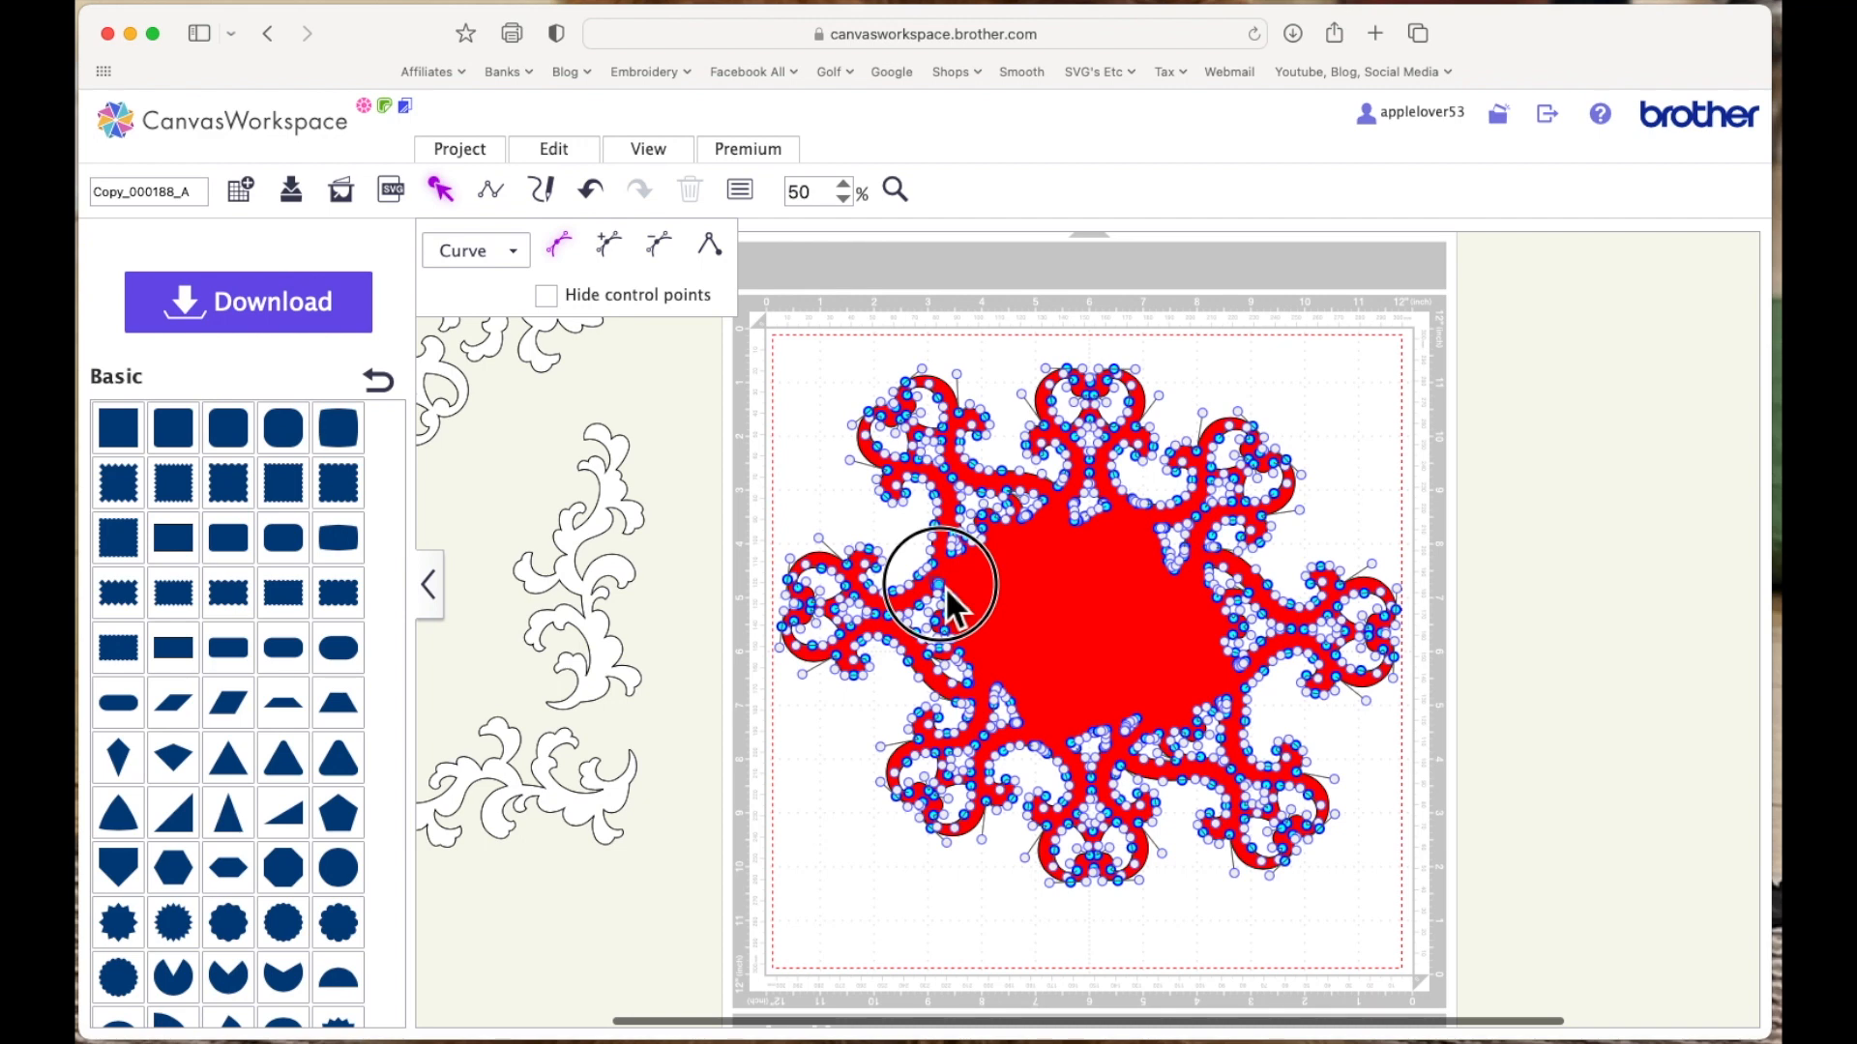
pyautogui.click(664, 249)
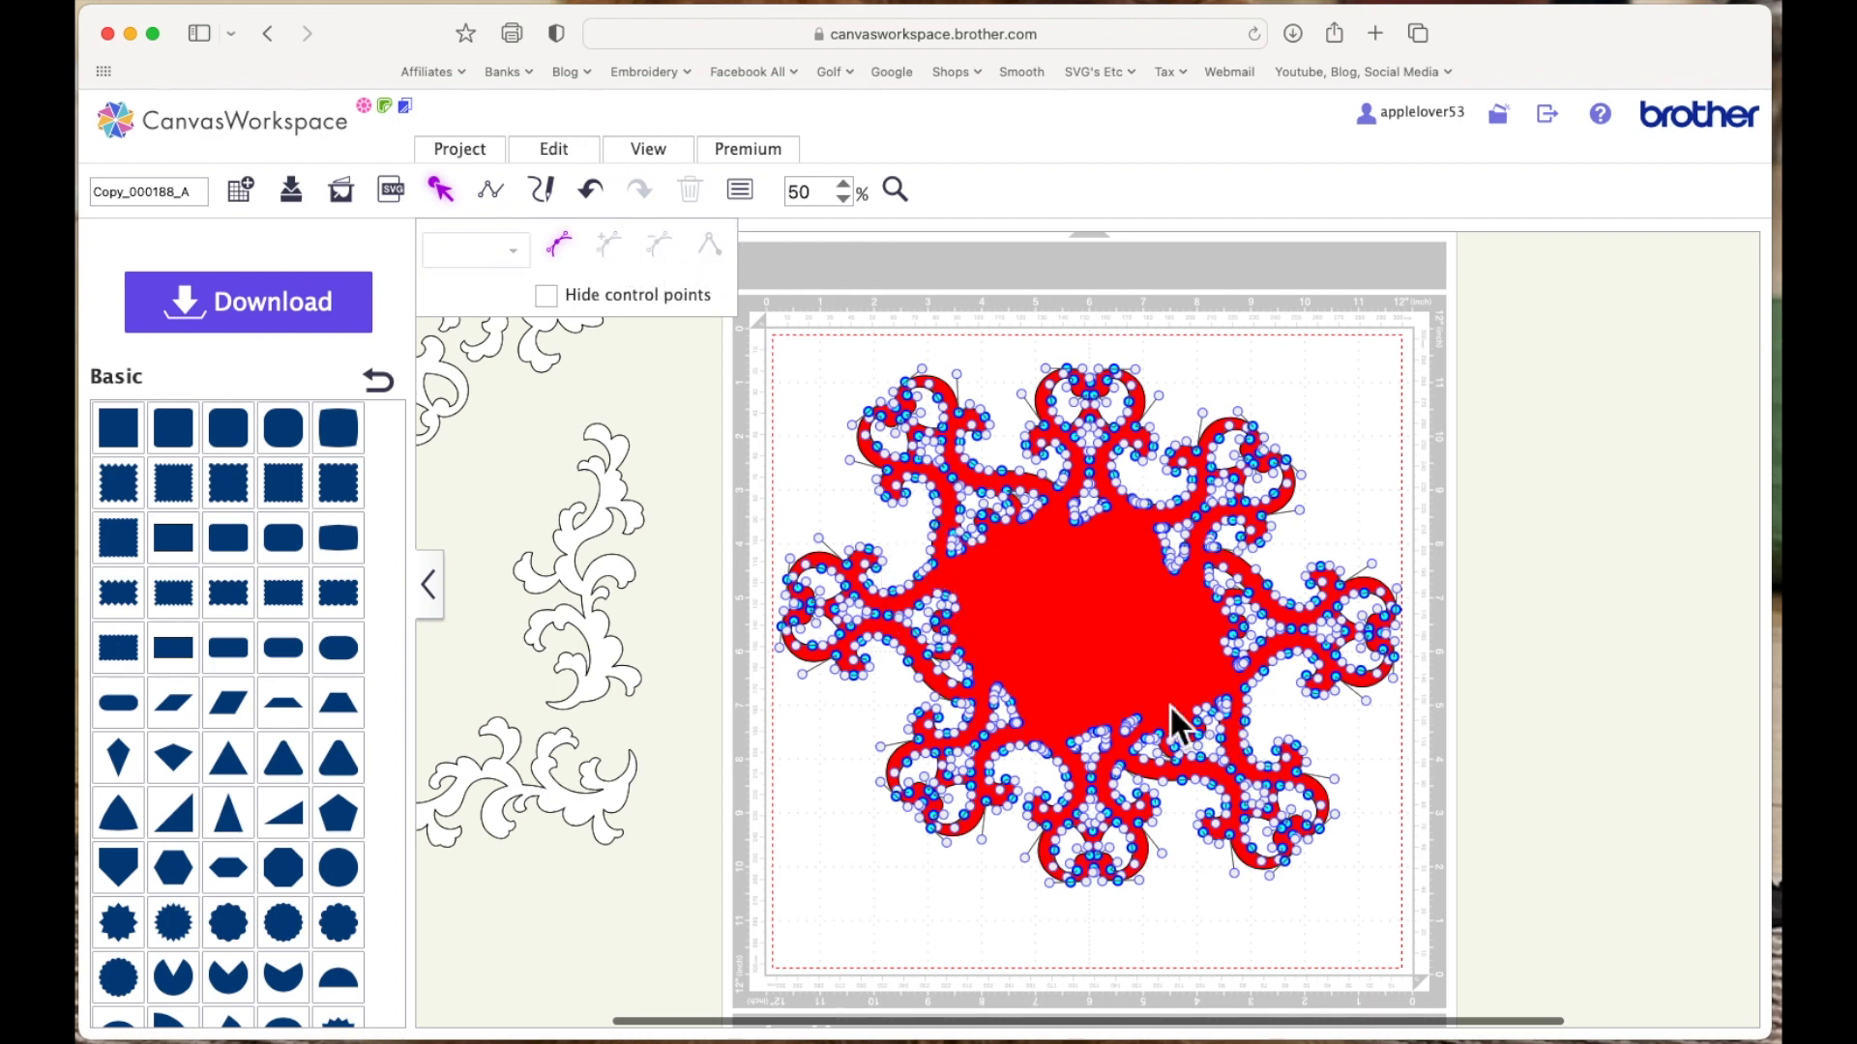
pyautogui.click(1124, 711)
pyautogui.click(663, 249)
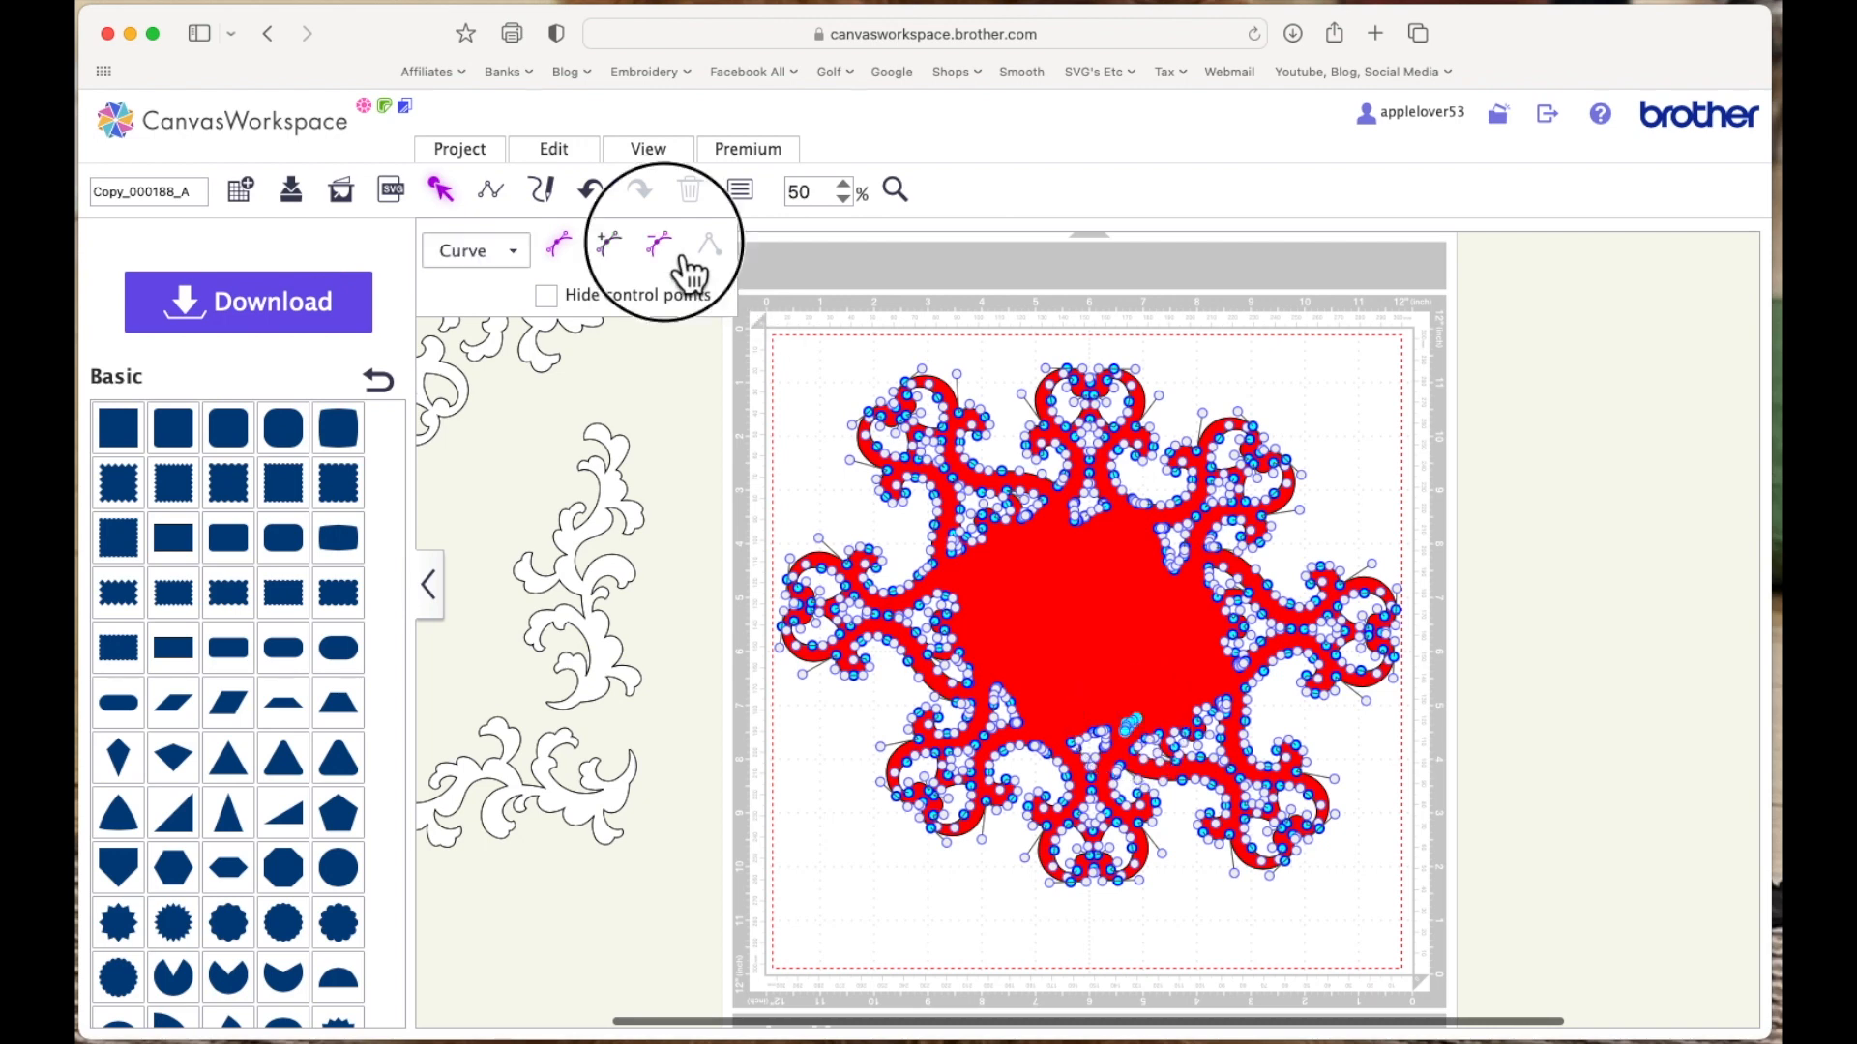
pyautogui.click(1360, 488)
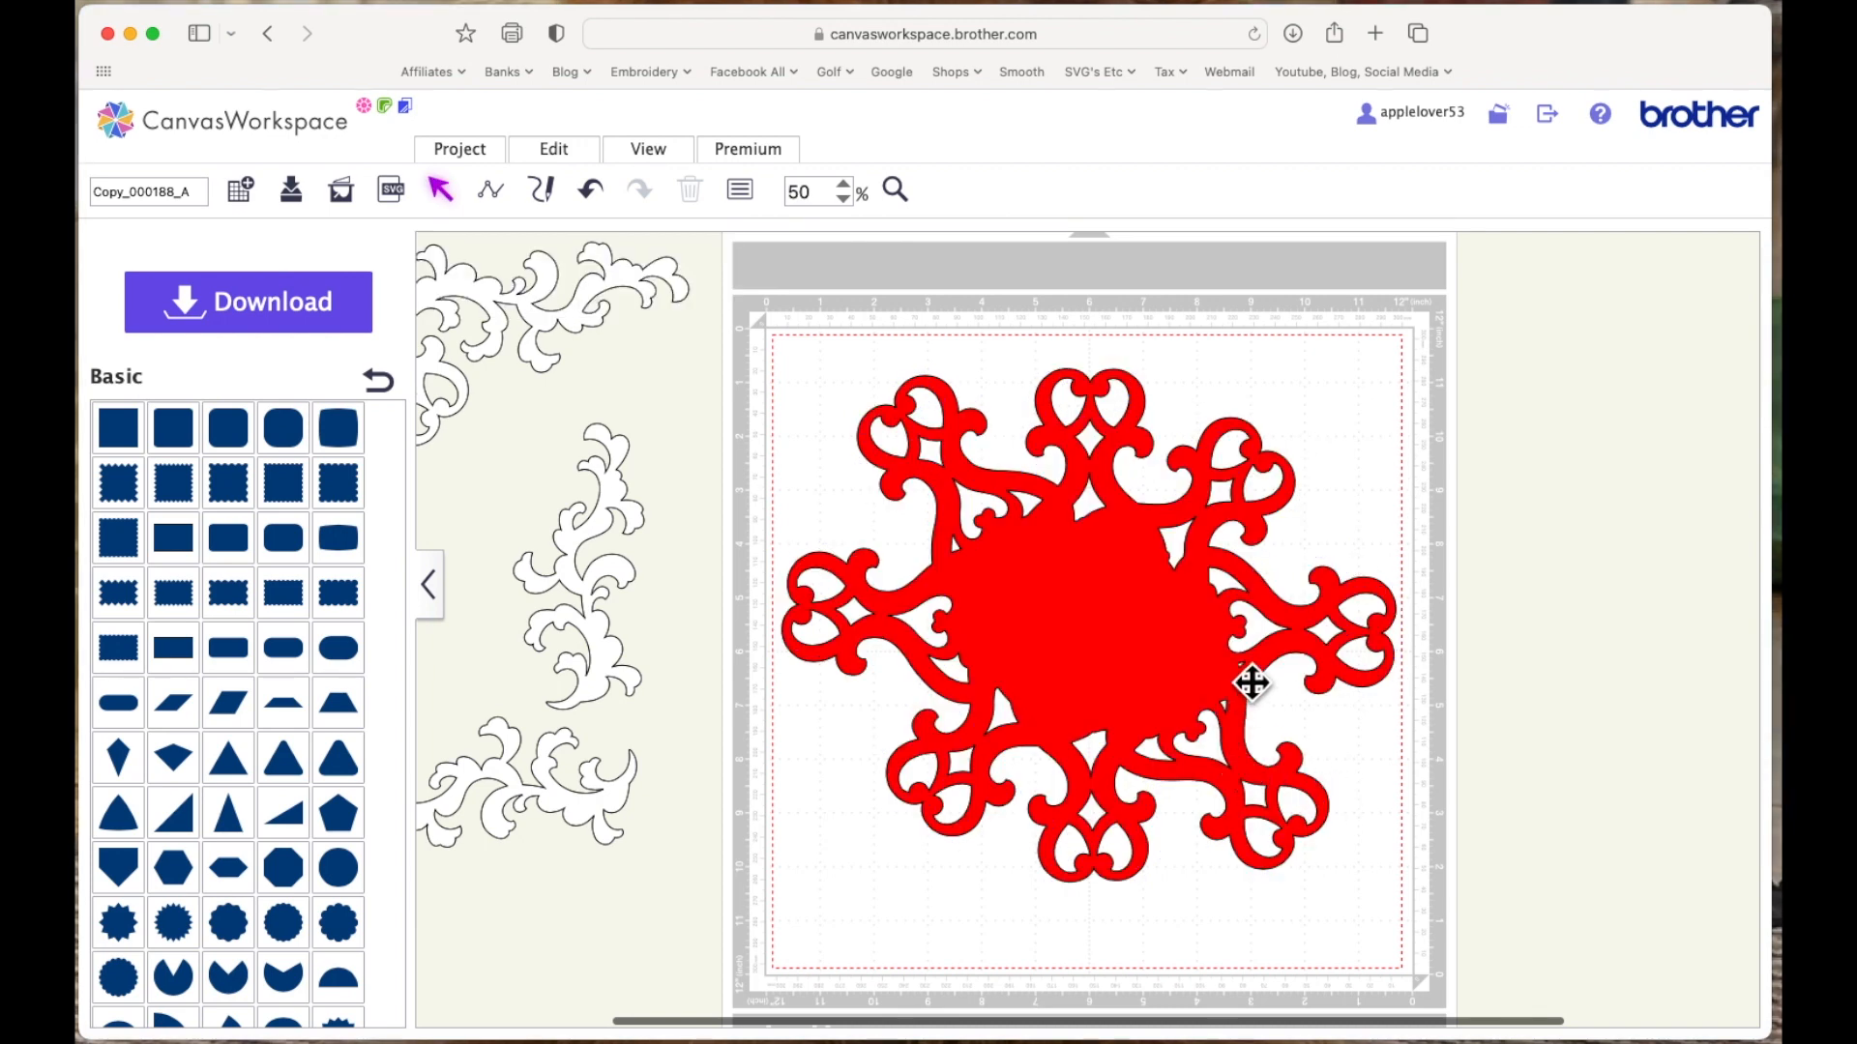
# Edit the snowflake's path once more to remove the last small gap at the center's lower-right edge
pyautogui.click(1072, 626)
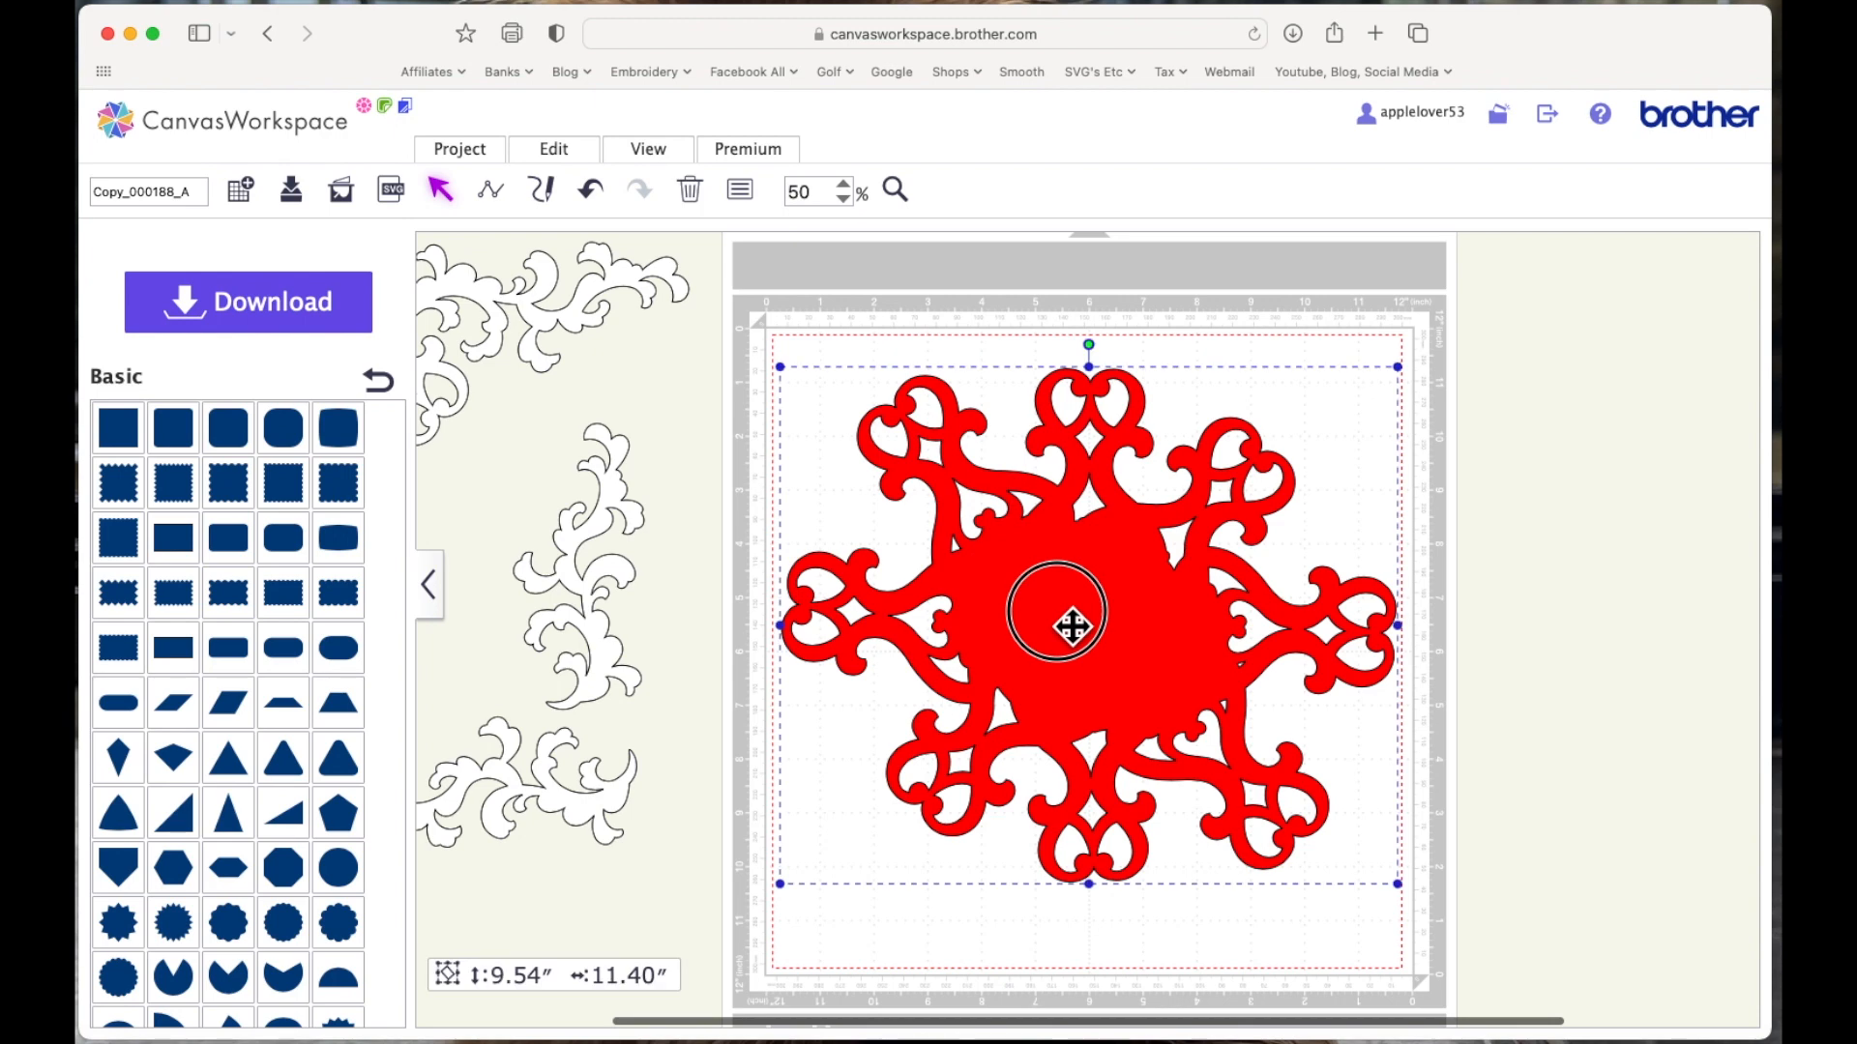
pyautogui.doubleClick(1071, 626)
pyautogui.click(1221, 689)
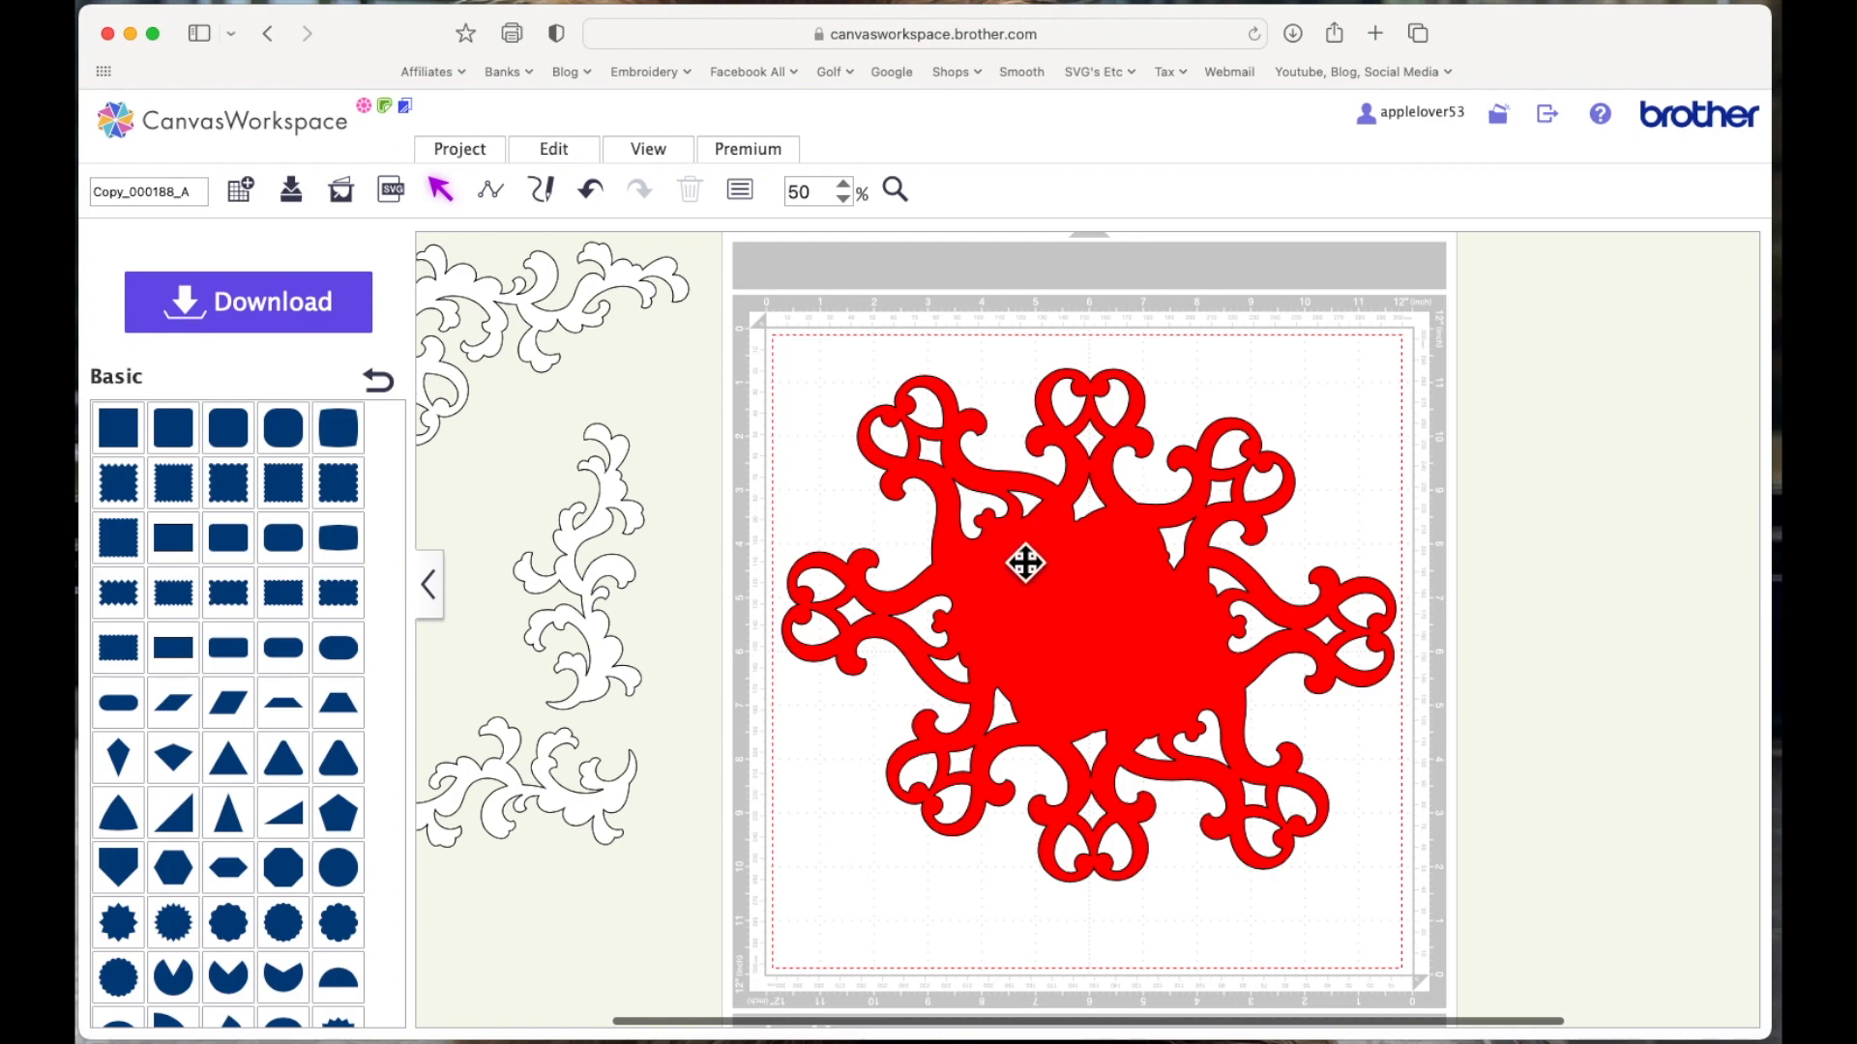
# Shrink the snowflake to about 8.49 by 7.10 inches and move it over the mat's upper-right corner
pyautogui.click(1092, 585)
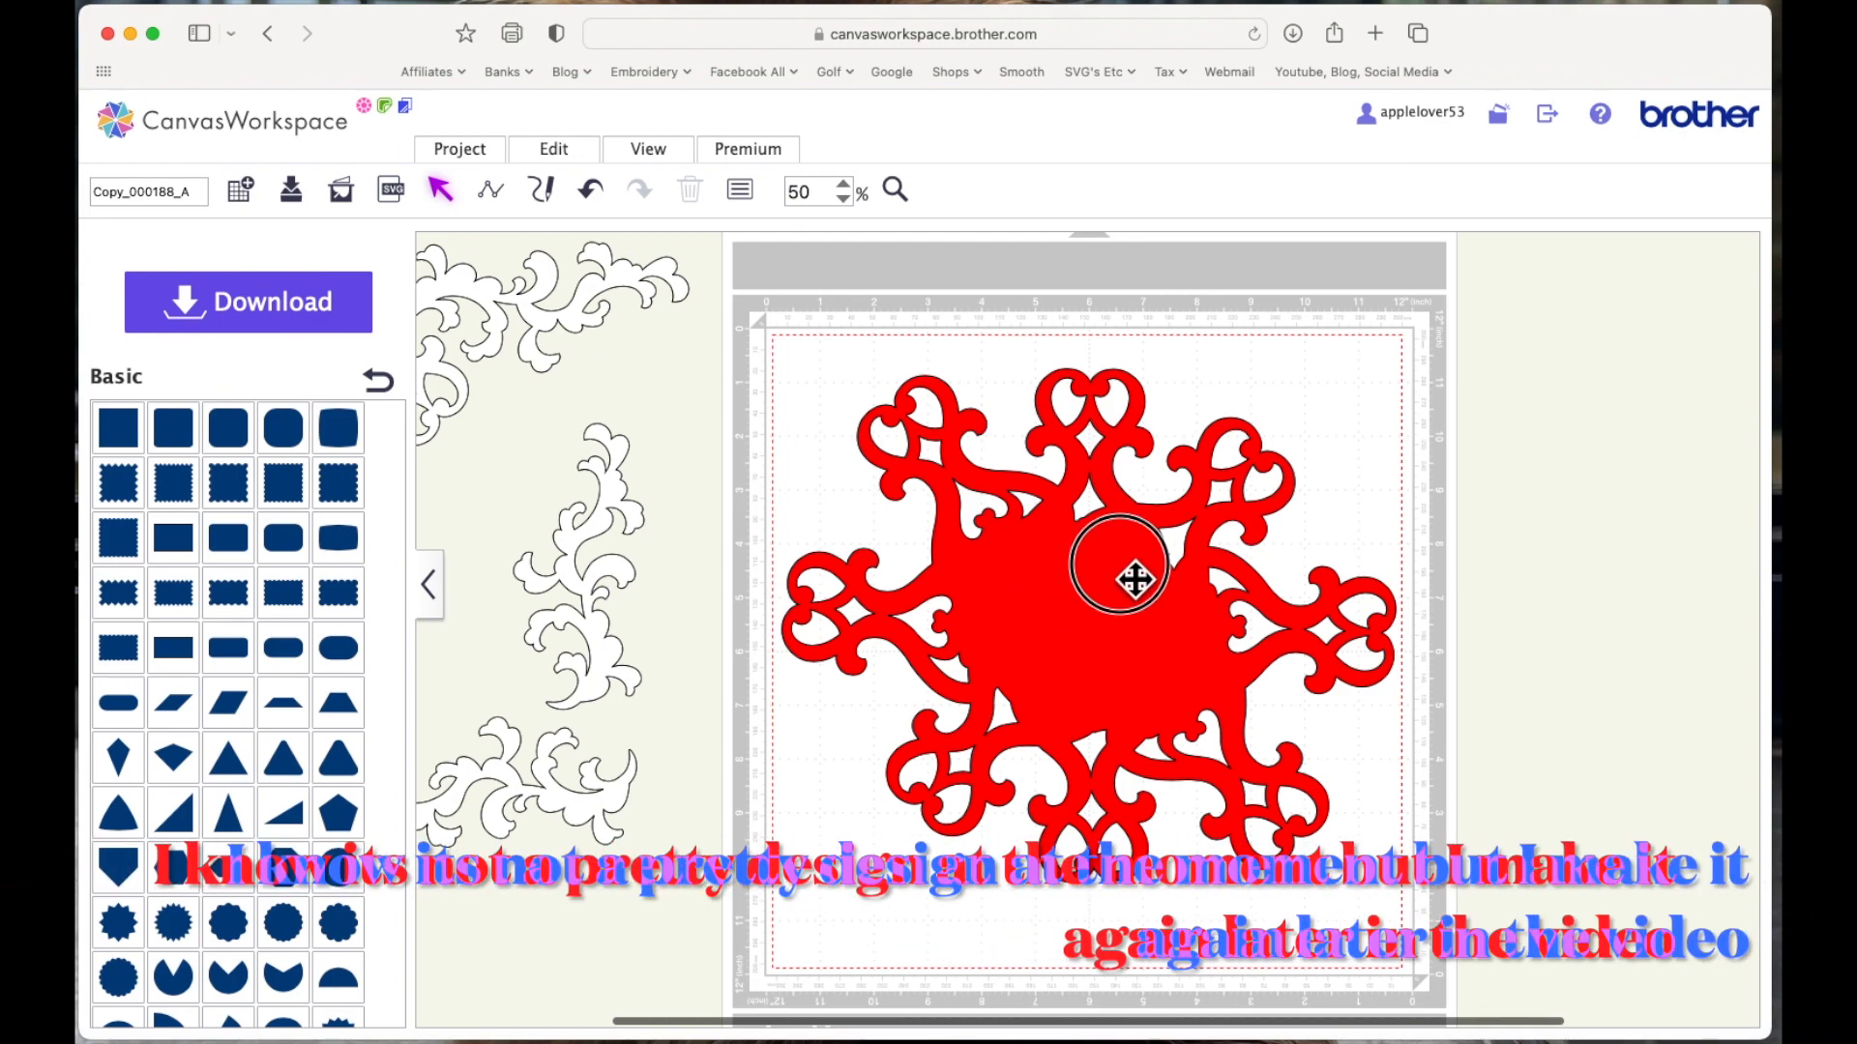
pyautogui.moveTo(1420, 377); pyautogui.dragTo(1246, 471)
pyautogui.moveTo(1027, 643); pyautogui.dragTo(1470, 406)
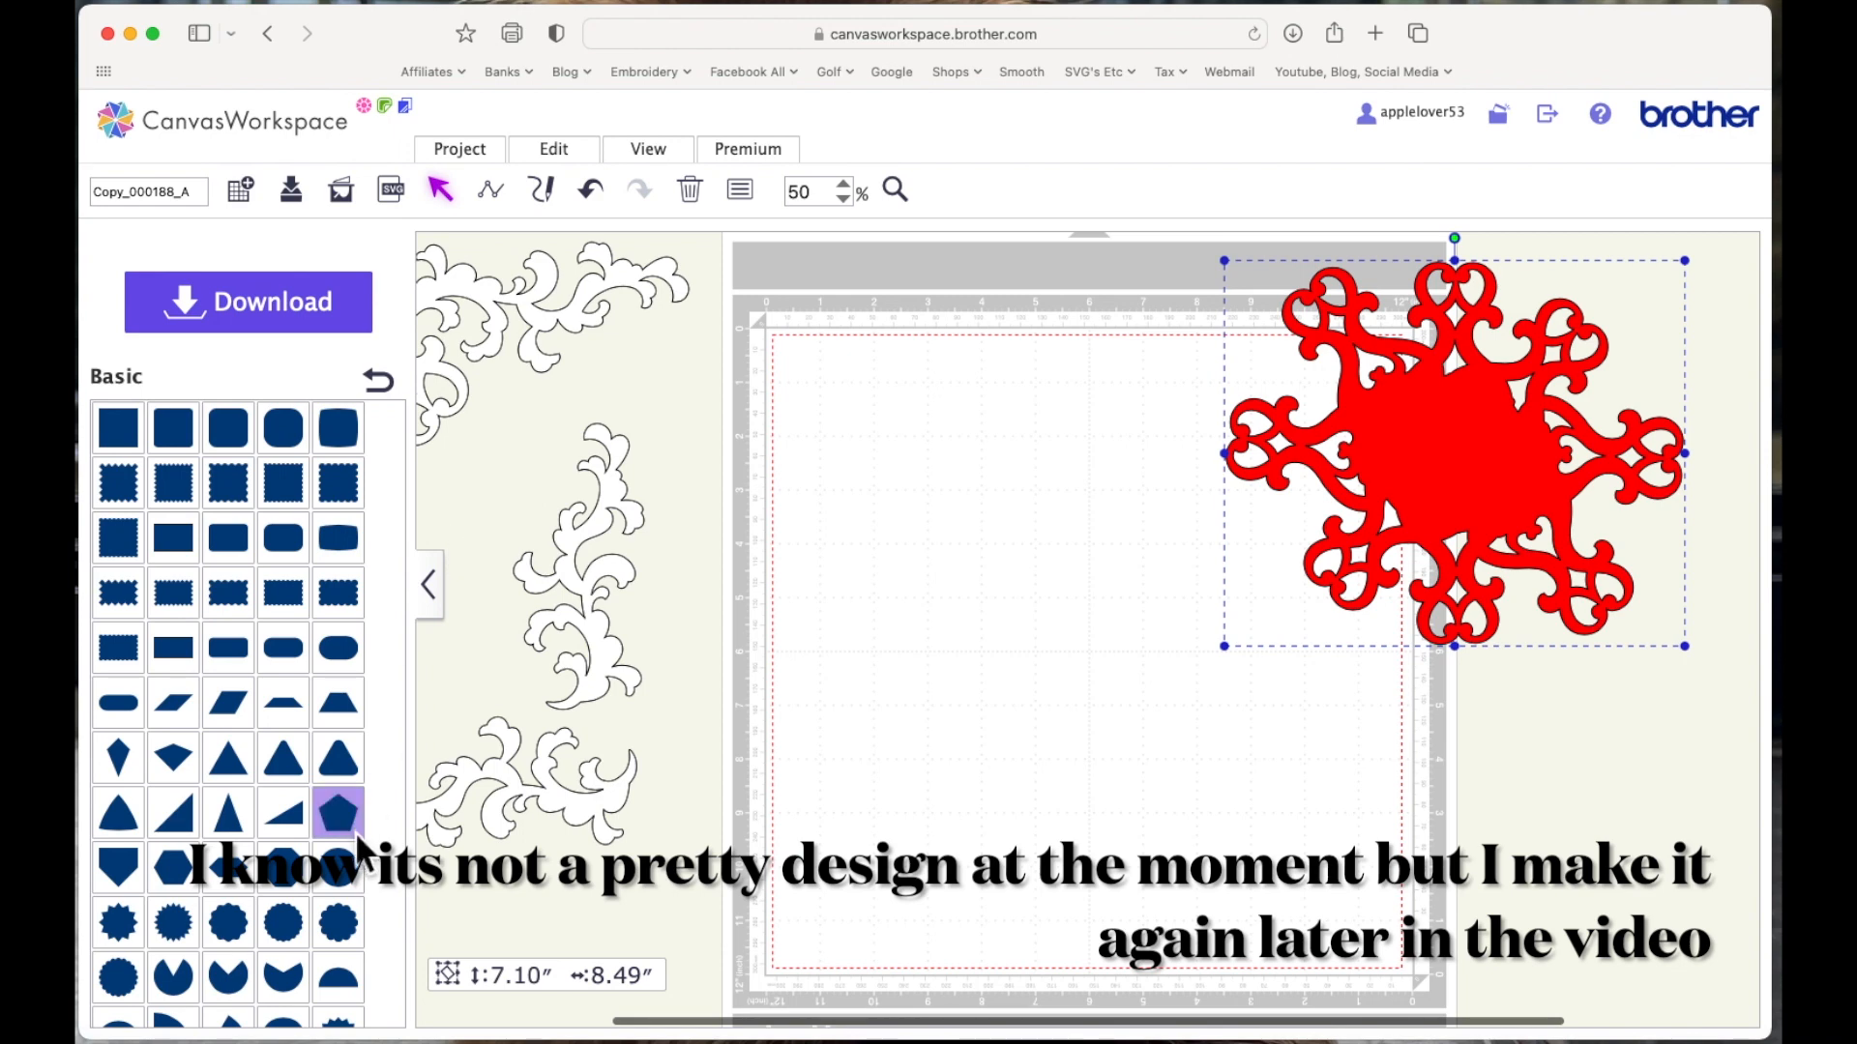
# Add a basic circle, 8.48 inches across, on the upper-left part of the mat and shrink the snowflake further beside it
pyautogui.click(334, 863)
pyautogui.moveTo(1428, 432); pyautogui.dragTo(1302, 494)
pyautogui.moveTo(1558, 321); pyautogui.dragTo(1484, 381)
pyautogui.moveTo(1296, 563); pyautogui.dragTo(1395, 473)
pyautogui.click(928, 485)
pyautogui.moveTo(999, 580); pyautogui.dragTo(1006, 638)
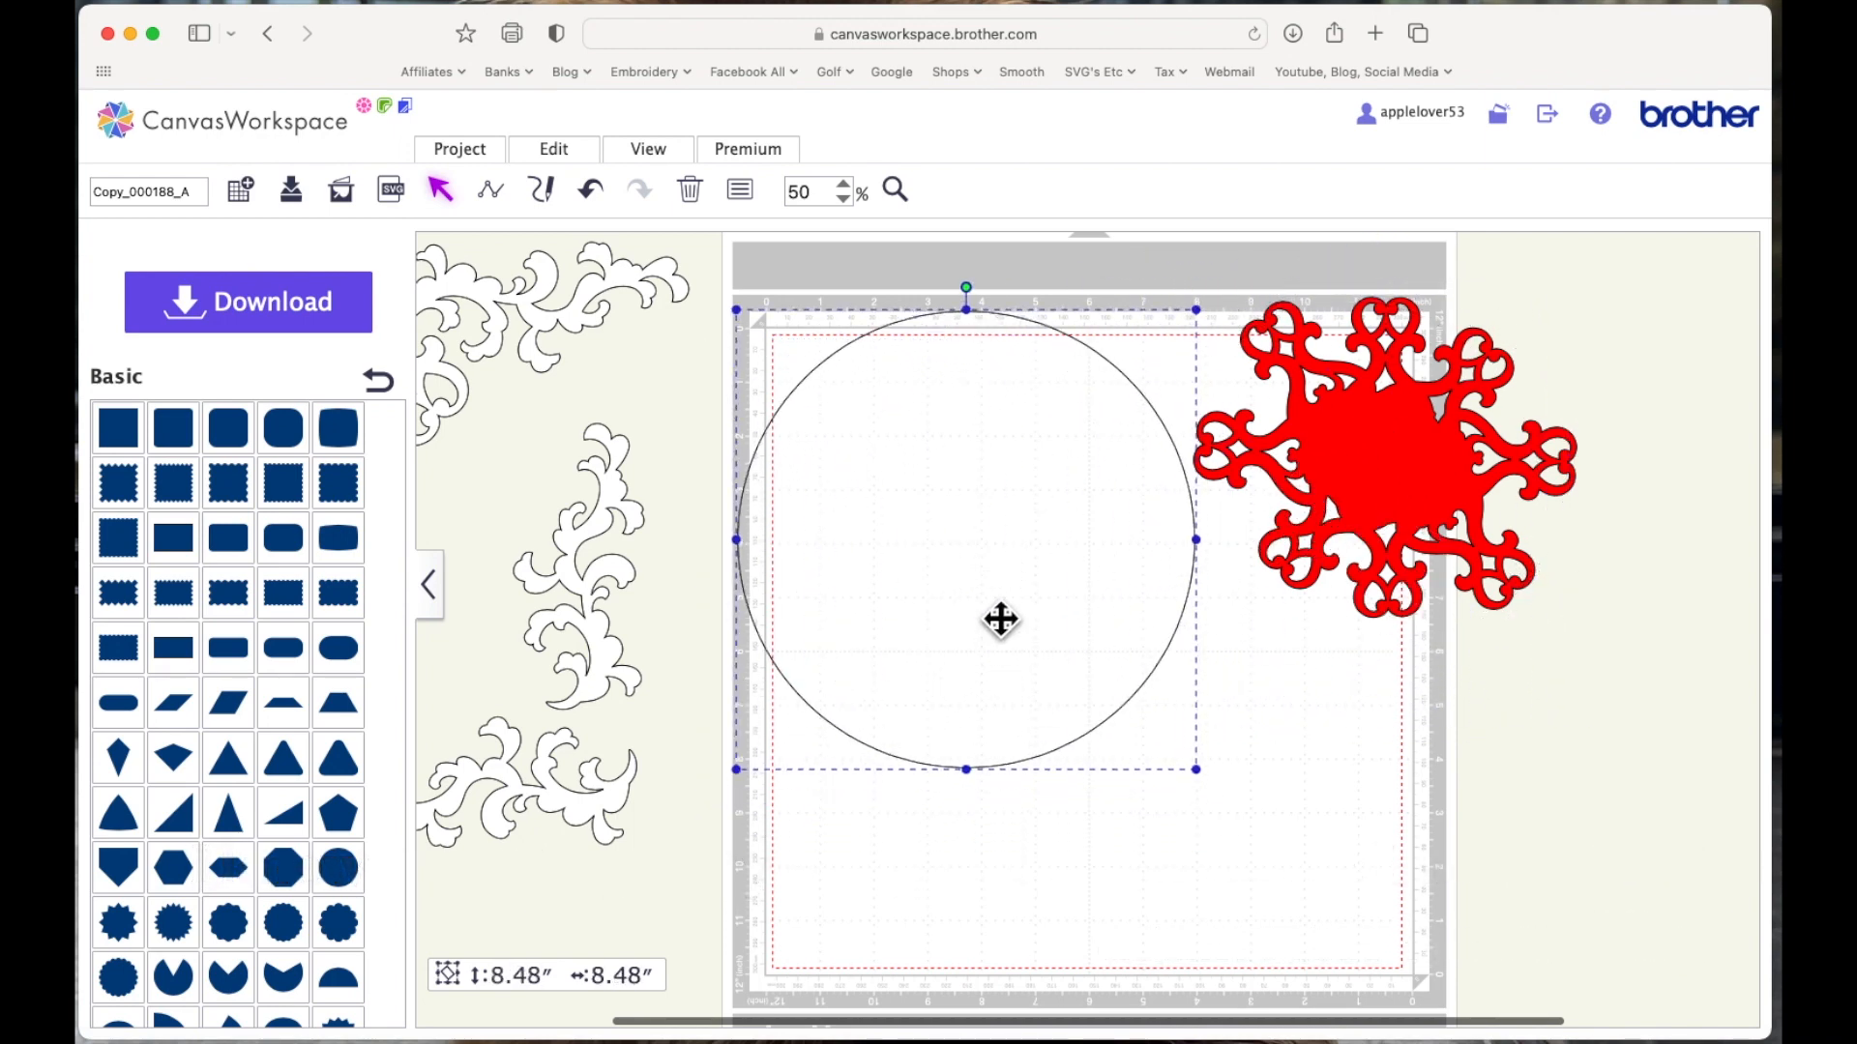
# Duplicate the large circle, shrink the copy slightly to form an inner ring edge, and select both circles
pyautogui.rightClick(1002, 551)
pyautogui.click(1087, 541)
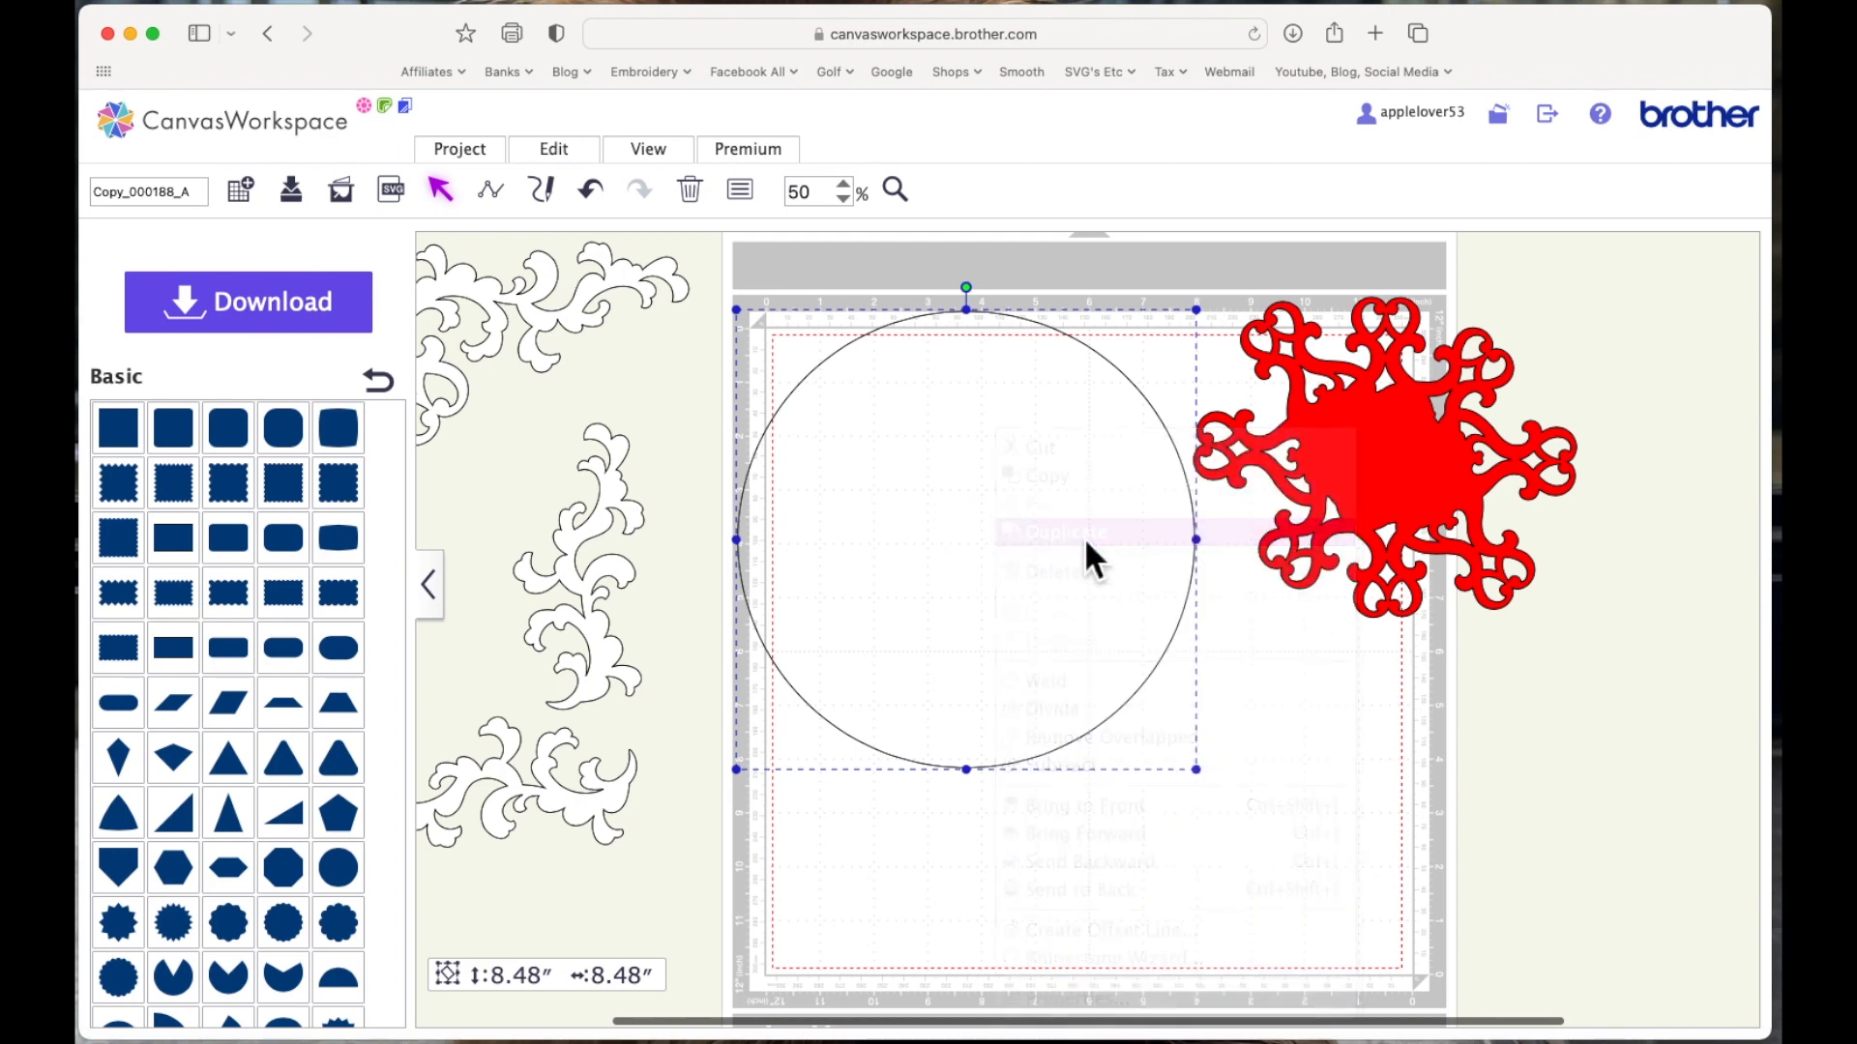
pyautogui.moveTo(1220, 330); pyautogui.dragTo(1182, 371)
pyautogui.moveTo(1170, 302); pyautogui.dragTo(1044, 497)
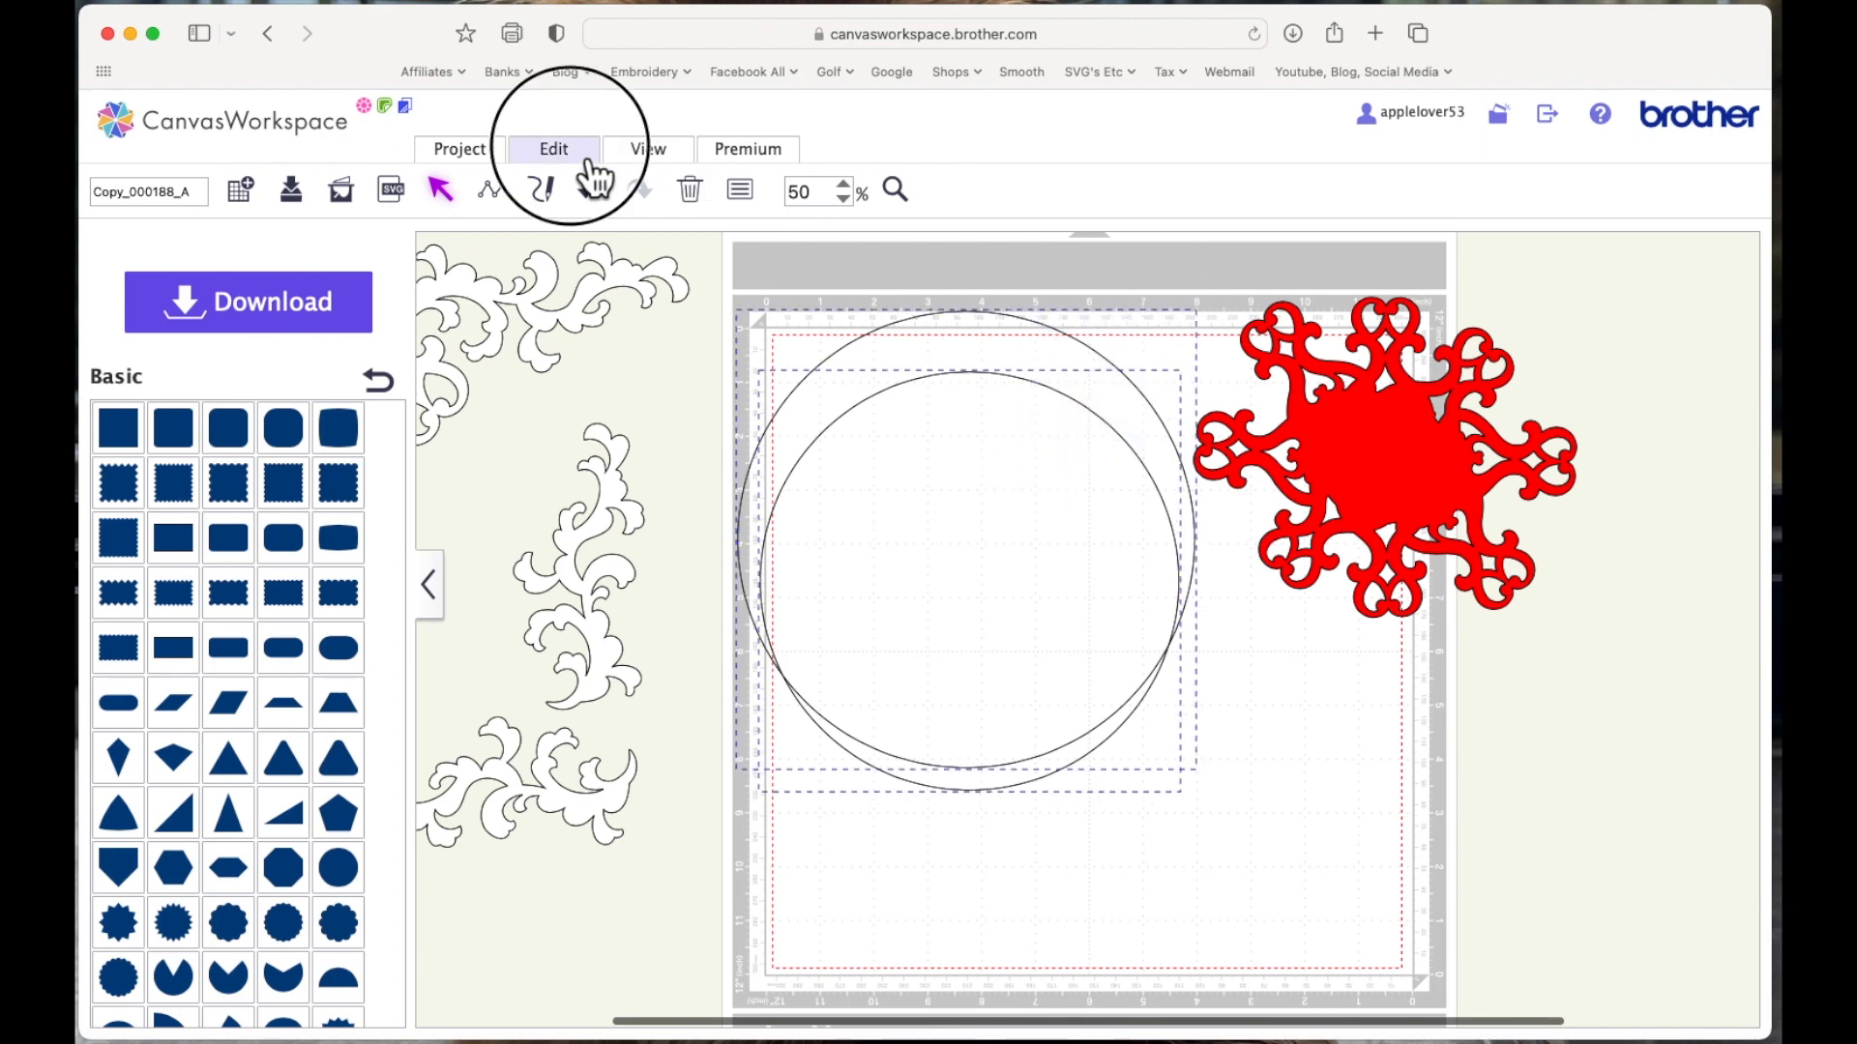
# Align both circles to each other's centers, horizontally and vertically, so they are concentric
pyautogui.click(554, 150)
pyautogui.click(654, 404)
pyautogui.click(555, 150)
pyautogui.click(817, 416)
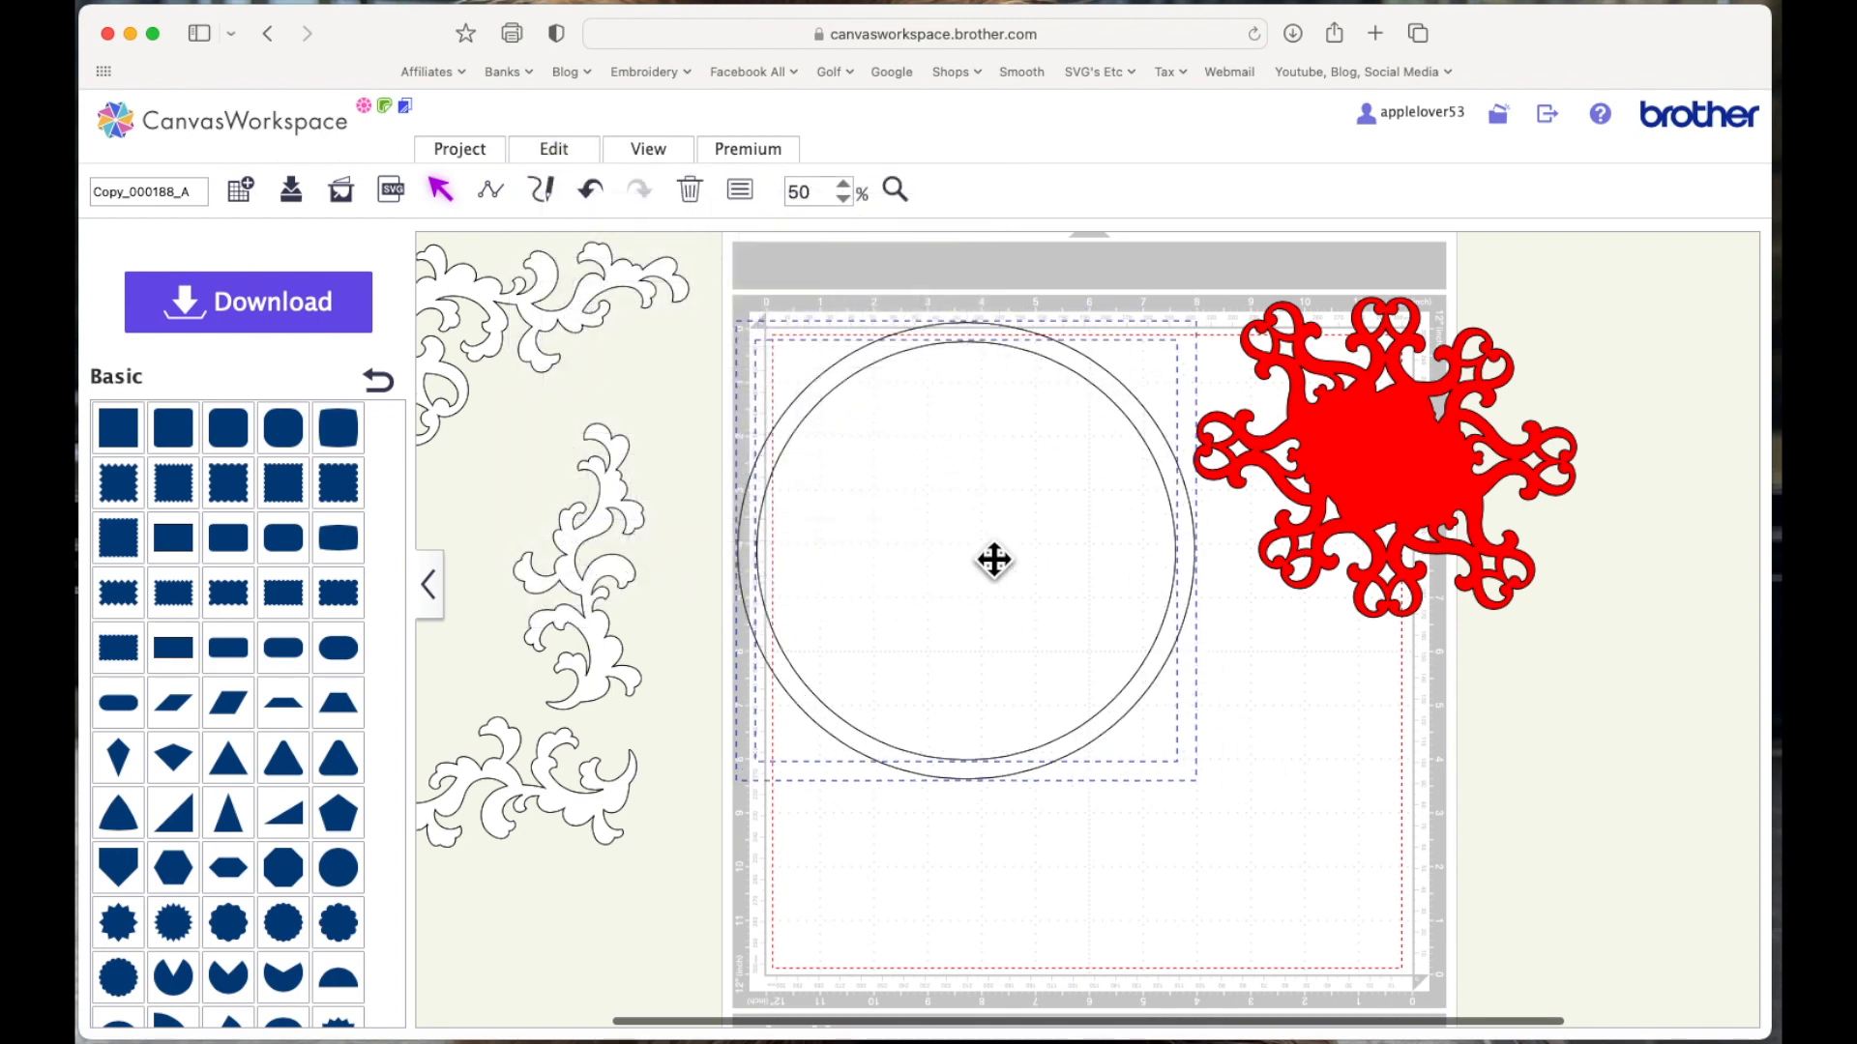
pyautogui.click(1213, 274)
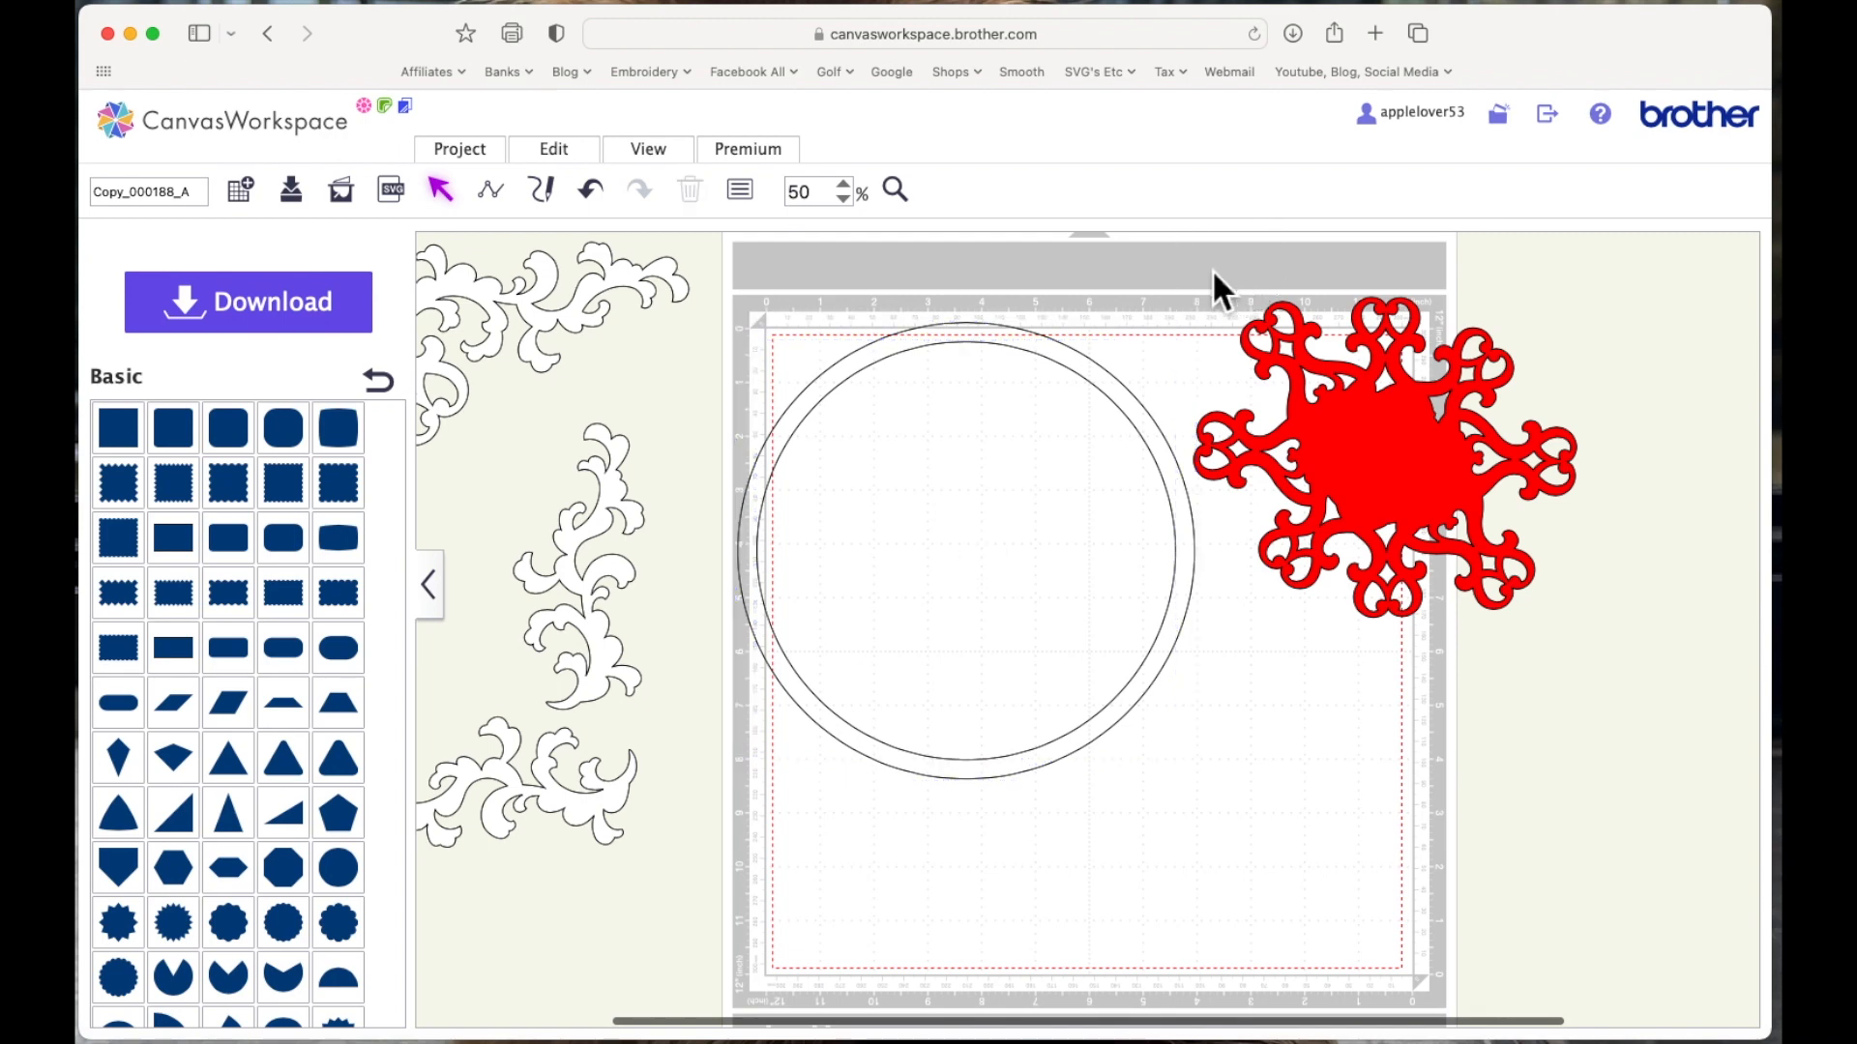
# Fill the larger 8.48-inch circle with teal green
pyautogui.click(1055, 361)
pyautogui.click(754, 201)
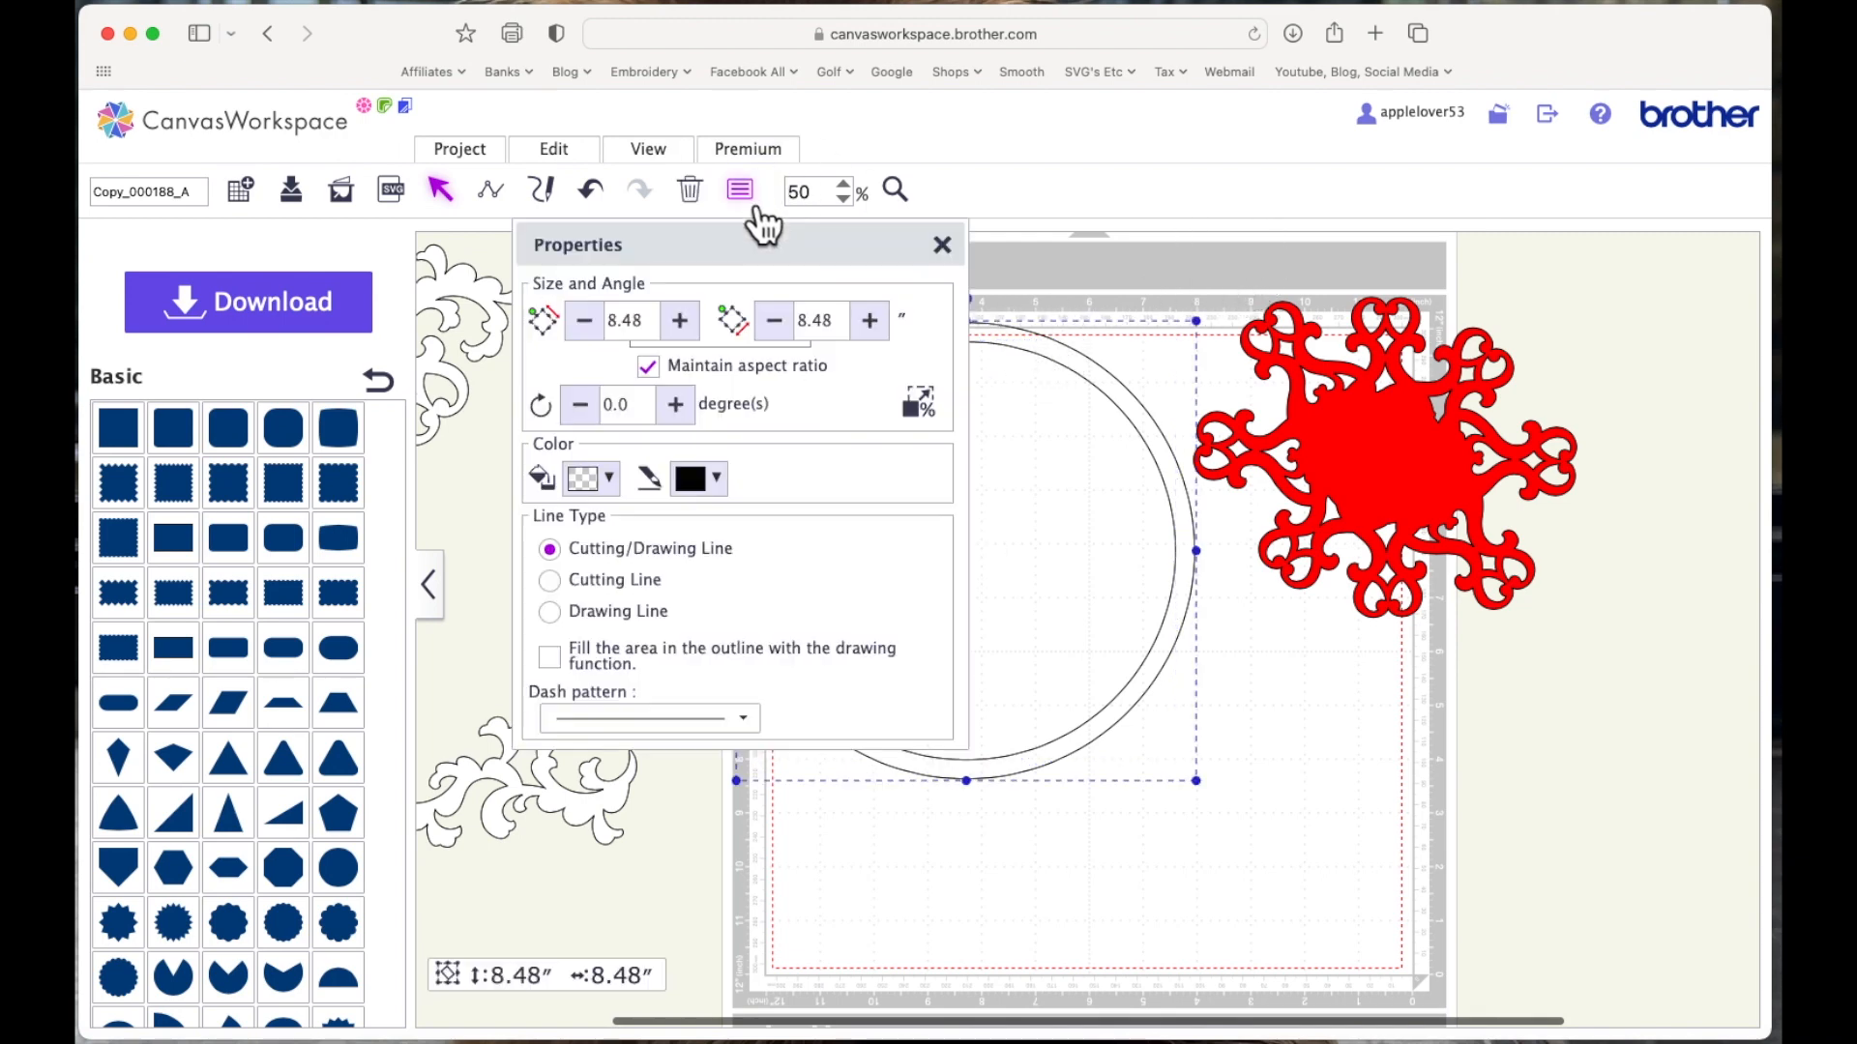
pyautogui.click(619, 480)
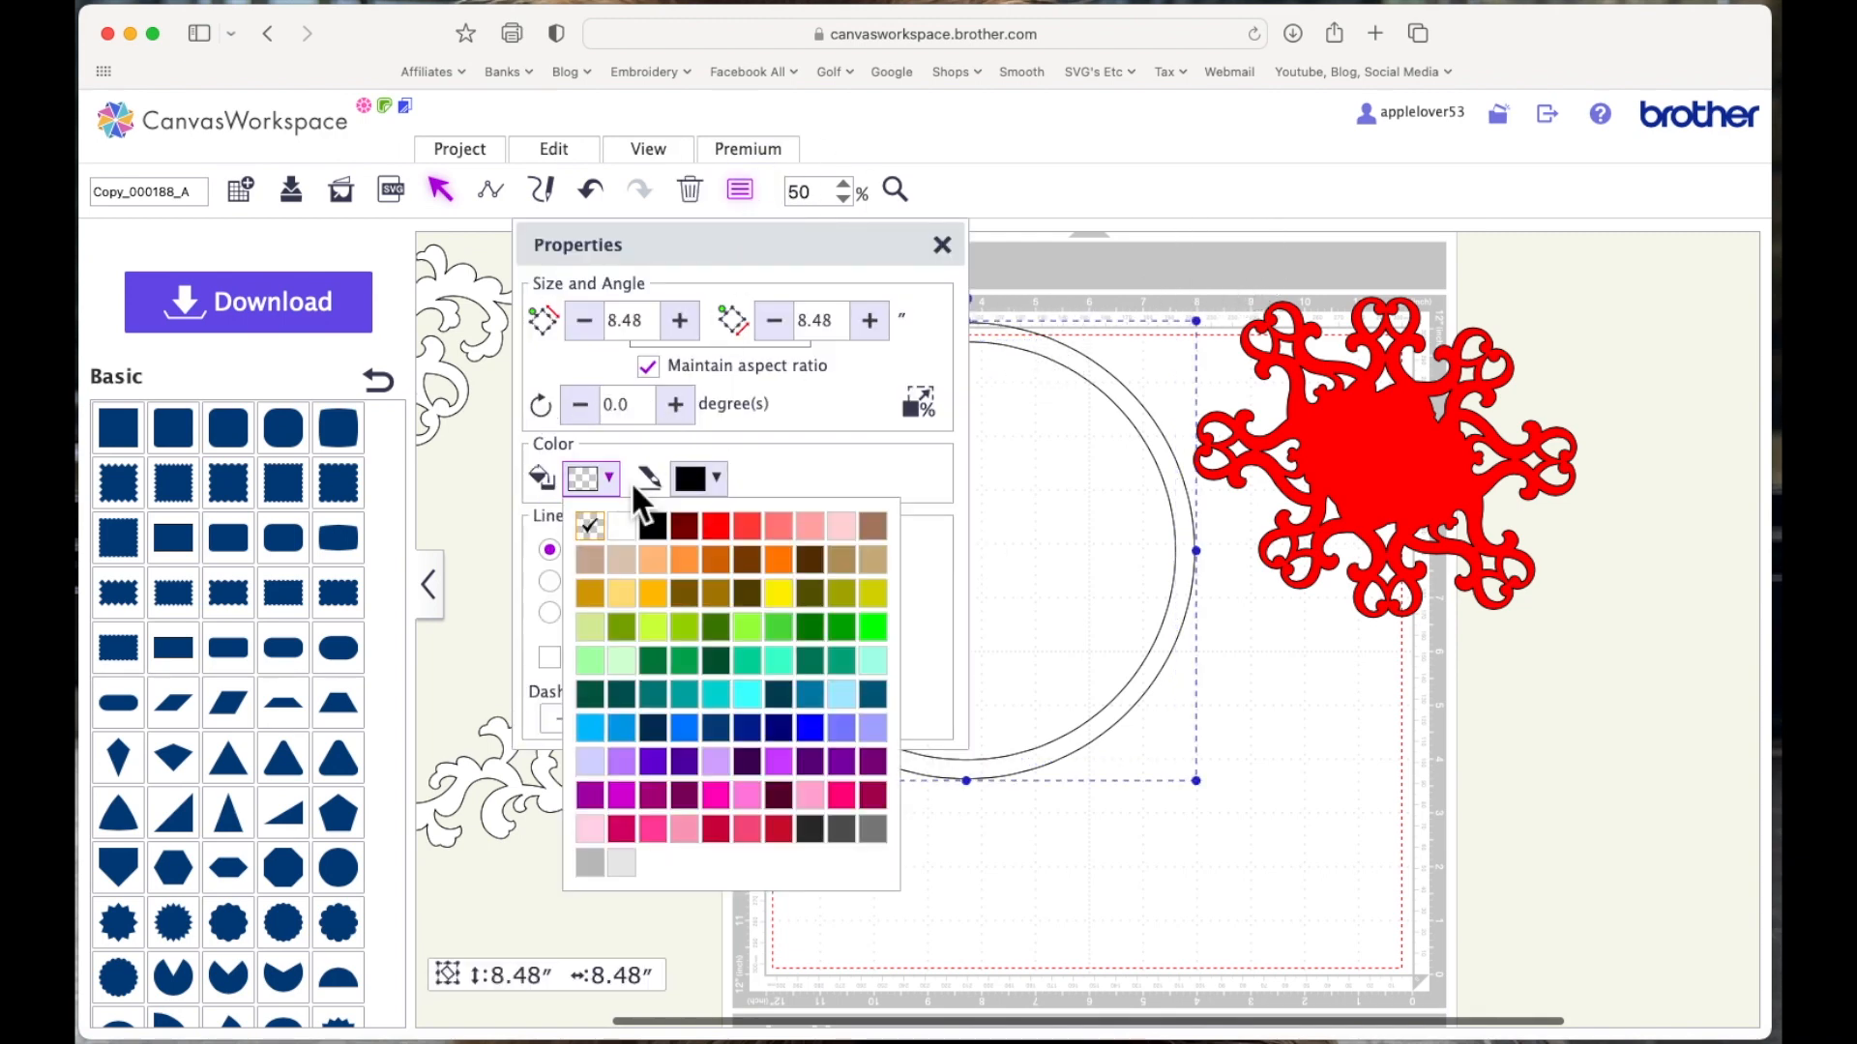
pyautogui.click(759, 667)
pyautogui.click(1310, 716)
# Fill the smaller inner circle with yellow and close its properties
pyautogui.click(1015, 543)
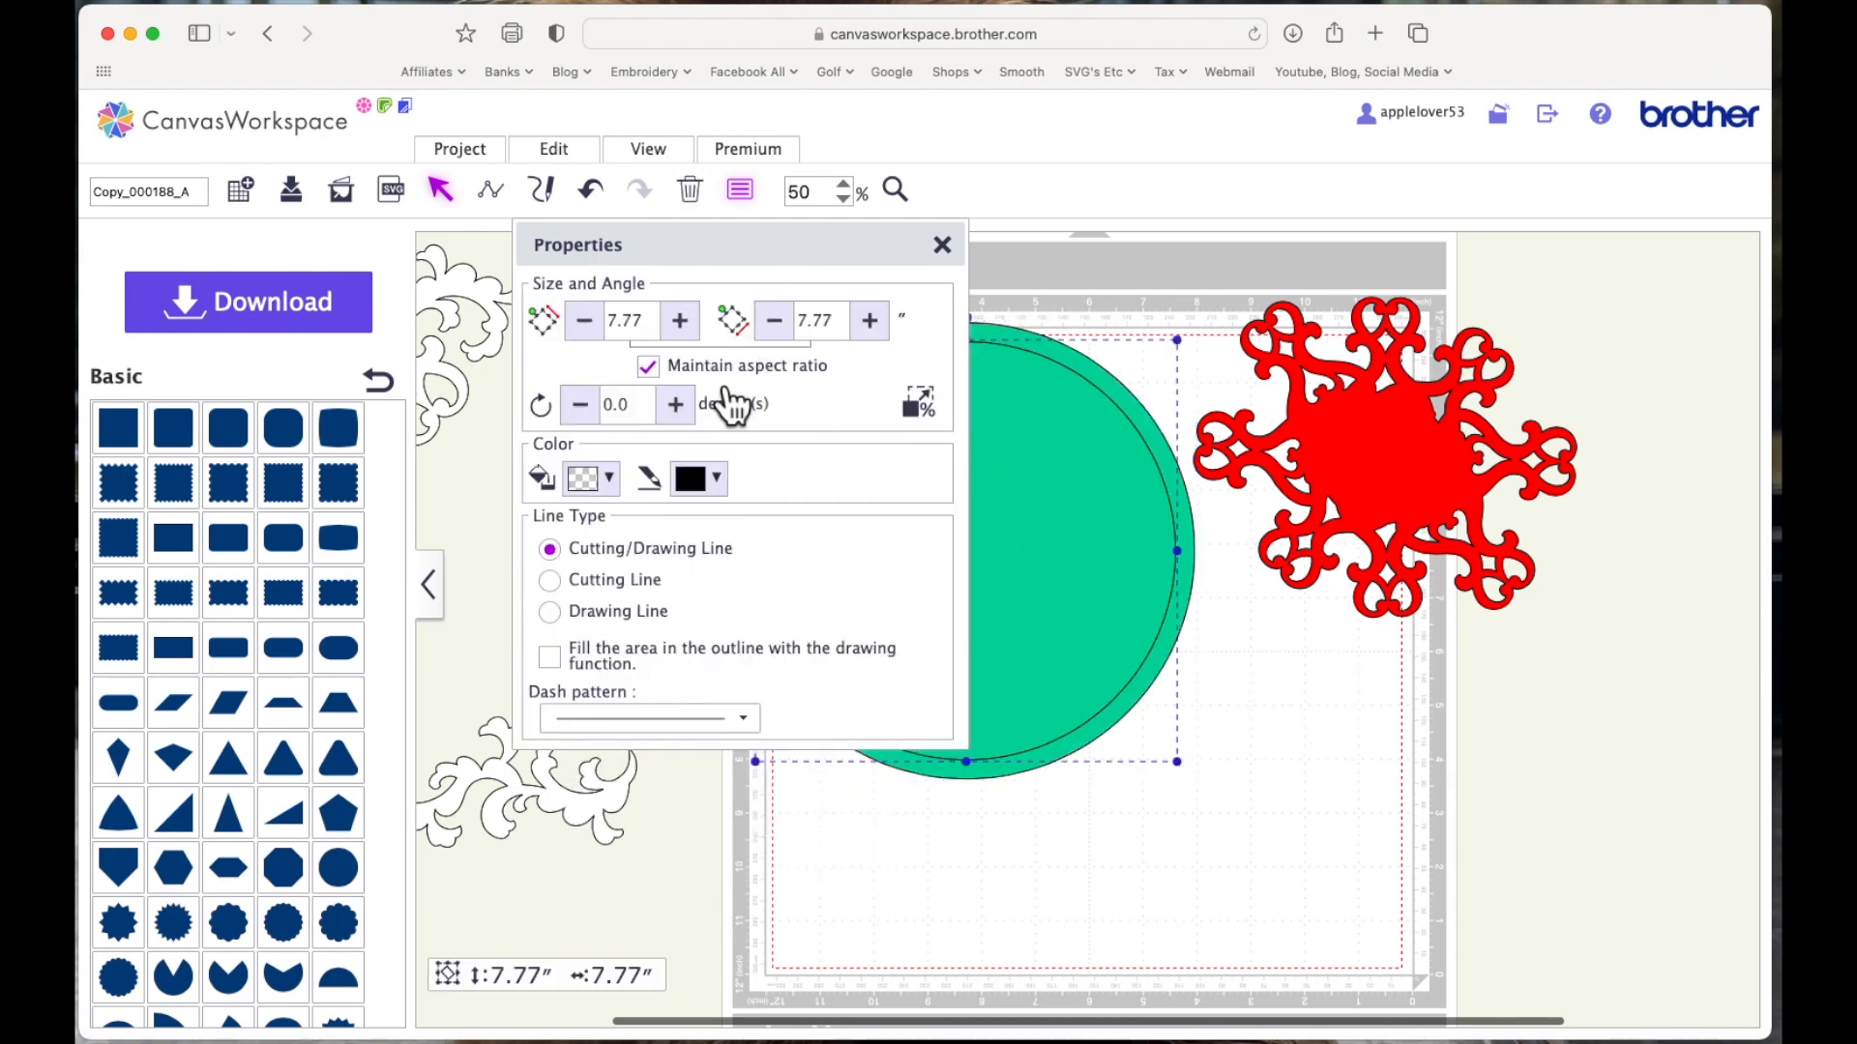
pyautogui.click(607, 481)
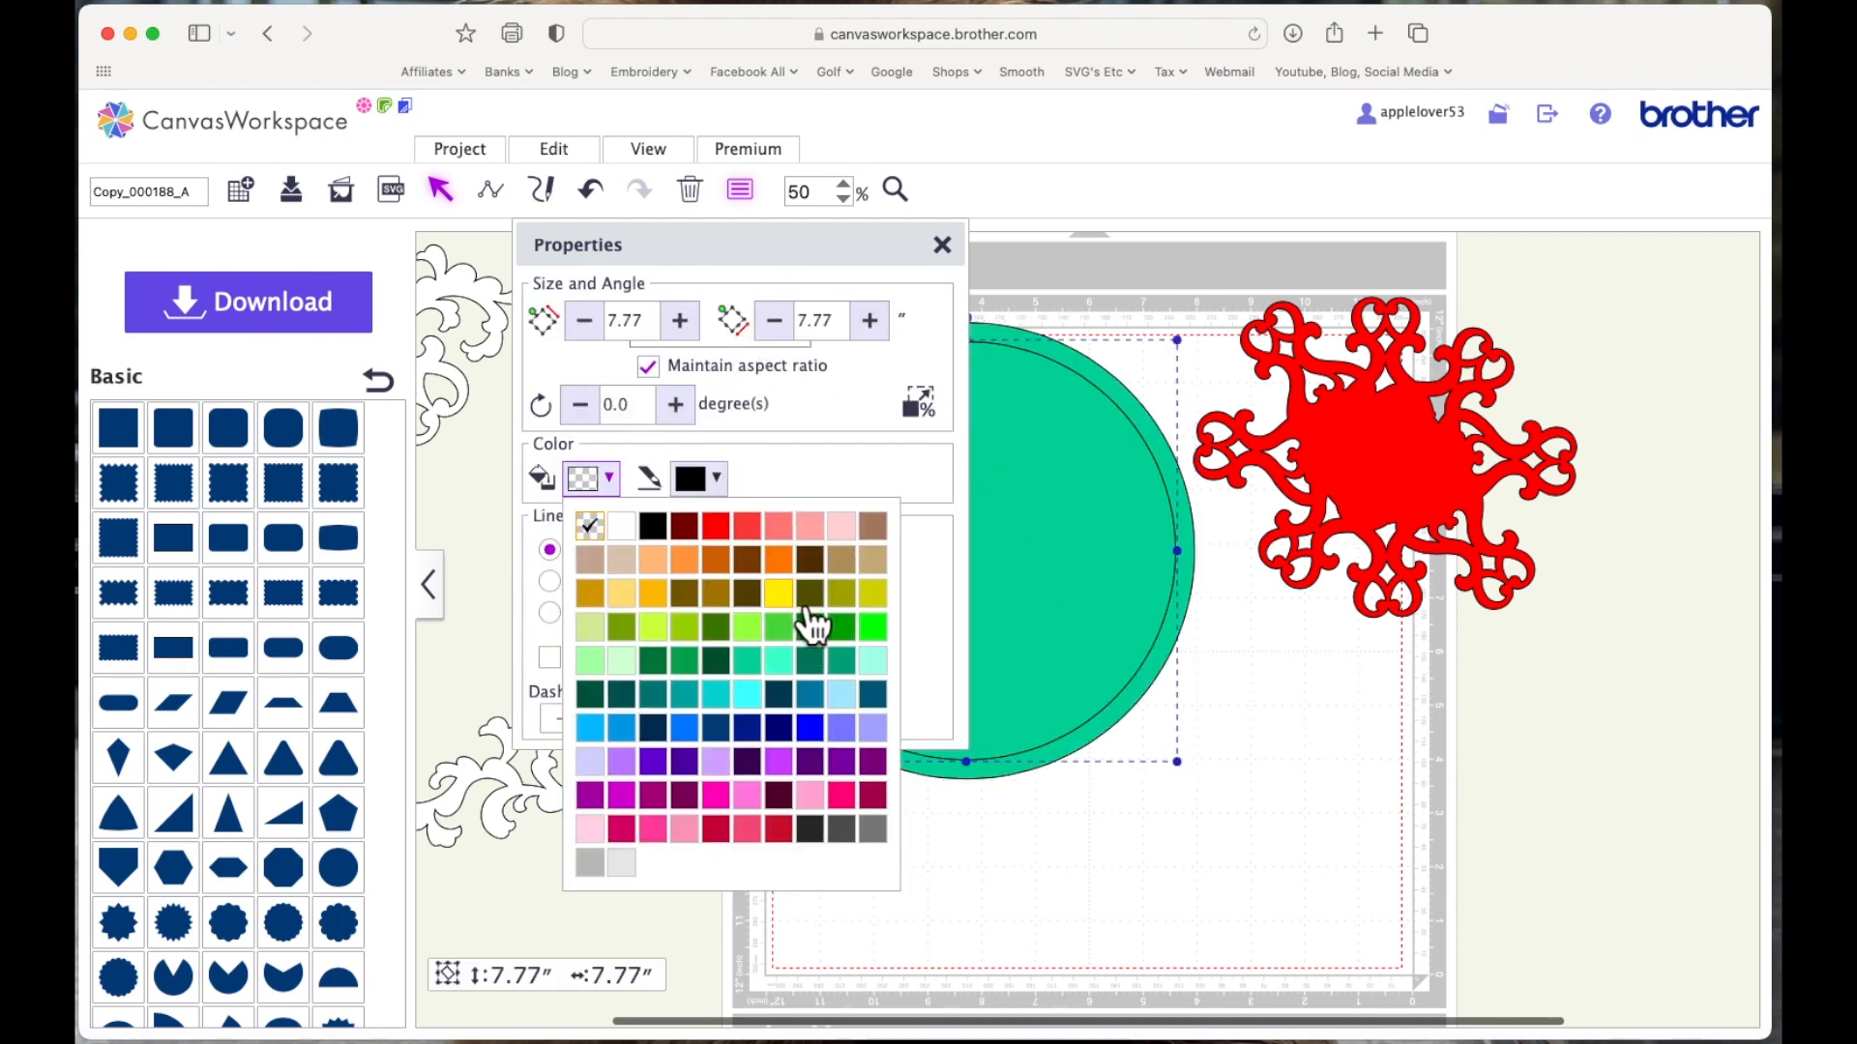
pyautogui.click(779, 593)
pyautogui.click(1327, 715)
pyautogui.click(943, 247)
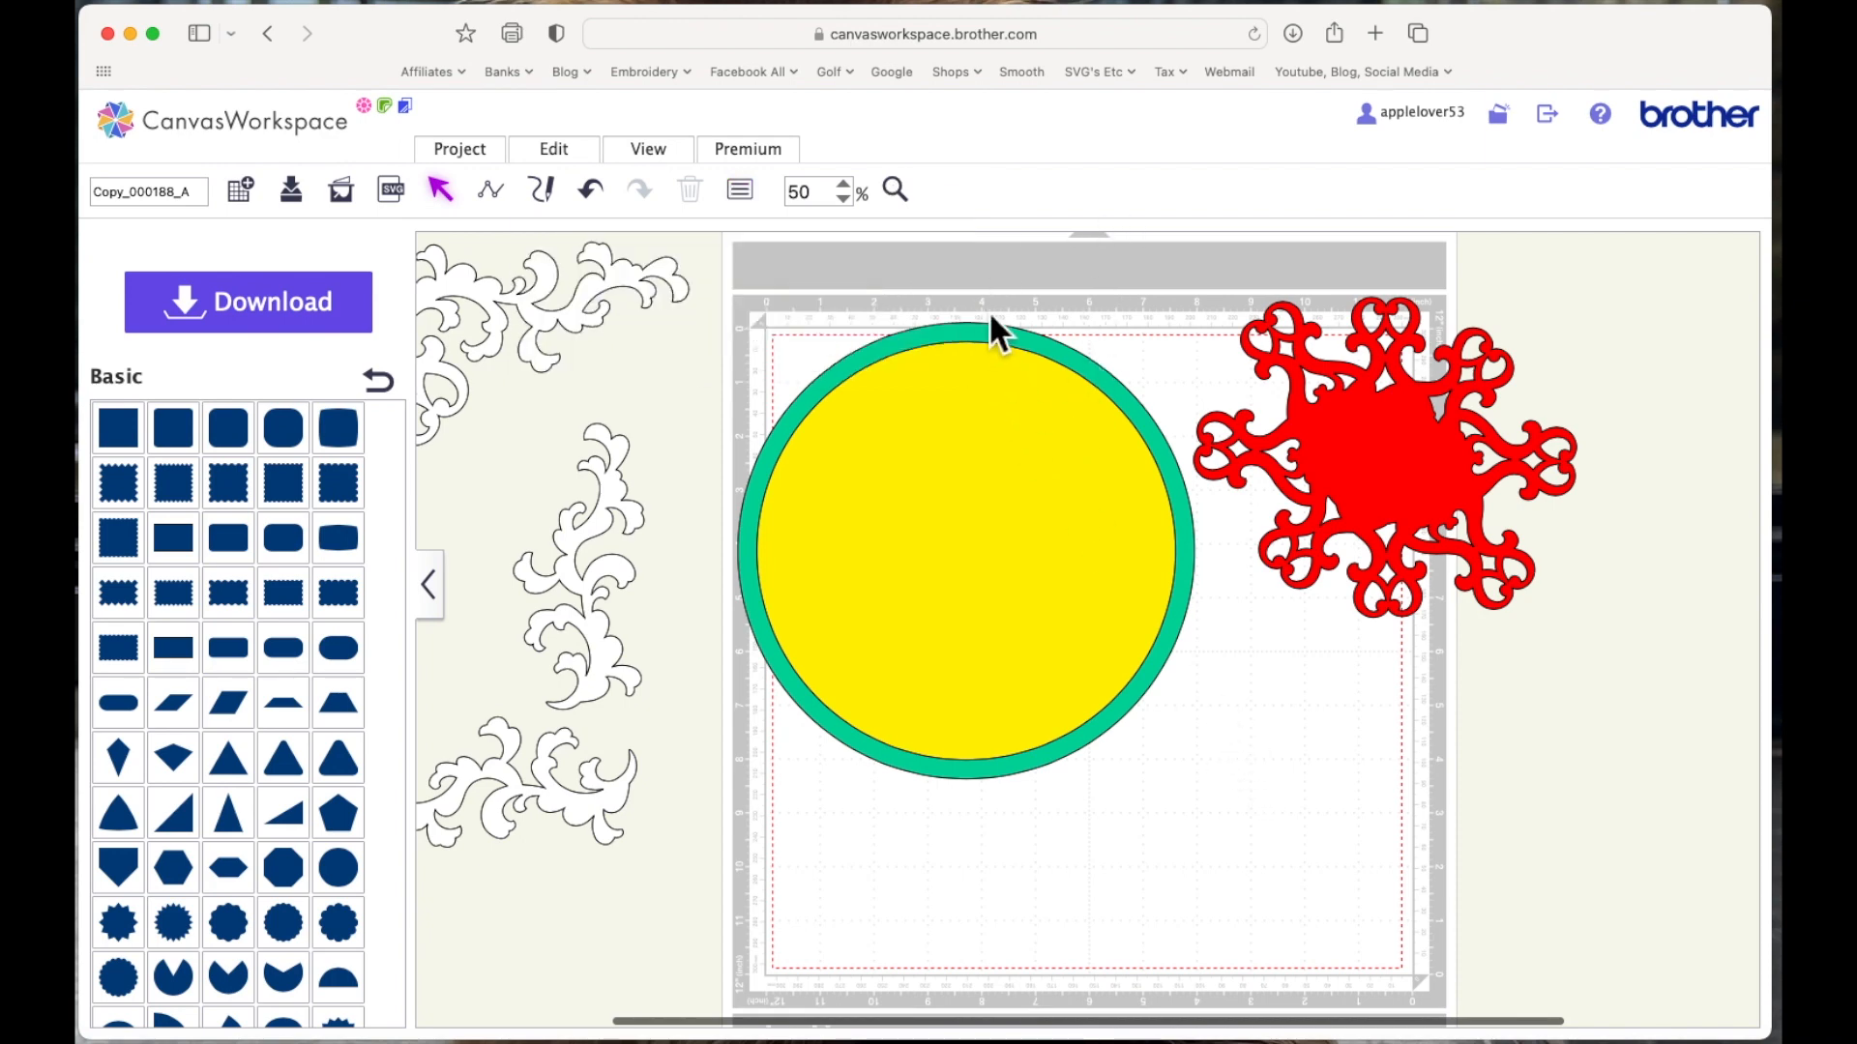
# Bring the large green circle in front of the yellow circle
pyautogui.click(977, 486)
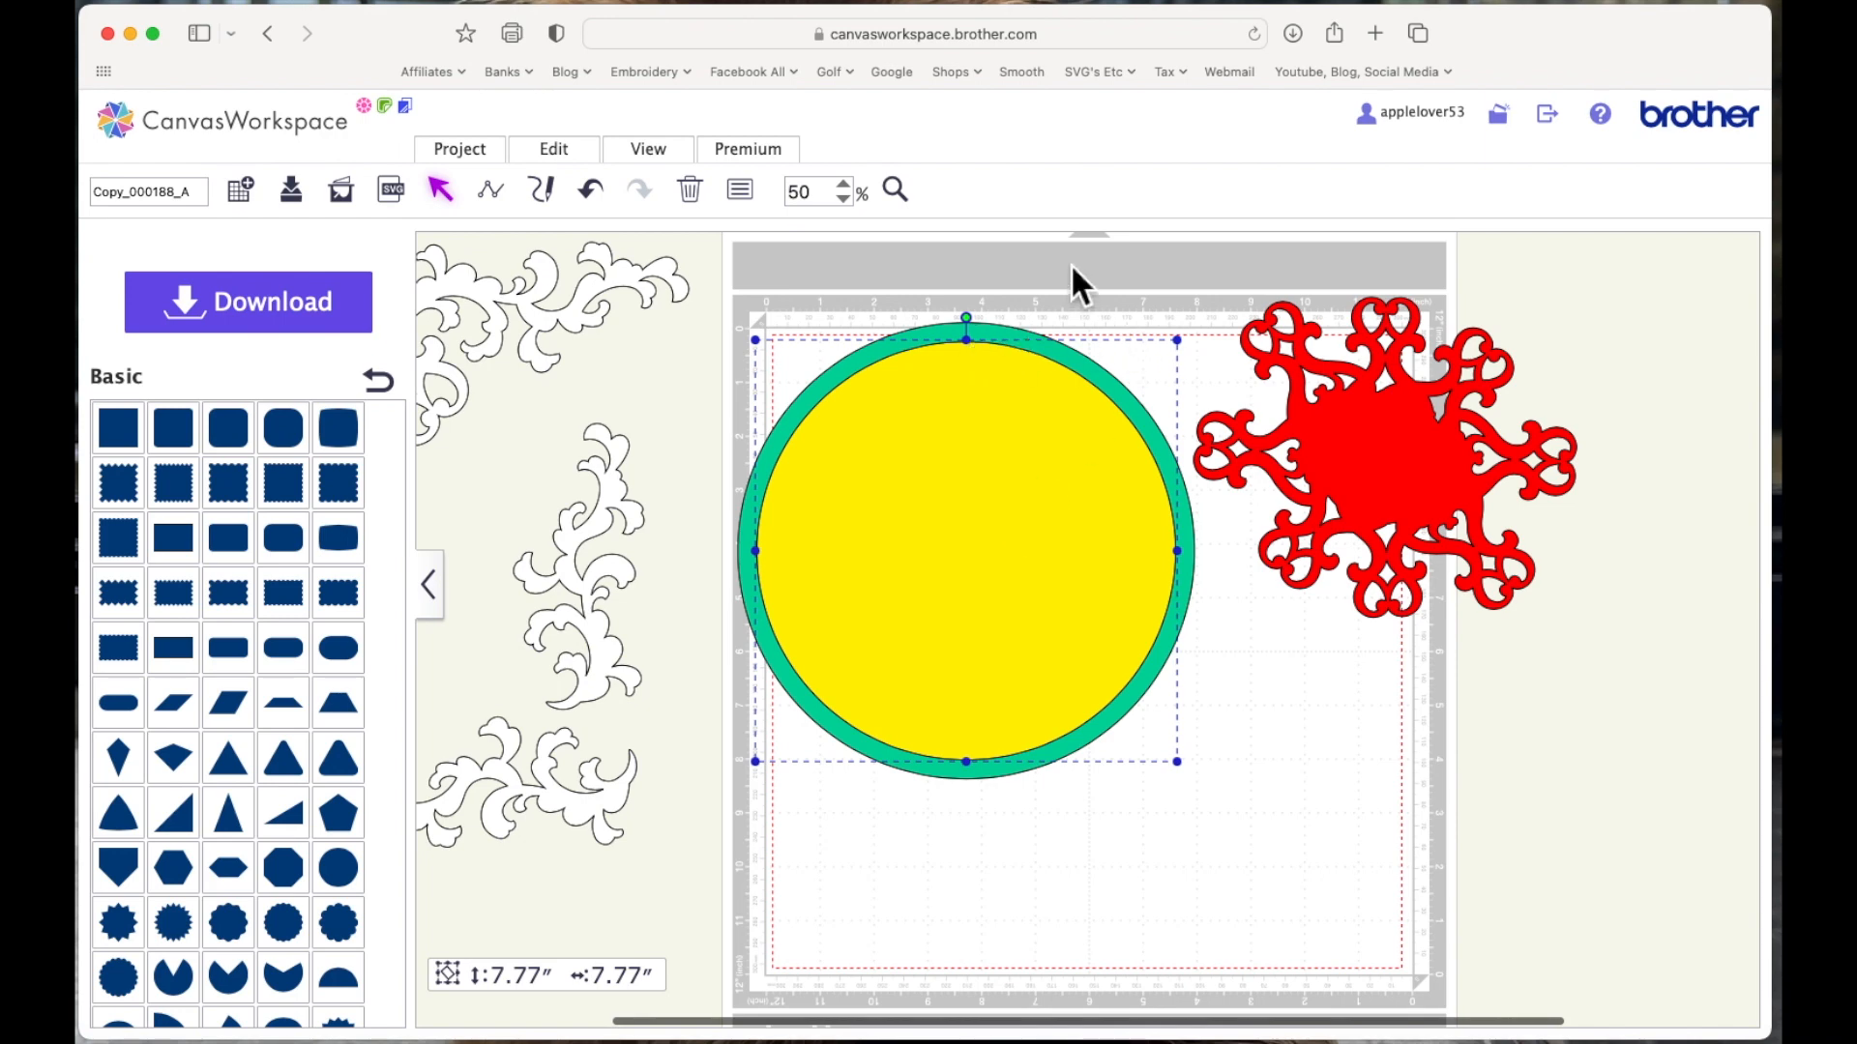
pyautogui.click(1274, 735)
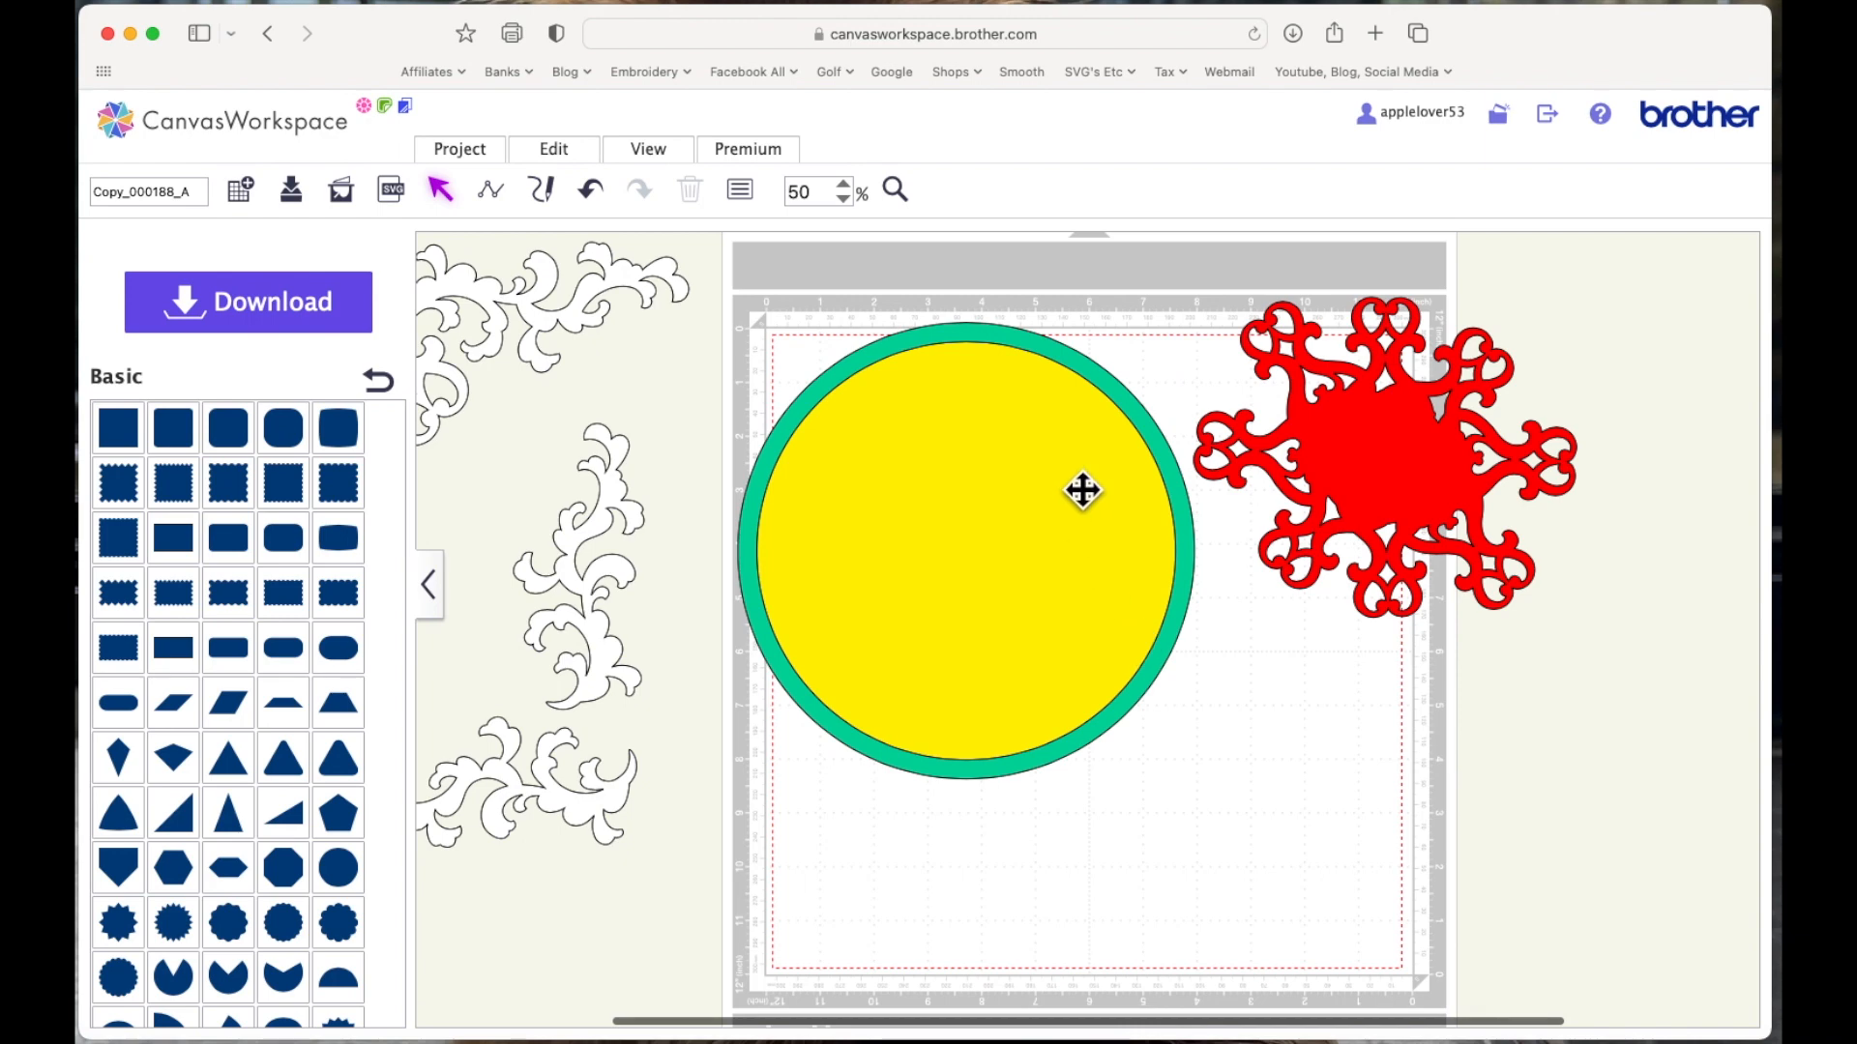
pyautogui.click(1099, 379)
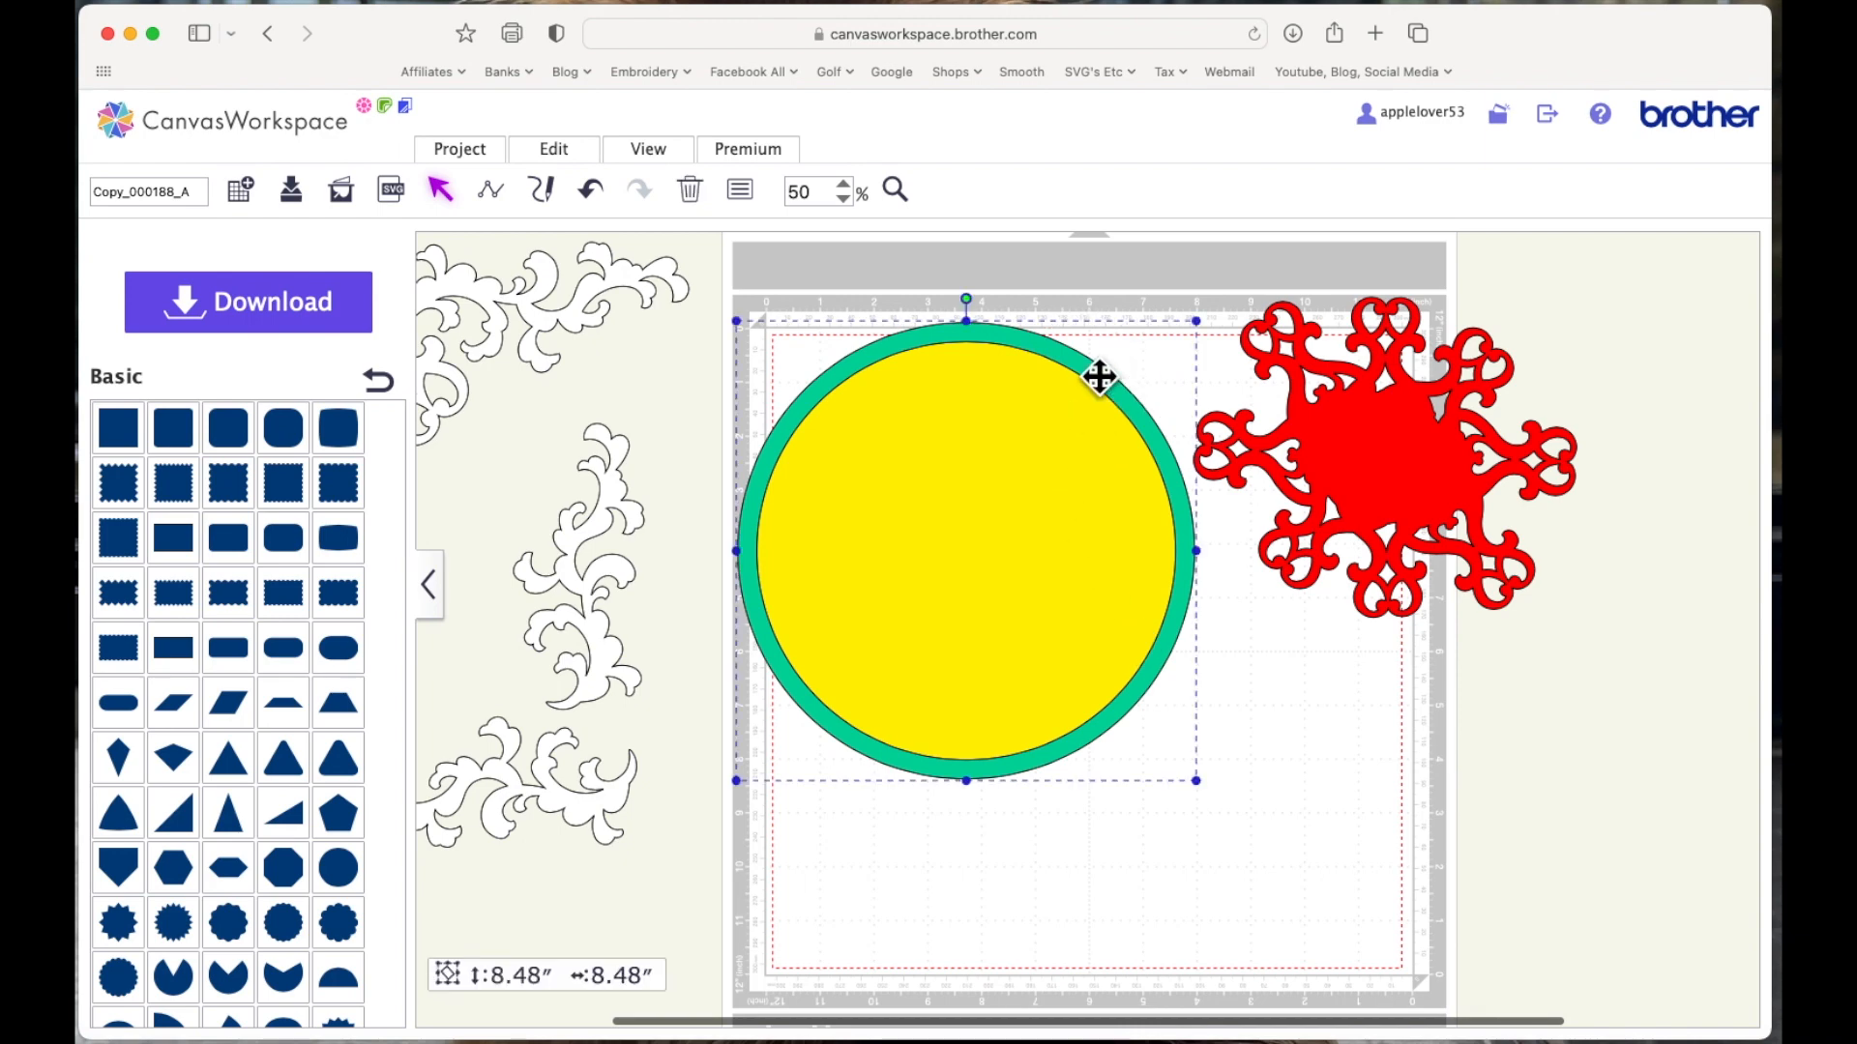
pyautogui.rightClick(1098, 376)
pyautogui.click(1215, 770)
pyautogui.click(1189, 891)
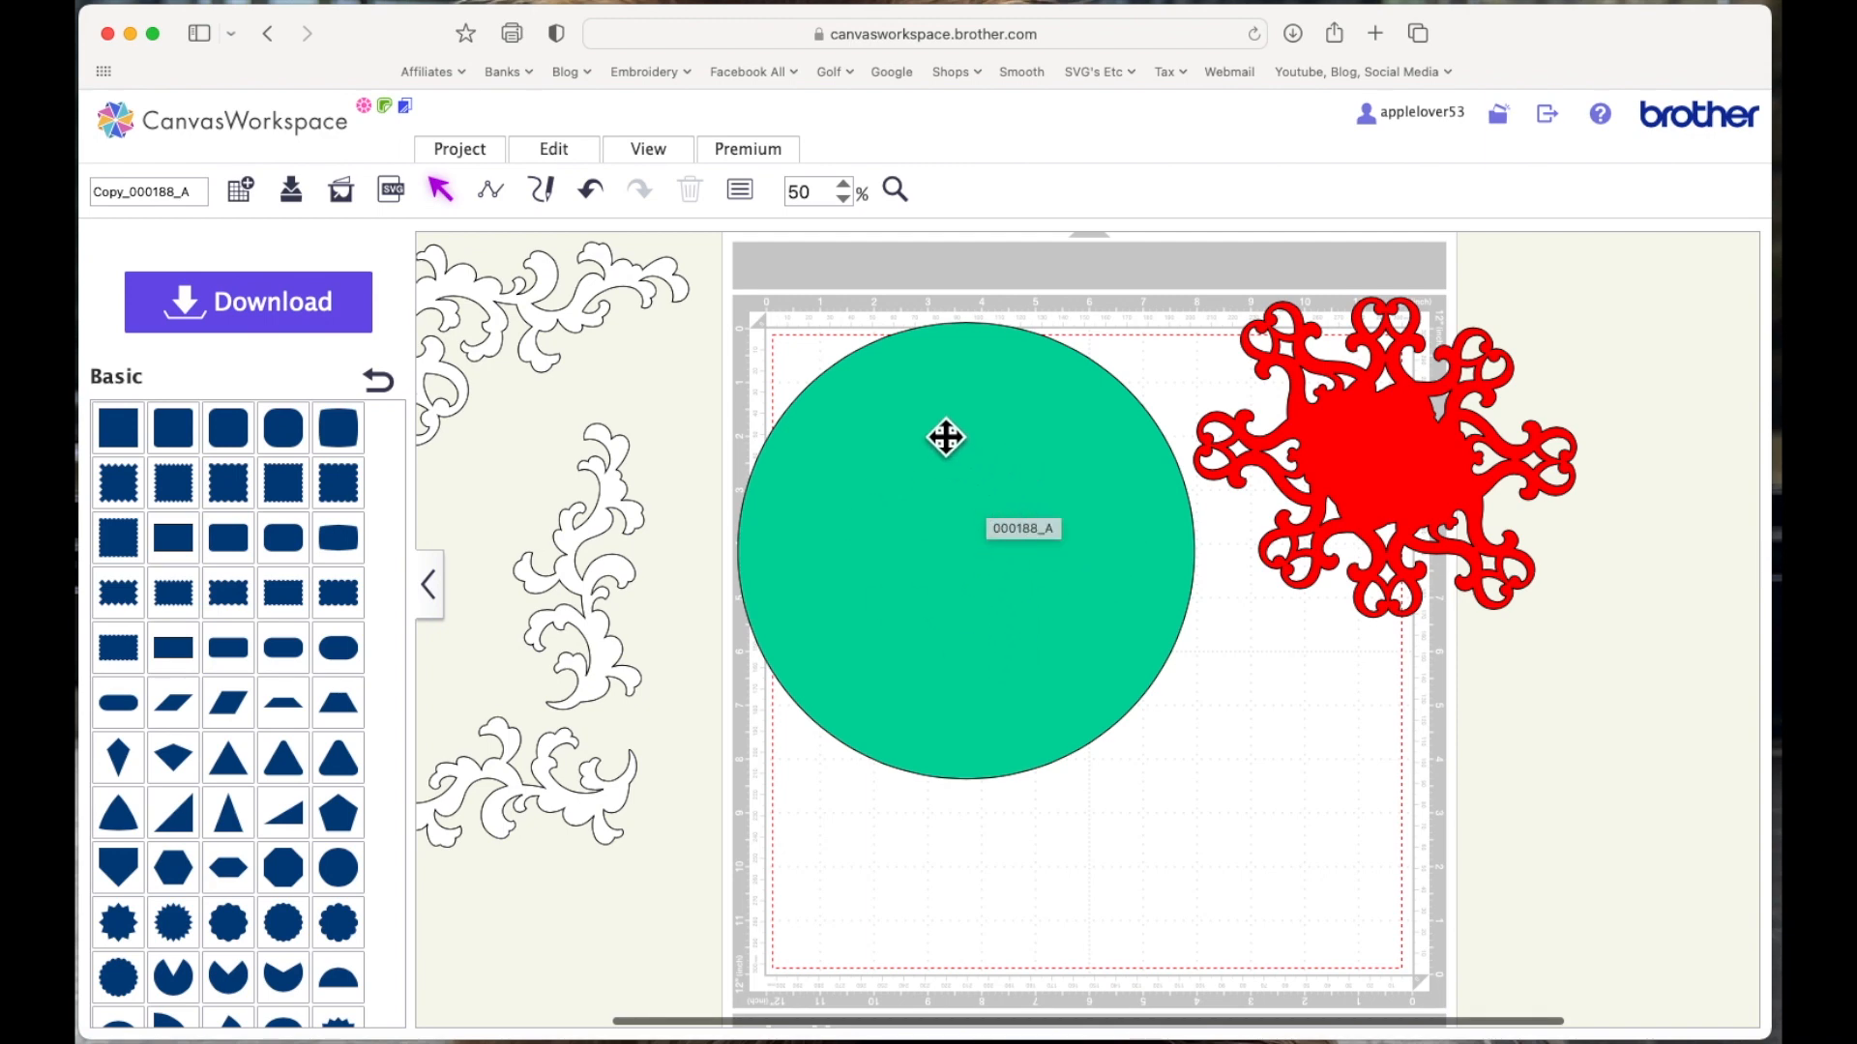
# Send the large green circle backward, behind the yellow circle
pyautogui.rightClick(934, 406)
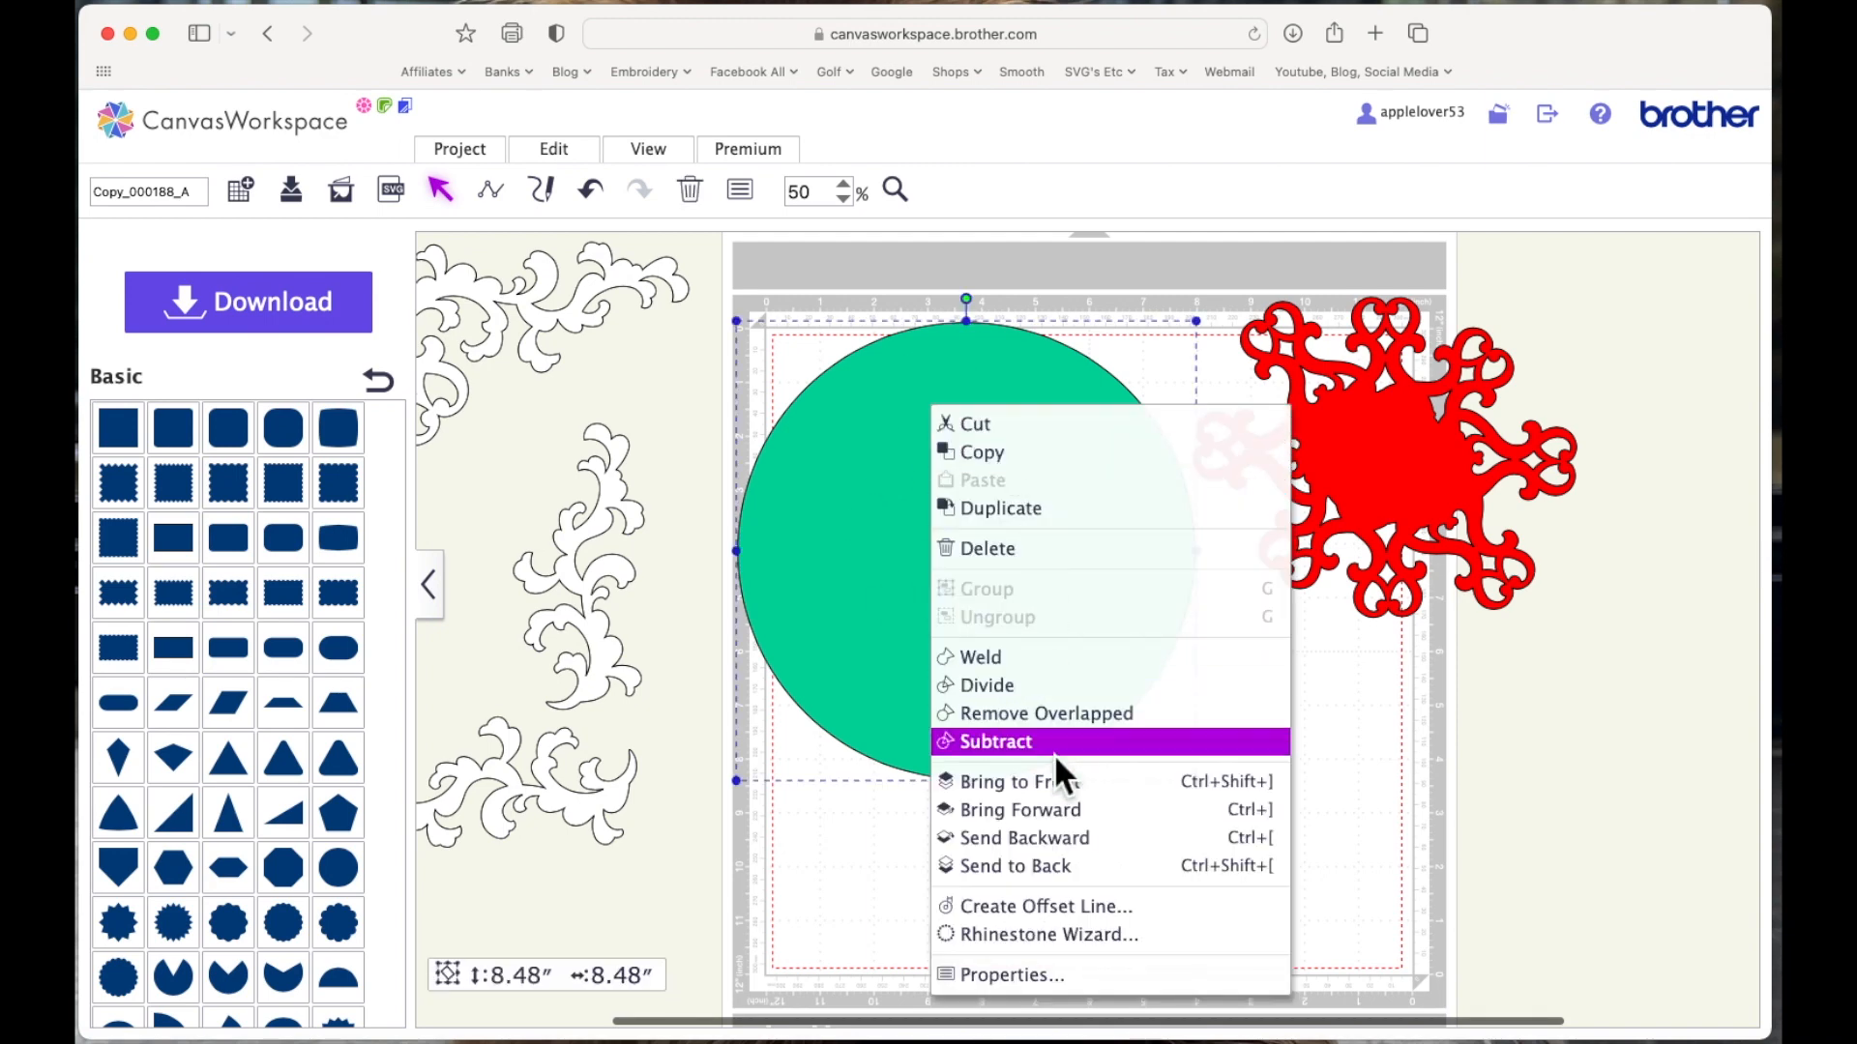
pyautogui.click(1058, 837)
pyautogui.click(1220, 839)
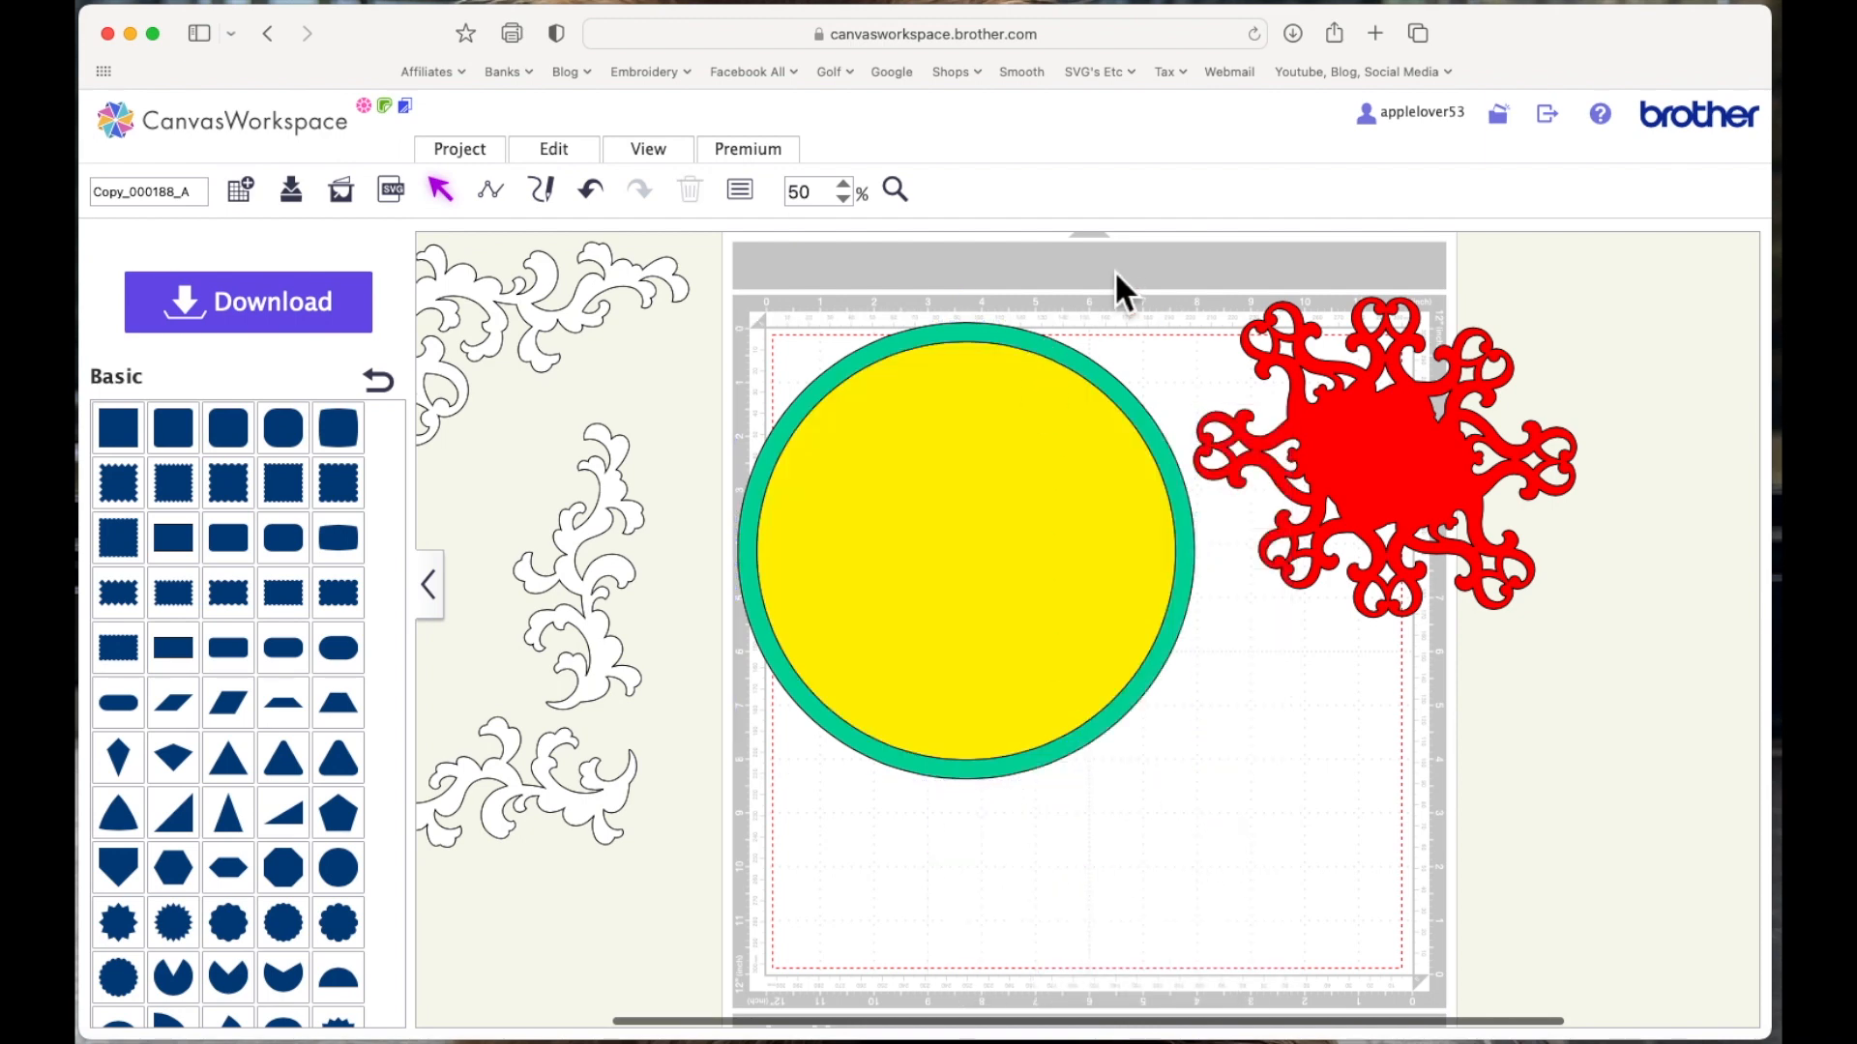
# Subtract the yellow circle from the green one and move the resulting ring toward the middle of the mat
pyautogui.moveTo(822, 300); pyautogui.dragTo(911, 468)
pyautogui.click(563, 153)
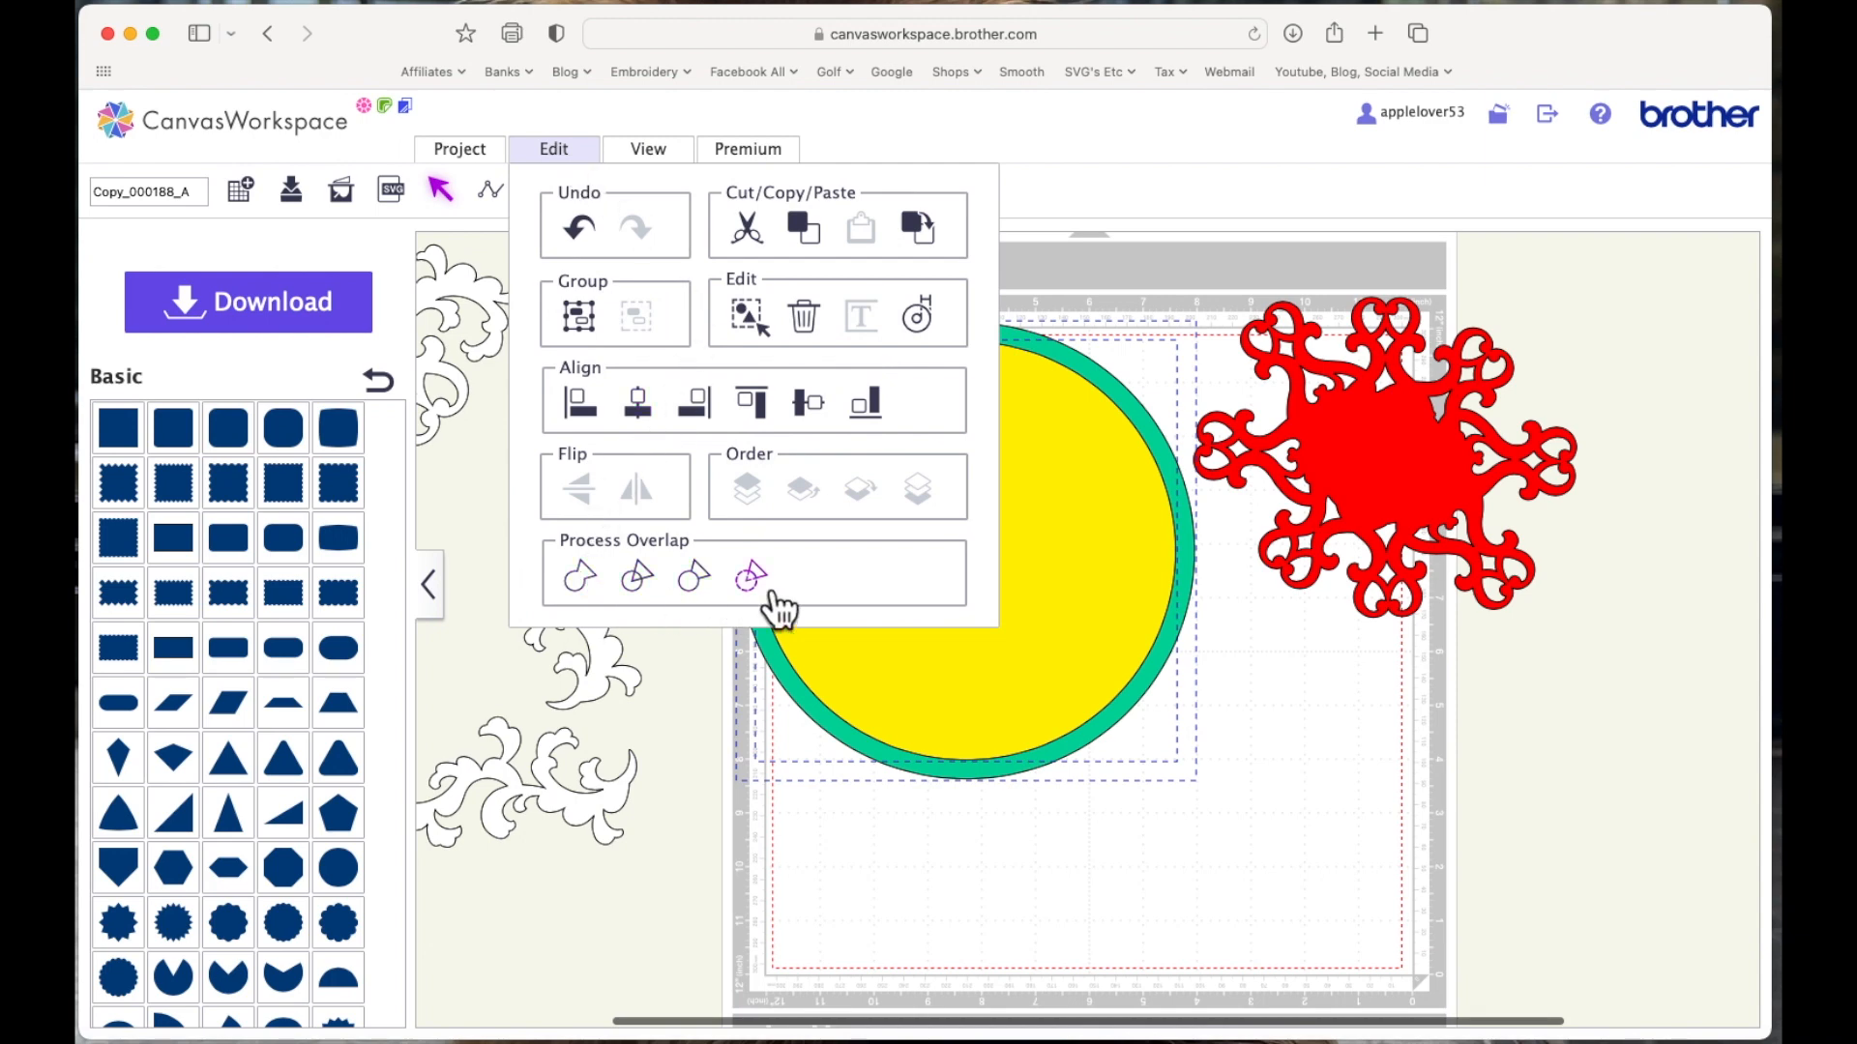
pyautogui.click(771, 593)
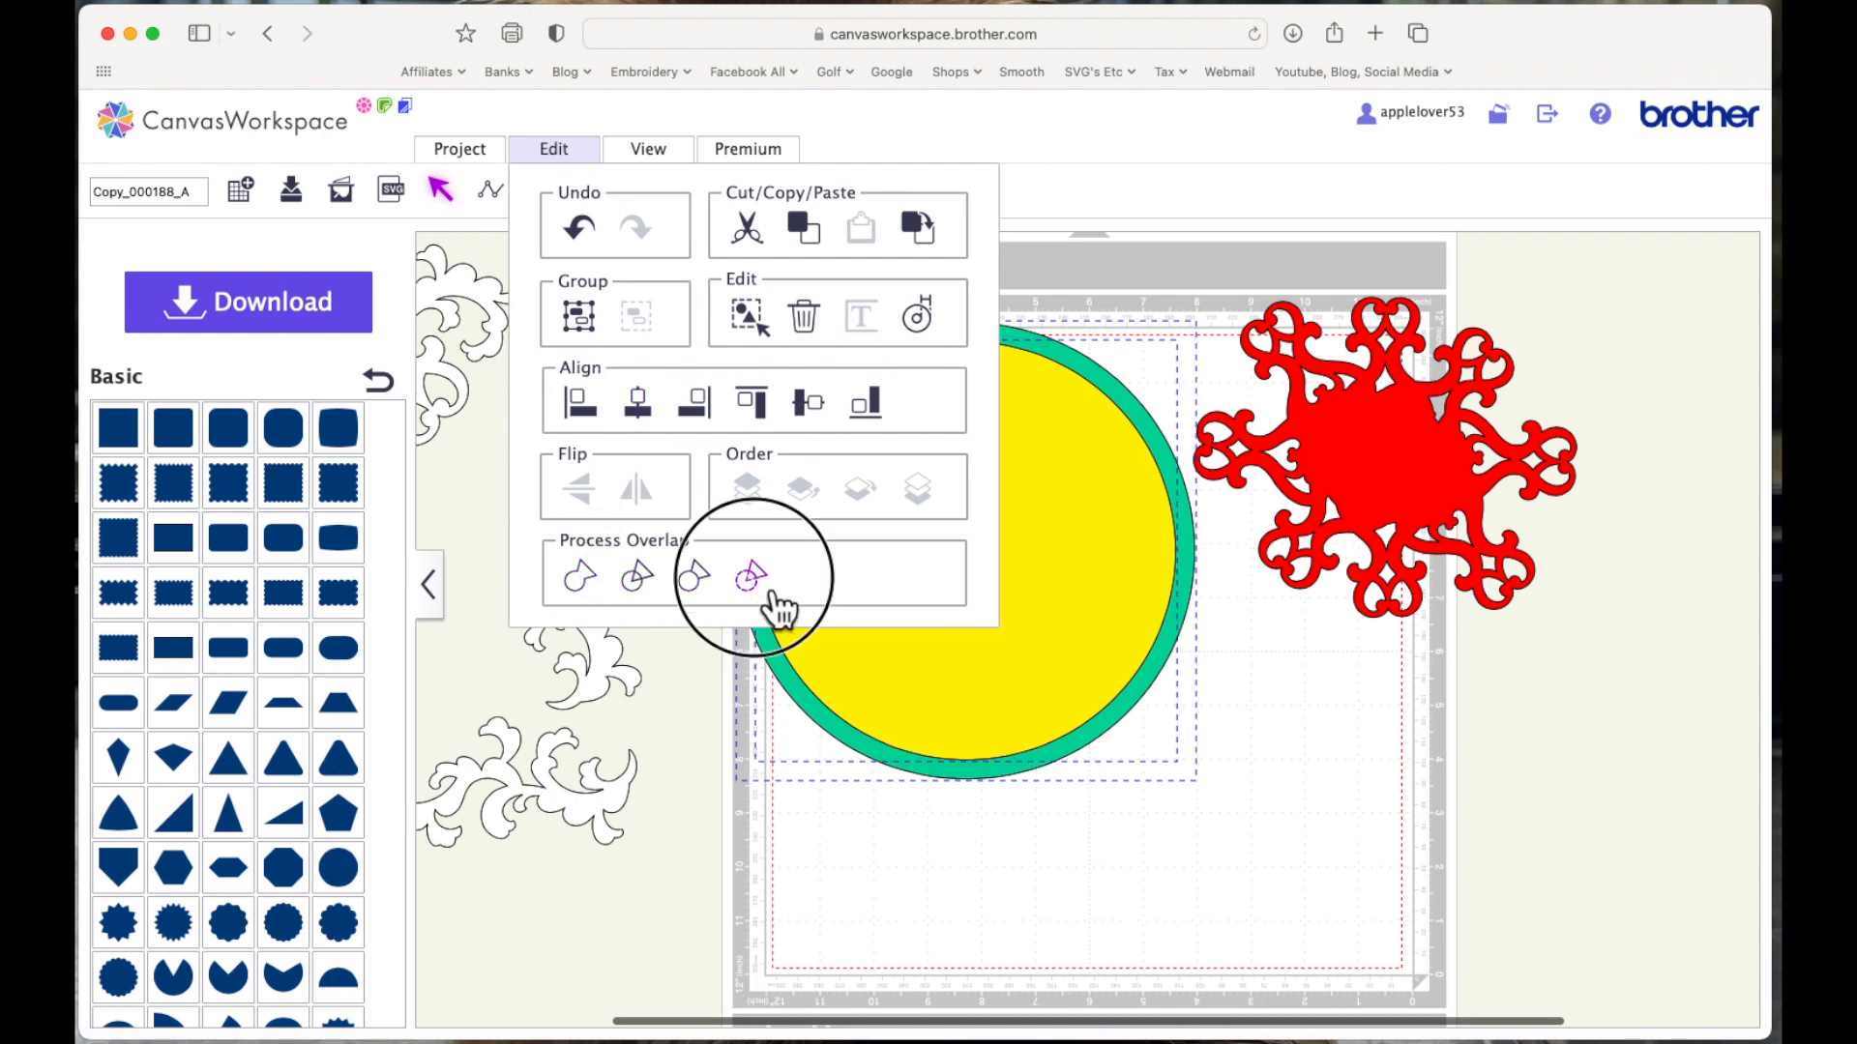
pyautogui.moveTo(1019, 357); pyautogui.dragTo(1074, 447)
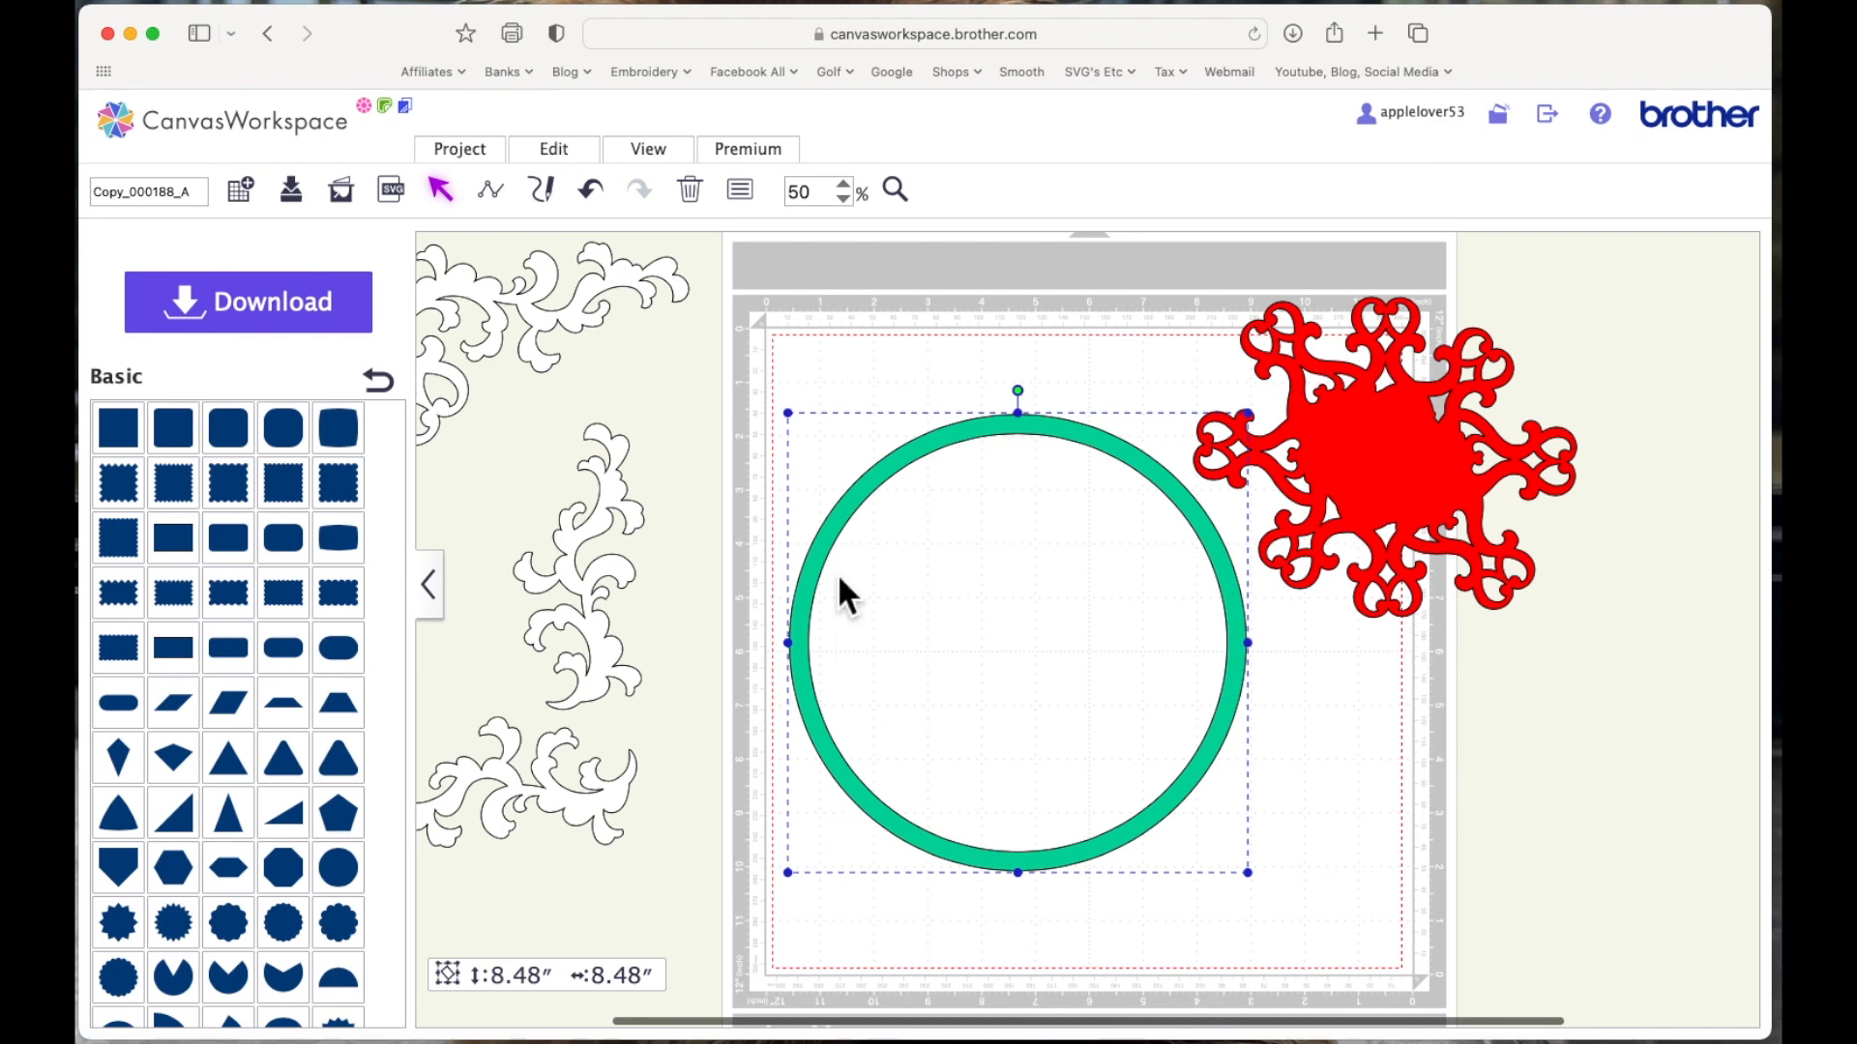
pyautogui.moveTo(1016, 448); pyautogui.dragTo(1056, 403)
# Move the red snowflake inside the green ring and enlarge it to about 8.01 by 6.70 inches
pyautogui.moveTo(1421, 426); pyautogui.dragTo(1057, 578)
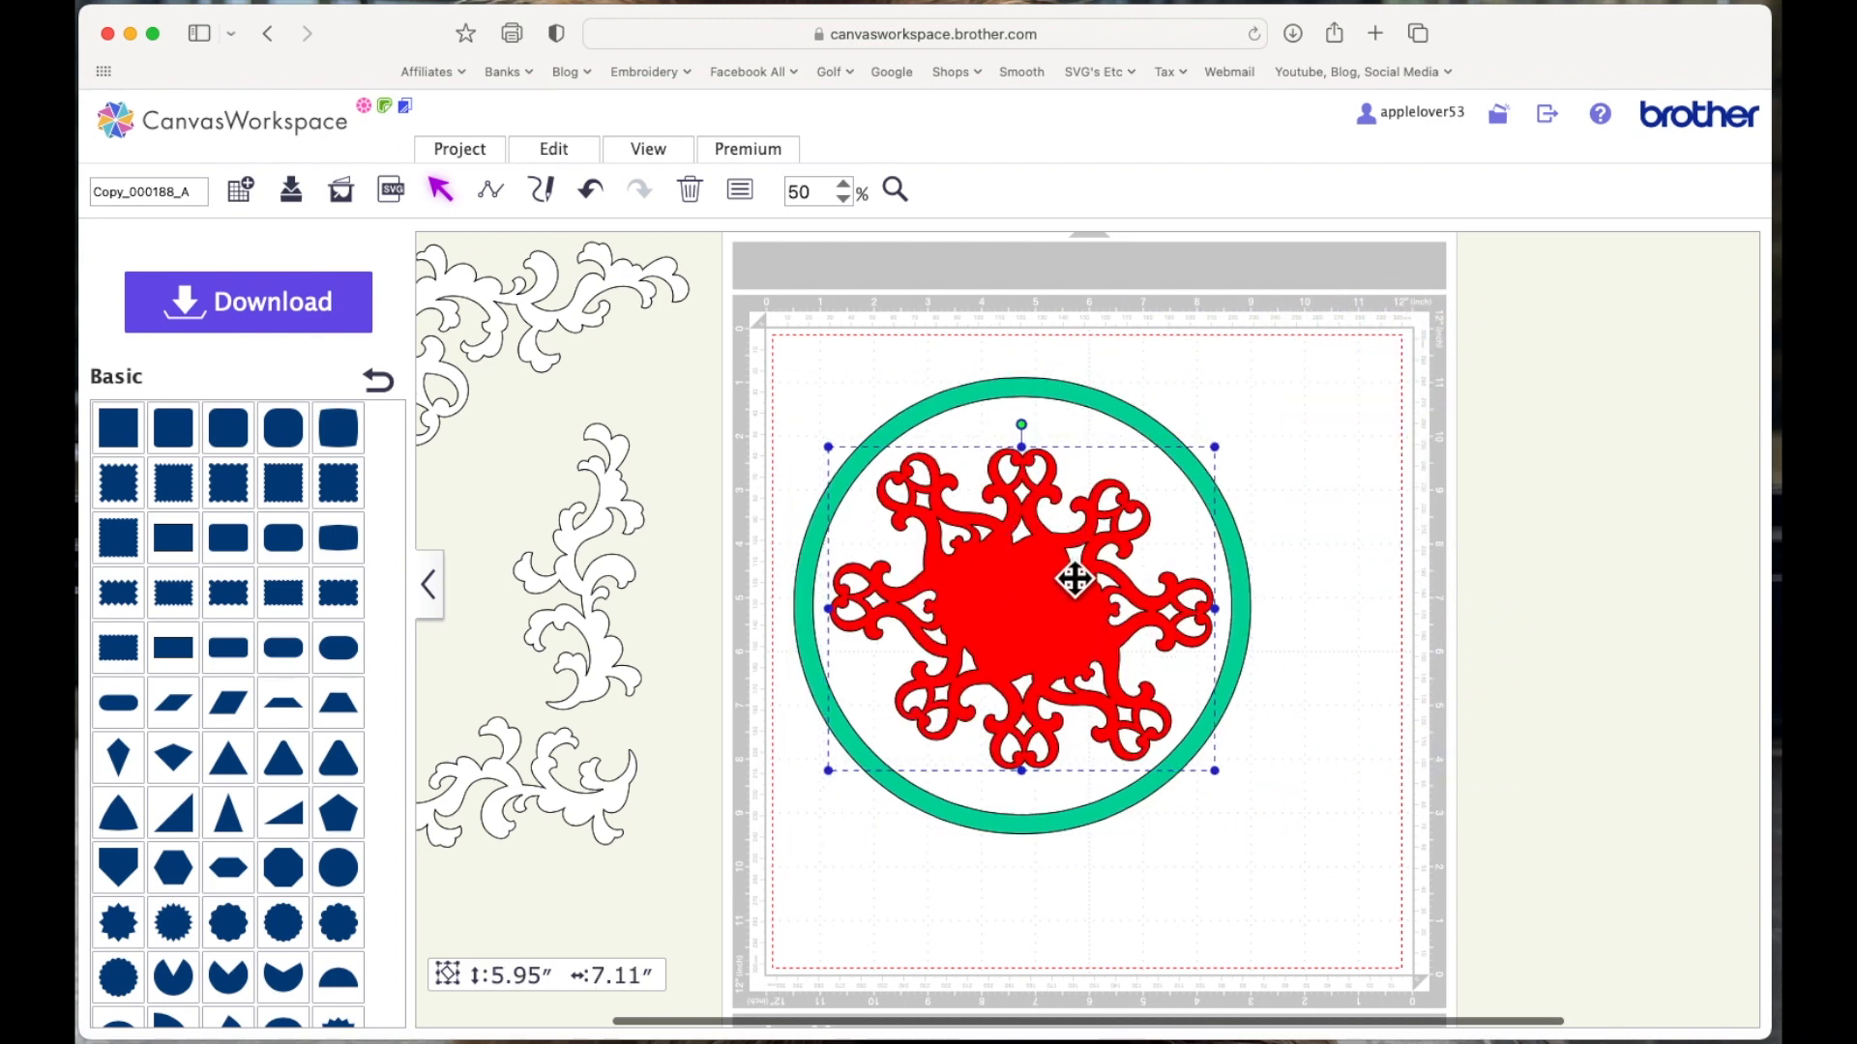
pyautogui.moveTo(1238, 456); pyautogui.dragTo(1262, 394)
pyautogui.moveTo(1072, 576); pyautogui.dragTo(1066, 576)
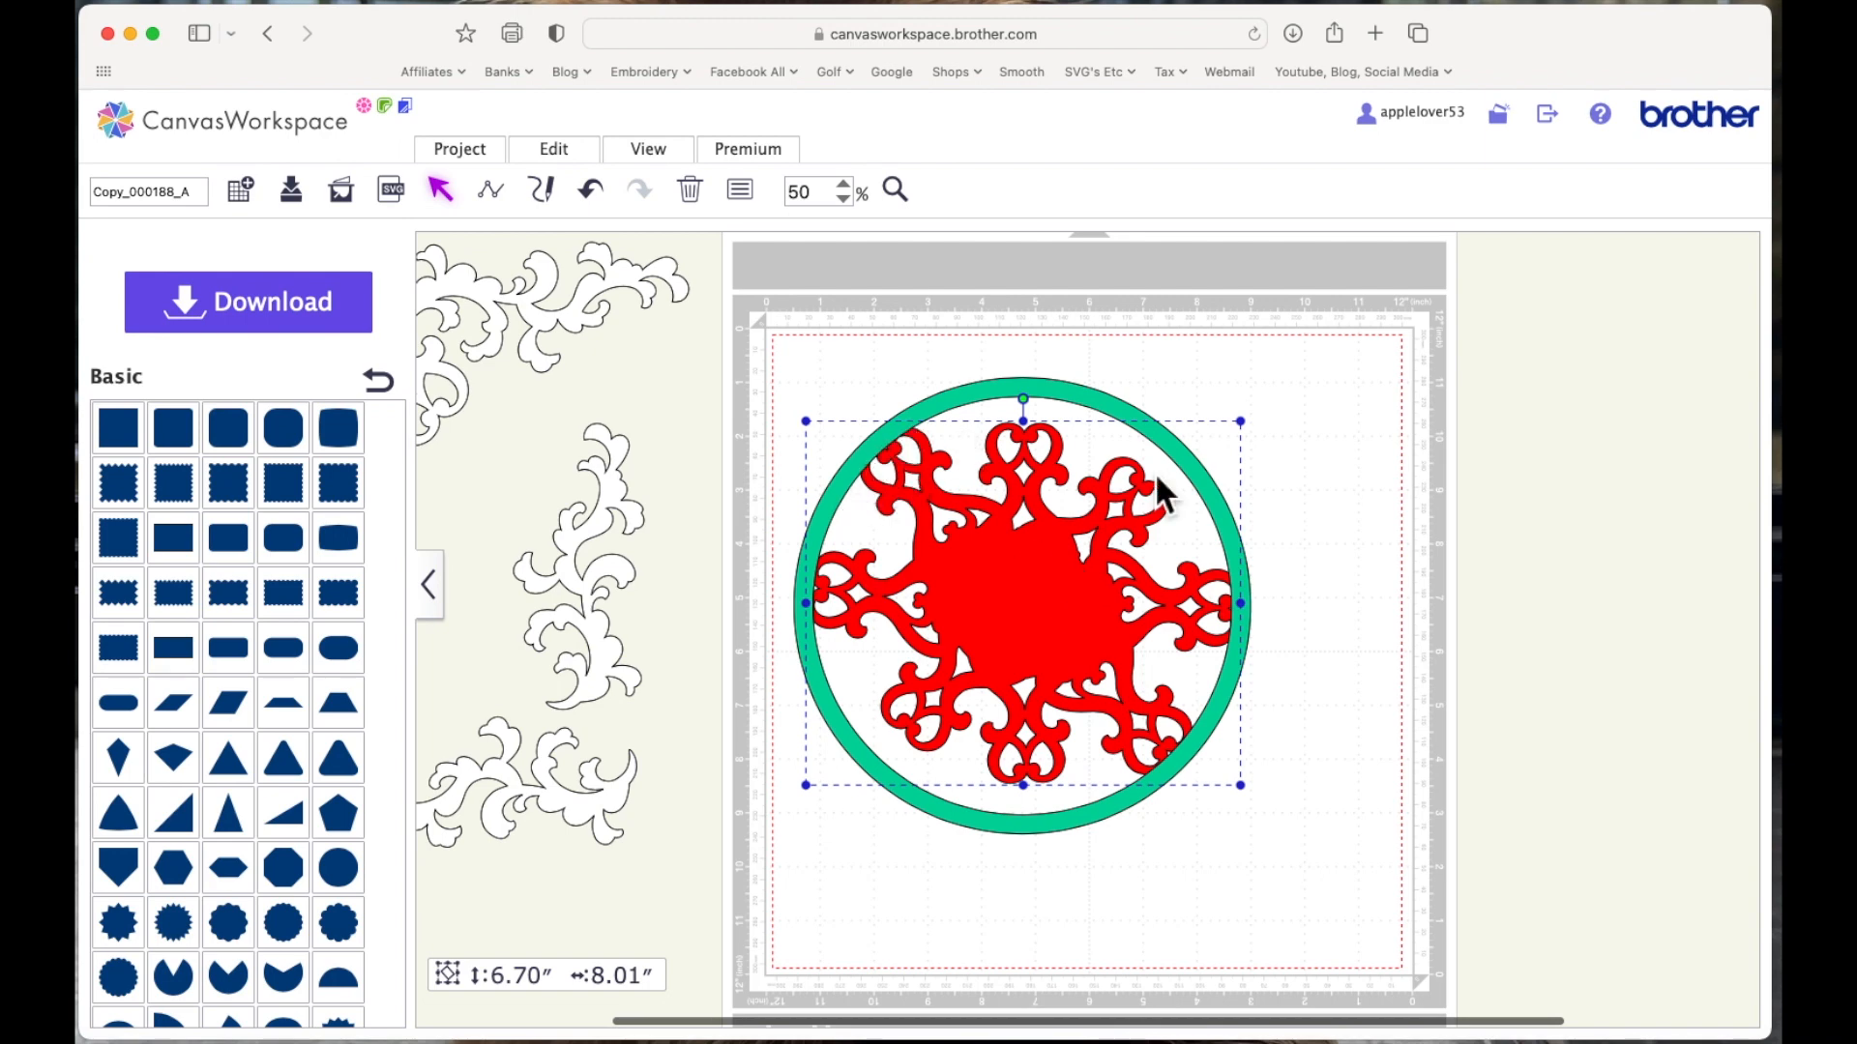
# Bring the red snowflake forward so it lies over the green ring
pyautogui.click(1311, 511)
pyautogui.click(1049, 596)
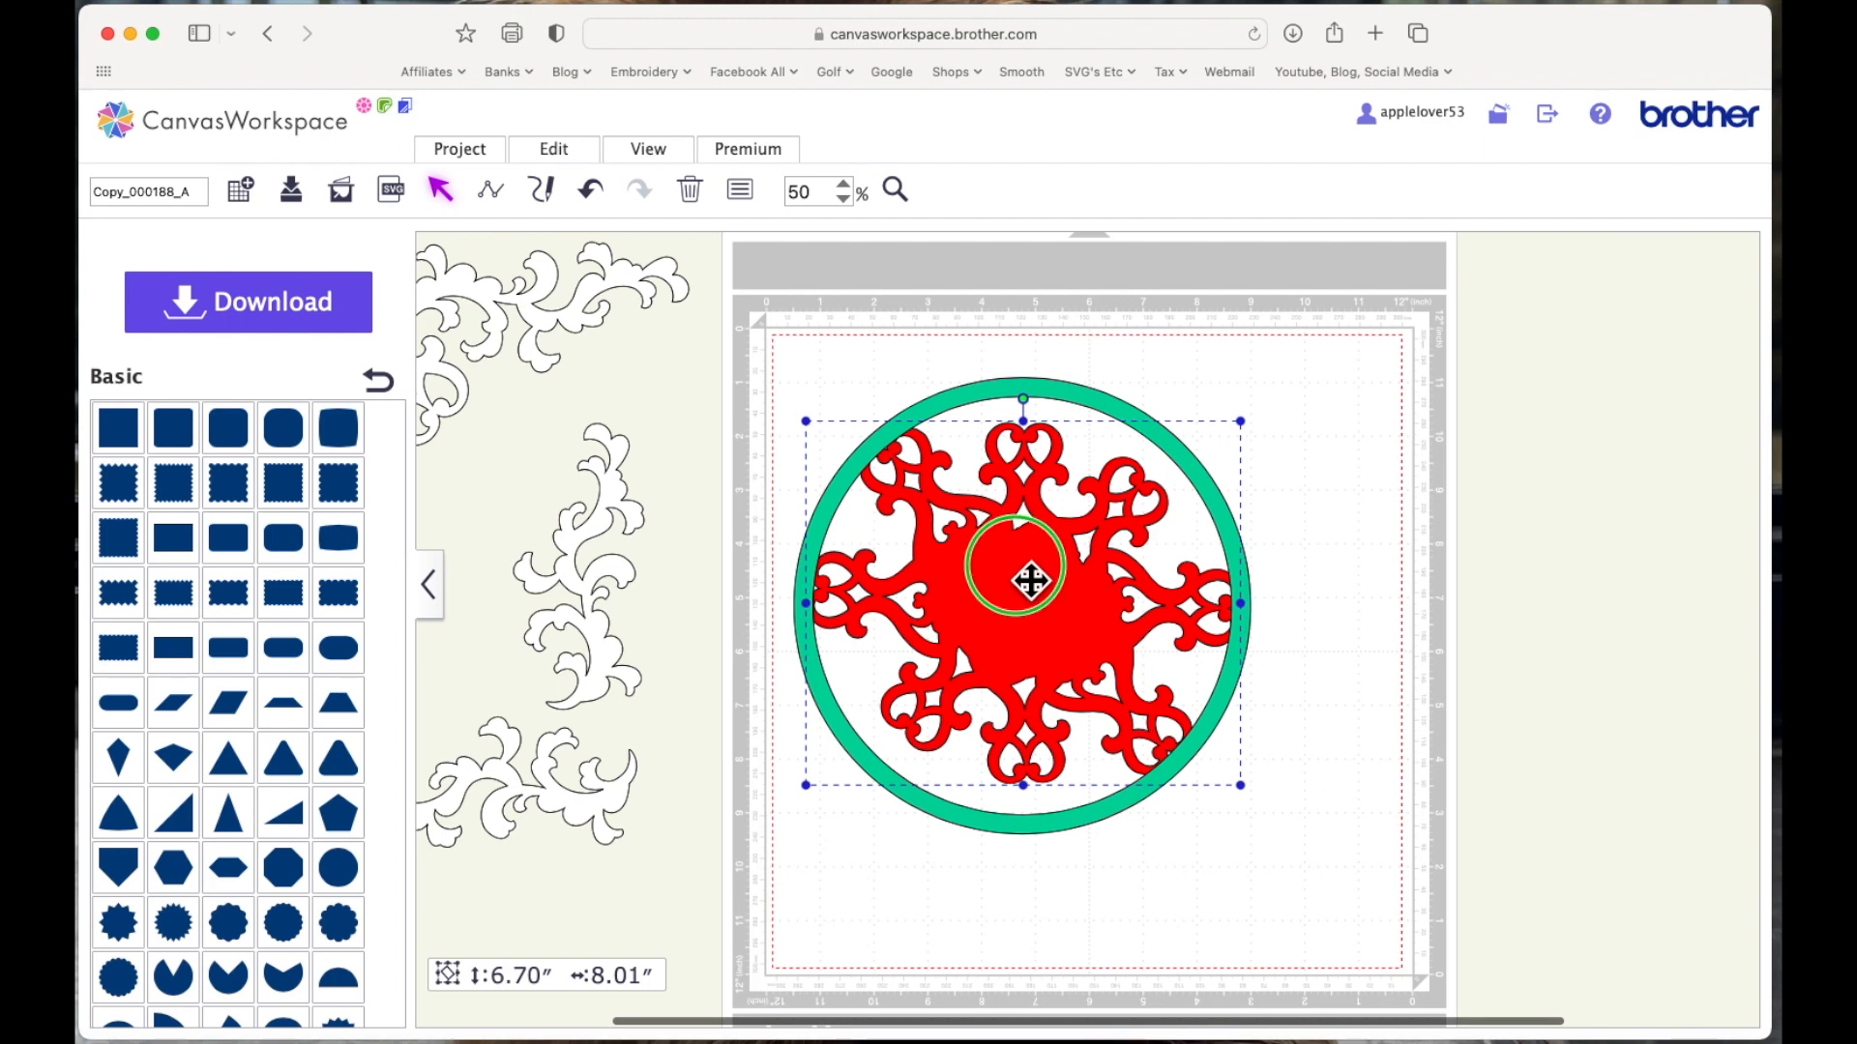
pyautogui.rightClick(1031, 581)
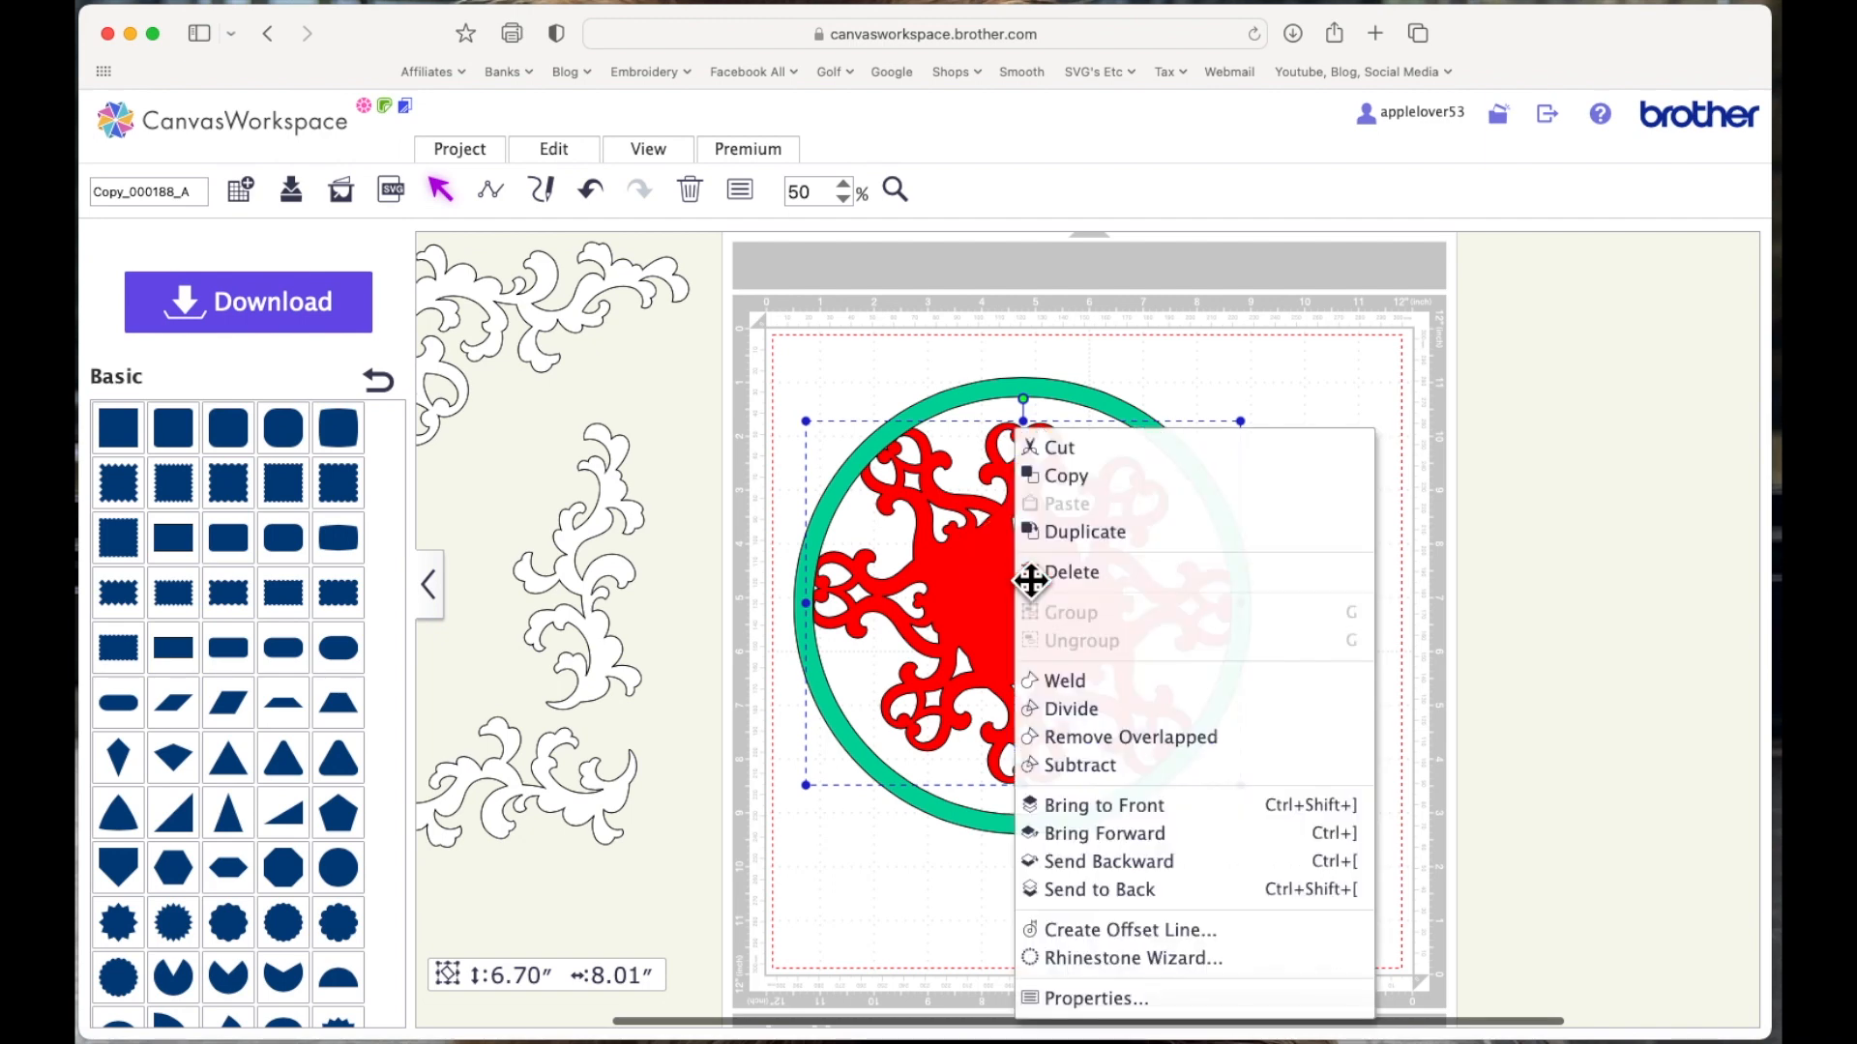
pyautogui.click(1135, 831)
pyautogui.click(1413, 730)
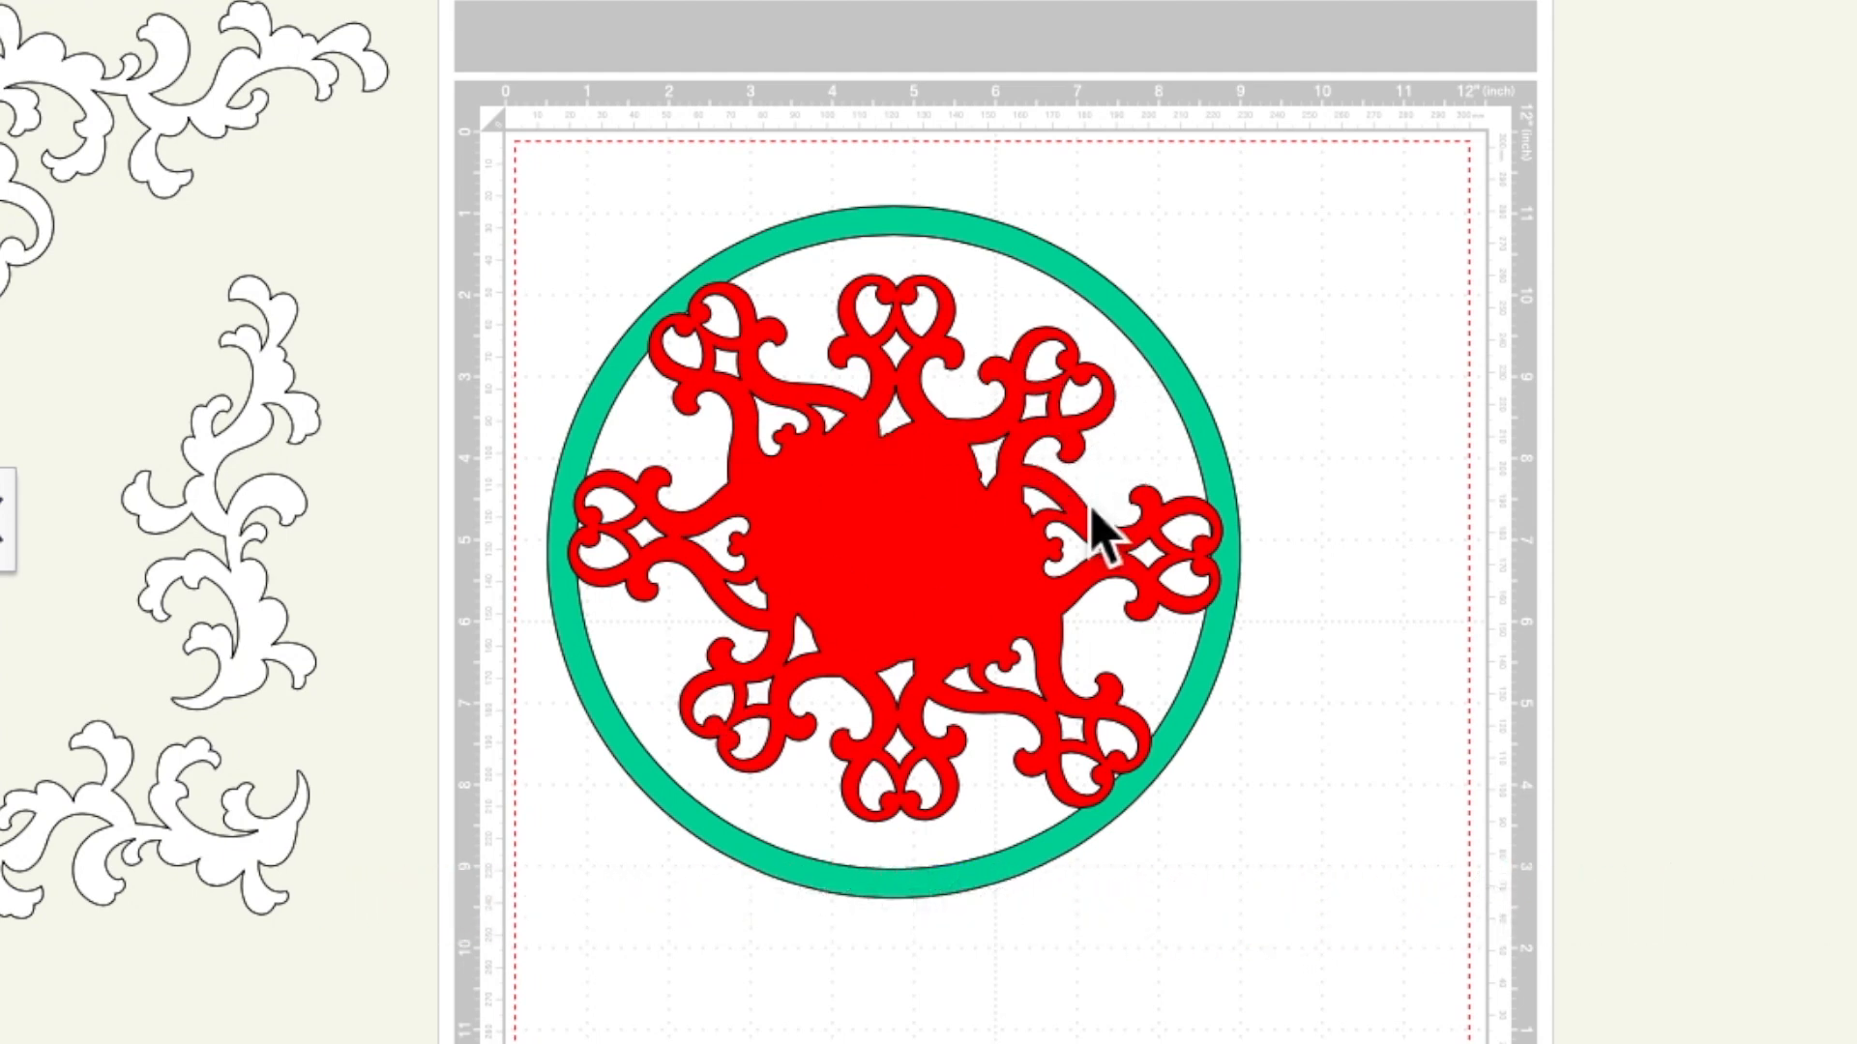
# Try to stretch the snowflake upward so its top motif reaches the ring
pyautogui.click(928, 542)
pyautogui.moveTo(896, 272); pyautogui.dragTo(915, 231)
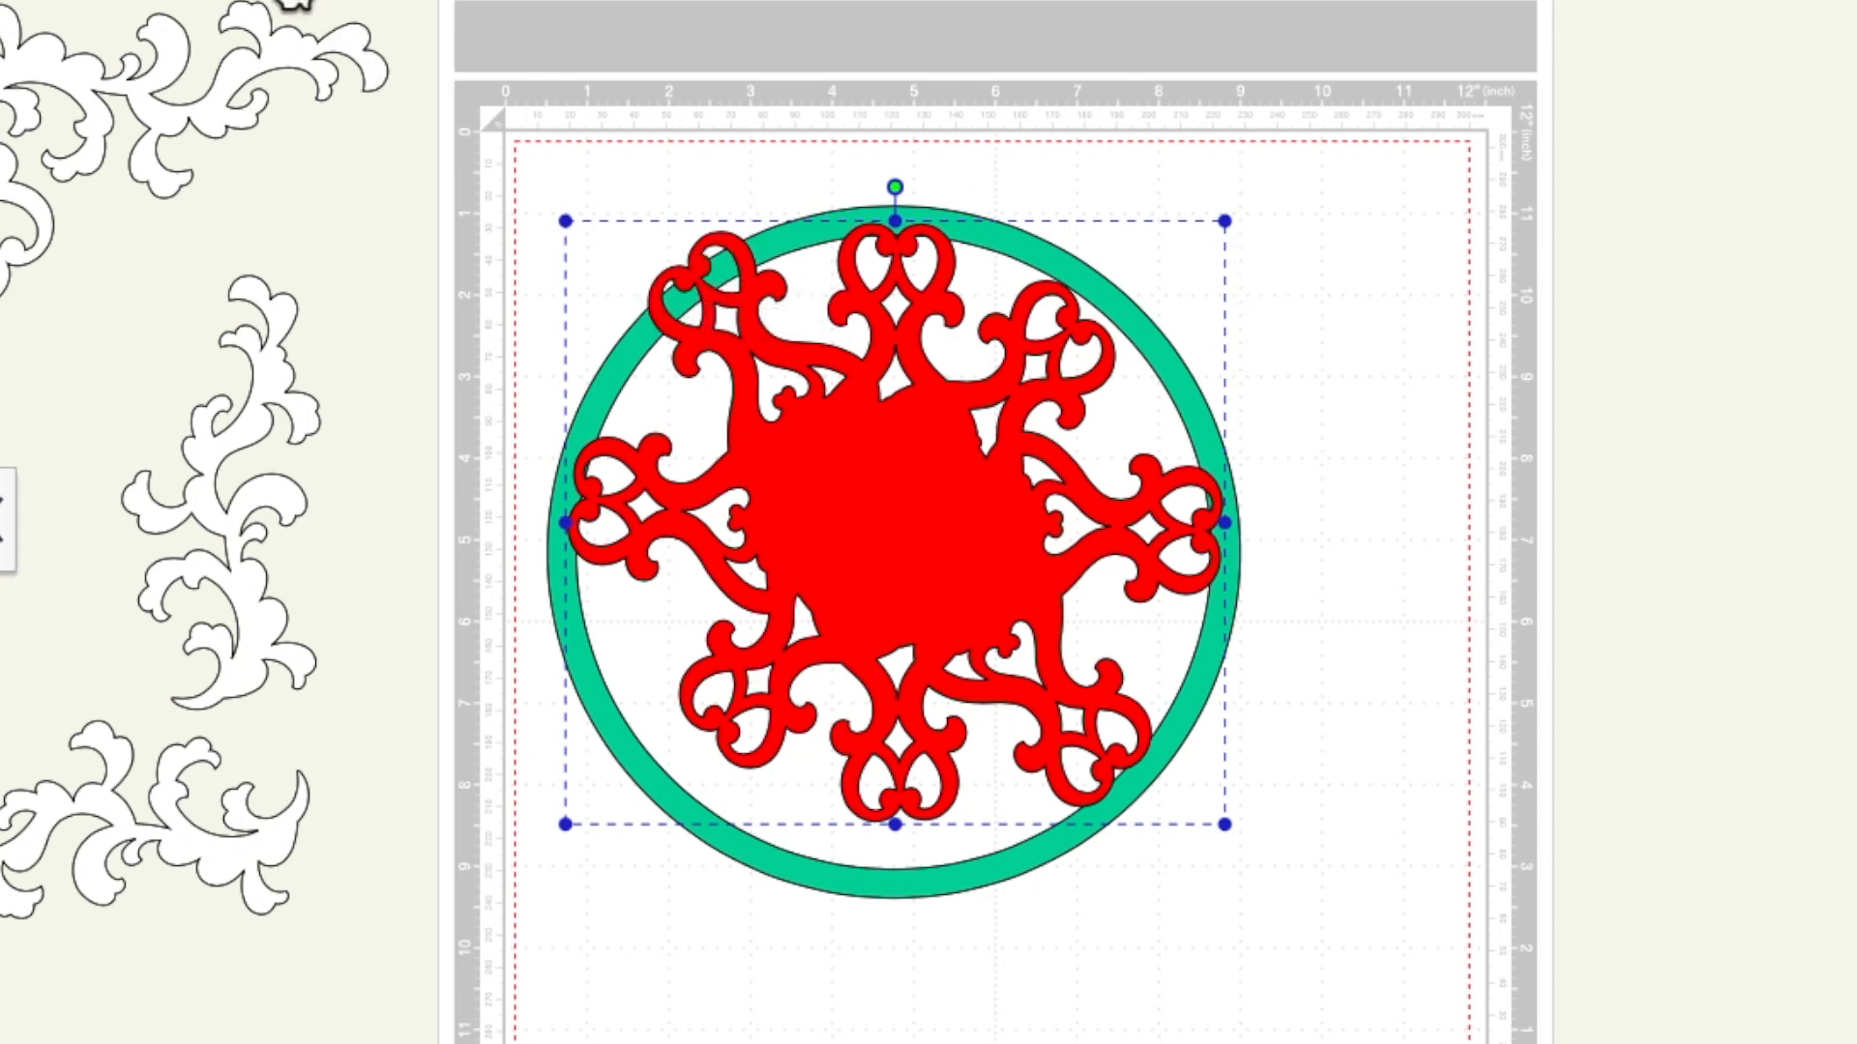
pyautogui.moveTo(913, 248); pyautogui.dragTo(885, 249)
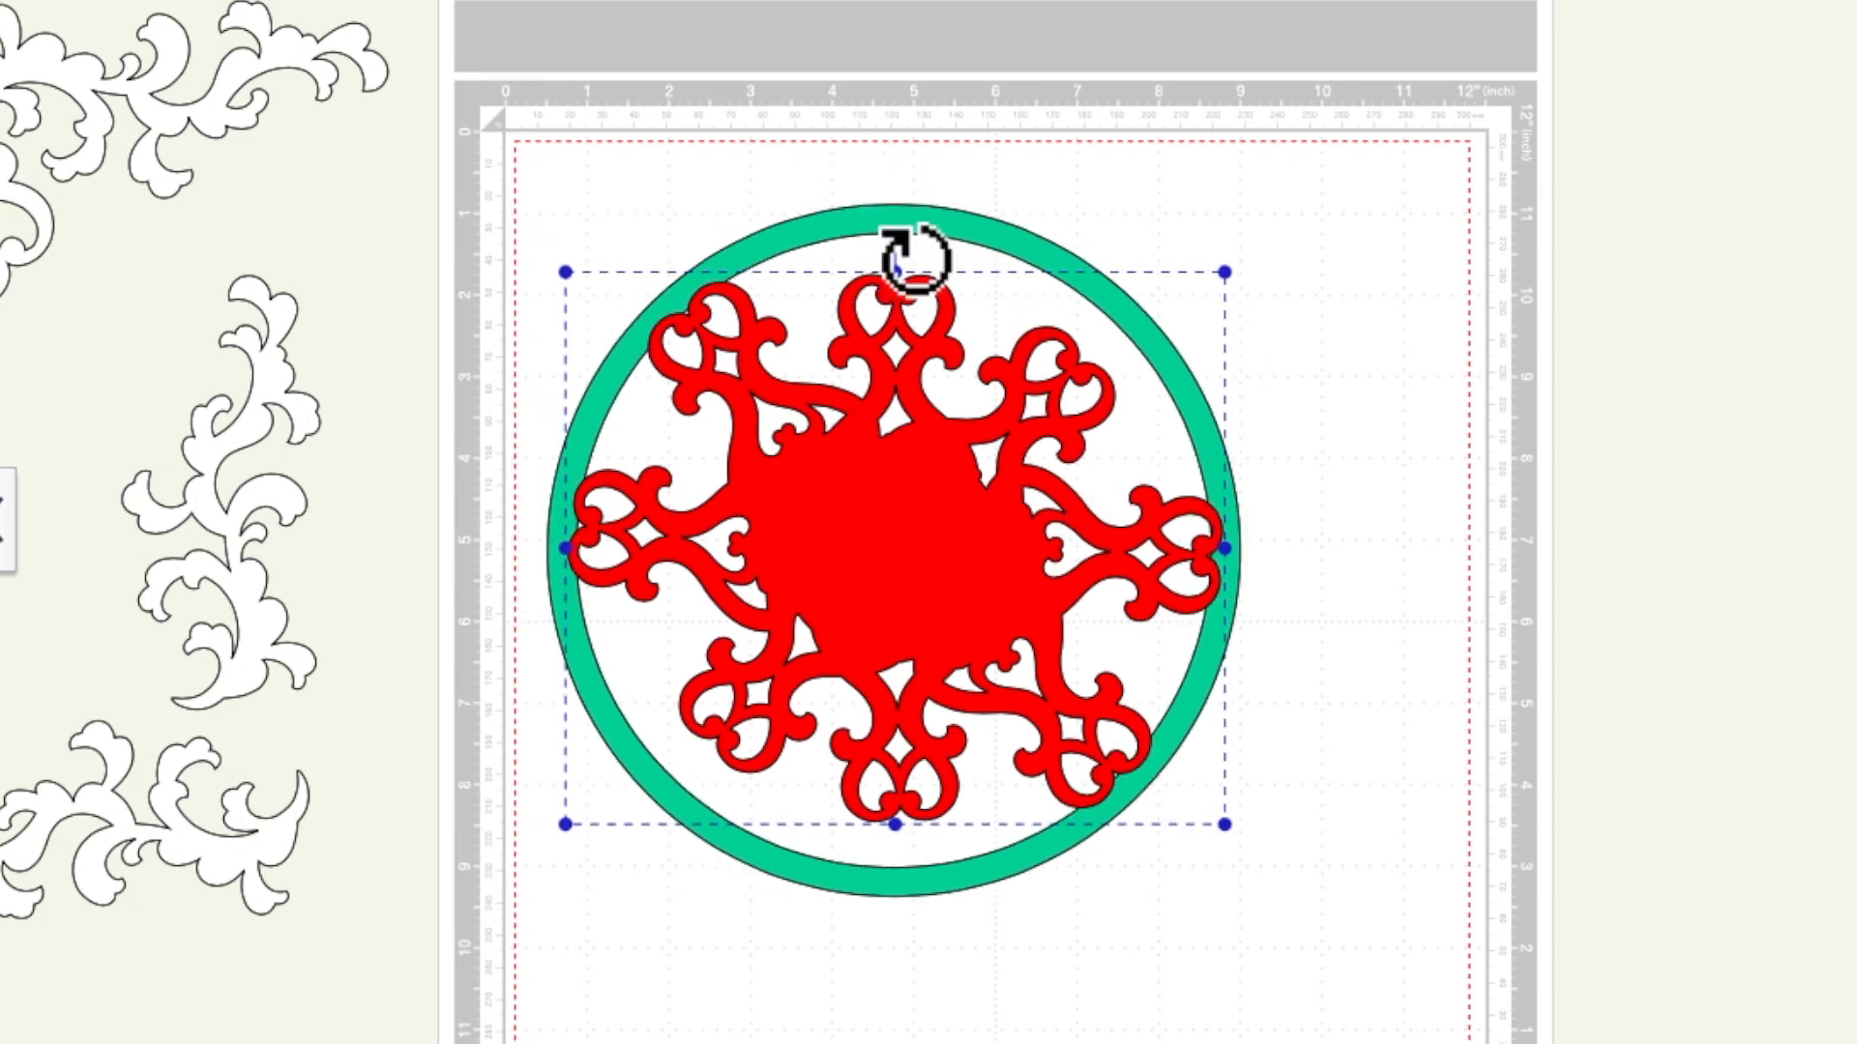
# Rotate the snowflake slightly counterclockwise and enlarge it a touch so its side motifs overlap the ring
pyautogui.moveTo(892, 237); pyautogui.dragTo(867, 237)
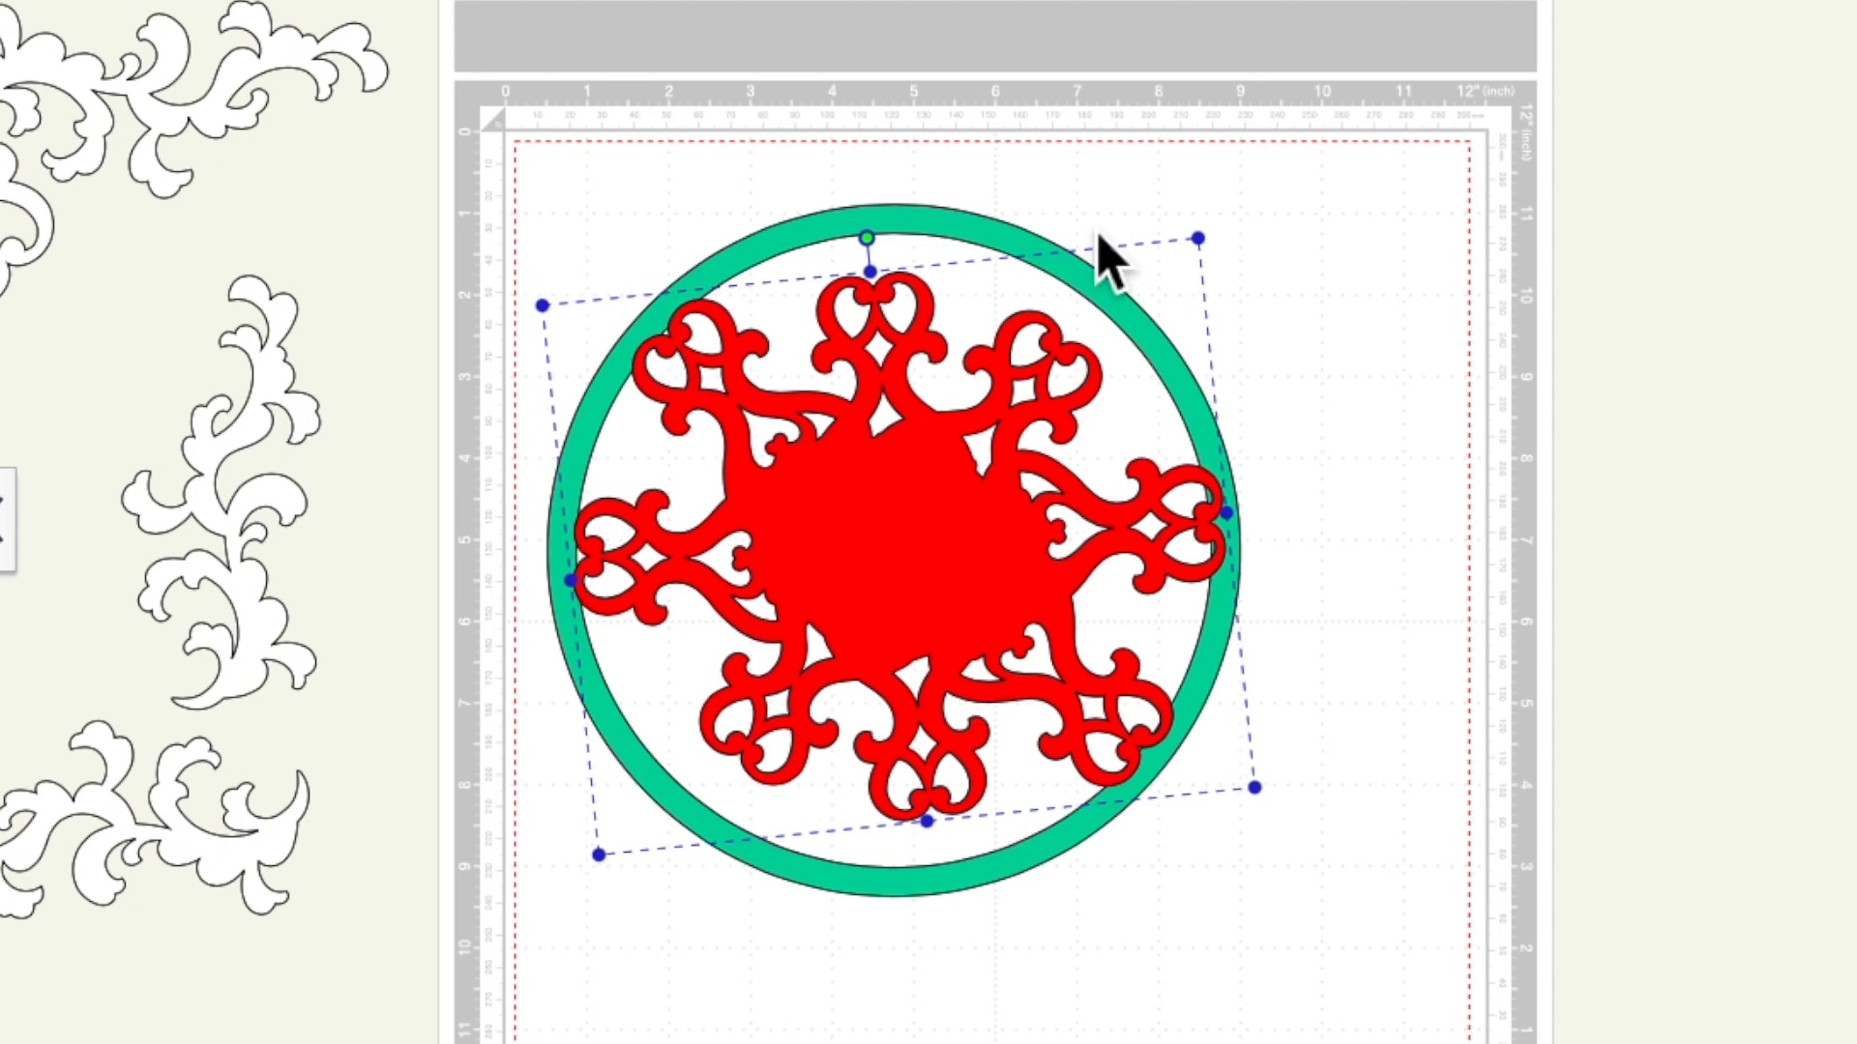
pyautogui.moveTo(1233, 254); pyautogui.dragTo(1224, 256)
pyautogui.click(1323, 266)
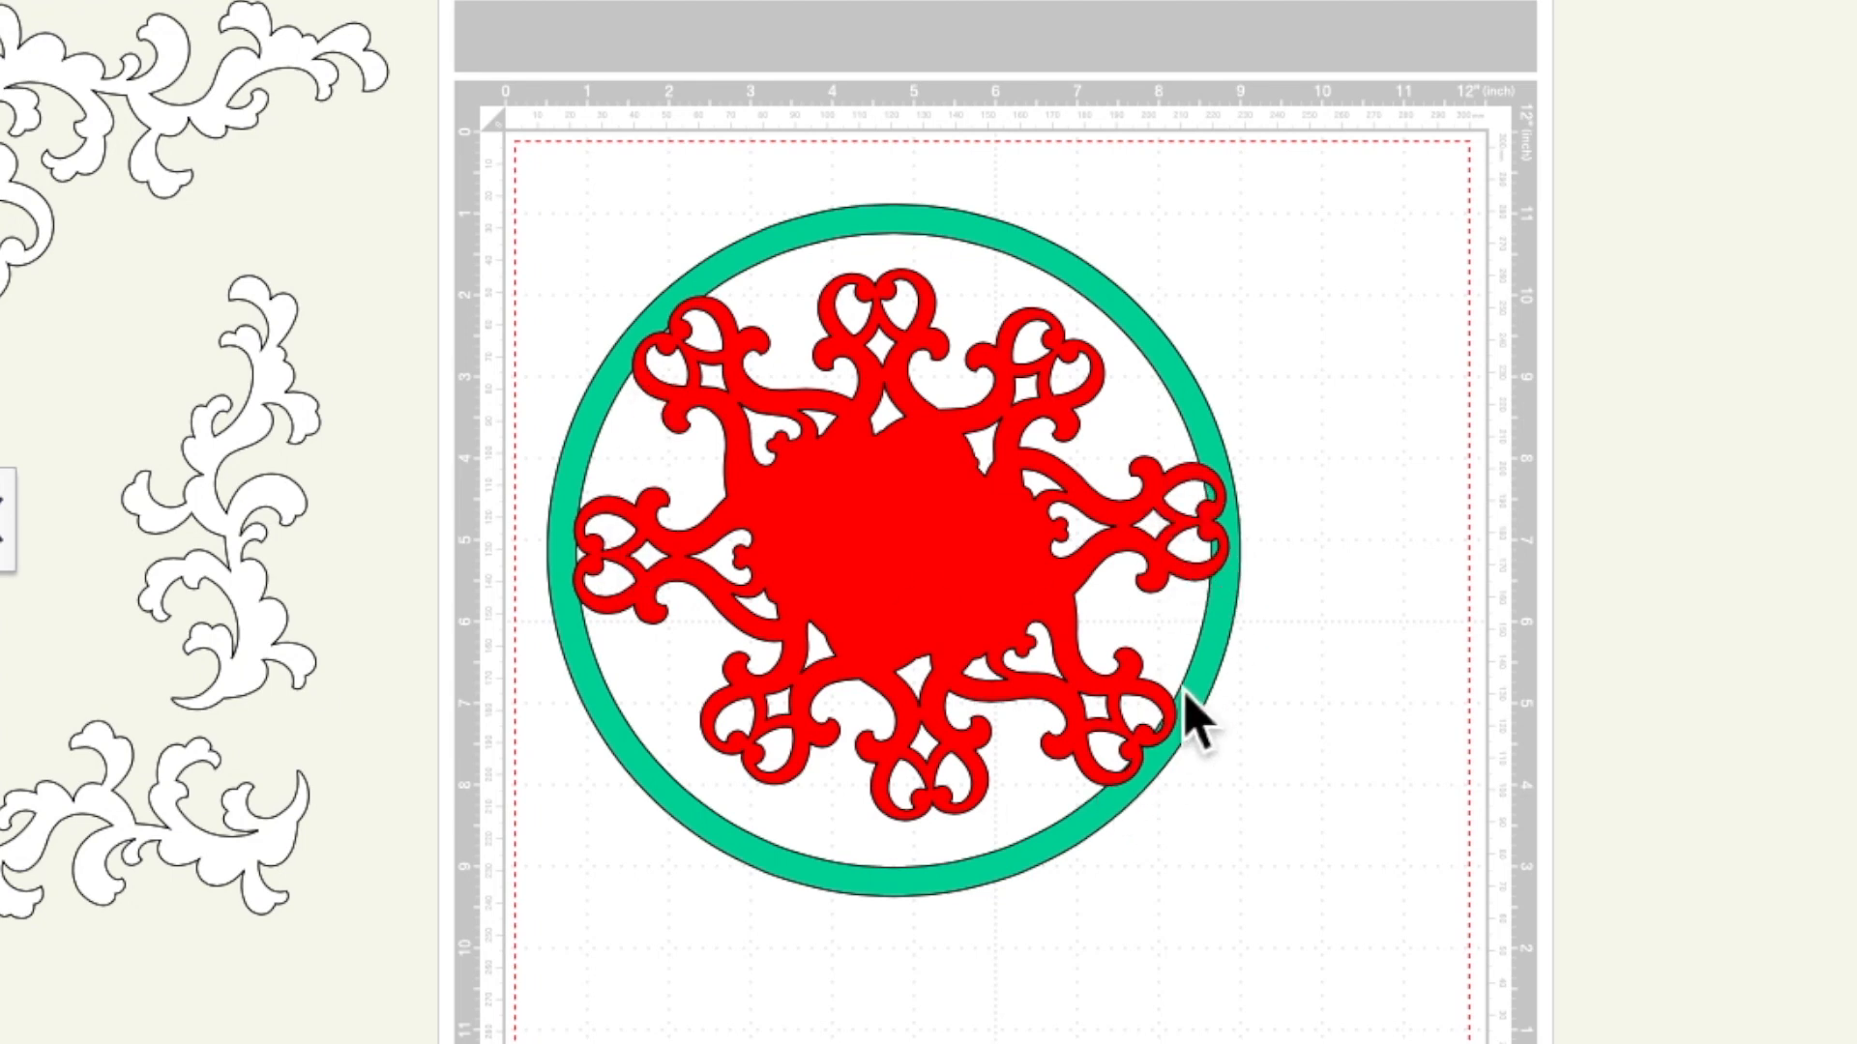
# Select the snowflake and the ring together and align their centers horizontally and vertically
pyautogui.moveTo(1282, 287); pyautogui.dragTo(880, 592)
pyautogui.click(553, 149)
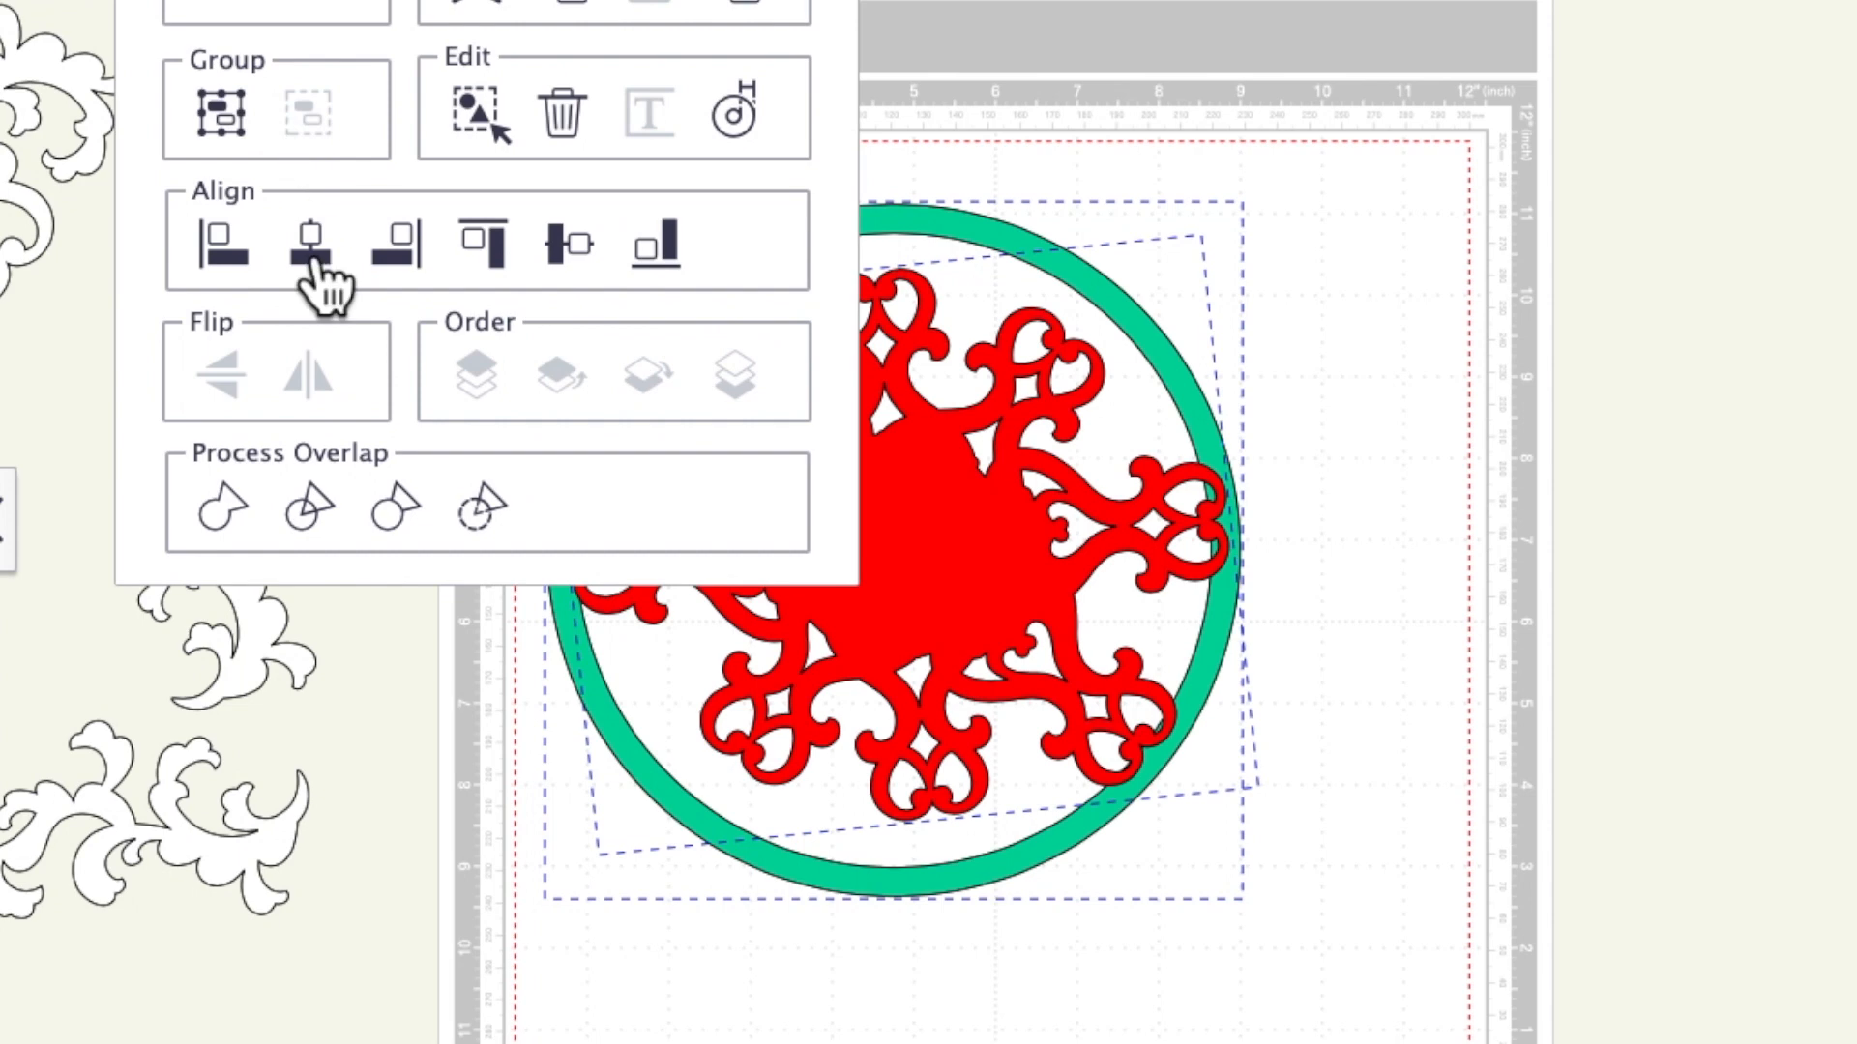
pyautogui.click(323, 259)
pyautogui.click(570, 152)
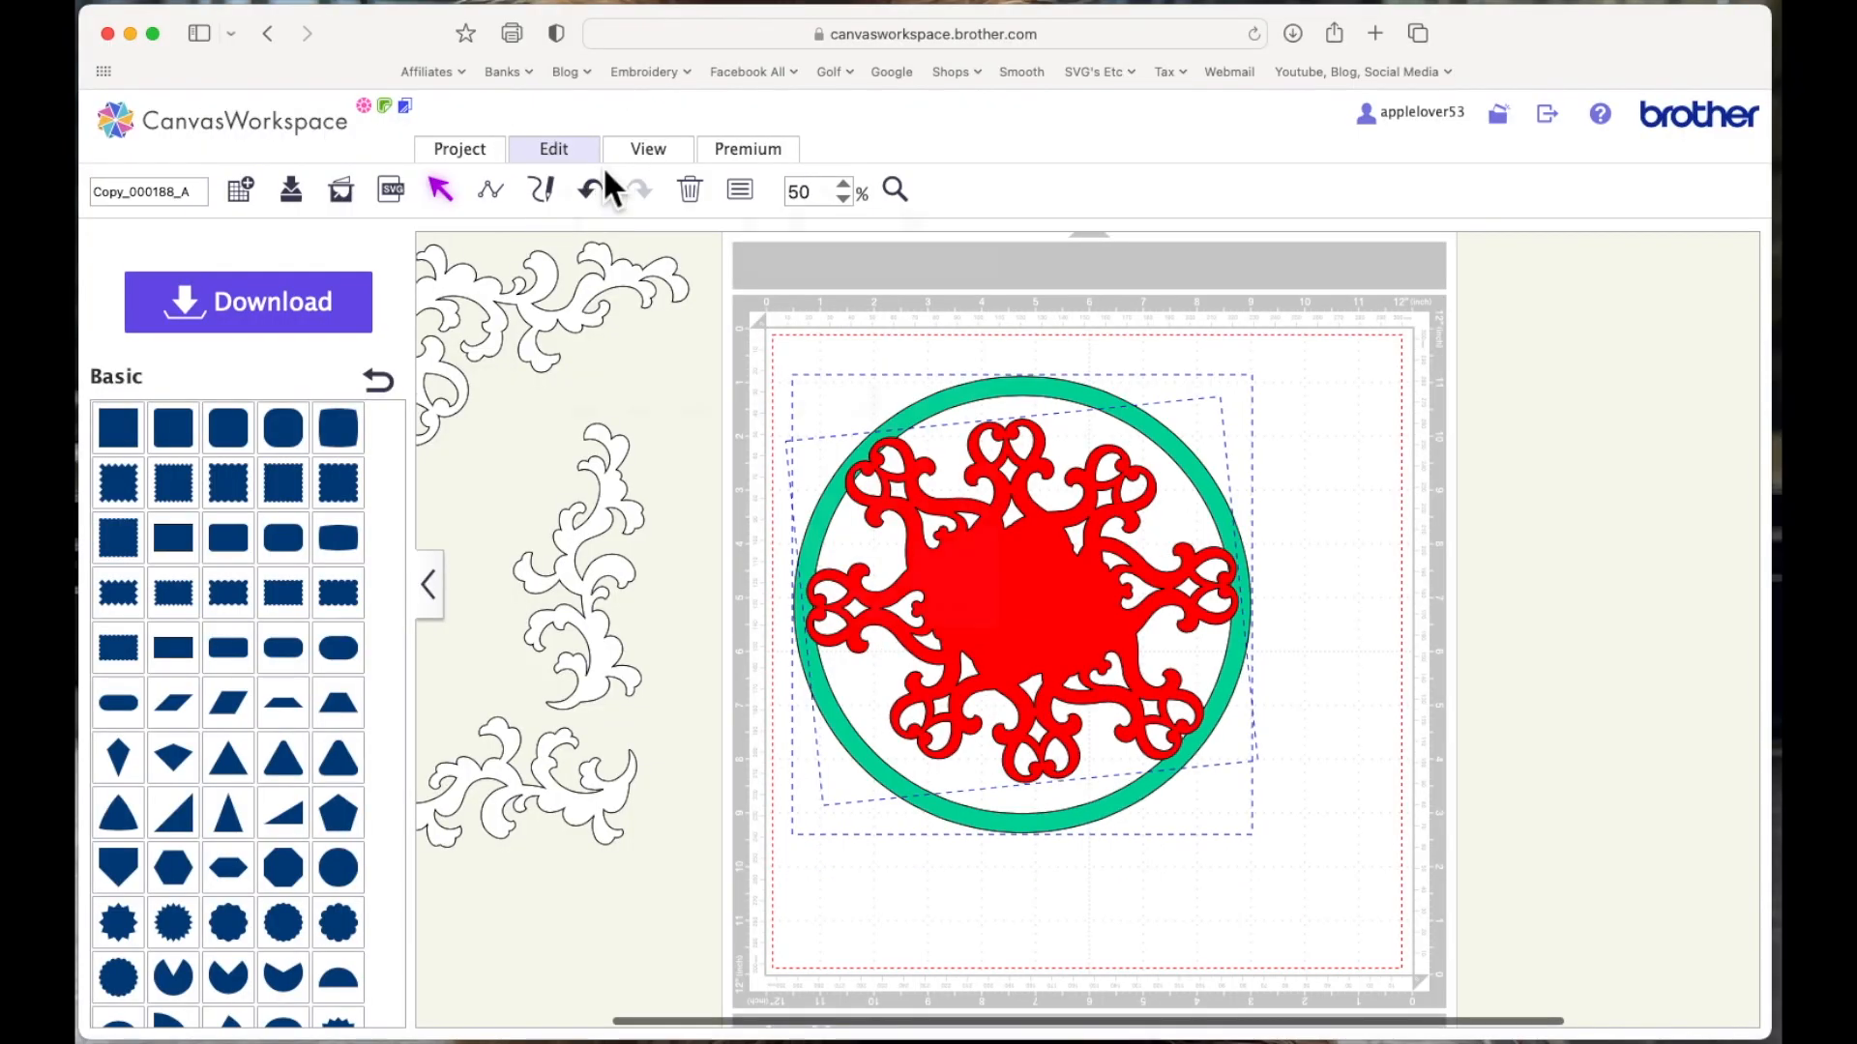
pyautogui.click(805, 407)
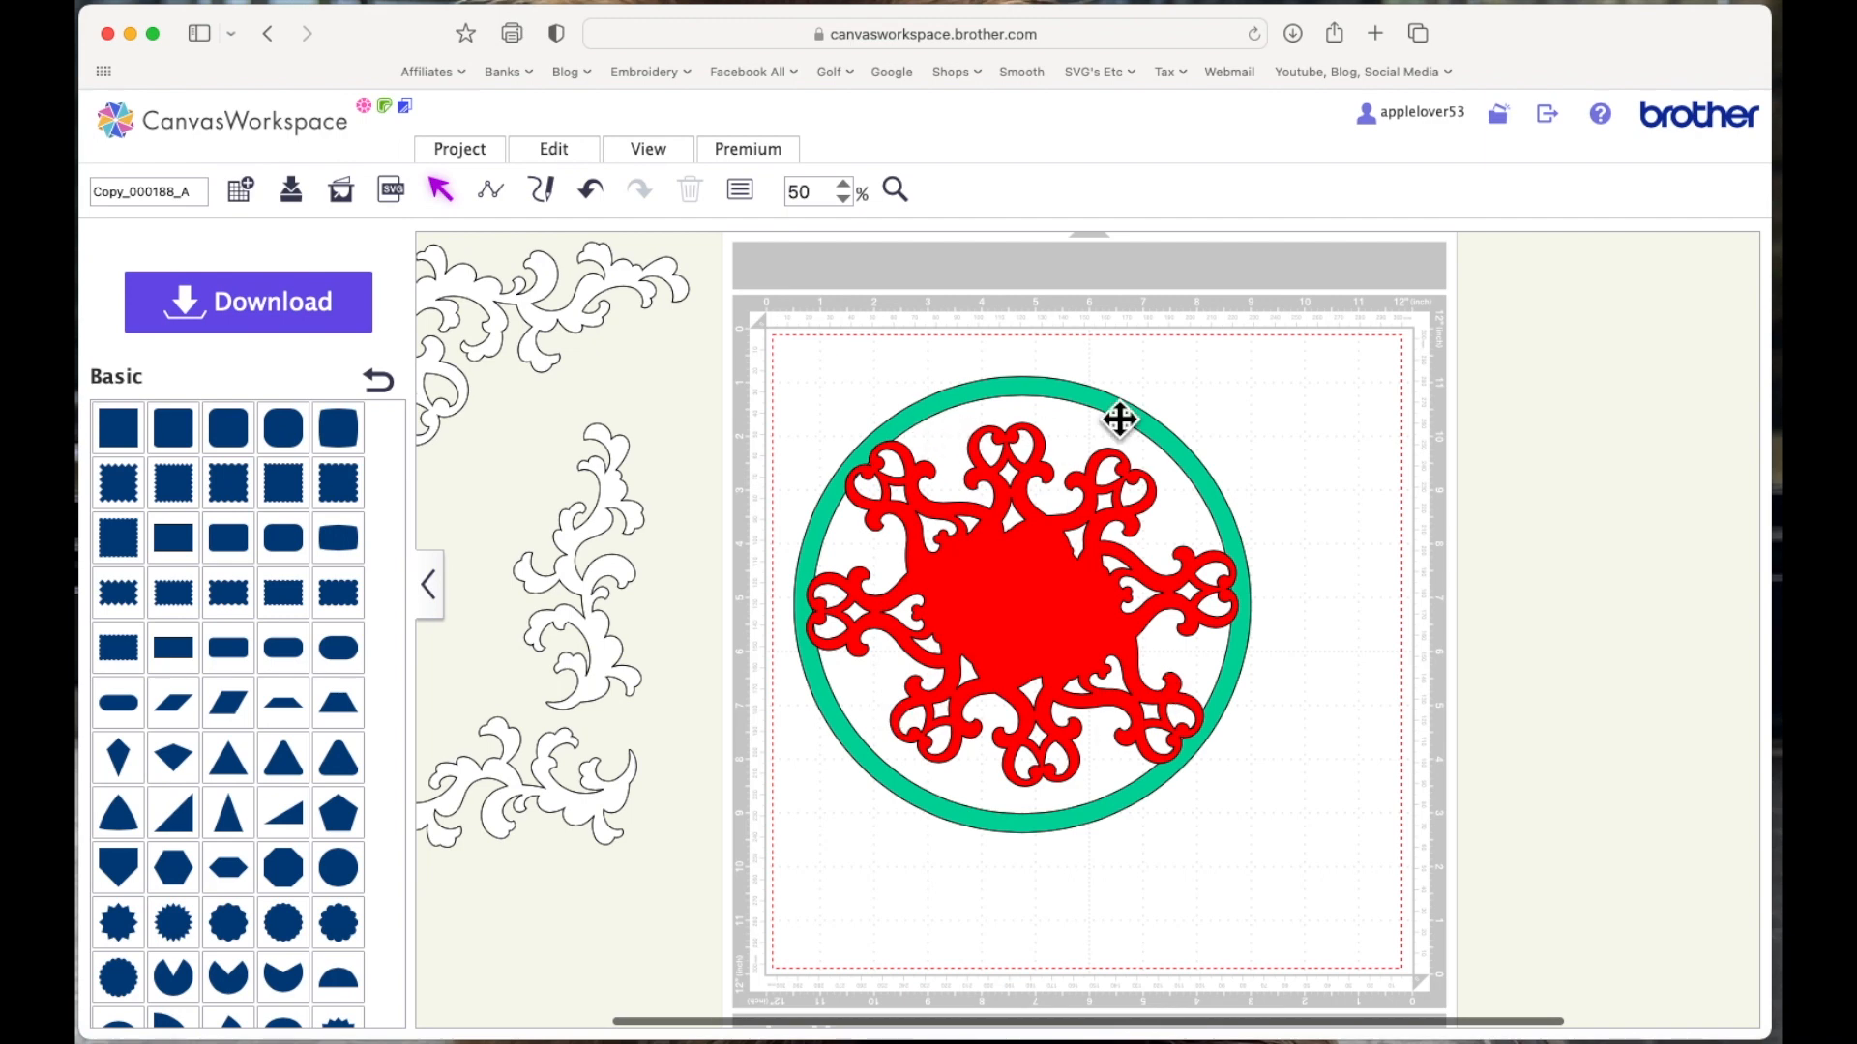
pyautogui.click(1052, 580)
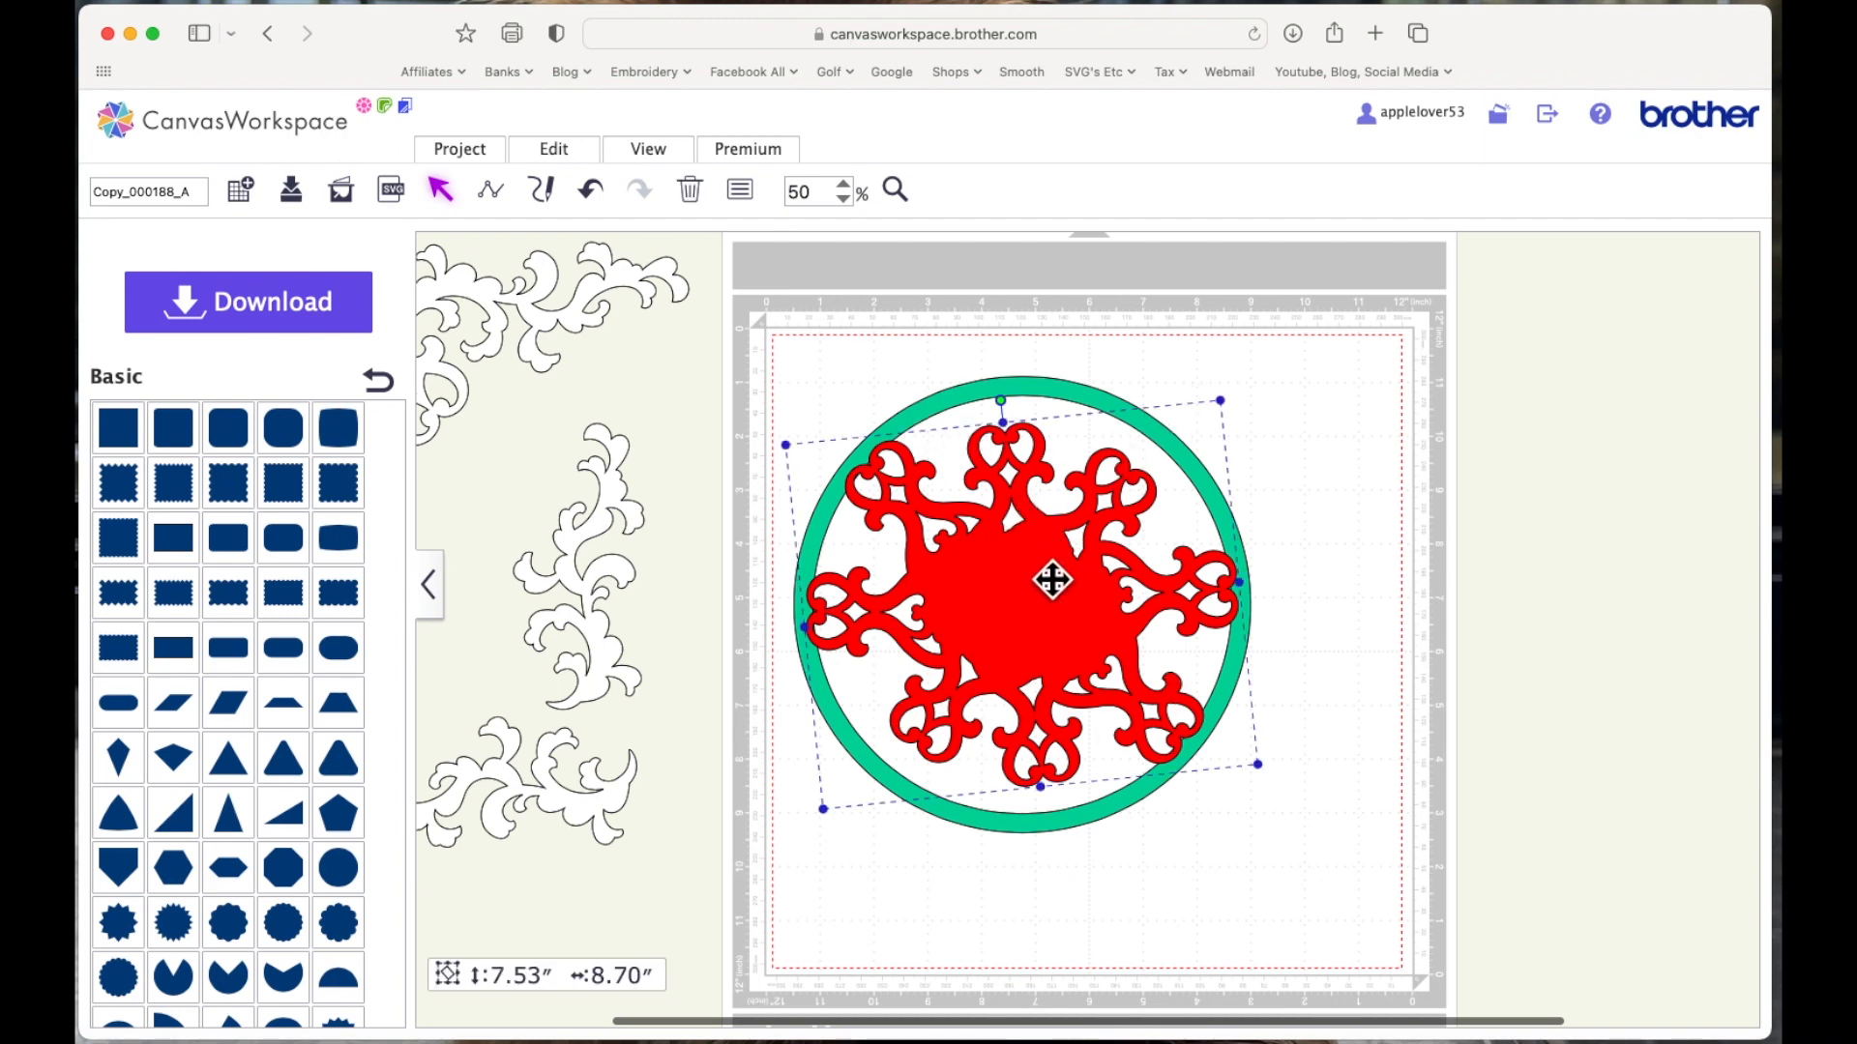
pyautogui.click(1311, 479)
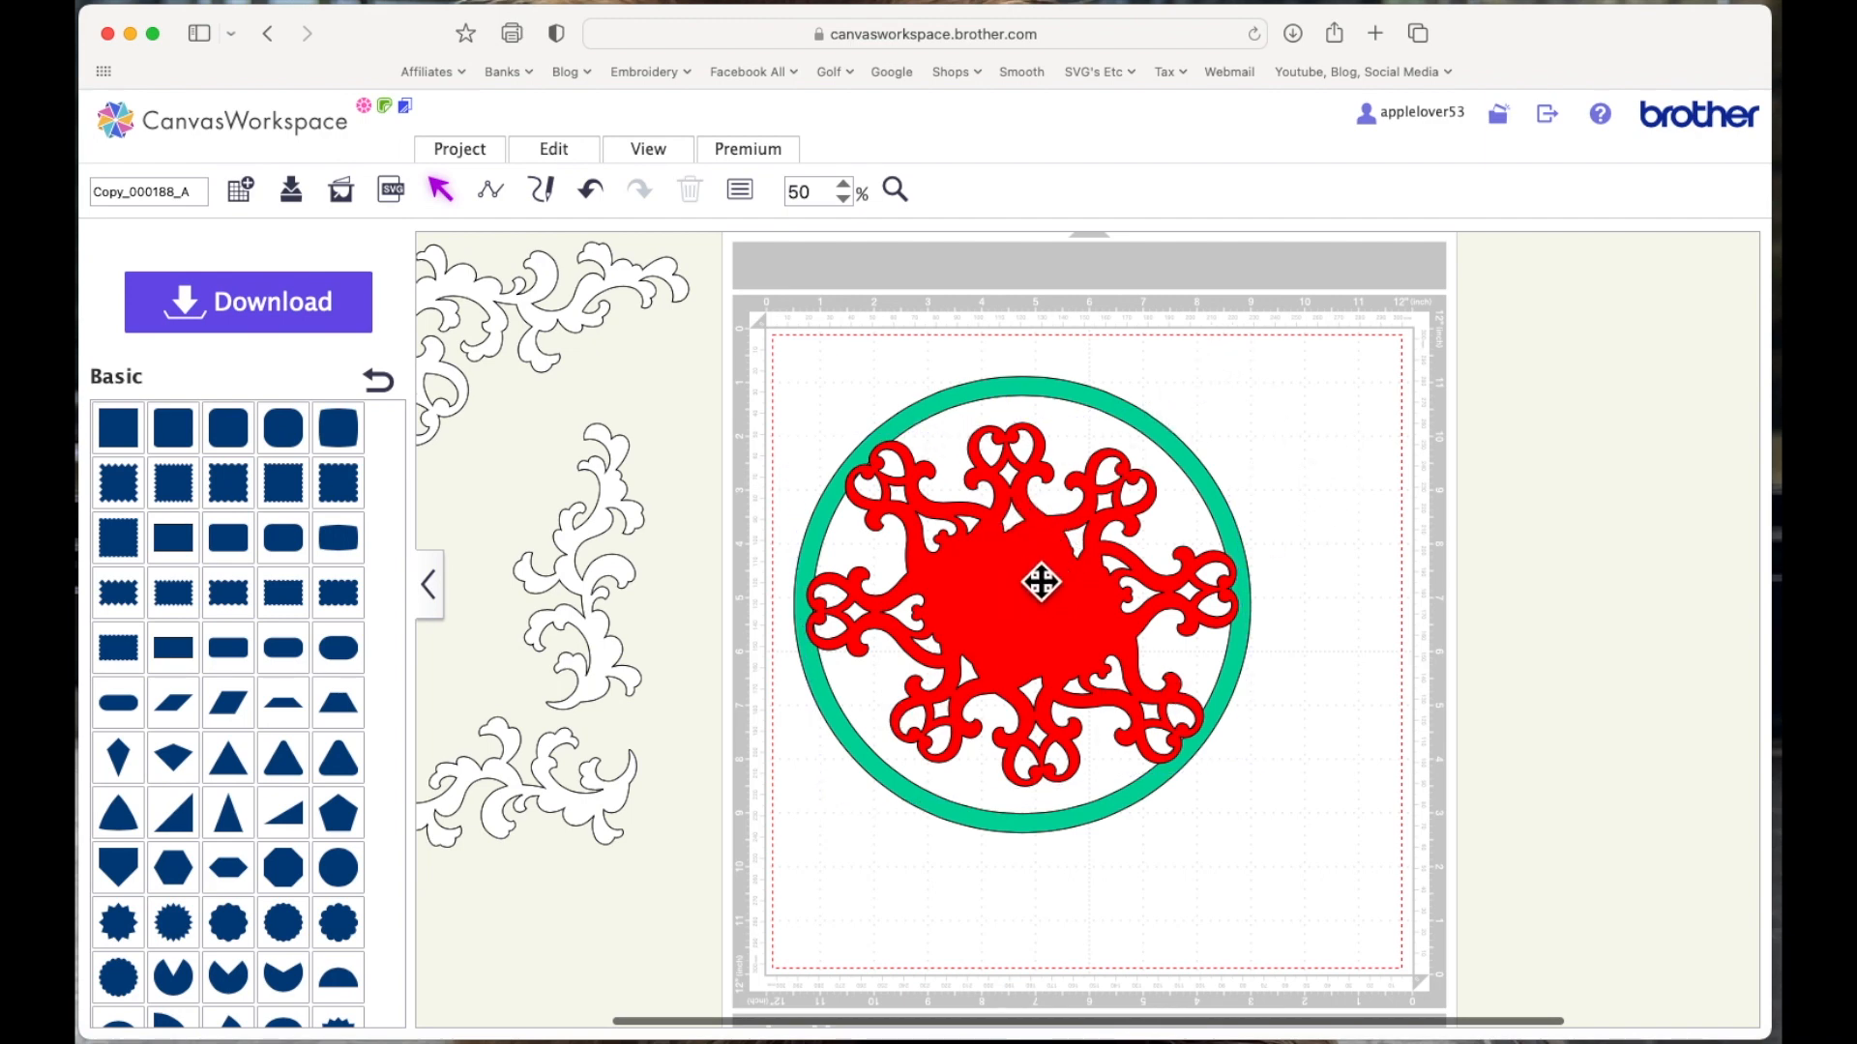
pyautogui.click(1041, 581)
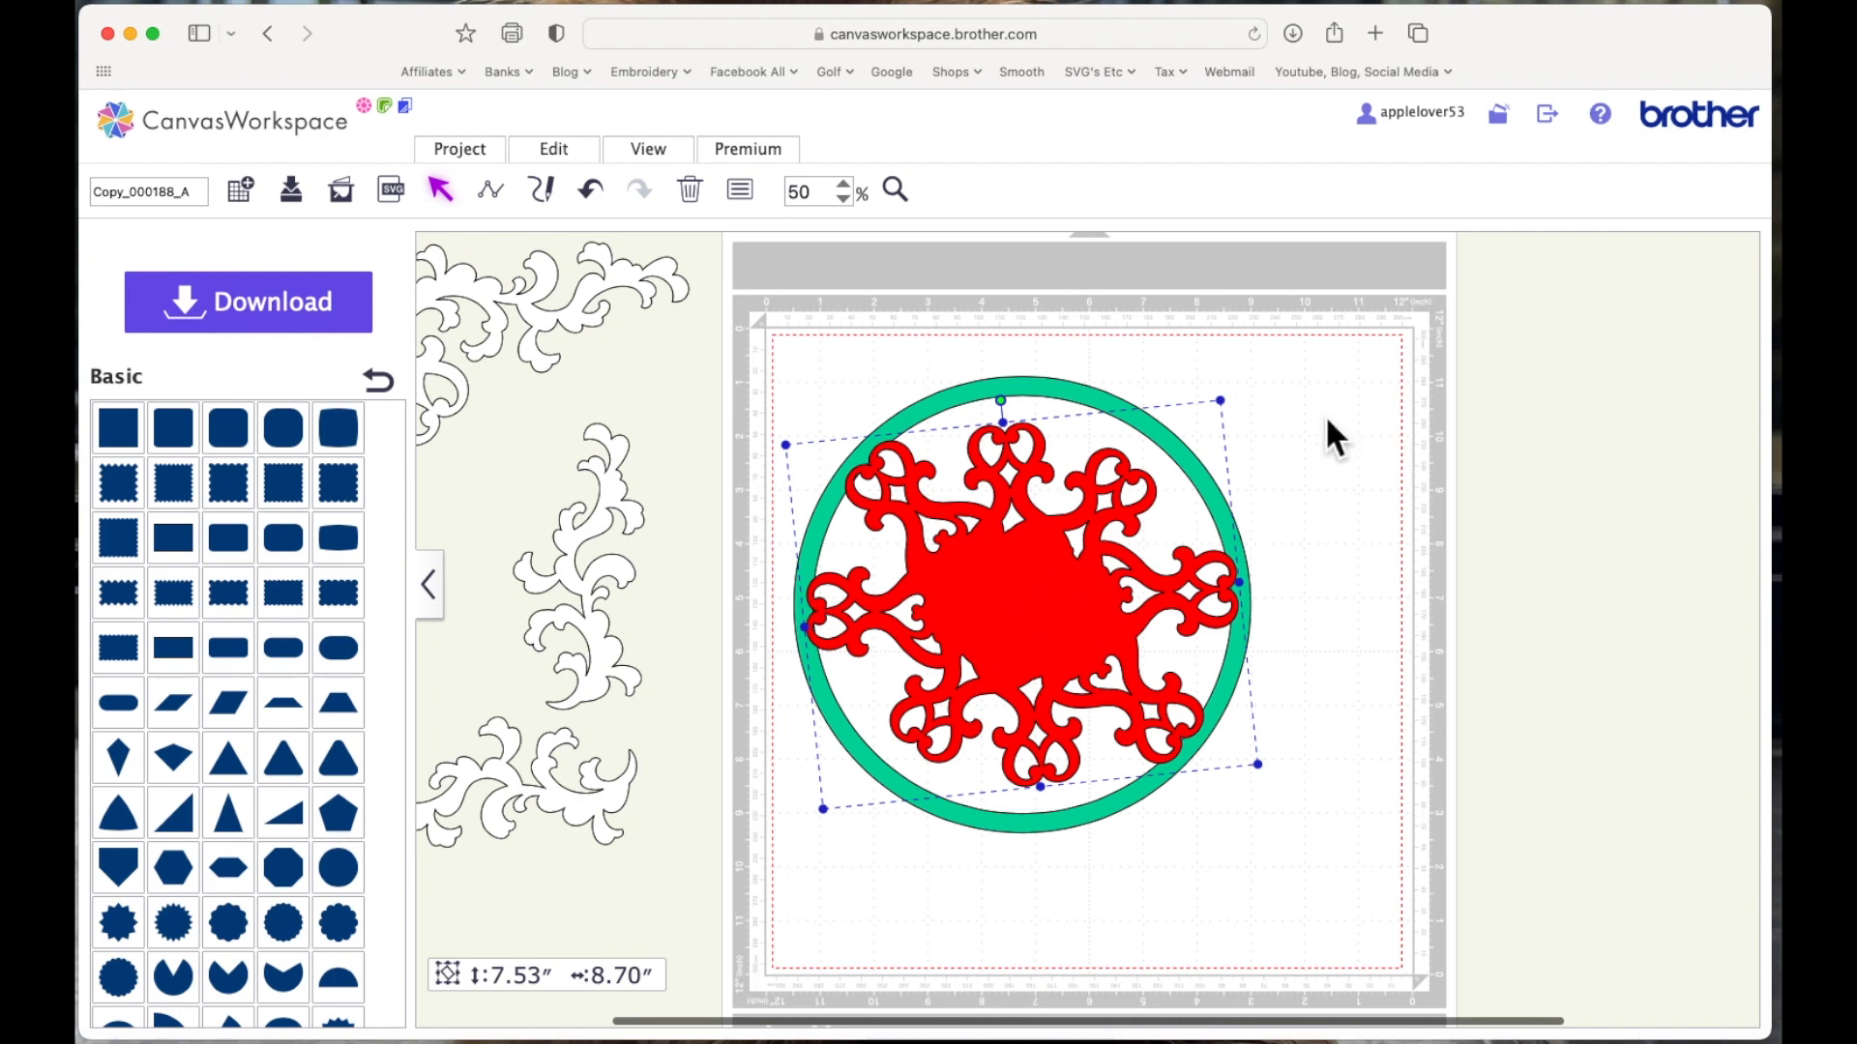
pyautogui.click(1313, 601)
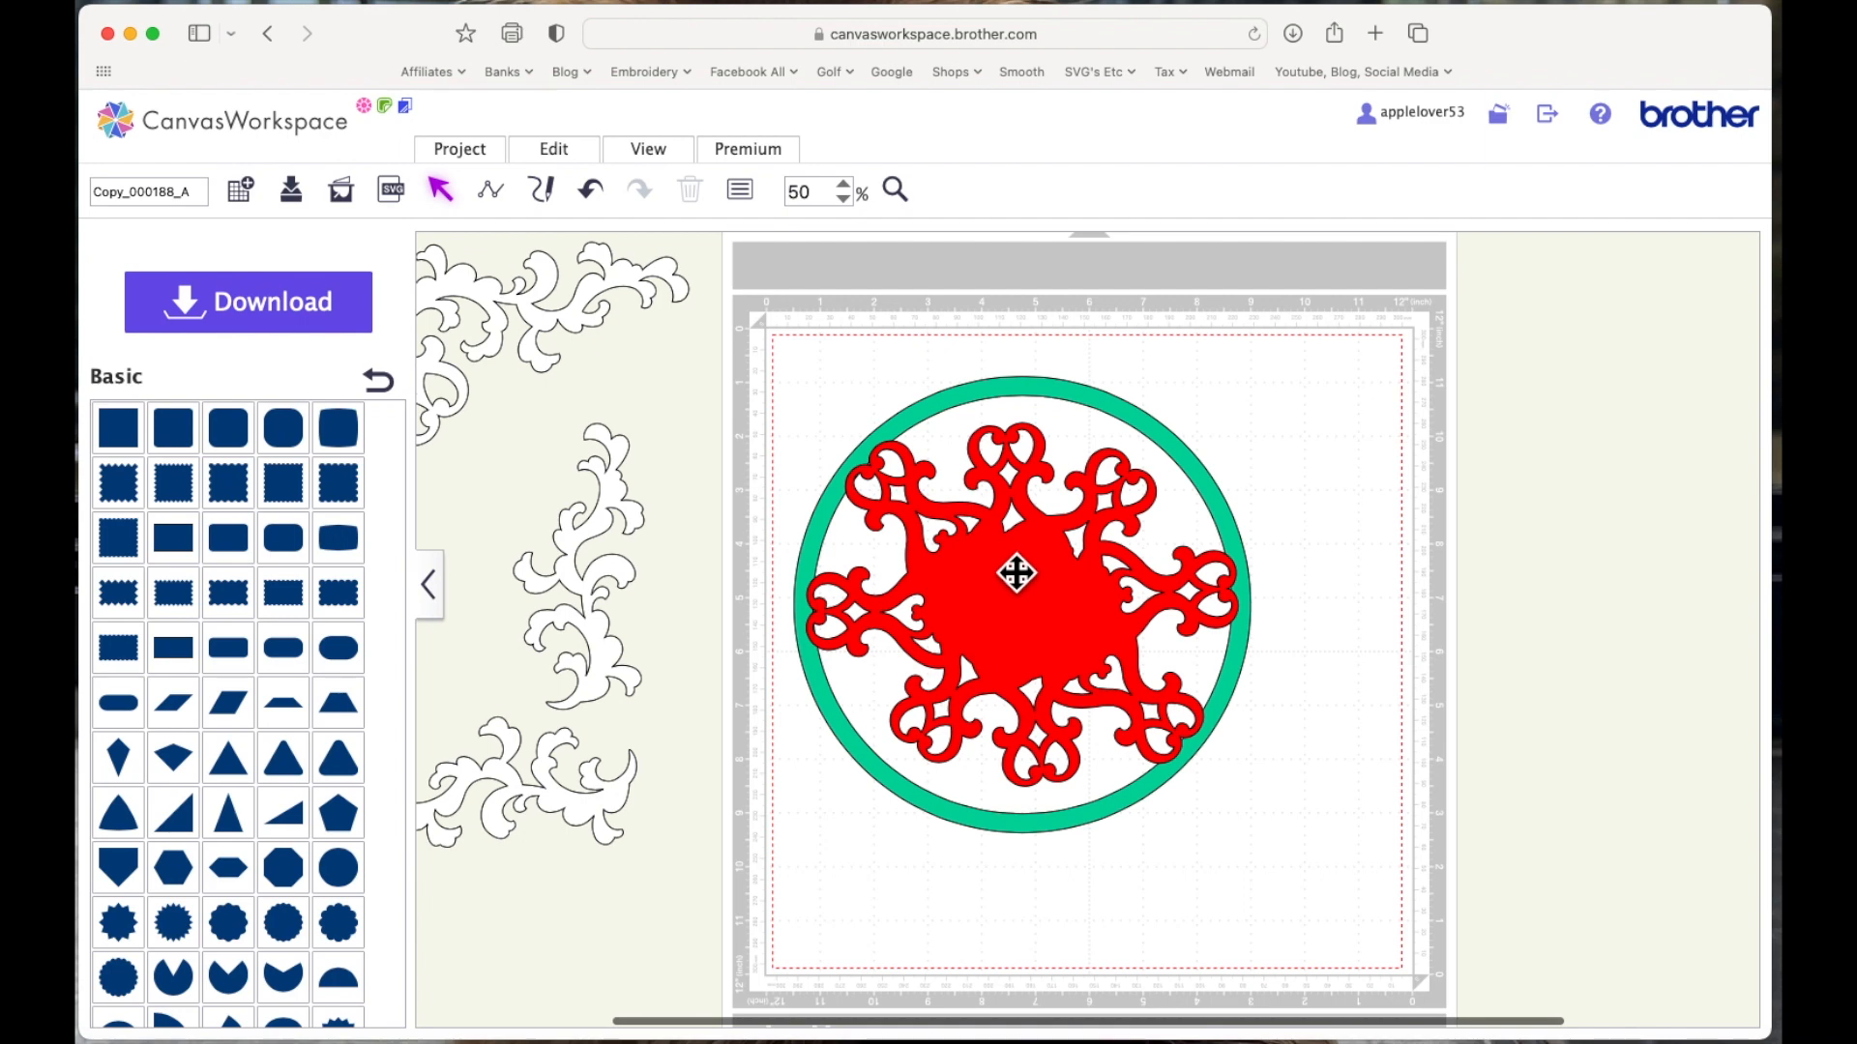
# Weld the snowflake and the ring into one shape and move it over the mat's right edge
pyautogui.moveTo(833, 358); pyautogui.dragTo(1342, 833)
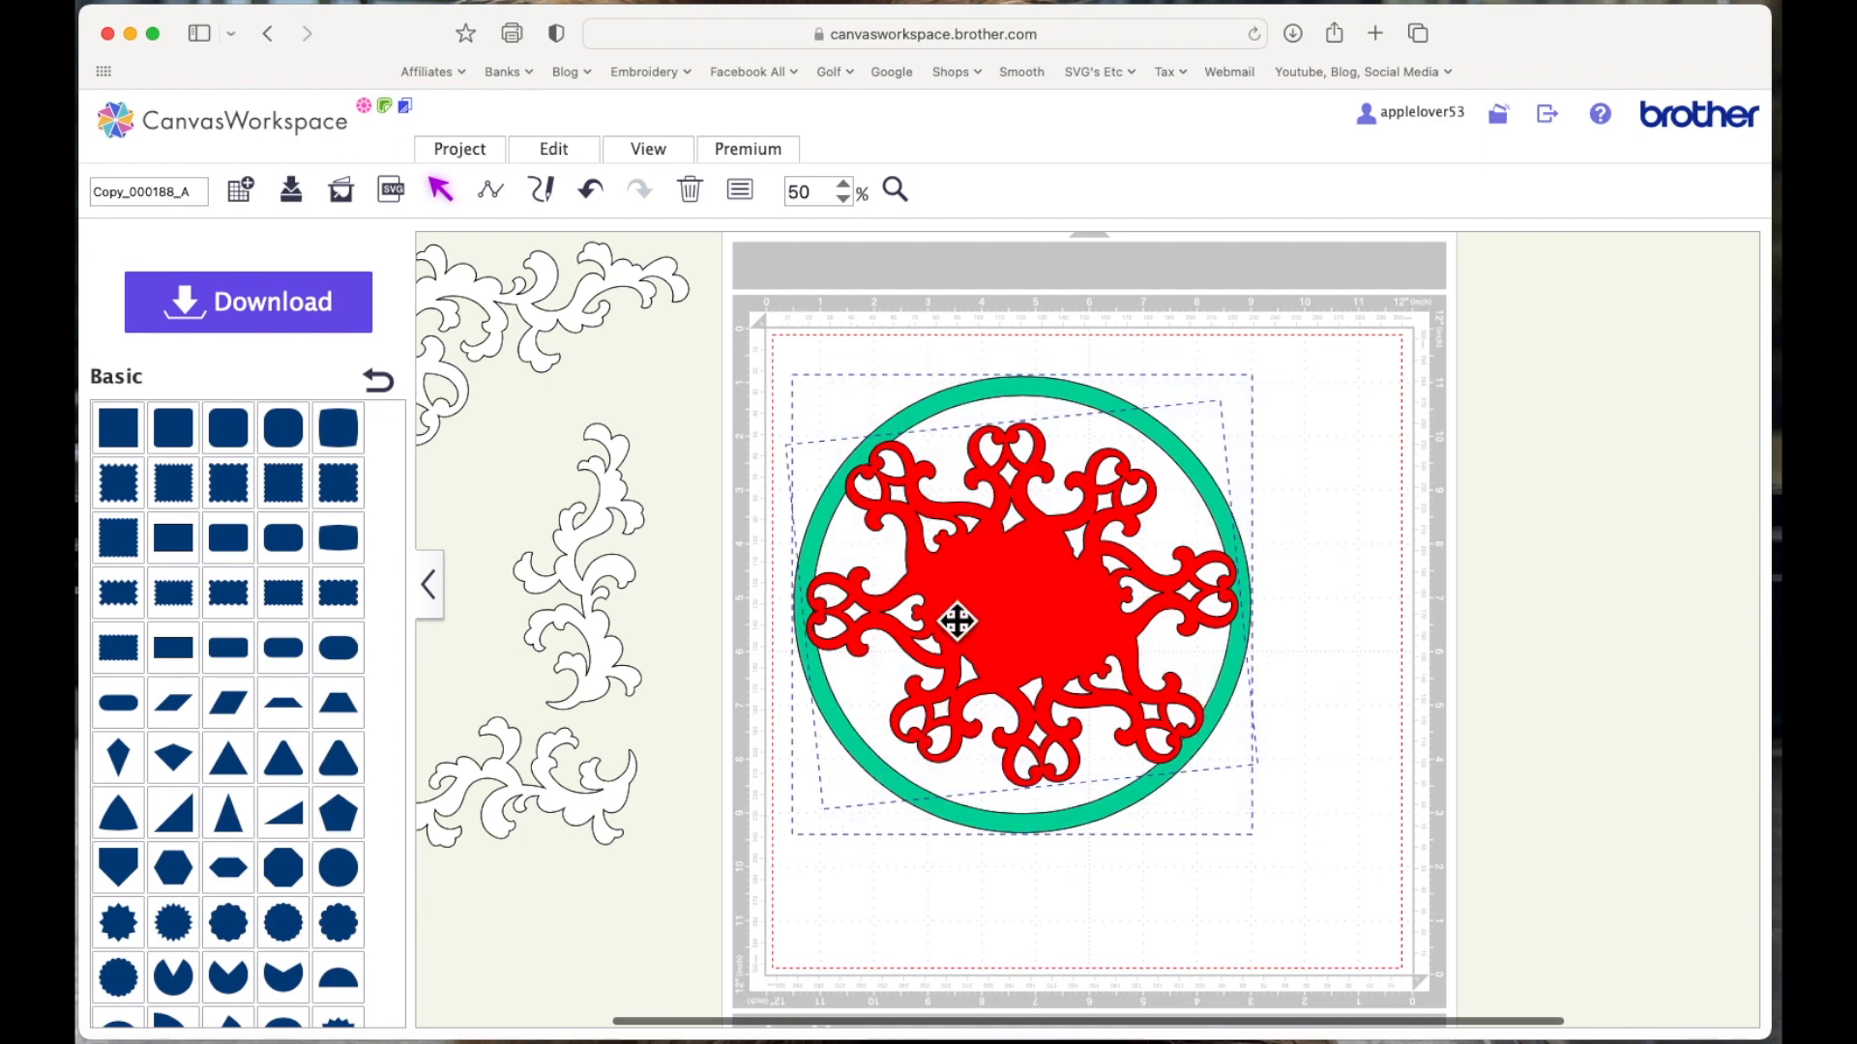
pyautogui.click(574, 162)
pyautogui.click(588, 580)
pyautogui.moveTo(1064, 620); pyautogui.dragTo(1531, 644)
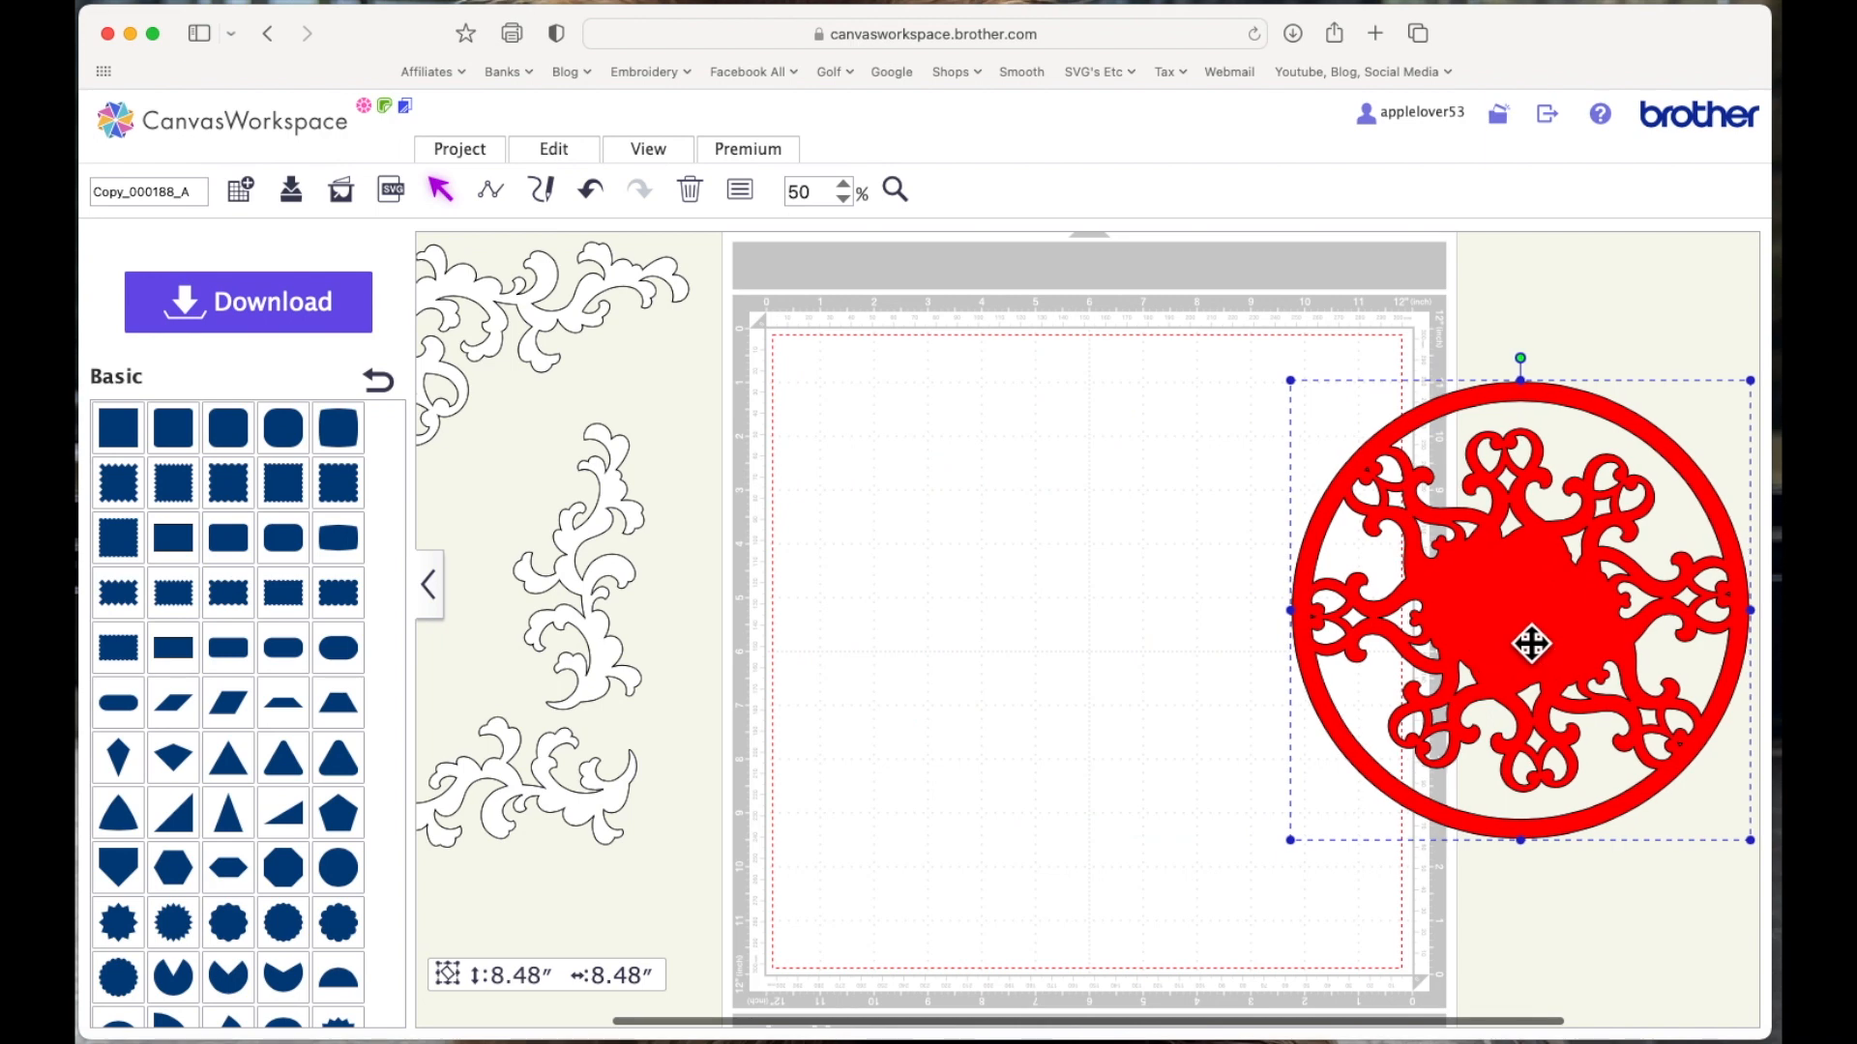
# Add a basic square to the mat and enlarge it to about 9.98 inches on each side
pyautogui.click(131, 435)
pyautogui.moveTo(992, 554); pyautogui.dragTo(1323, 988)
pyautogui.moveTo(992, 711)
pyautogui.mouseDown()
pyautogui.moveTo(1296, 747)
pyautogui.moveTo(1469, 720)
pyautogui.moveTo(920, 709)
pyautogui.moveTo(961, 717)
pyautogui.mouseUp()
# Duplicate the square and shrink the copy to about 9.04 inches on each side
pyautogui.rightClick(1015, 452)
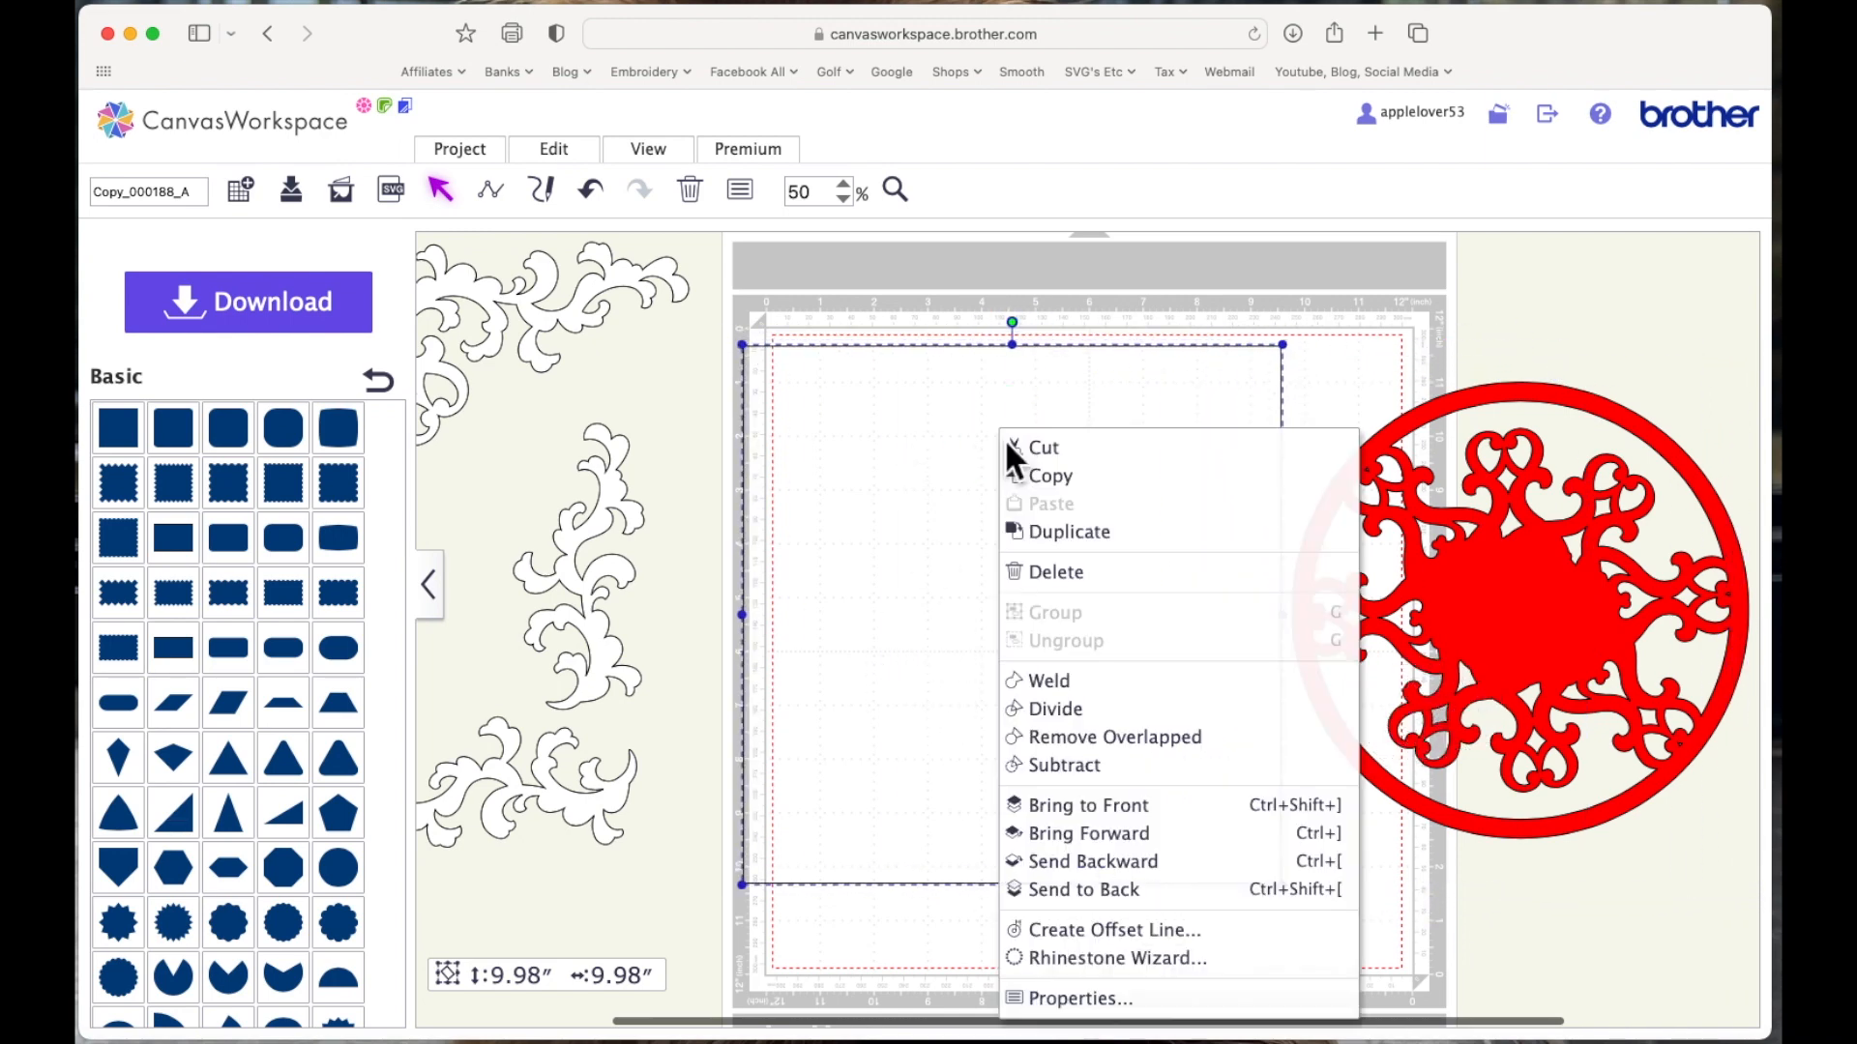
pyautogui.click(1112, 530)
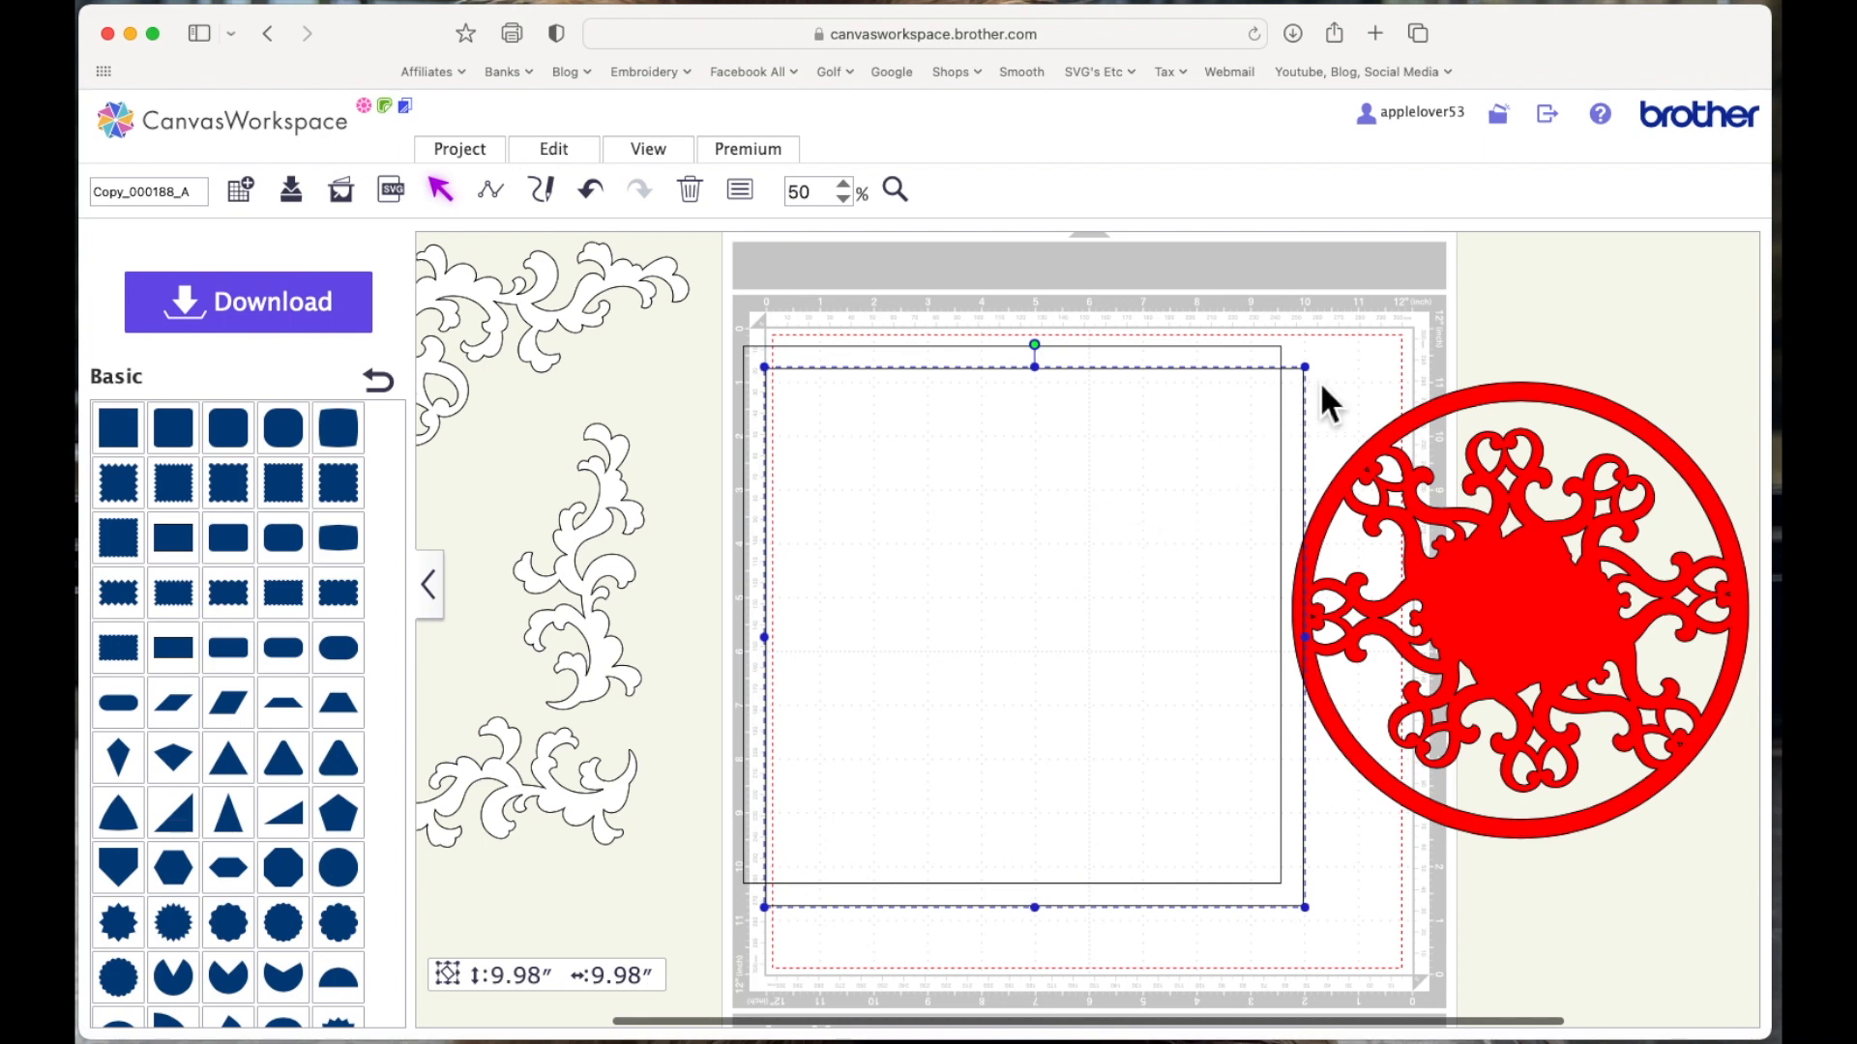
pyautogui.moveTo(1326, 381); pyautogui.dragTo(1127, 450)
# Select both squares and align their centers horizontally and vertically
pyautogui.moveTo(1002, 422); pyautogui.dragTo(996, 561)
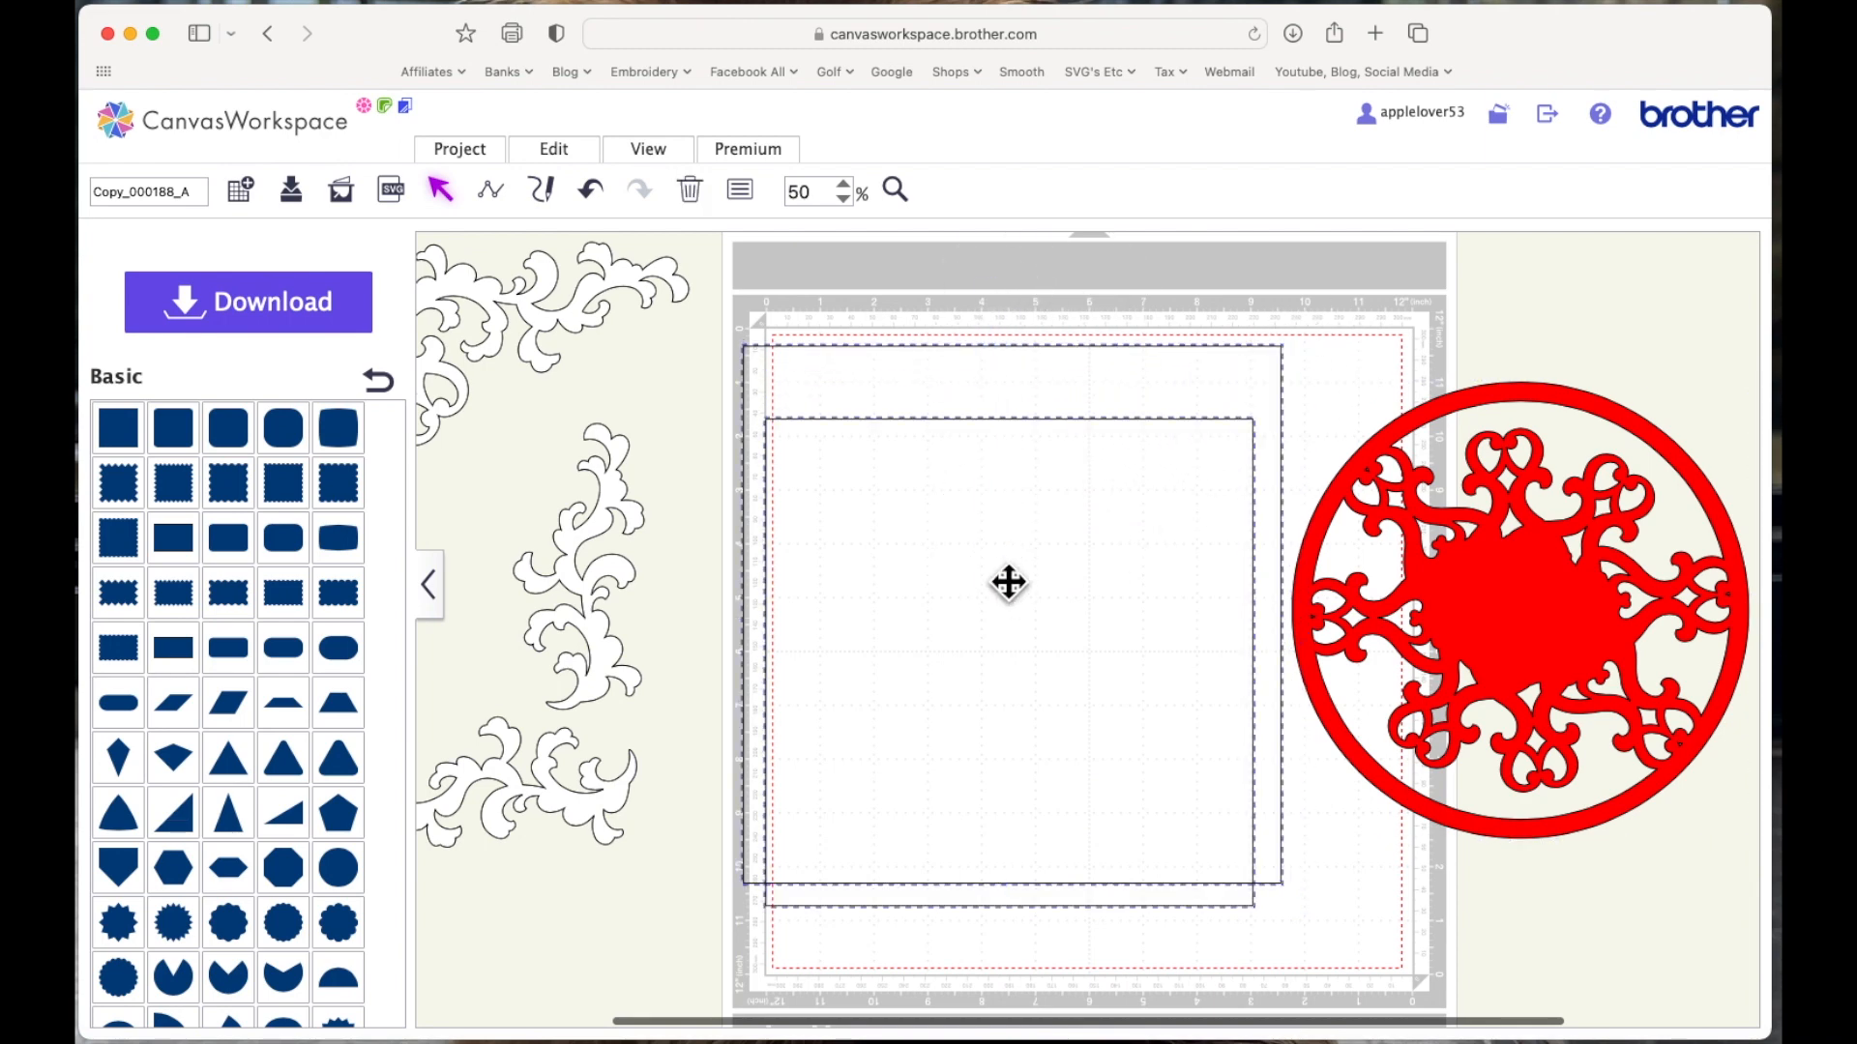
pyautogui.click(584, 157)
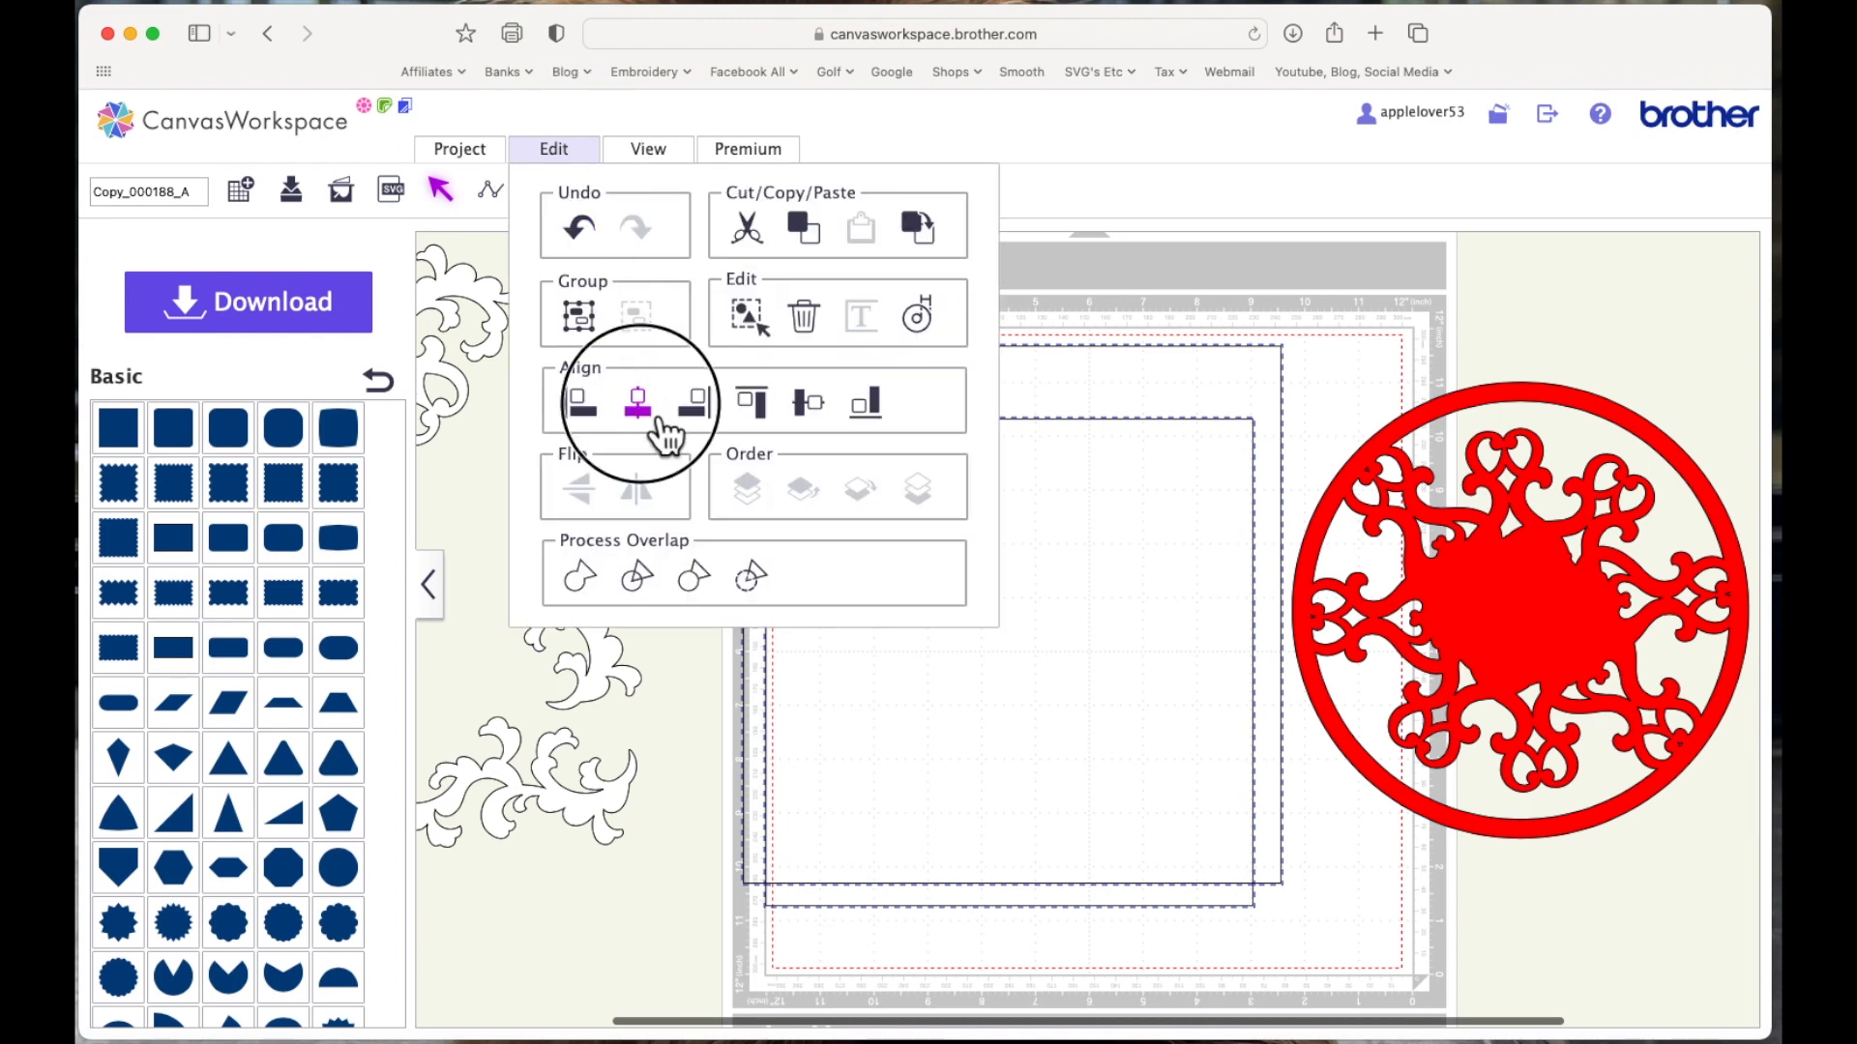
pyautogui.click(646, 406)
pyautogui.click(580, 154)
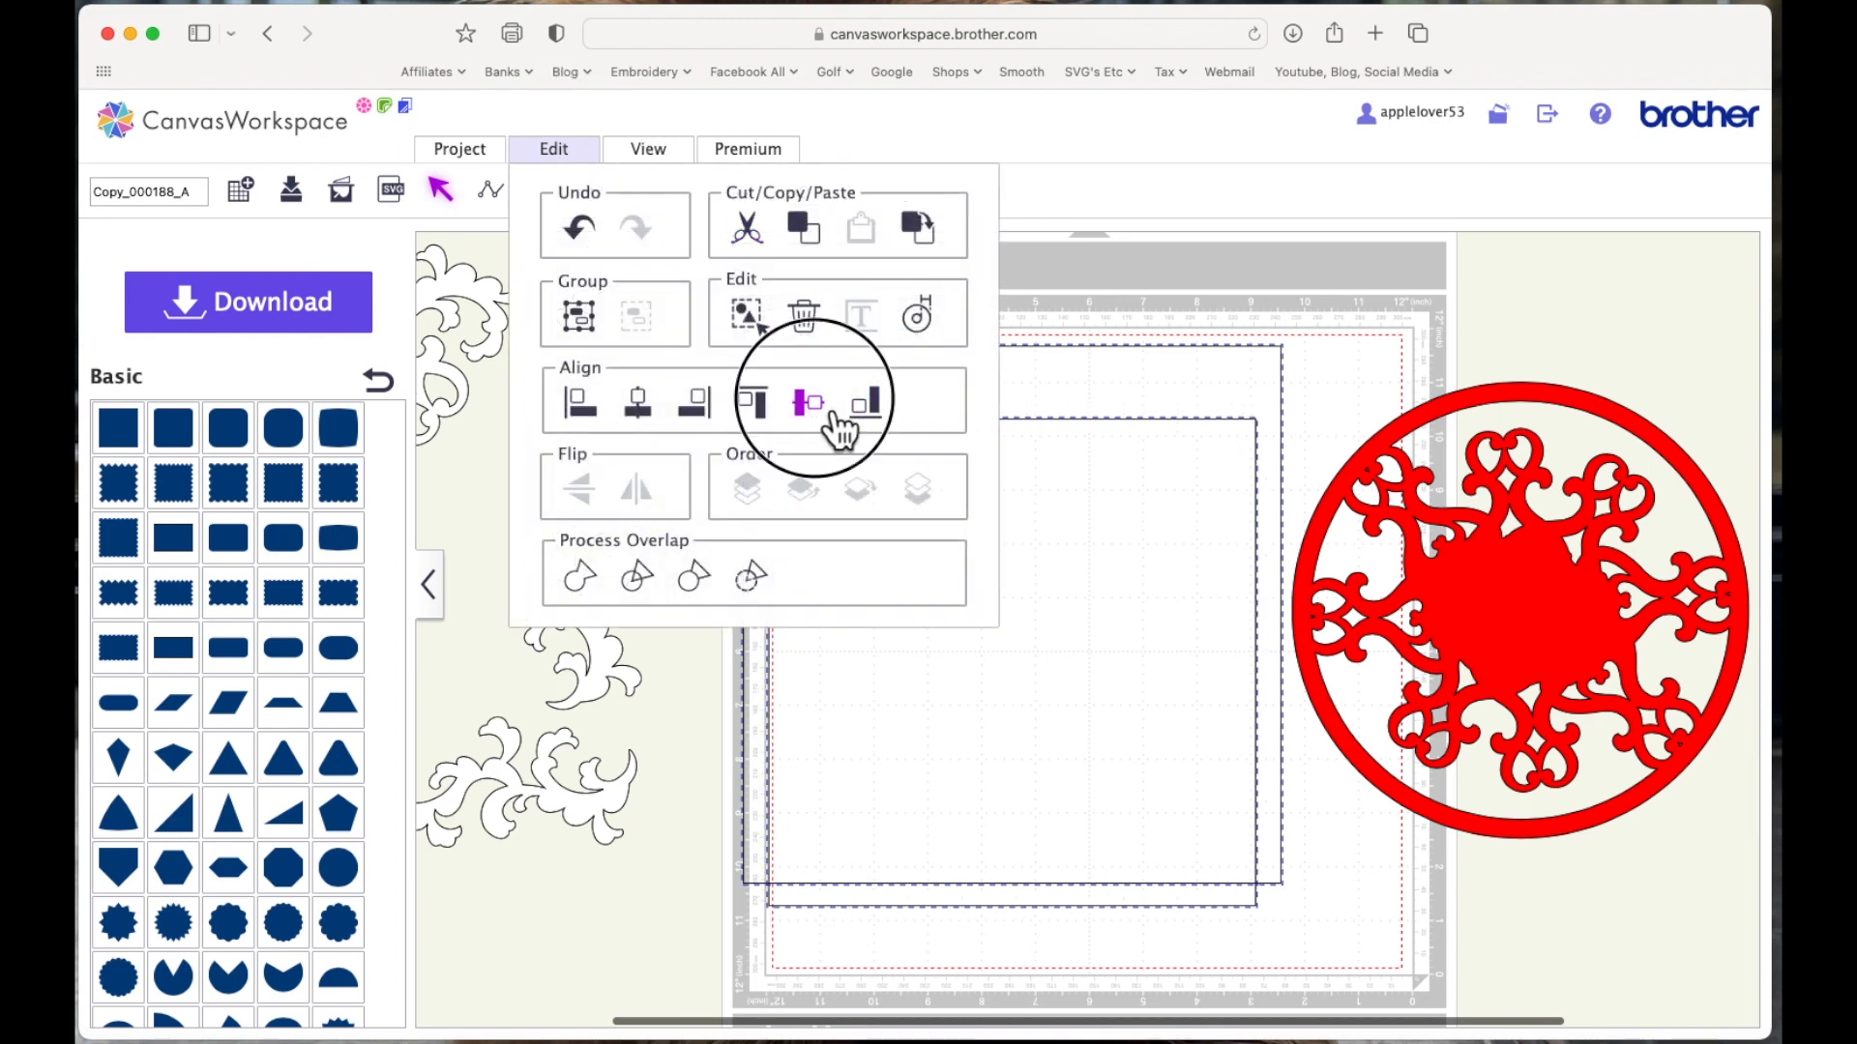
pyautogui.click(829, 403)
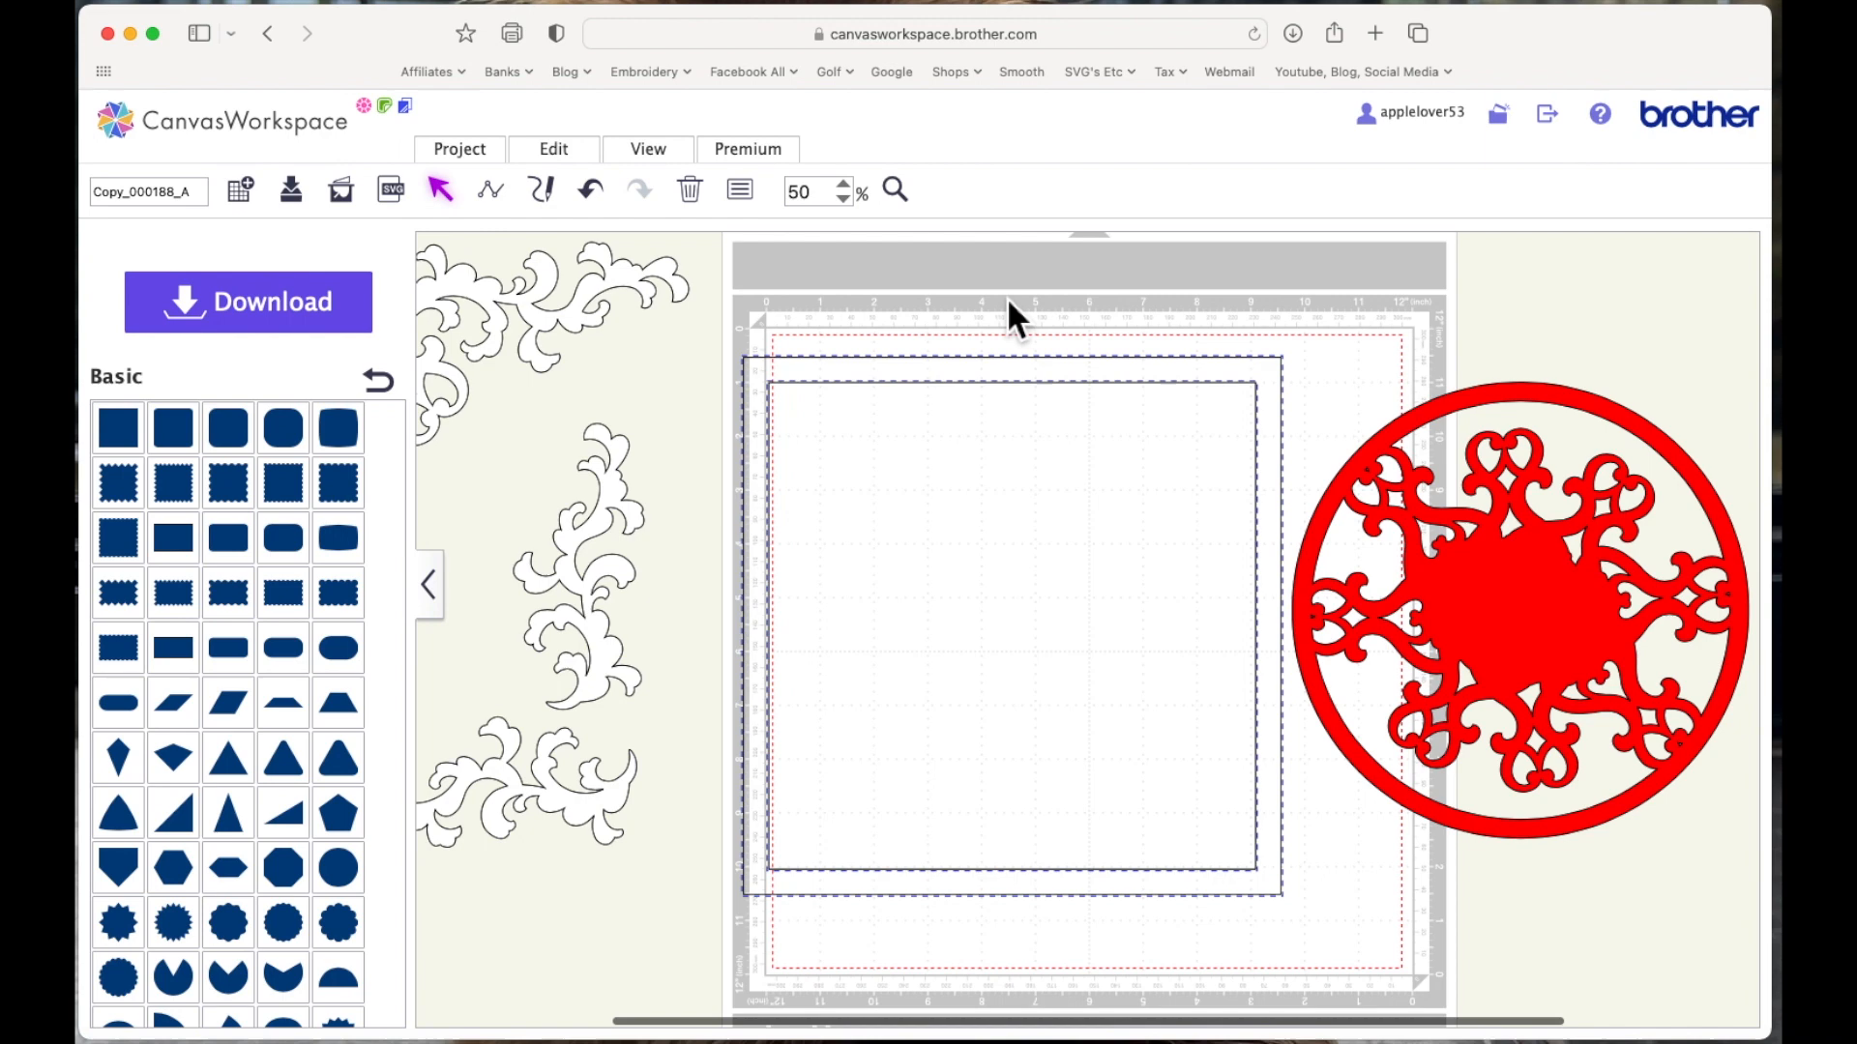
# Fill the outer square with orange and the inner square with pink
pyautogui.click(925, 360)
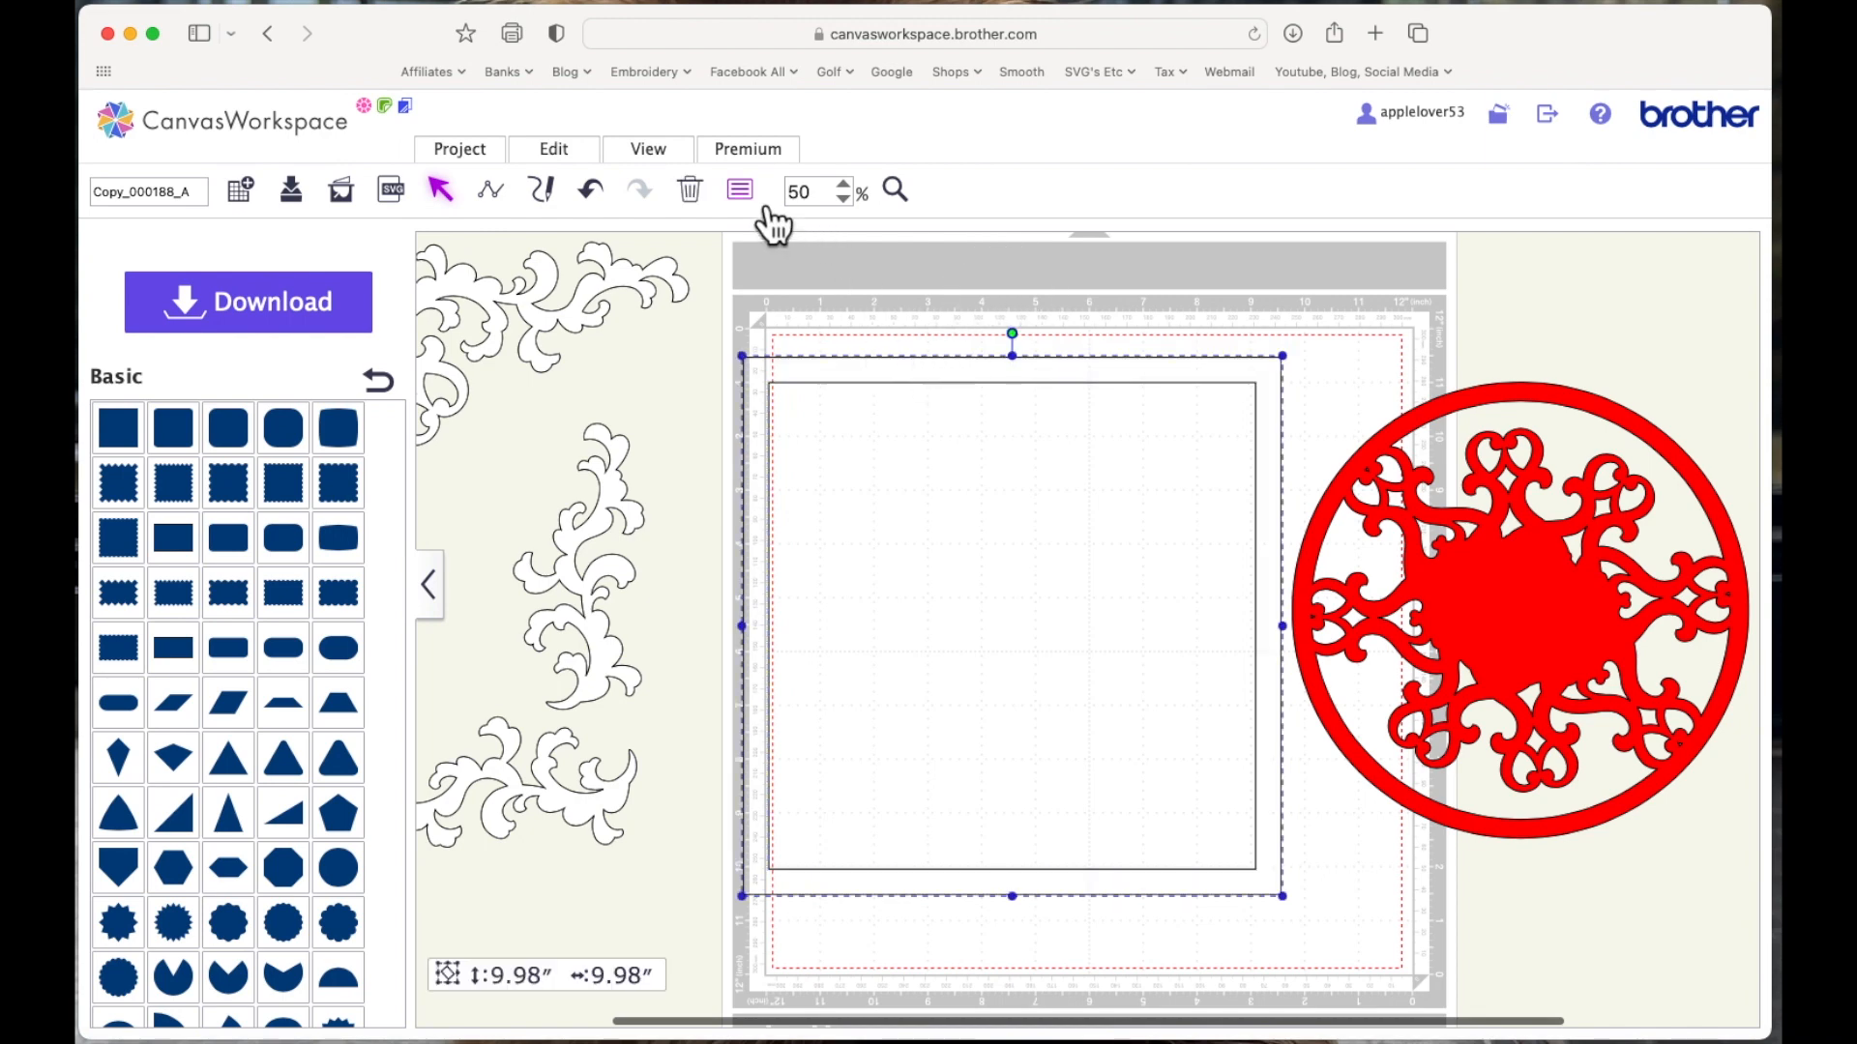
pyautogui.click(740, 189)
pyautogui.click(599, 477)
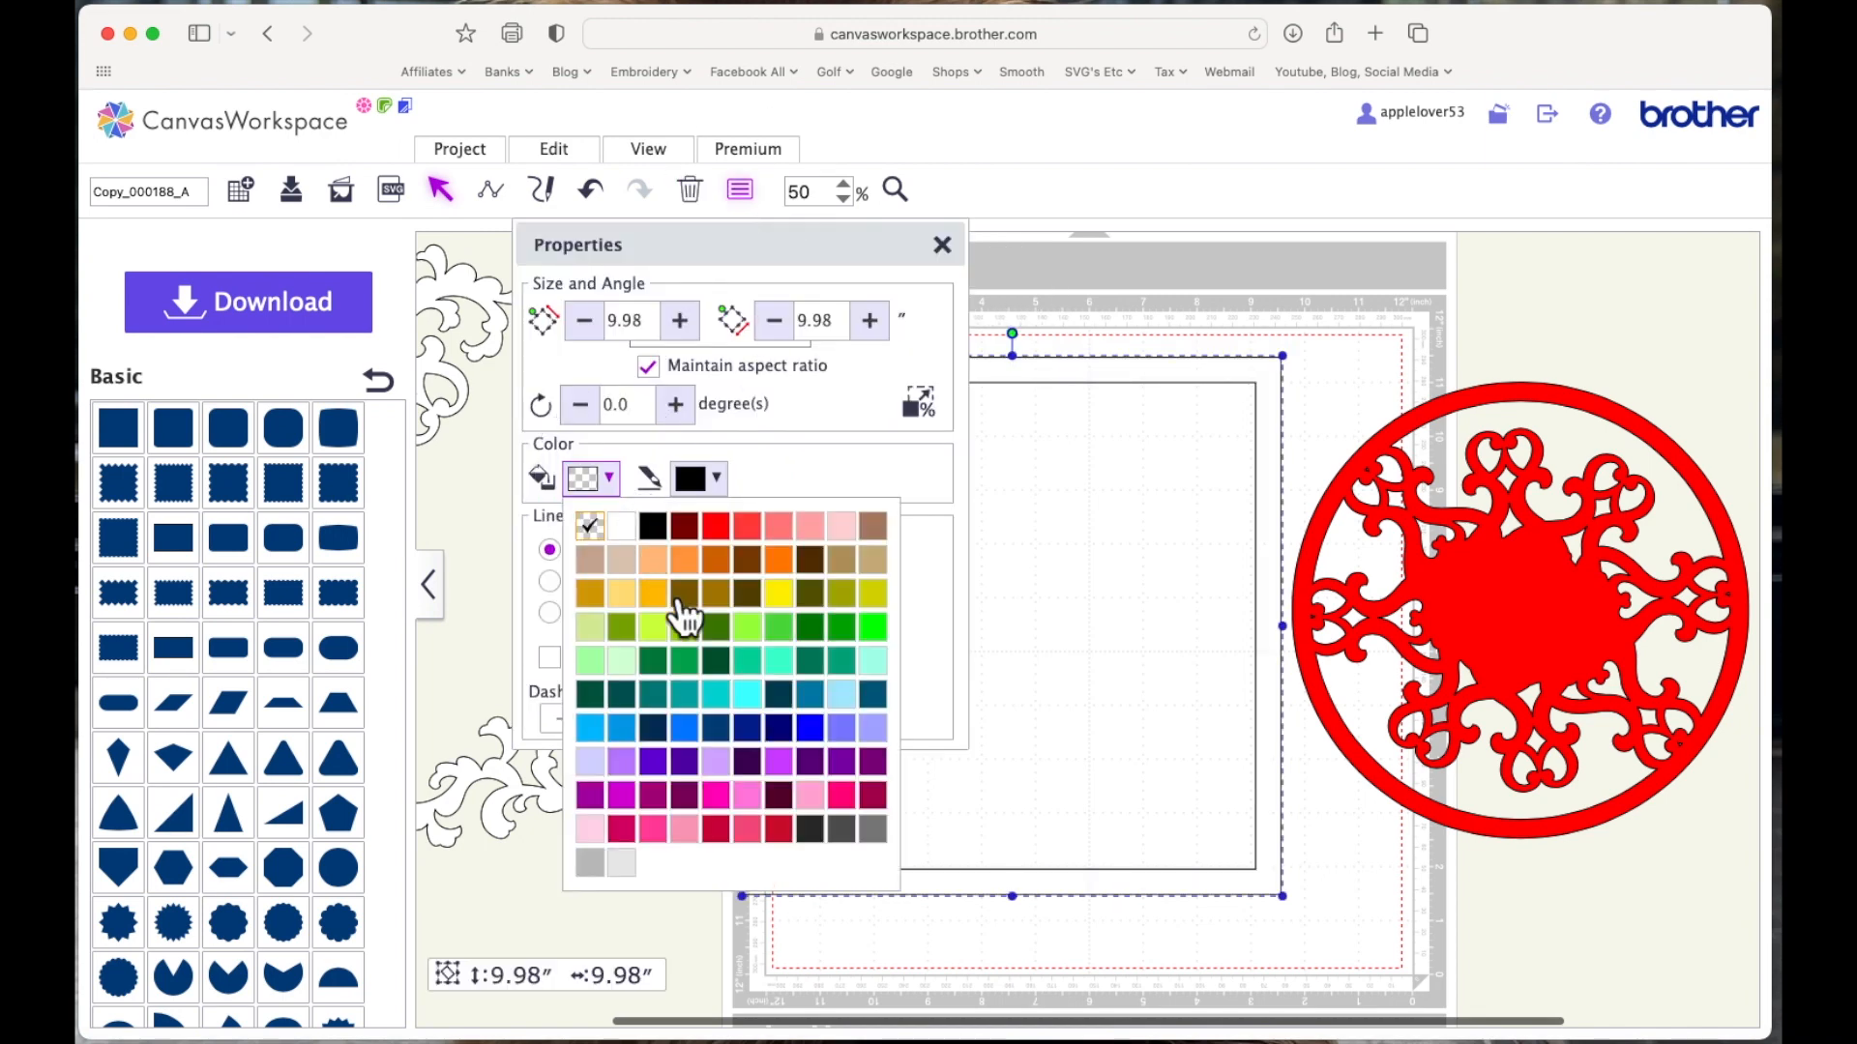
pyautogui.click(714, 585)
pyautogui.click(608, 480)
pyautogui.click(829, 810)
pyautogui.click(942, 246)
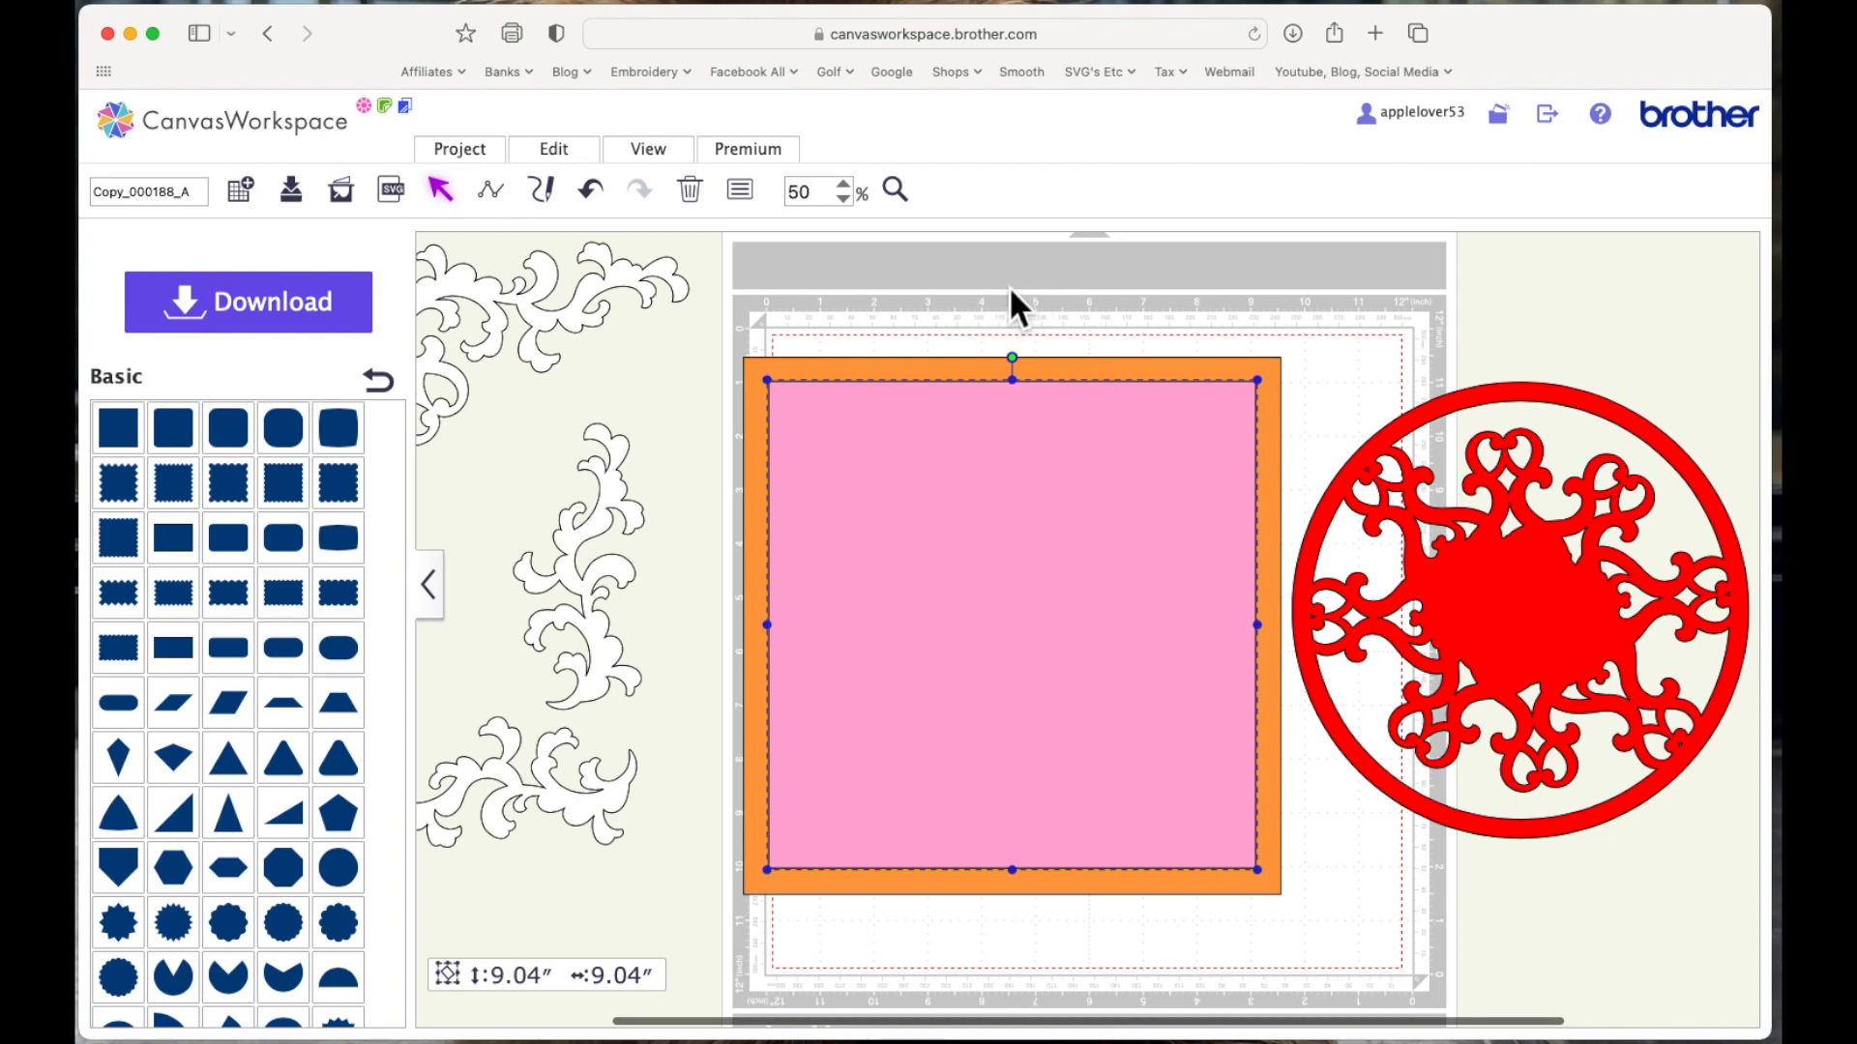
# Cut the pink square out of the orange one to leave a hollow frame, and move the frame toward the middle of the mat
pyautogui.moveTo(948, 273); pyautogui.dragTo(986, 474)
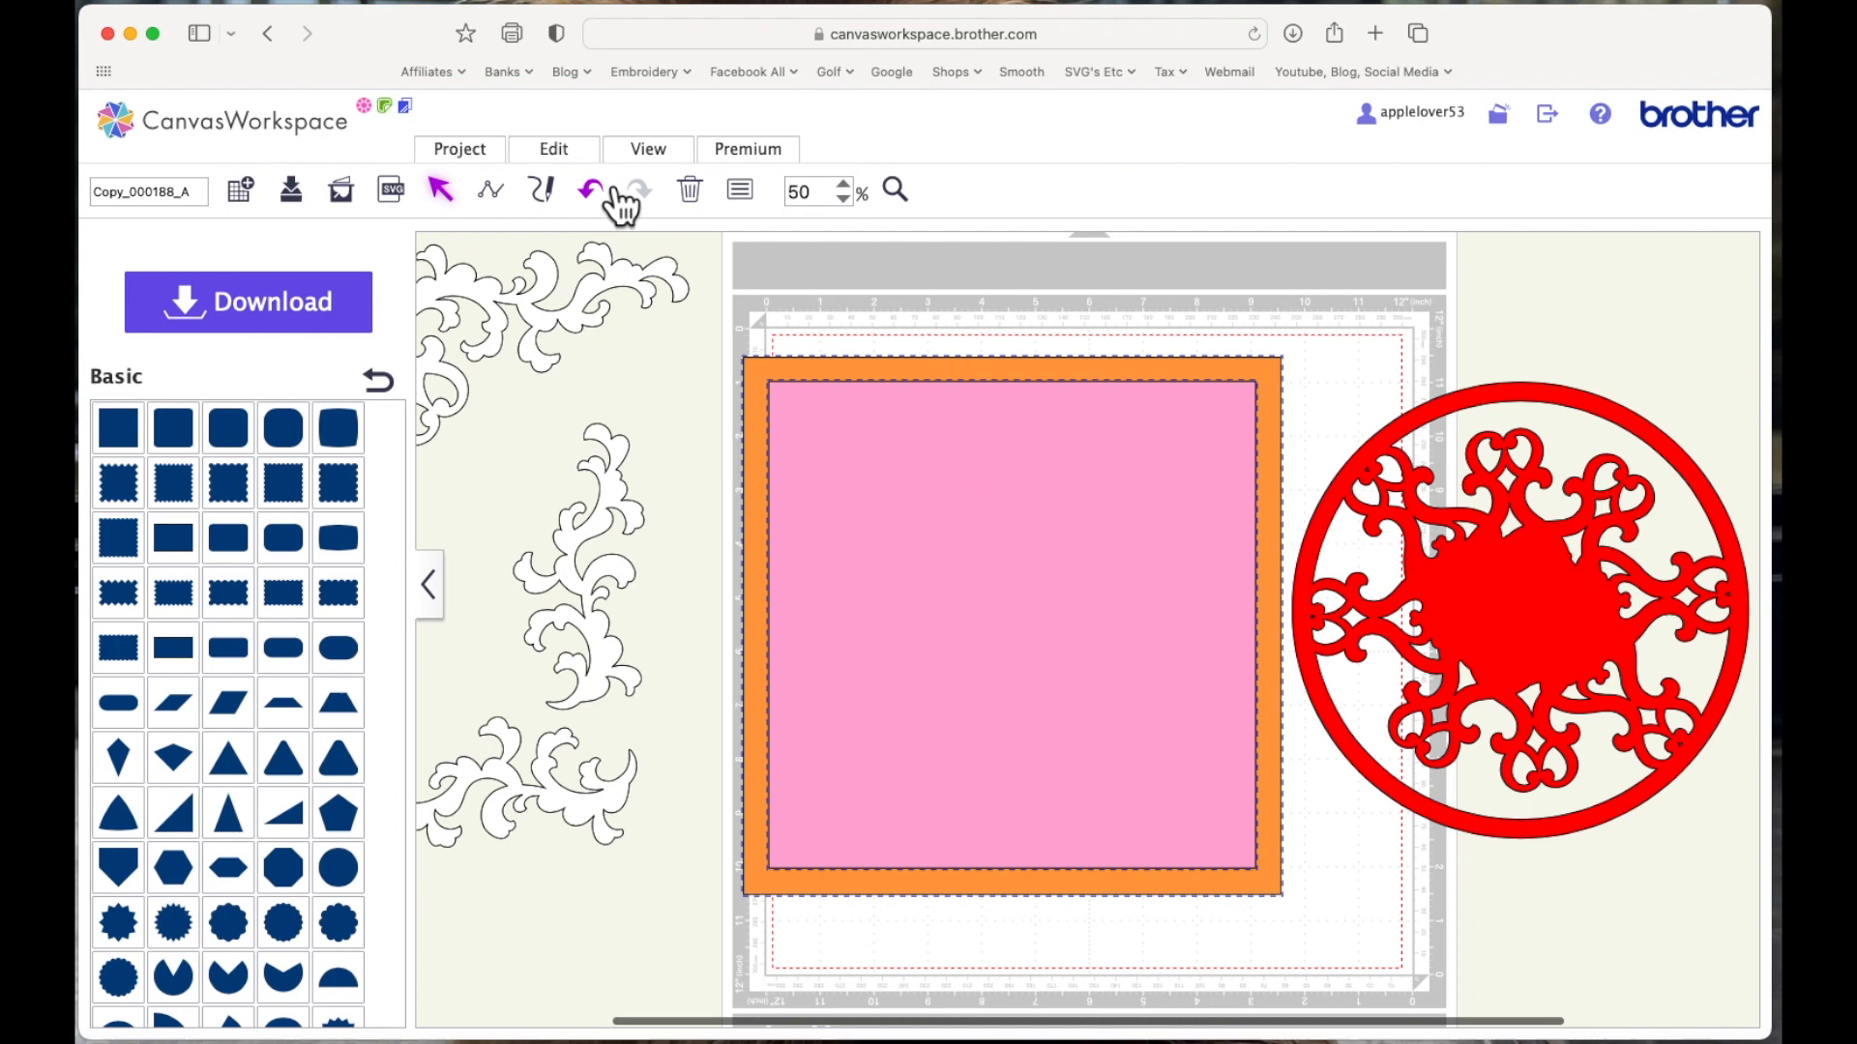
pyautogui.click(556, 150)
pyautogui.click(757, 580)
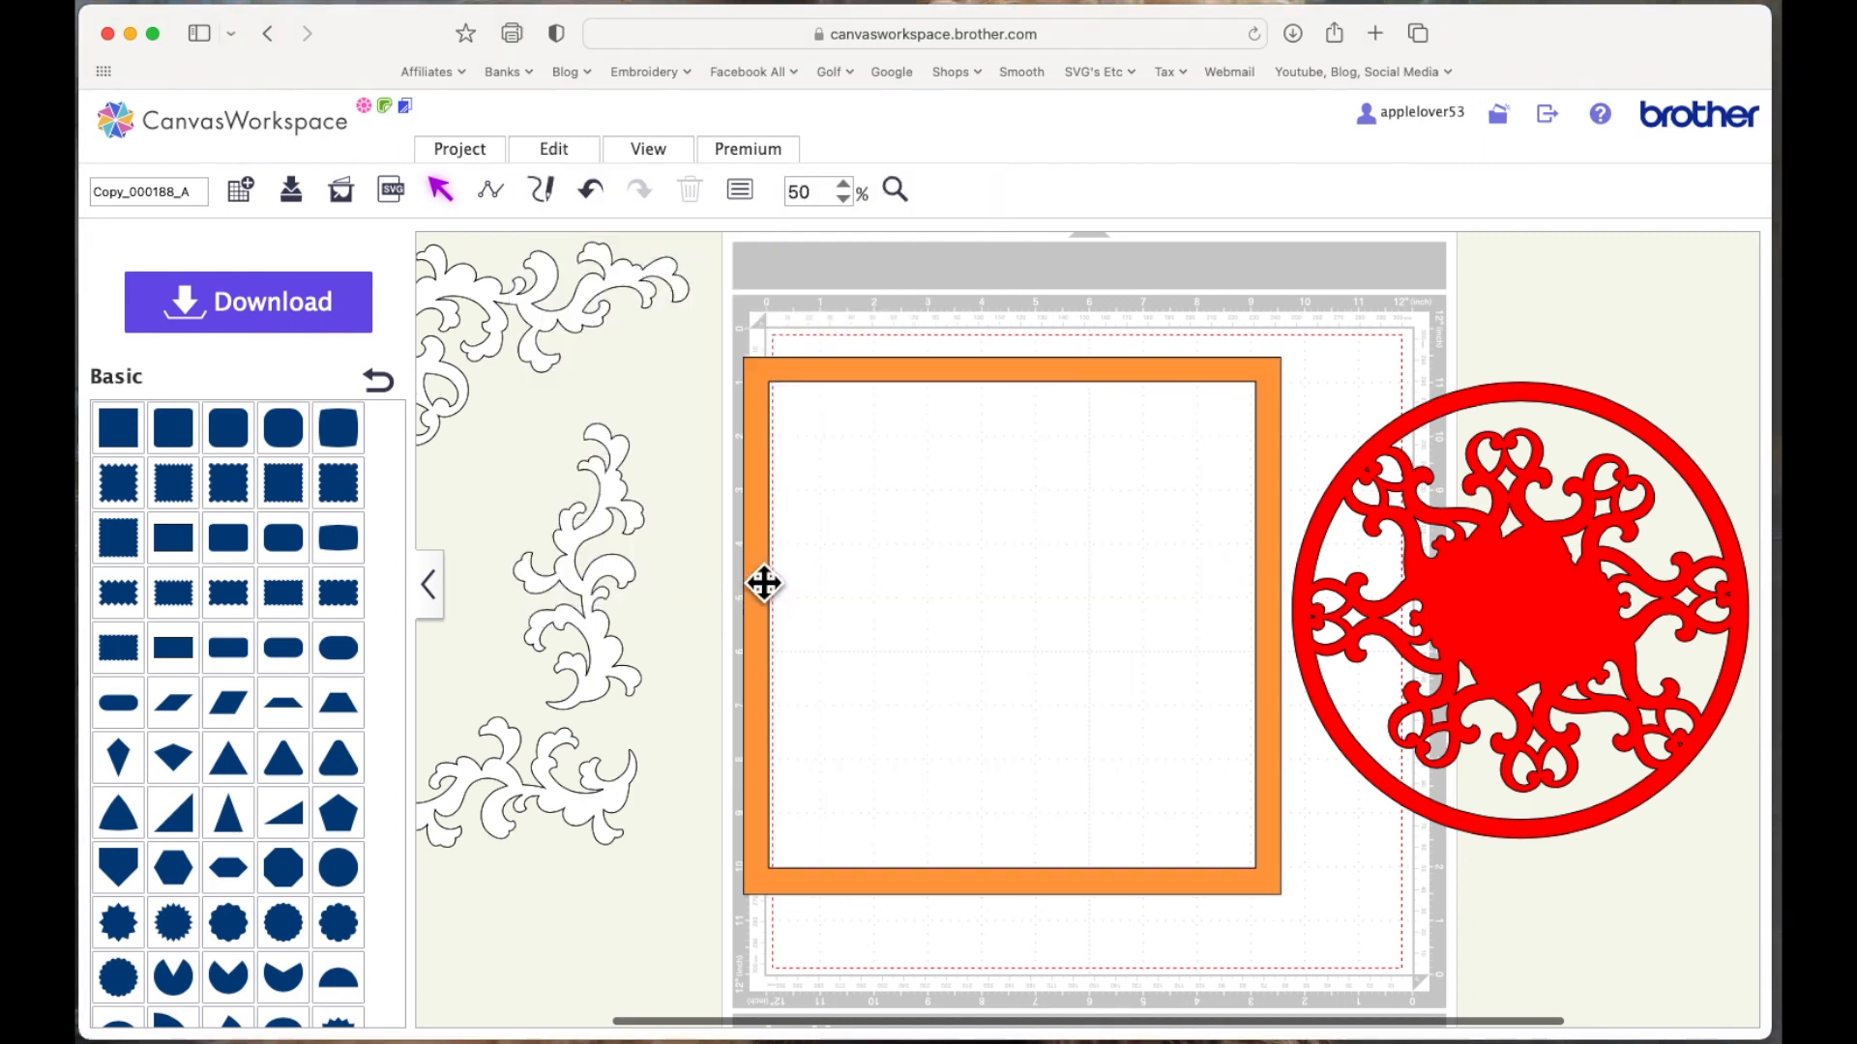
pyautogui.moveTo(1139, 373); pyautogui.dragTo(1203, 374)
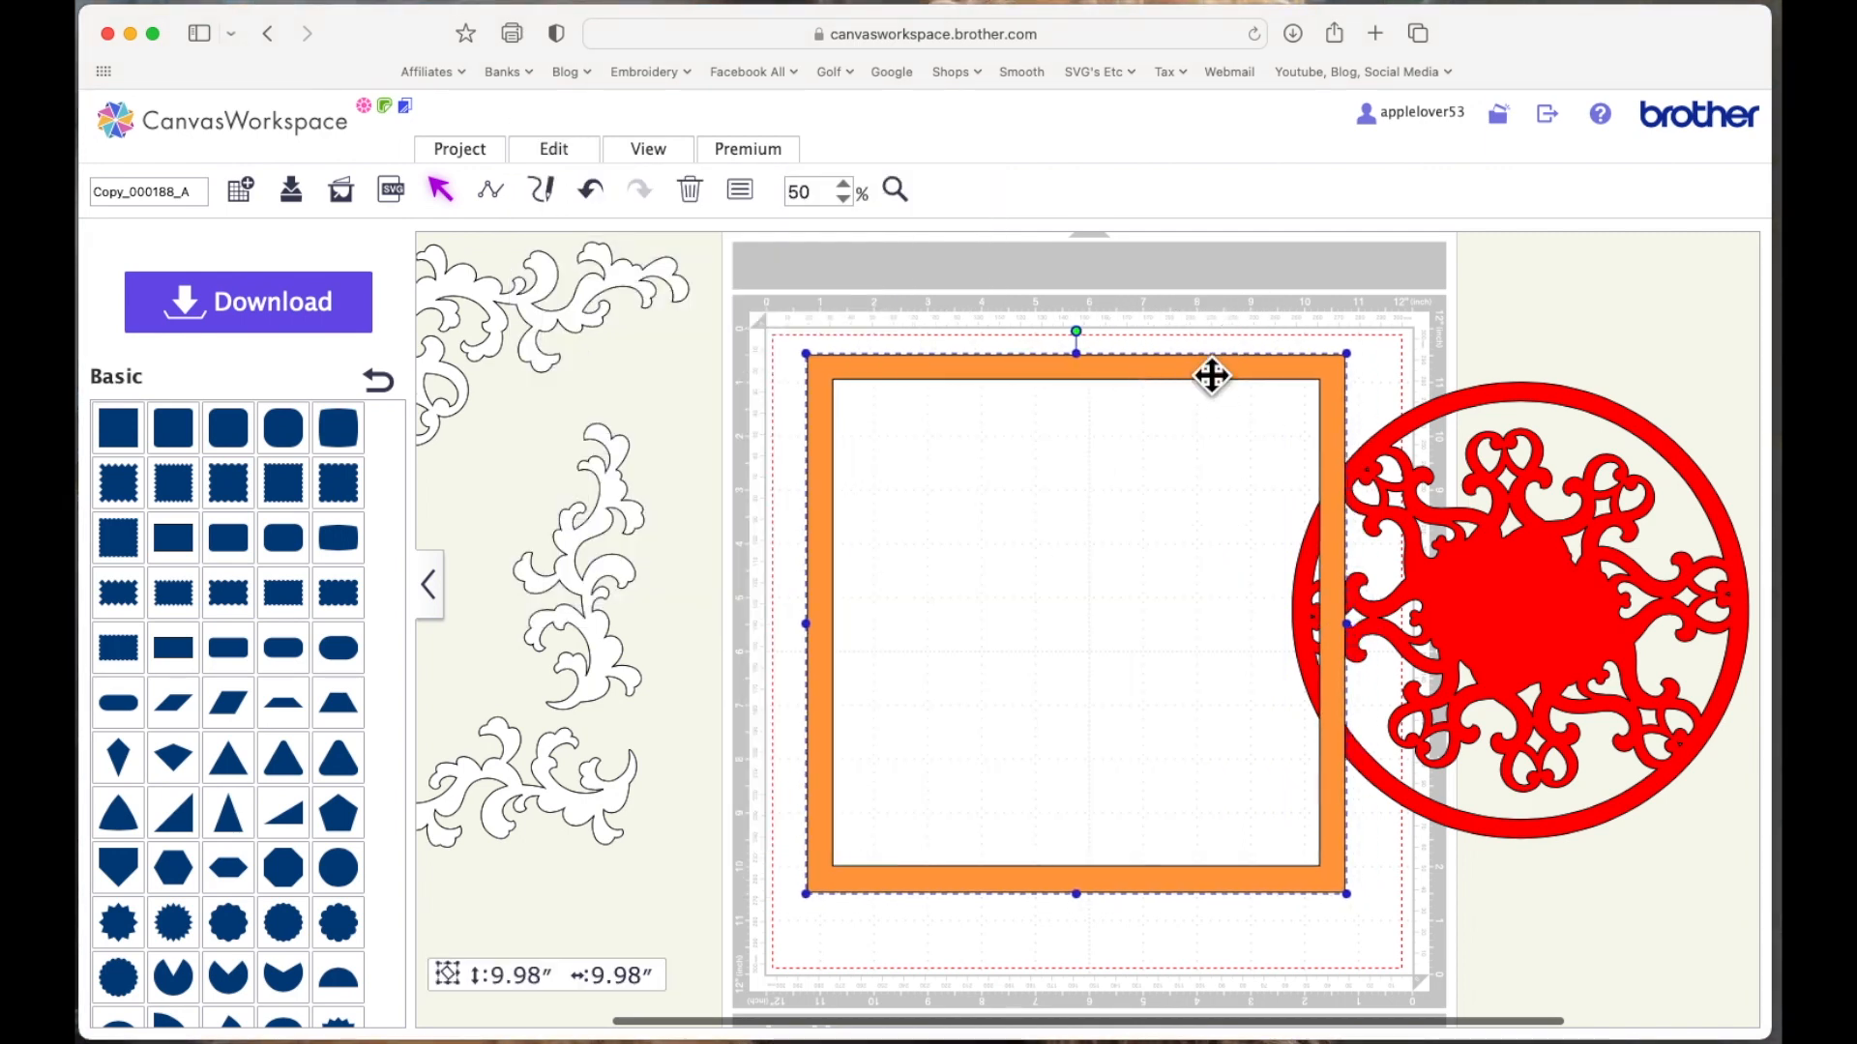
# Move the red snowflake ring inside the orange frame, enlarge it to about 9.06 inches and position it centrally
pyautogui.click(1651, 450)
pyautogui.moveTo(1651, 451); pyautogui.dragTo(1215, 455)
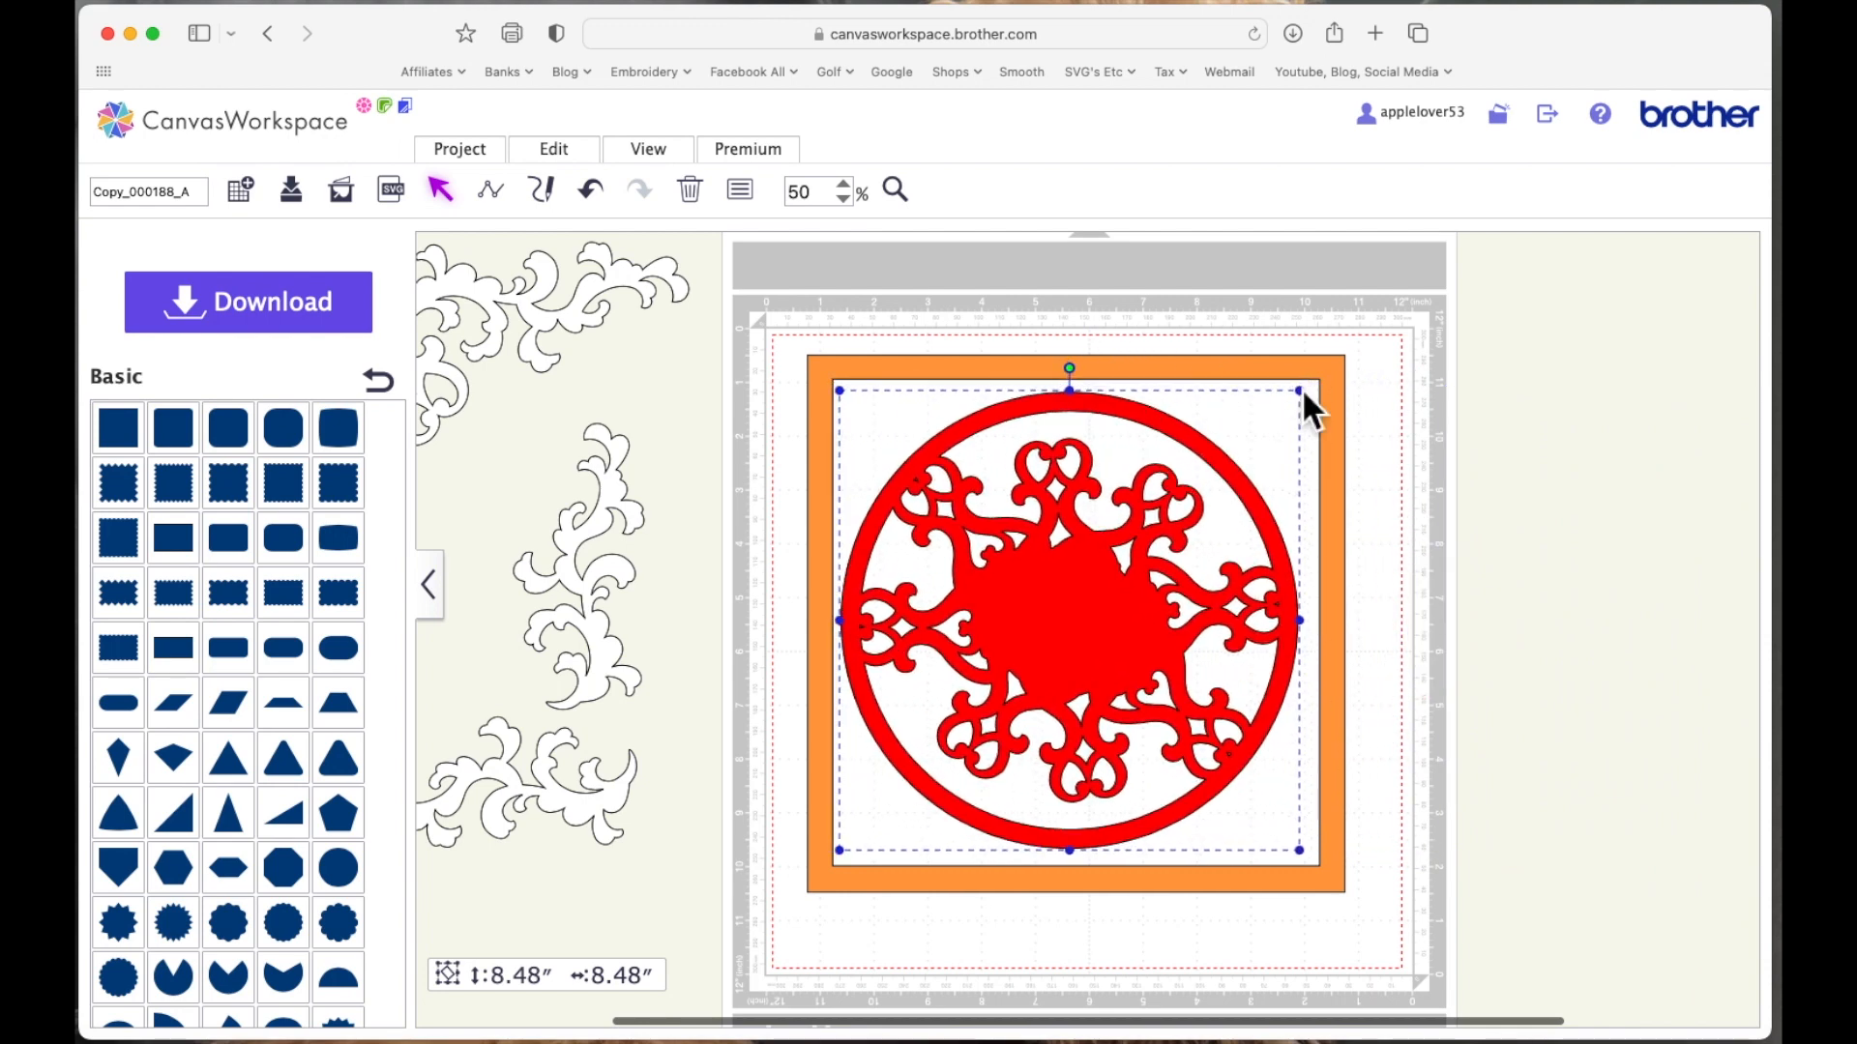
pyautogui.moveTo(1317, 398); pyautogui.dragTo(1344, 387)
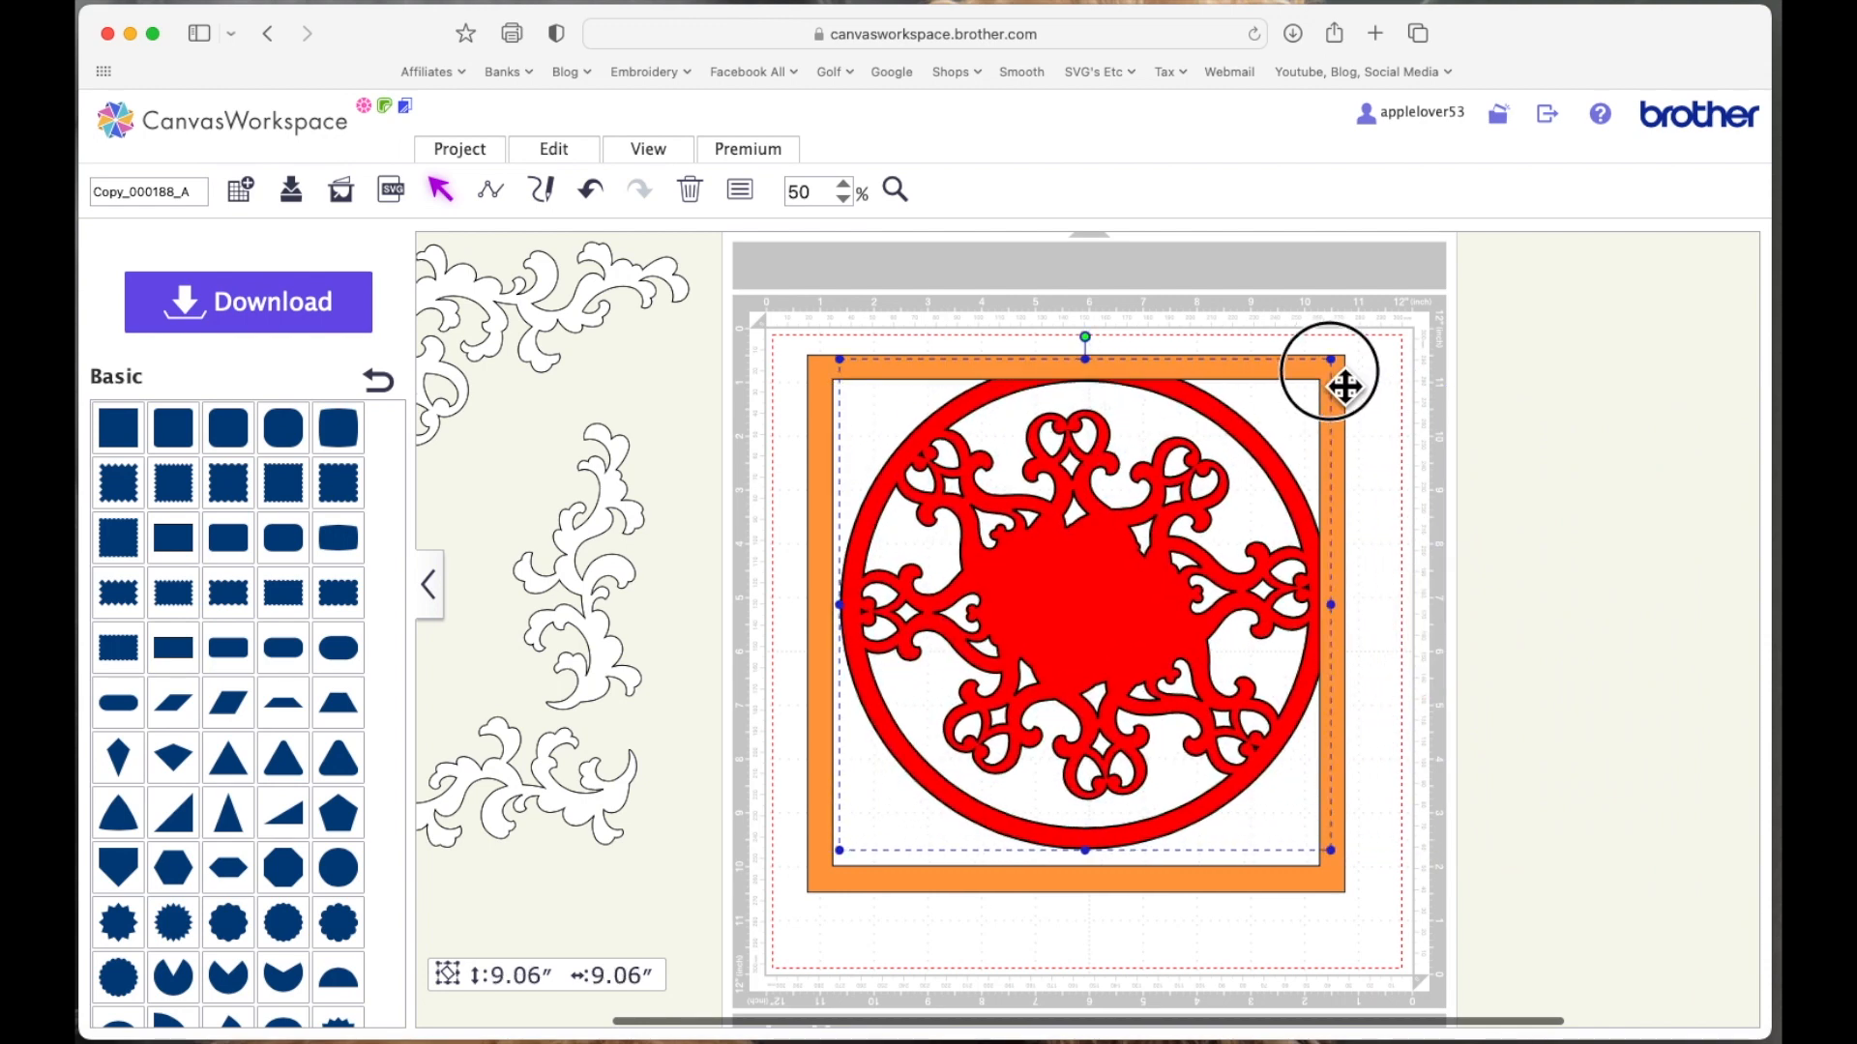
pyautogui.moveTo(1289, 471); pyautogui.dragTo(1278, 488)
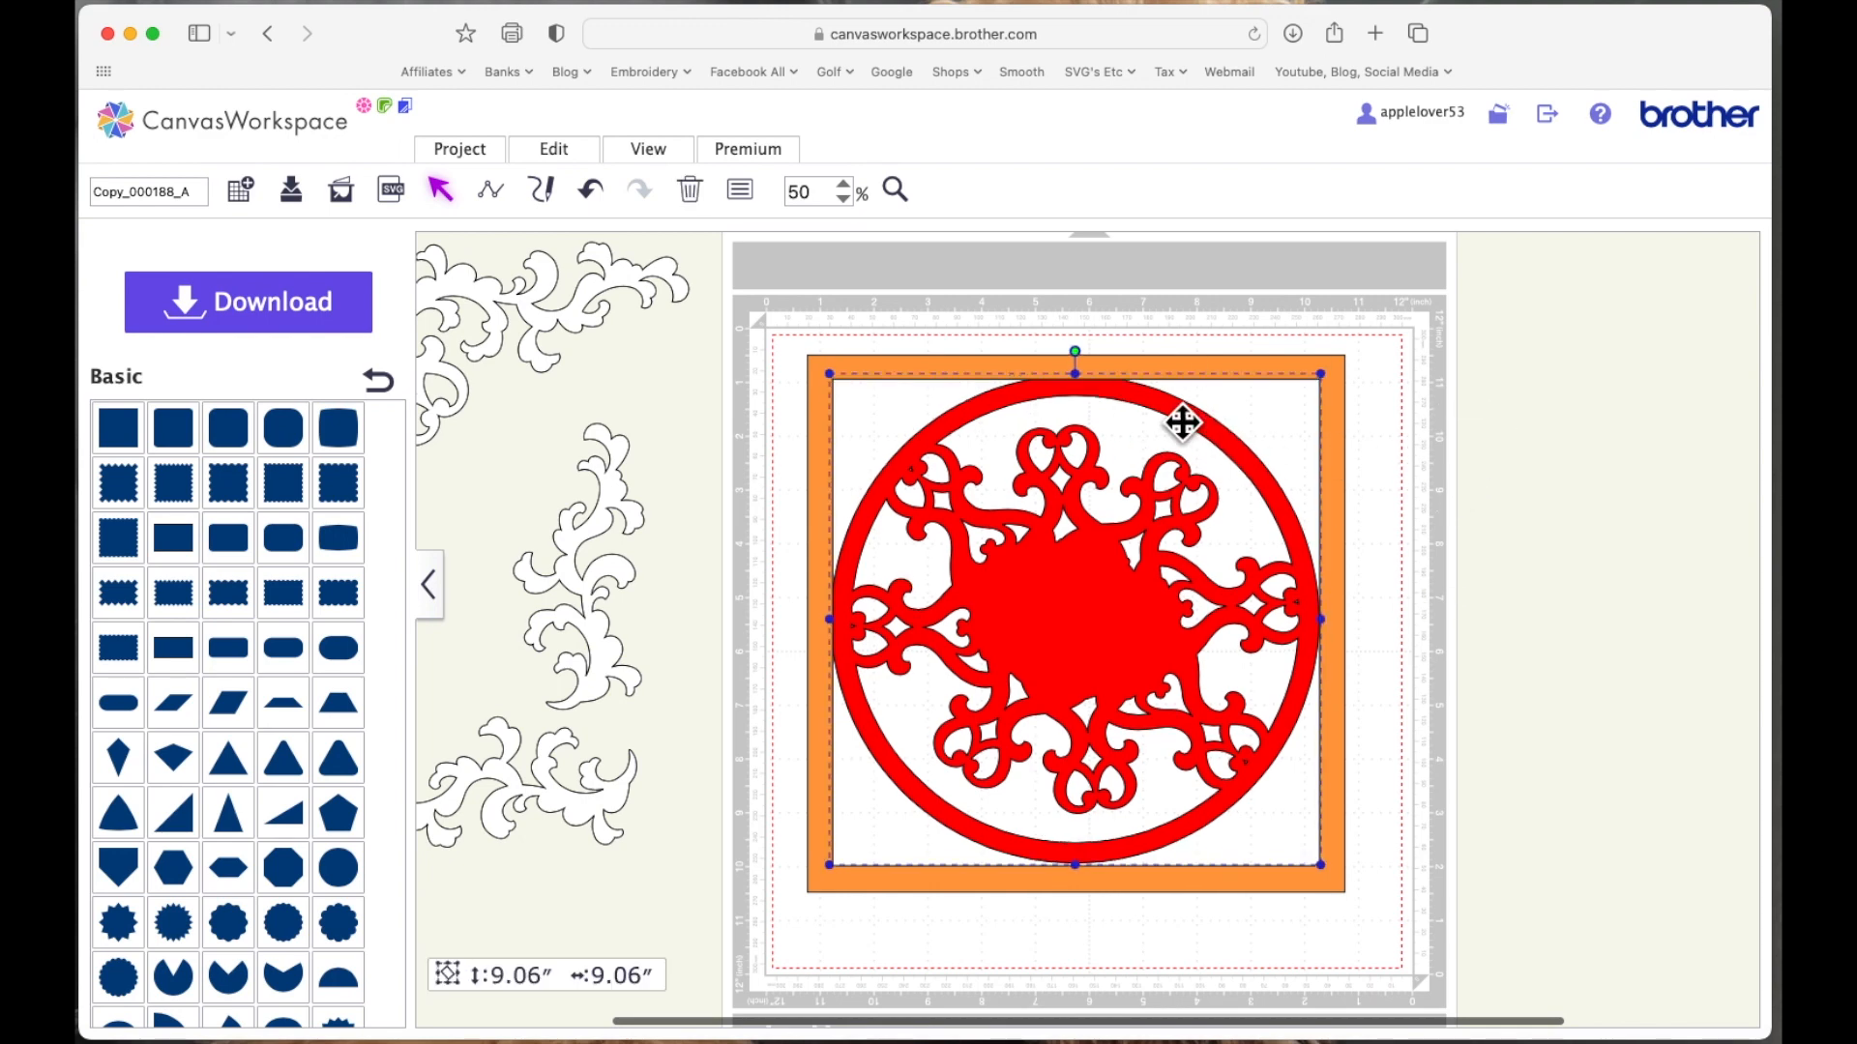
# Bring the snowflake ring forward in front of the frame and enlarge it slightly so it overlaps the frame's inner edges
pyautogui.rightClick(1182, 422)
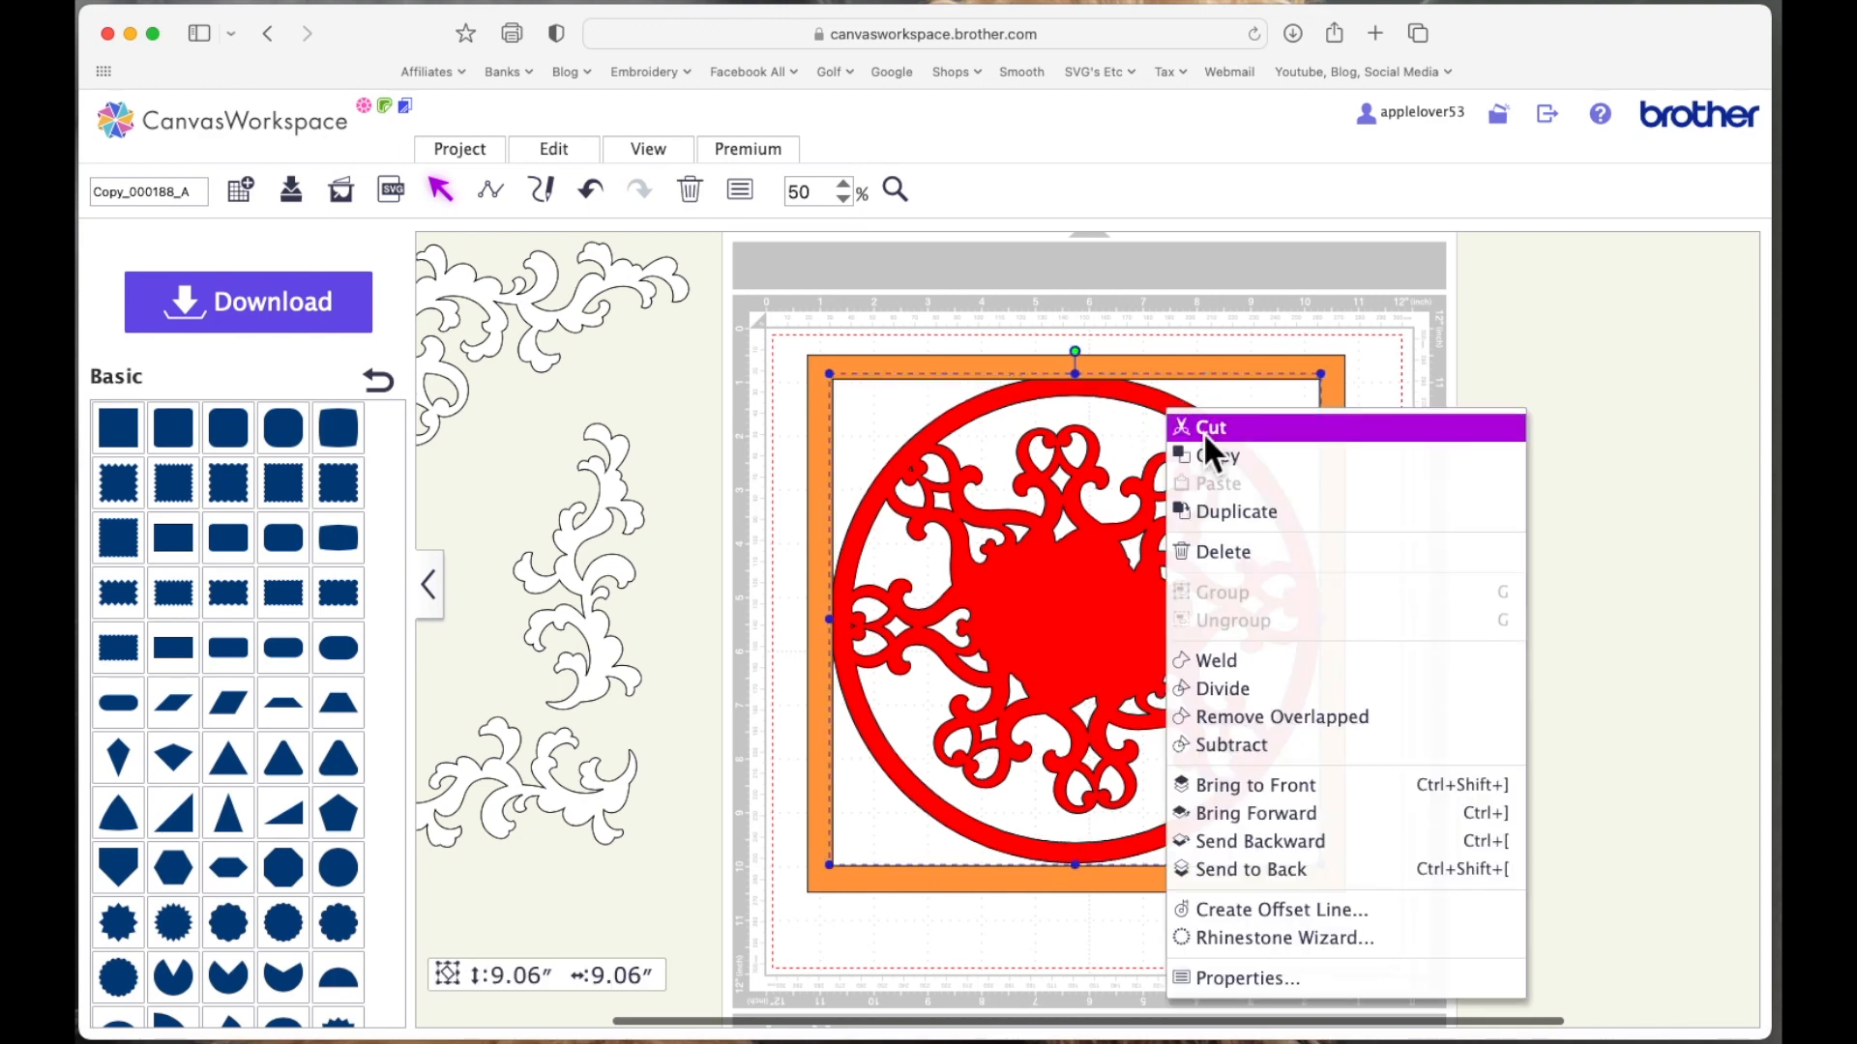
pyautogui.click(1301, 818)
pyautogui.click(1596, 725)
pyautogui.click(1182, 423)
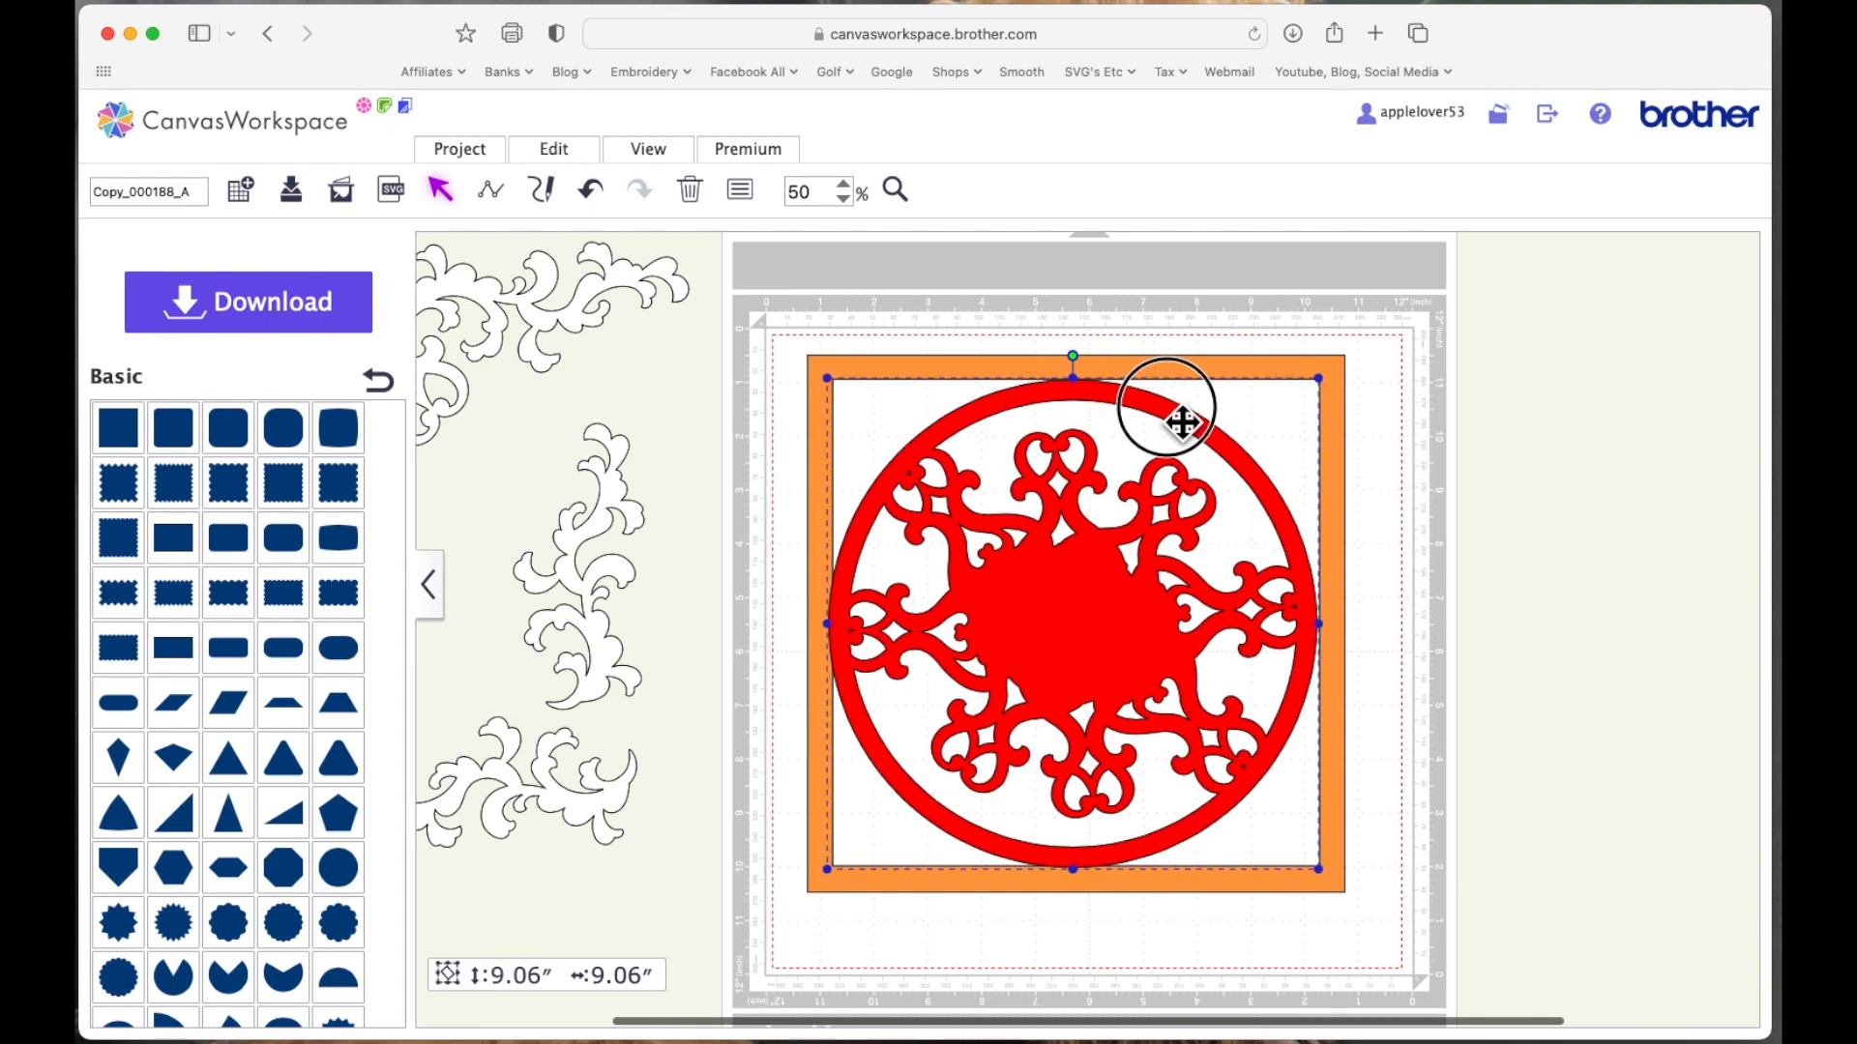
pyautogui.moveTo(1342, 388); pyautogui.dragTo(1345, 389)
pyautogui.moveTo(1250, 463); pyautogui.dragTo(1249, 464)
pyautogui.click(1489, 527)
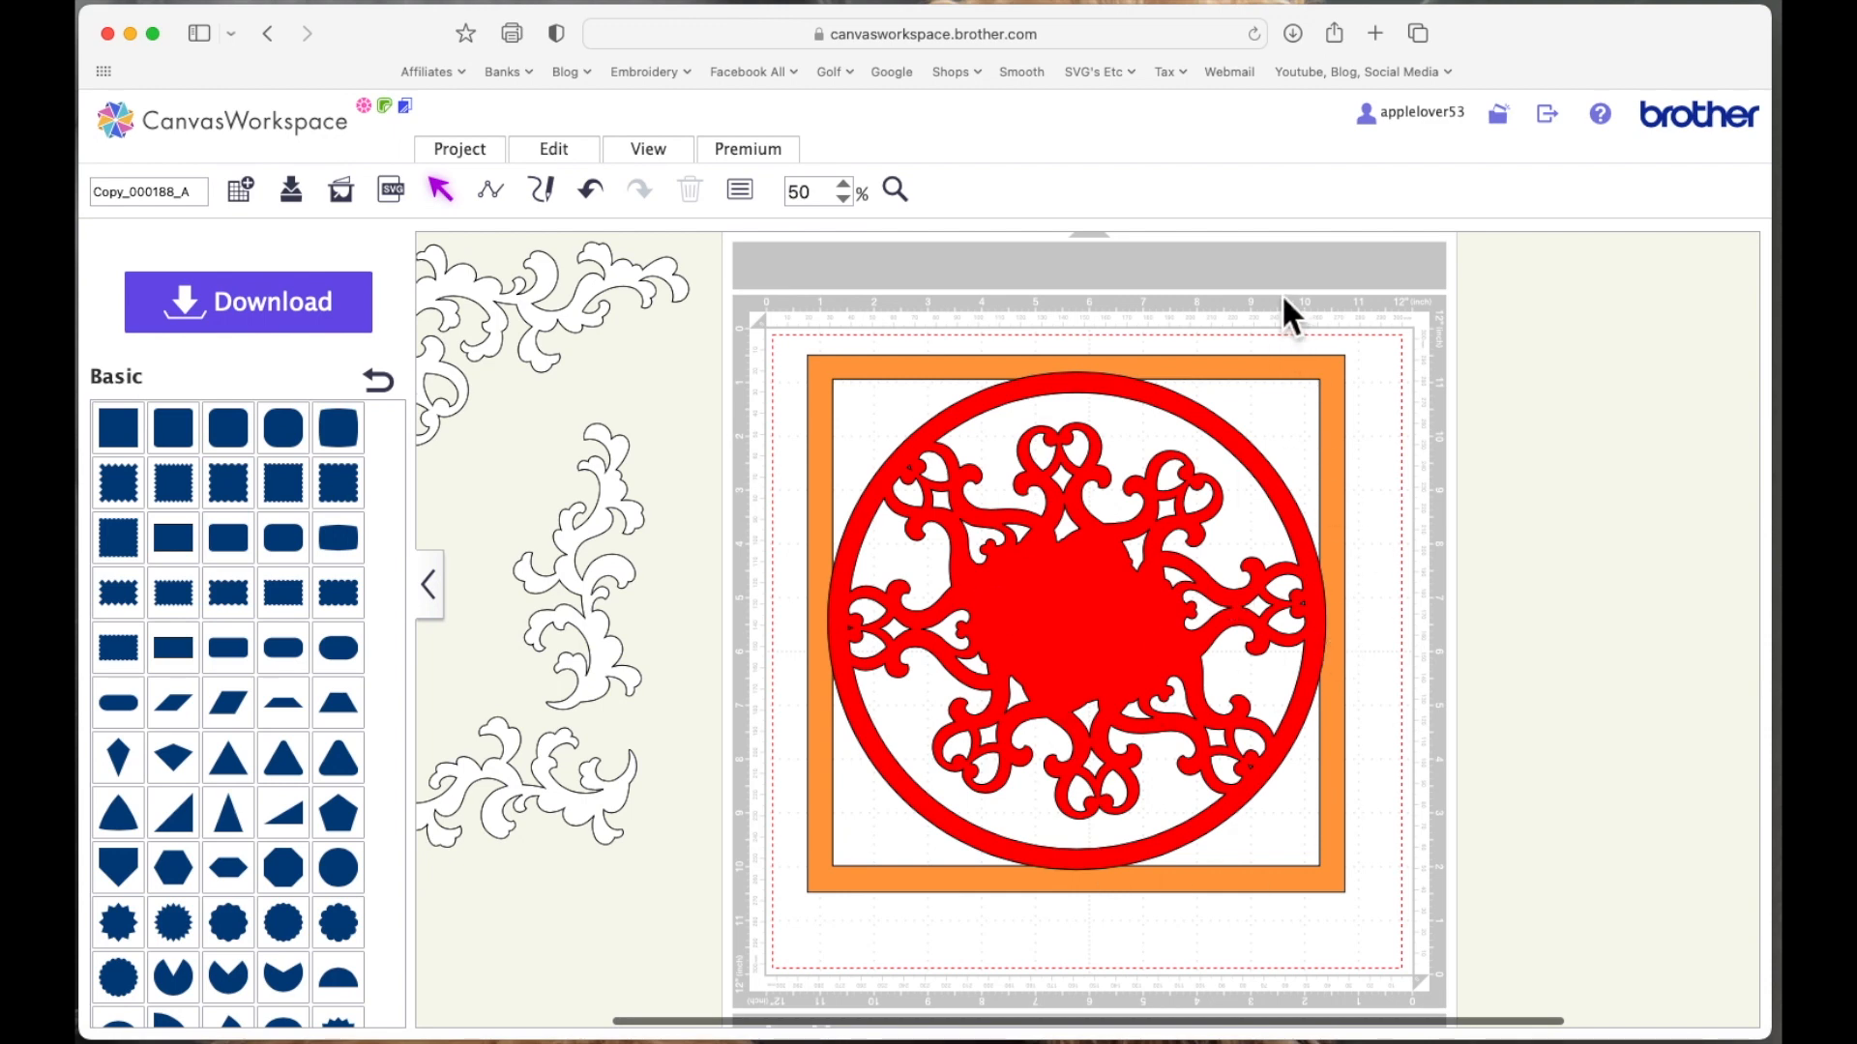
# Select the snowflake ring and the frame together and align their centers horizontally and vertically
pyautogui.moveTo(1262, 263); pyautogui.dragTo(1141, 542)
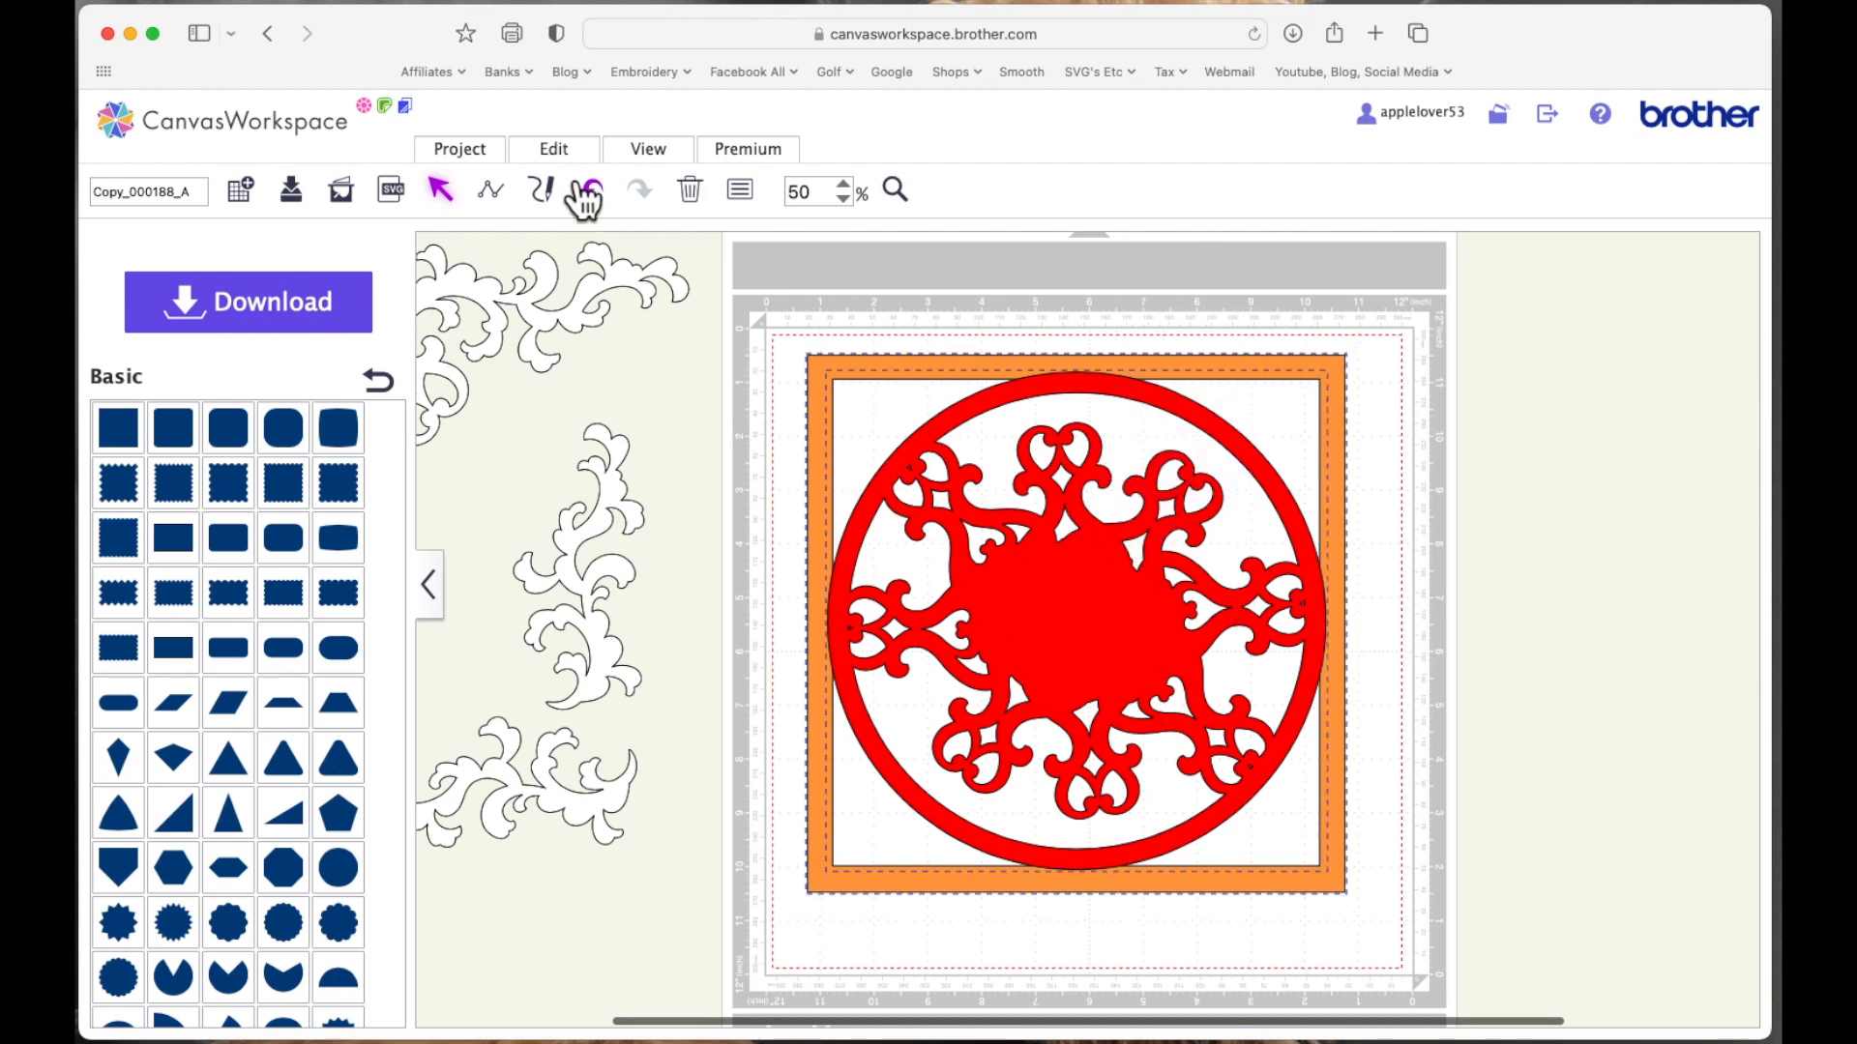
pyautogui.click(555, 151)
pyautogui.click(642, 401)
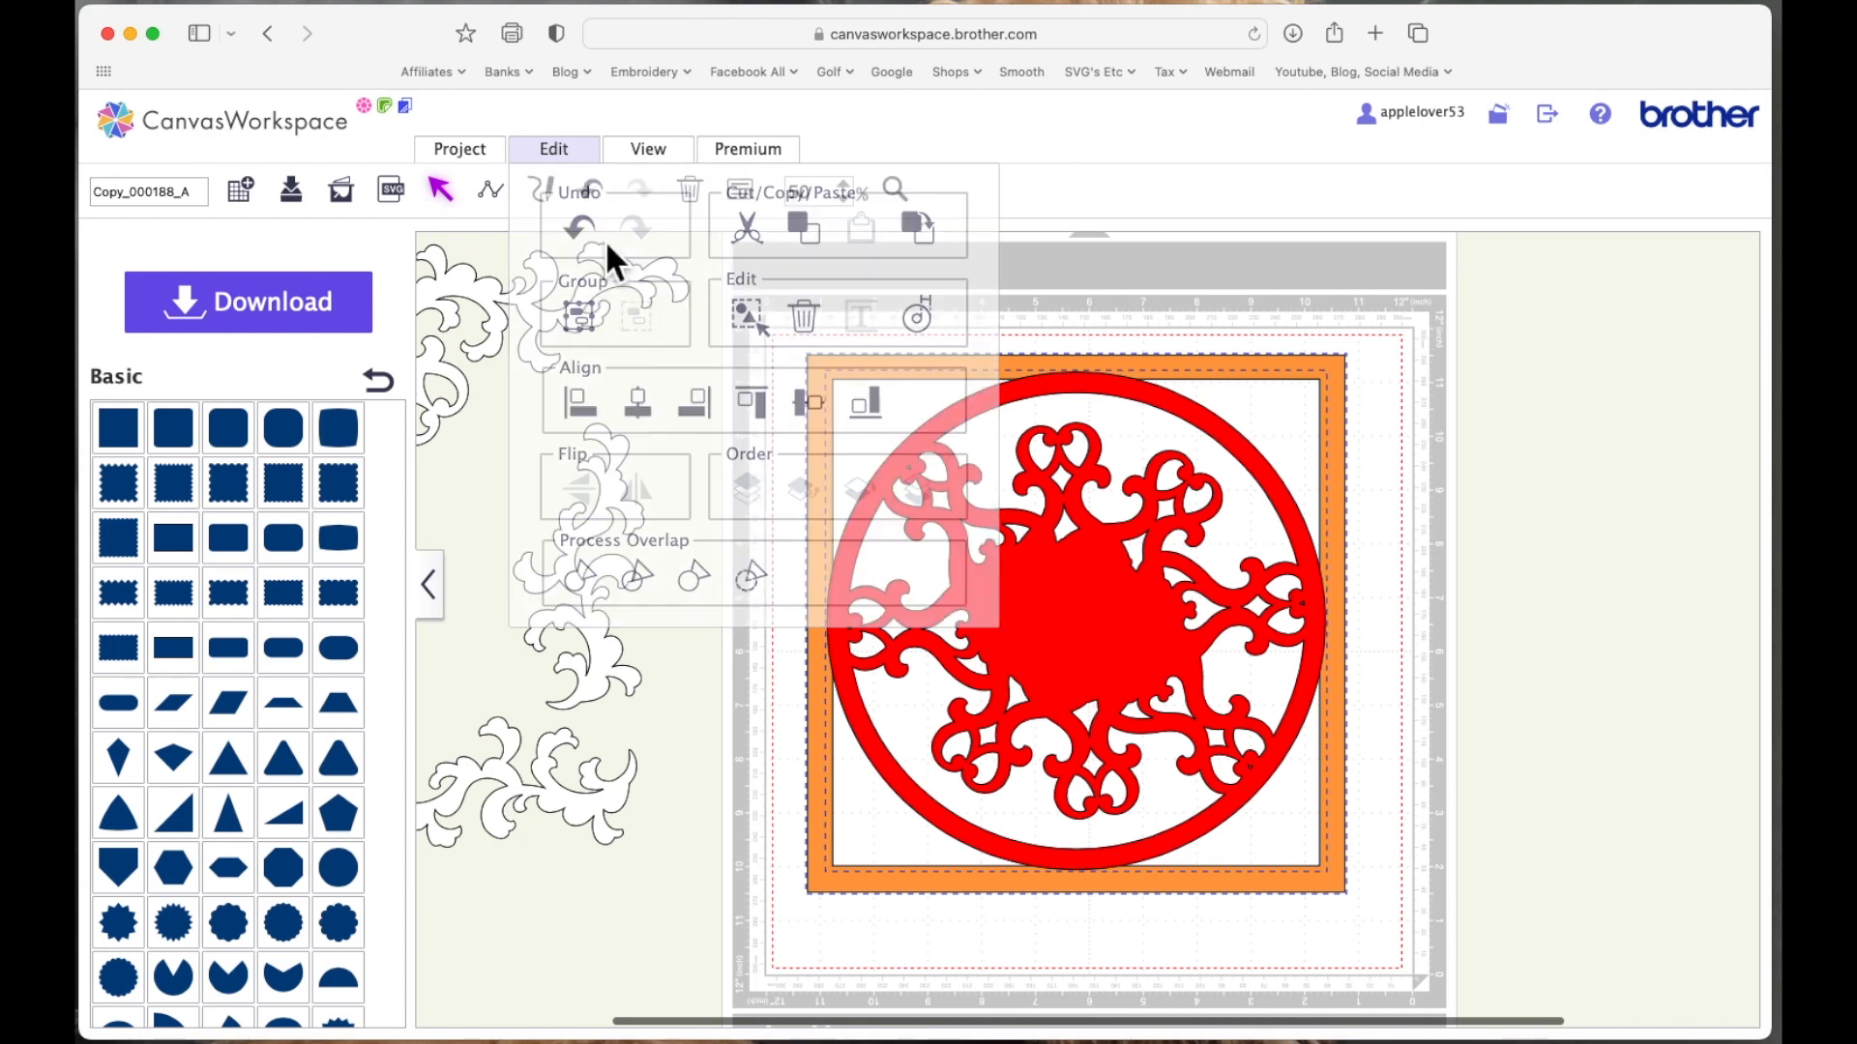
pyautogui.click(578, 155)
pyautogui.click(813, 404)
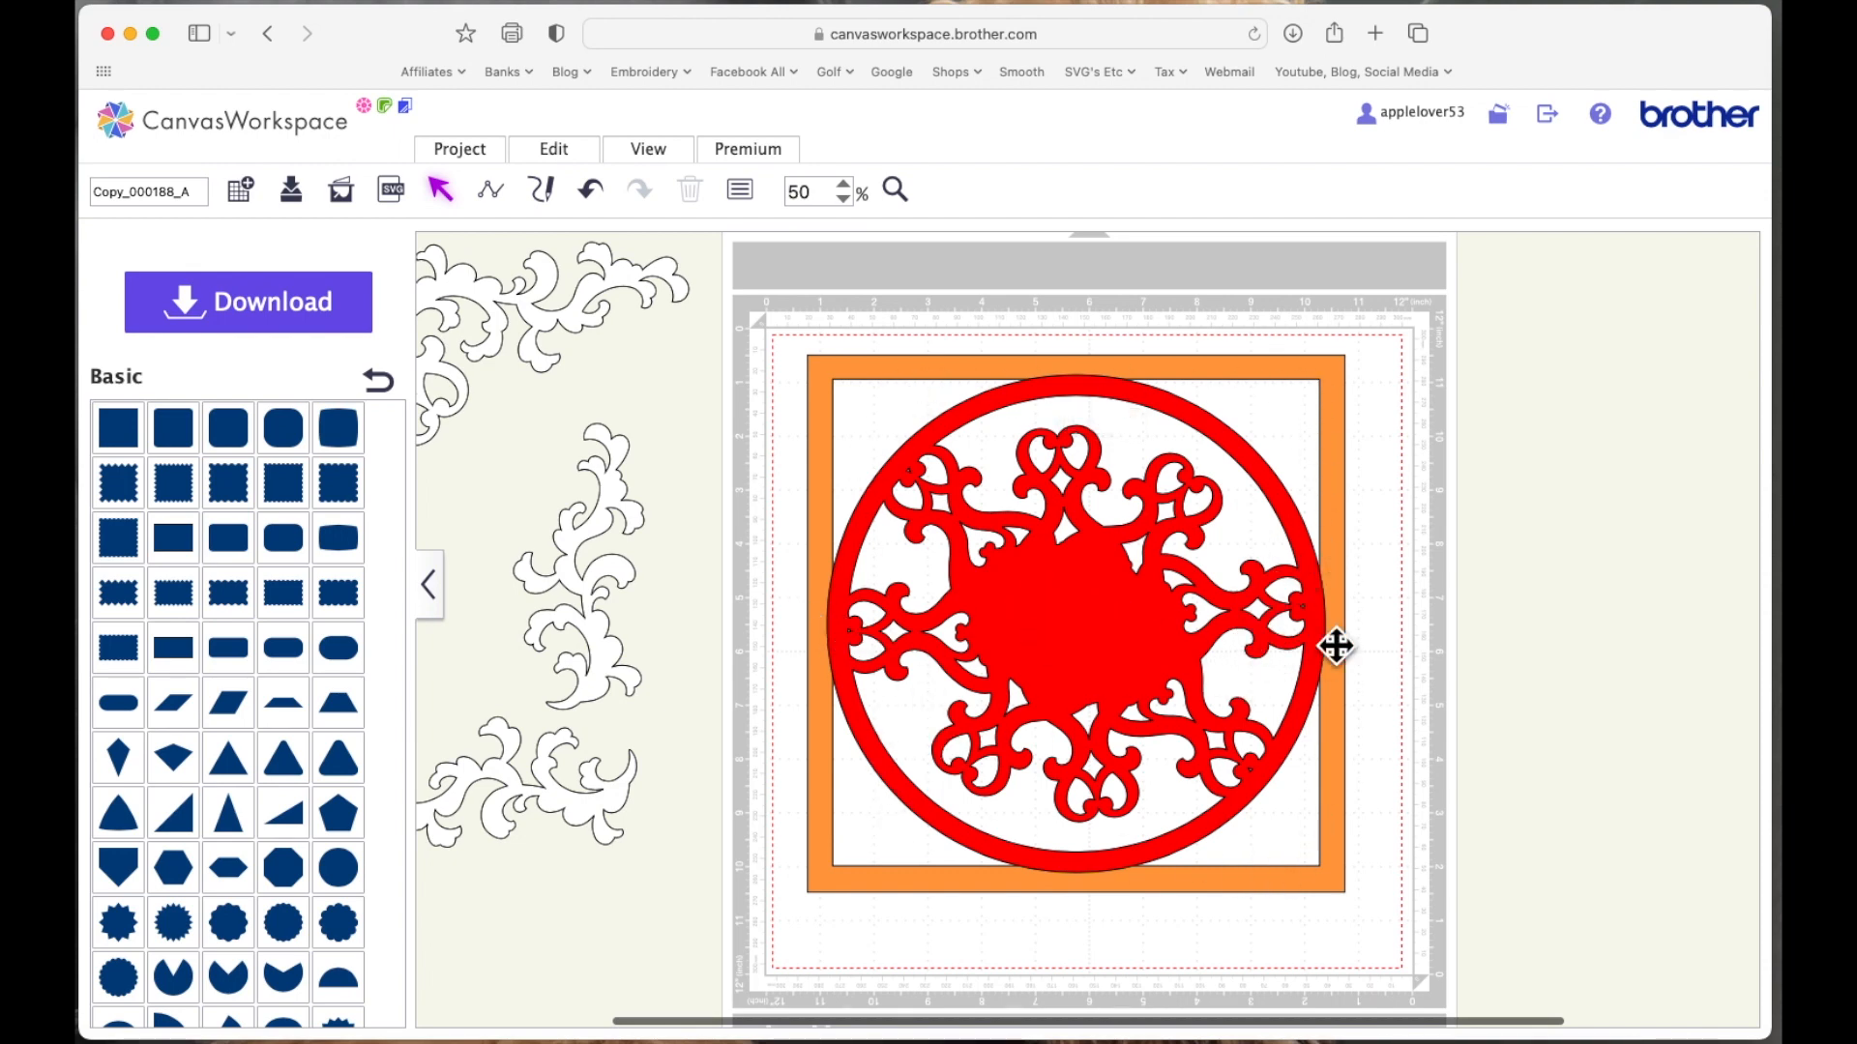
# Weld the snowflake ring and the frame into one shape and move it over the mat's right edge
pyautogui.moveTo(780, 323); pyautogui.dragTo(1494, 958)
pyautogui.click(570, 153)
pyautogui.click(603, 594)
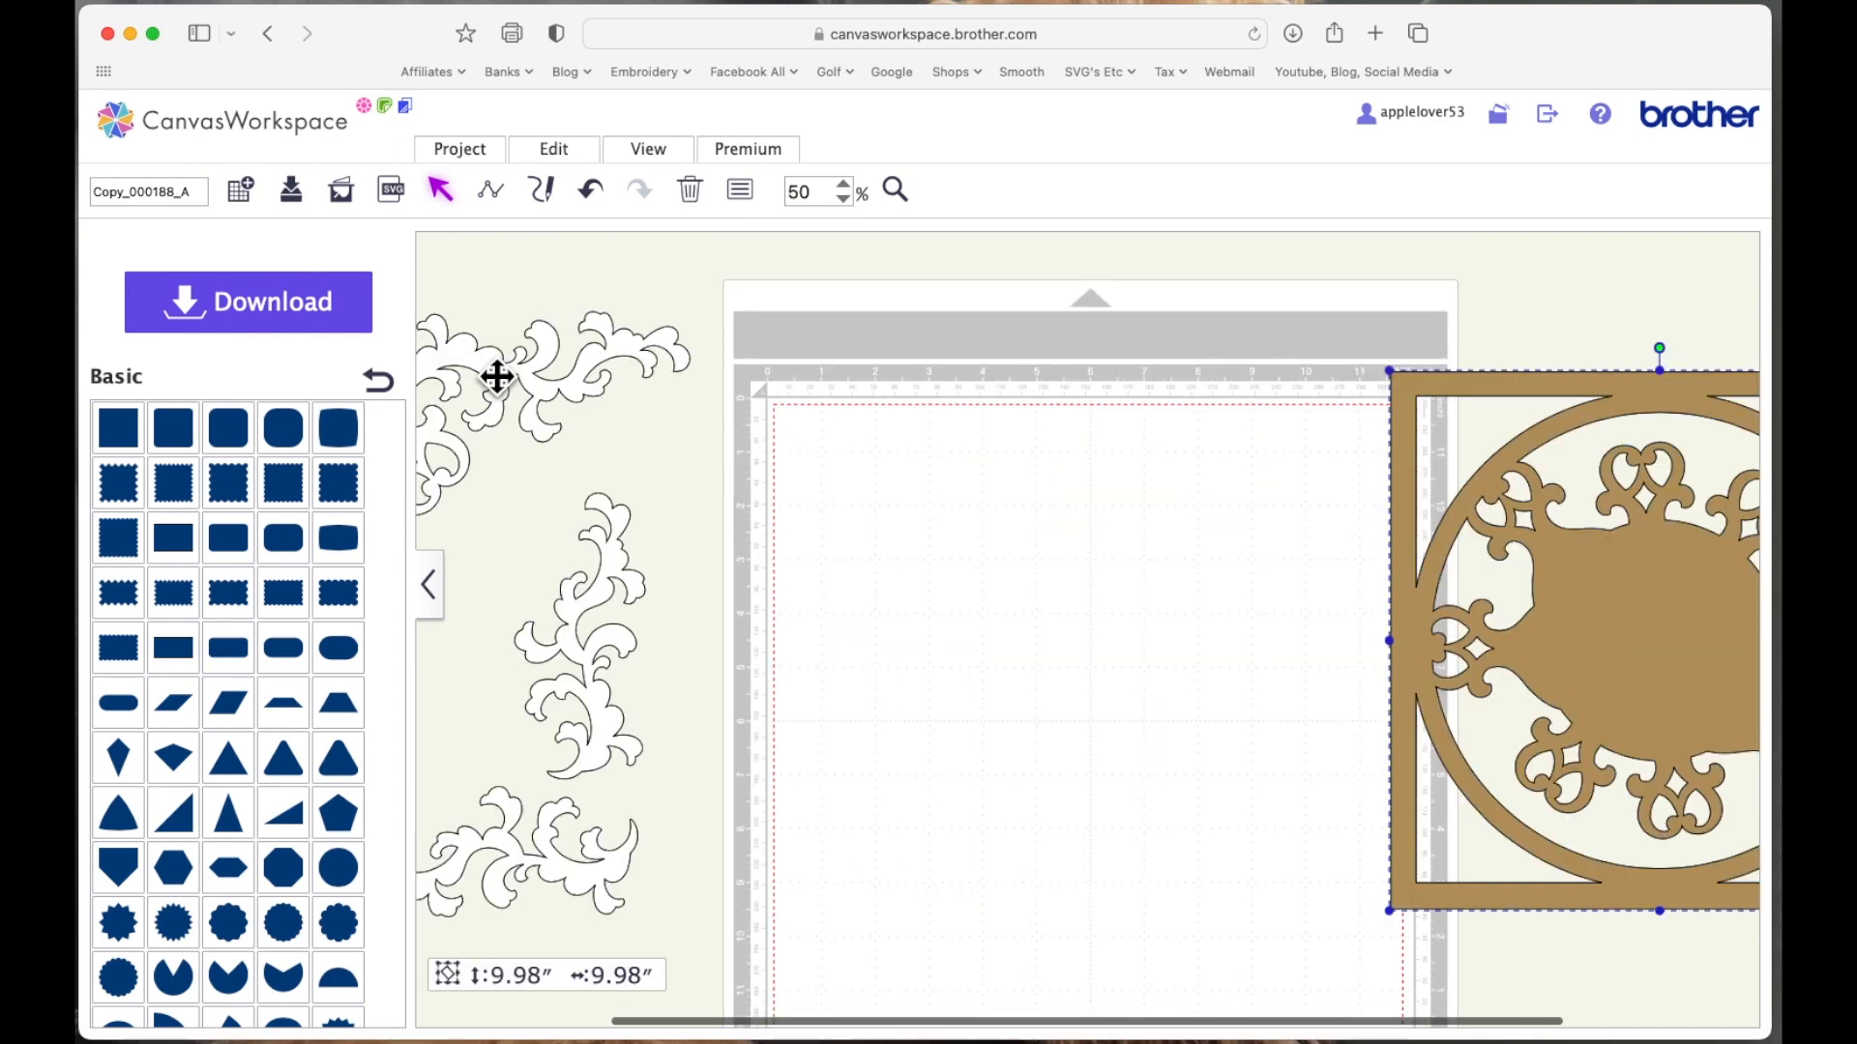
# Ungroup the corner flourish and move its two long scroll pieces off the mat, leaving only the heart motif on it
pyautogui.moveTo(498, 374); pyautogui.dragTo(820, 381)
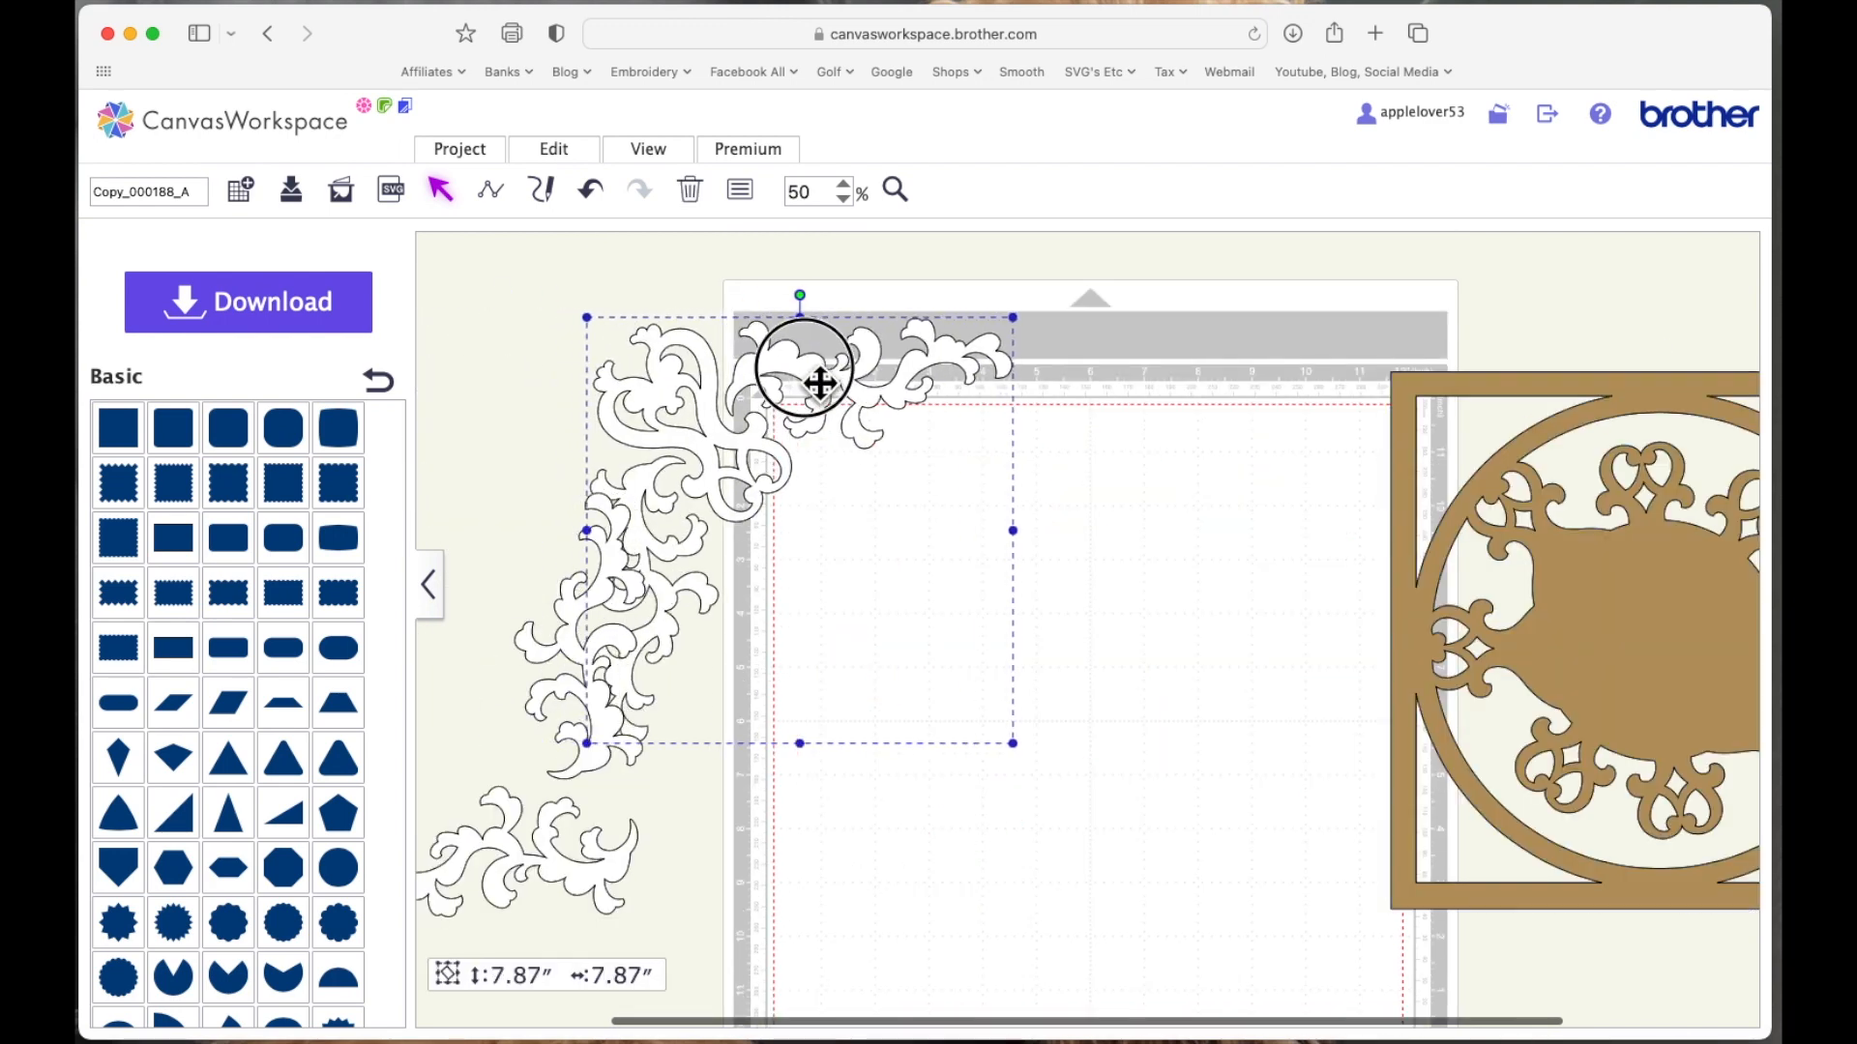
pyautogui.rightClick(756, 392)
pyautogui.click(849, 585)
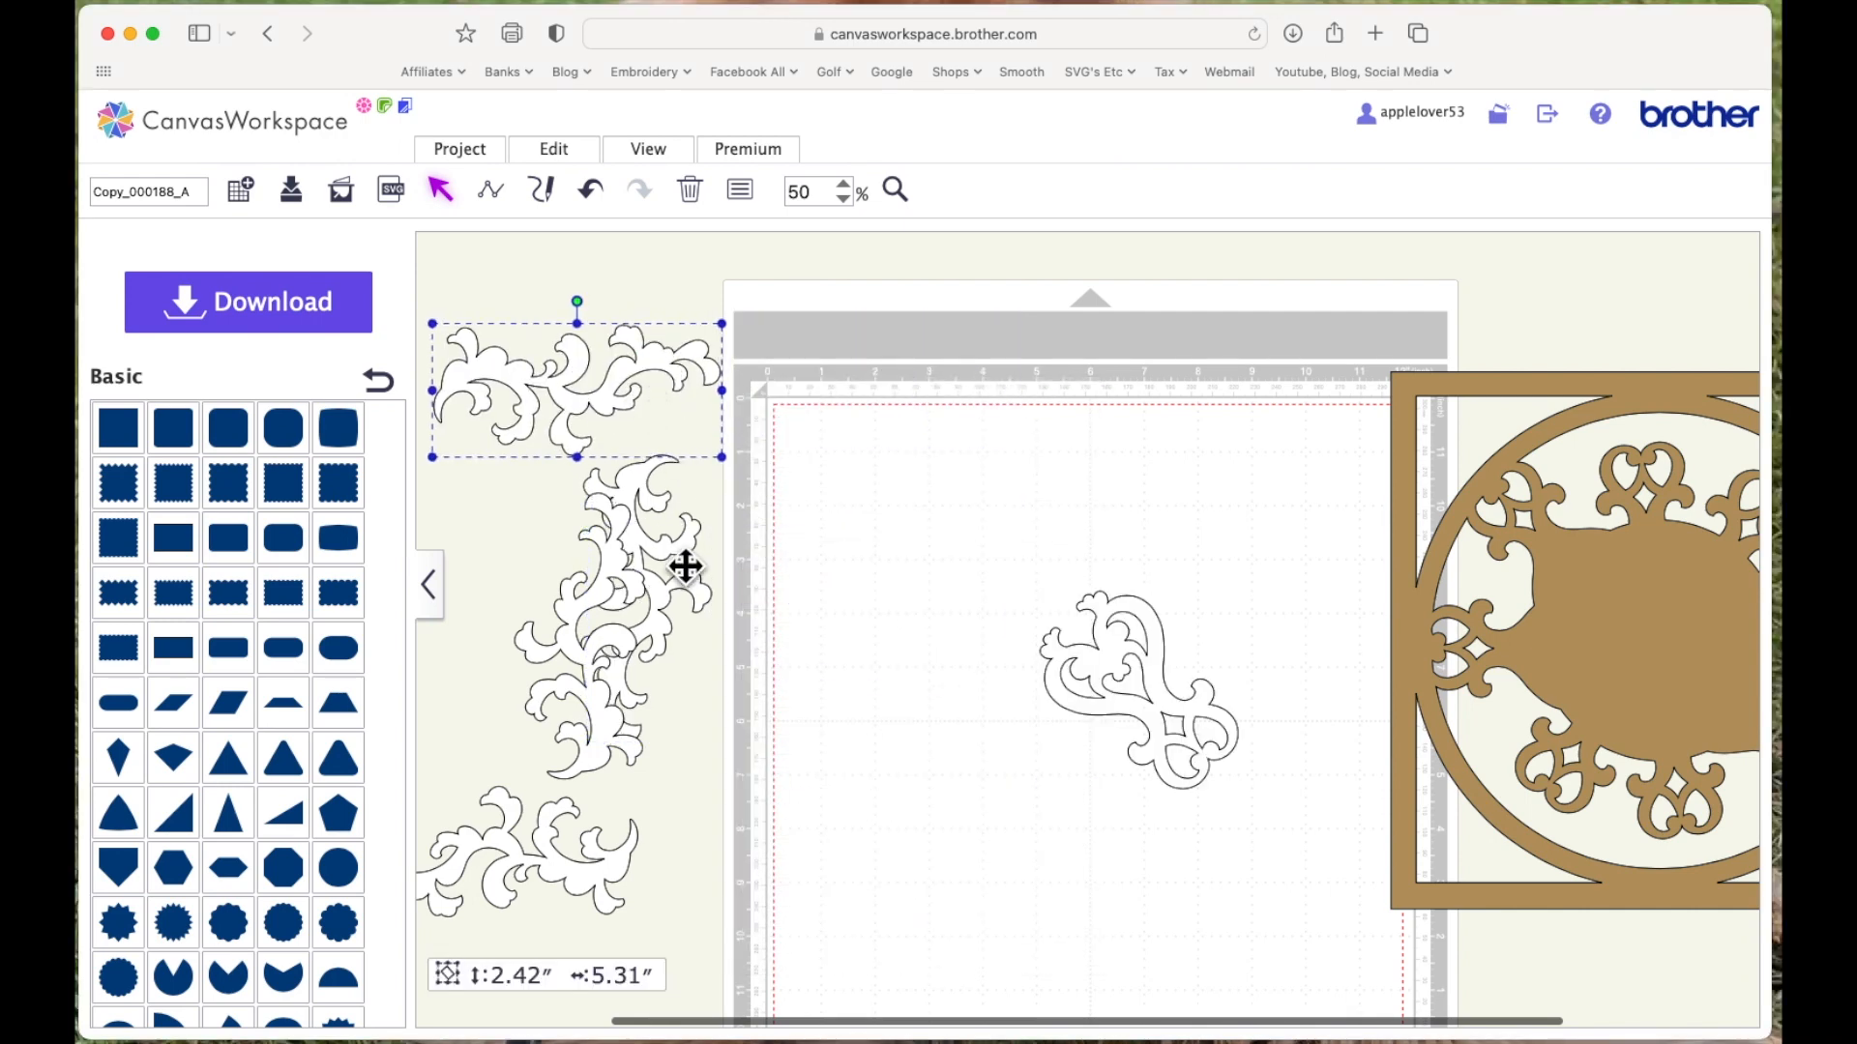
pyautogui.moveTo(569, 300); pyautogui.dragTo(531, 518)
# Rotate the heart motif 45 degrees upright and place a duplicate turned 180 degrees below it so their narrow ends overlap
pyautogui.click(1034, 600)
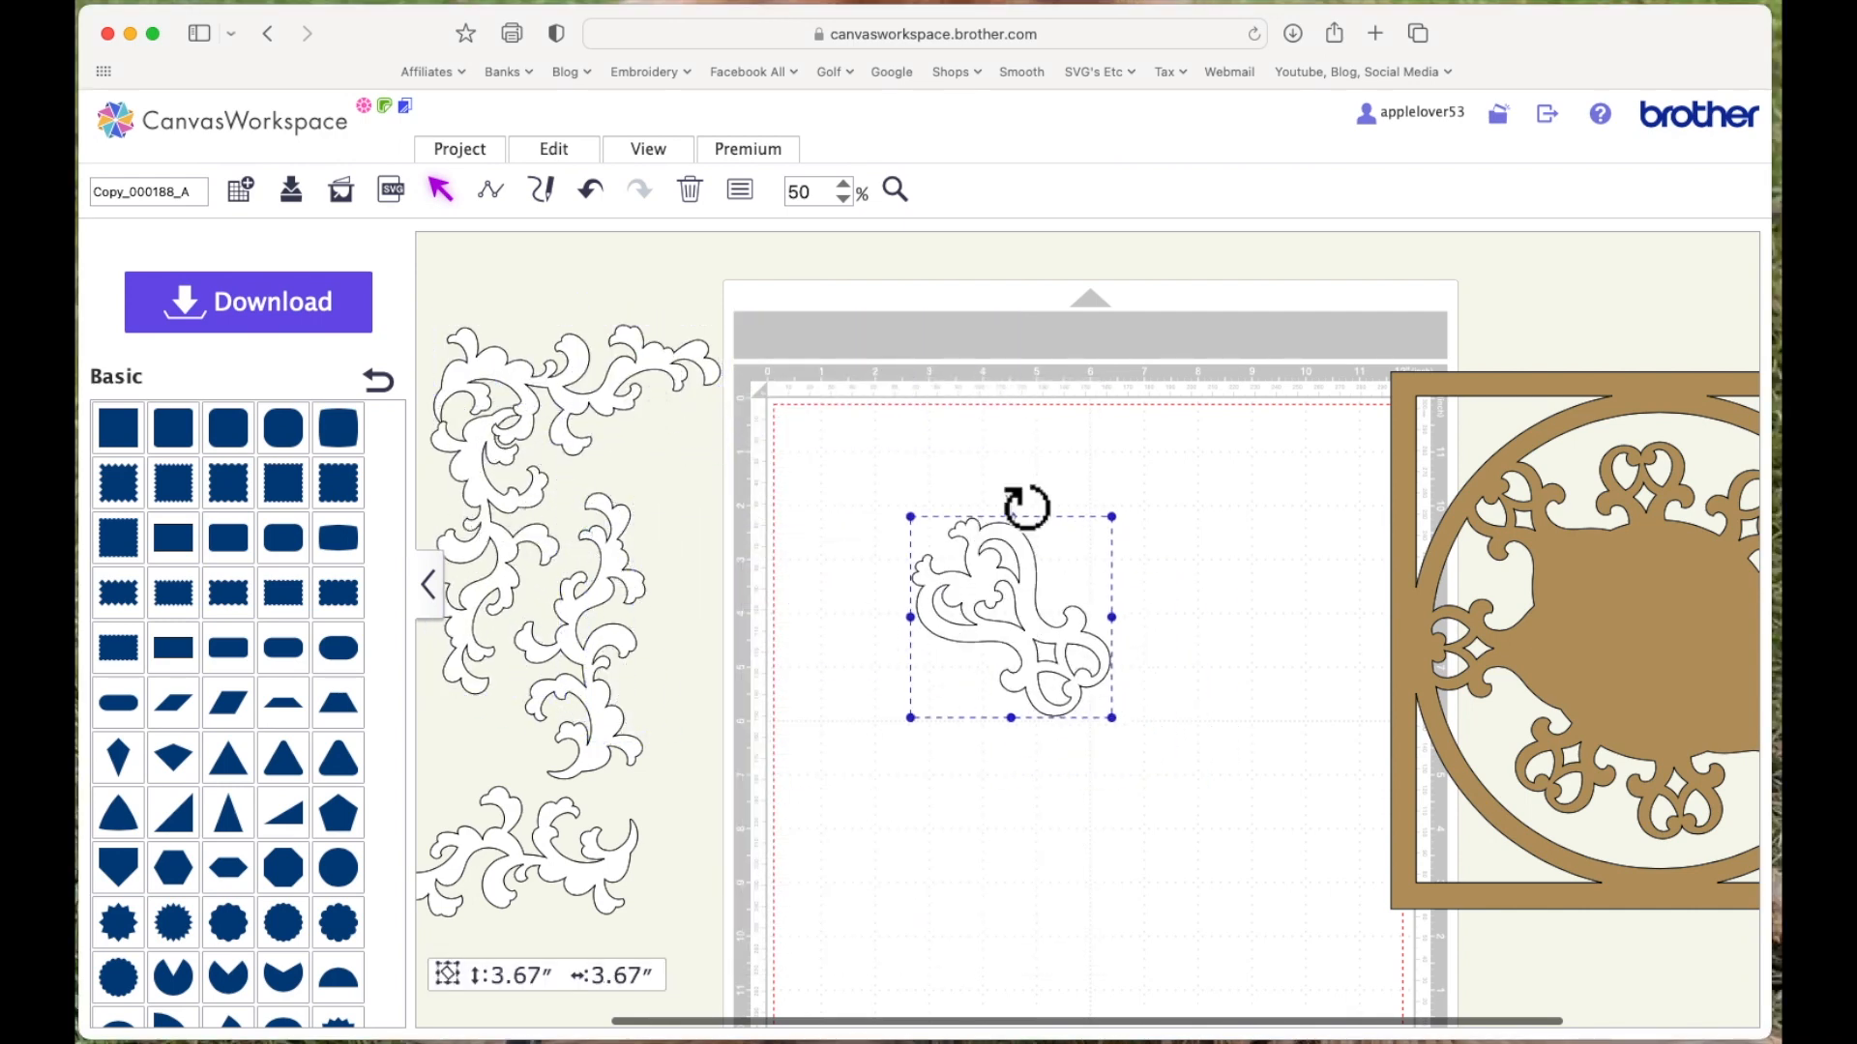
pyautogui.moveTo(1046, 505); pyautogui.dragTo(1090, 518)
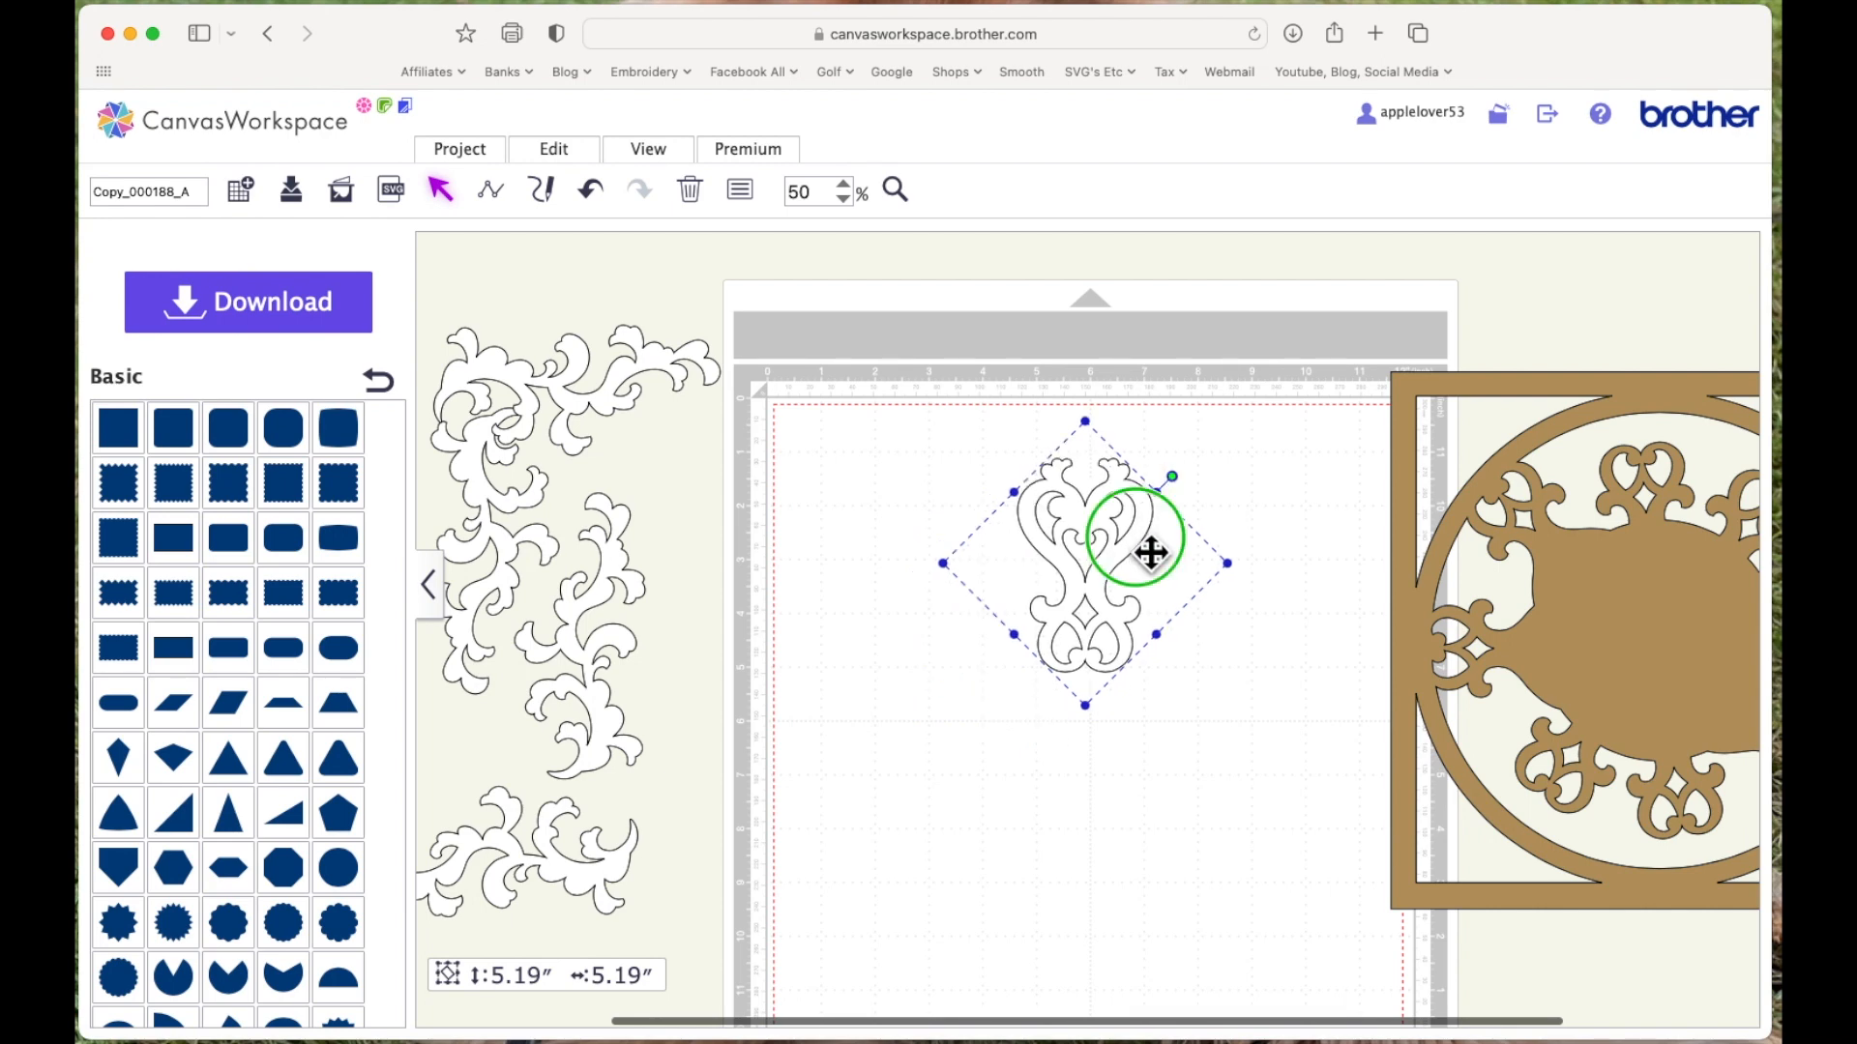
pyautogui.rightClick(1137, 609)
pyautogui.click(1223, 531)
pyautogui.moveTo(1180, 650); pyautogui.dragTo(1159, 838)
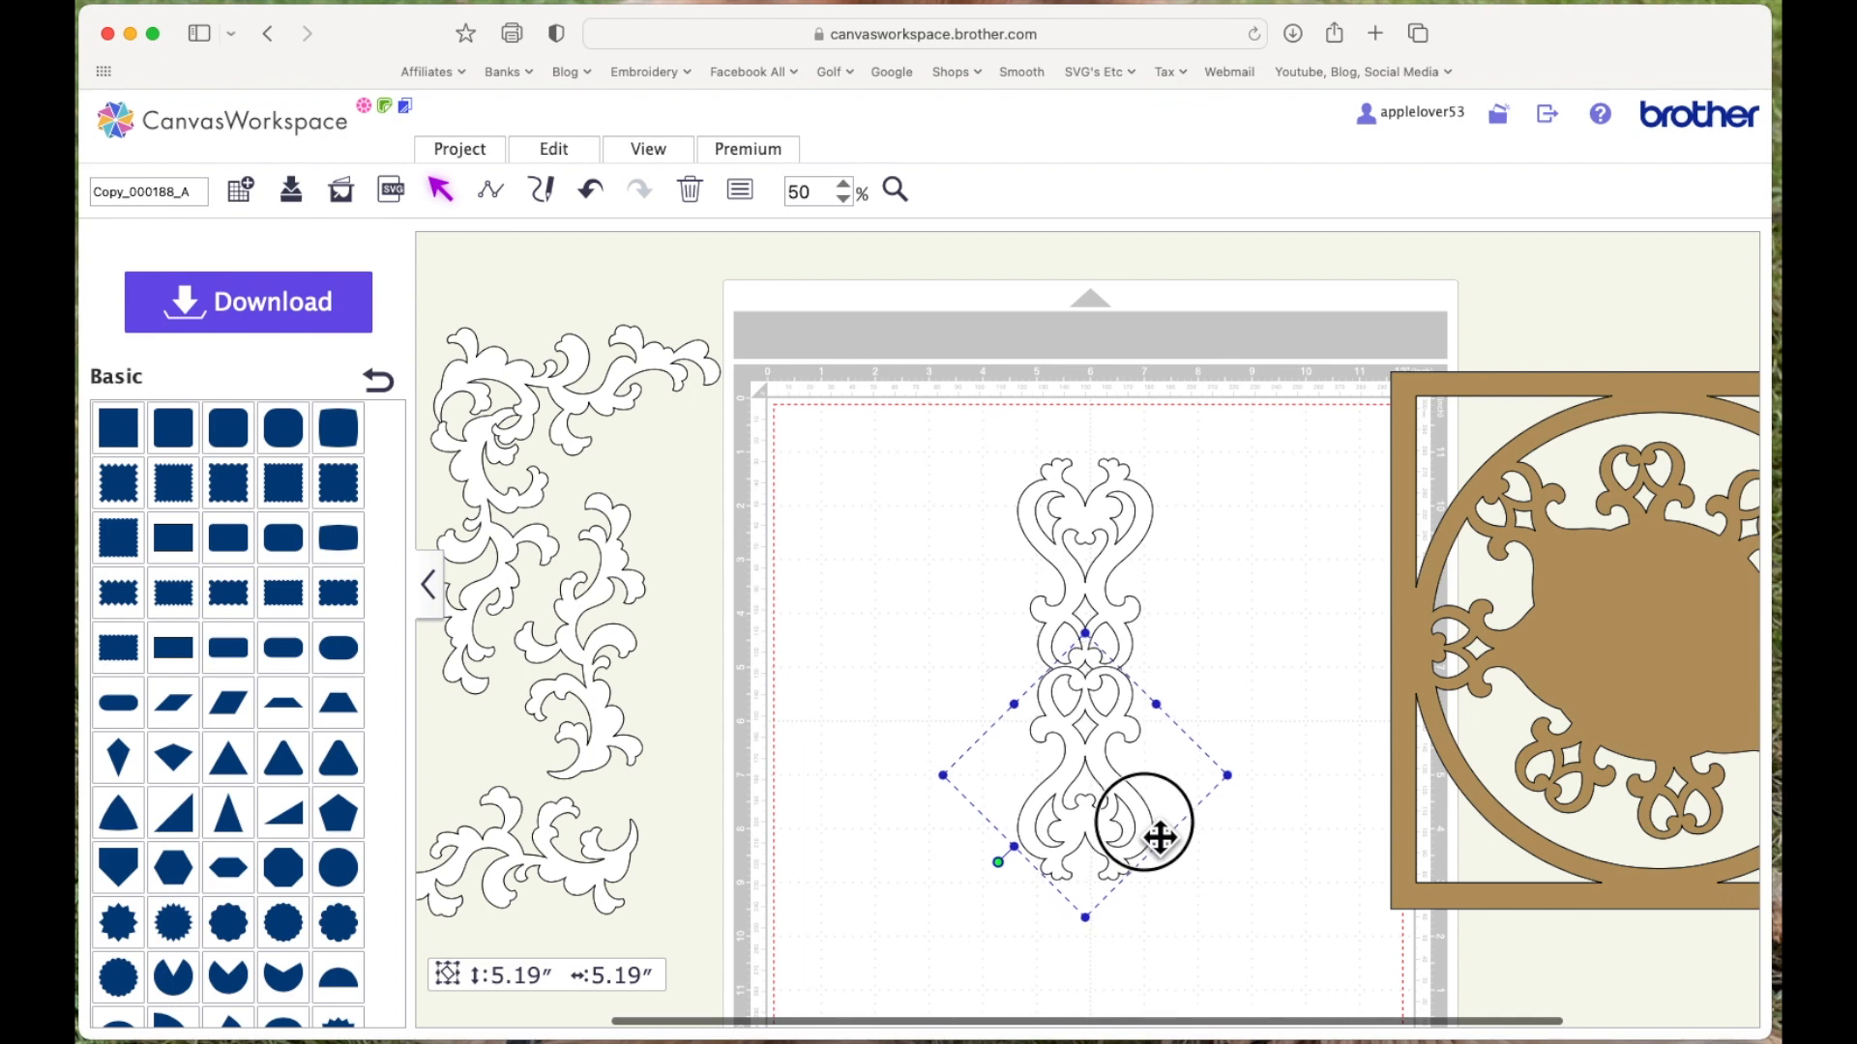
# Select both heart motifs, align their centers horizontally and group them
pyautogui.moveTo(943, 454); pyautogui.dragTo(1223, 924)
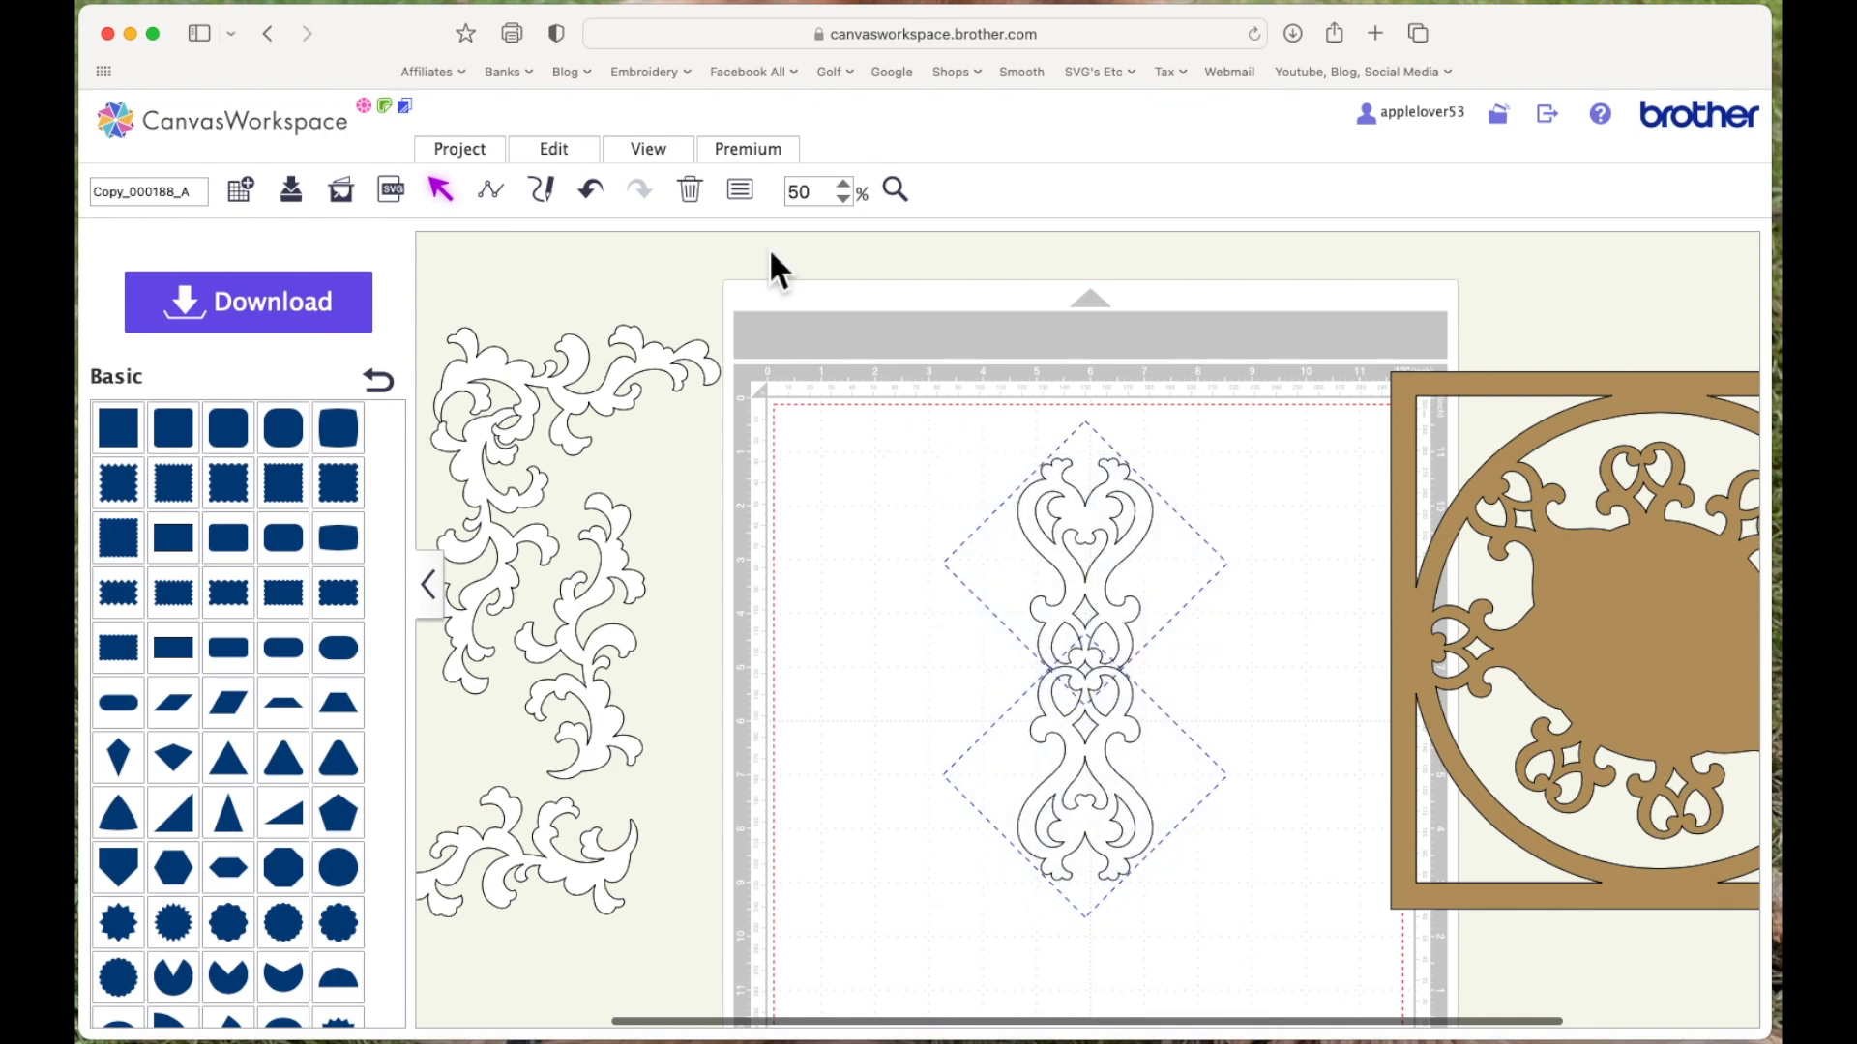
pyautogui.click(580, 159)
pyautogui.click(646, 407)
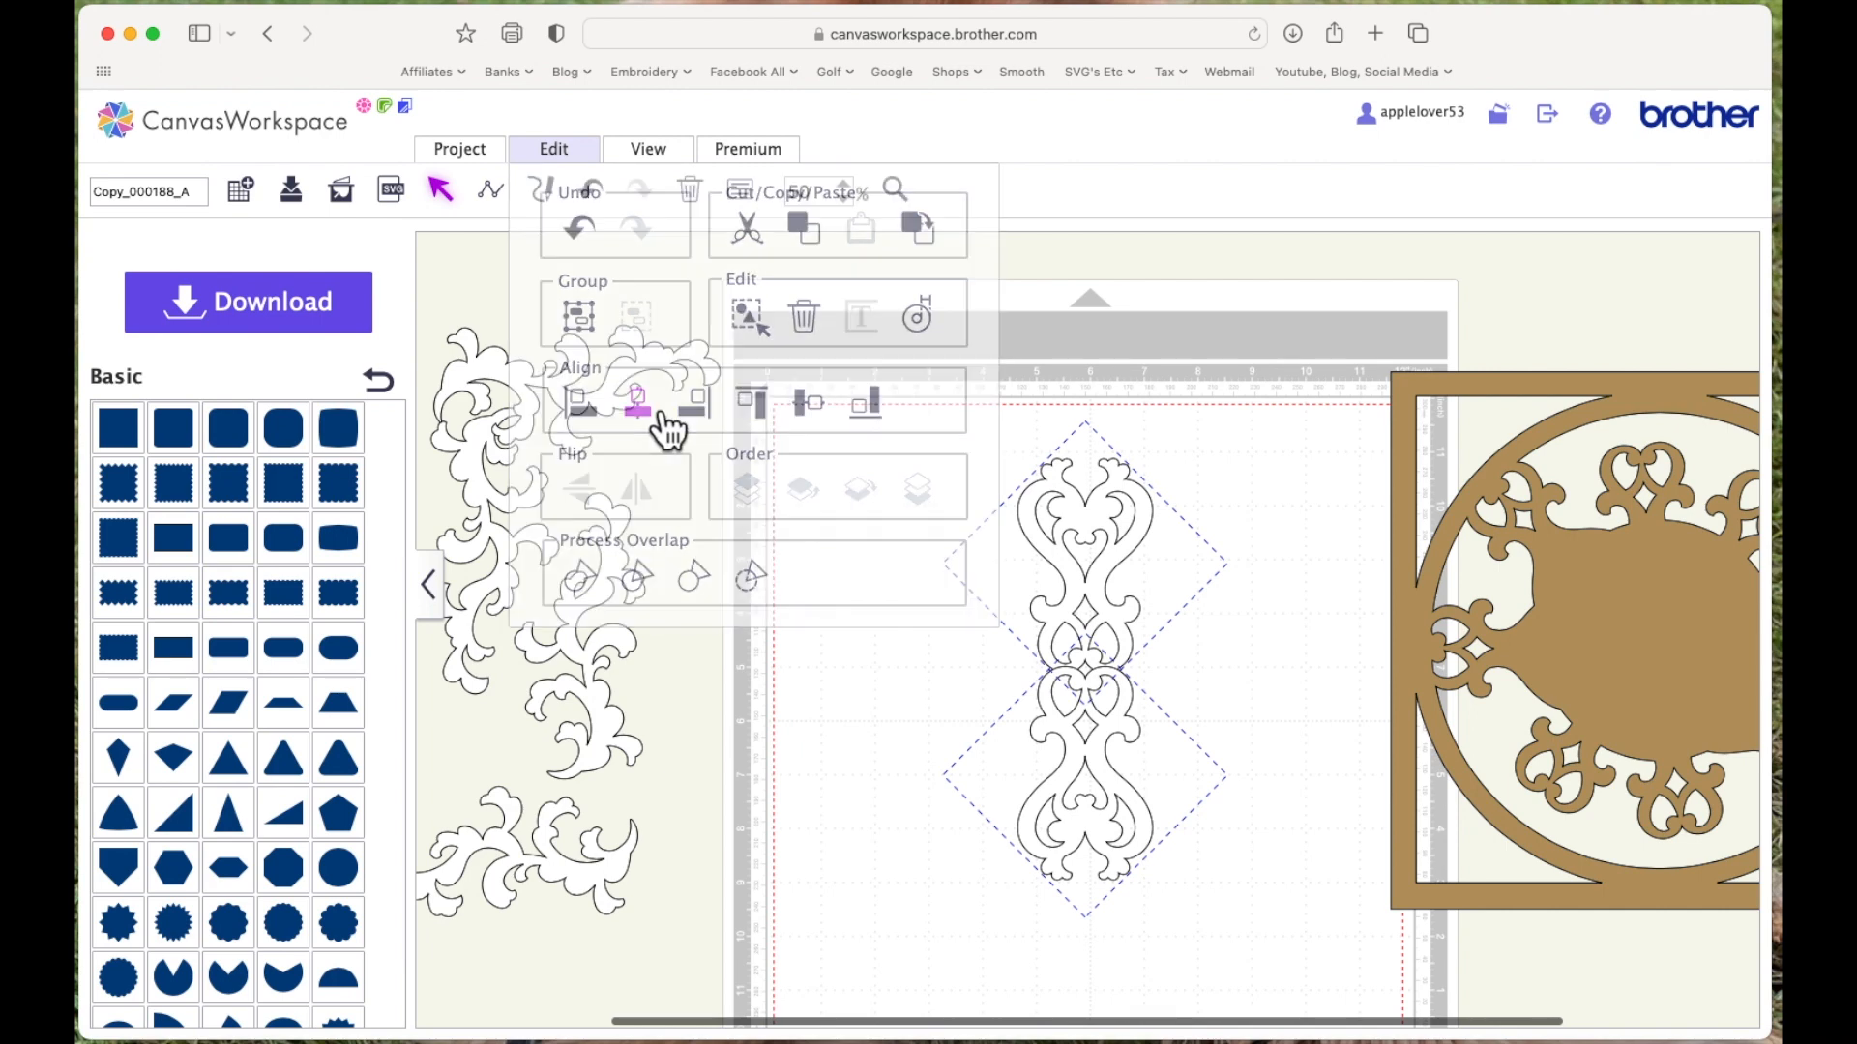
pyautogui.rightClick(1110, 522)
pyautogui.click(1173, 613)
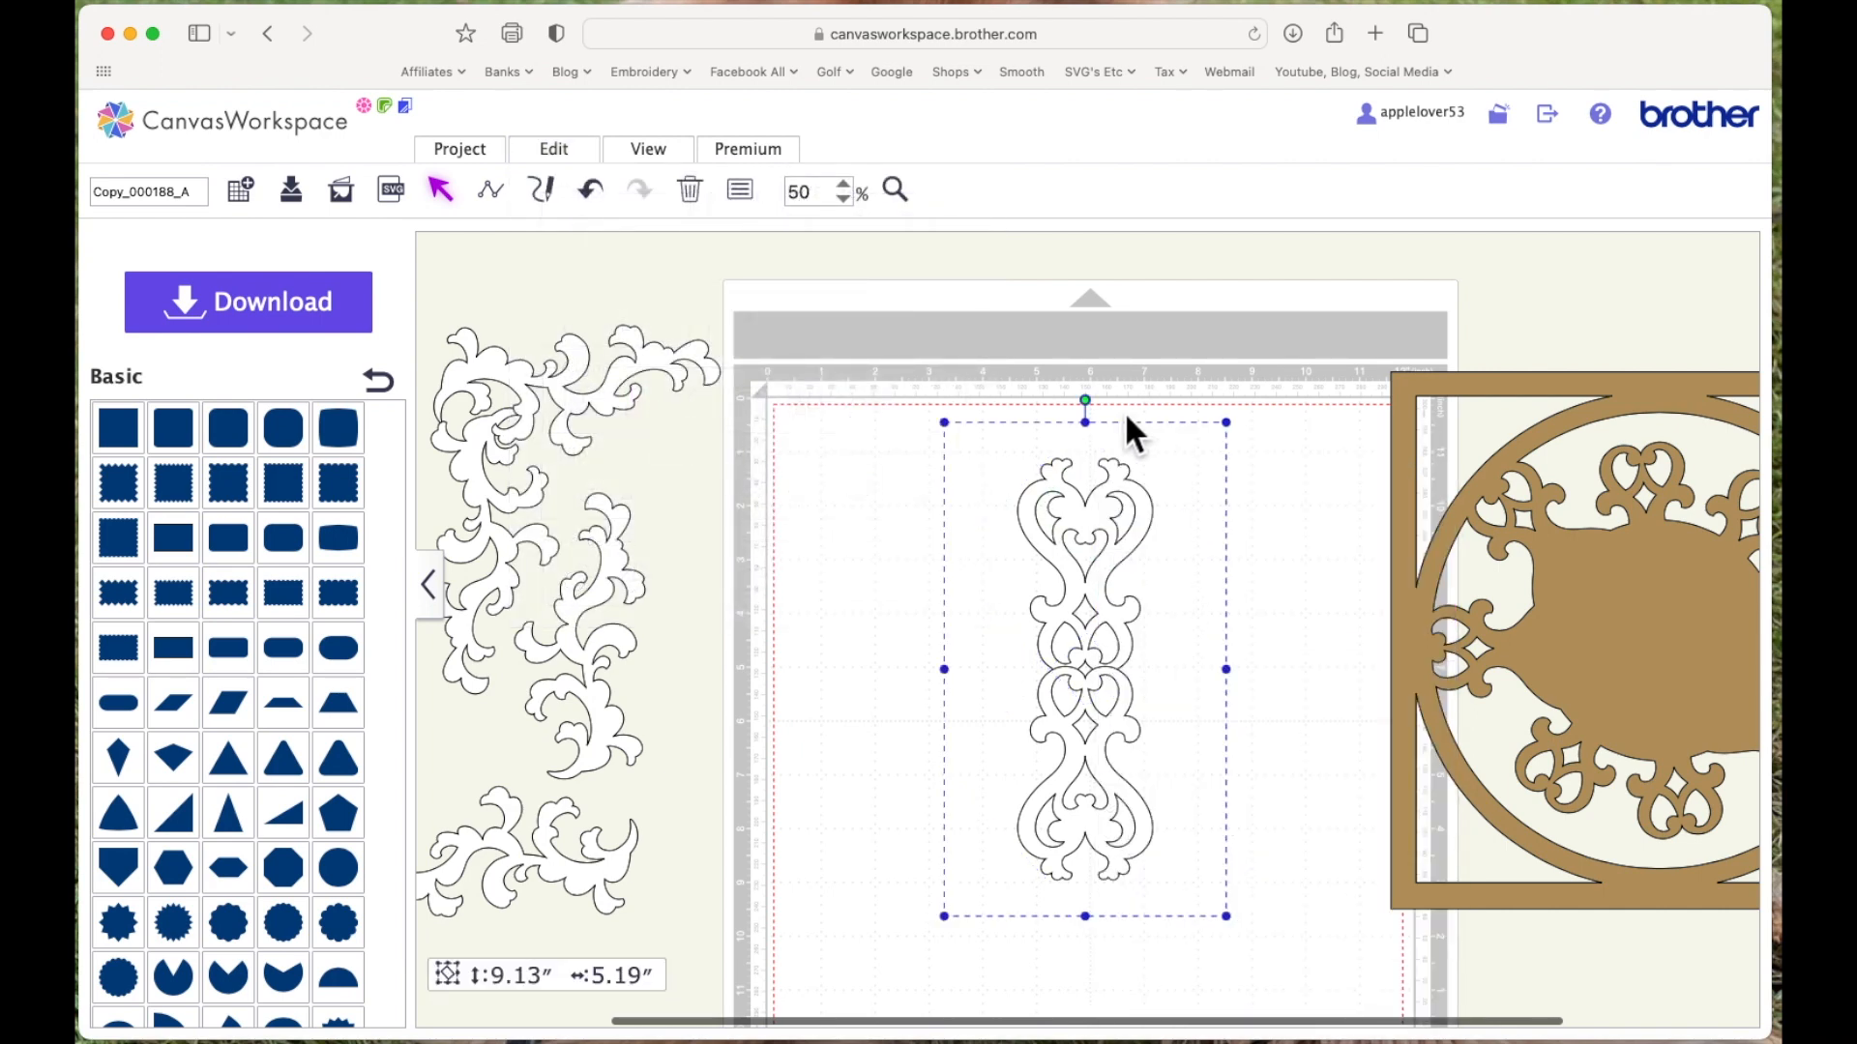
# Build an eight-armed snowflake from duplicates of the grouped motif pair, rotated about its center at 45-degree intervals
pyautogui.moveTo(1103, 415); pyautogui.dragTo(1280, 671)
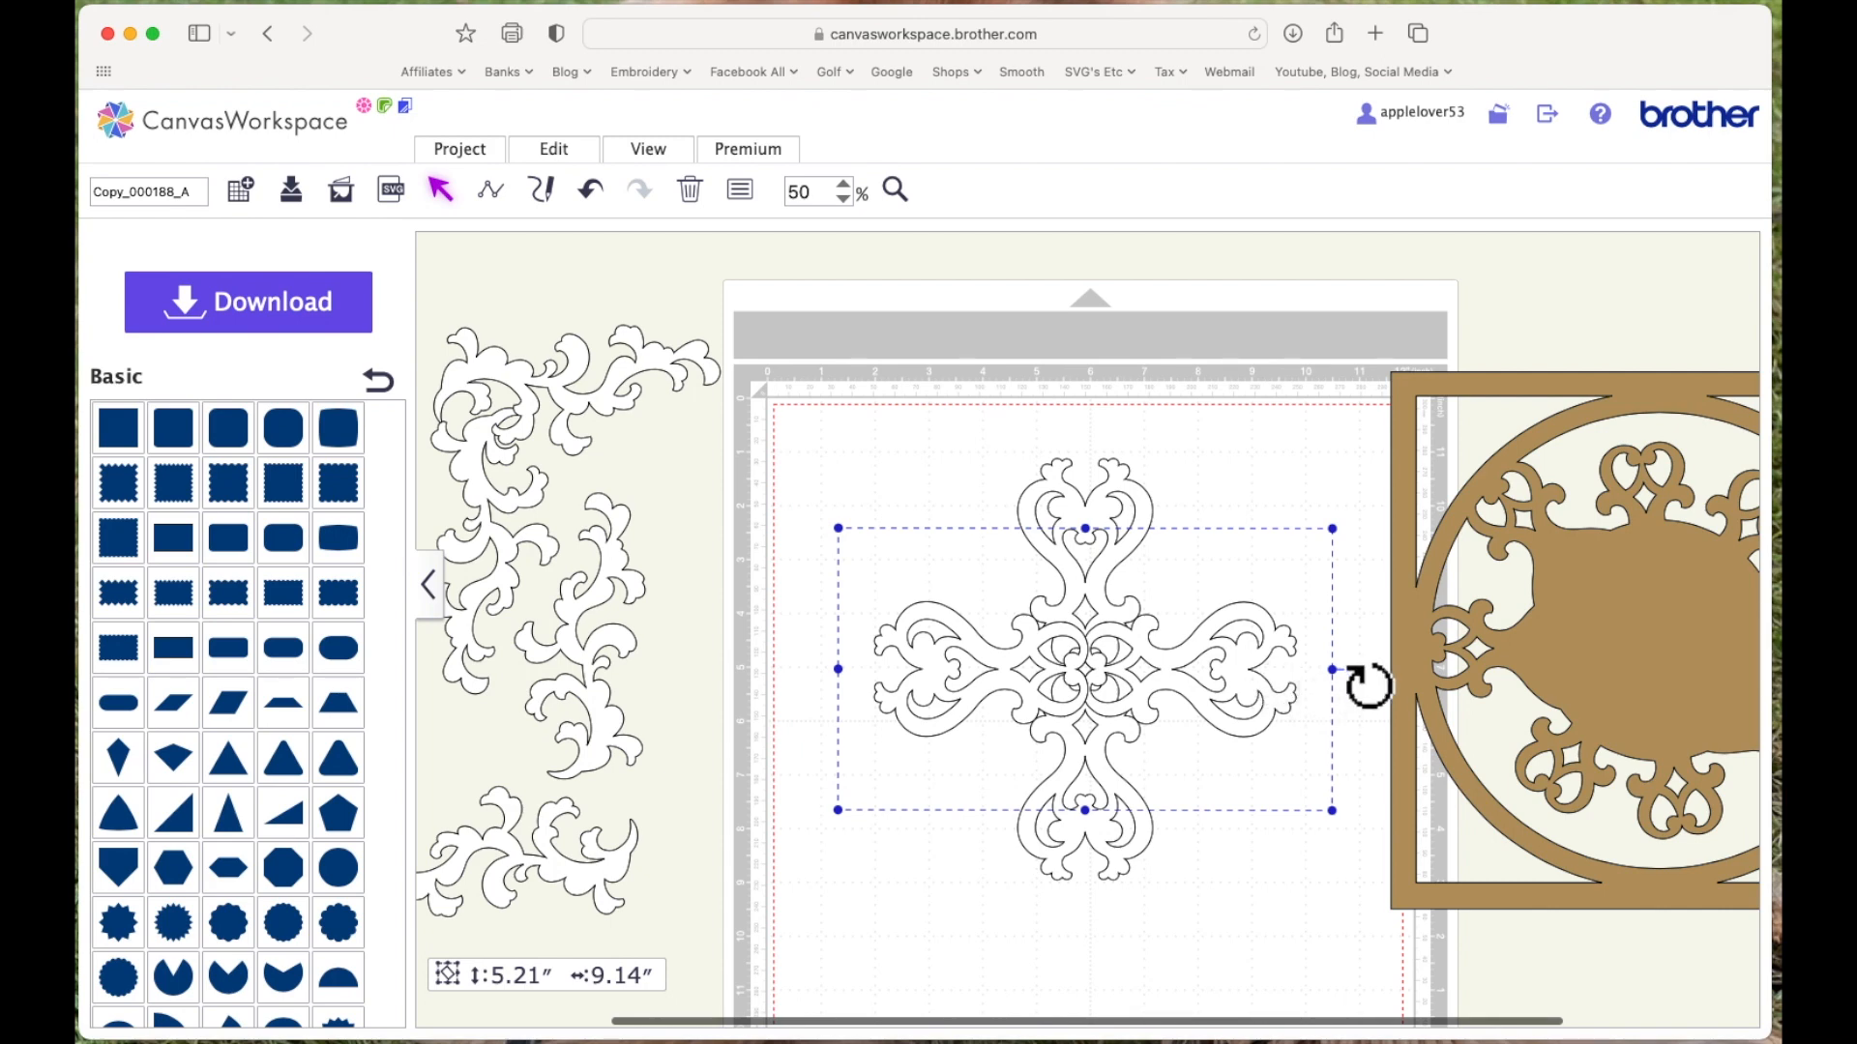
pyautogui.moveTo(1367, 684); pyautogui.dragTo(918, 868)
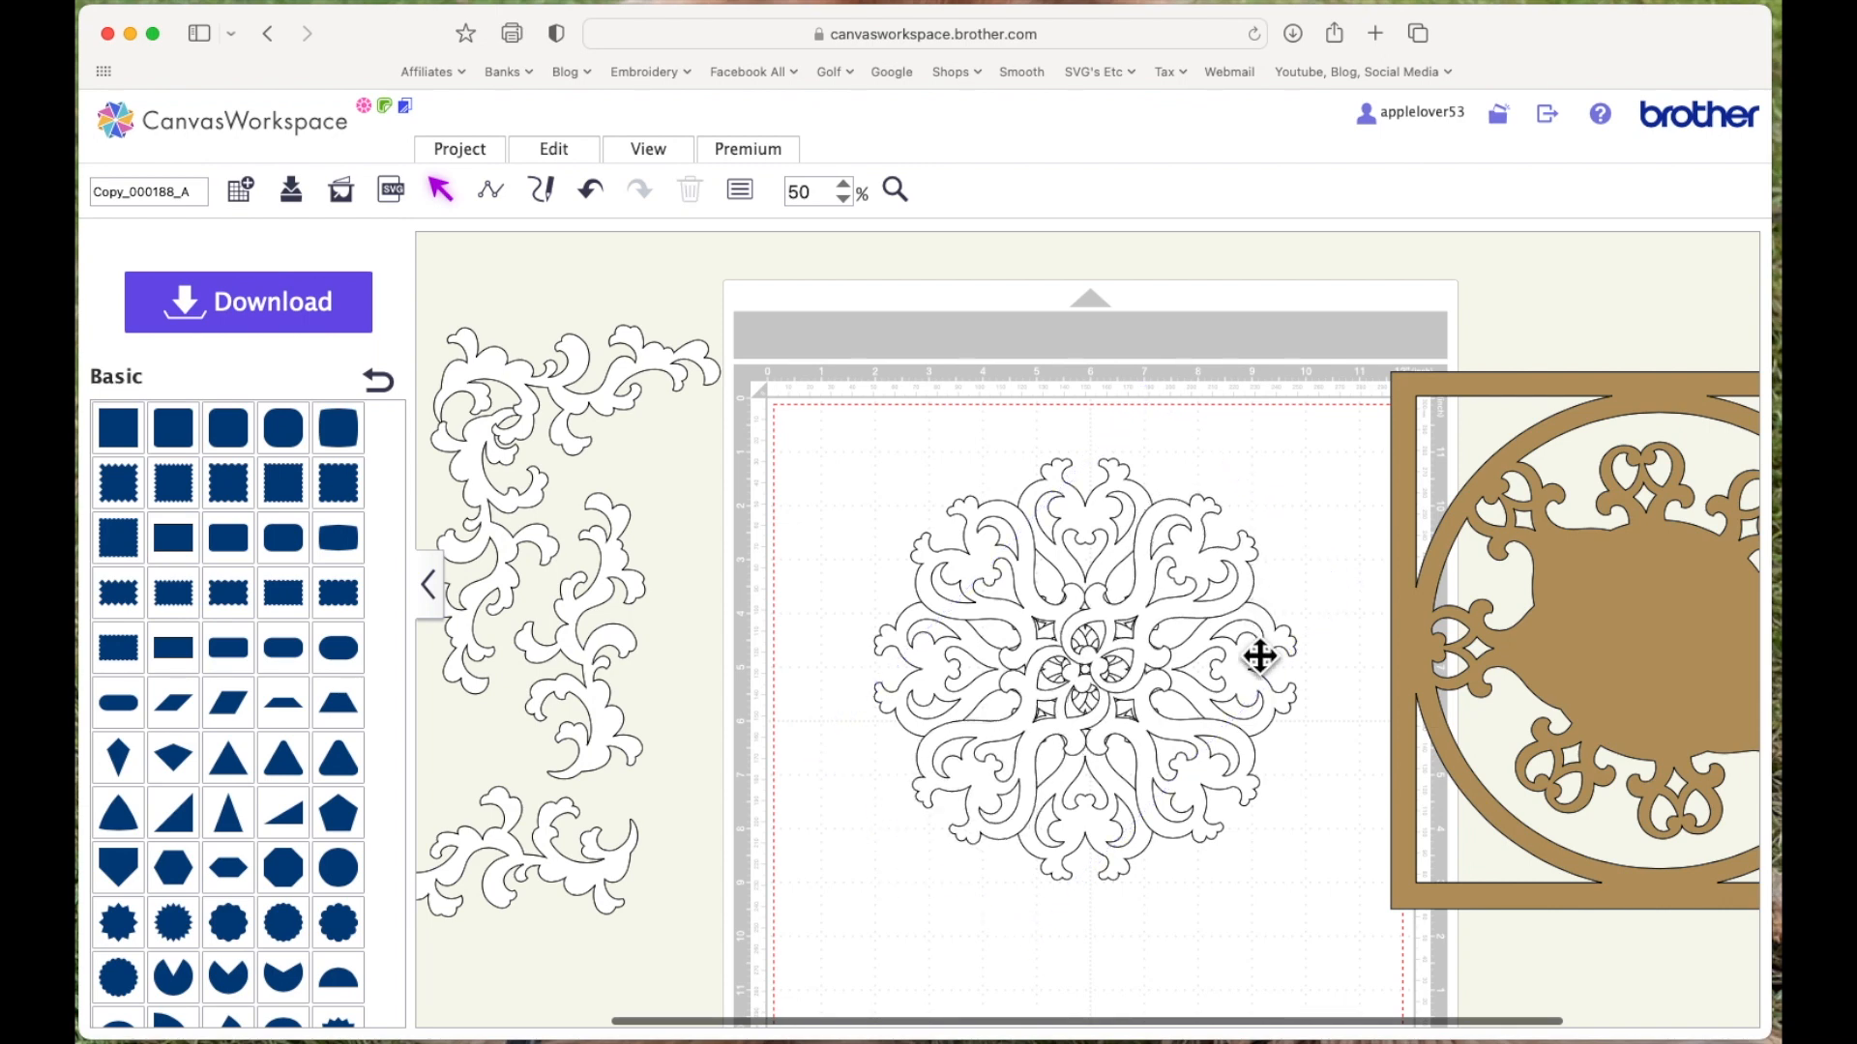
# Select all the motif pairs of the new snowflake and try to weld them into one shape
pyautogui.moveTo(848, 413); pyautogui.dragTo(1350, 967)
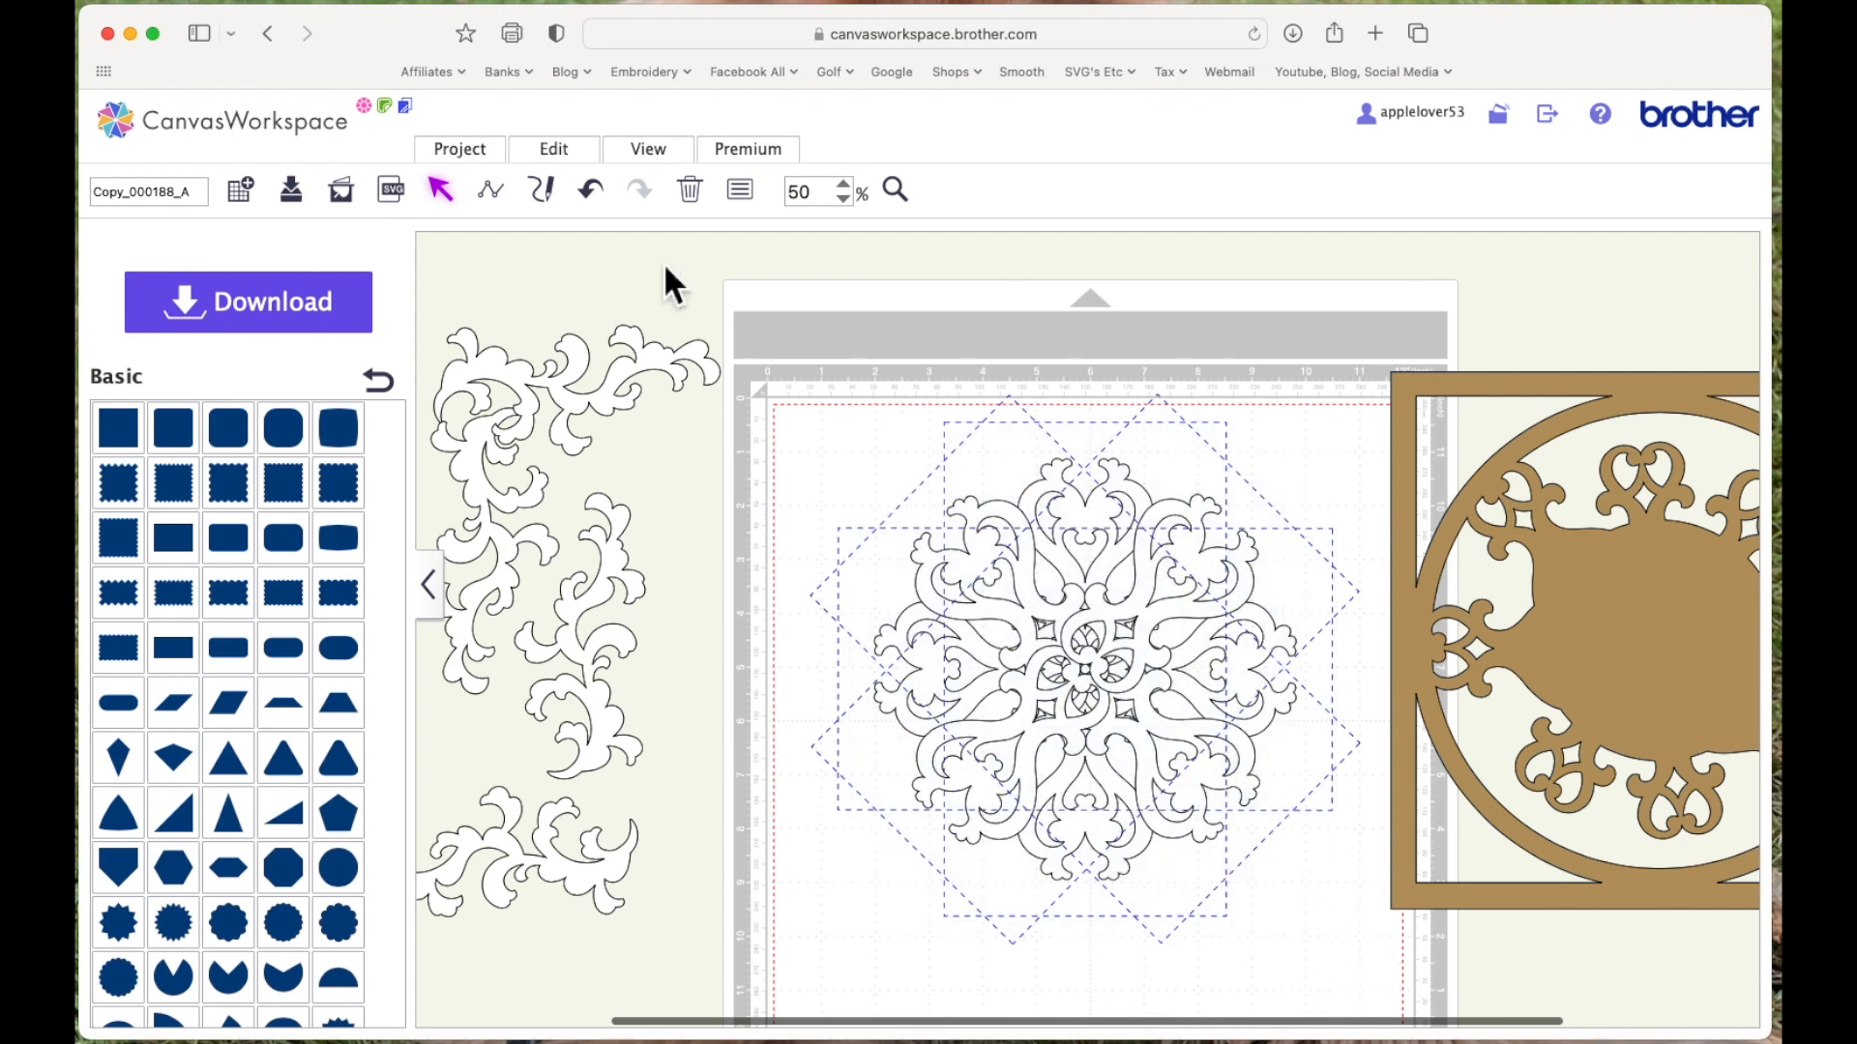
pyautogui.click(564, 150)
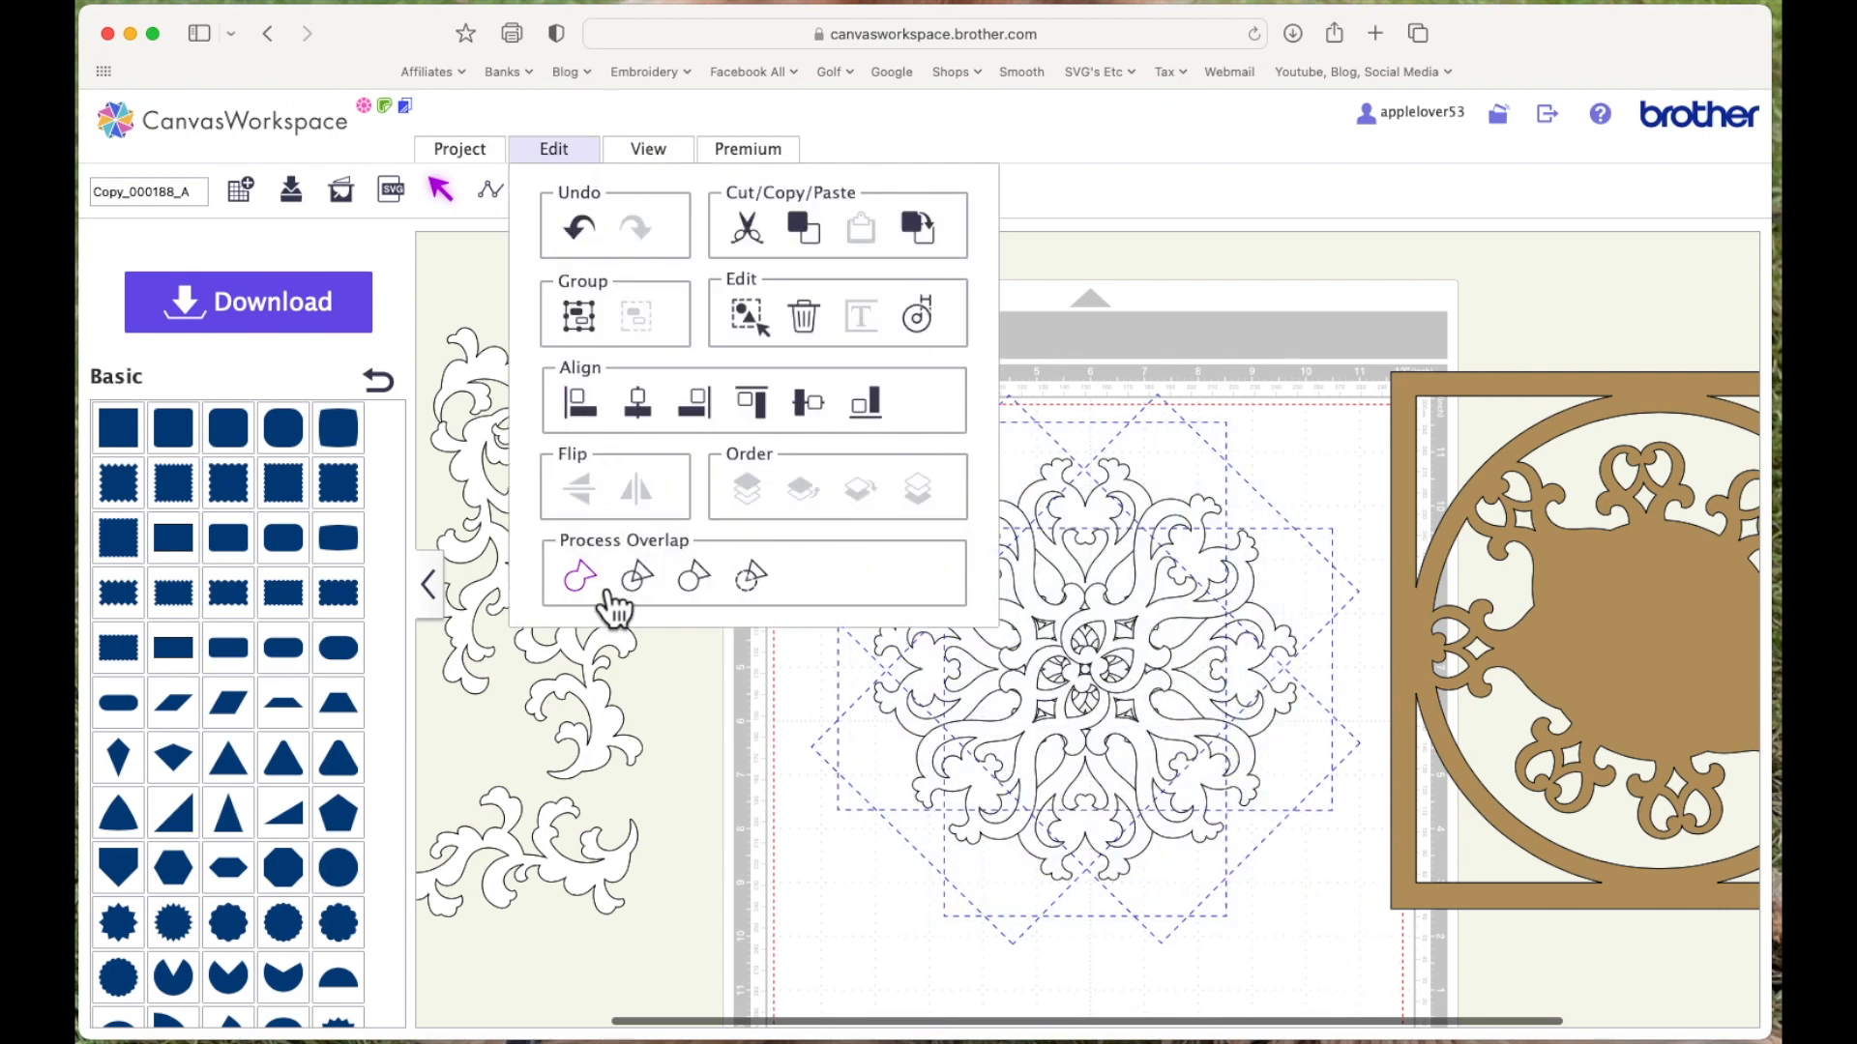
pyautogui.click(594, 580)
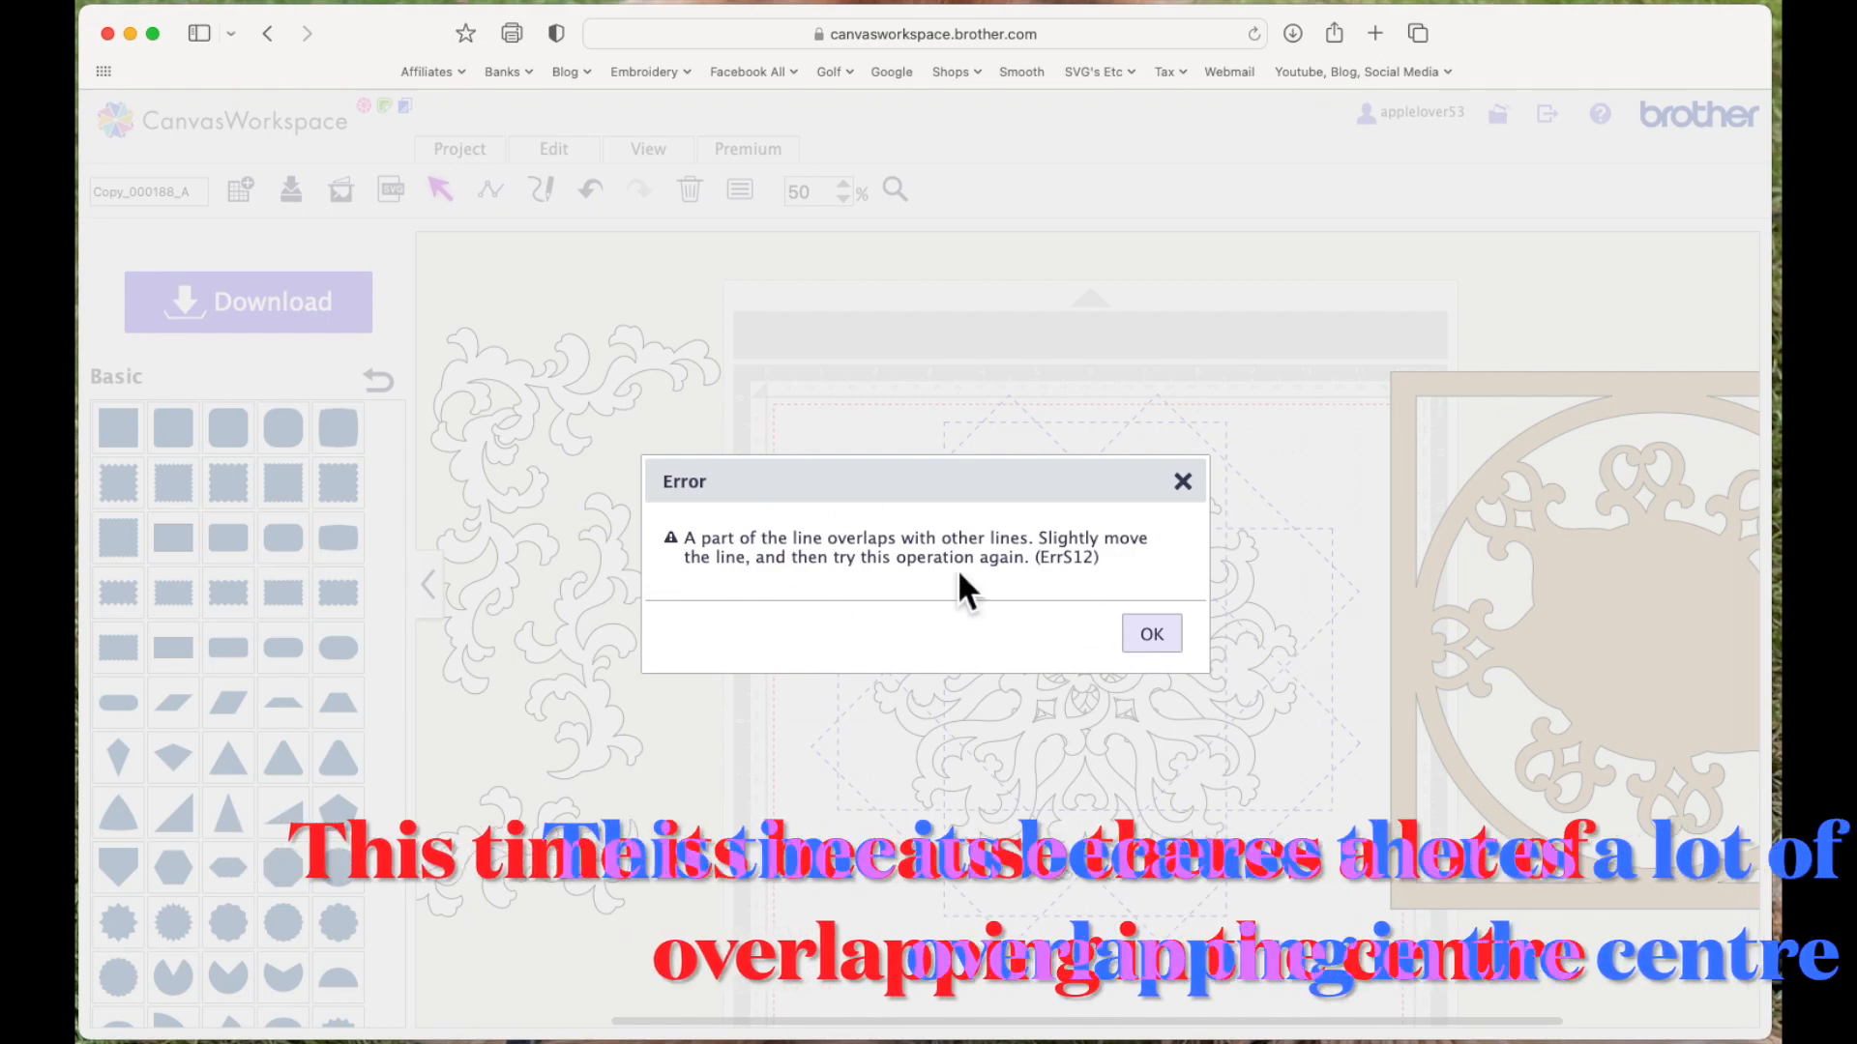
# Move the brown framed design farther from the mat and group all the motif pairs of the new snowflake
pyautogui.click(1152, 635)
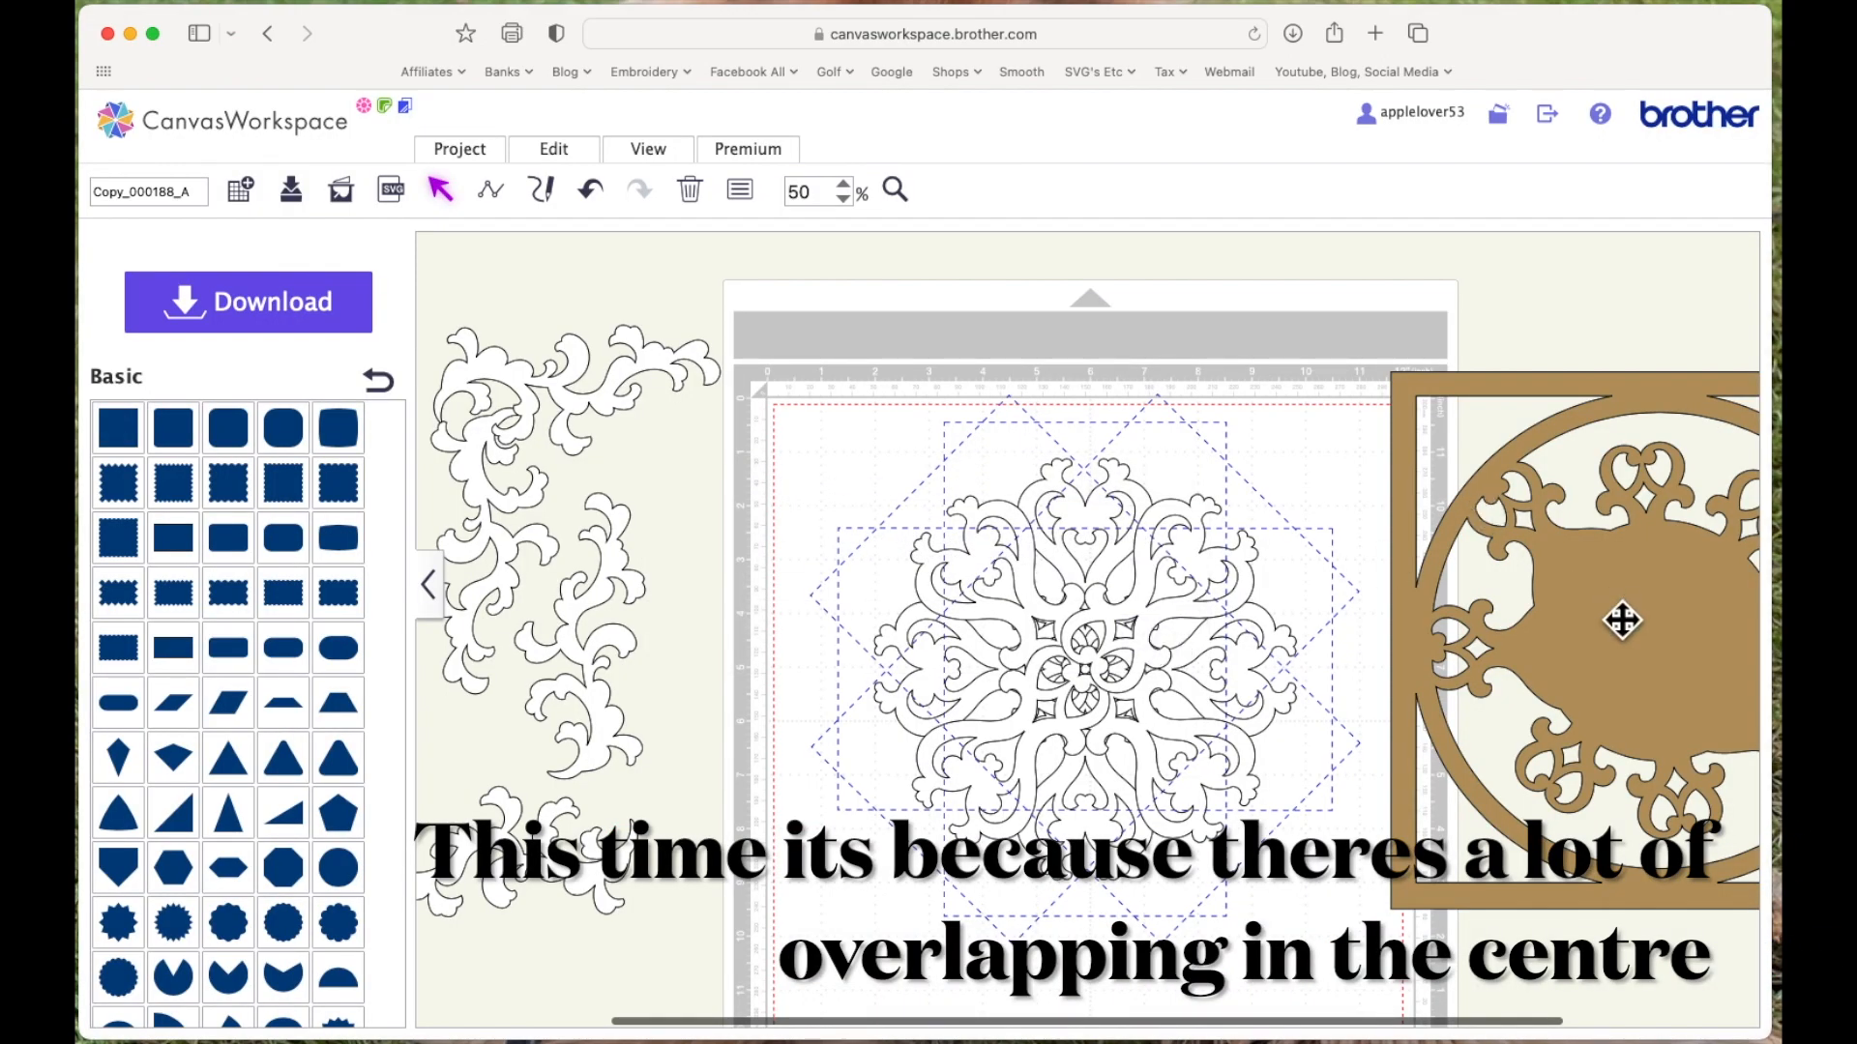
pyautogui.click(1621, 618)
pyautogui.moveTo(822, 416); pyautogui.dragTo(1364, 987)
pyautogui.rightClick(1156, 516)
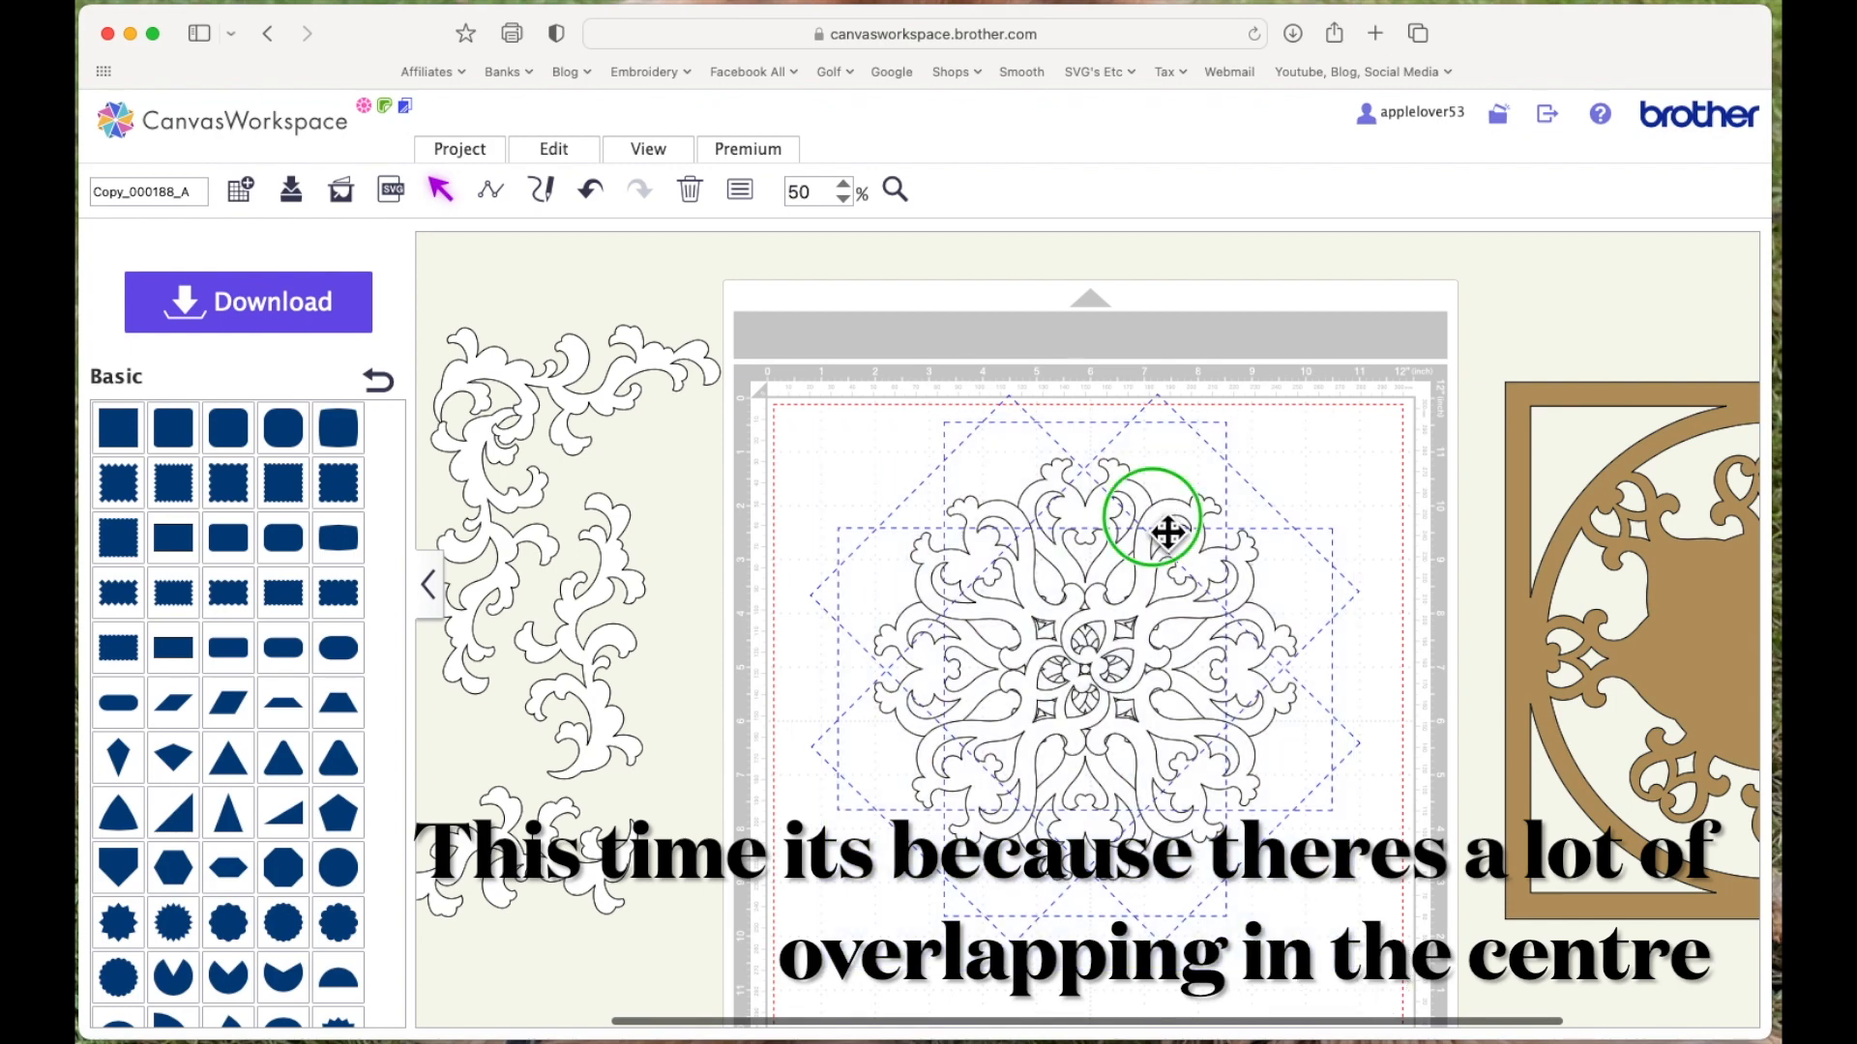
pyautogui.click(1222, 621)
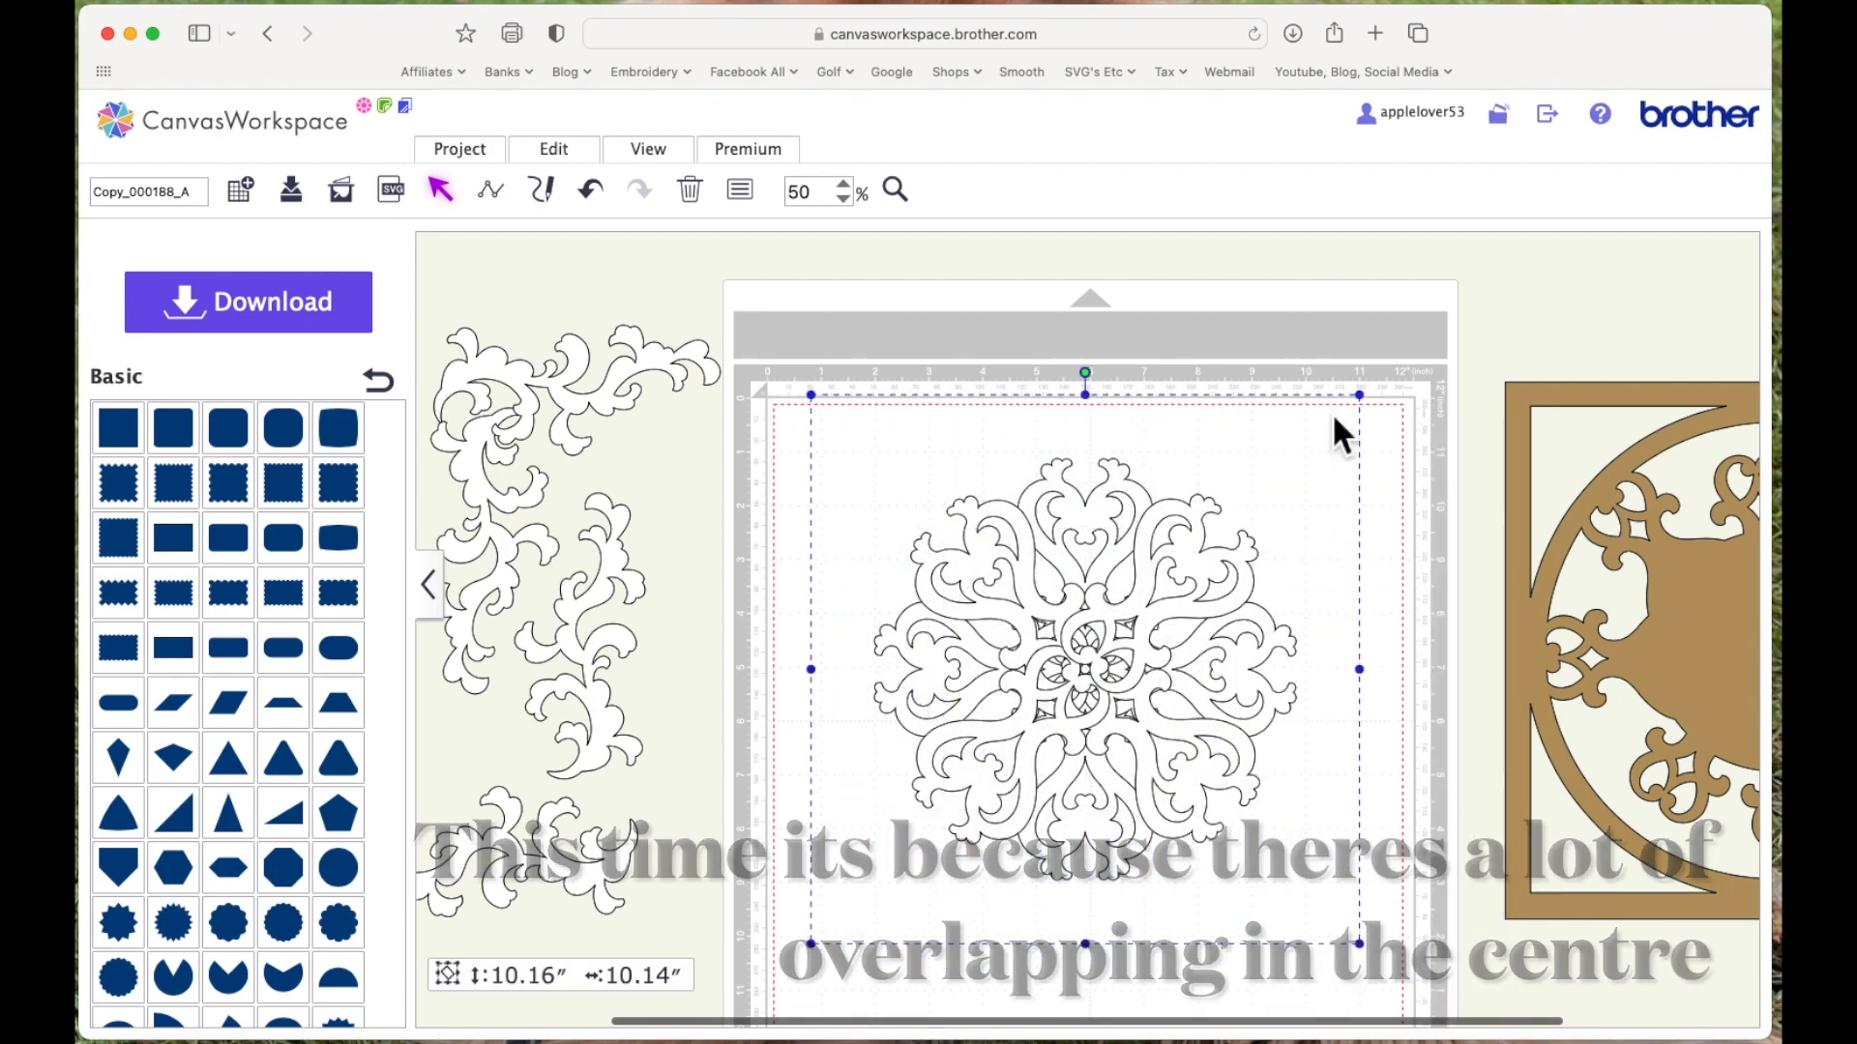
# Enlarge the grouped snowflake to about 11.68 inches over the mat and try to weld it into one shape
pyautogui.moveTo(1380, 404); pyautogui.dragTo(1567, 269)
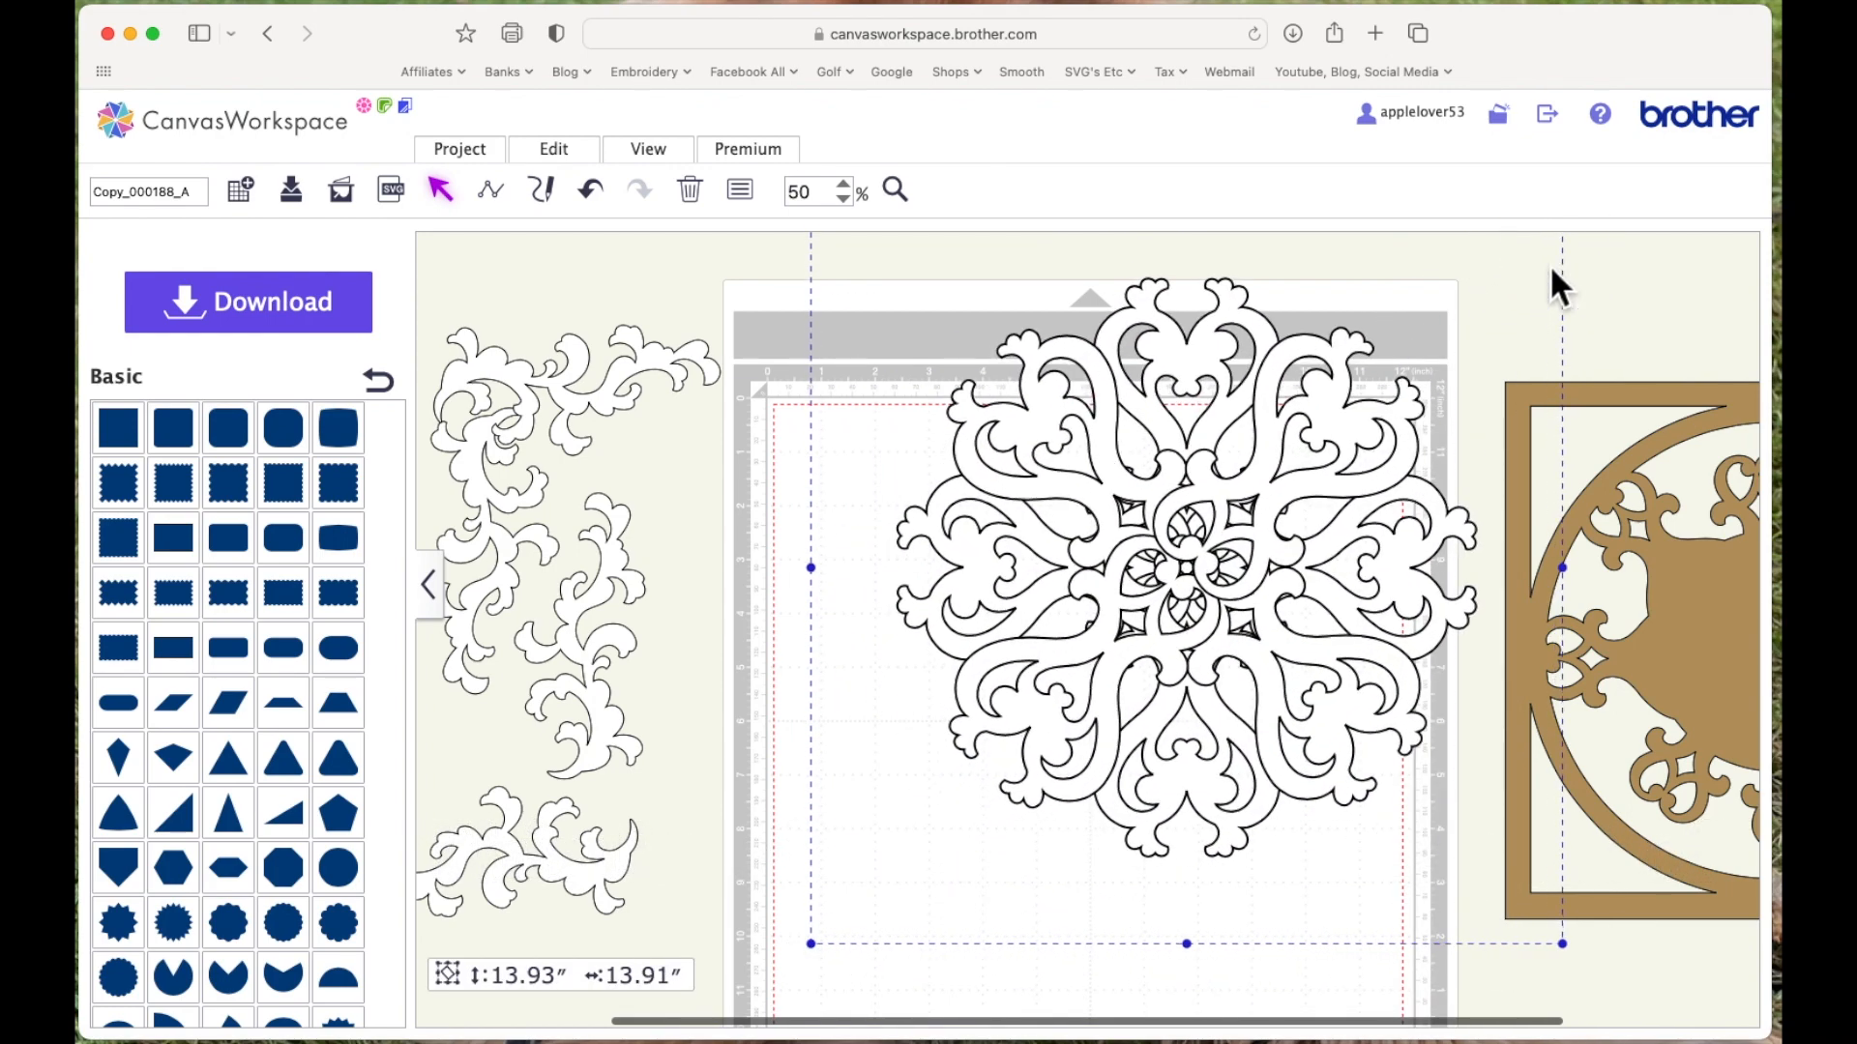
pyautogui.moveTo(1204, 569); pyautogui.dragTo(1163, 596)
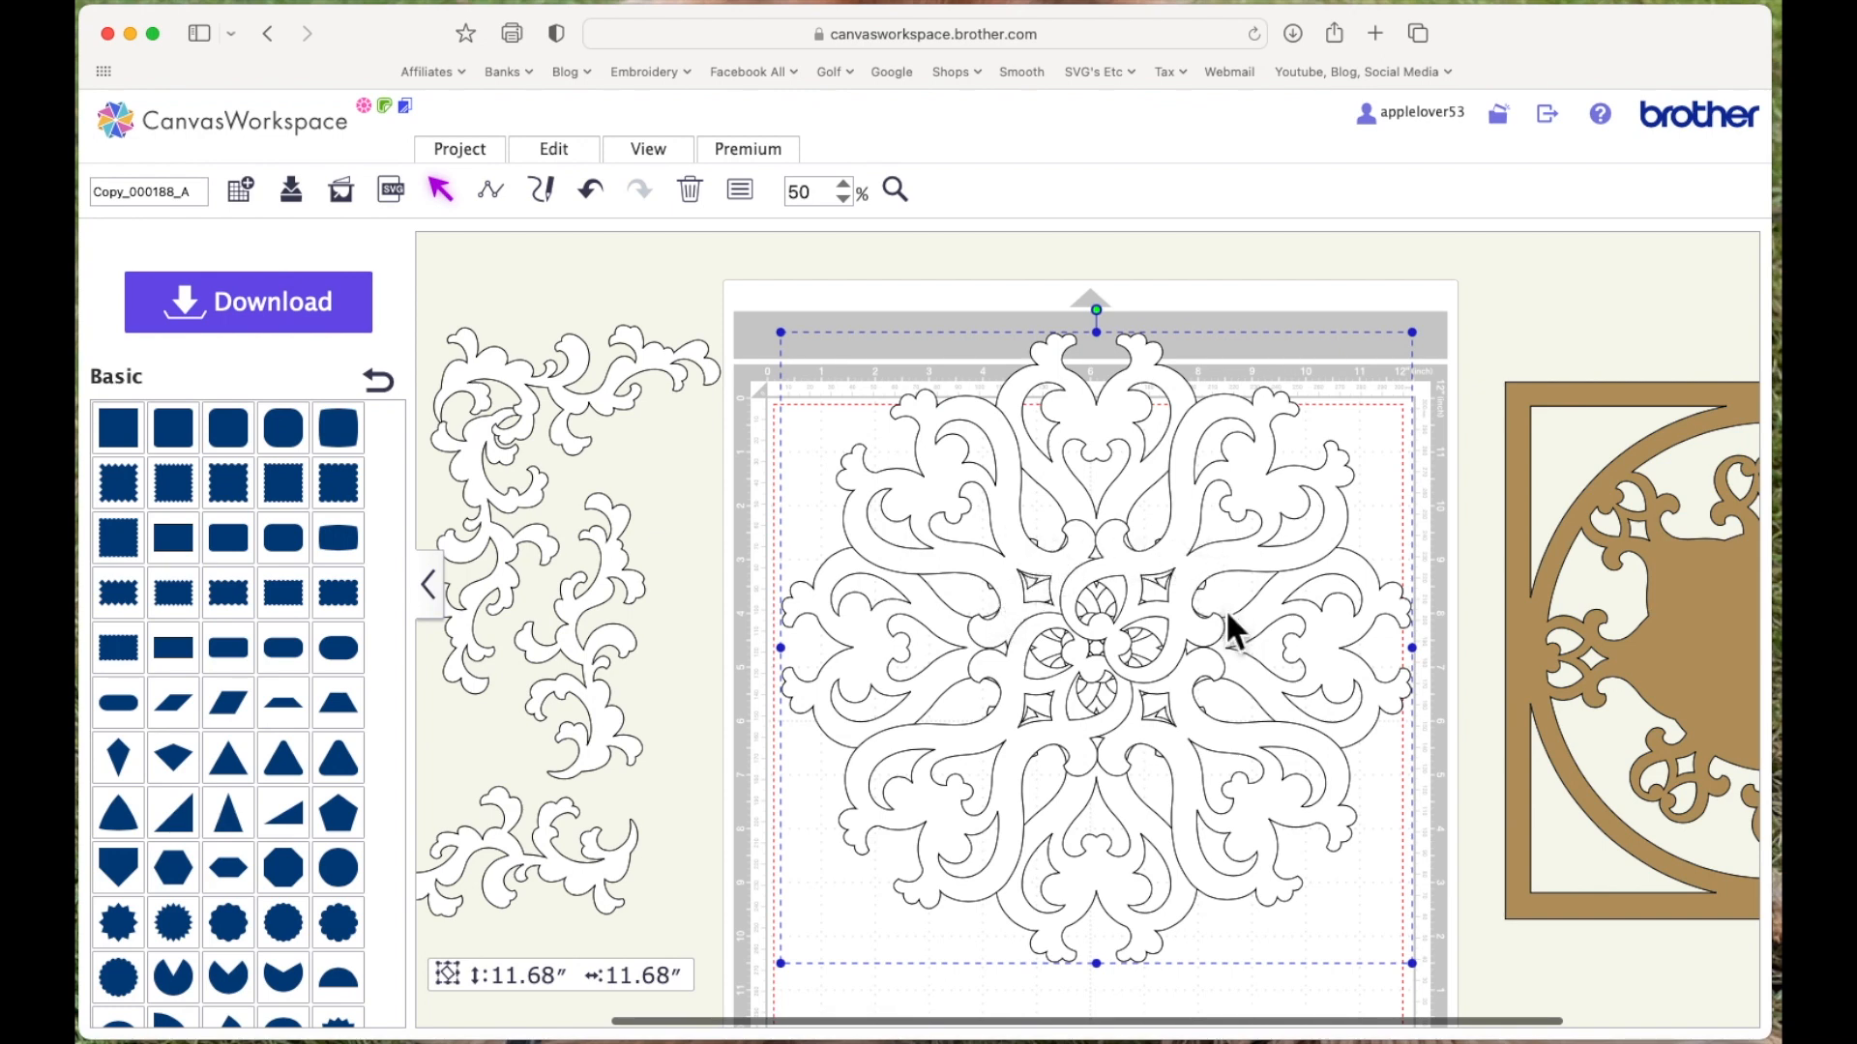
pyautogui.click(557, 153)
pyautogui.click(591, 582)
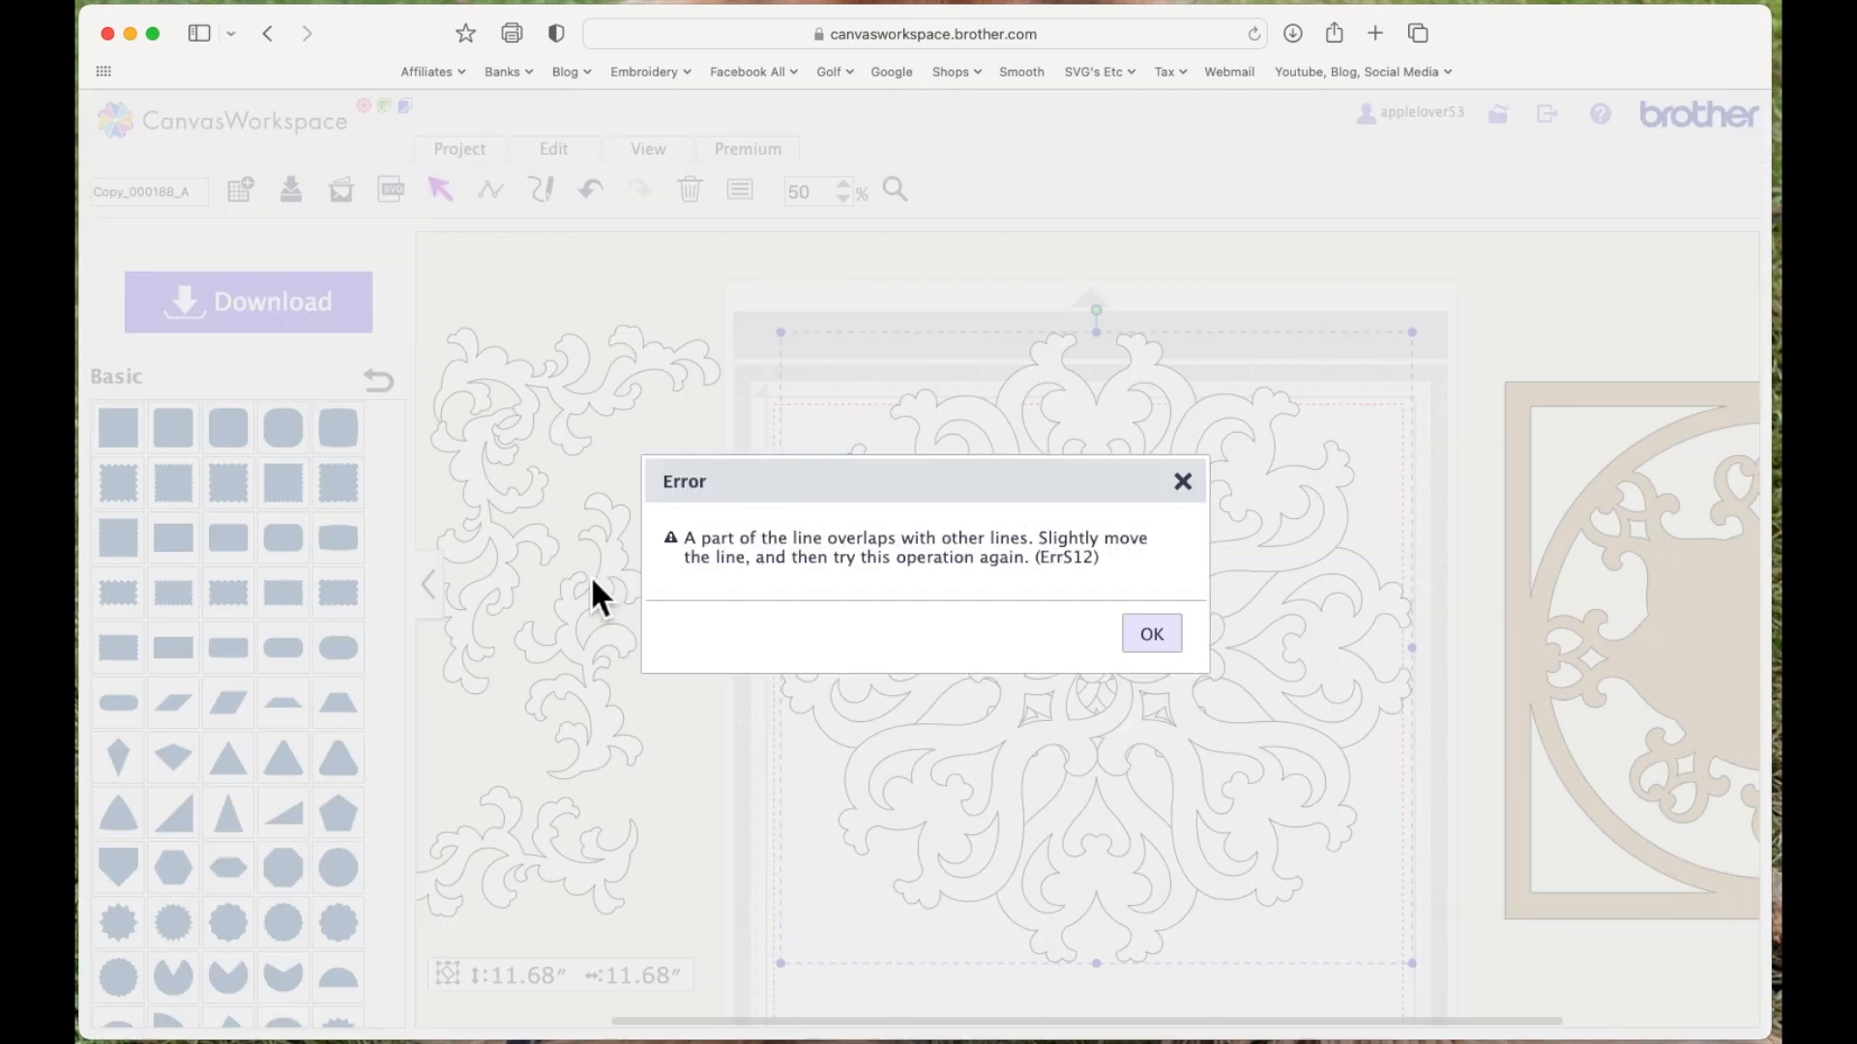
pyautogui.click(1332, 486)
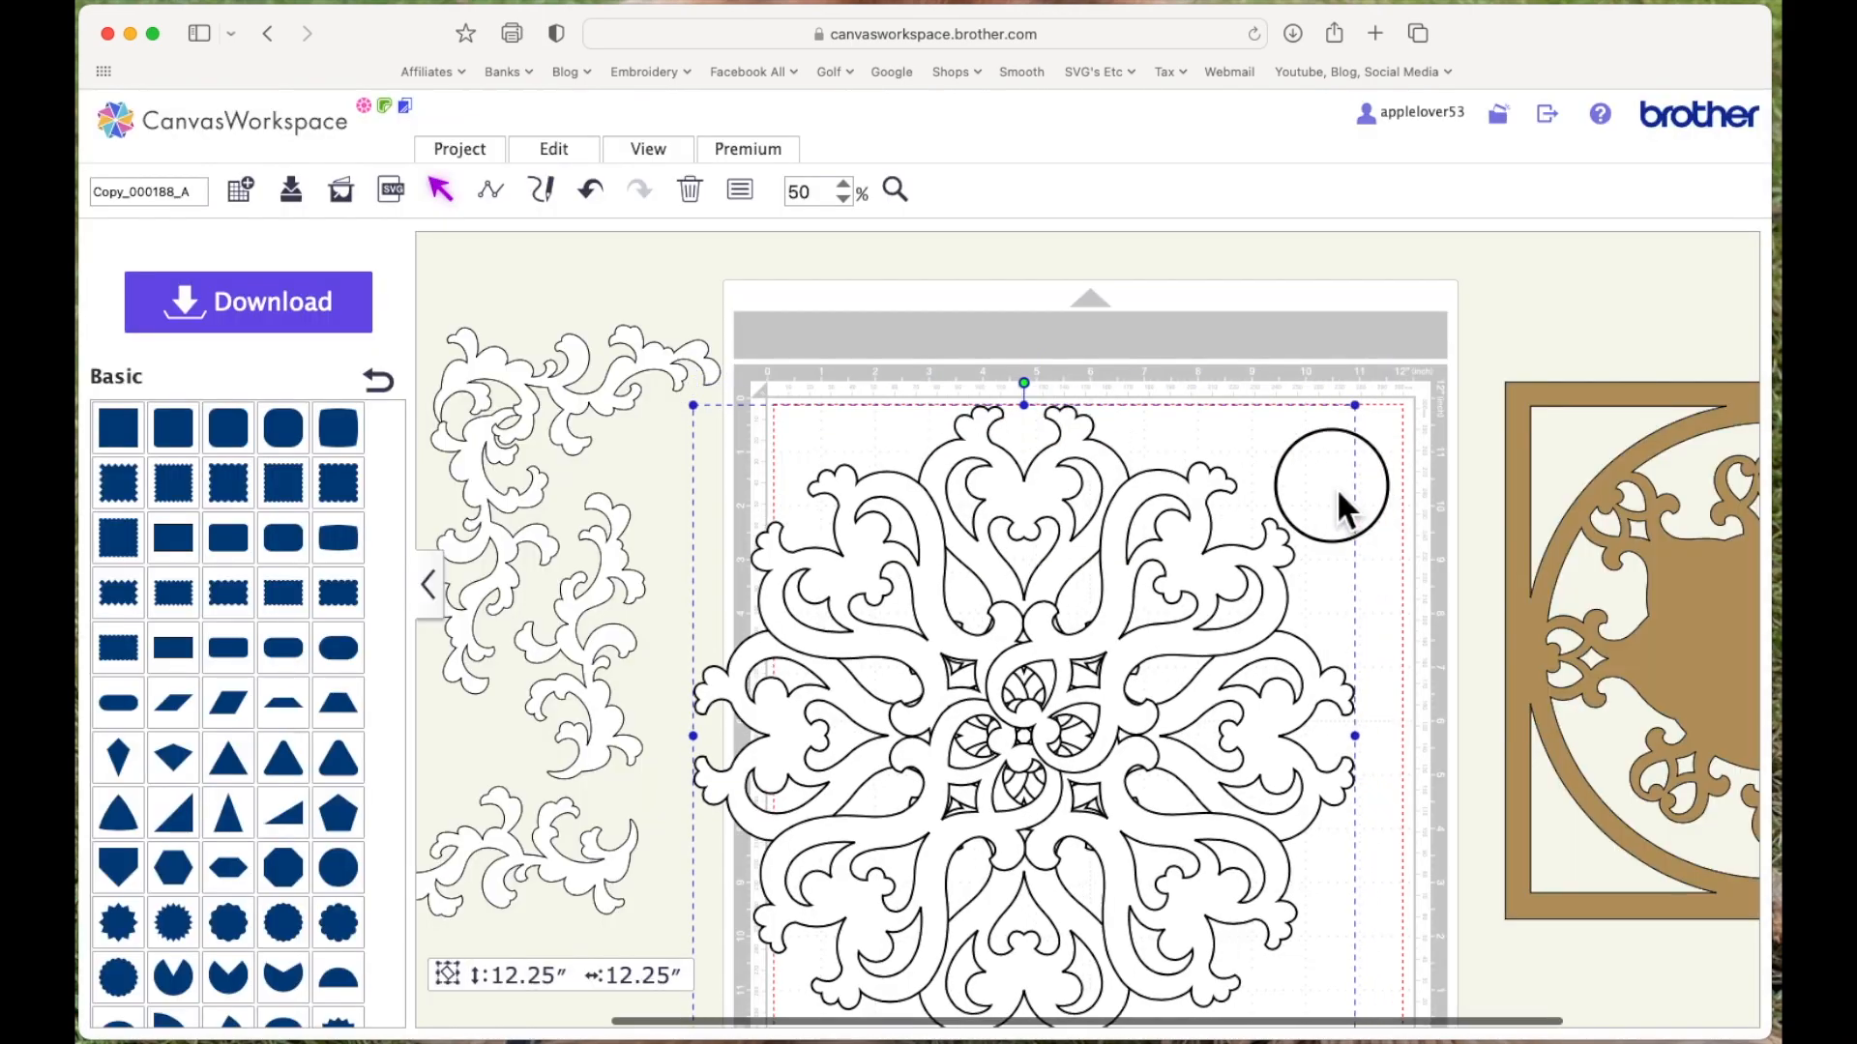
# Resize the grouped snowflake to about 10.72 inches and place it inside the mat's cutting area
pyautogui.moveTo(1337, 487); pyautogui.dragTo(1220, 609)
pyautogui.moveTo(1093, 631); pyautogui.dragTo(1199, 572)
pyautogui.click(1086, 642)
pyautogui.moveTo(1128, 634); pyautogui.dragTo(1244, 556)
pyautogui.click(1273, 333)
# Examine the overlapping lines at the center of the snowflake up close
pyautogui.click(896, 190)
pyautogui.moveTo(976, 539); pyautogui.dragTo(1248, 730)
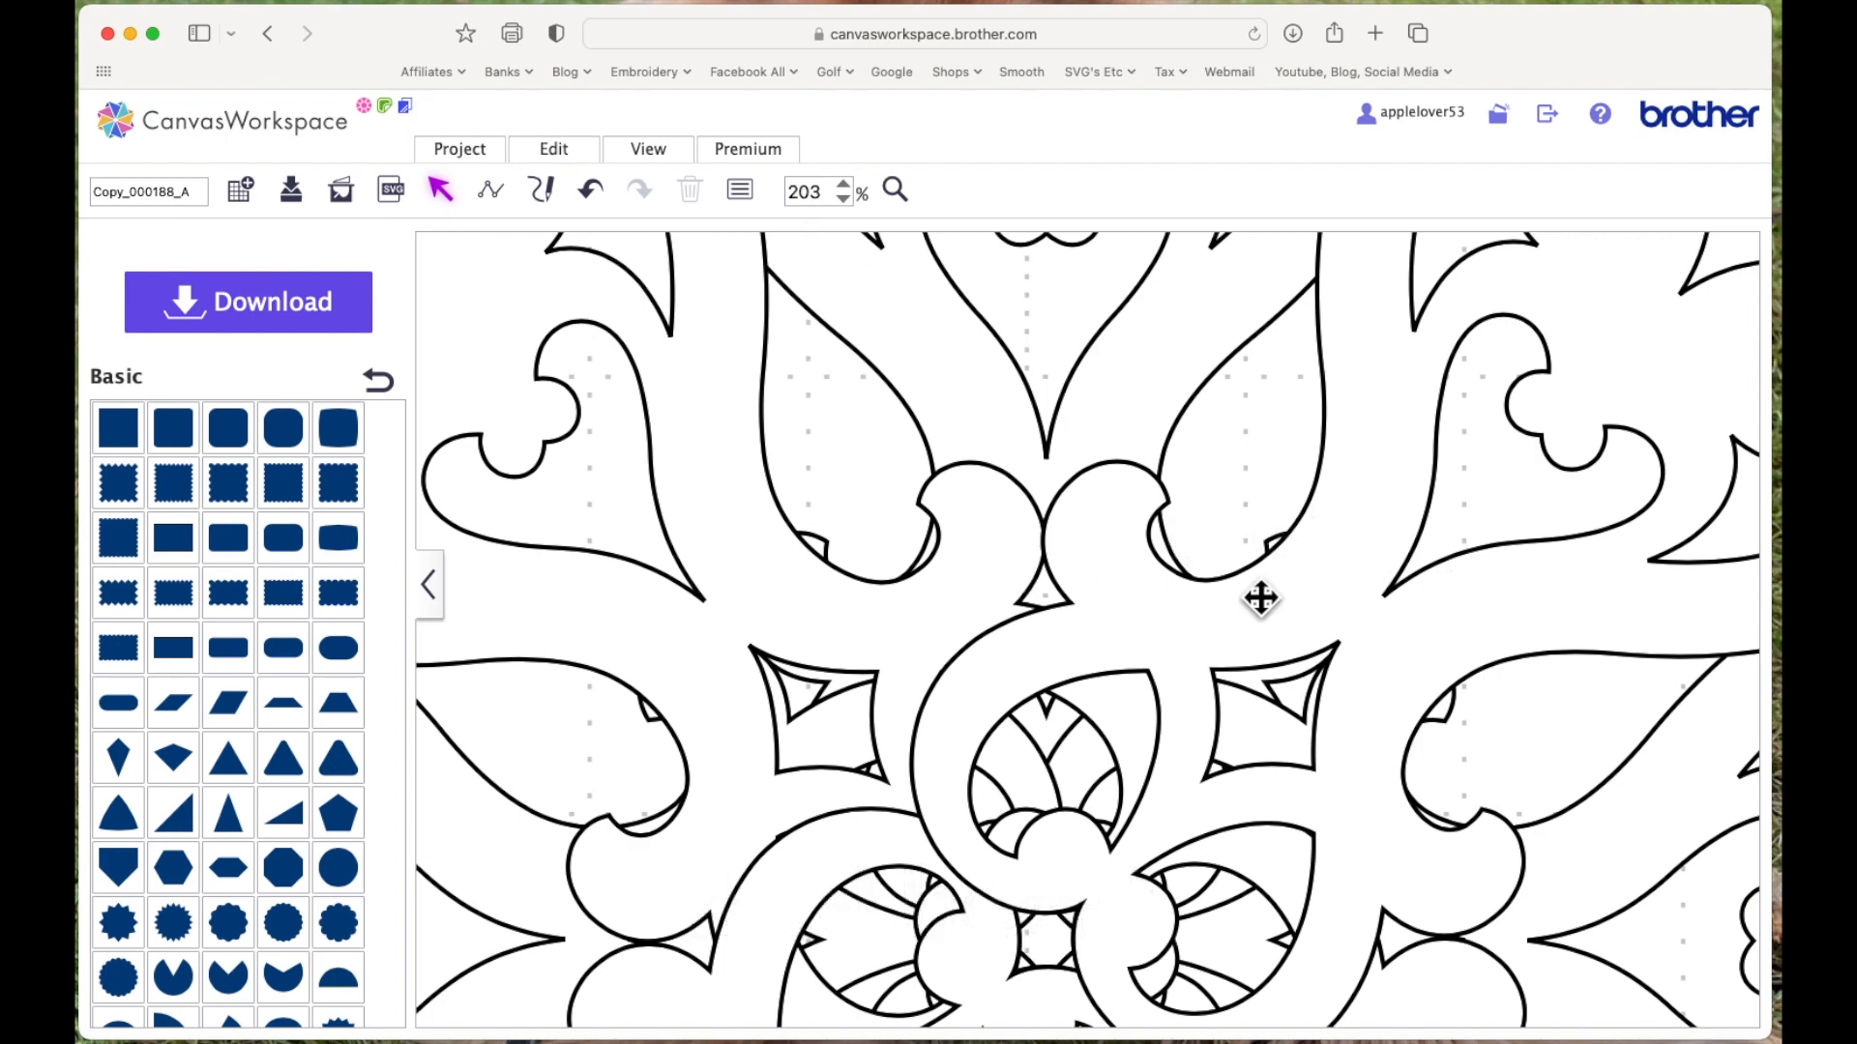
pyautogui.click(844, 199)
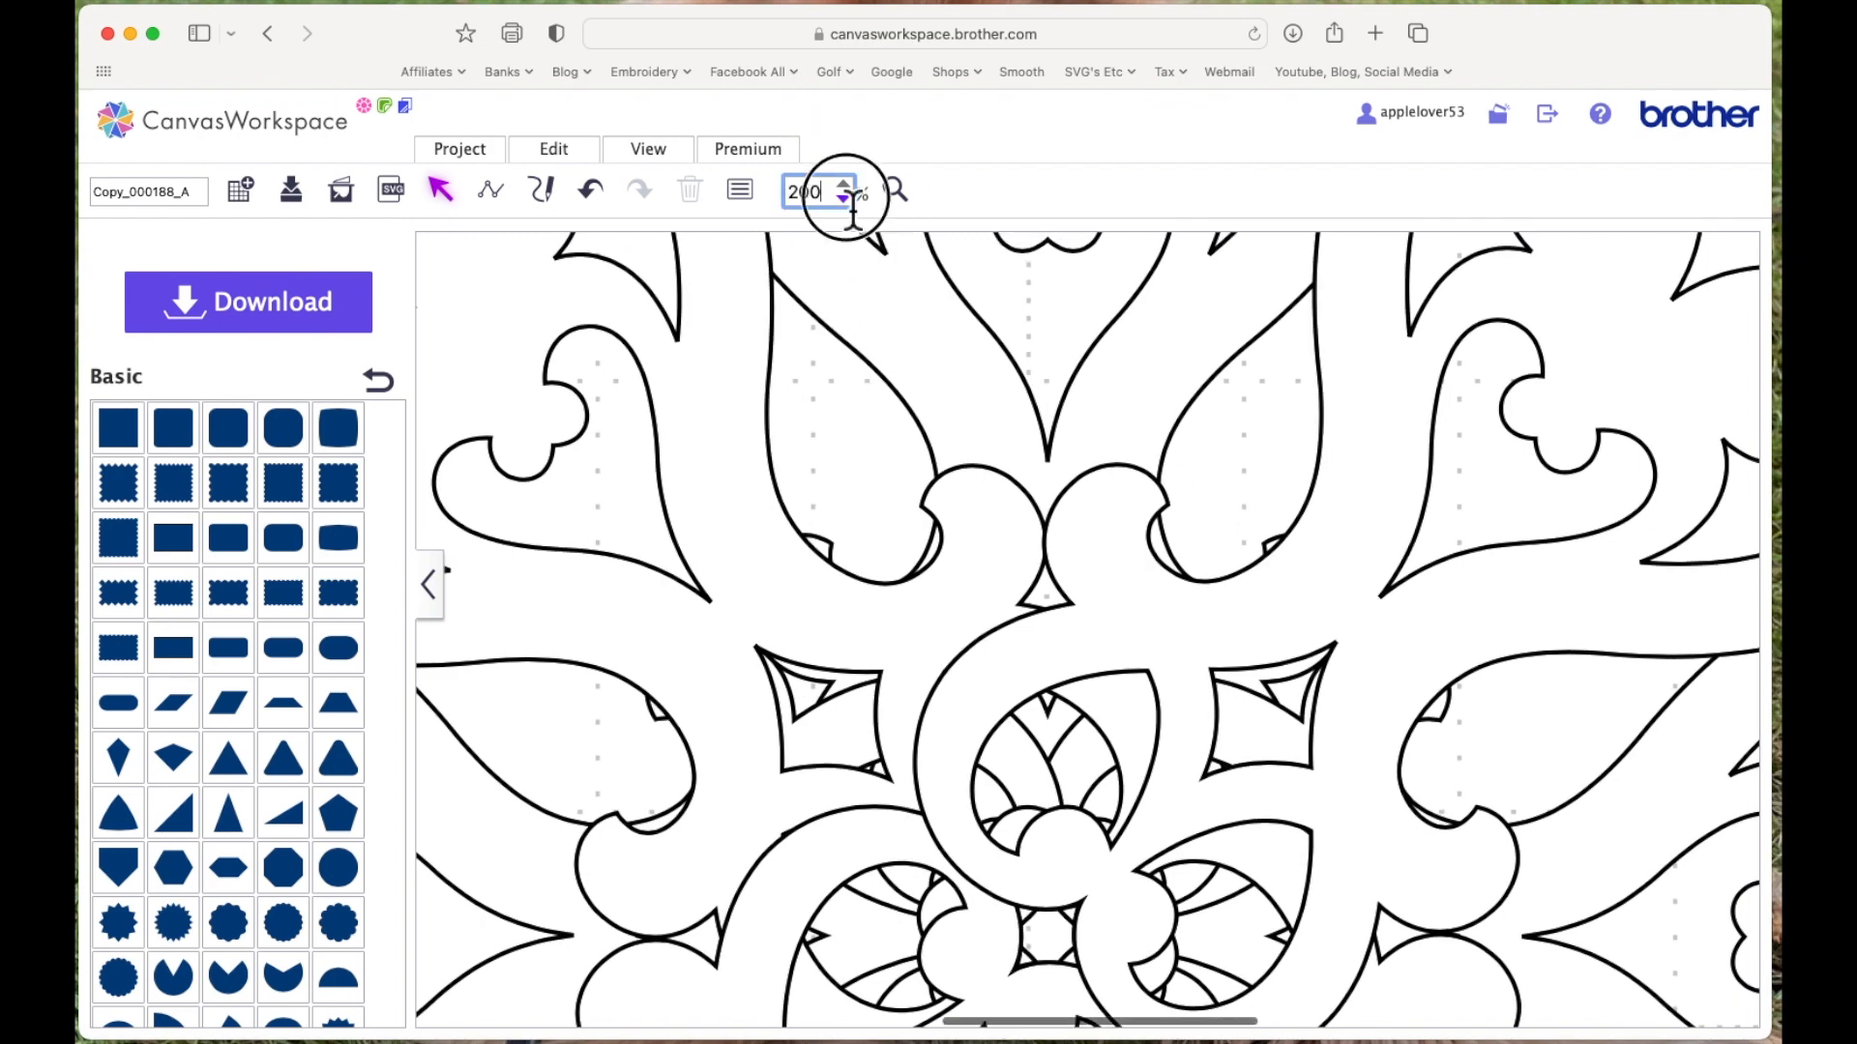
pyautogui.click(843, 198)
pyautogui.write('50')
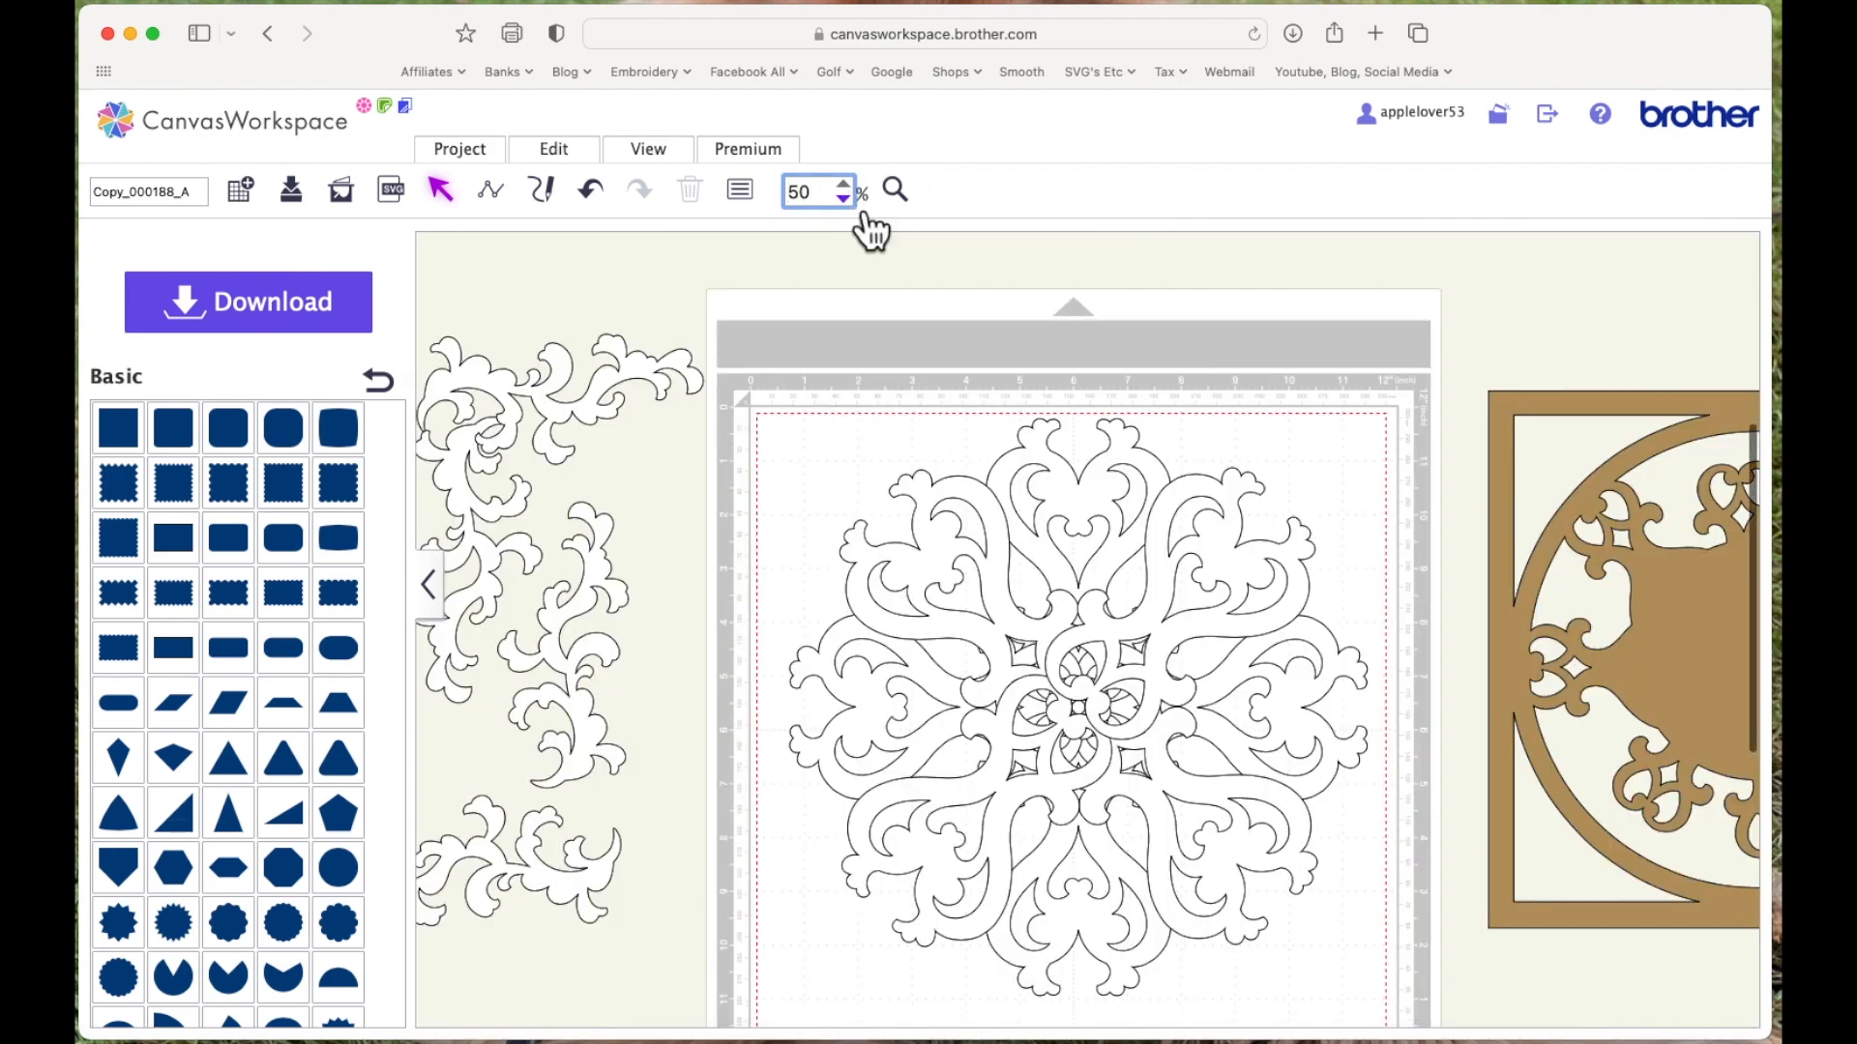
pyautogui.click(844, 199)
pyautogui.click(843, 184)
# Ungroup the snowflake and delete its diagonal motif pairs
pyautogui.rightClick(1102, 427)
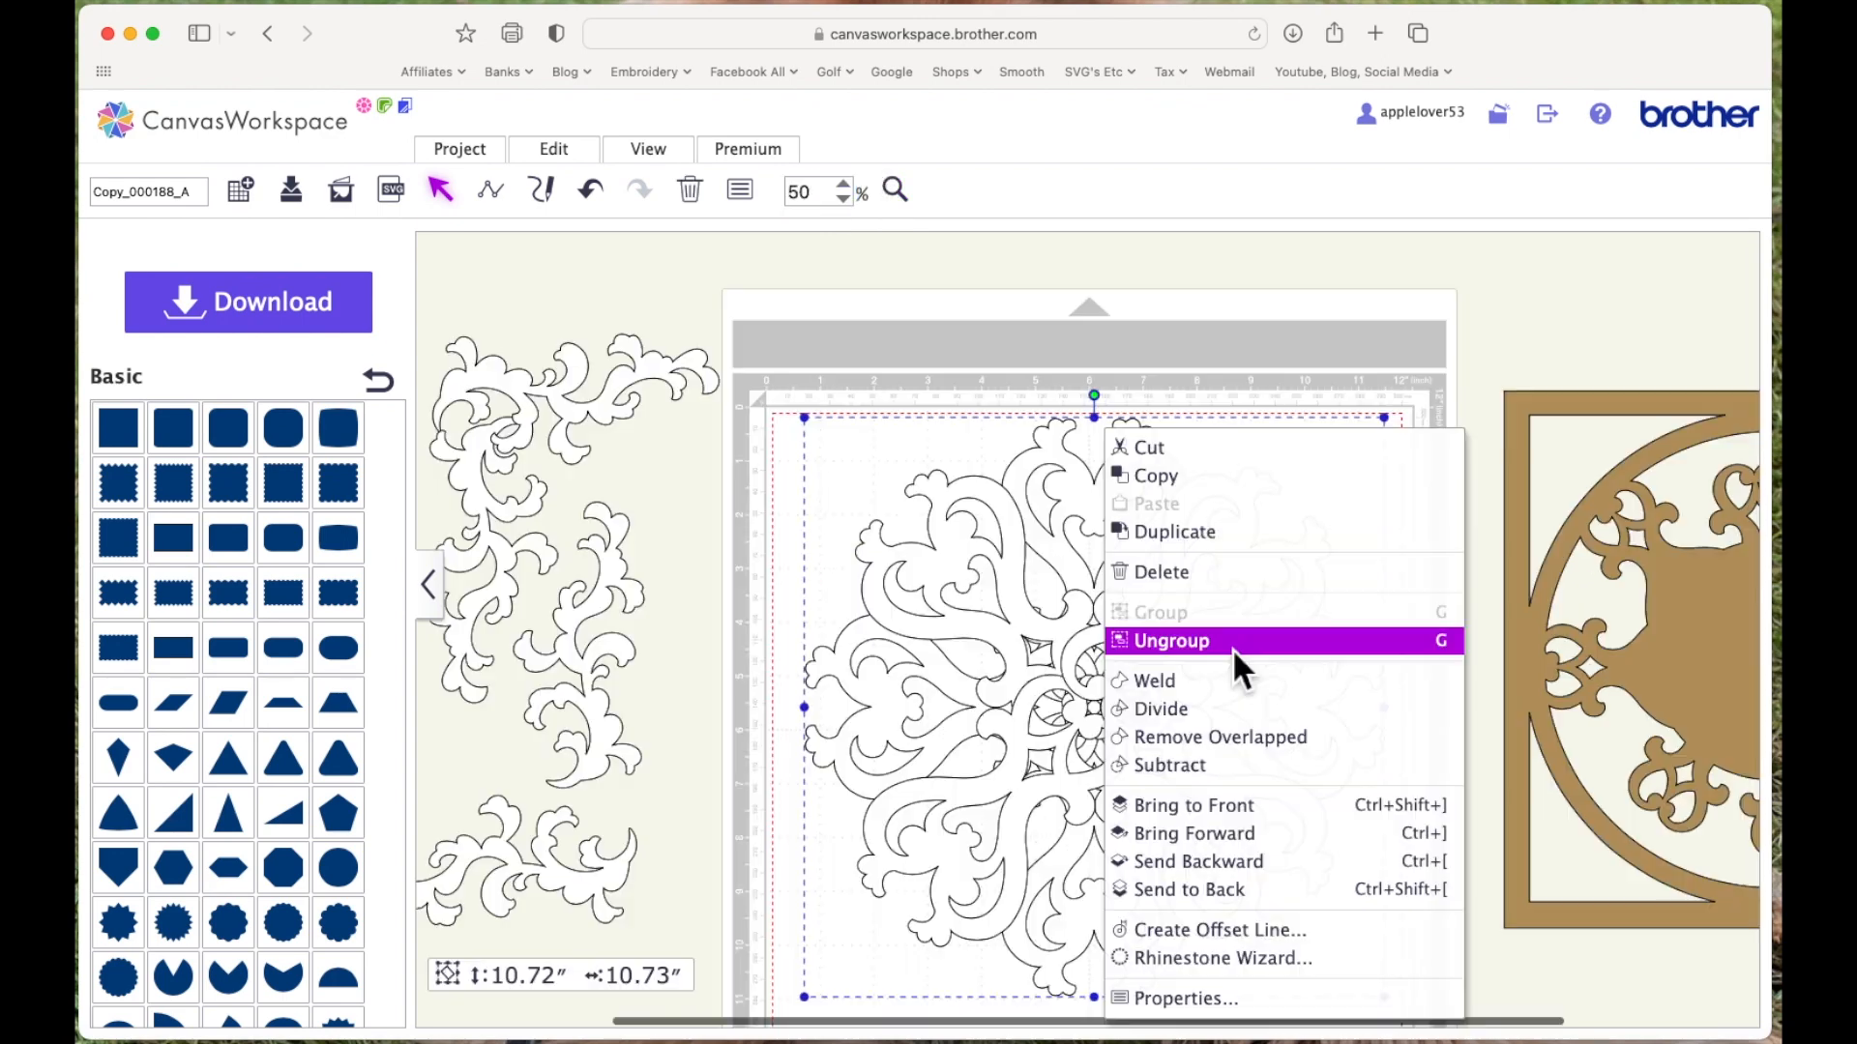
pyautogui.click(1232, 647)
pyautogui.click(1389, 356)
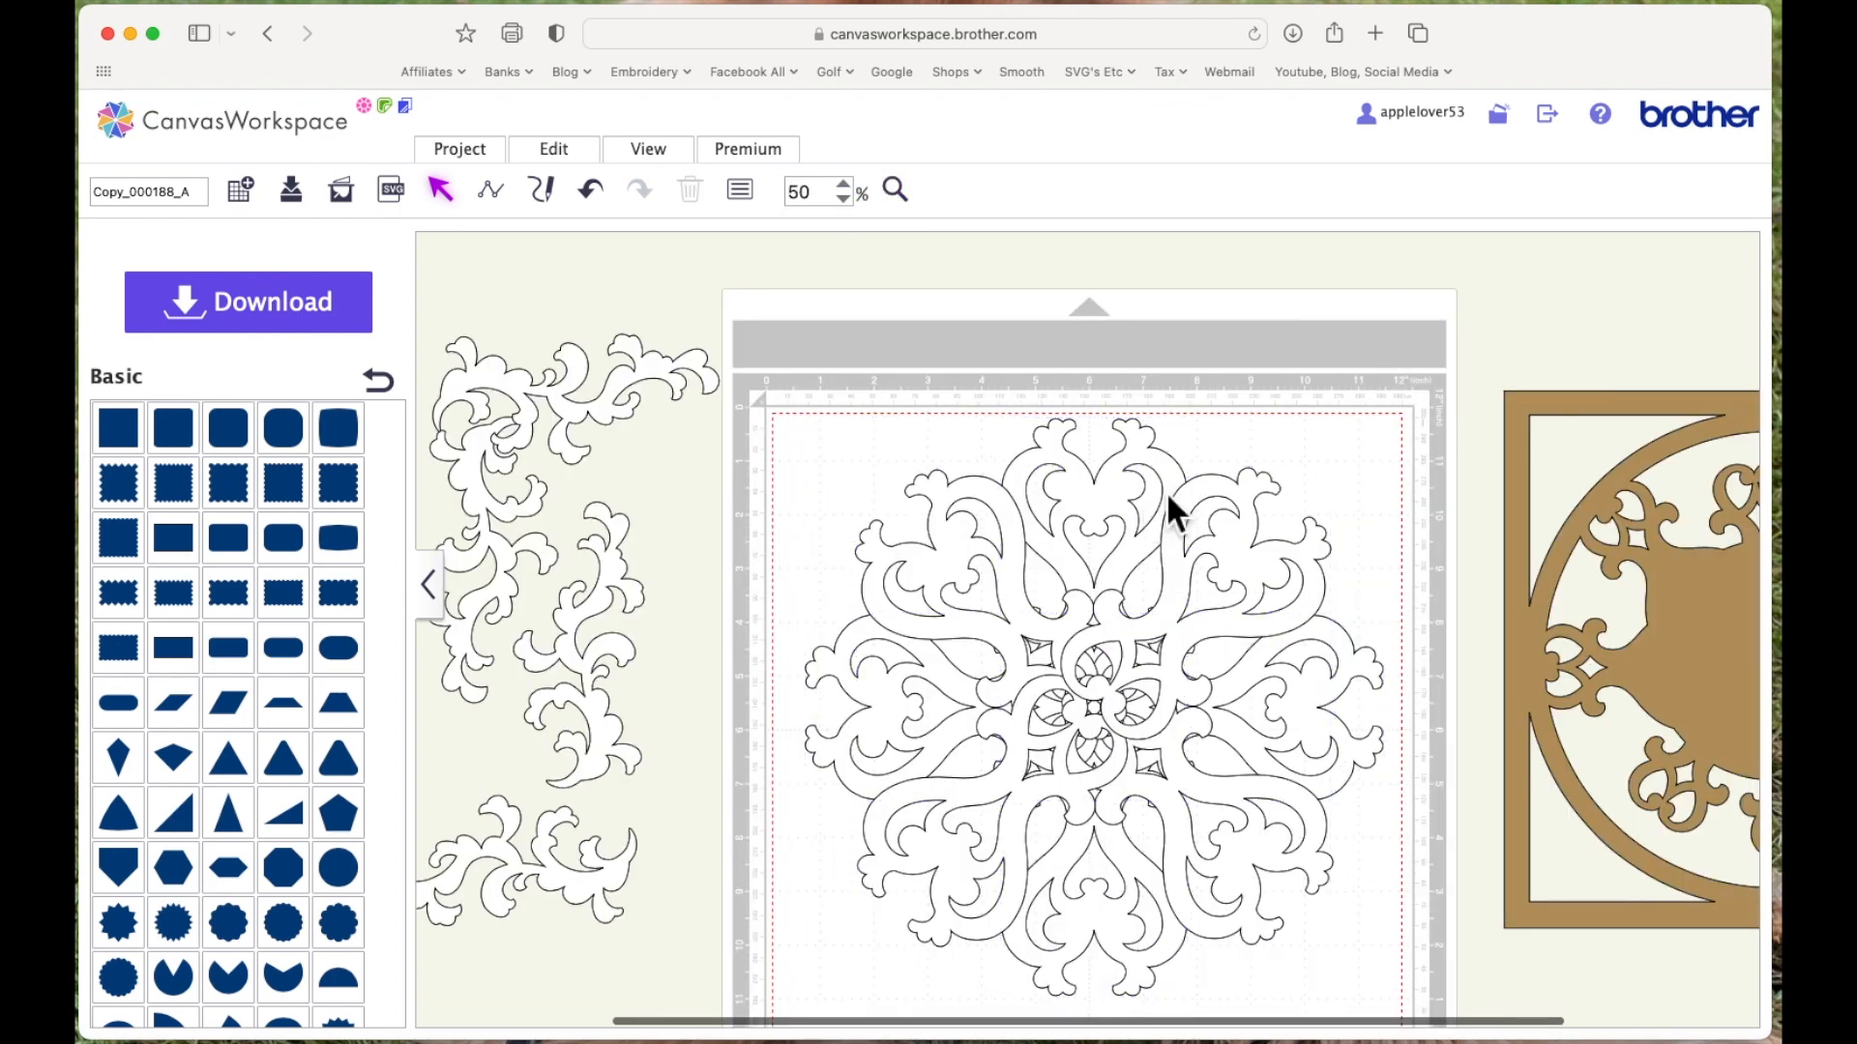
pyautogui.click(1030, 558)
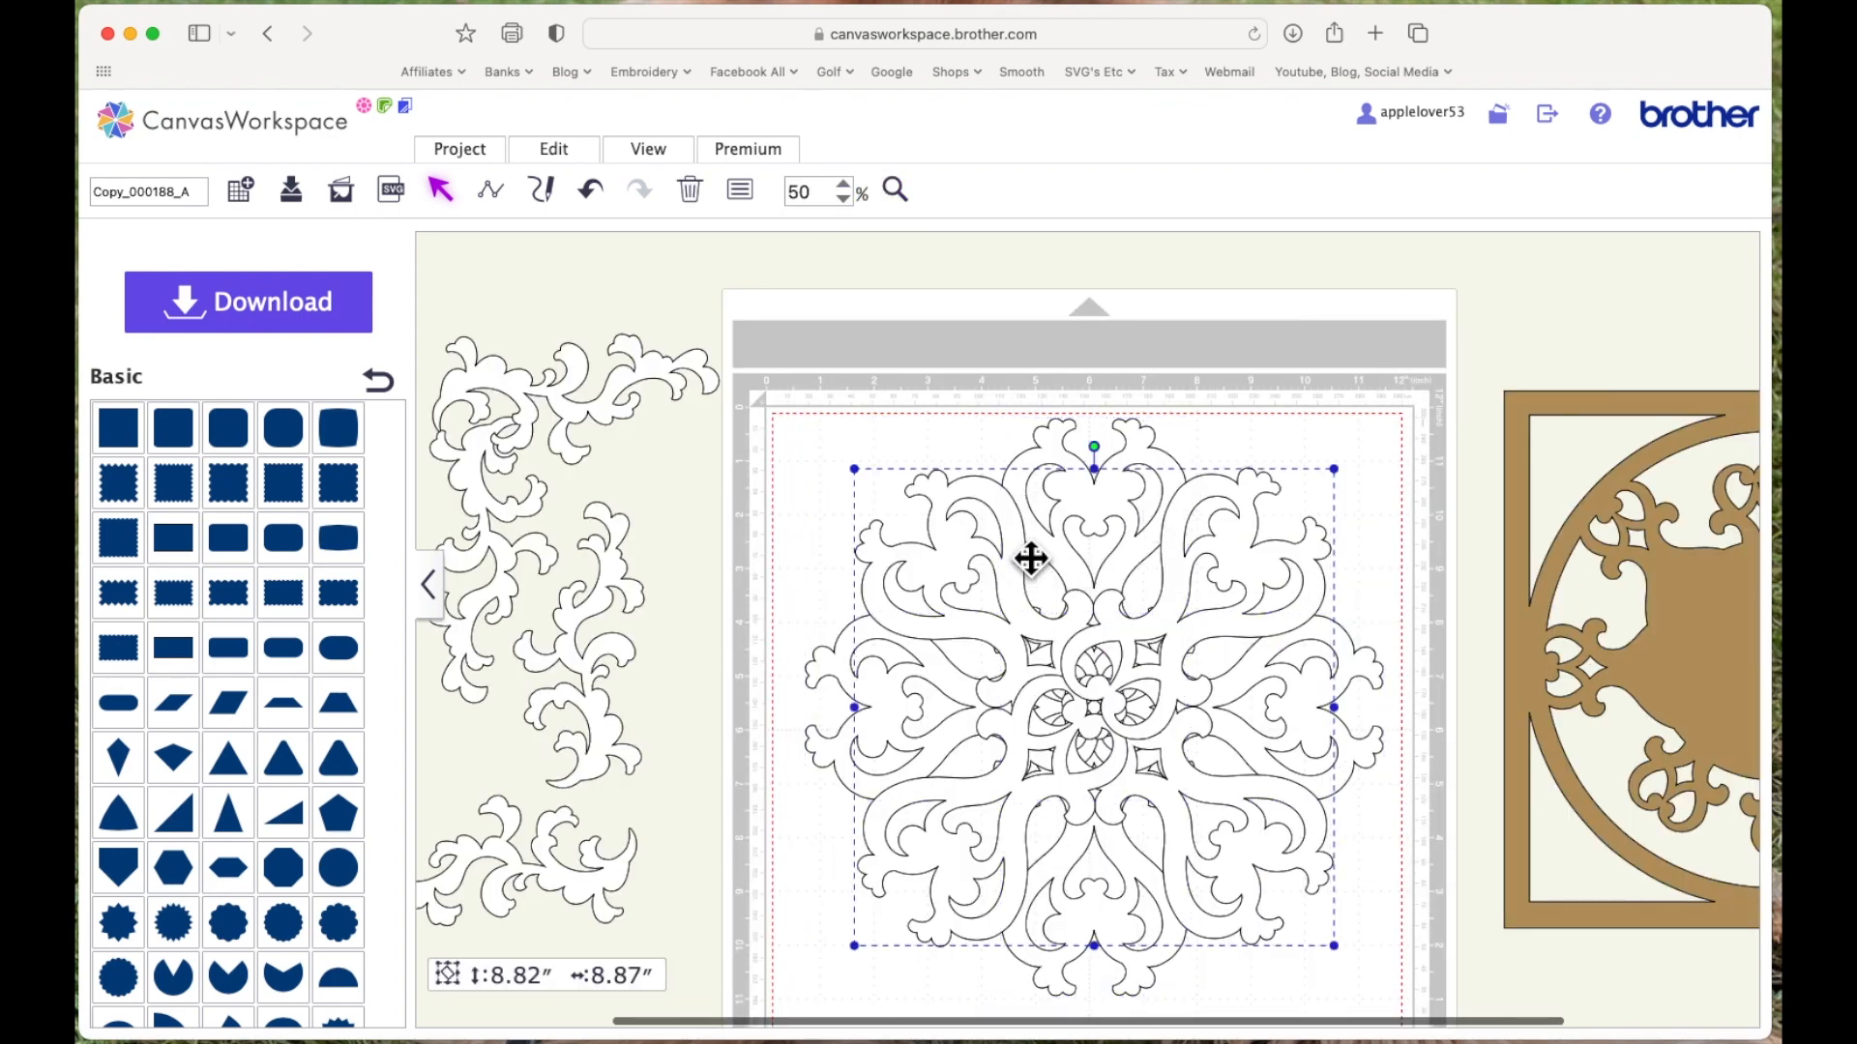
pyautogui.press('Delete')
pyautogui.scroll(-2, 871, 426)
# Select the remaining vertical and horizontal motif pairs and weld them into one cross shape
pyautogui.moveTo(776, 325); pyautogui.dragTo(1456, 1015)
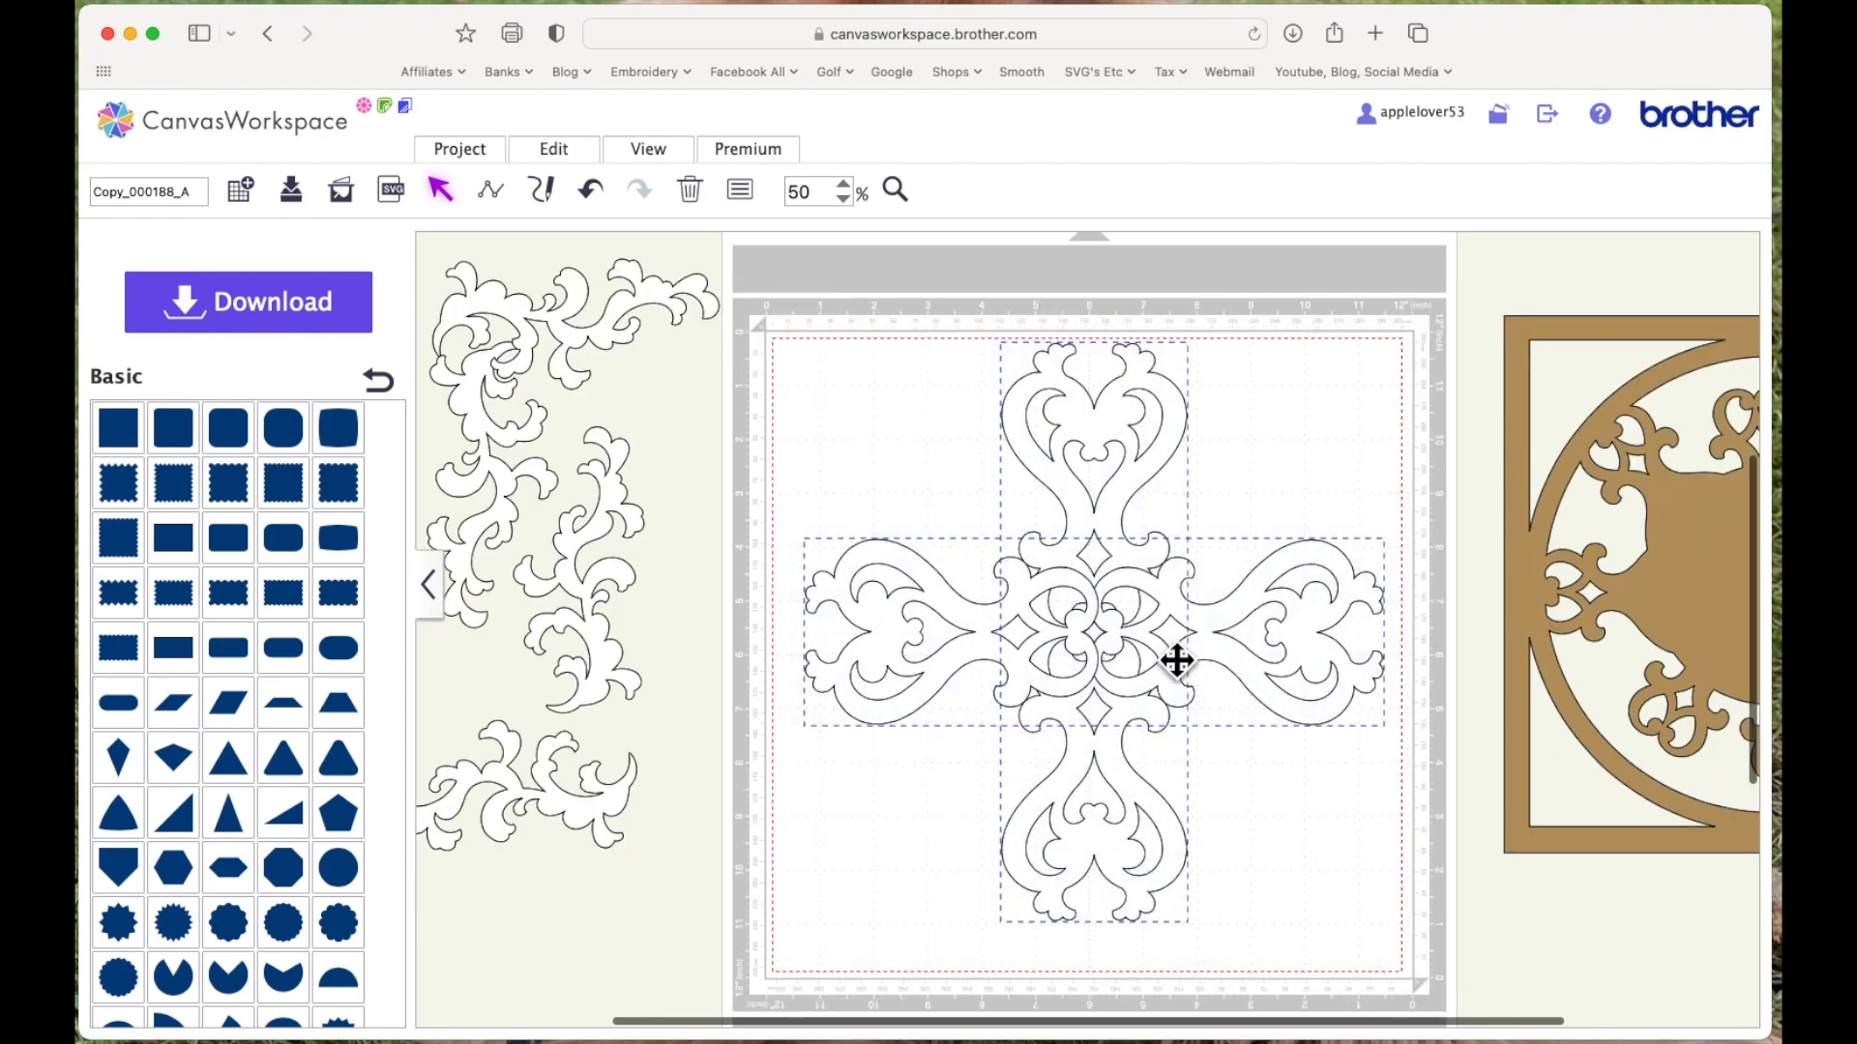
pyautogui.scroll(1, 1068, 648)
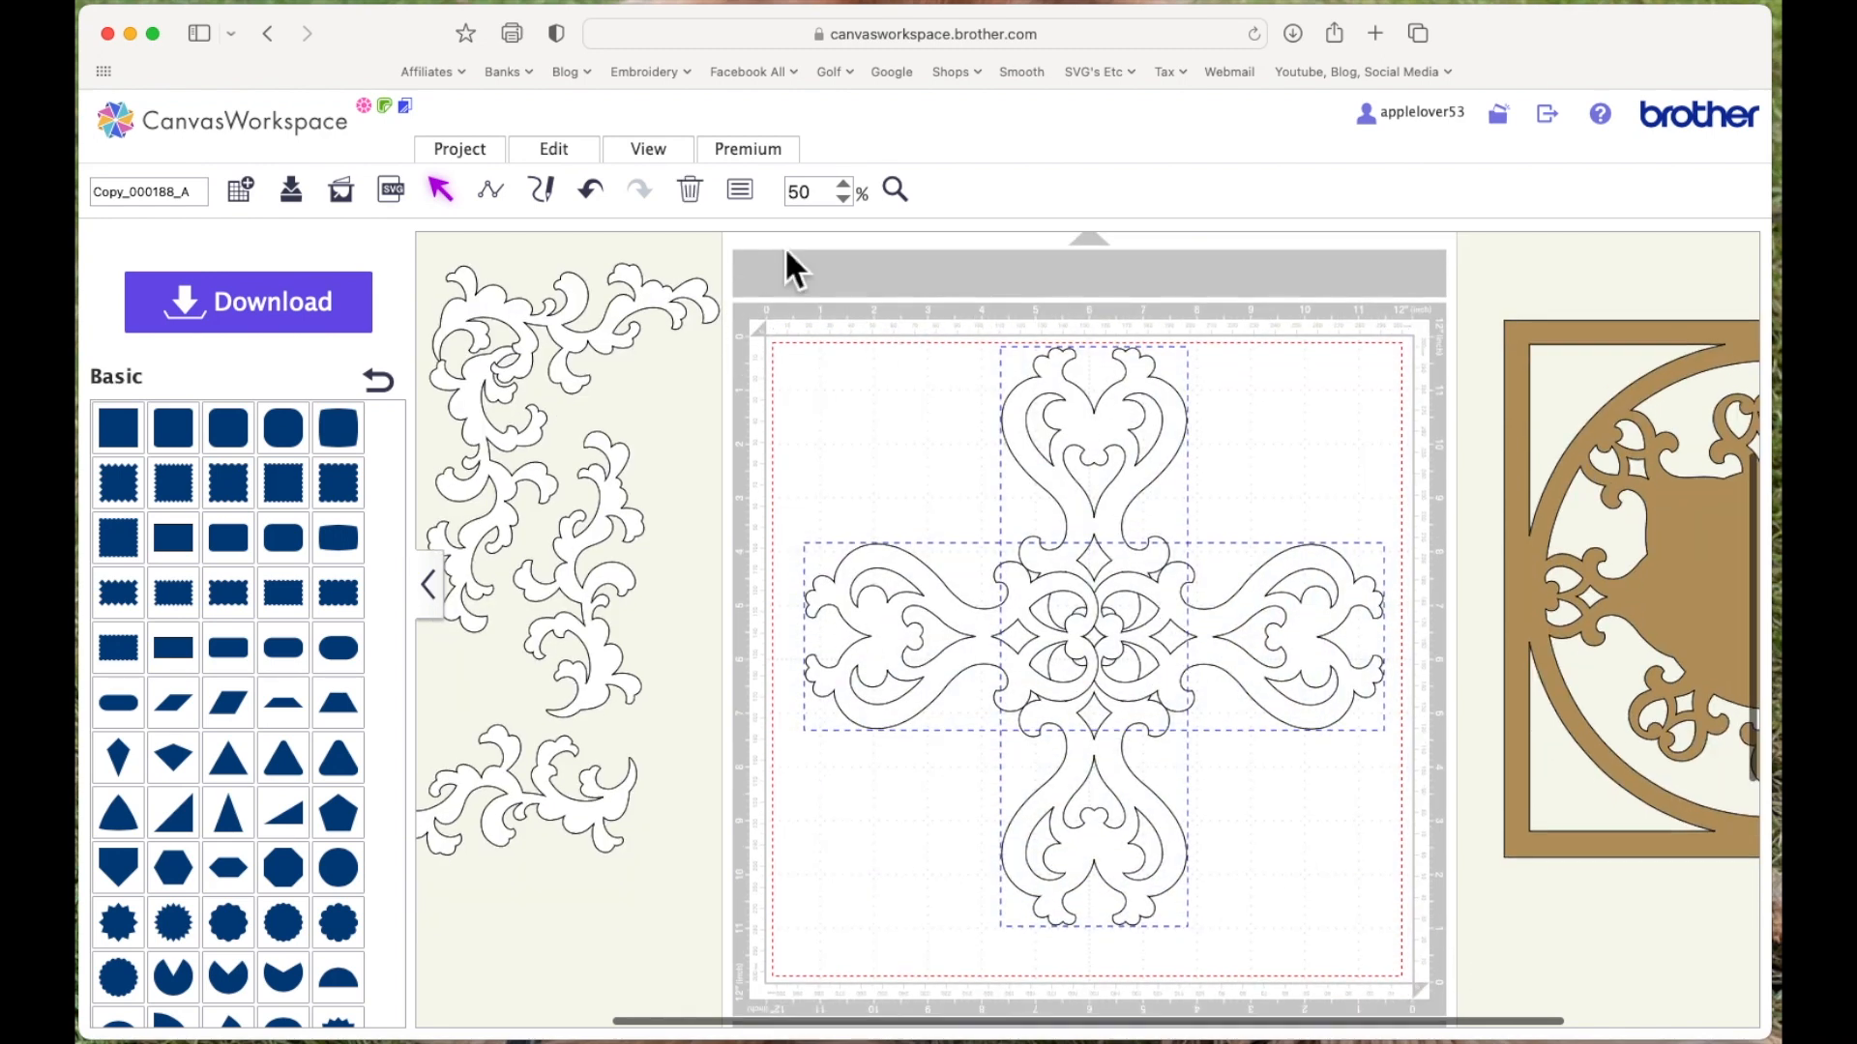
pyautogui.click(555, 148)
pyautogui.click(592, 581)
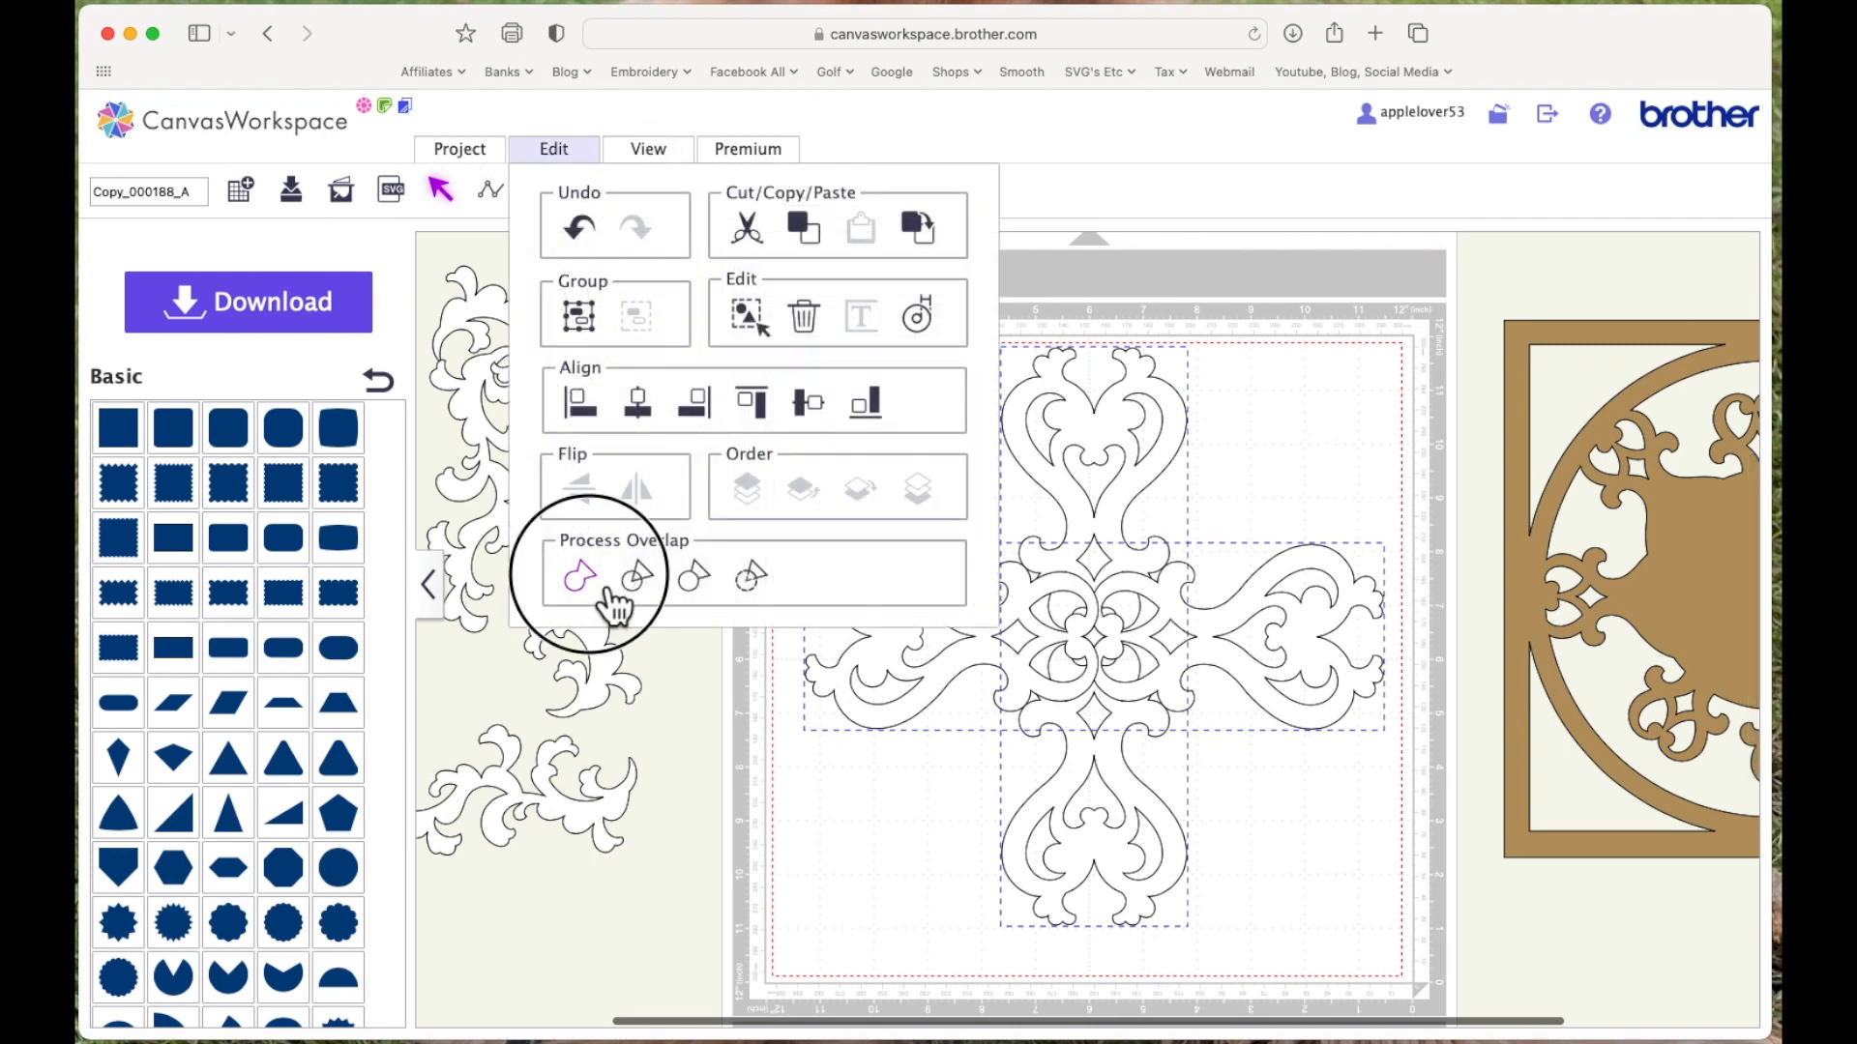
pyautogui.click(1112, 575)
# Place a duplicate of the welded cross over the original, centered and rotated 45 degrees
pyautogui.rightClick(1113, 576)
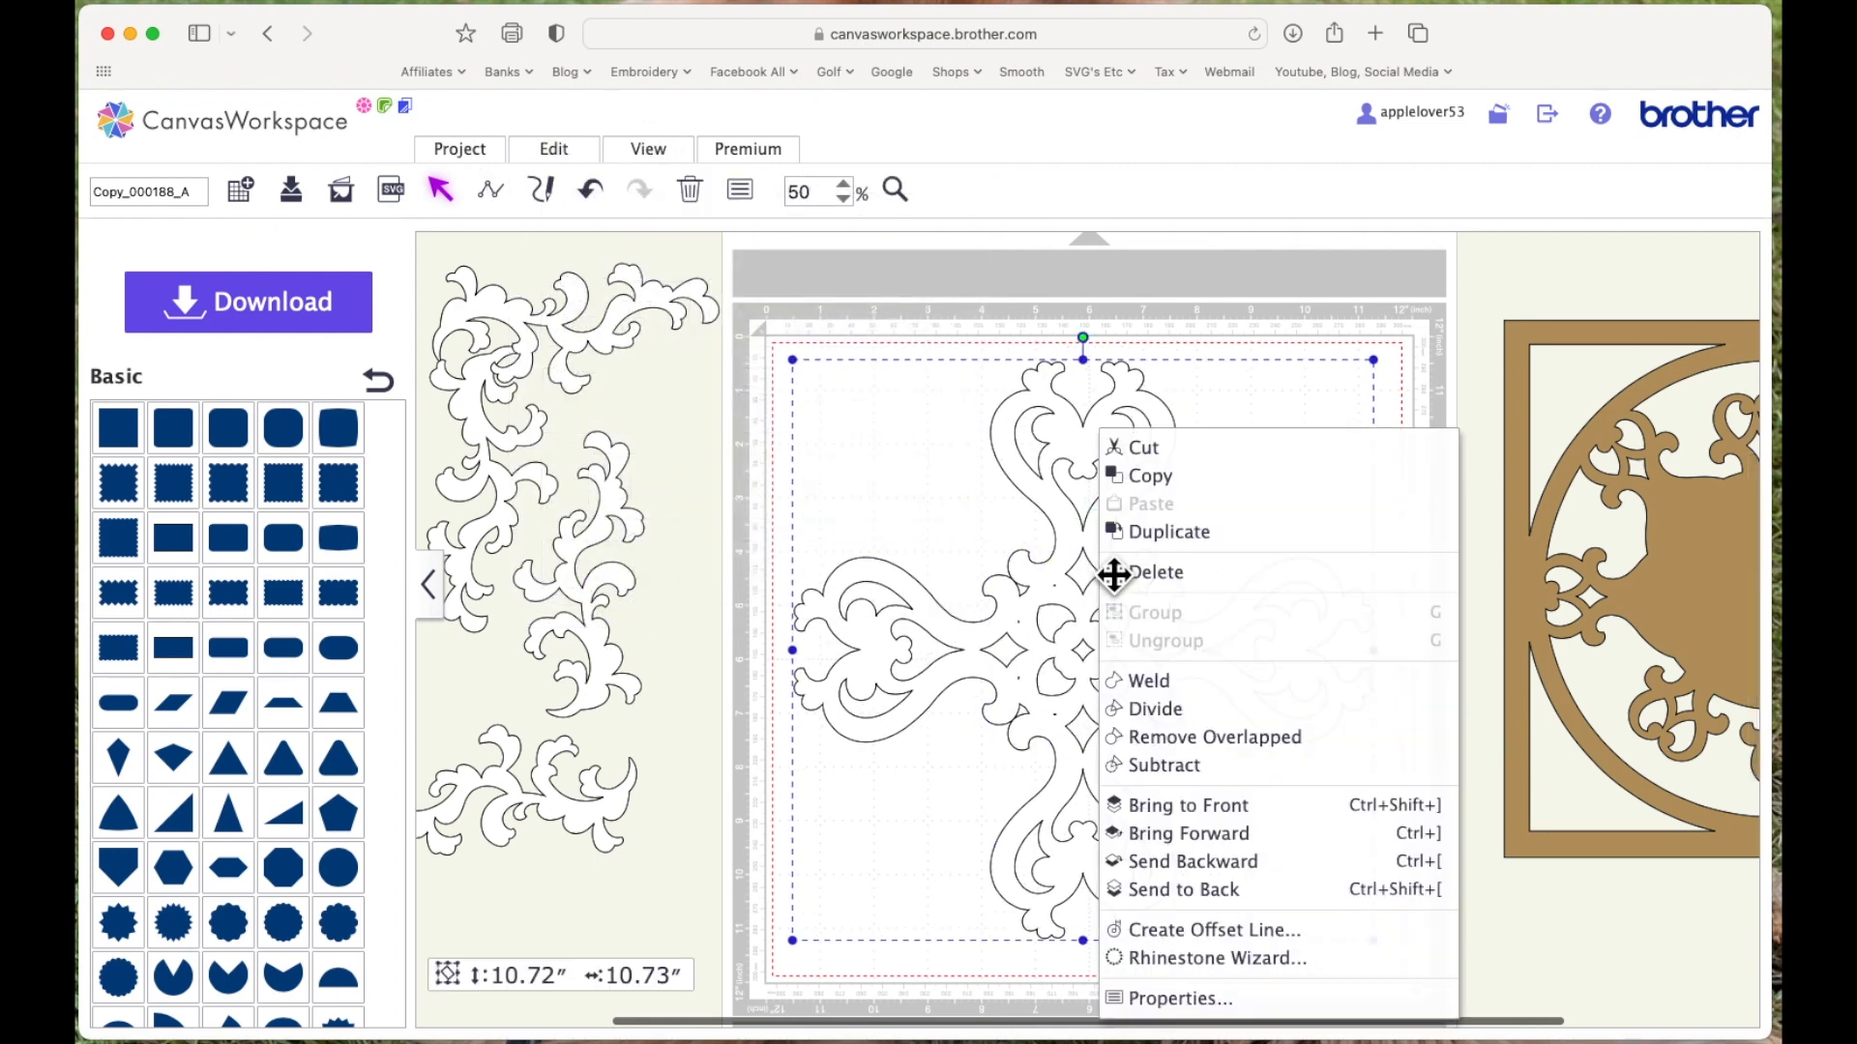
pyautogui.click(1193, 532)
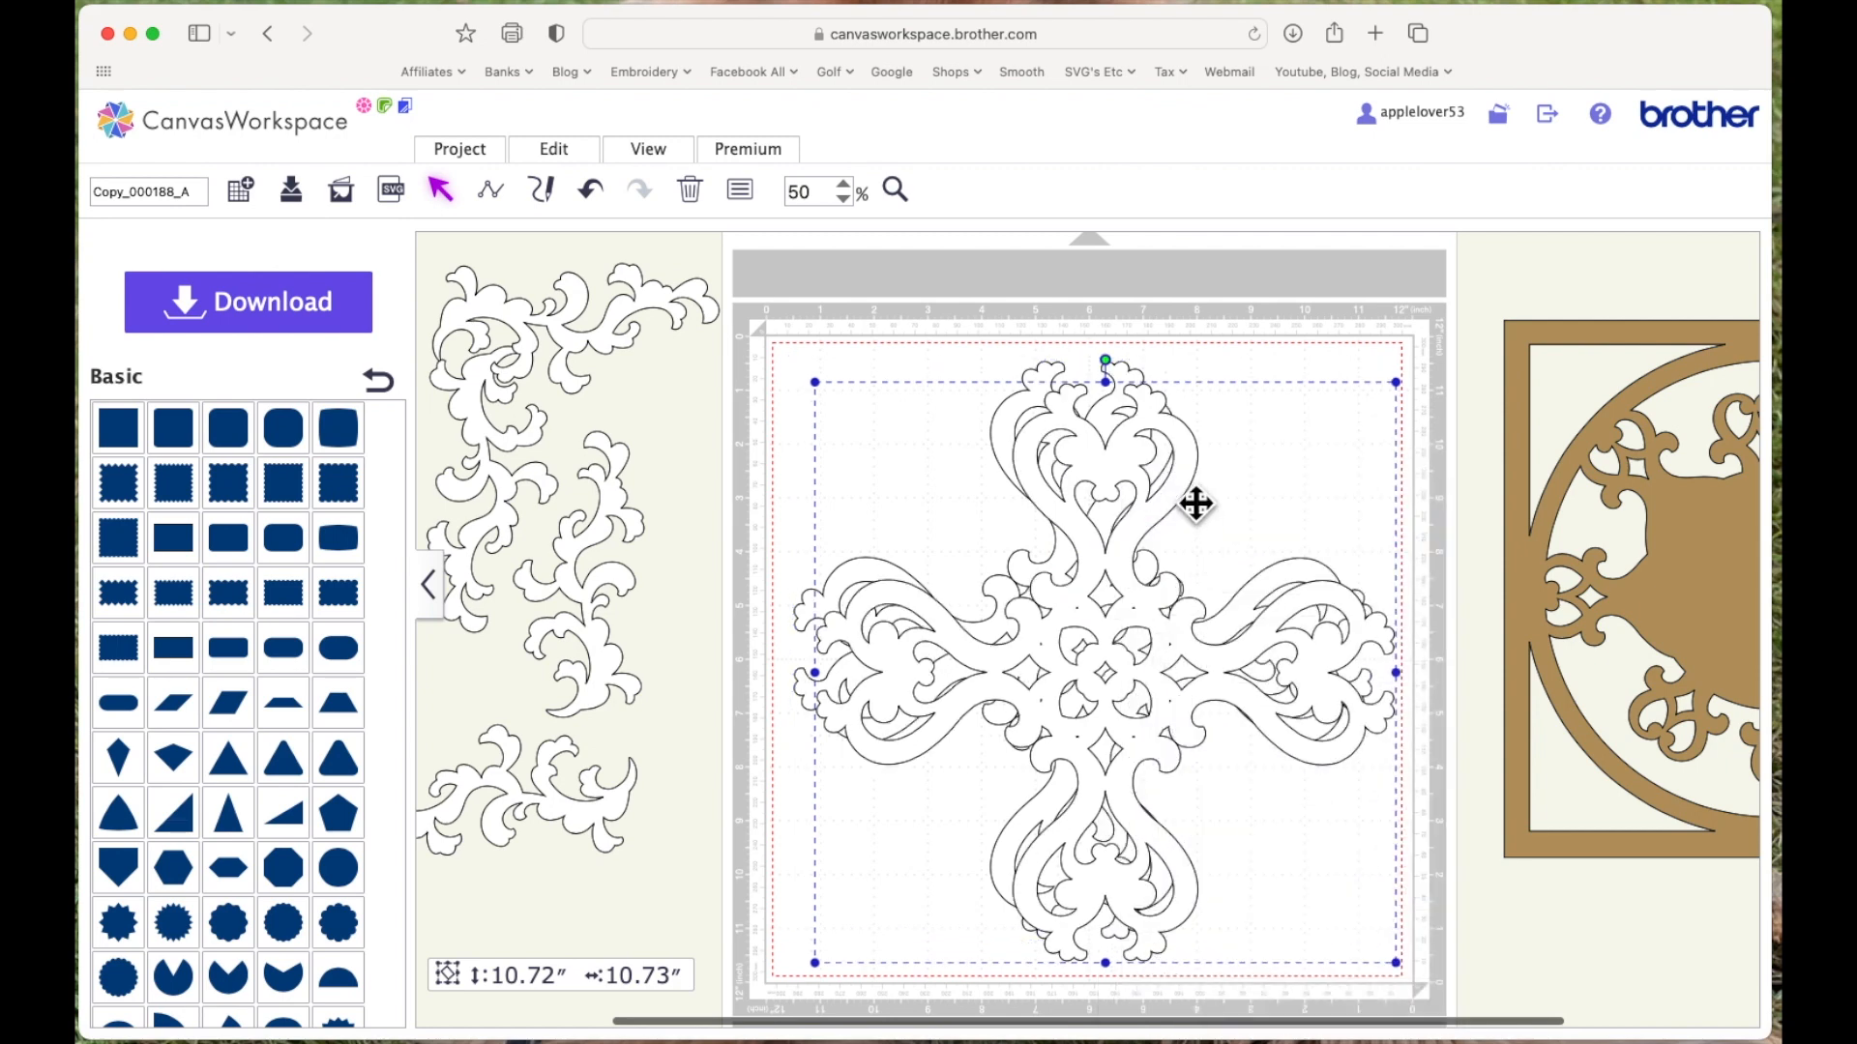
pyautogui.press('Delete')
pyautogui.click(1133, 414)
pyautogui.moveTo(1096, 335); pyautogui.dragTo(1310, 458)
# Weld the two crosses into a single snowflake and center it on the mat
pyautogui.click(553, 148)
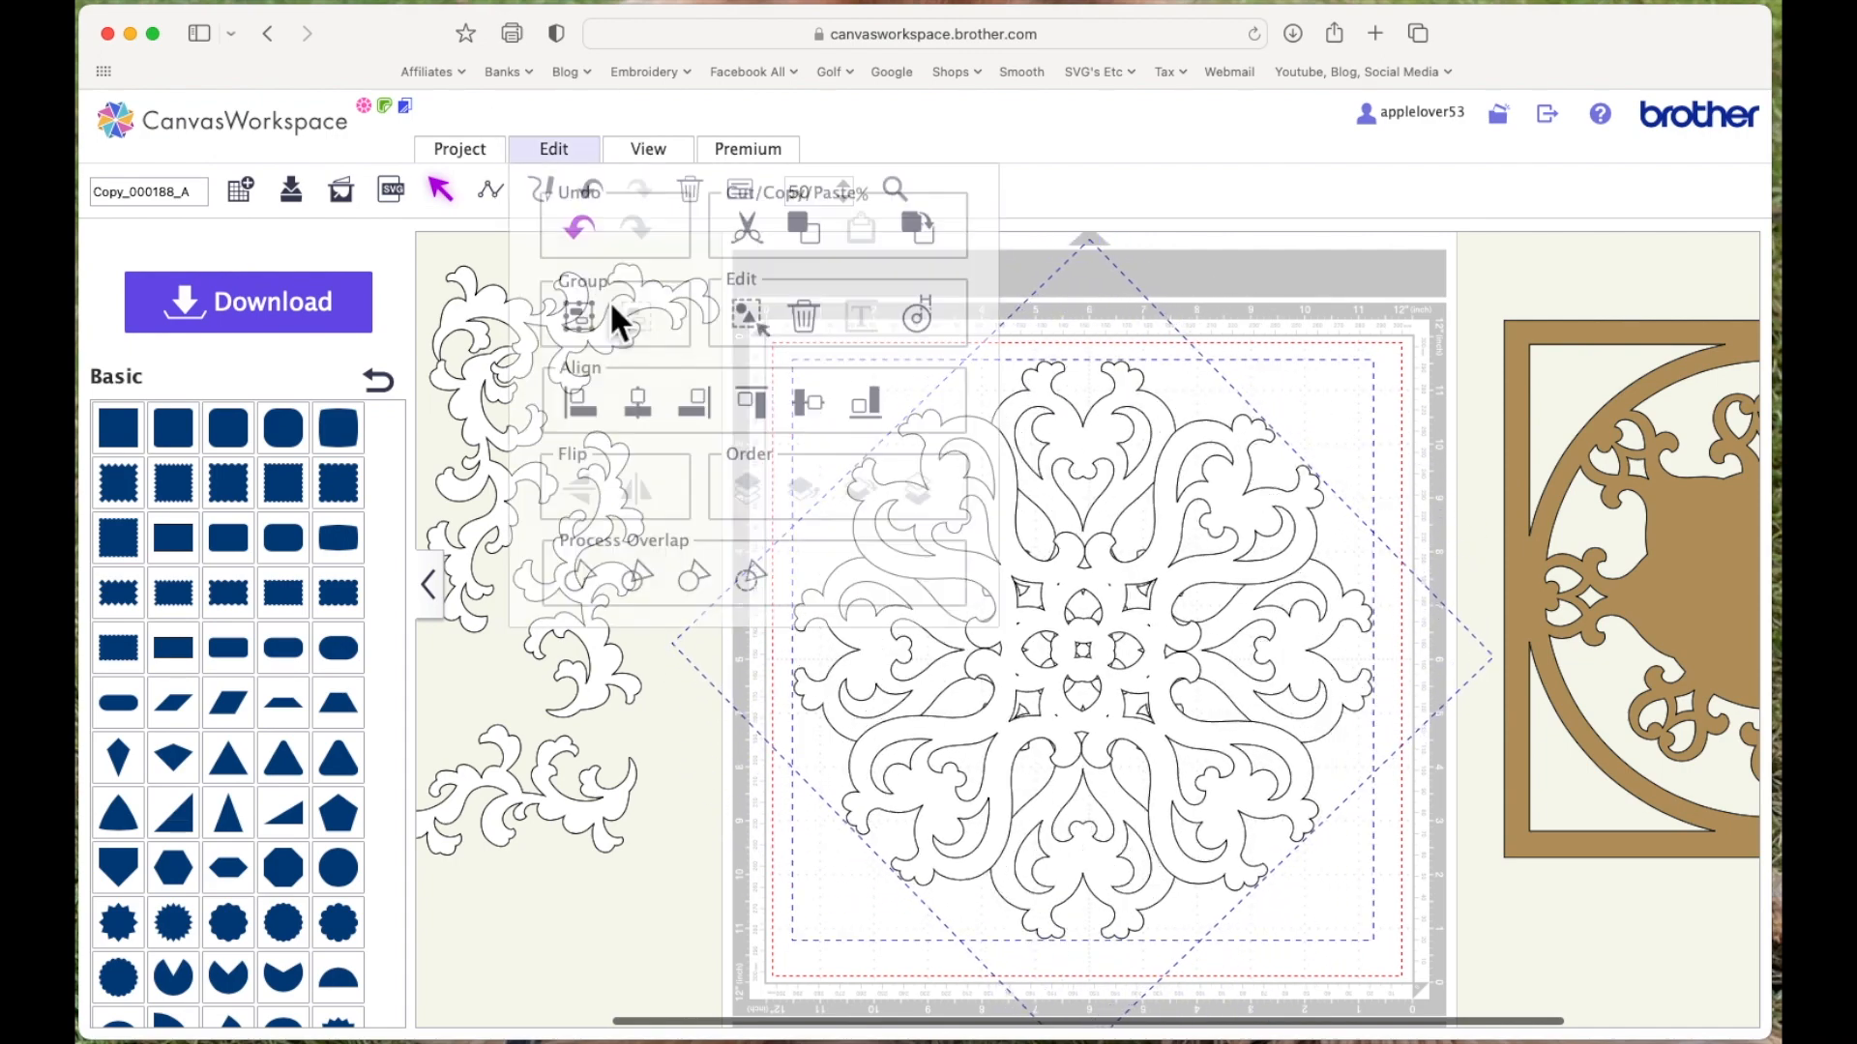
pyautogui.click(591, 575)
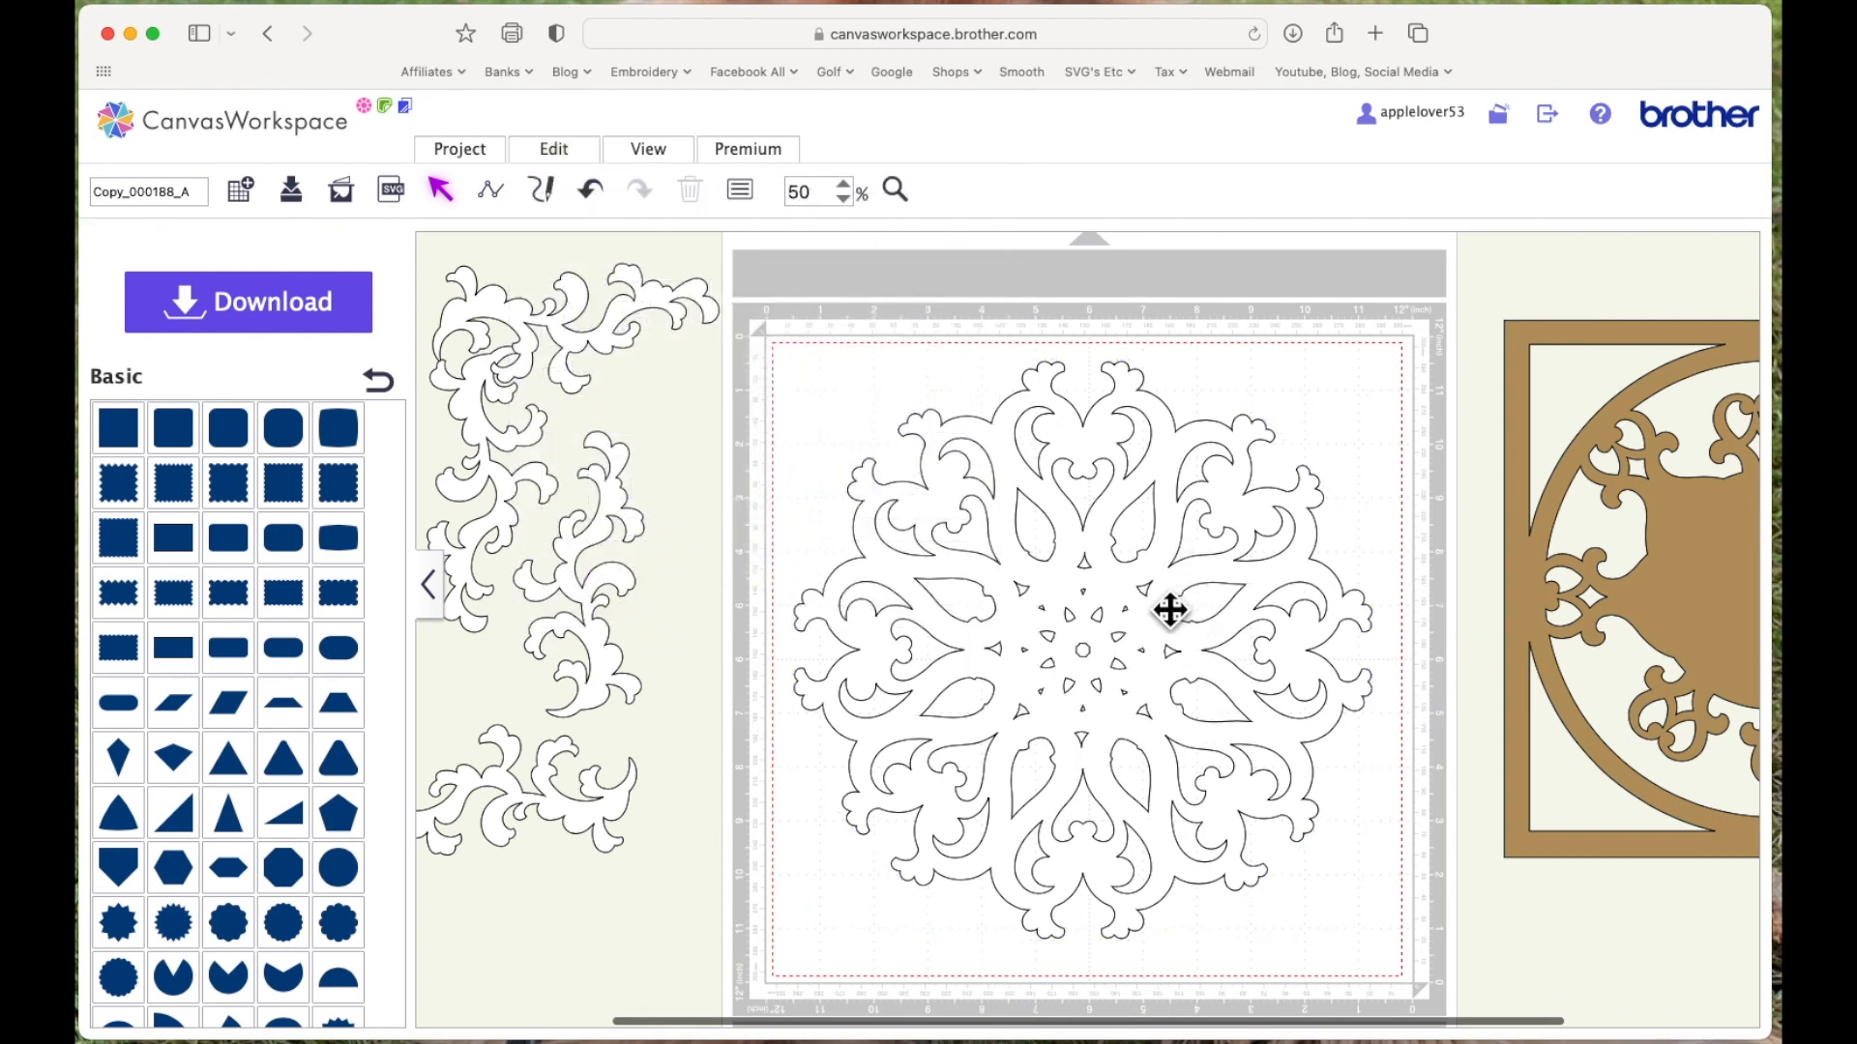
pyautogui.click(1154, 560)
pyautogui.moveTo(1170, 575); pyautogui.dragTo(1149, 585)
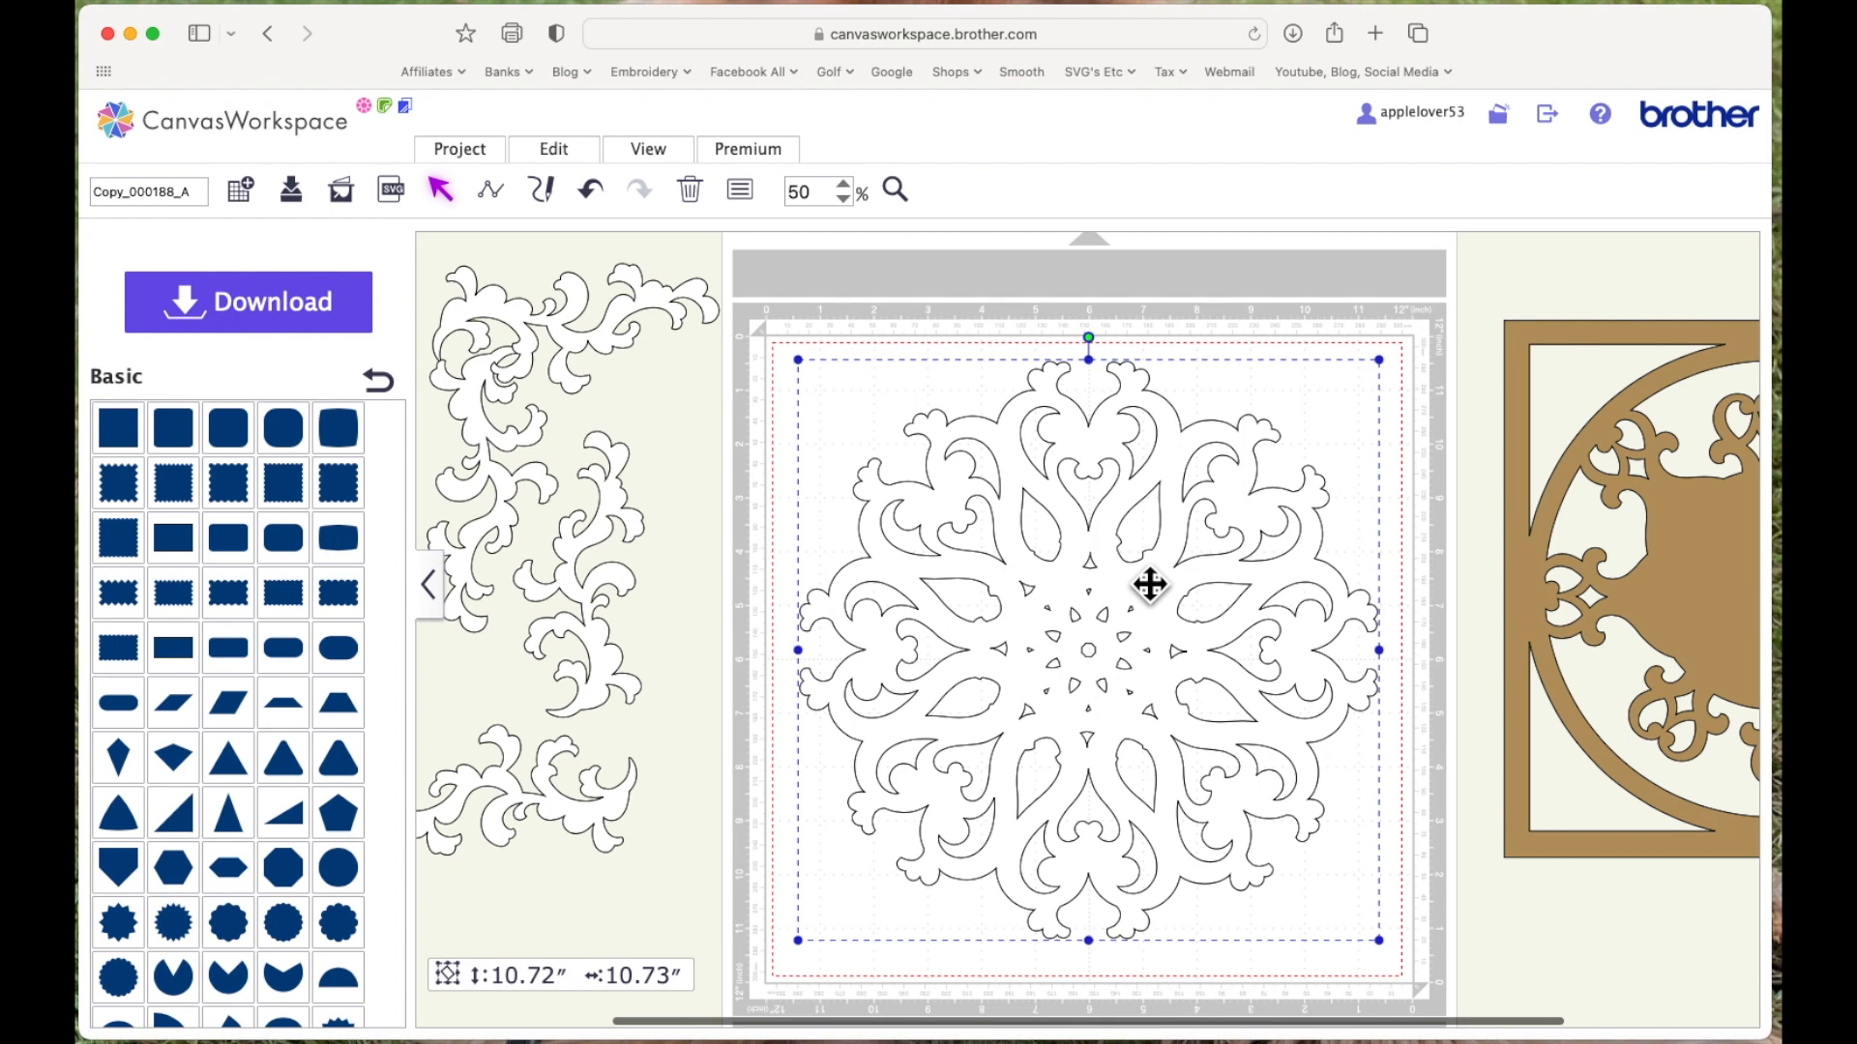
pyautogui.click(1173, 444)
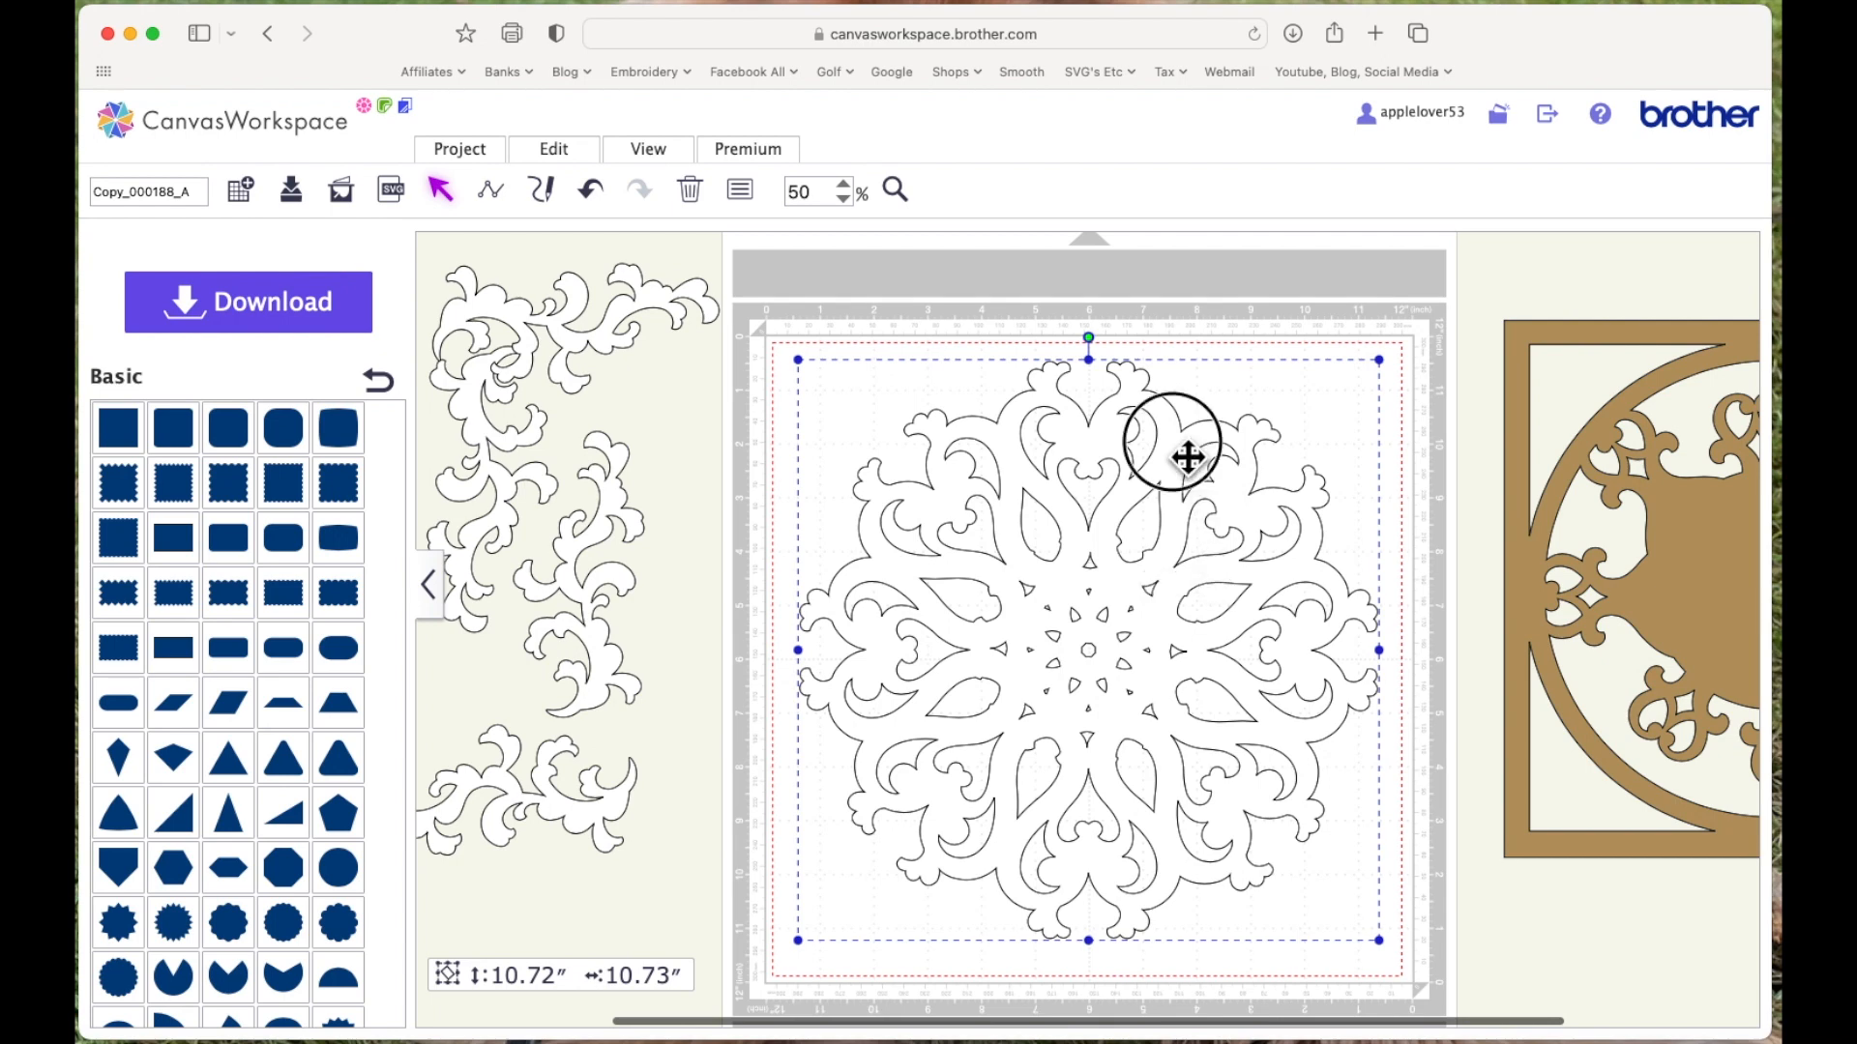
# Fill the welded snowflake with red
pyautogui.click(738, 190)
pyautogui.click(594, 478)
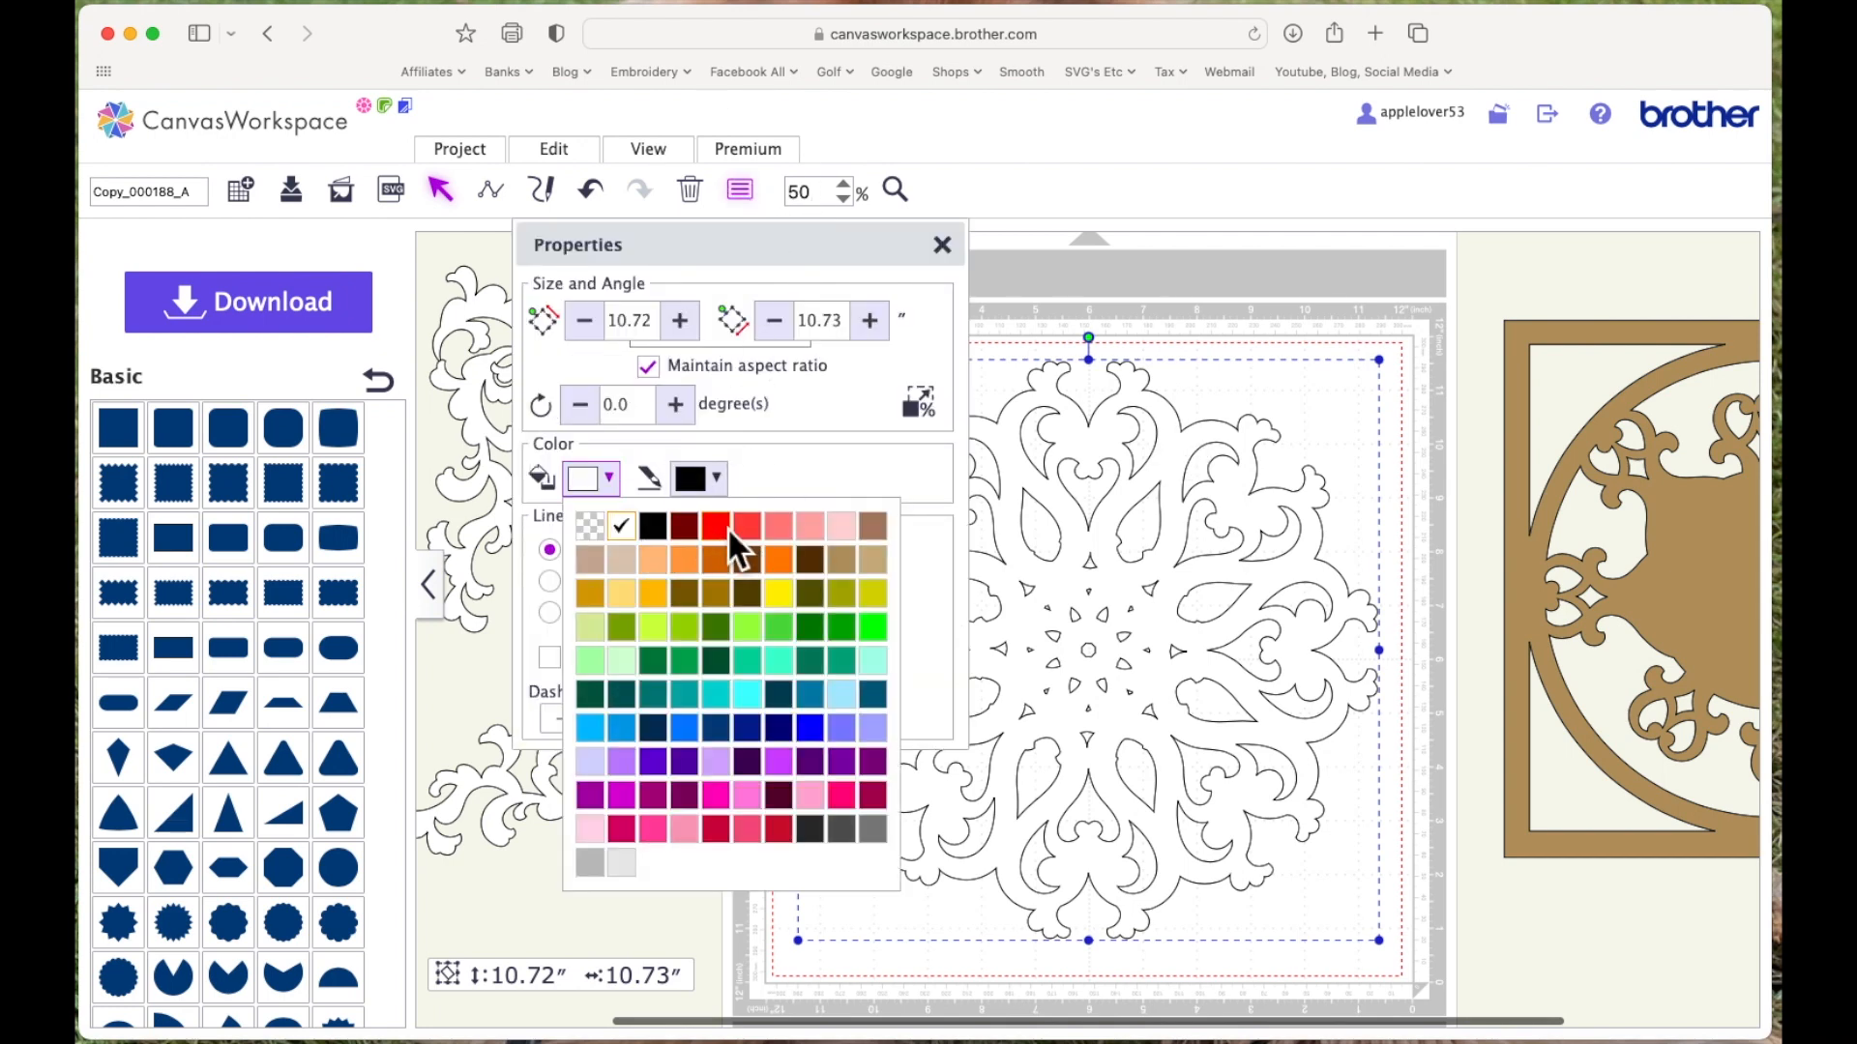
pyautogui.click(727, 527)
pyautogui.click(942, 245)
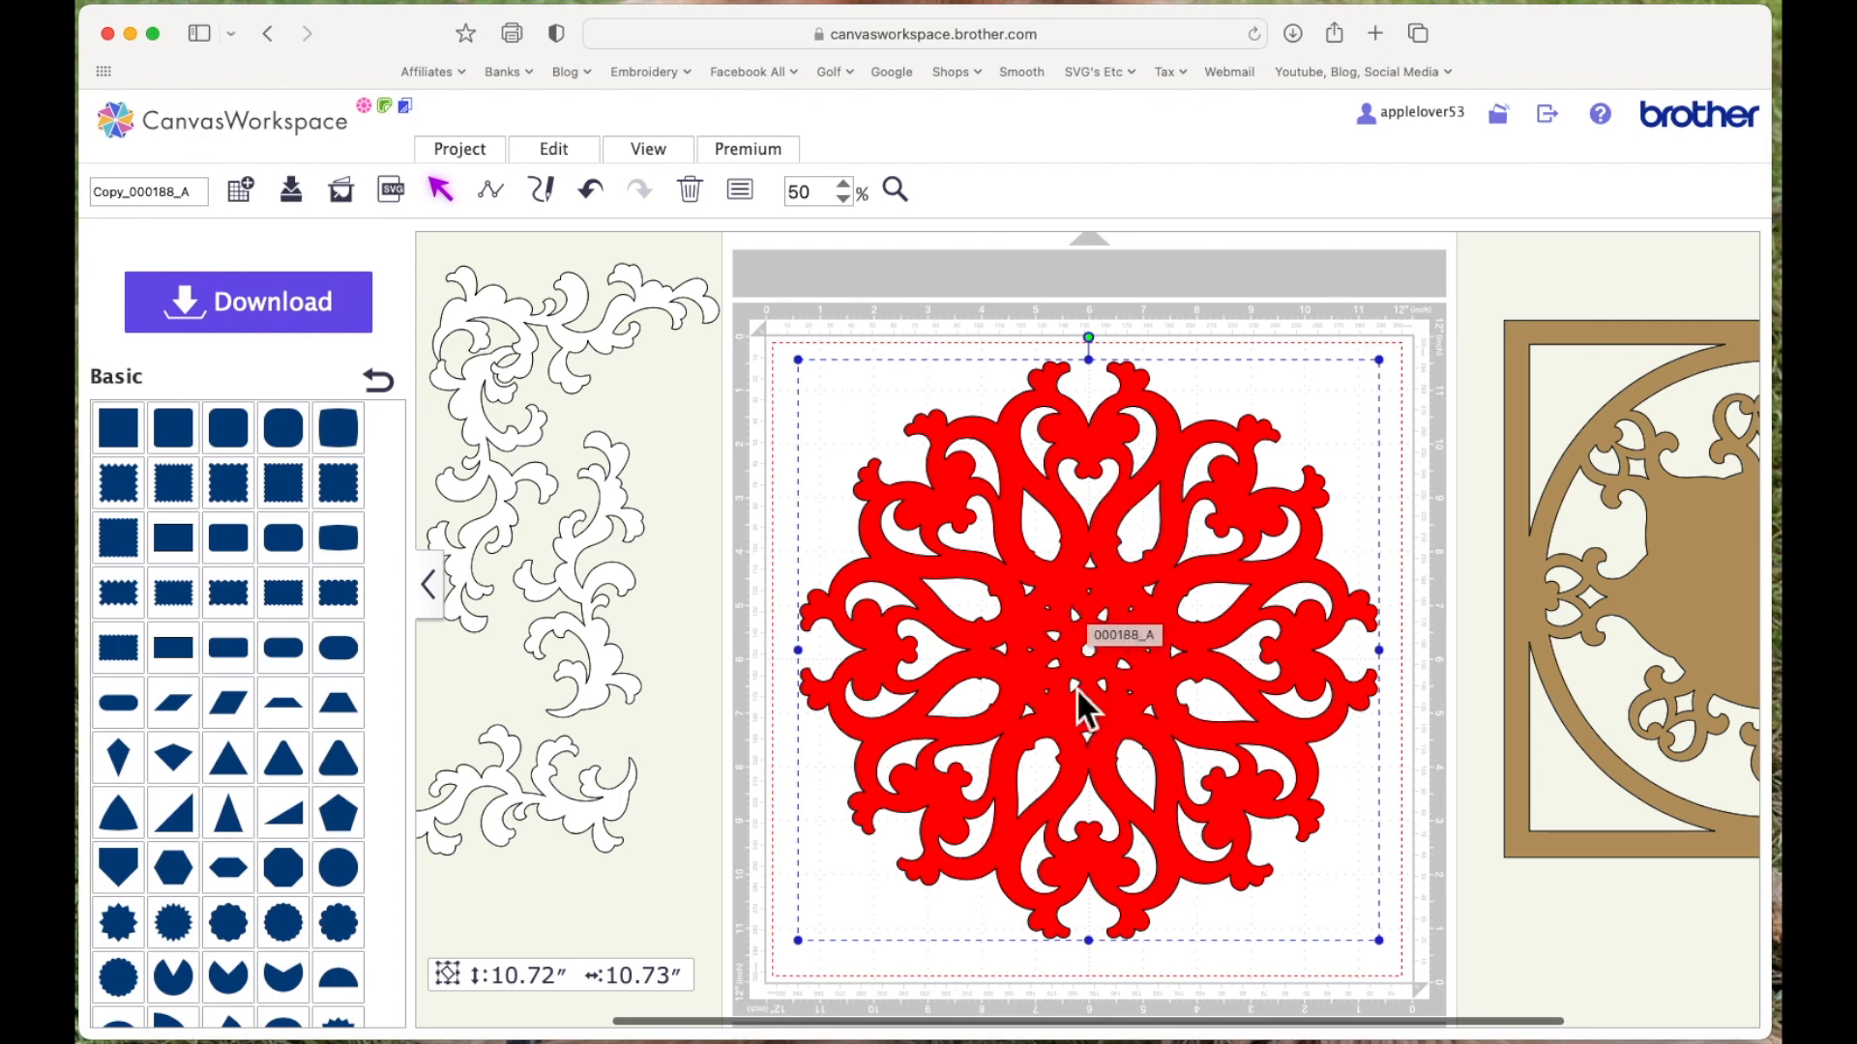
# Add a basic circle, shrink it to about 2.67 inches and center it over the middle of the snowflake
pyautogui.click(843, 184)
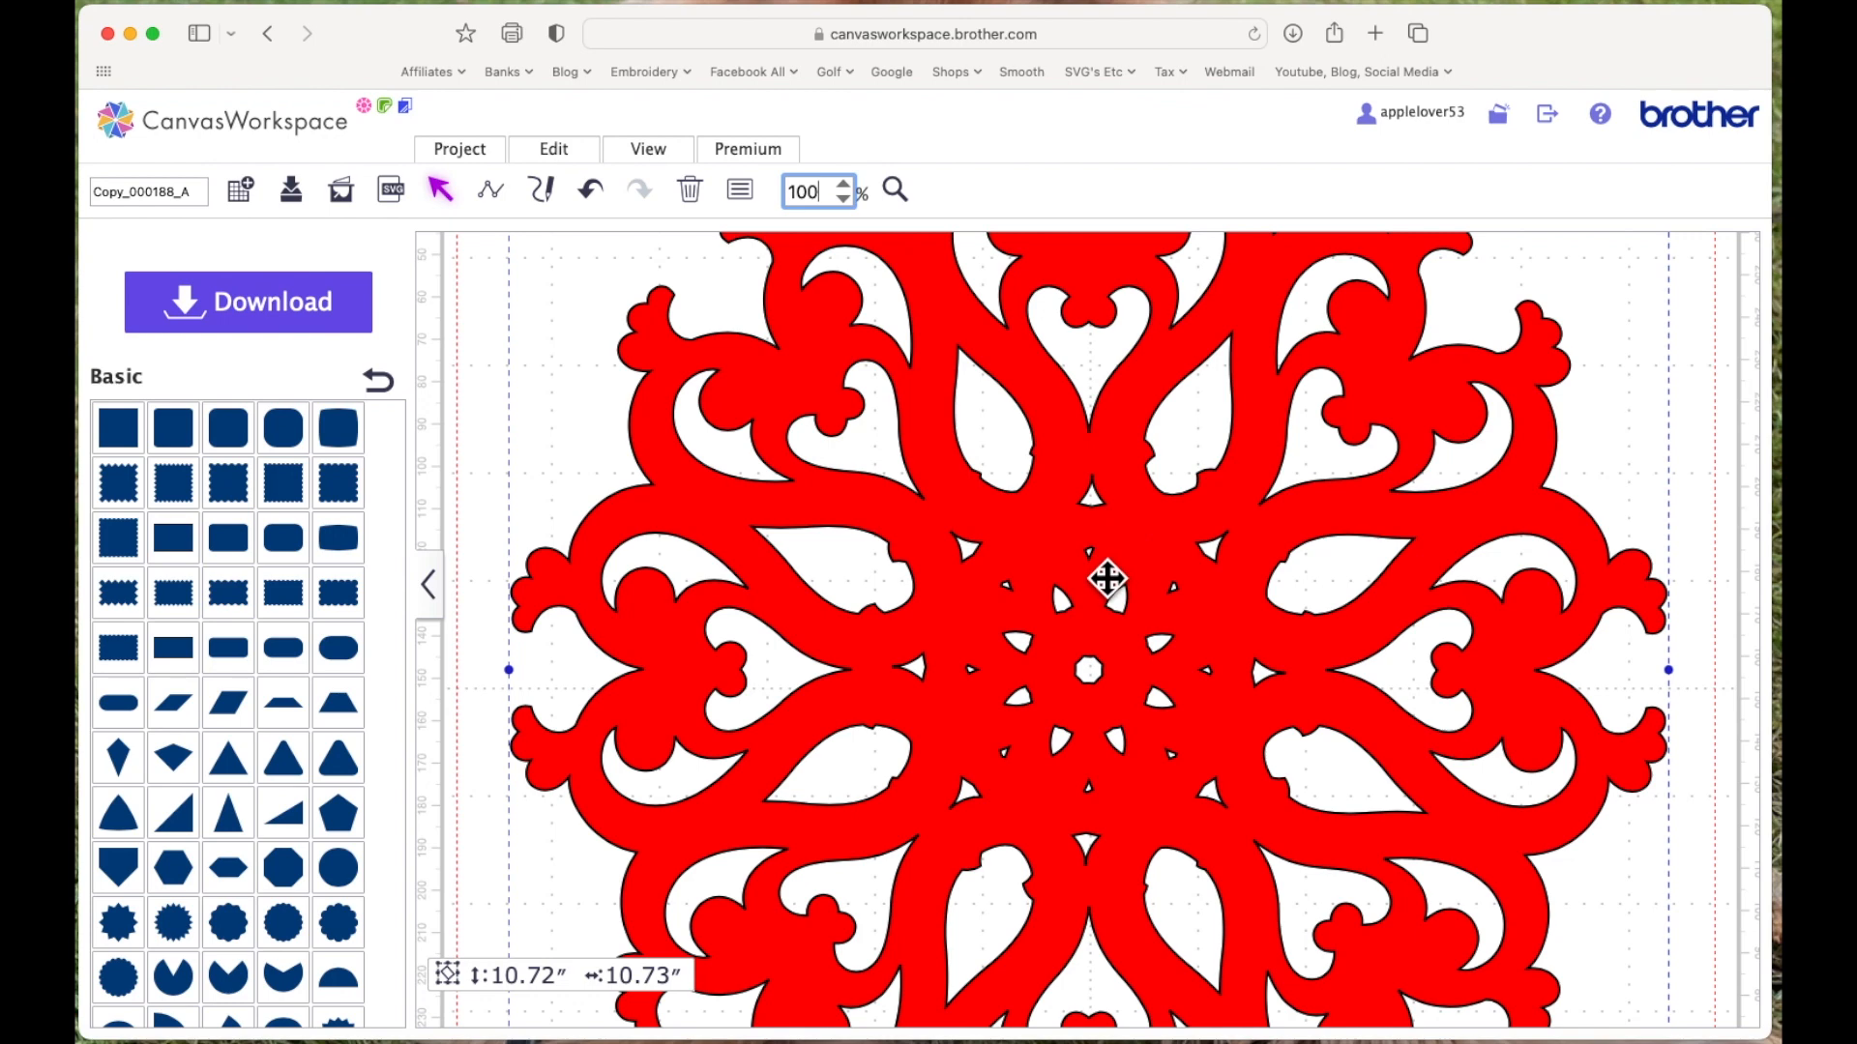
pyautogui.moveTo(344, 870); pyautogui.dragTo(924, 509)
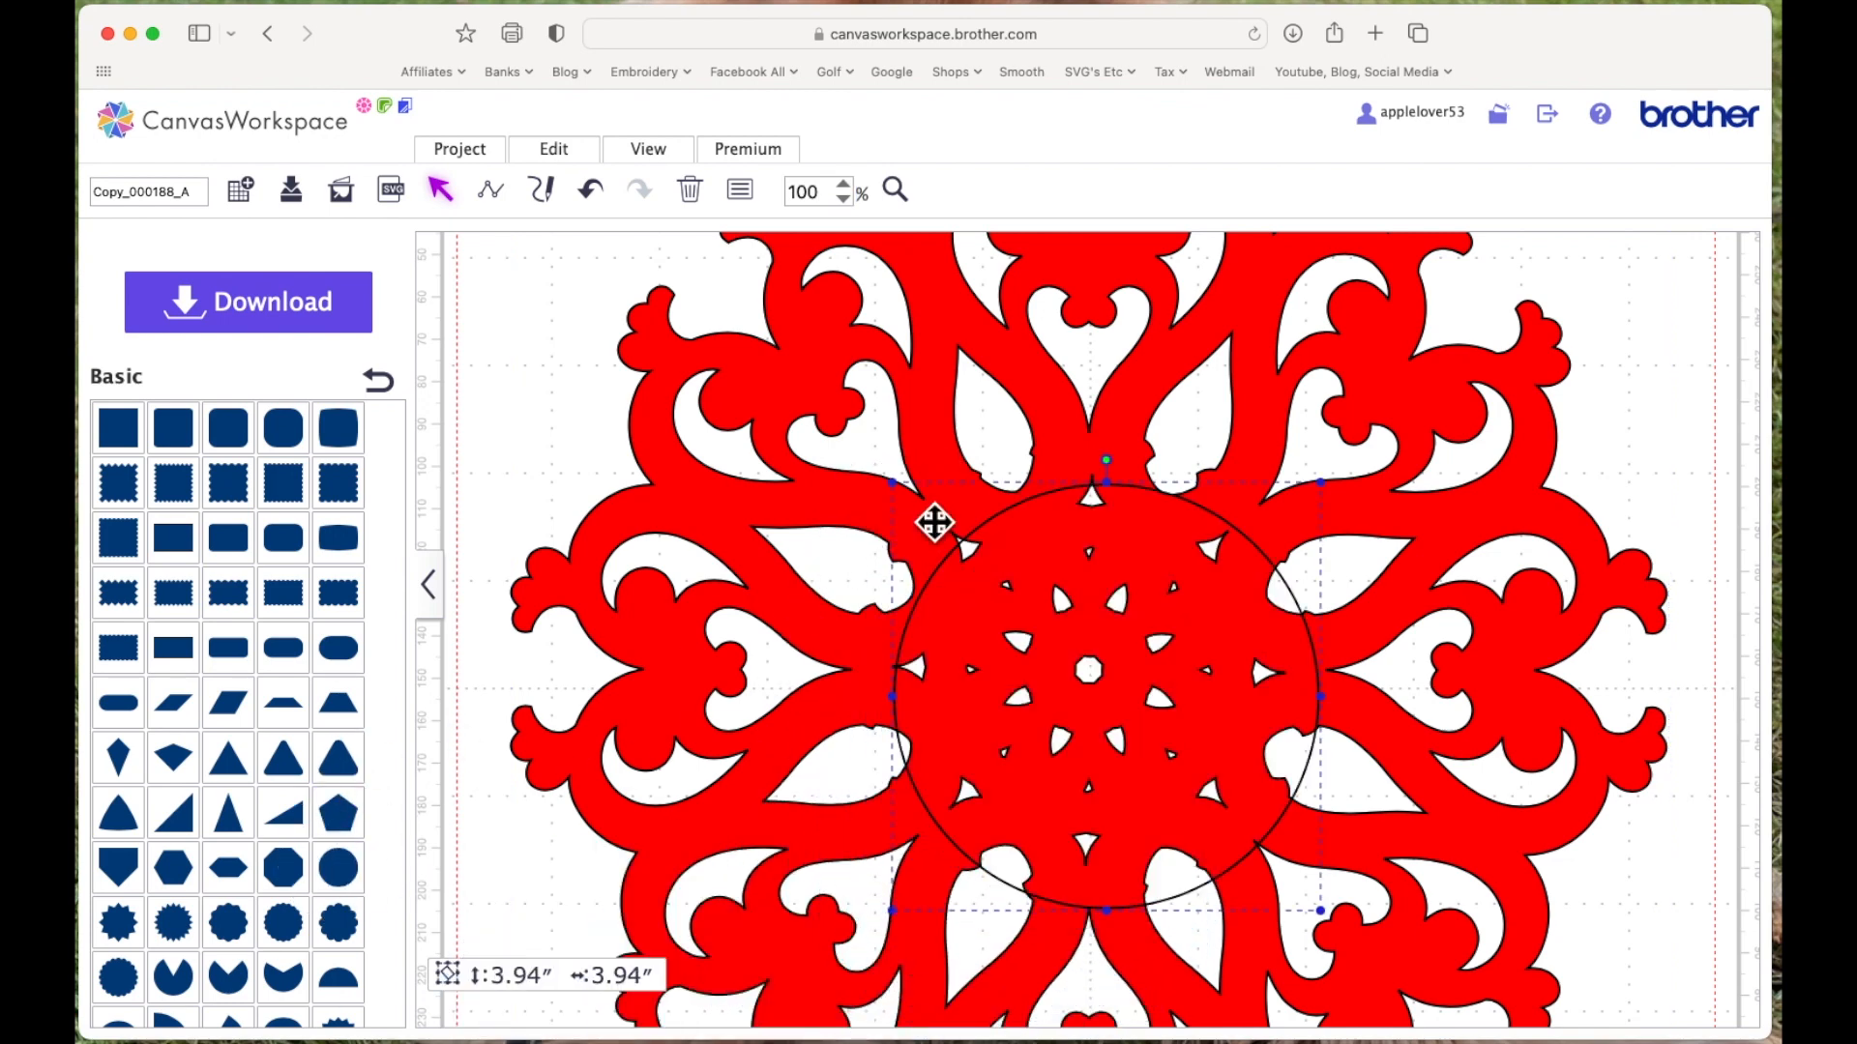
pyautogui.moveTo(1322, 484); pyautogui.dragTo(1226, 557)
pyautogui.moveTo(1108, 661); pyautogui.dragTo(1112, 658)
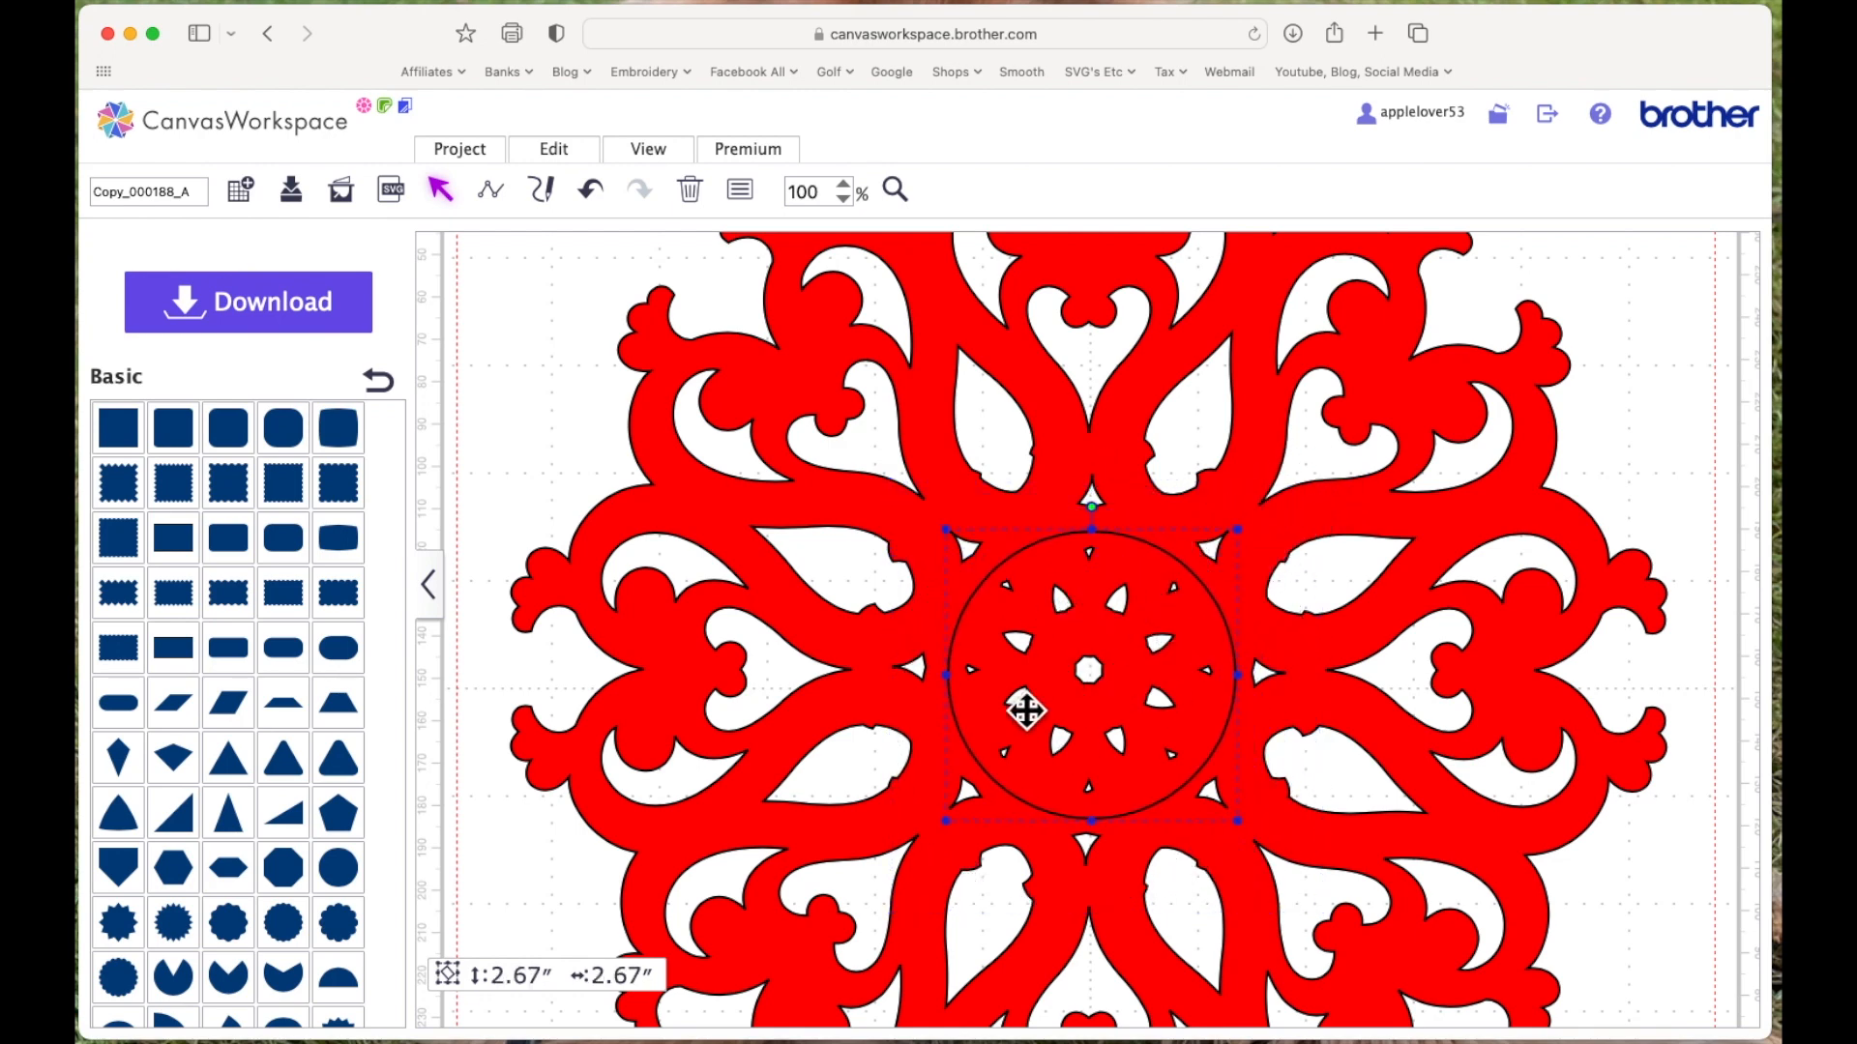
pyautogui.click(1573, 468)
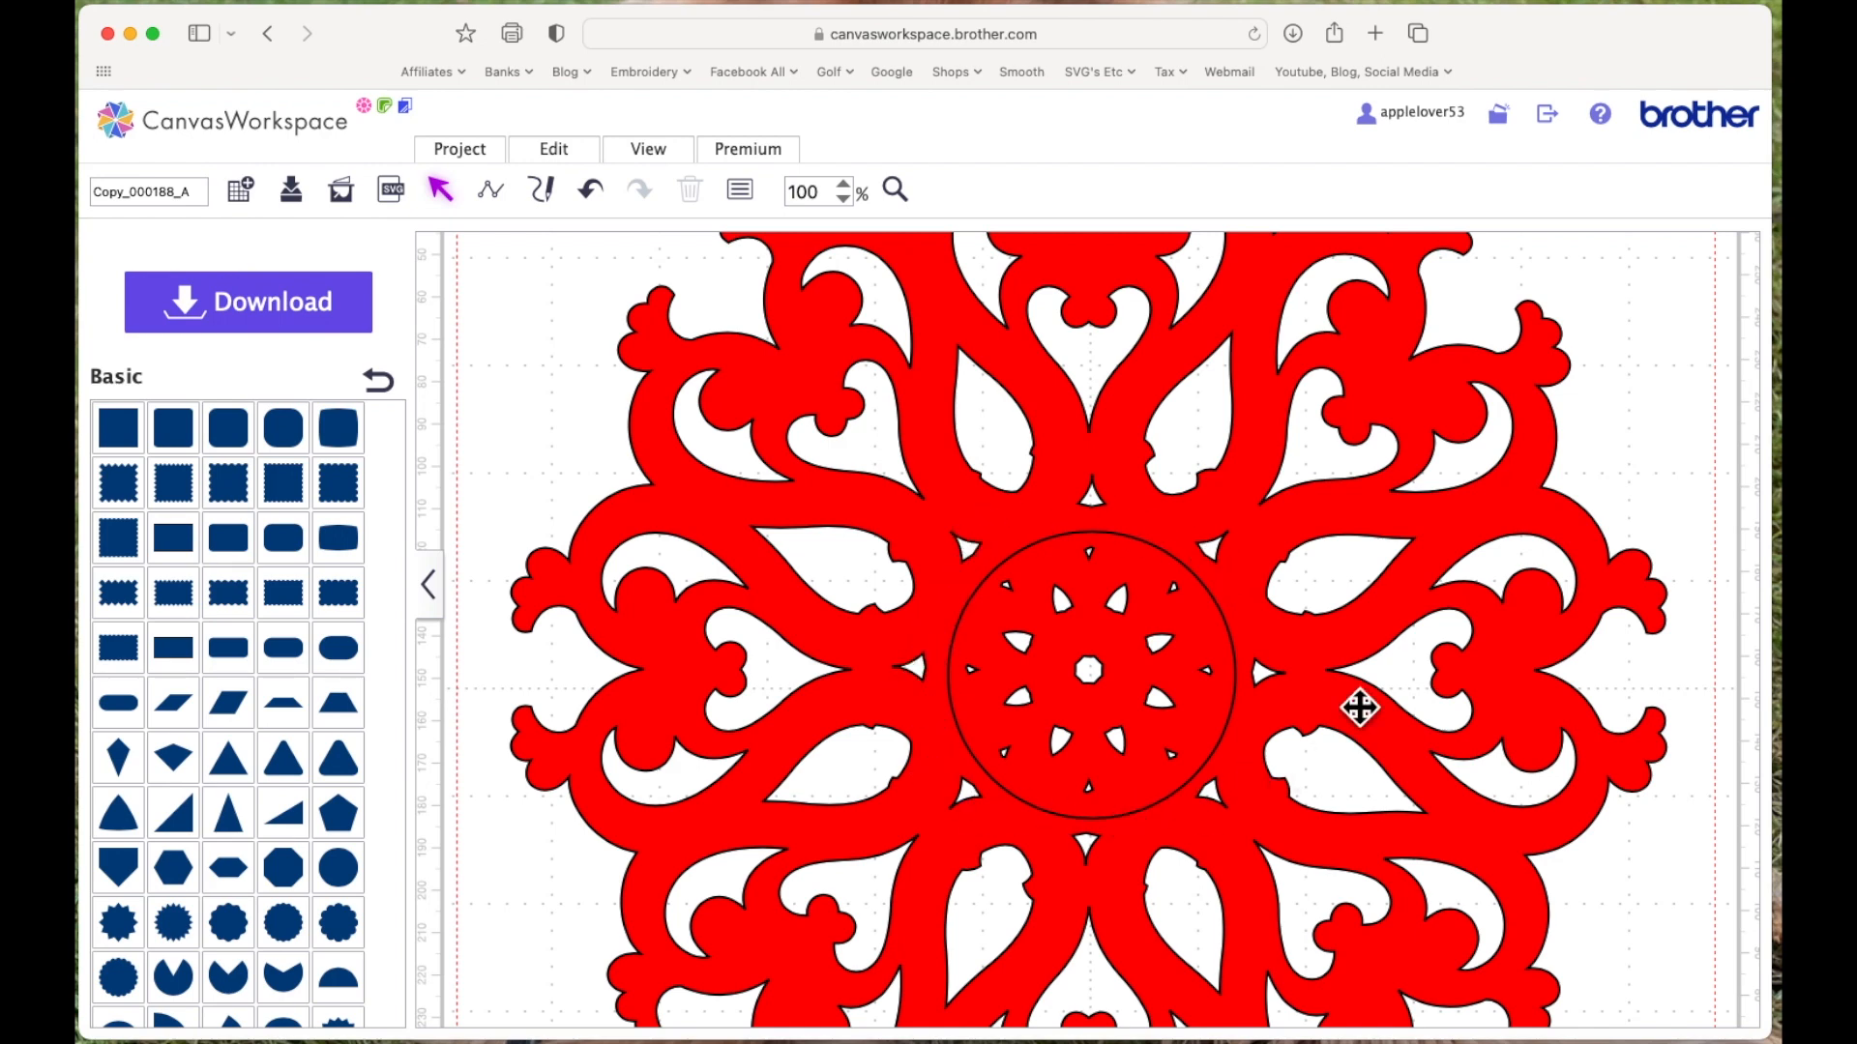
# Fill the central circle with white
pyautogui.click(1128, 585)
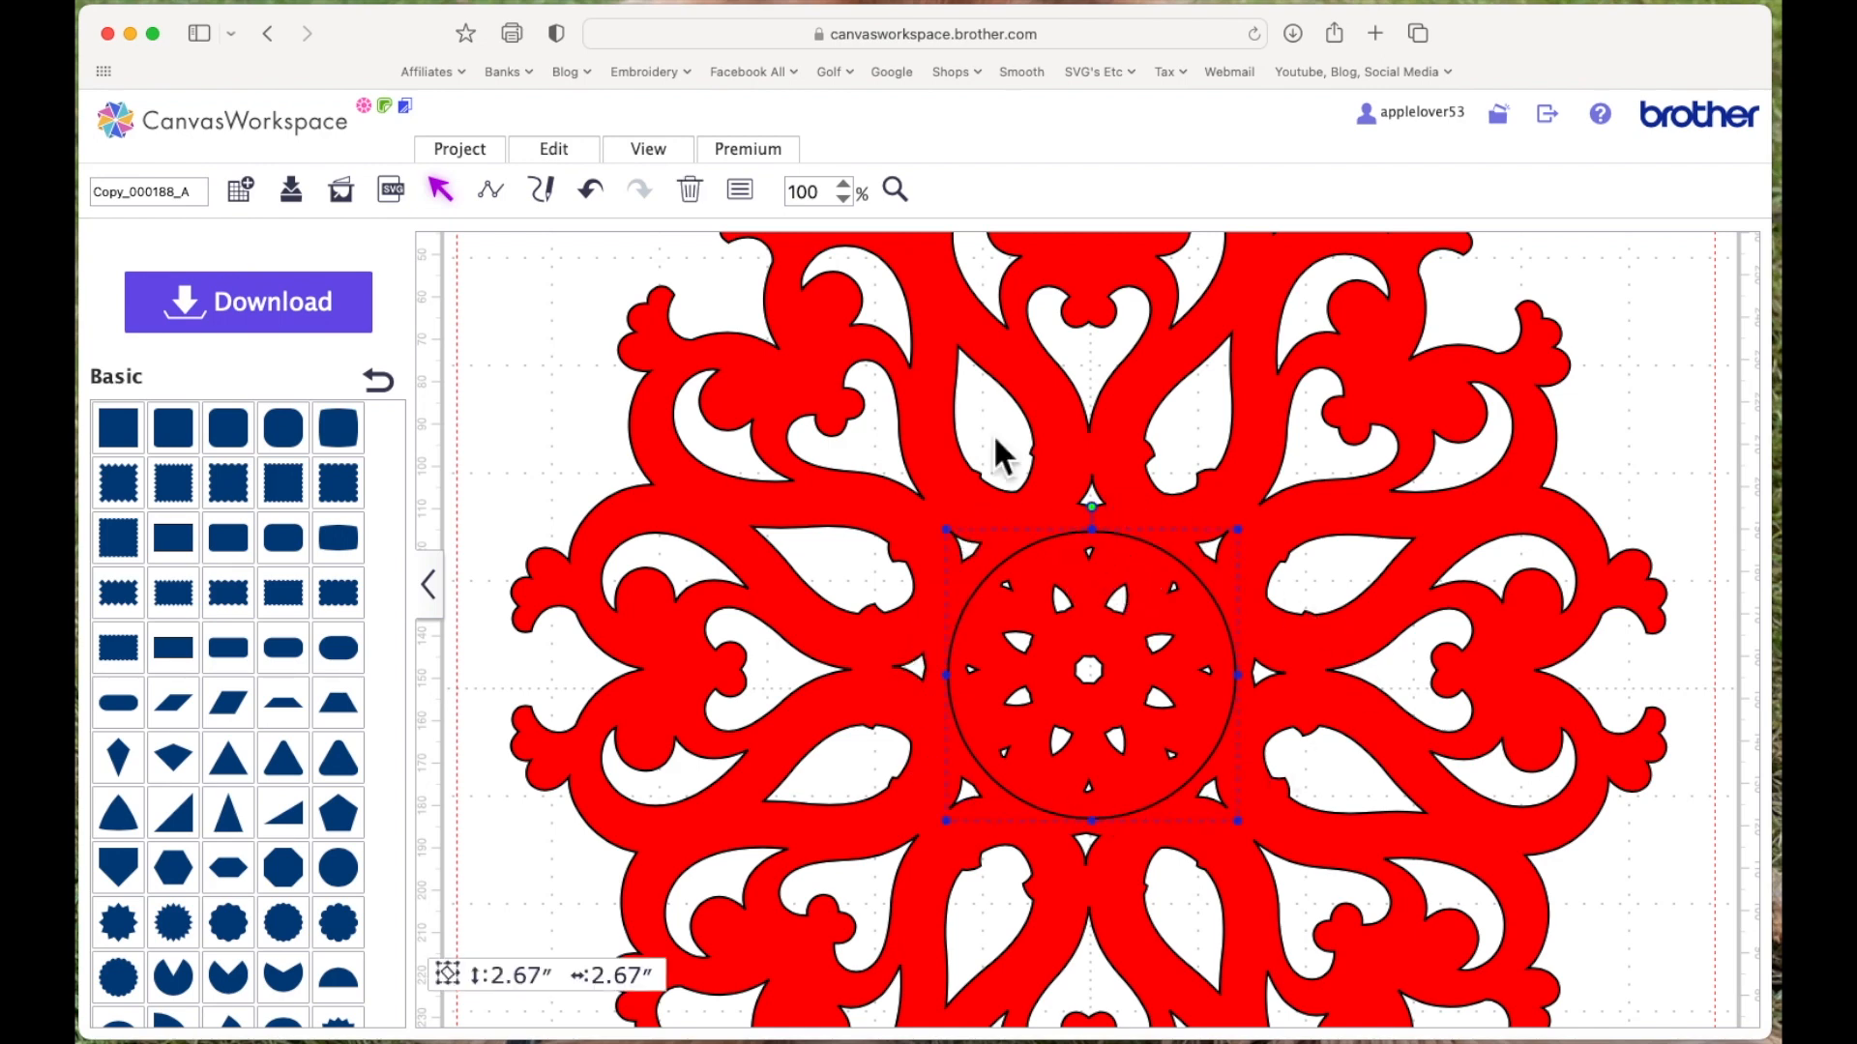
pyautogui.click(751, 198)
pyautogui.click(604, 481)
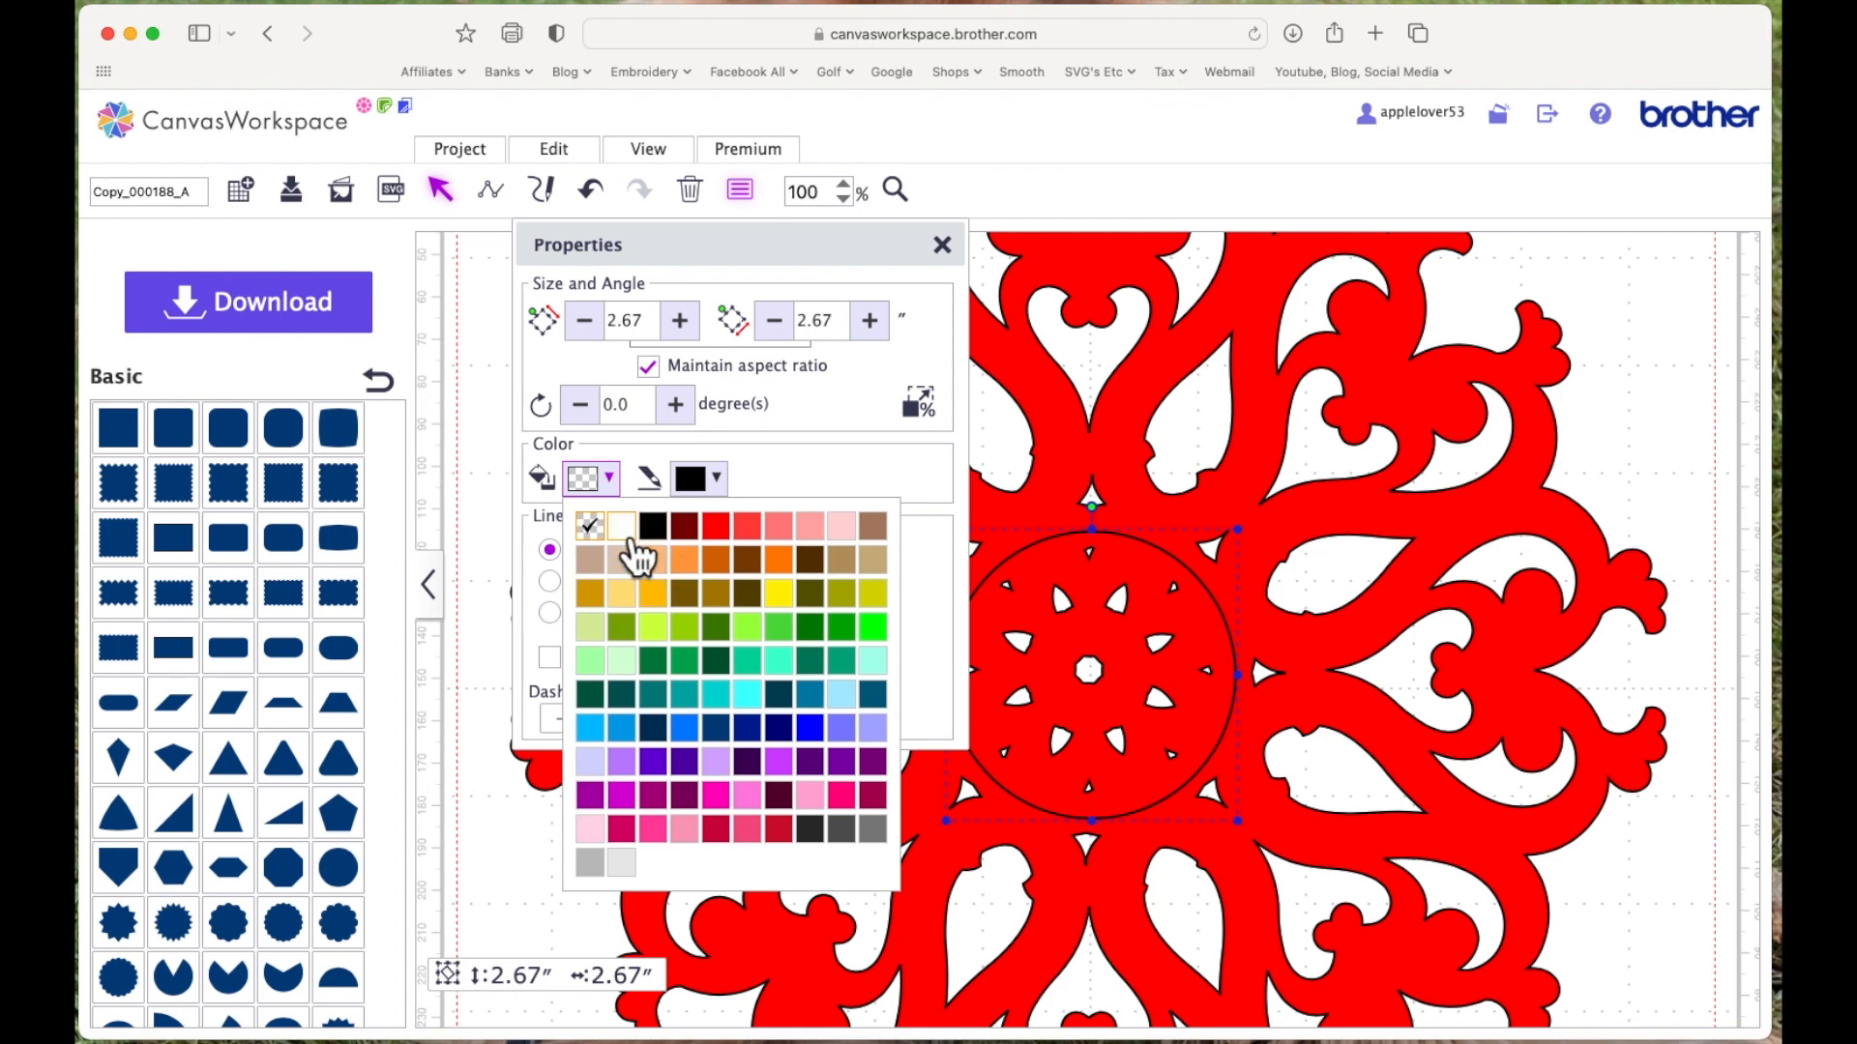
pyautogui.click(622, 527)
pyautogui.click(941, 245)
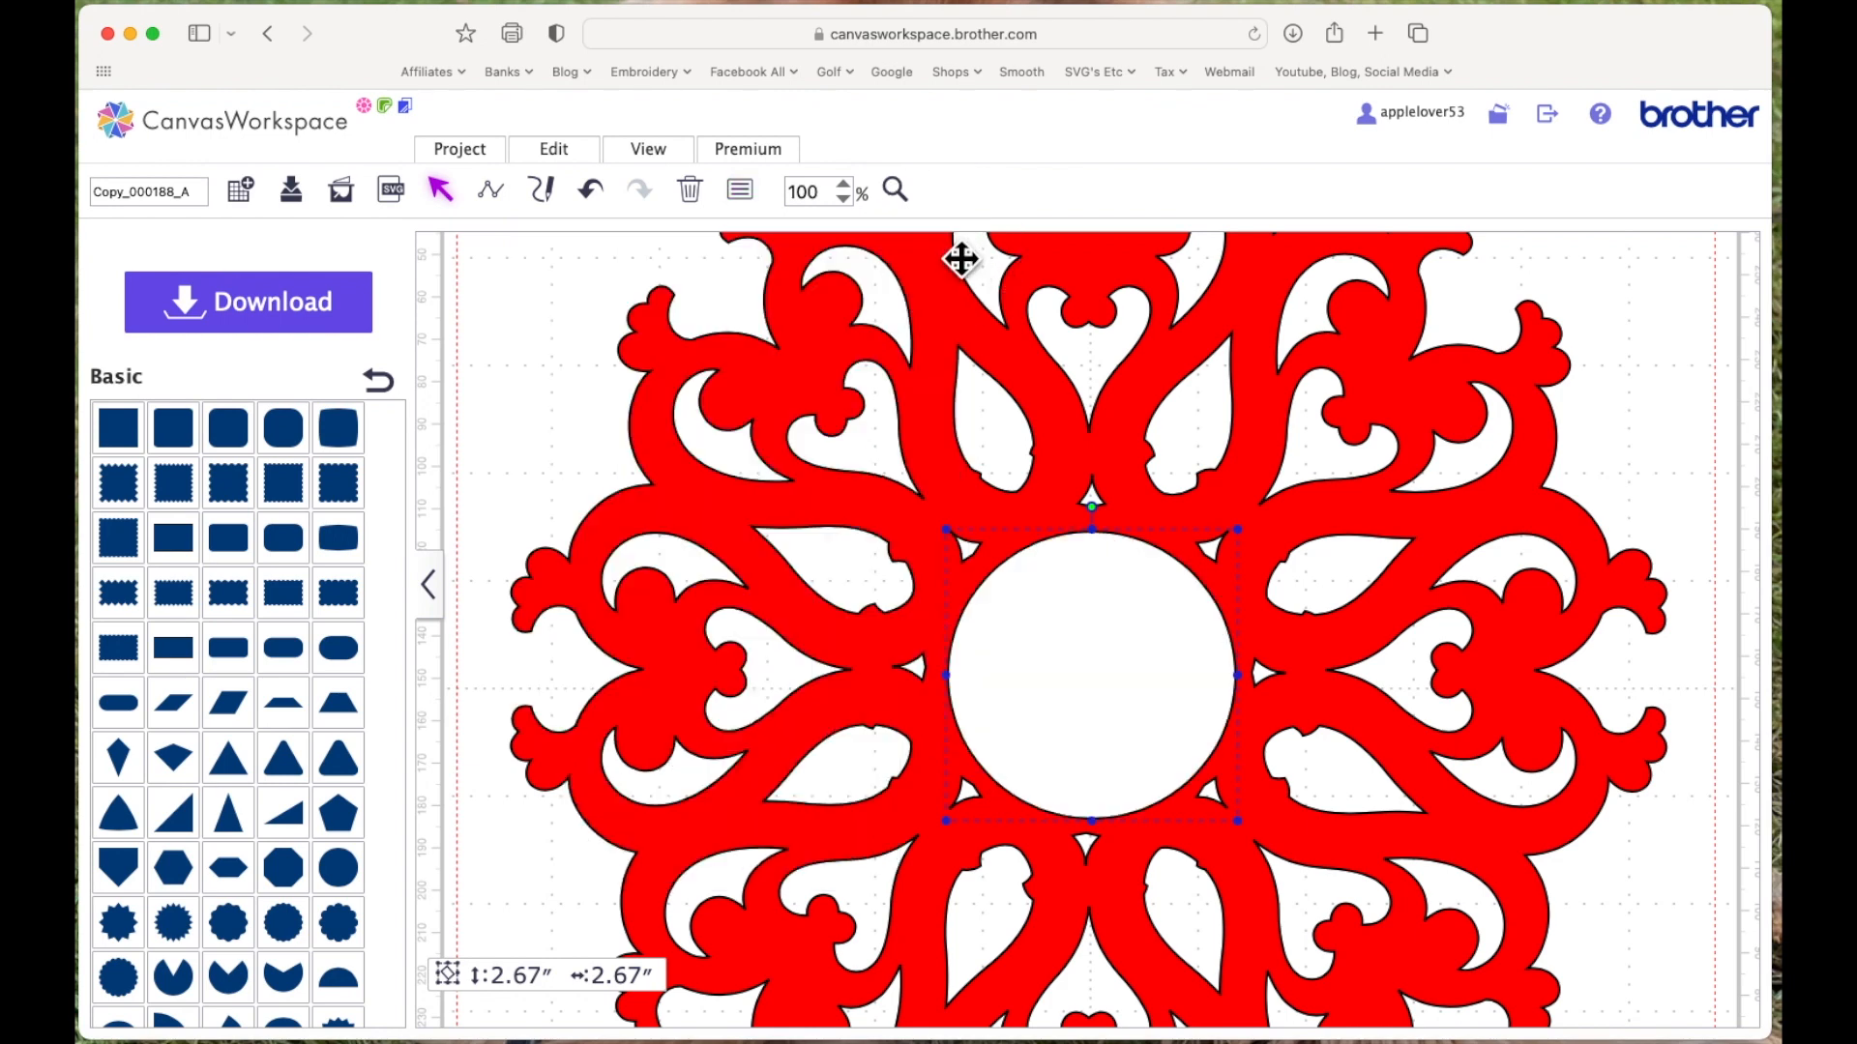
# Weld the central circle and the red snowflake into one shape
pyautogui.click(844, 198)
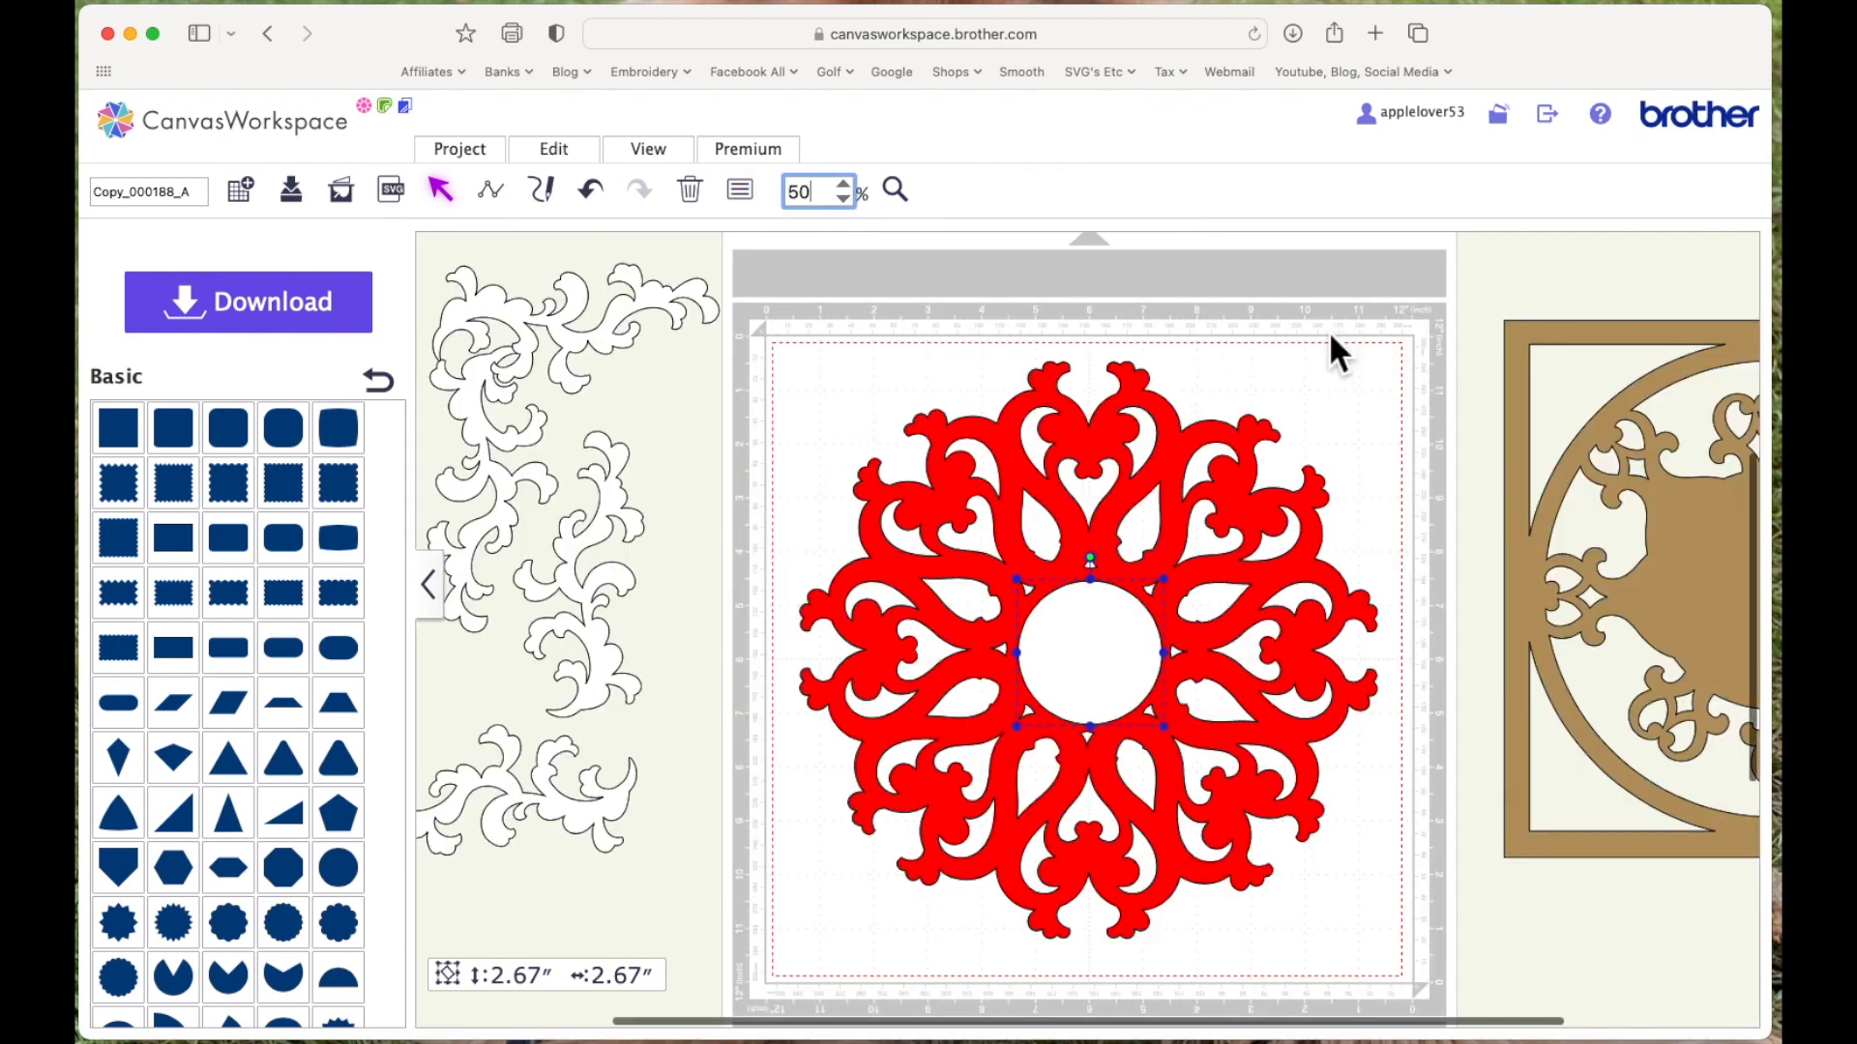
pyautogui.click(1316, 357)
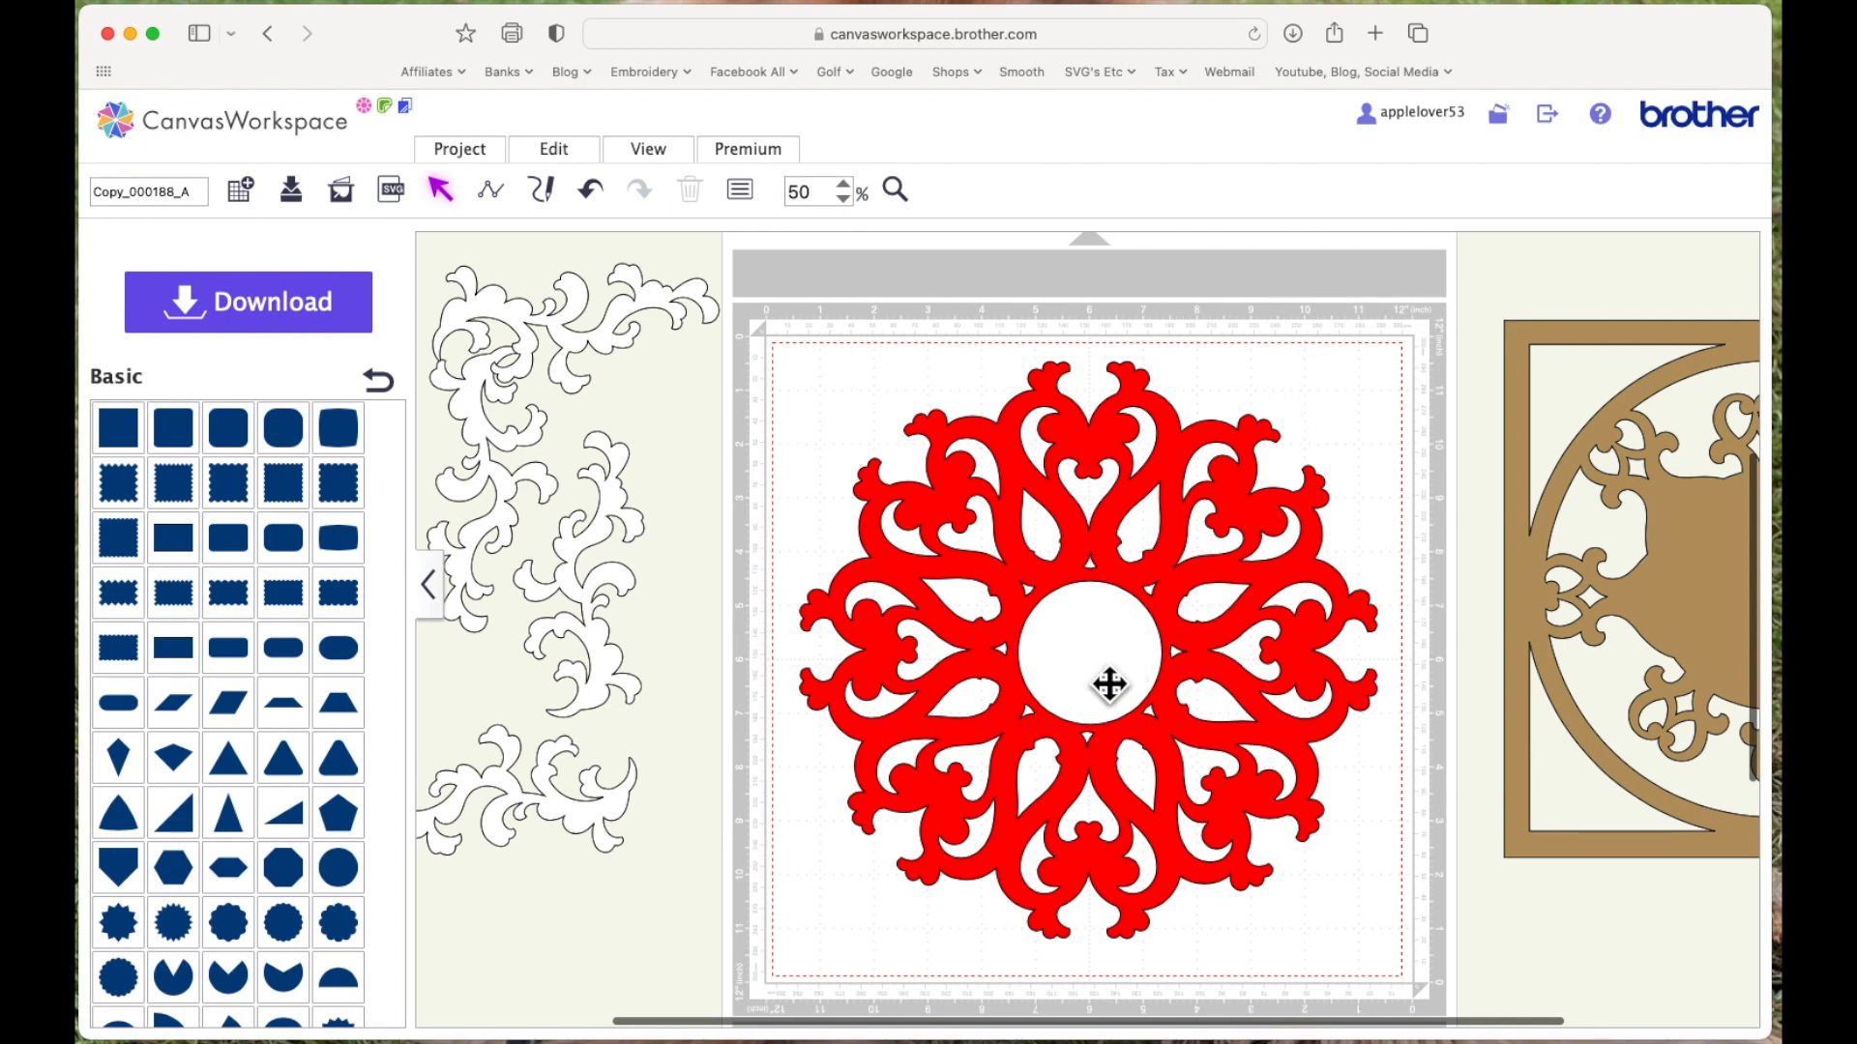
pyautogui.moveTo(872, 367); pyautogui.dragTo(1267, 812)
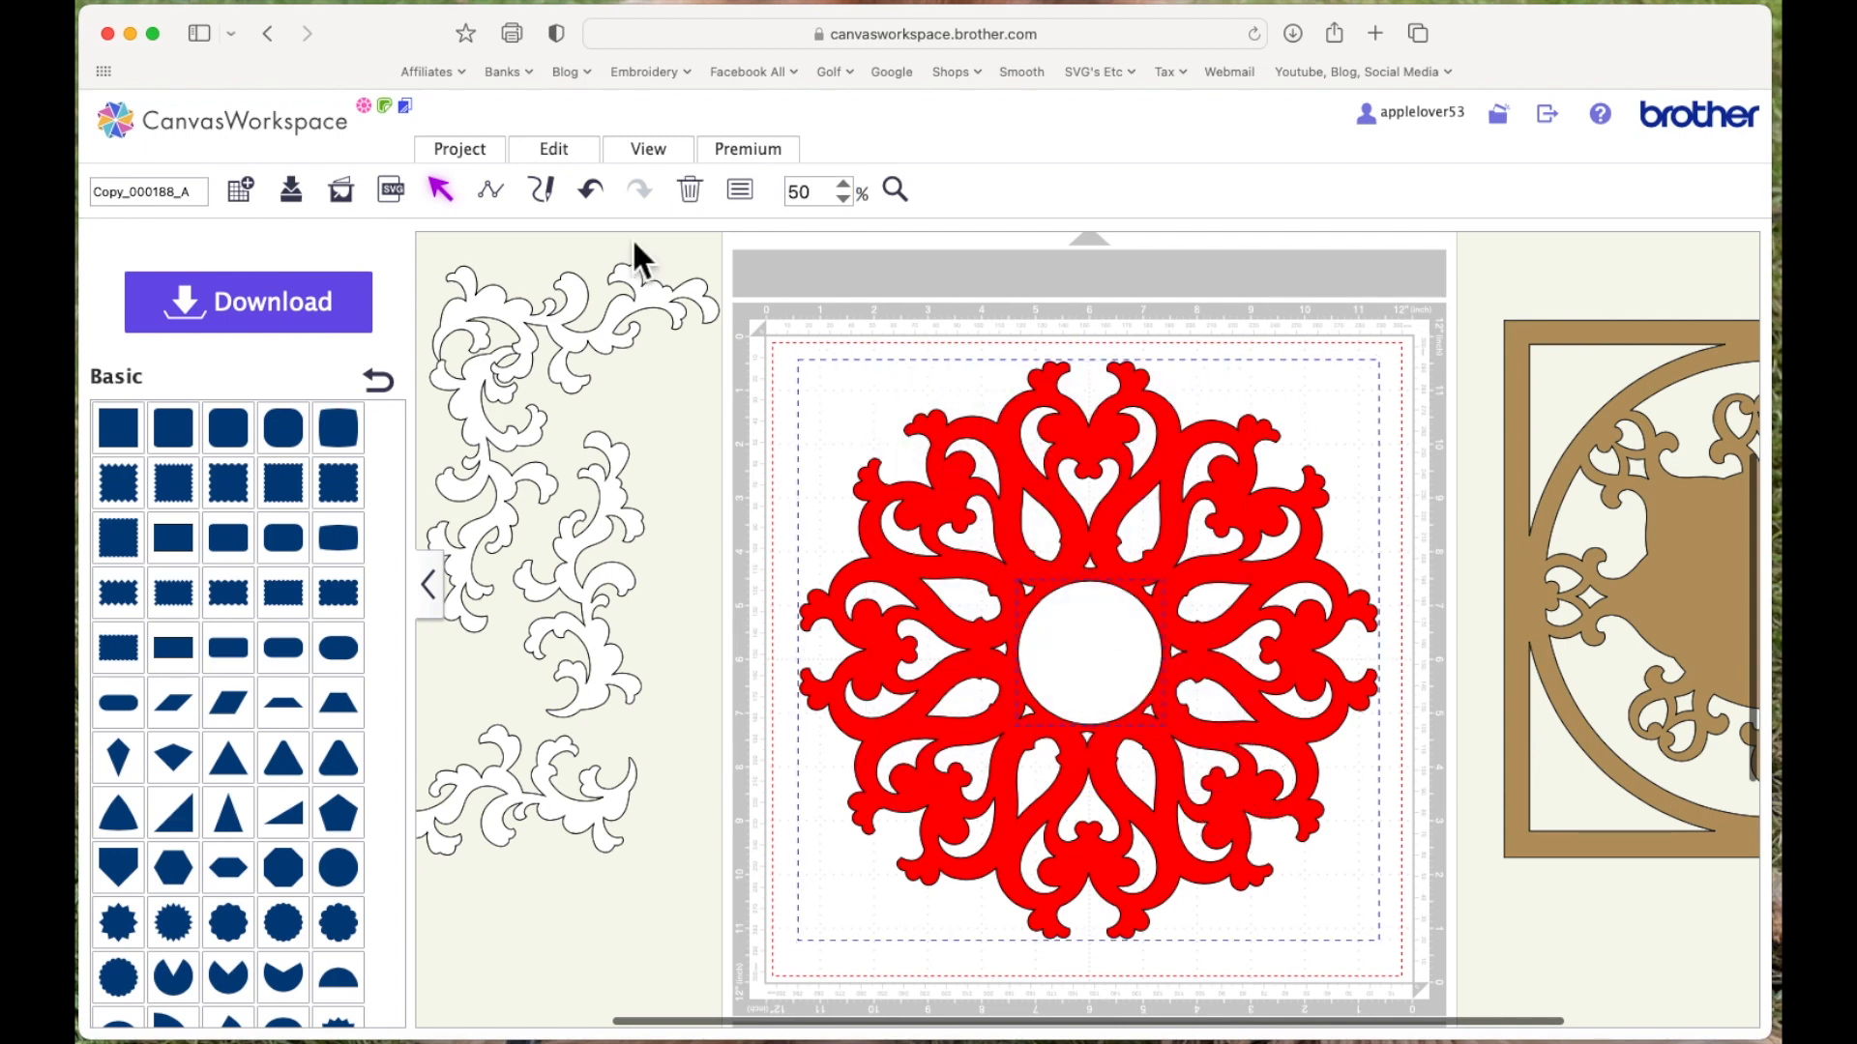
pyautogui.click(597, 180)
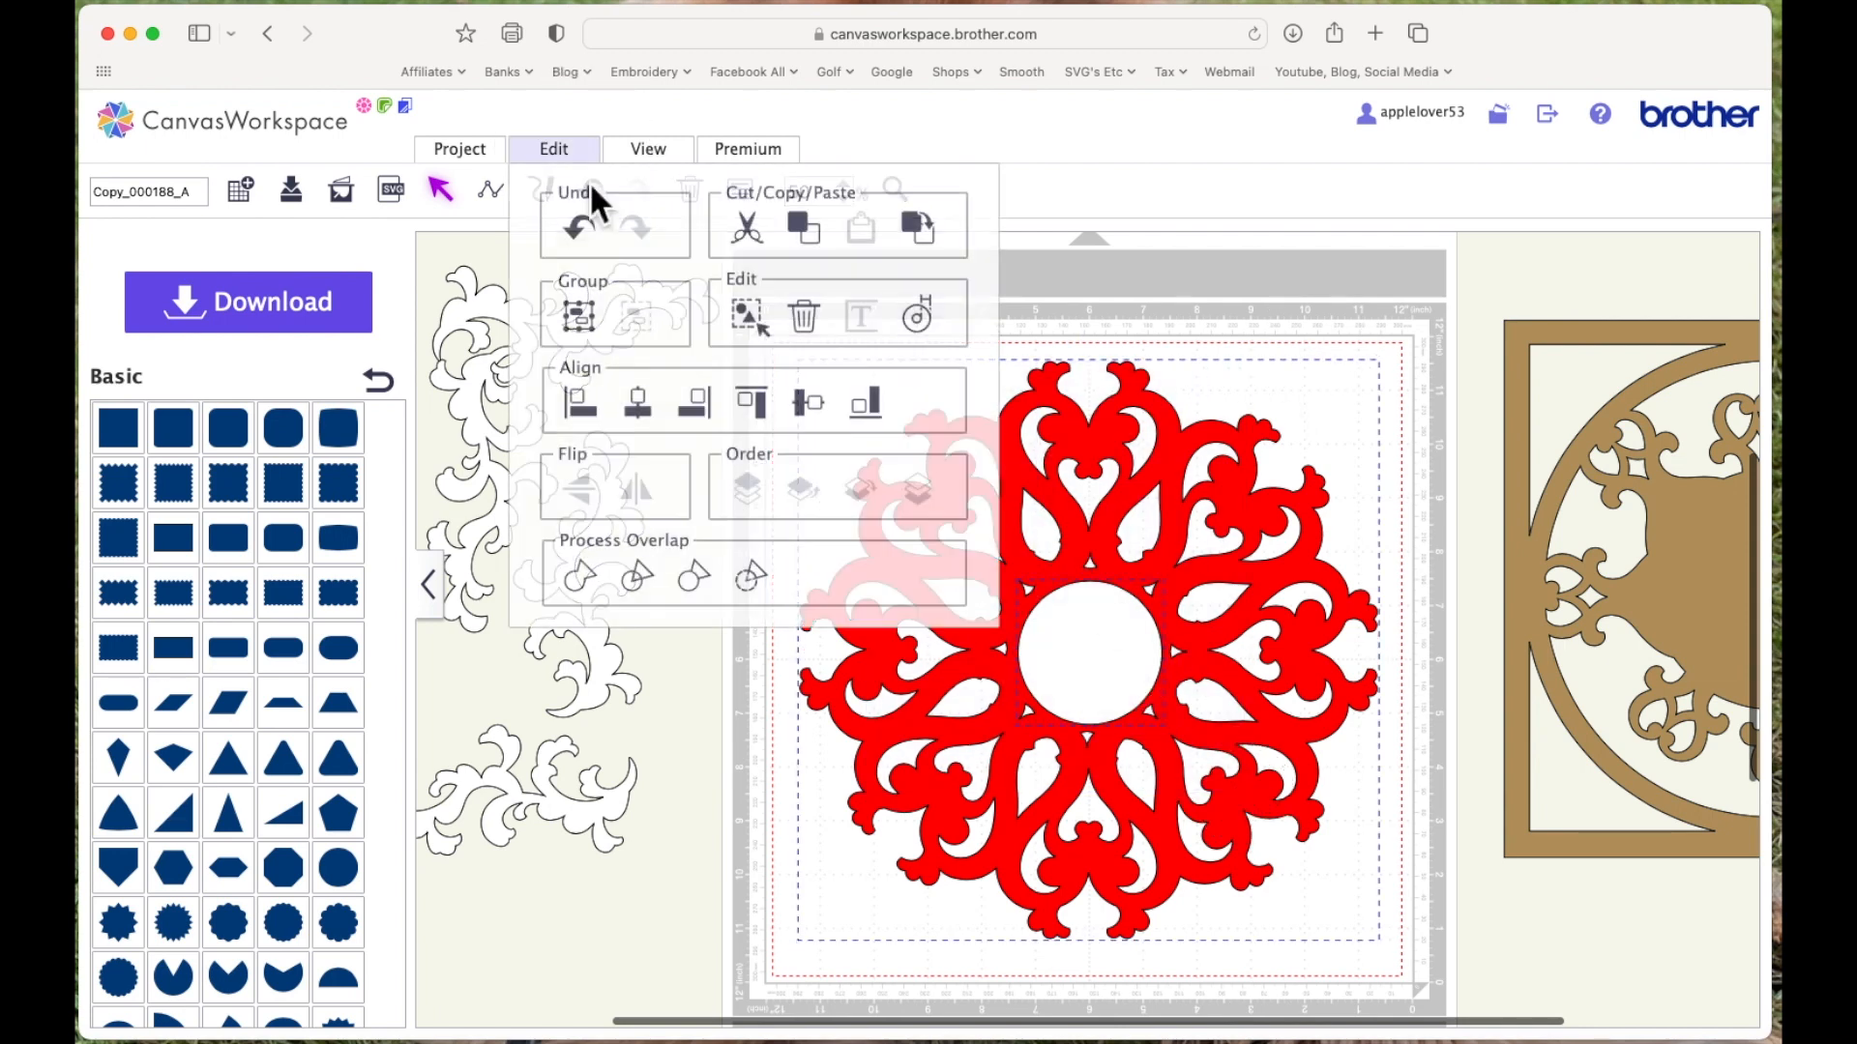
pyautogui.click(580, 578)
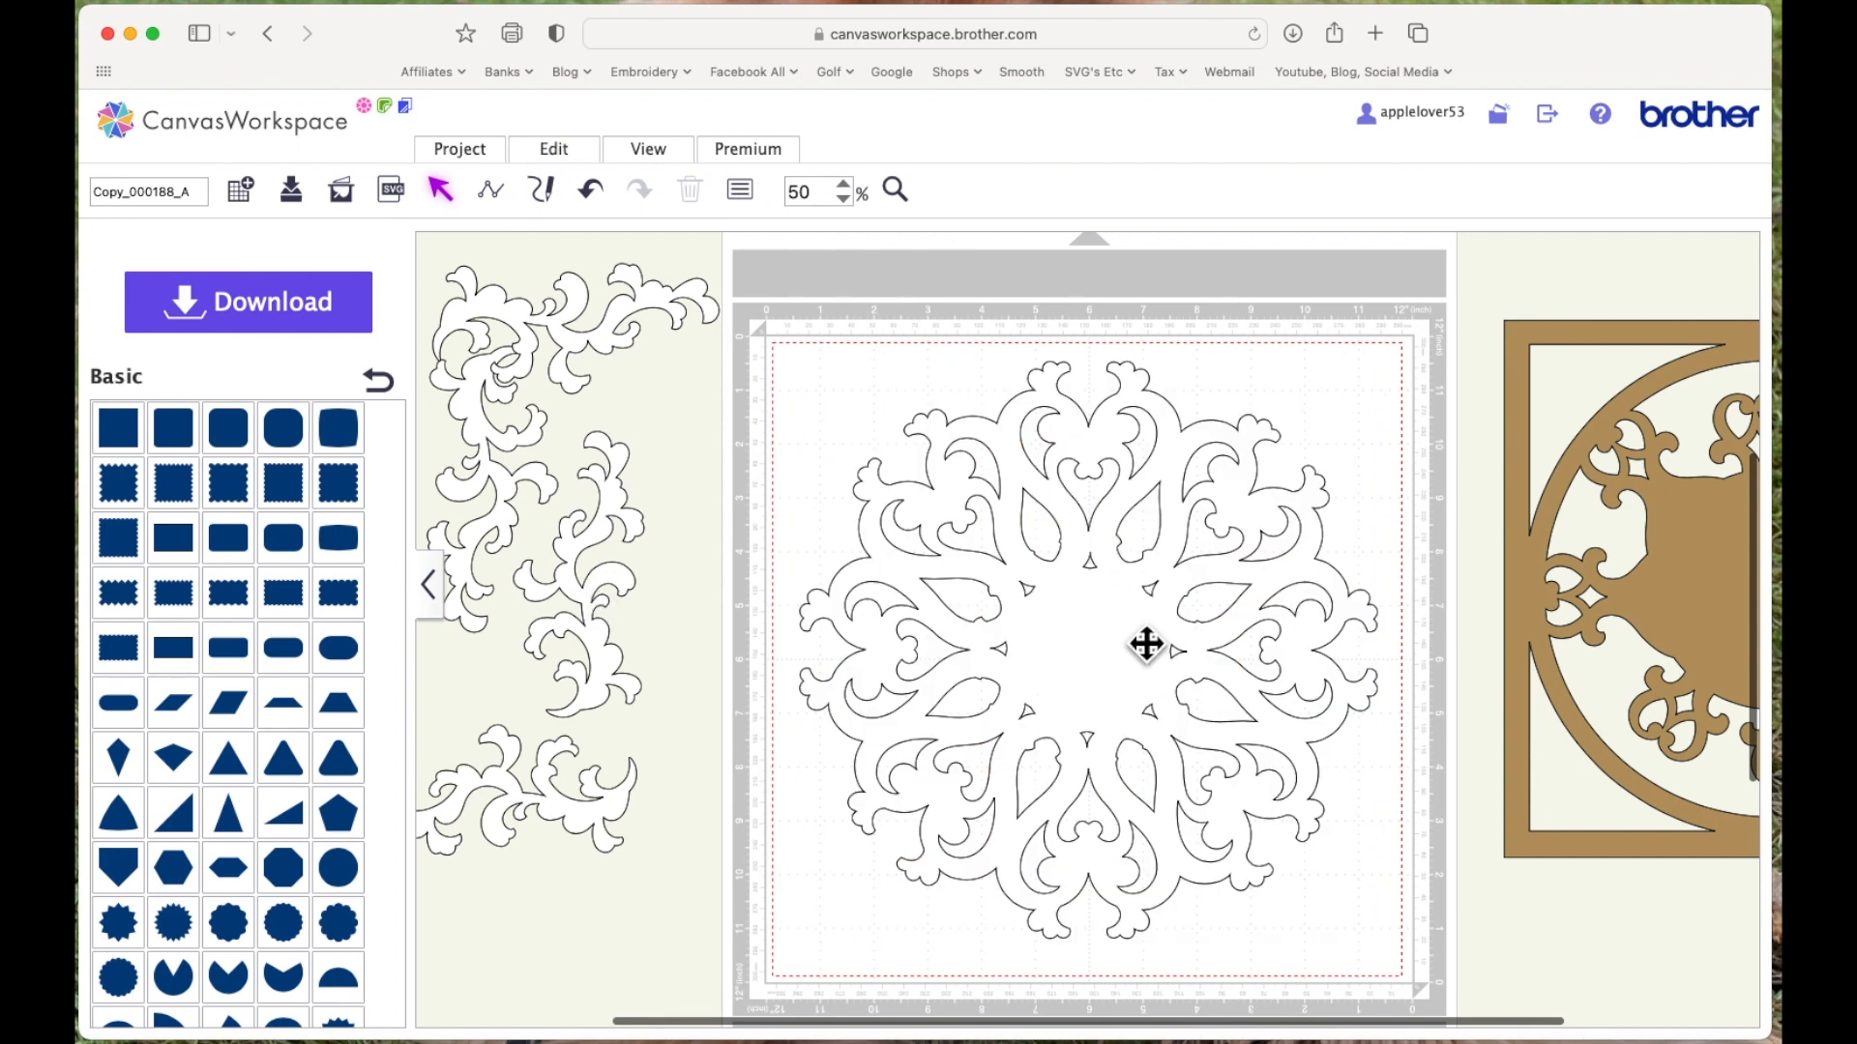
# Shrink the welded snowflake and move it aside, and add a basic circle enlarged to about 7.67 inches
pyautogui.click(1198, 473)
pyautogui.moveTo(1402, 368); pyautogui.dragTo(1562, 396)
pyautogui.moveTo(327, 872); pyautogui.dragTo(936, 553)
pyautogui.moveTo(1146, 724); pyautogui.dragTo(1326, 903)
pyautogui.moveTo(1056, 738); pyautogui.dragTo(1355, 537)
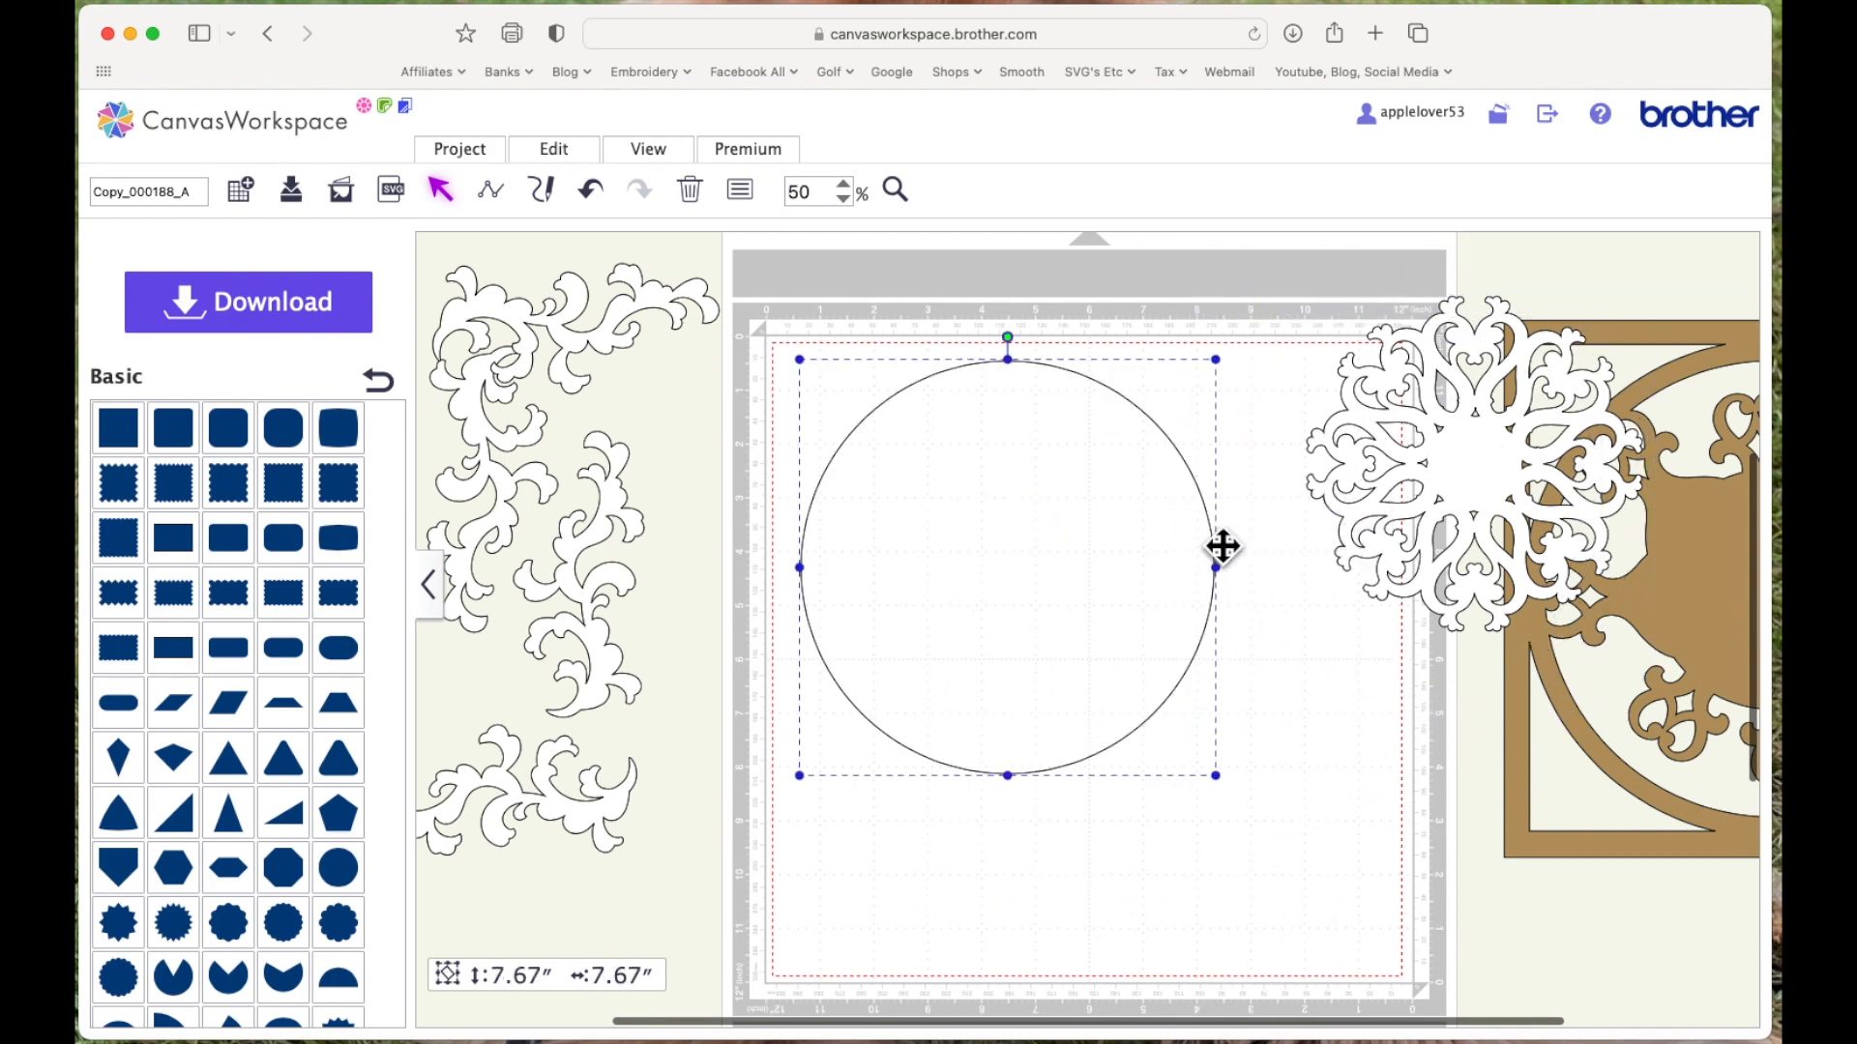
# Duplicate the large circle and shrink the copy slightly to form the inner edge of a ring
pyautogui.rightClick(987, 435)
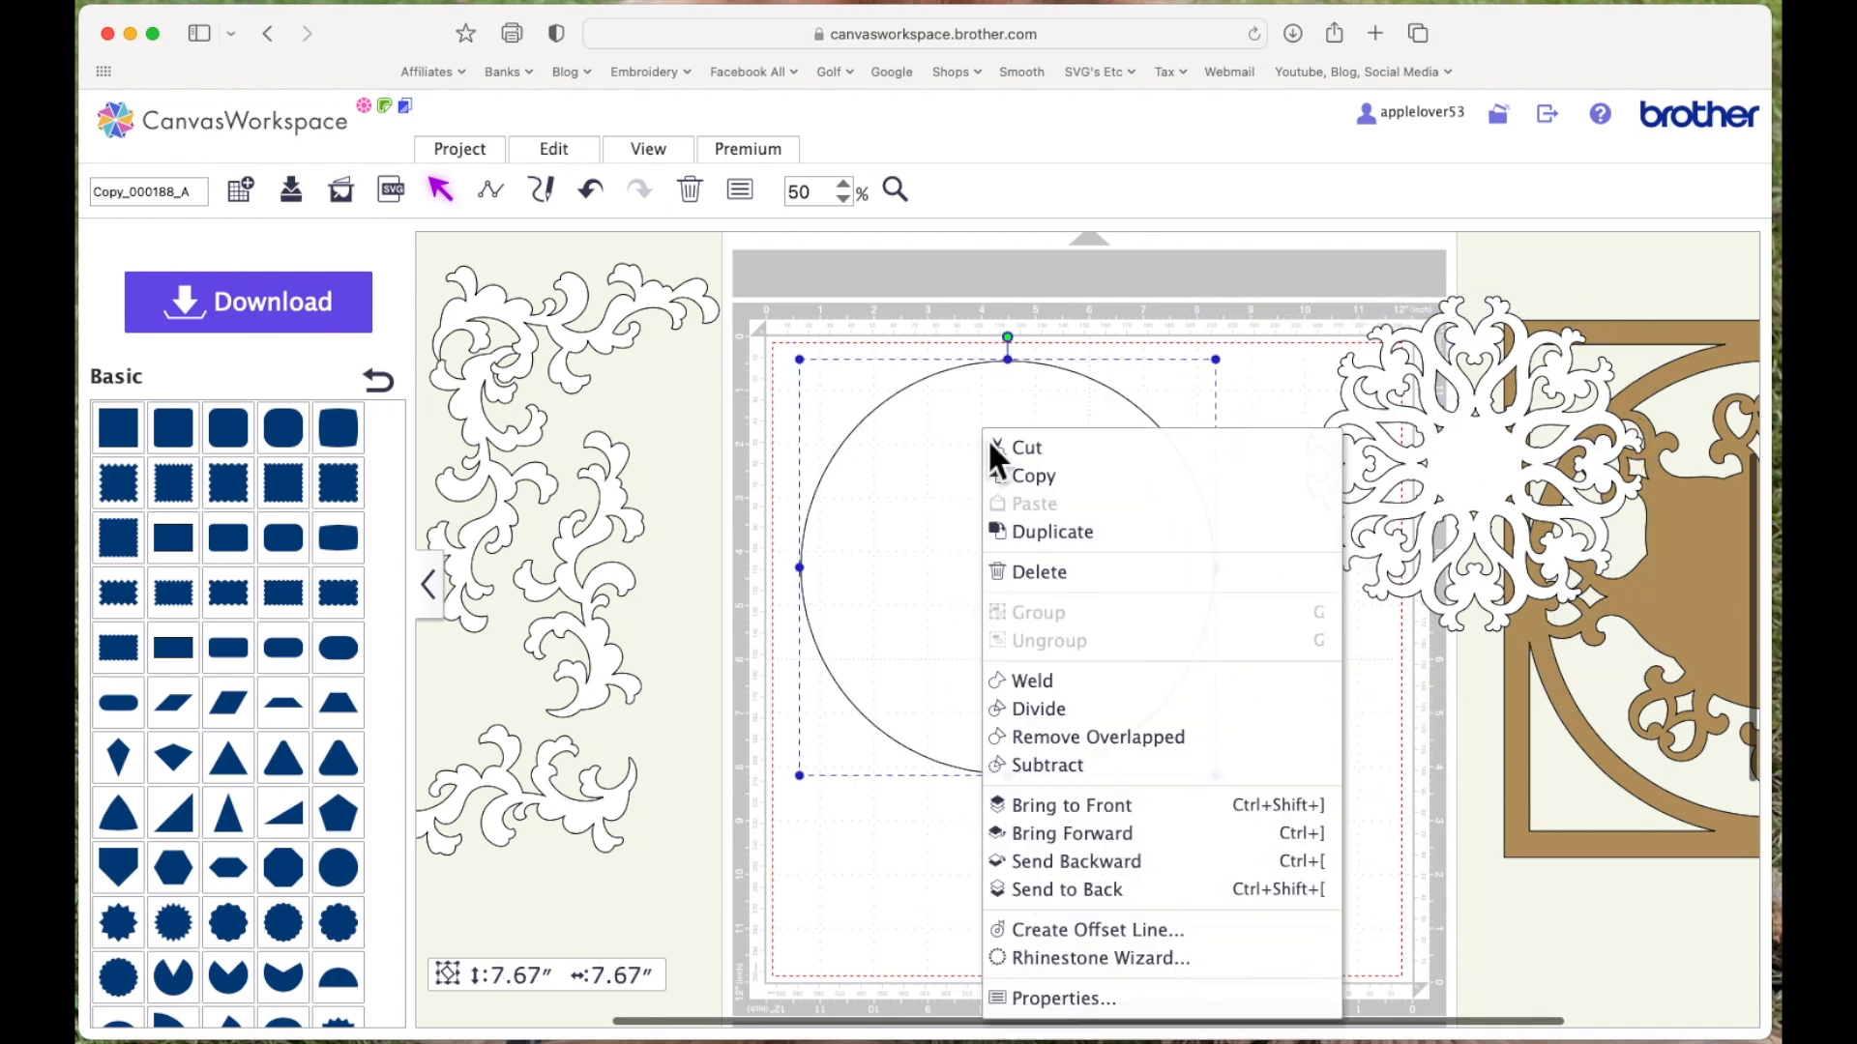
pyautogui.click(1073, 535)
pyautogui.moveTo(1235, 381); pyautogui.dragTo(1199, 418)
# Center the two circles on each other horizontally and vertically, and cut the inner circle out to make a ring
pyautogui.keyDown('shift'); pyautogui.click(1010, 560); pyautogui.keyUp('shift')
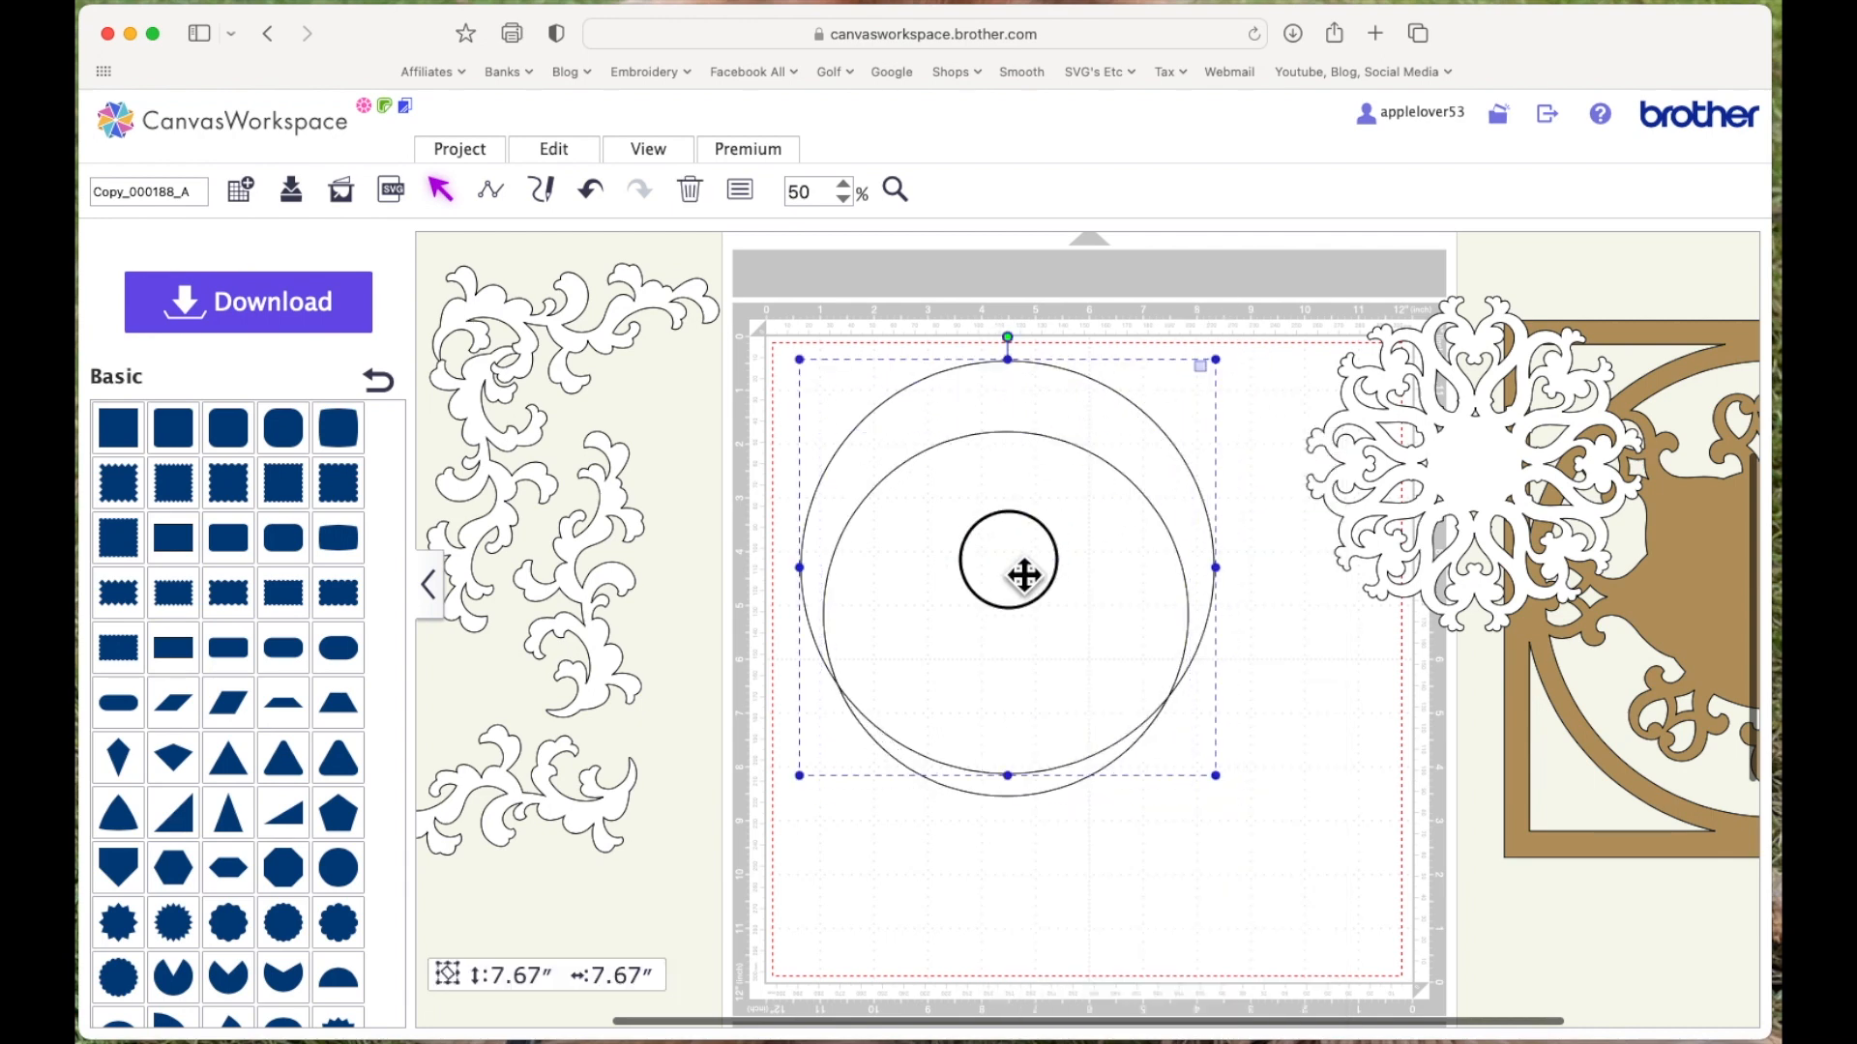
pyautogui.click(574, 154)
pyautogui.click(637, 400)
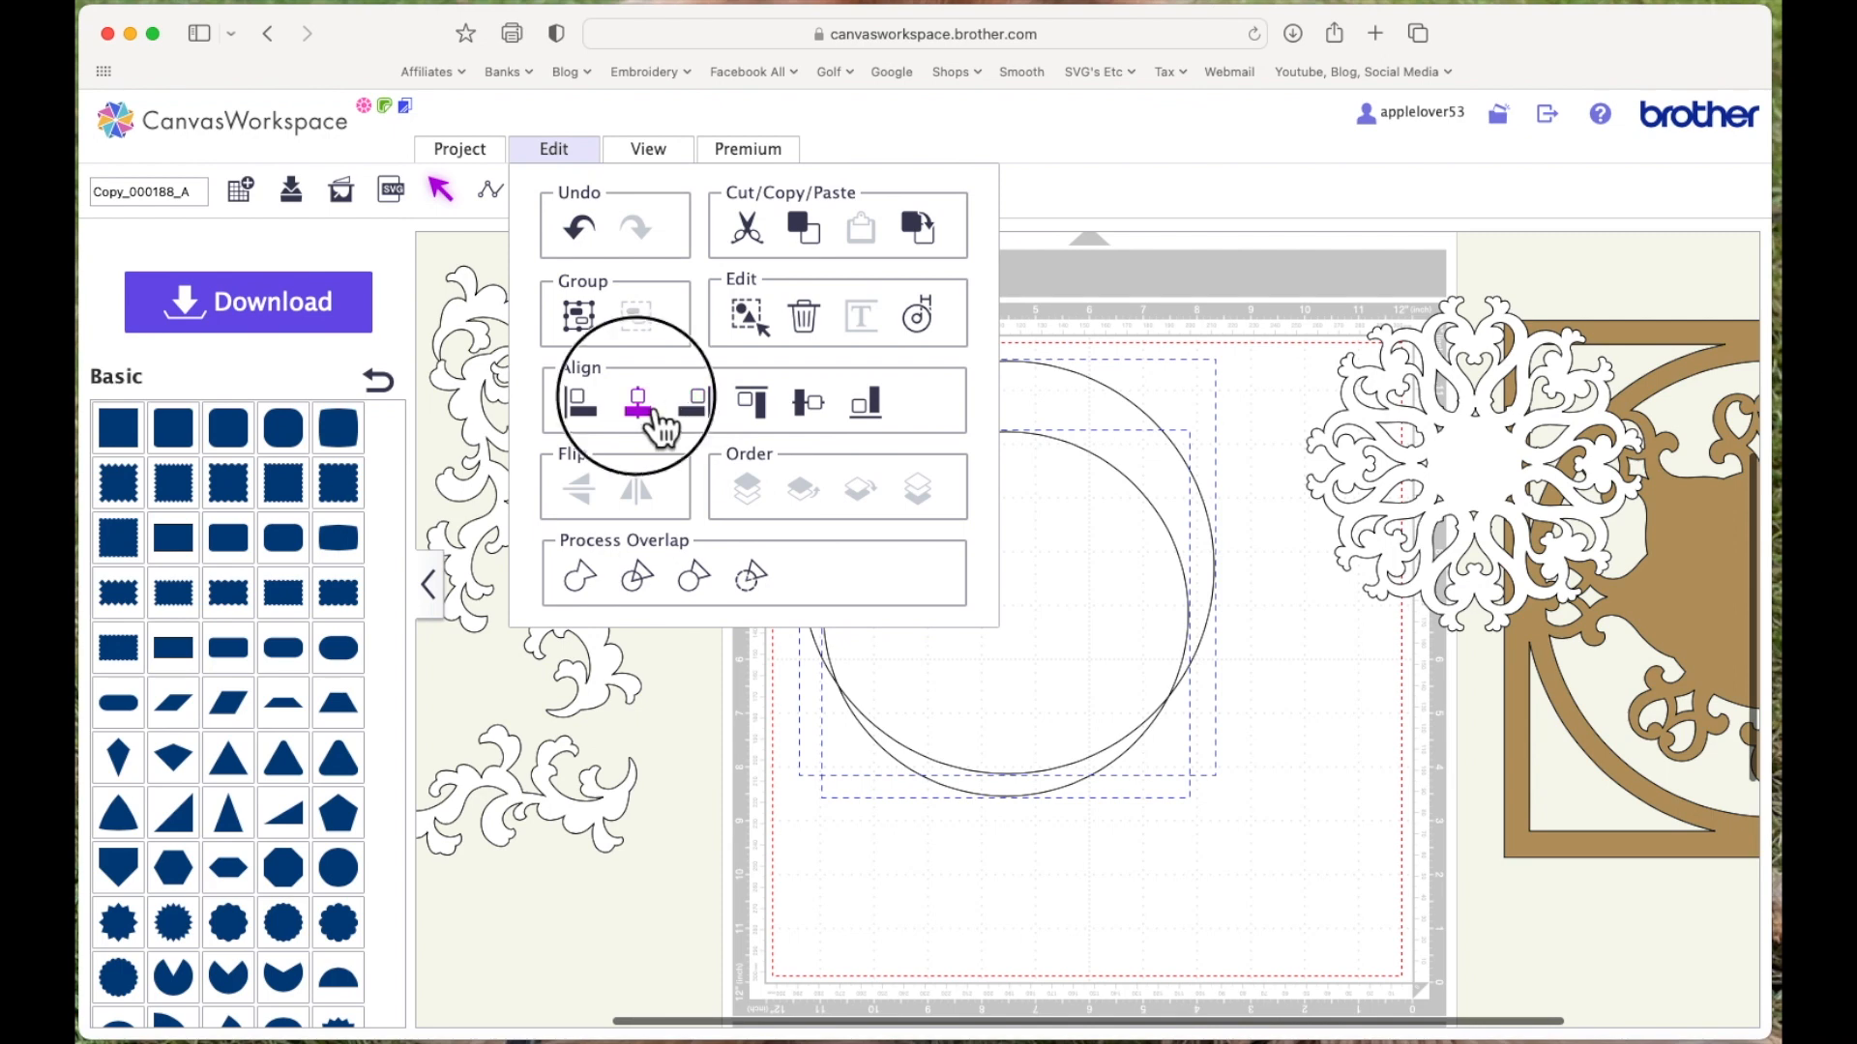
pyautogui.click(554, 150)
pyautogui.click(808, 402)
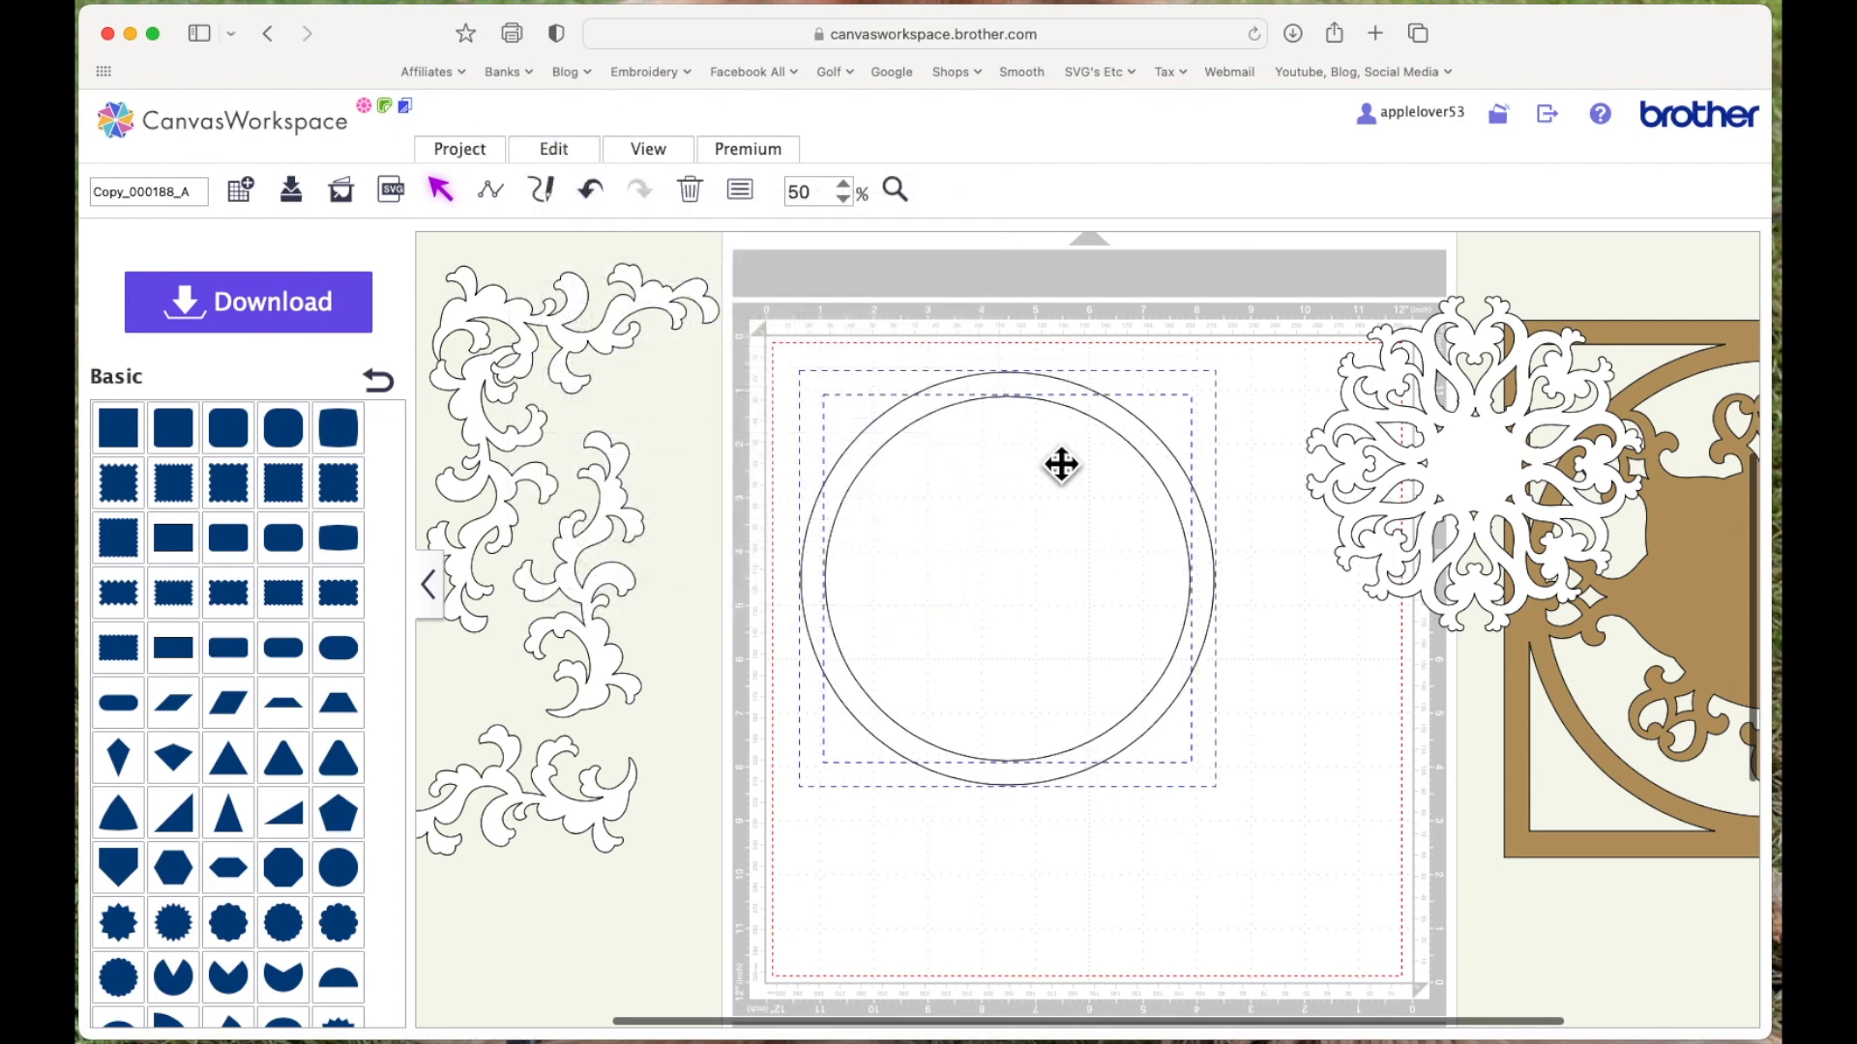
pyautogui.click(592, 155)
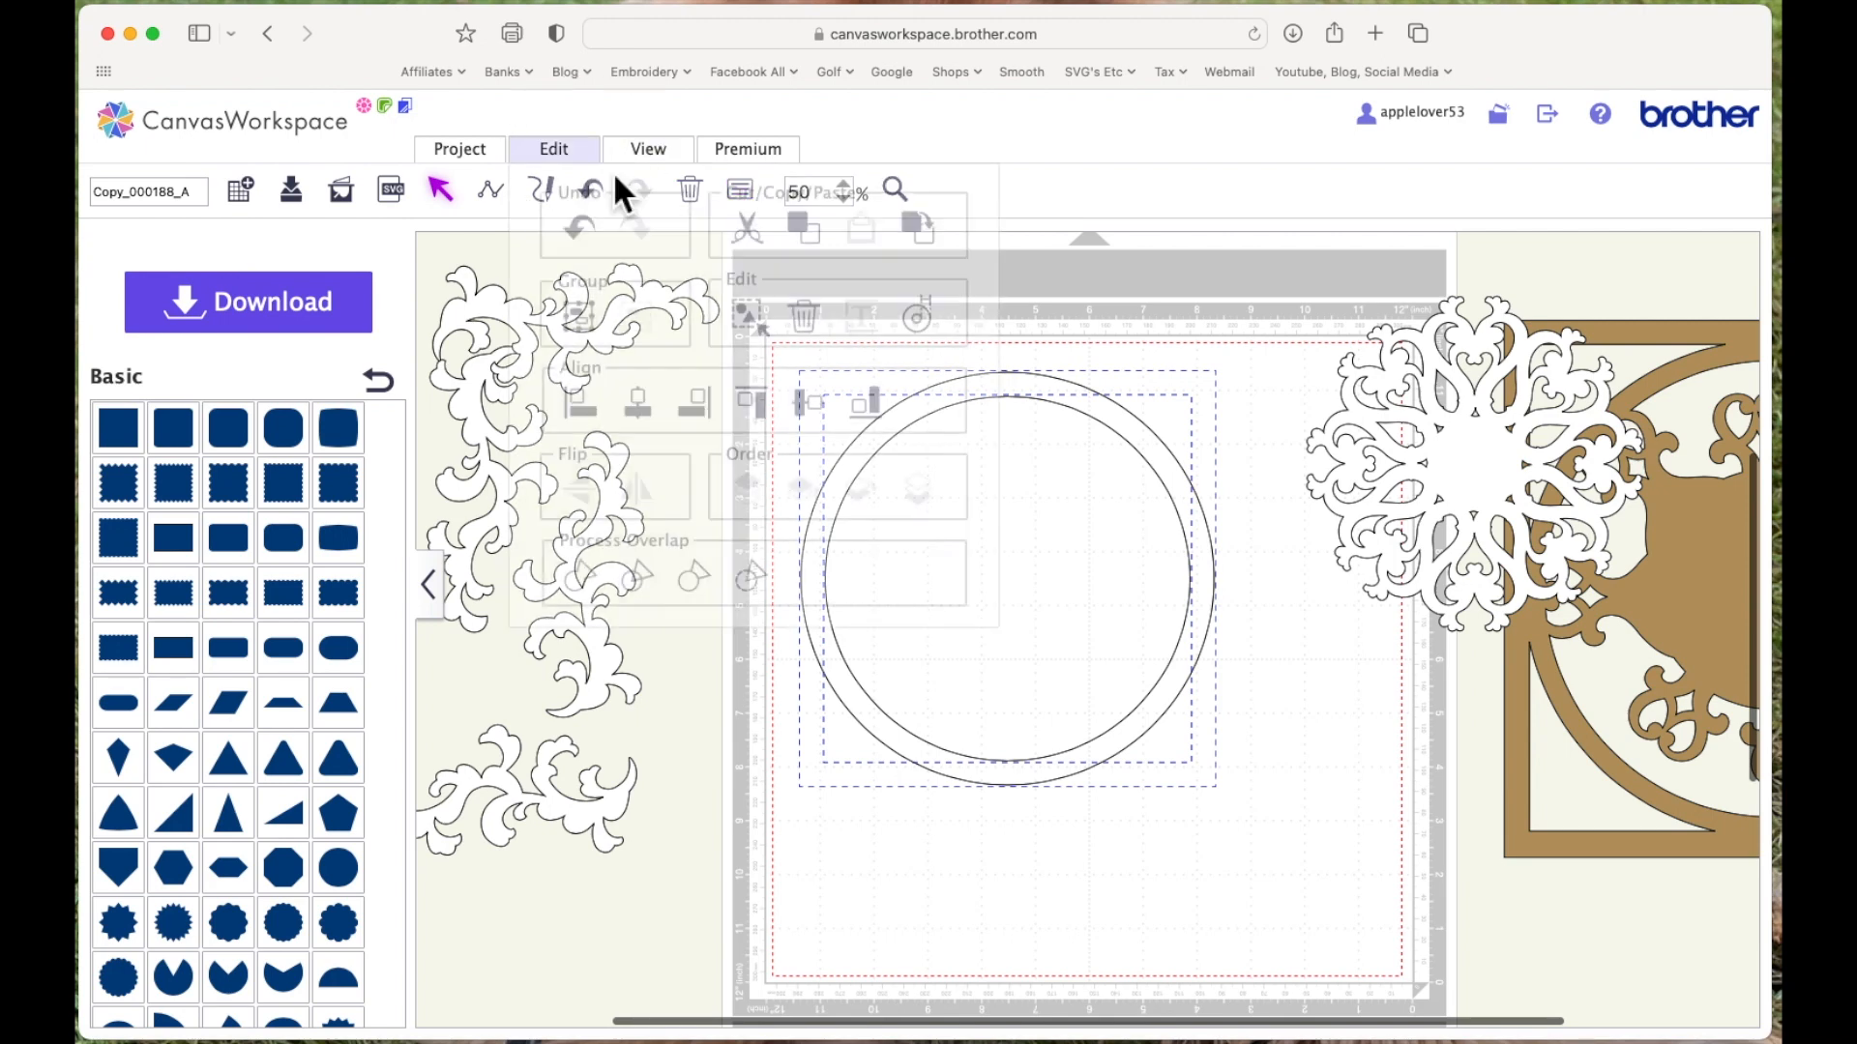
pyautogui.click(766, 582)
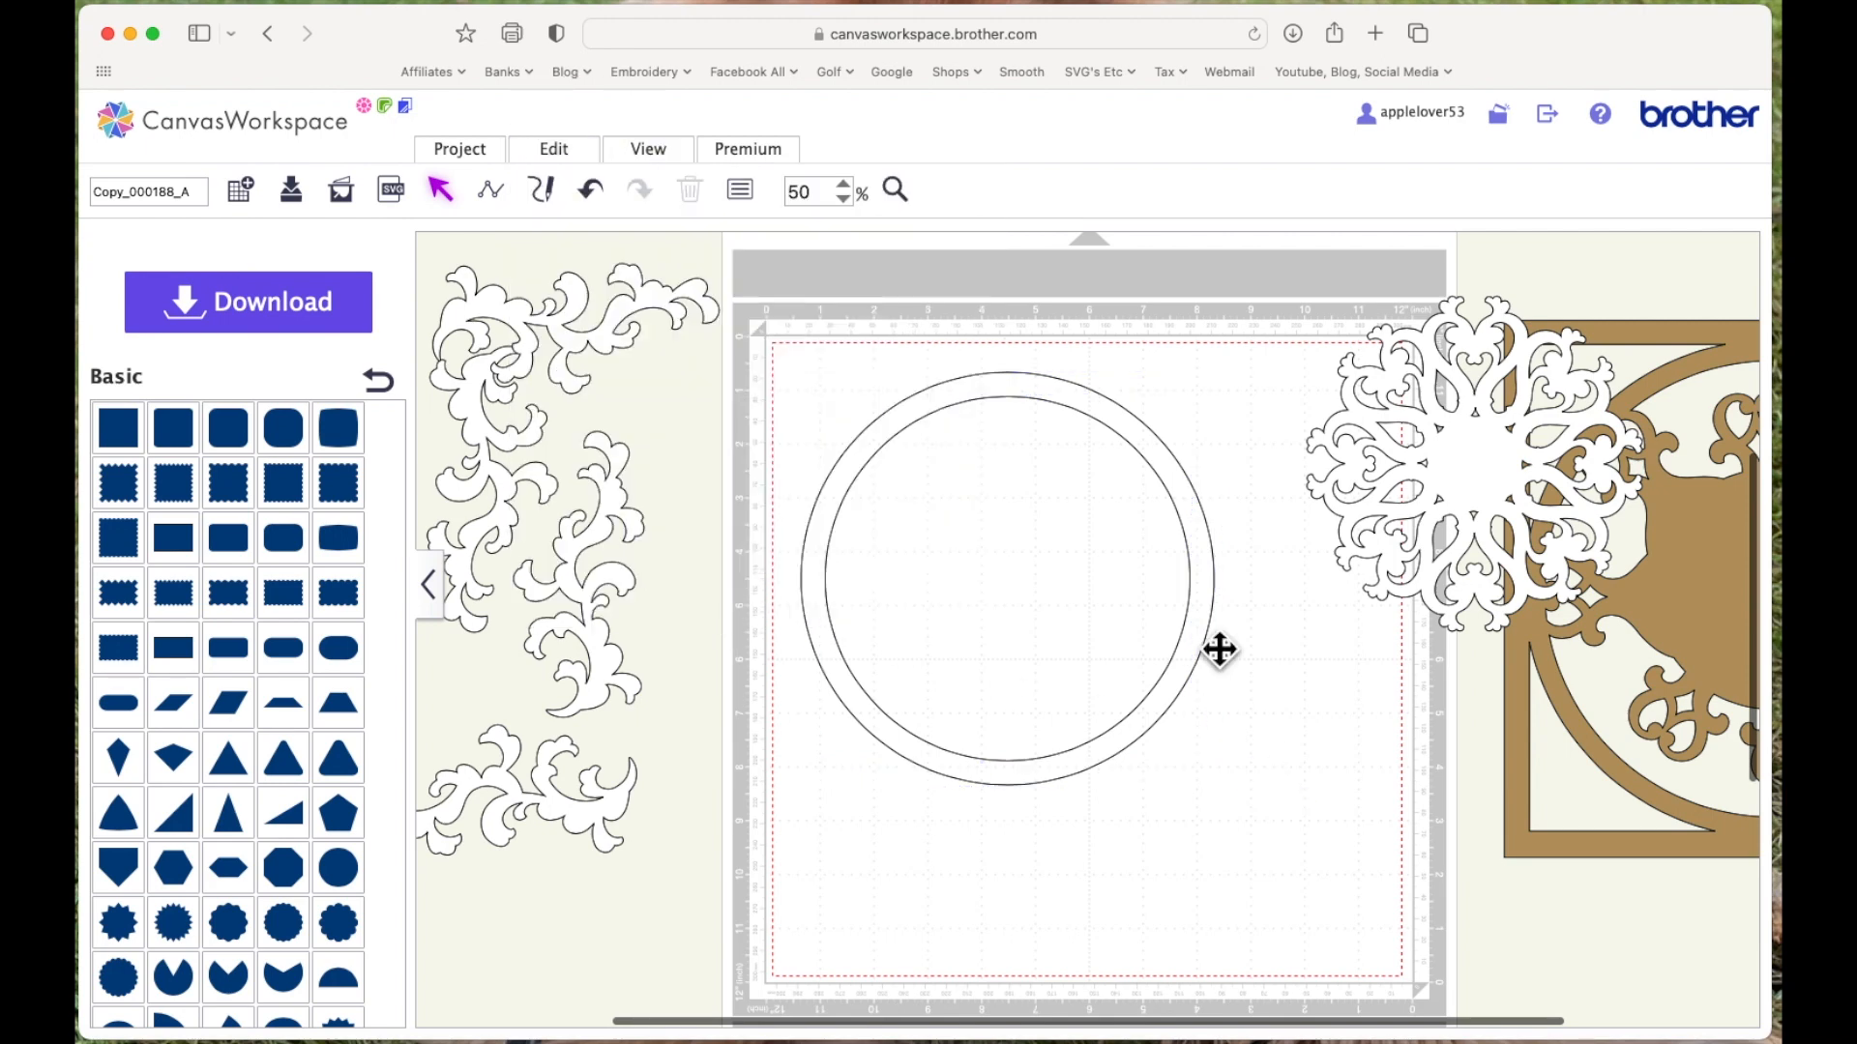
# Fill the ring with green and the snowflake with cyan, and move the snowflake over the ring
pyautogui.click(1090, 407)
pyautogui.moveTo(1467, 456); pyautogui.dragTo(1403, 549)
pyautogui.click(1057, 403)
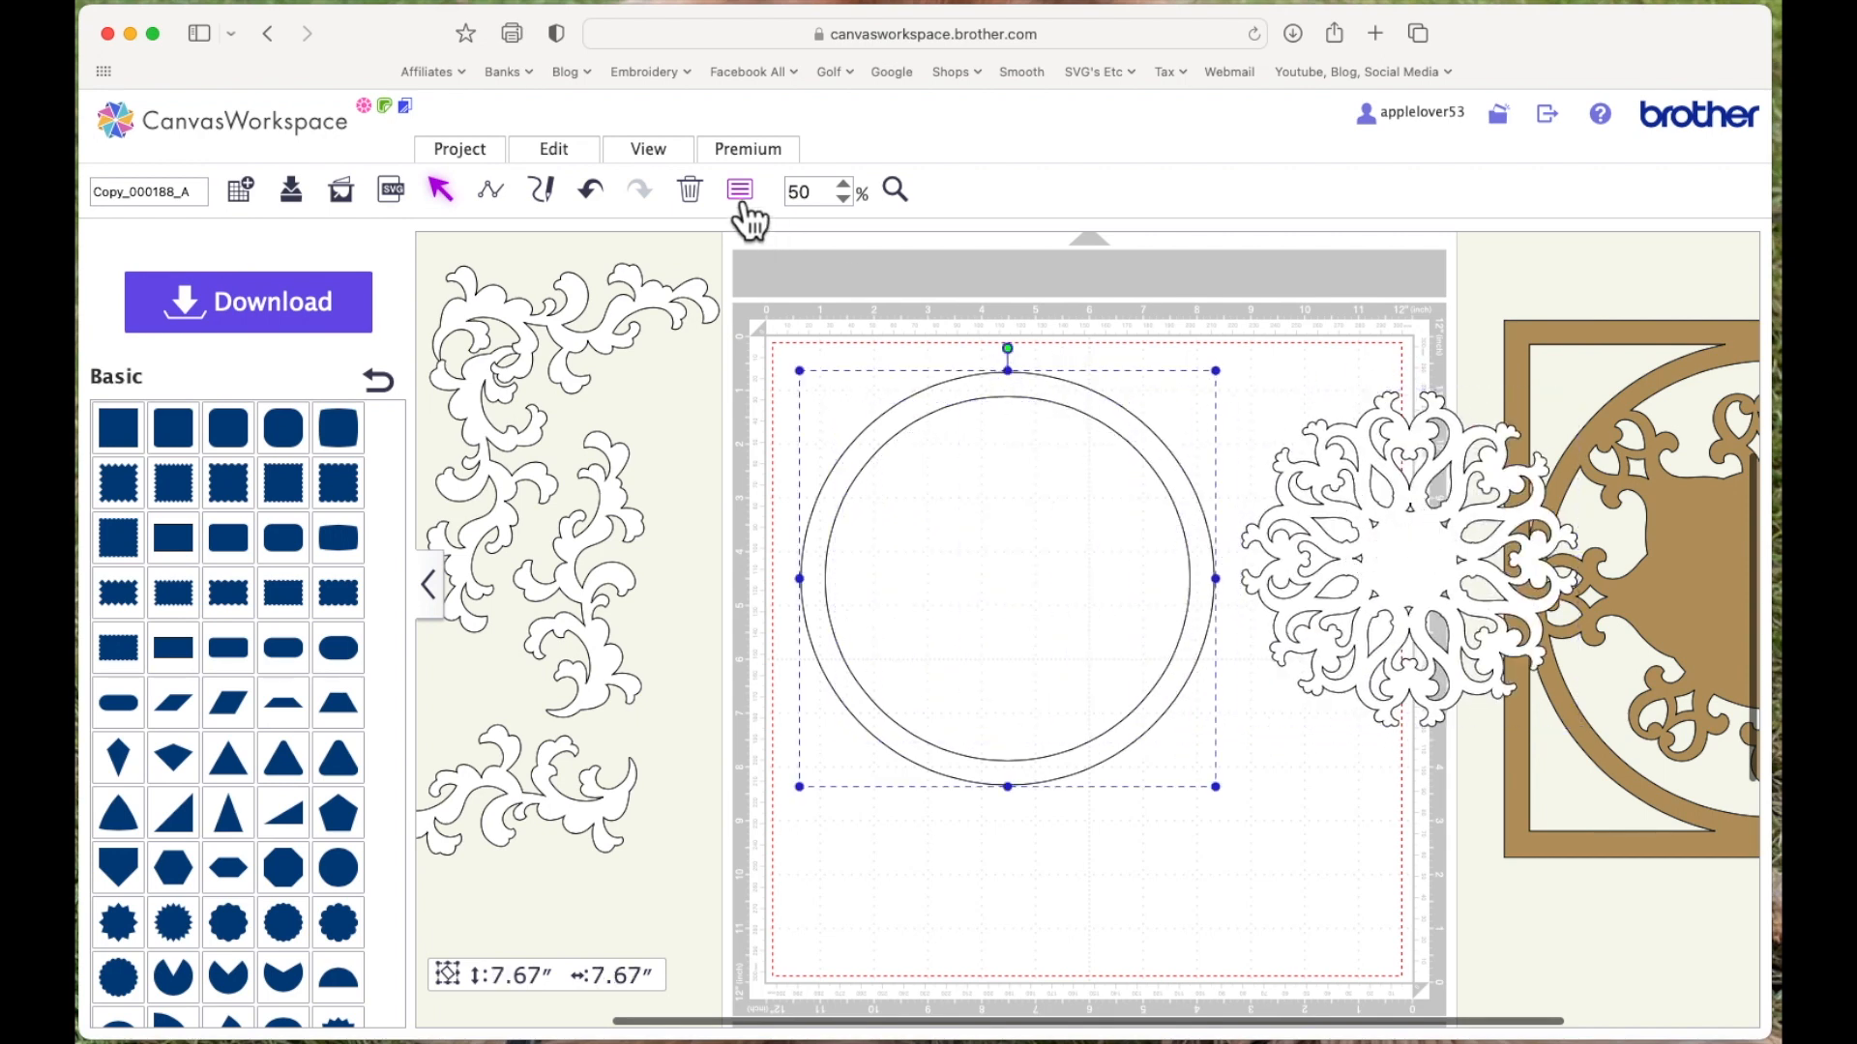
pyautogui.click(743, 192)
pyautogui.moveTo(1409, 562); pyautogui.dragTo(1092, 565)
pyautogui.click(623, 490)
pyautogui.moveTo(1229, 332); pyautogui.dragTo(955, 568)
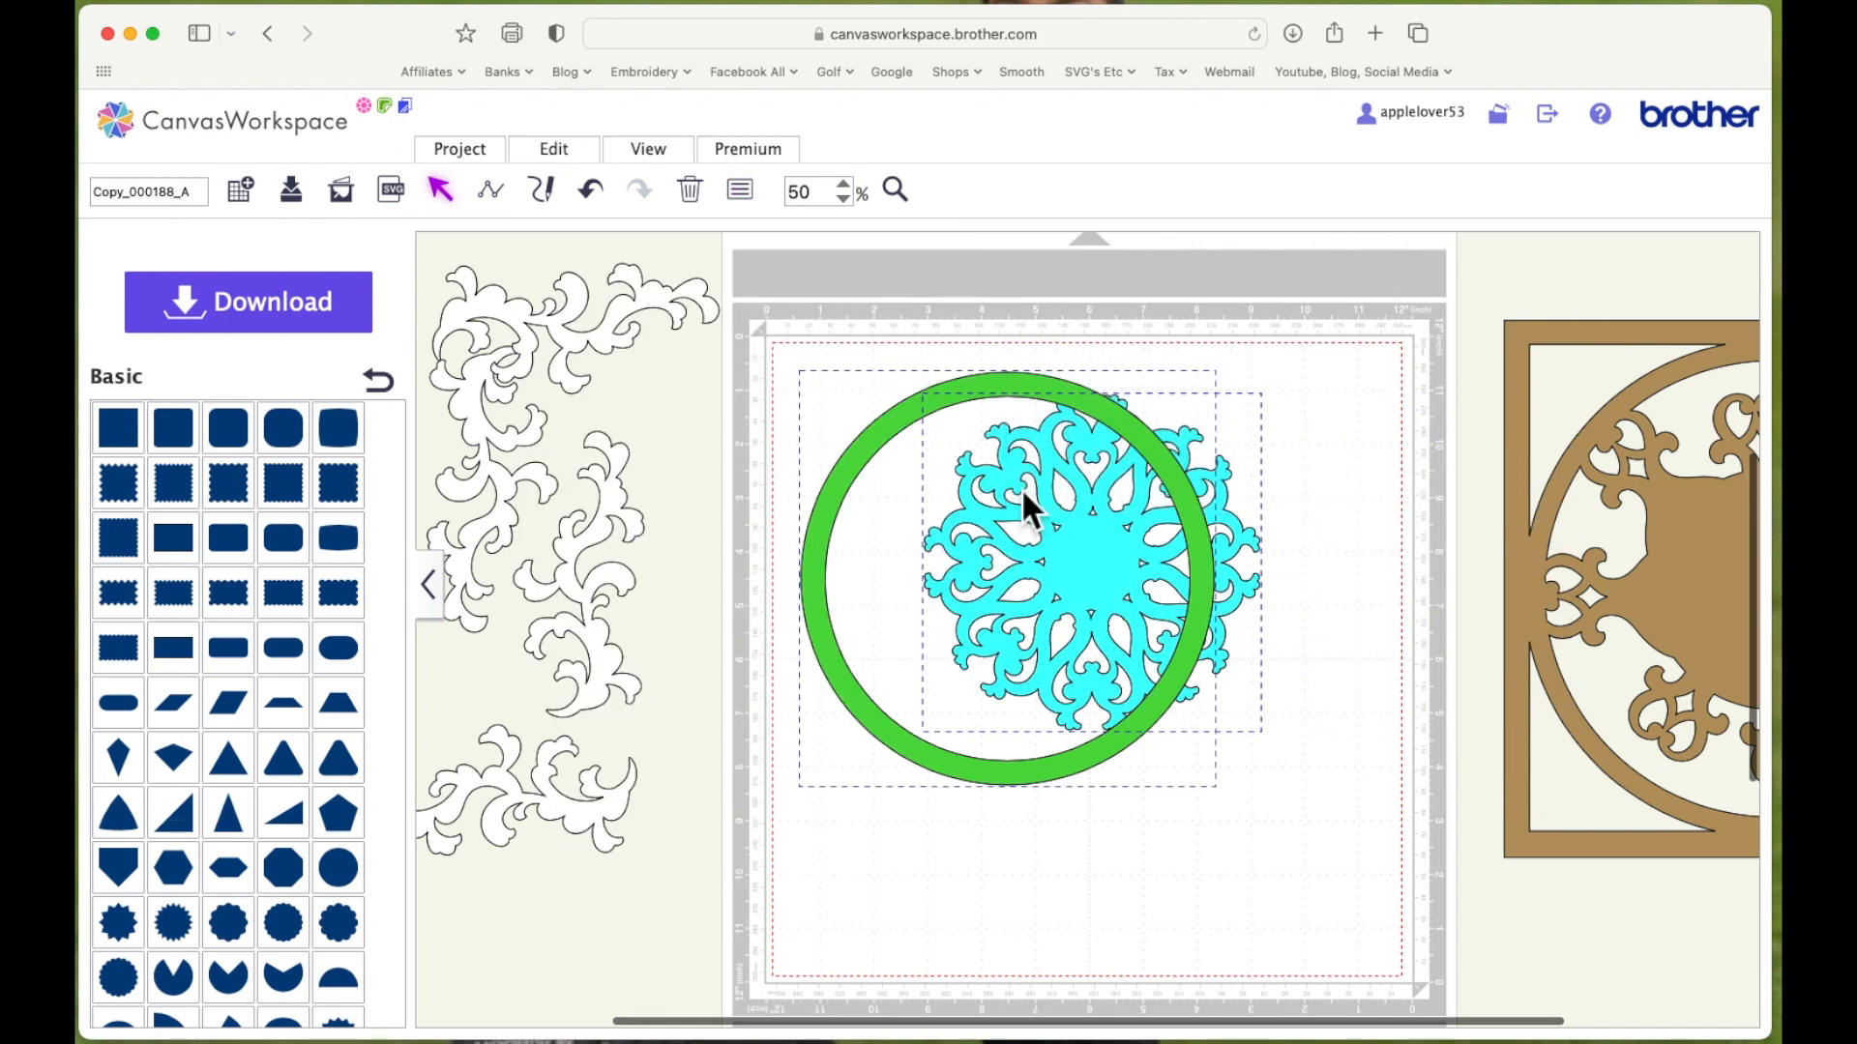
# Center the cyan snowflake and the green ring on each other horizontally and vertically
pyautogui.click(553, 148)
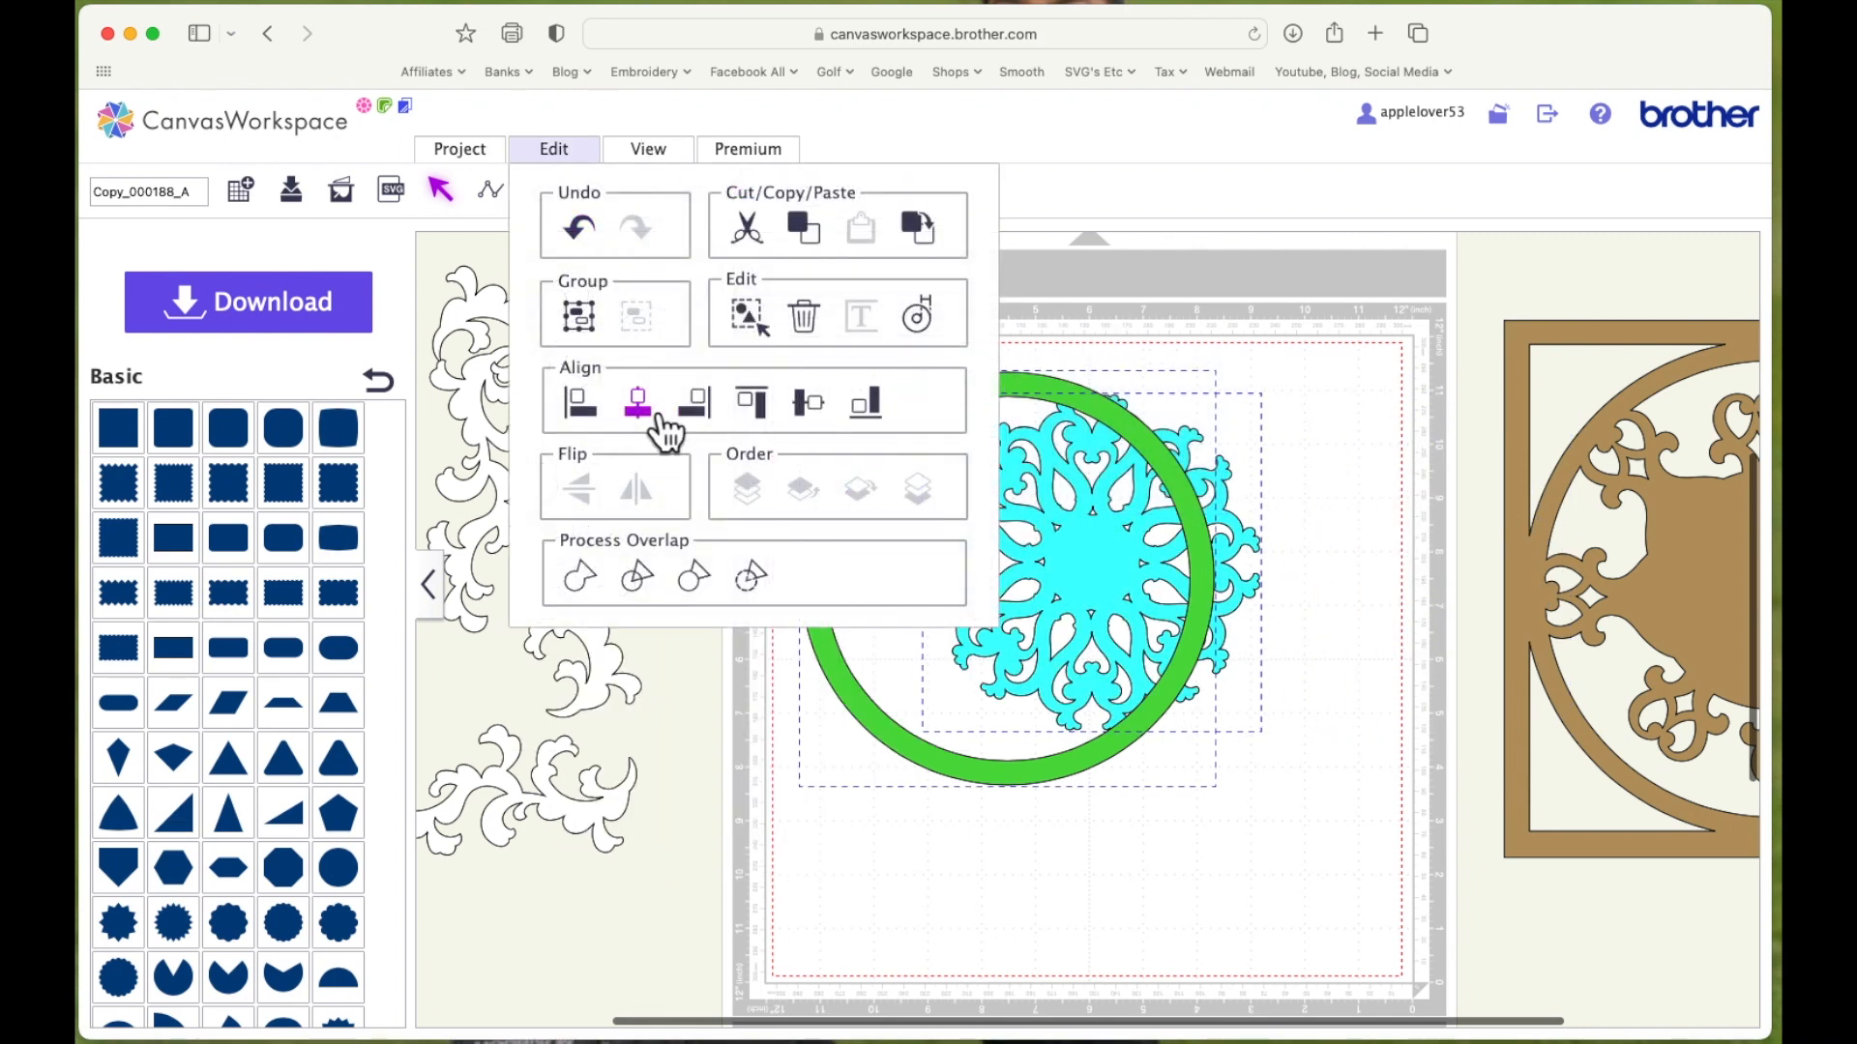
pyautogui.click(658, 416)
pyautogui.click(556, 155)
pyautogui.click(828, 421)
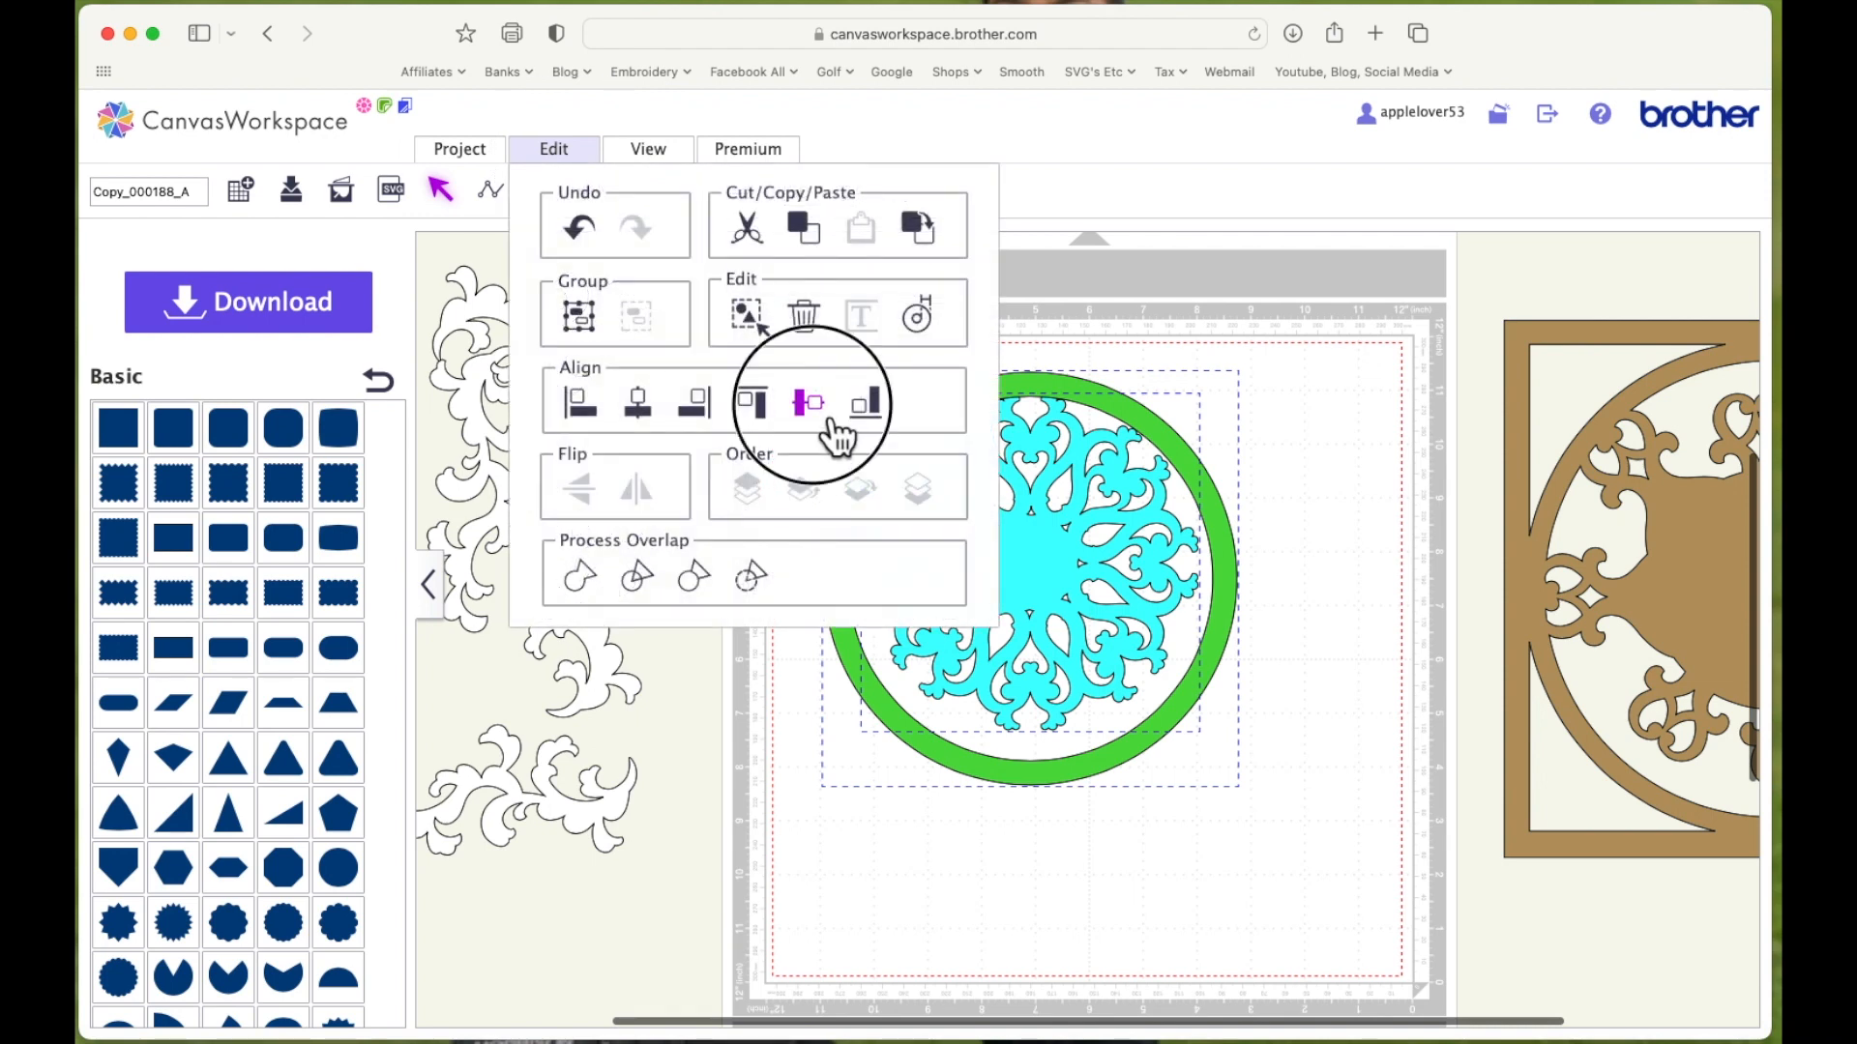
pyautogui.click(1279, 430)
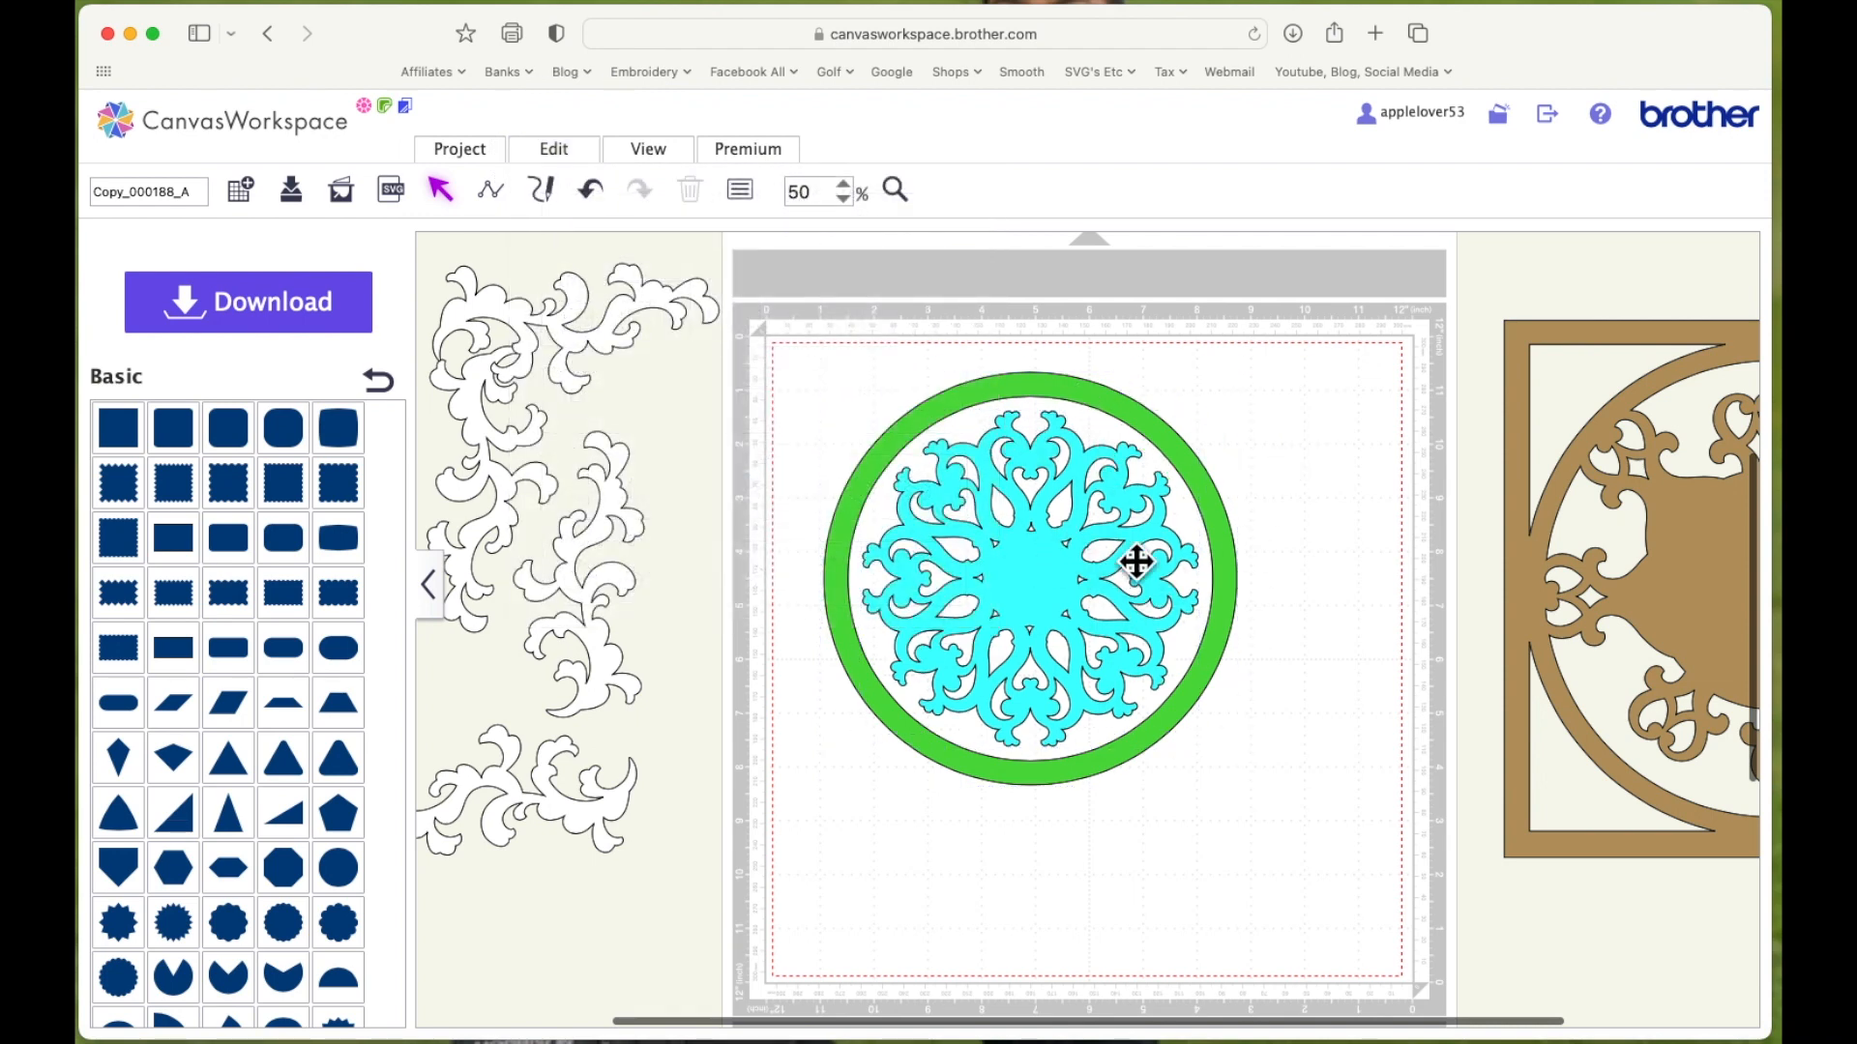
# Enlarge the cyan snowflake to about 6.8 inches so its tips overlap the ring, and bring it forward
pyautogui.click(1066, 606)
pyautogui.moveTo(1200, 410); pyautogui.dragTo(1232, 387)
pyautogui.moveTo(1123, 533); pyautogui.dragTo(1109, 547)
pyautogui.rightClick(1018, 582)
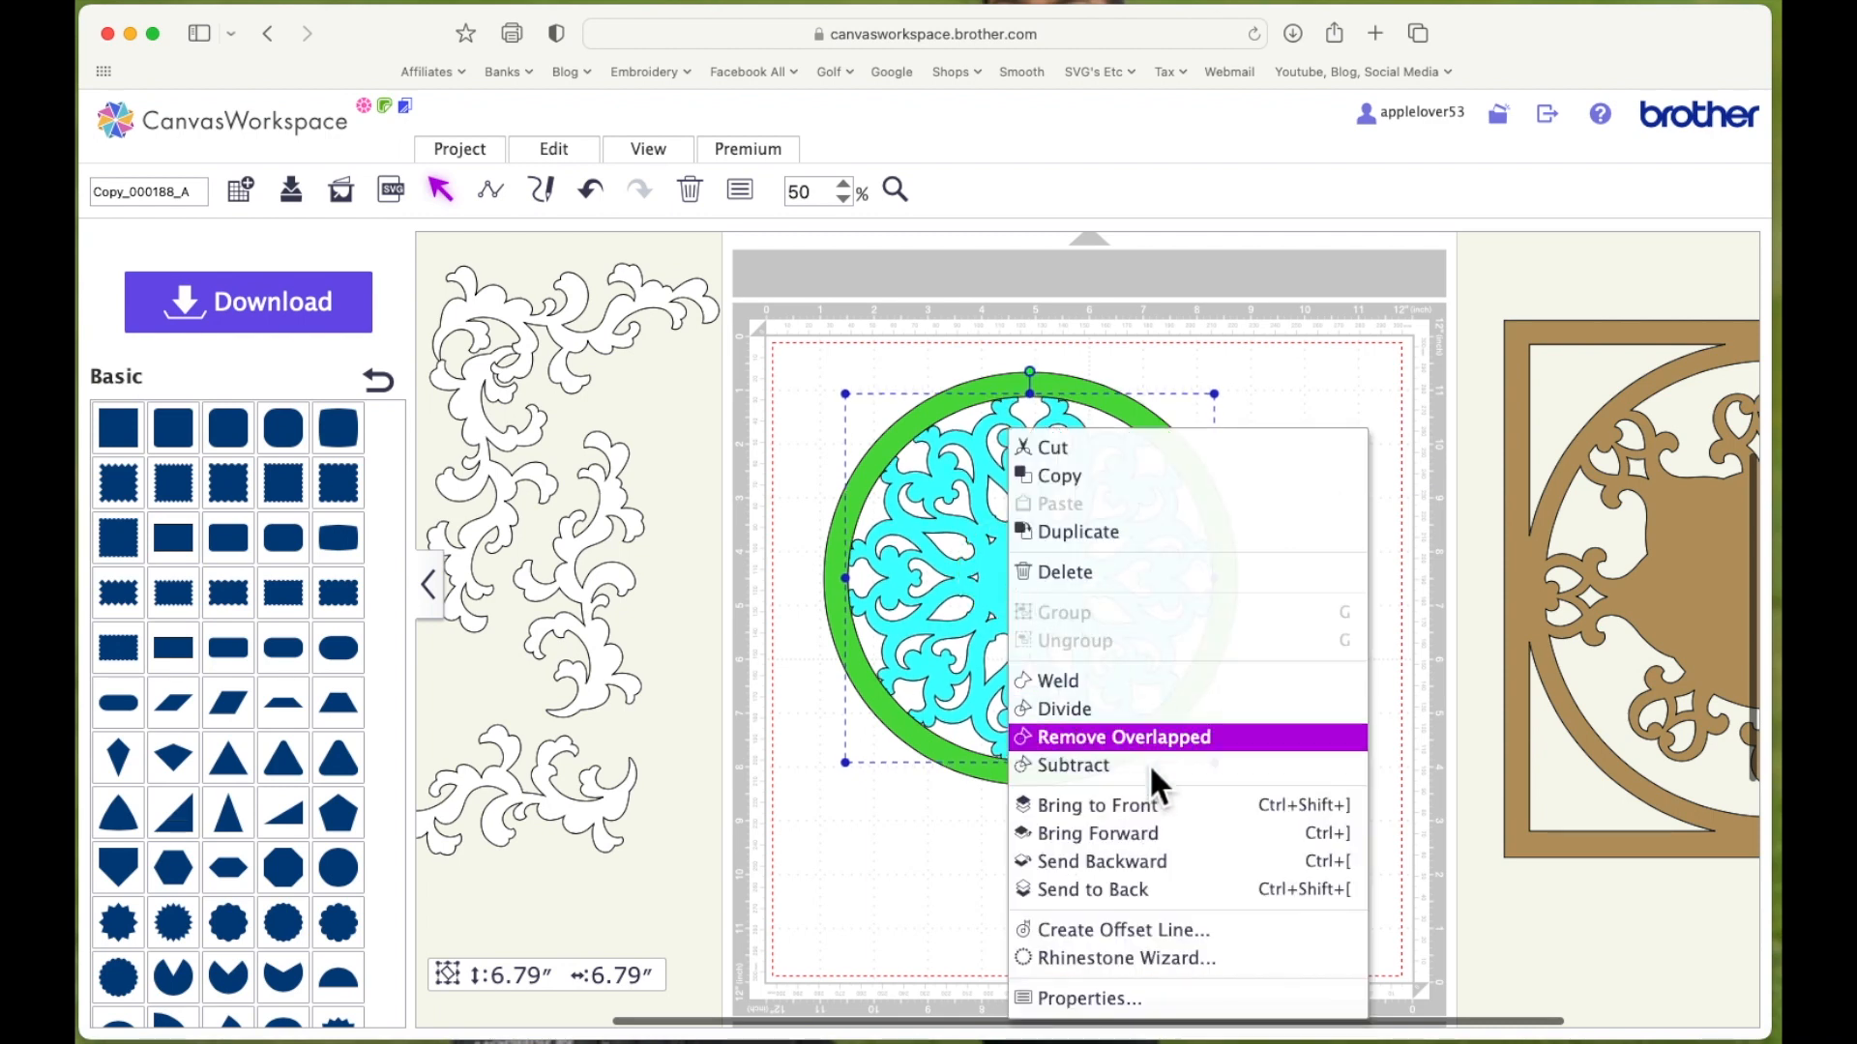
pyautogui.click(1159, 837)
pyautogui.click(1392, 494)
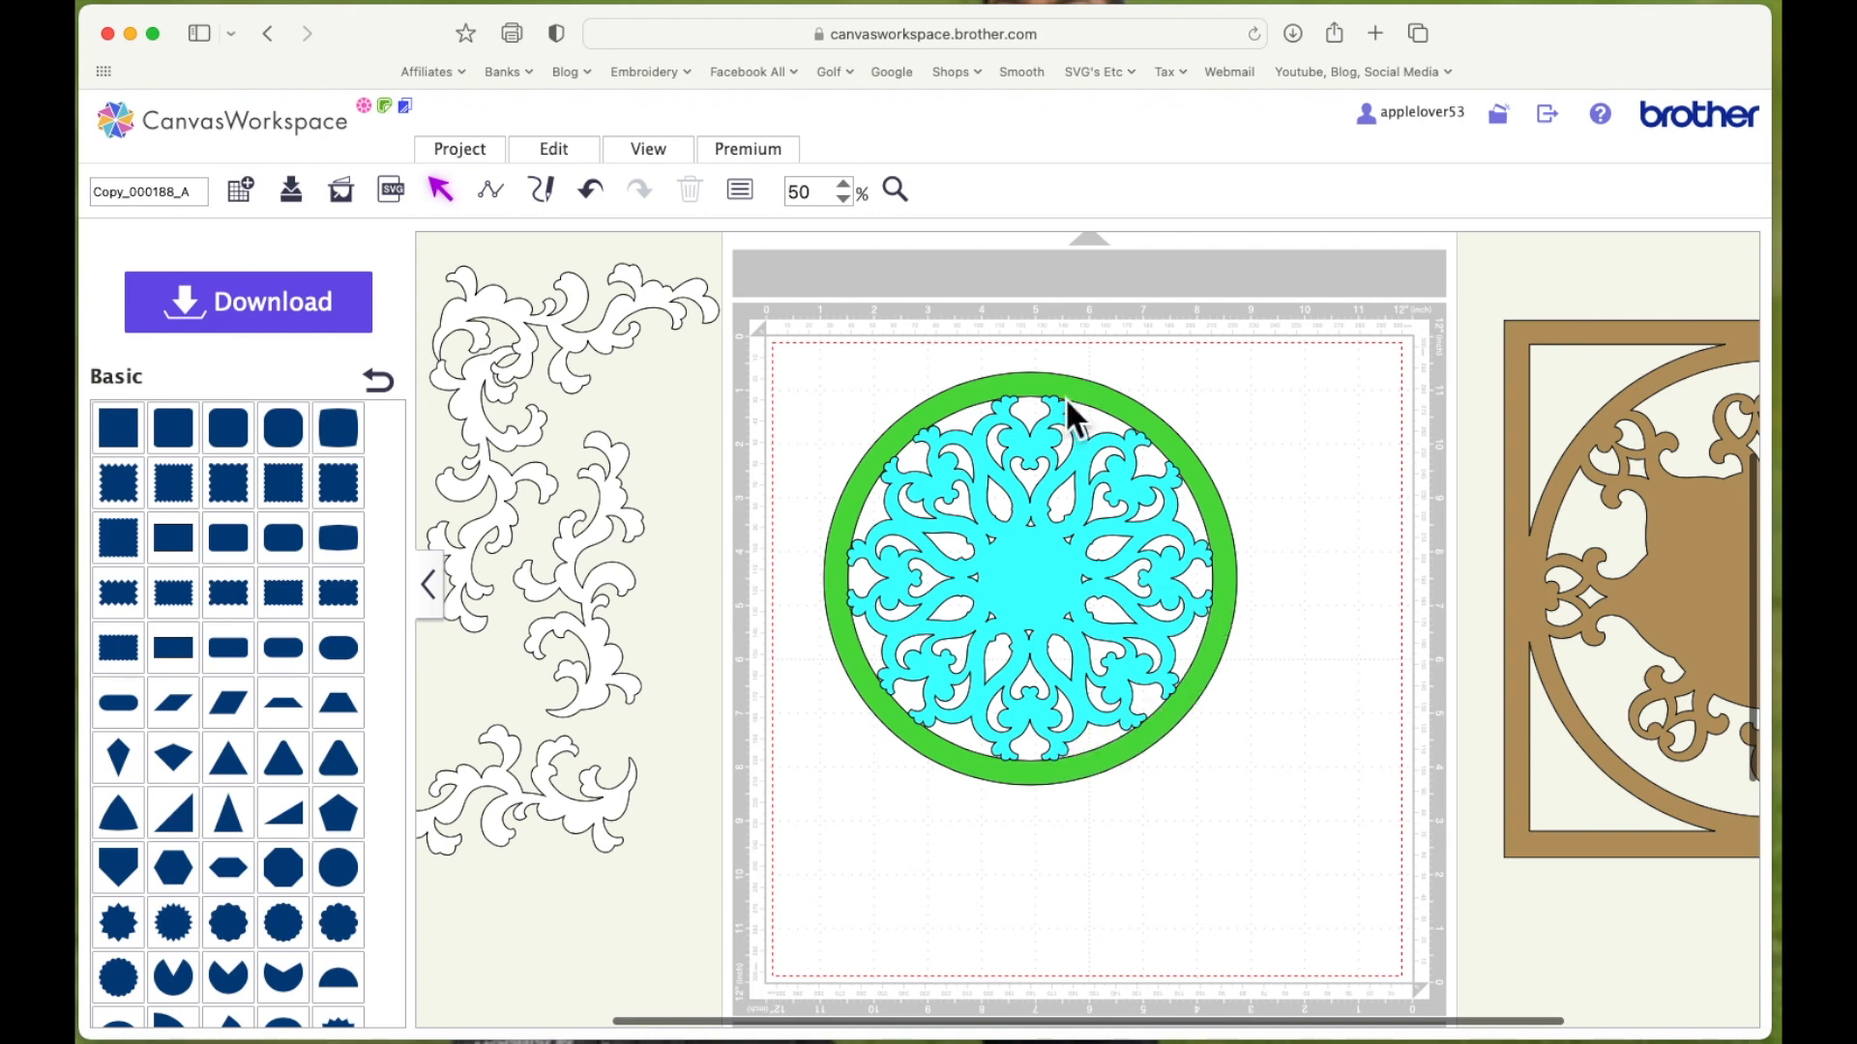
pyautogui.click(1040, 517)
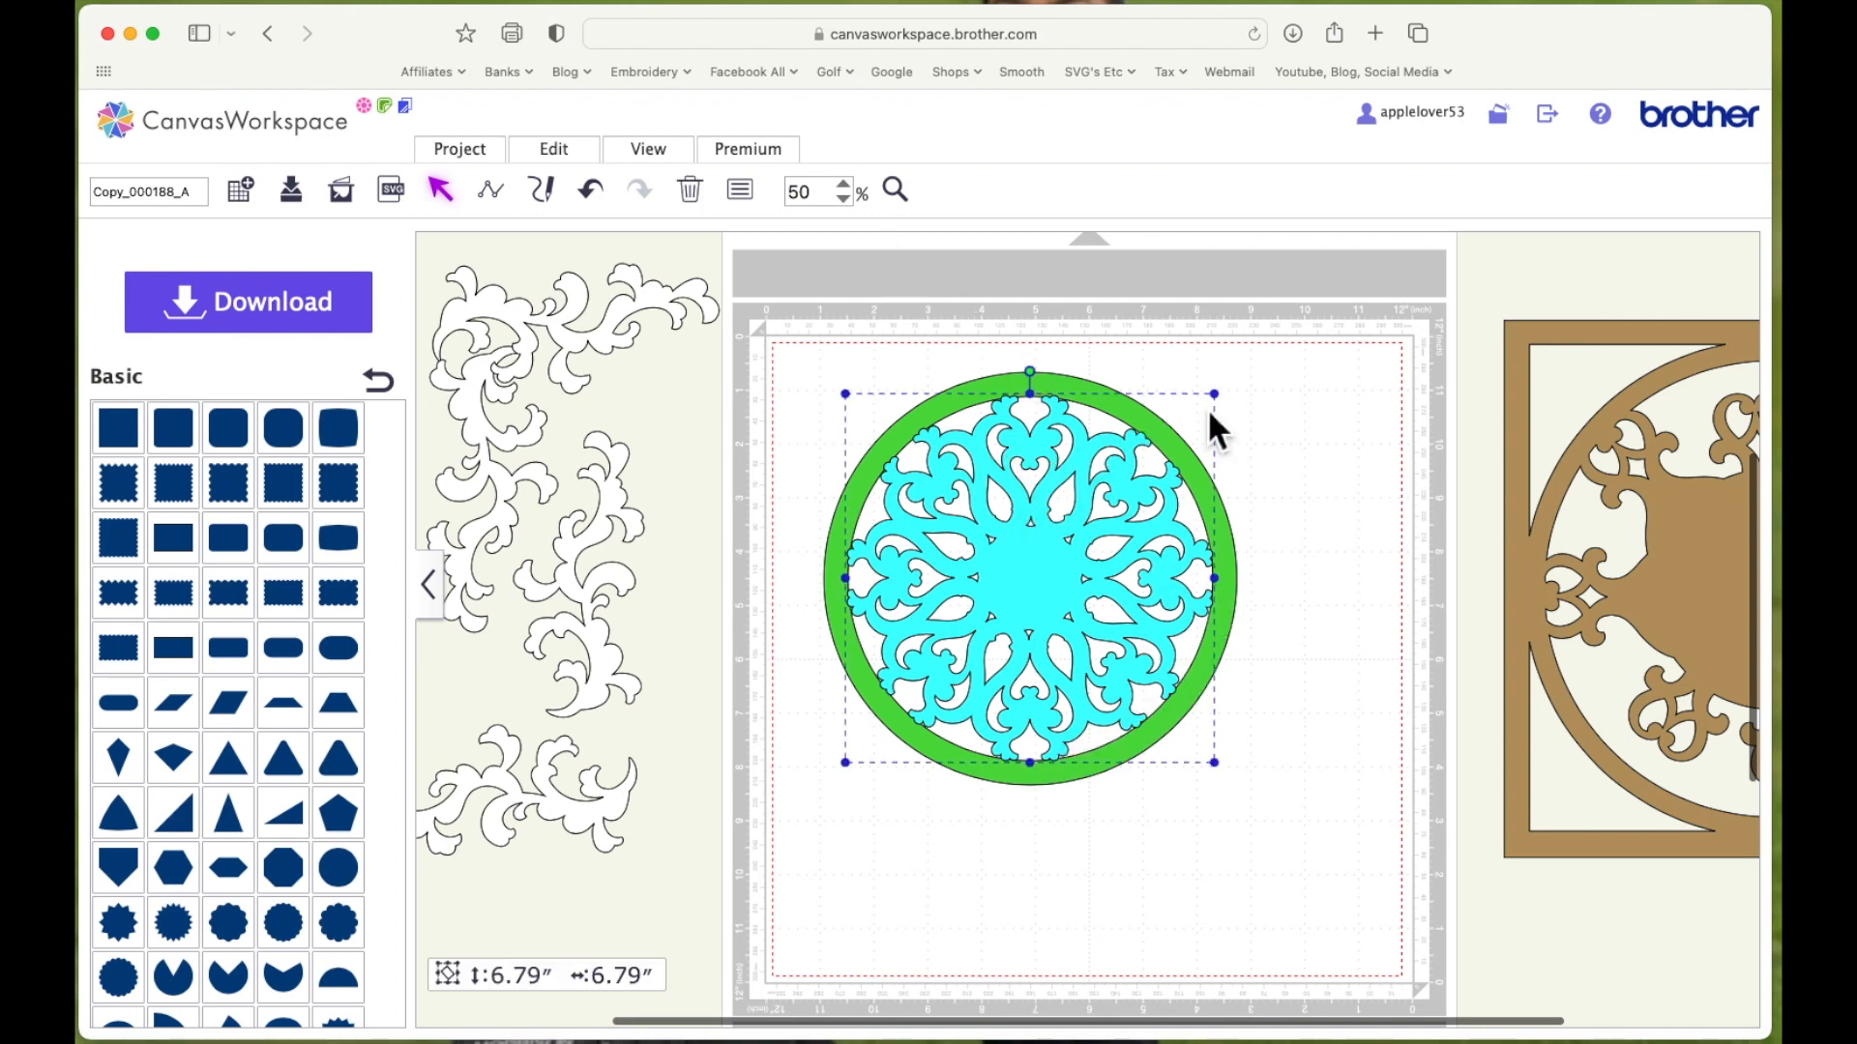
pyautogui.moveTo(1216, 396); pyautogui.dragTo(1239, 370)
# Recenter the enlarged snowflake within the ring and weld the two into one medallion
pyautogui.click(738, 281)
pyautogui.click(554, 148)
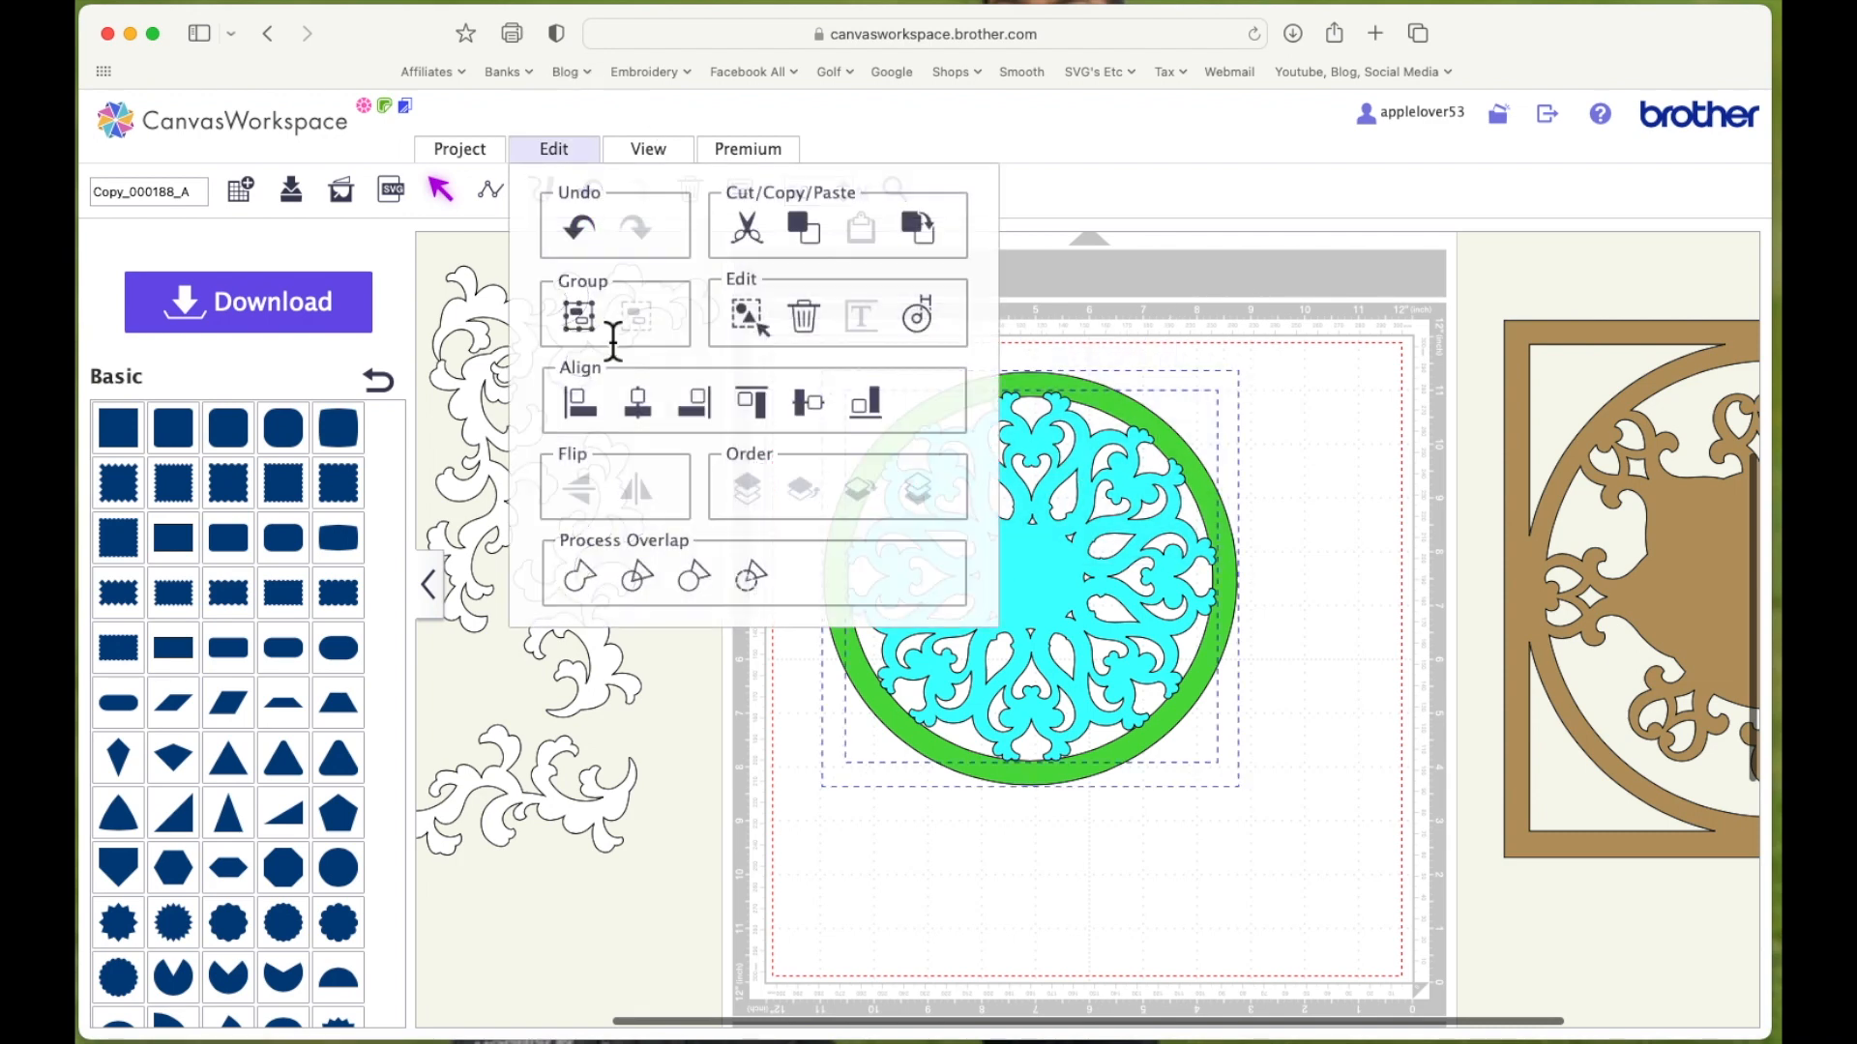
pyautogui.click(561, 150)
pyautogui.click(561, 151)
pyautogui.click(809, 404)
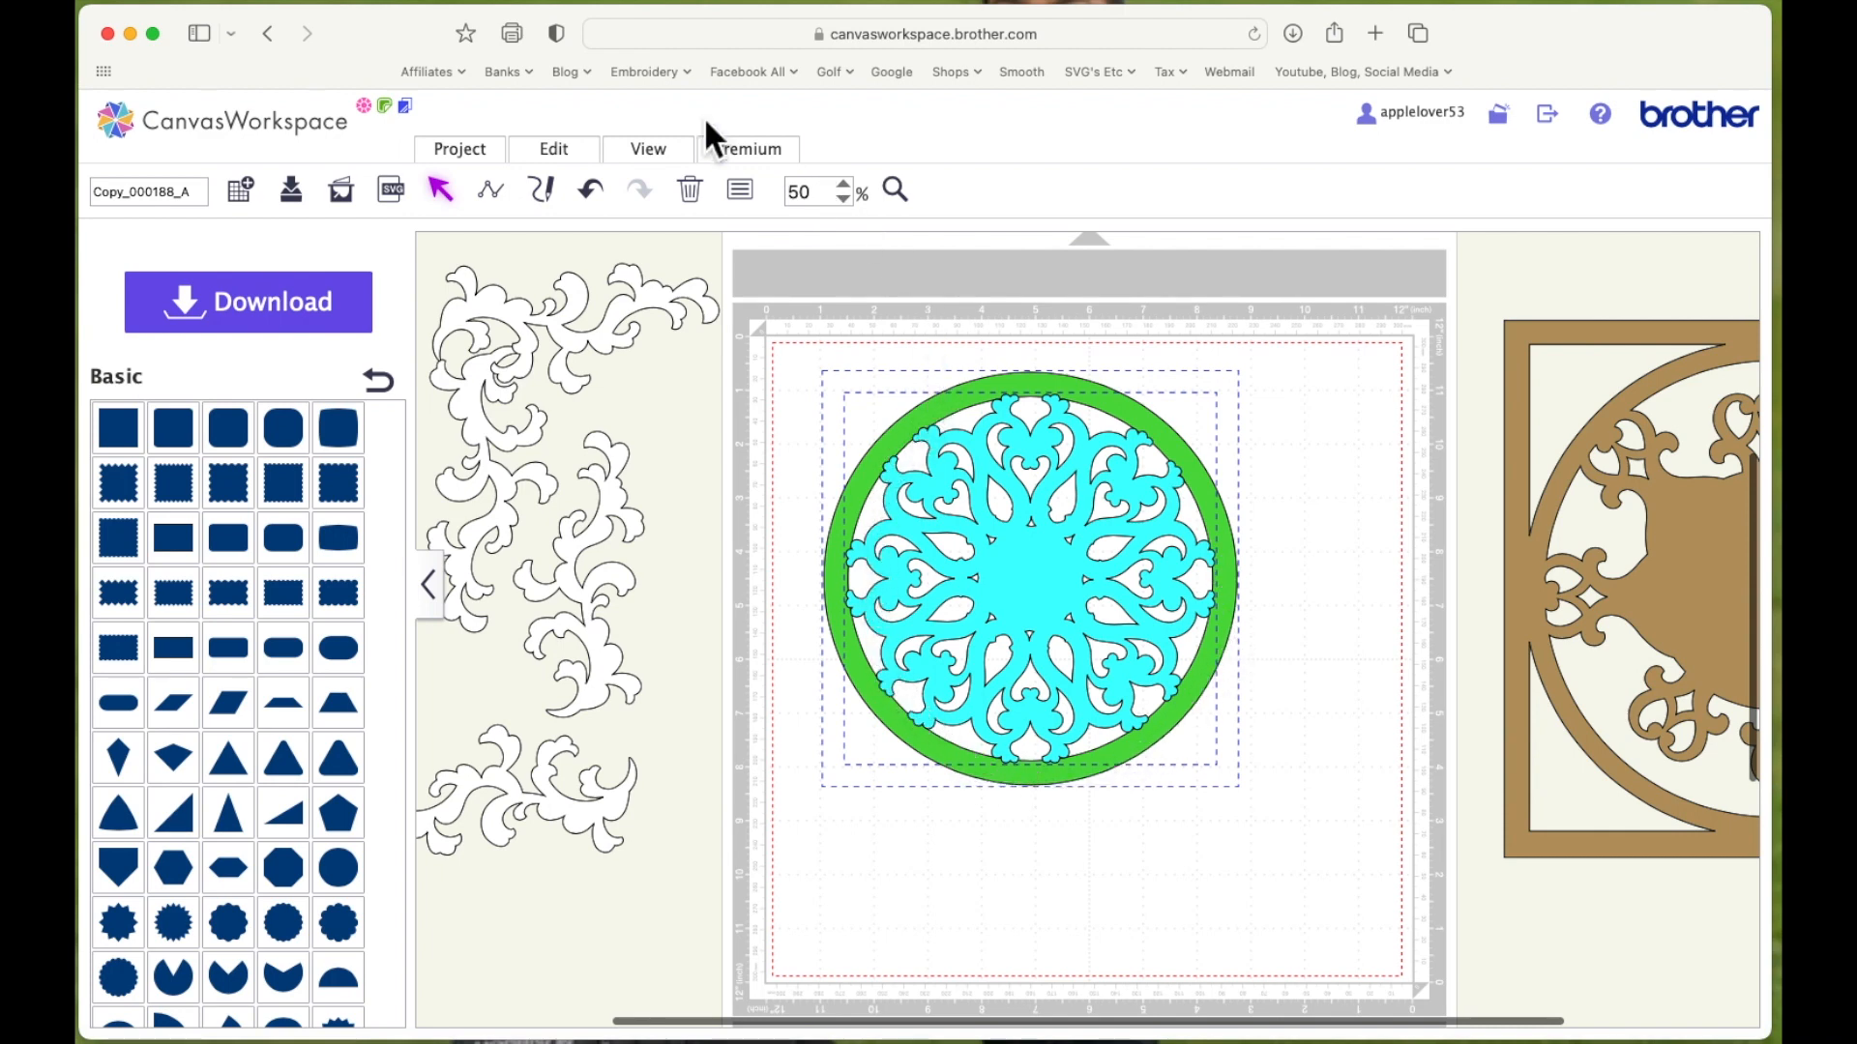
pyautogui.click(553, 150)
pyautogui.click(589, 582)
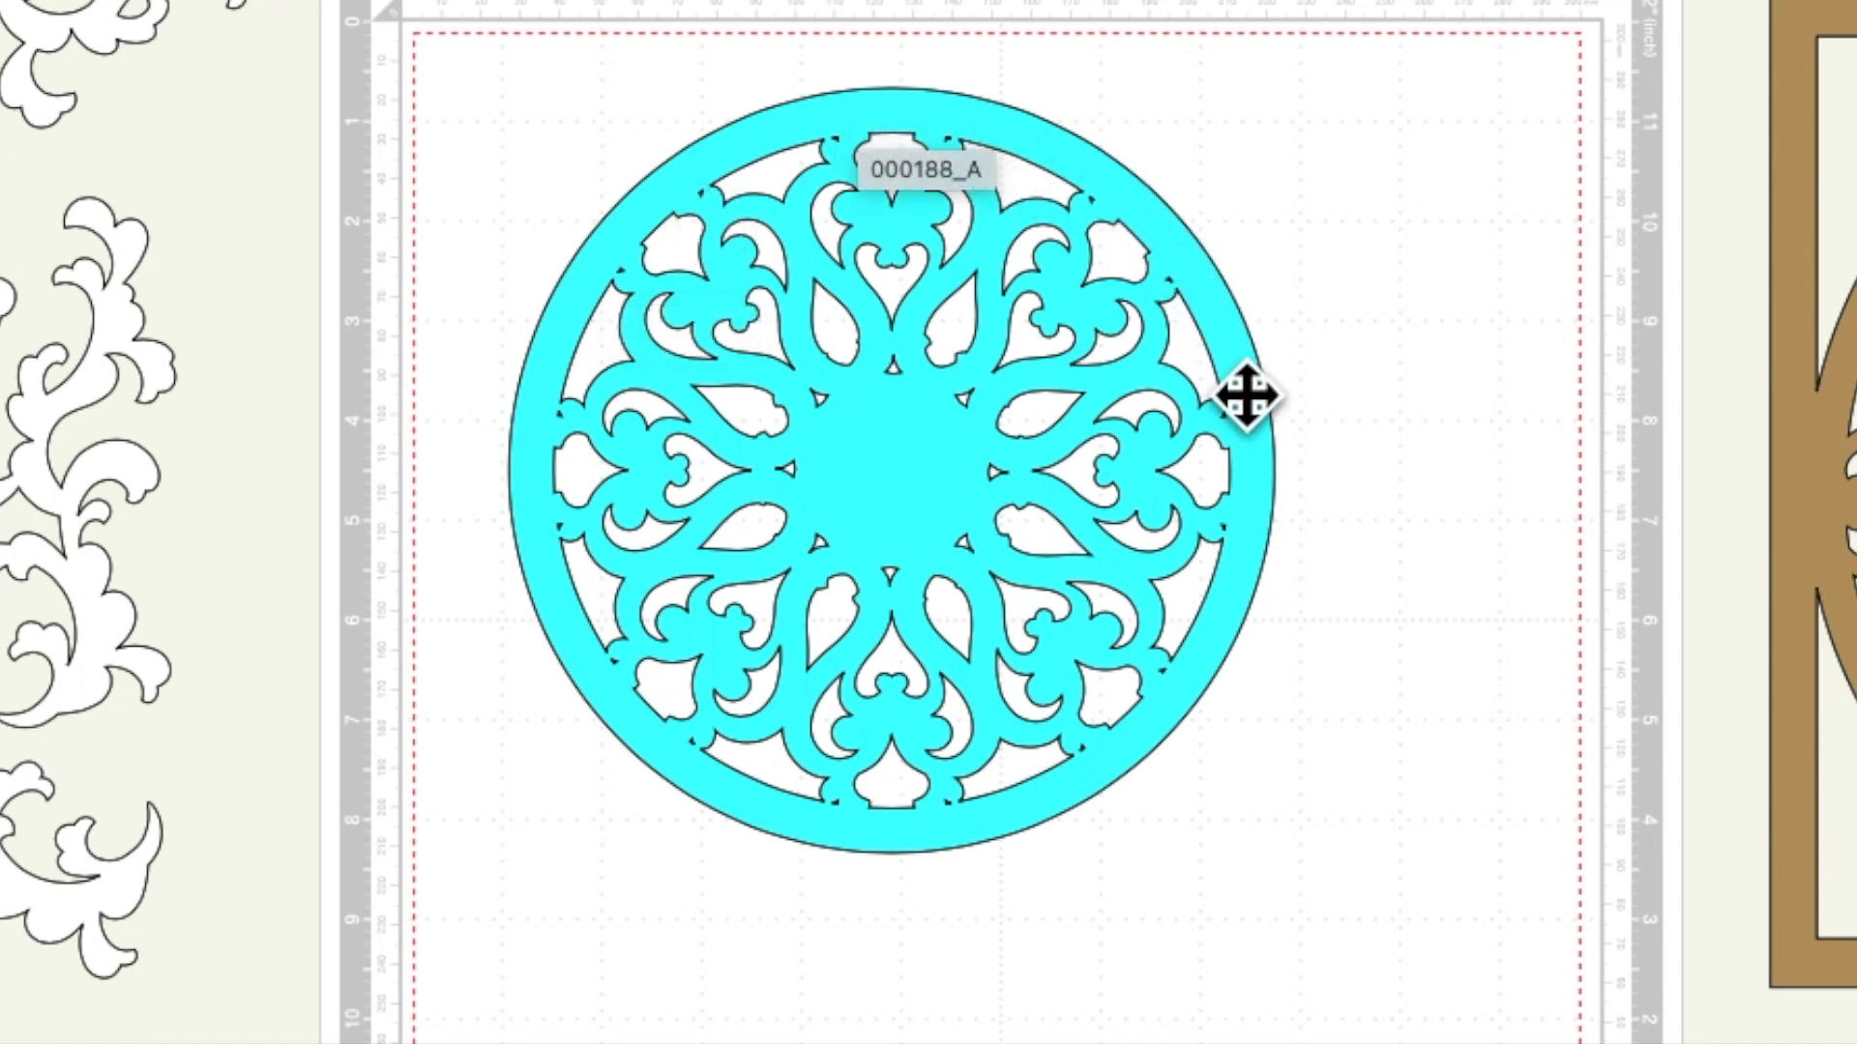
# Move the cyan medallion aside and add a basic square enlarged to about 9.12 inches on the mat
pyautogui.moveTo(907, 529); pyautogui.dragTo(1668, 695)
pyautogui.moveTo(0, 285); pyautogui.dragTo(661, 304)
pyautogui.moveTo(1010, 654); pyautogui.dragTo(1341, 984)
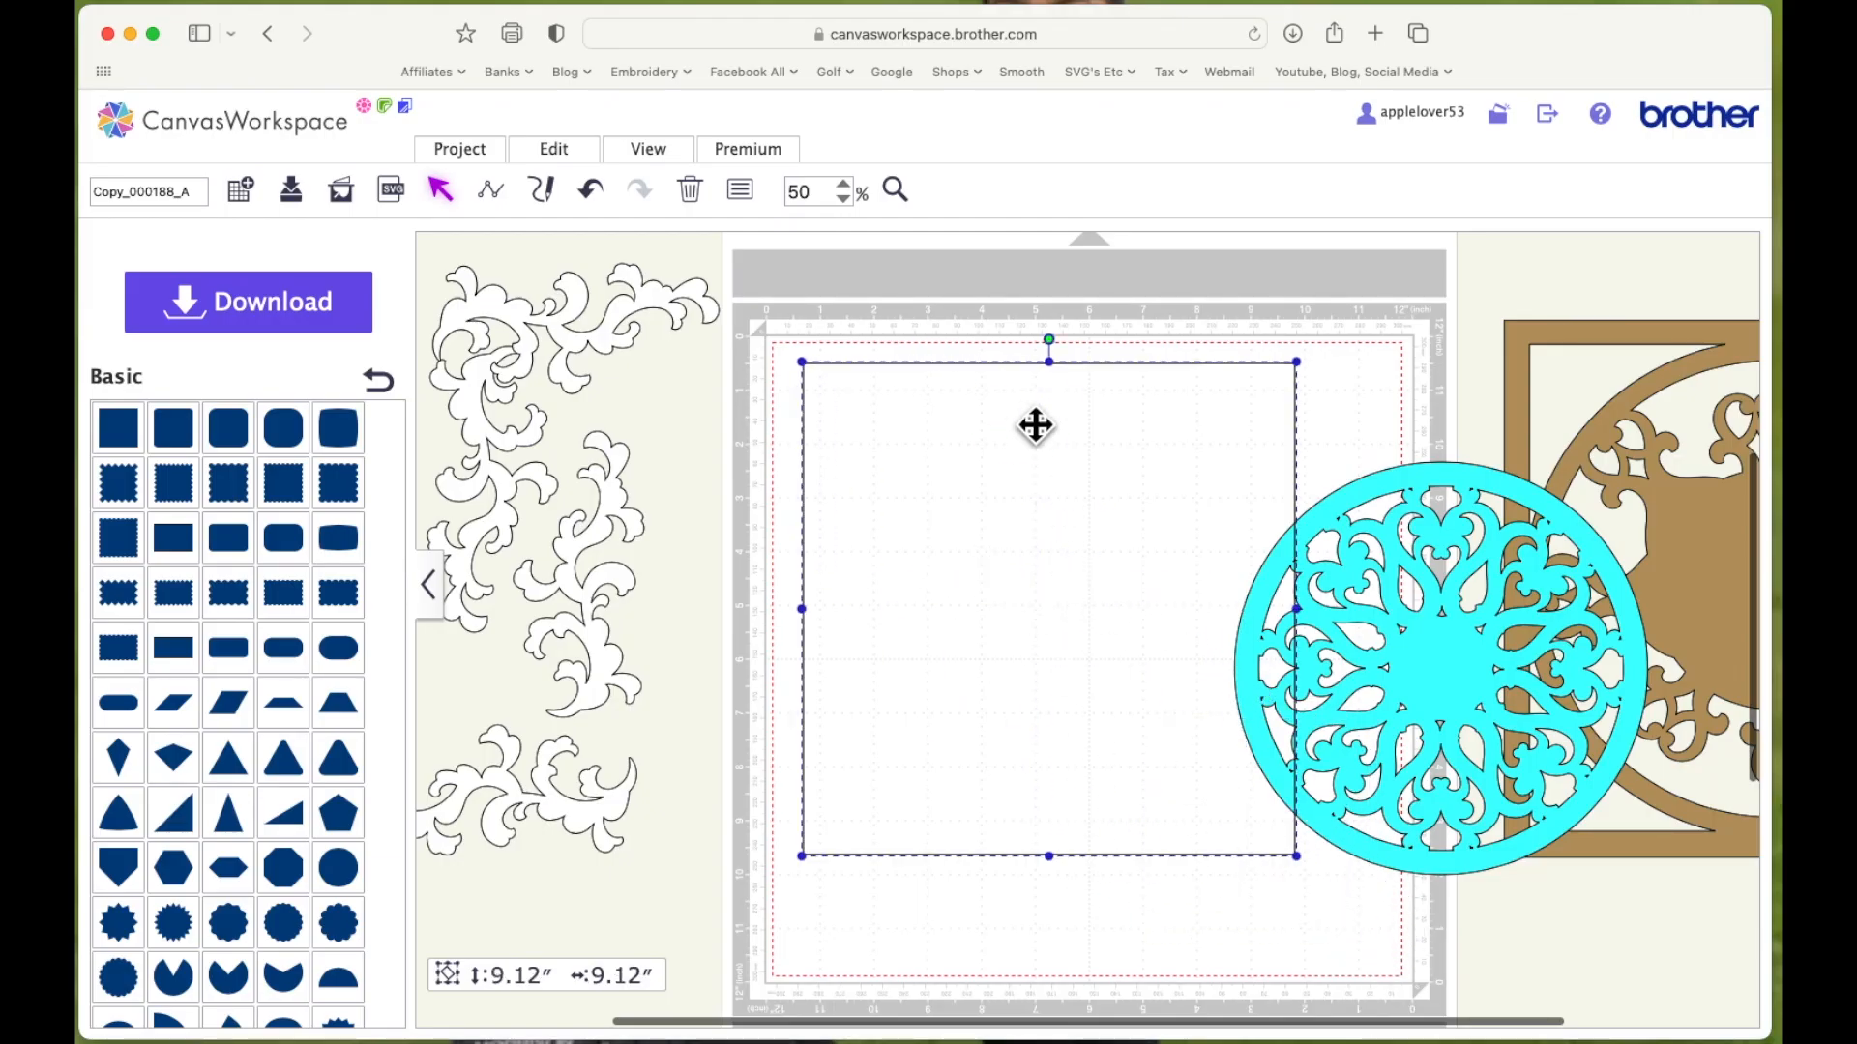
# Duplicate the square, shrink the copy and position it inside the original square
pyautogui.rightClick(1030, 418)
pyautogui.click(1112, 514)
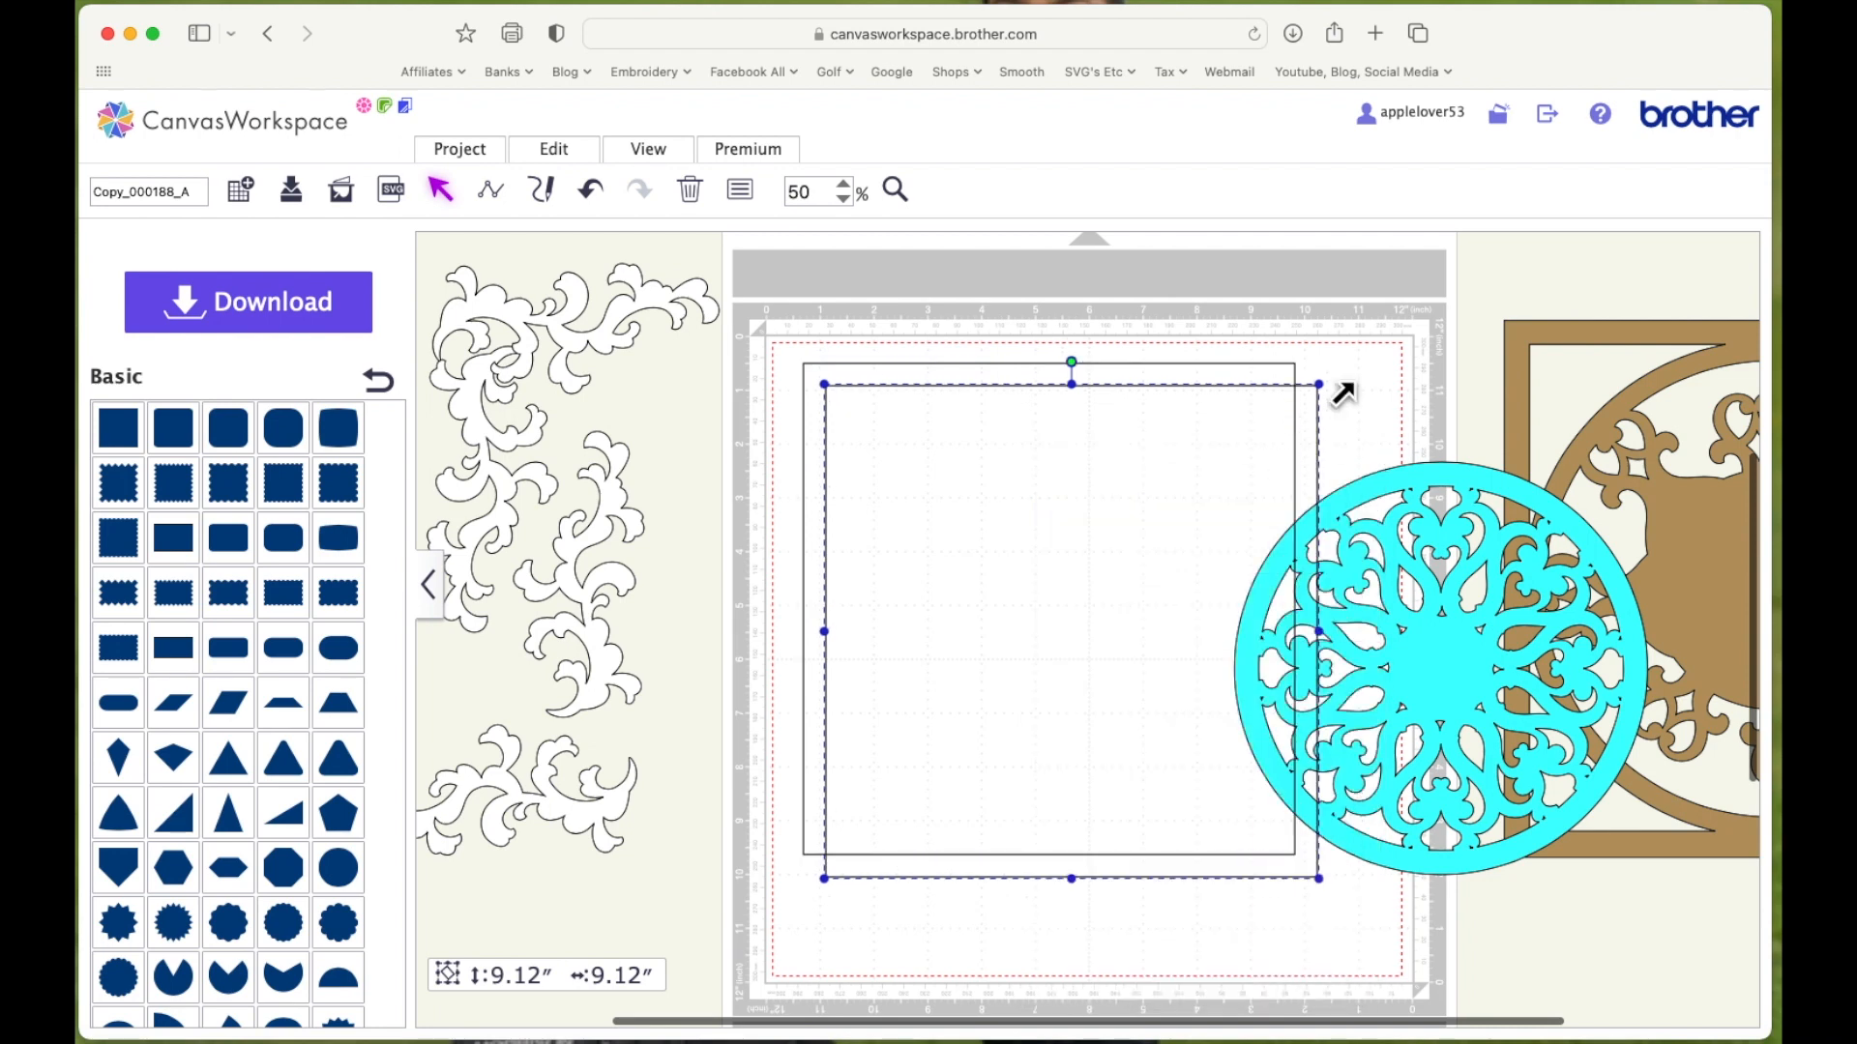
pyautogui.moveTo(1342, 392); pyautogui.dragTo(1247, 452)
pyautogui.moveTo(1152, 555); pyautogui.dragTo(1144, 484)
# Center the two squares on each other both ways and cut the inner one out to make a square frame
pyautogui.click(1080, 416)
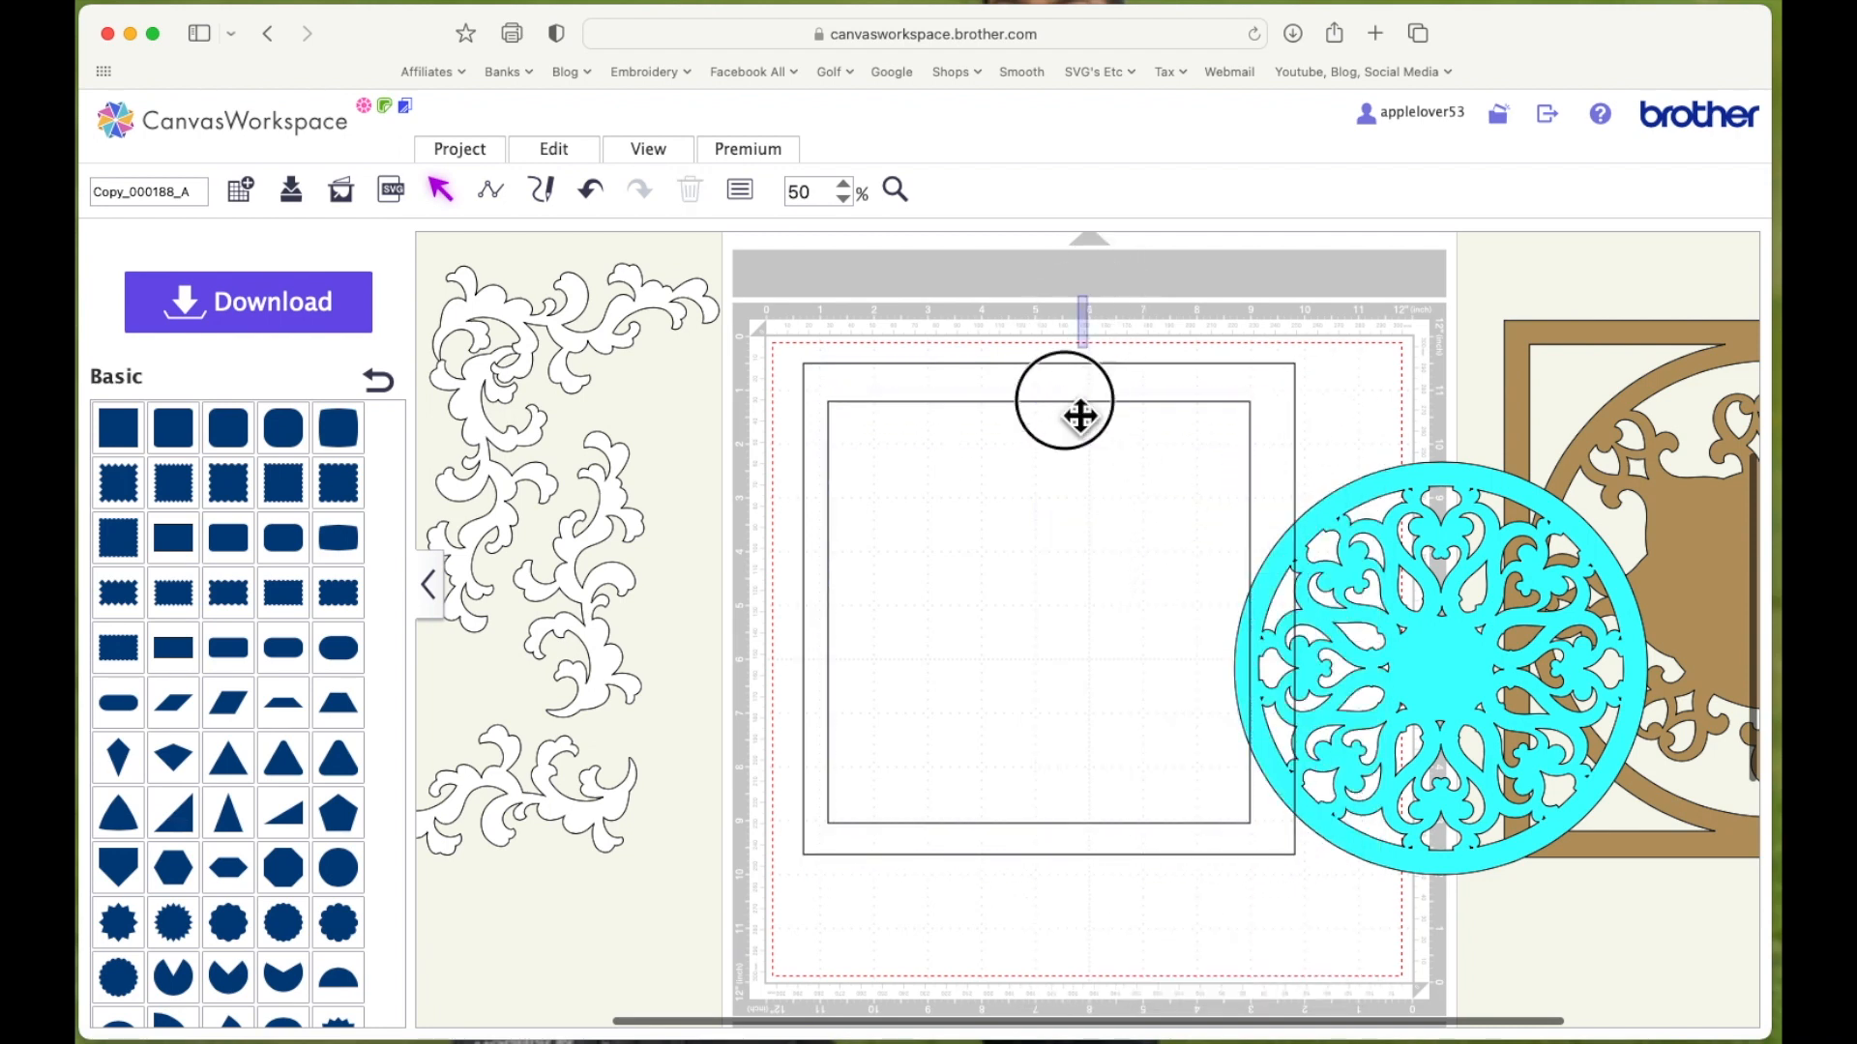
pyautogui.click(566, 150)
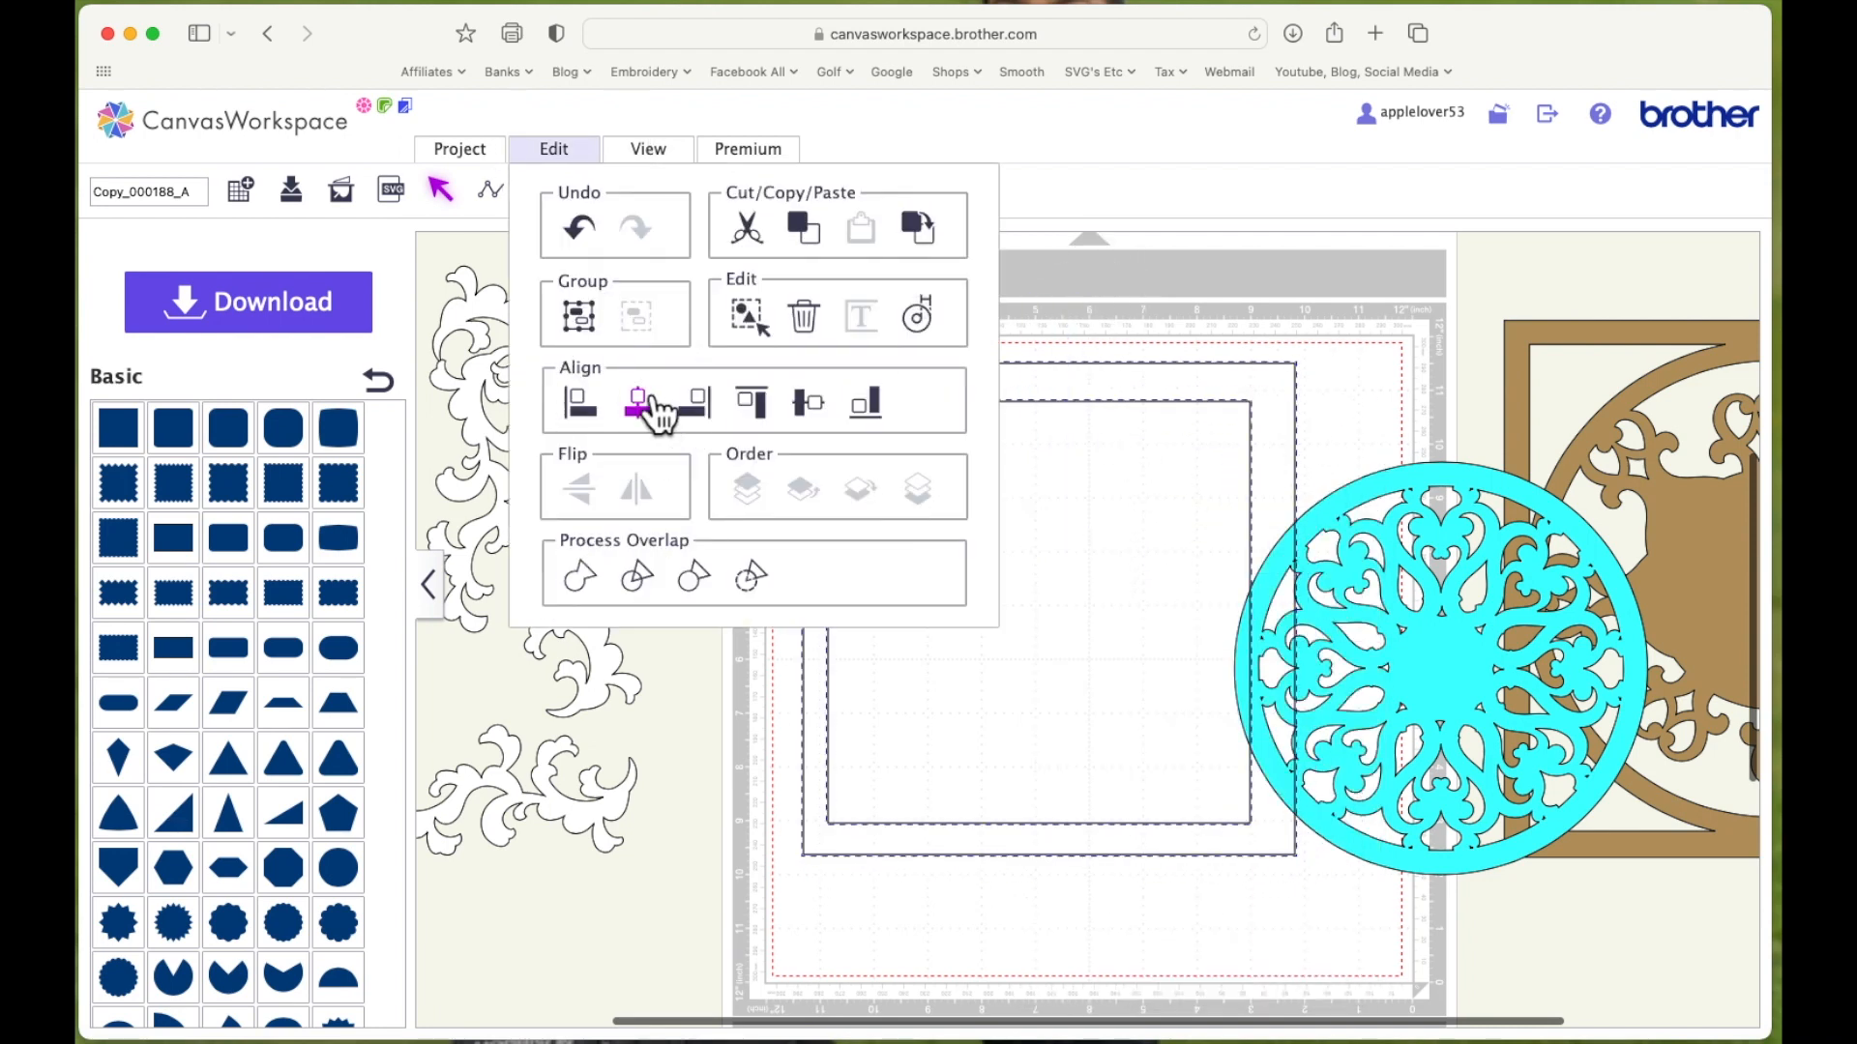
pyautogui.click(659, 411)
pyautogui.click(554, 149)
pyautogui.click(811, 404)
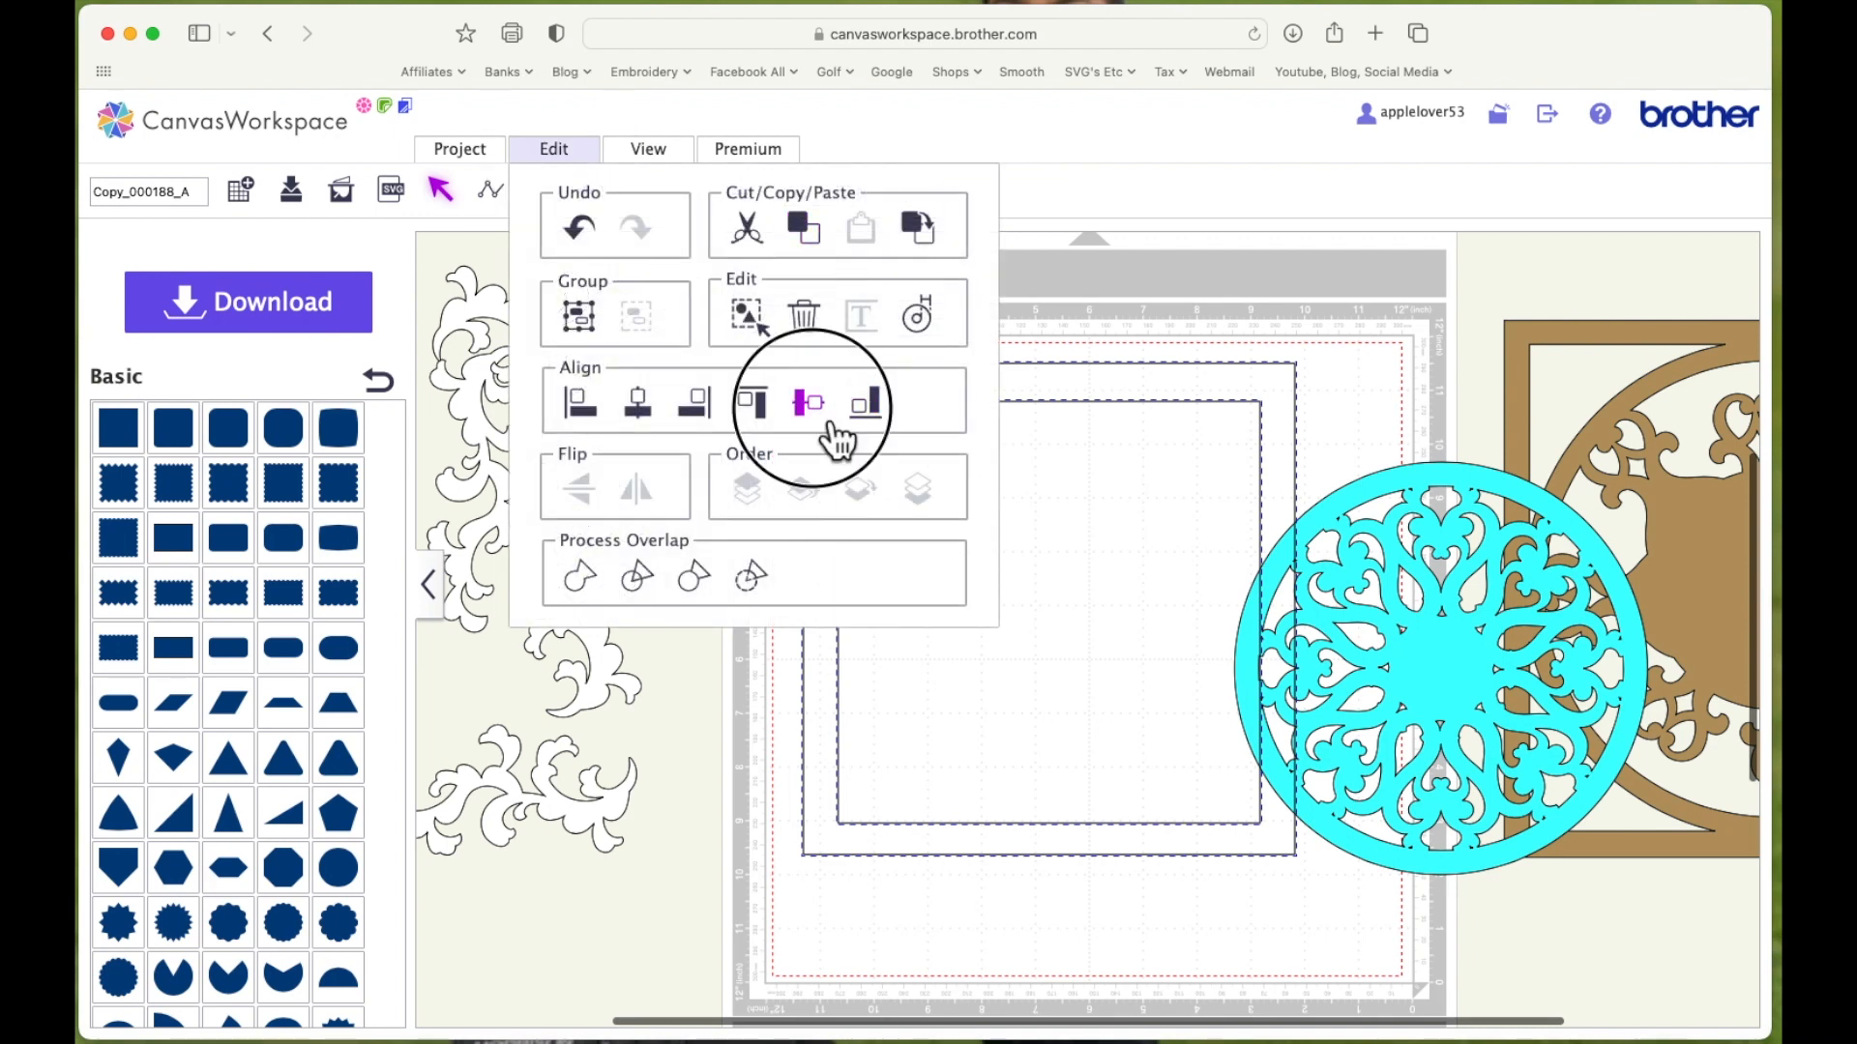
pyautogui.click(581, 157)
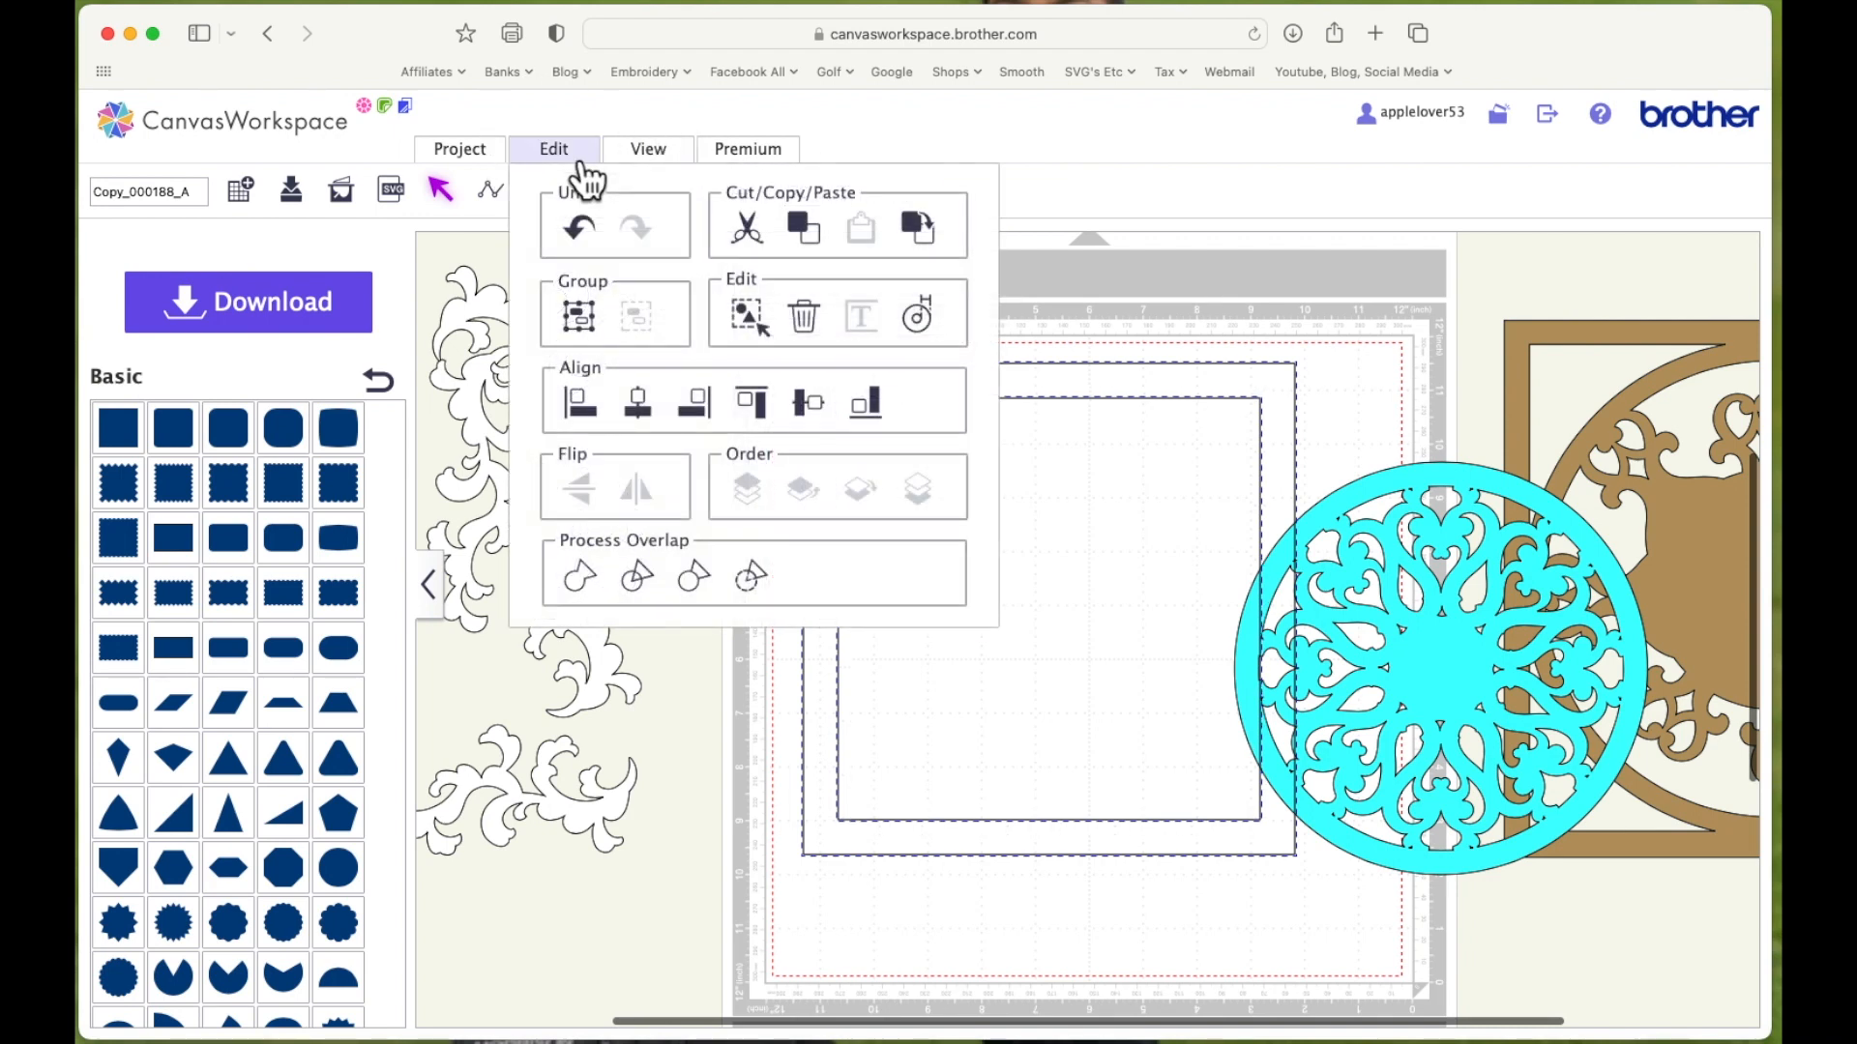
pyautogui.click(760, 578)
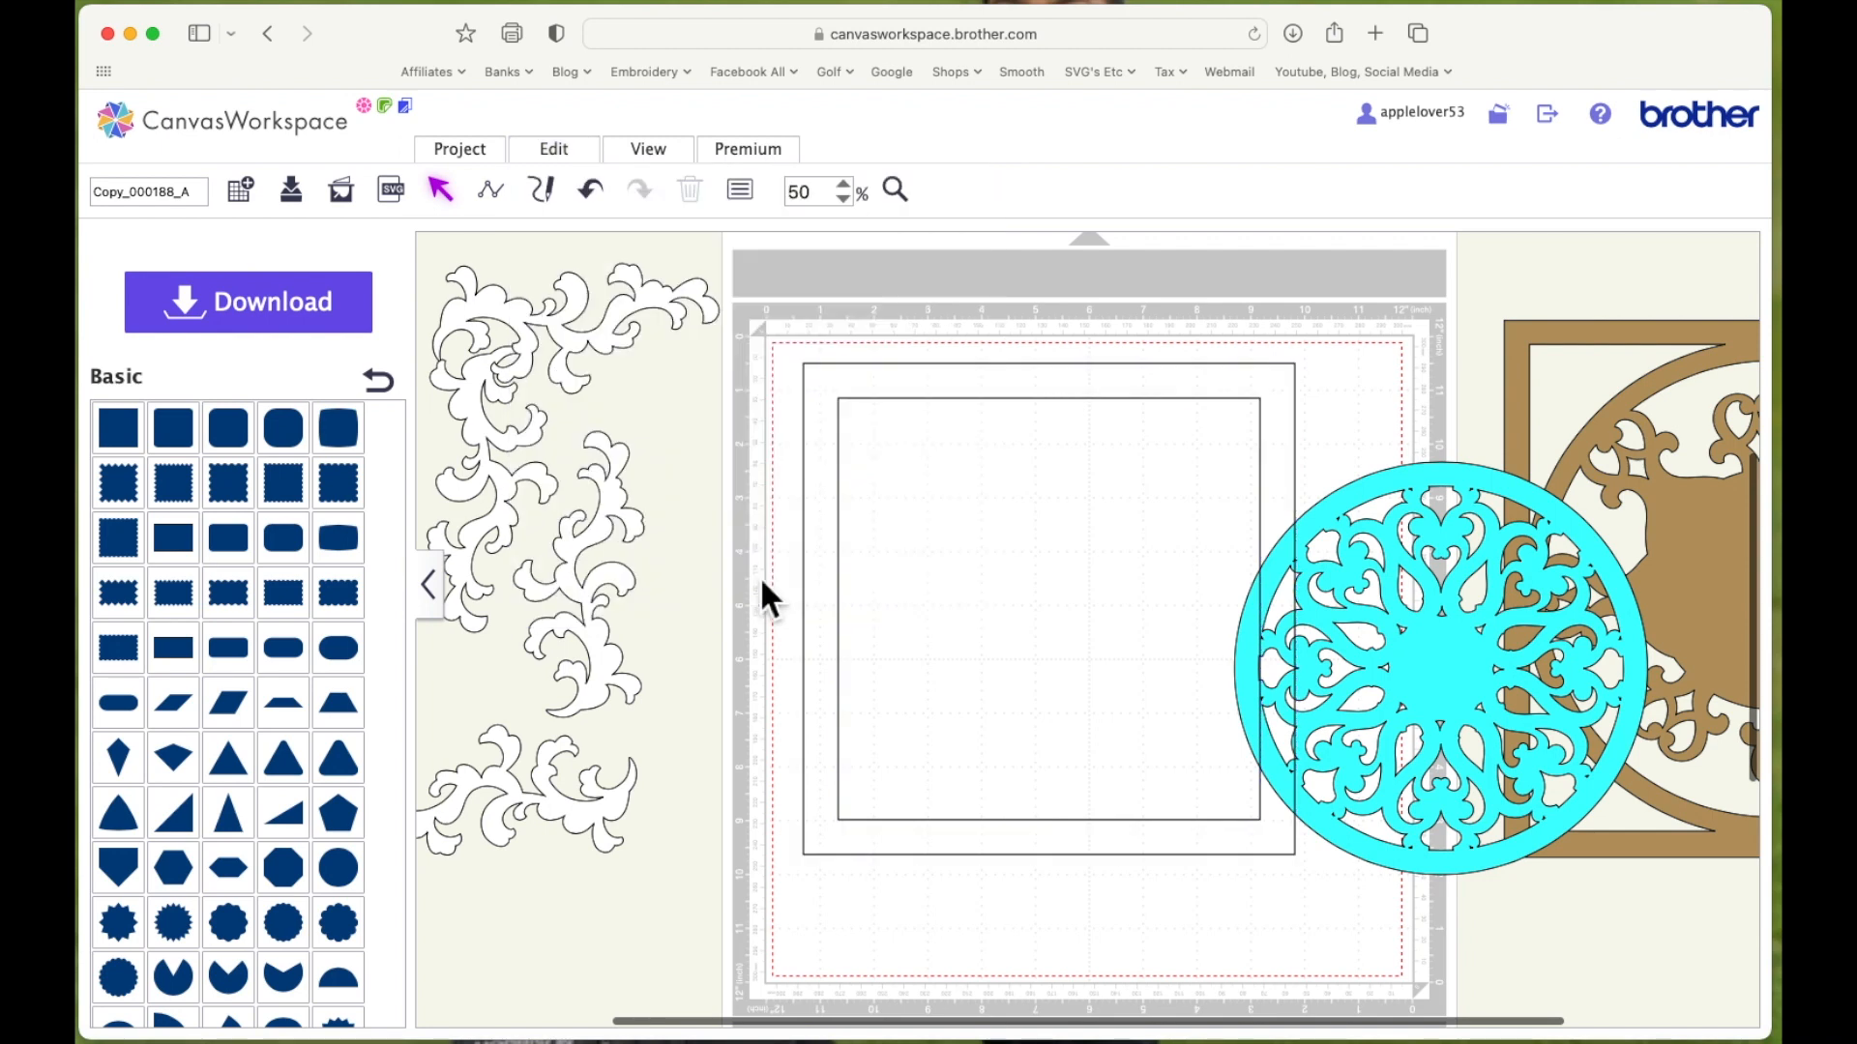
# Fill the square frame with light blue-violet
pyautogui.click(978, 398)
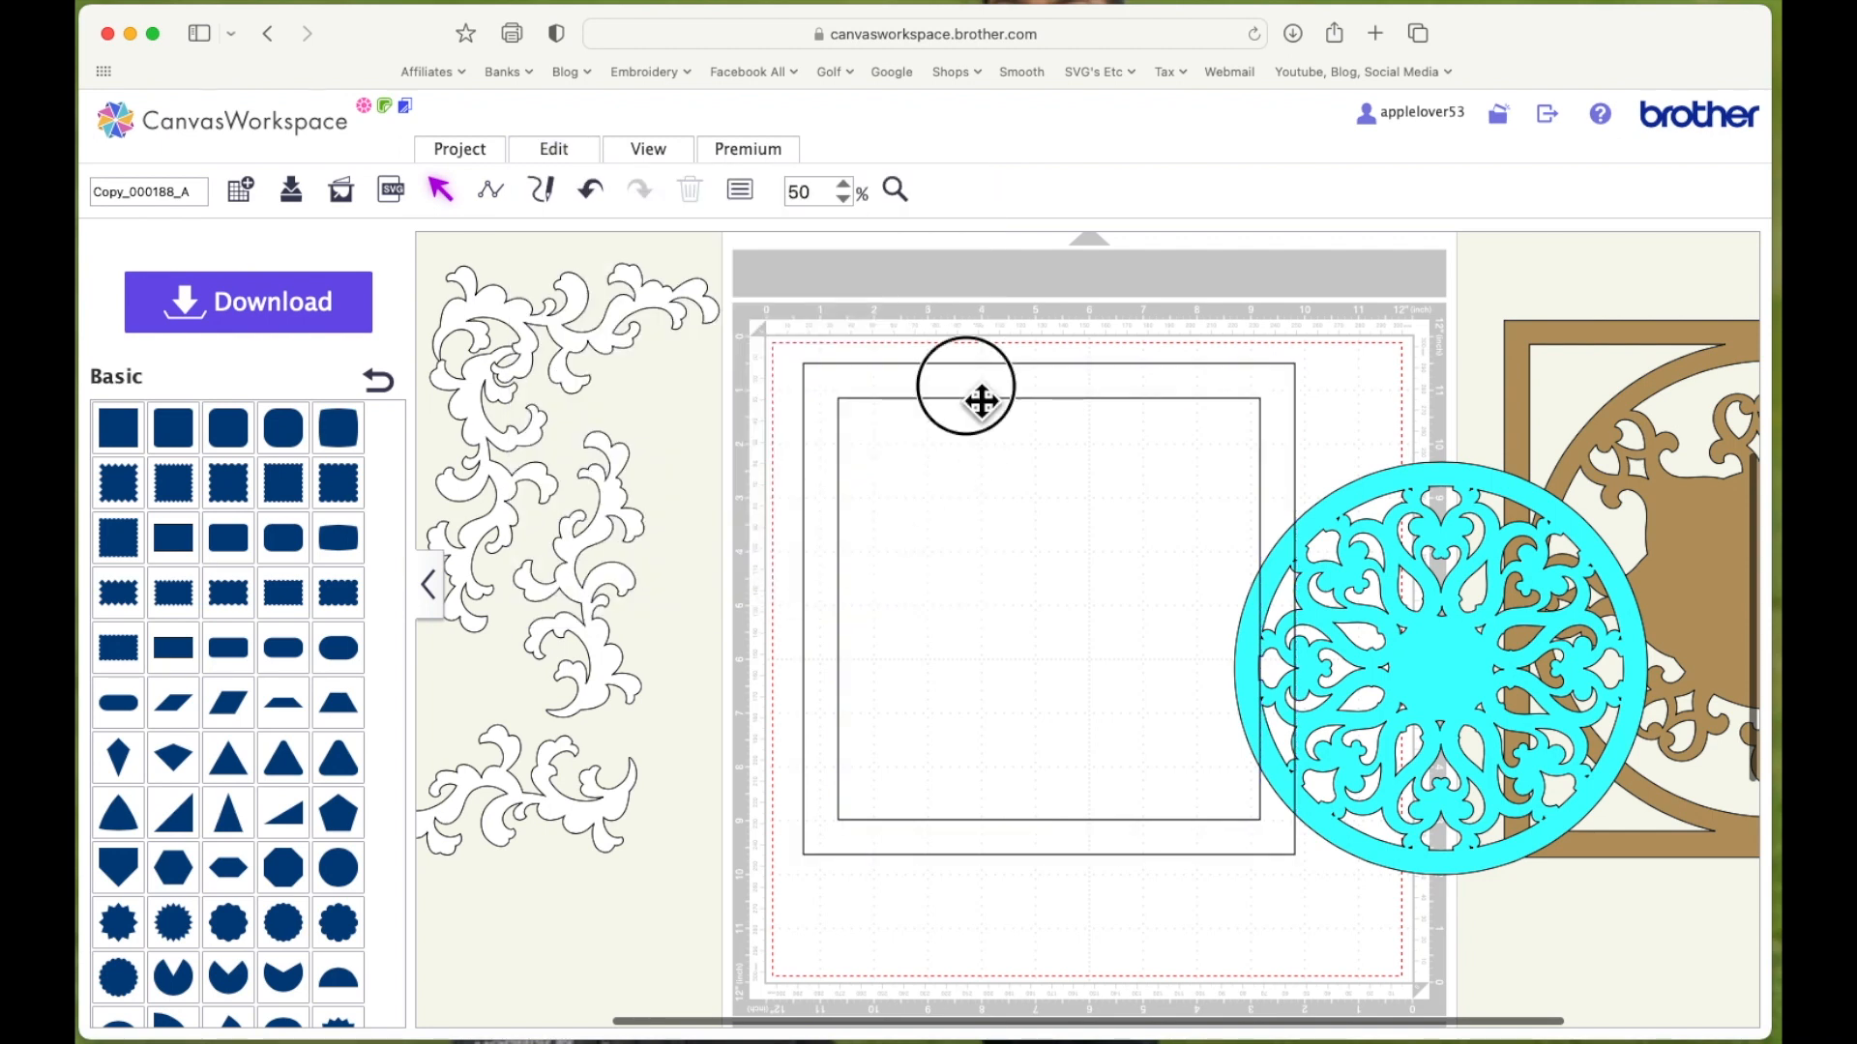
pyautogui.click(740, 190)
pyautogui.click(611, 484)
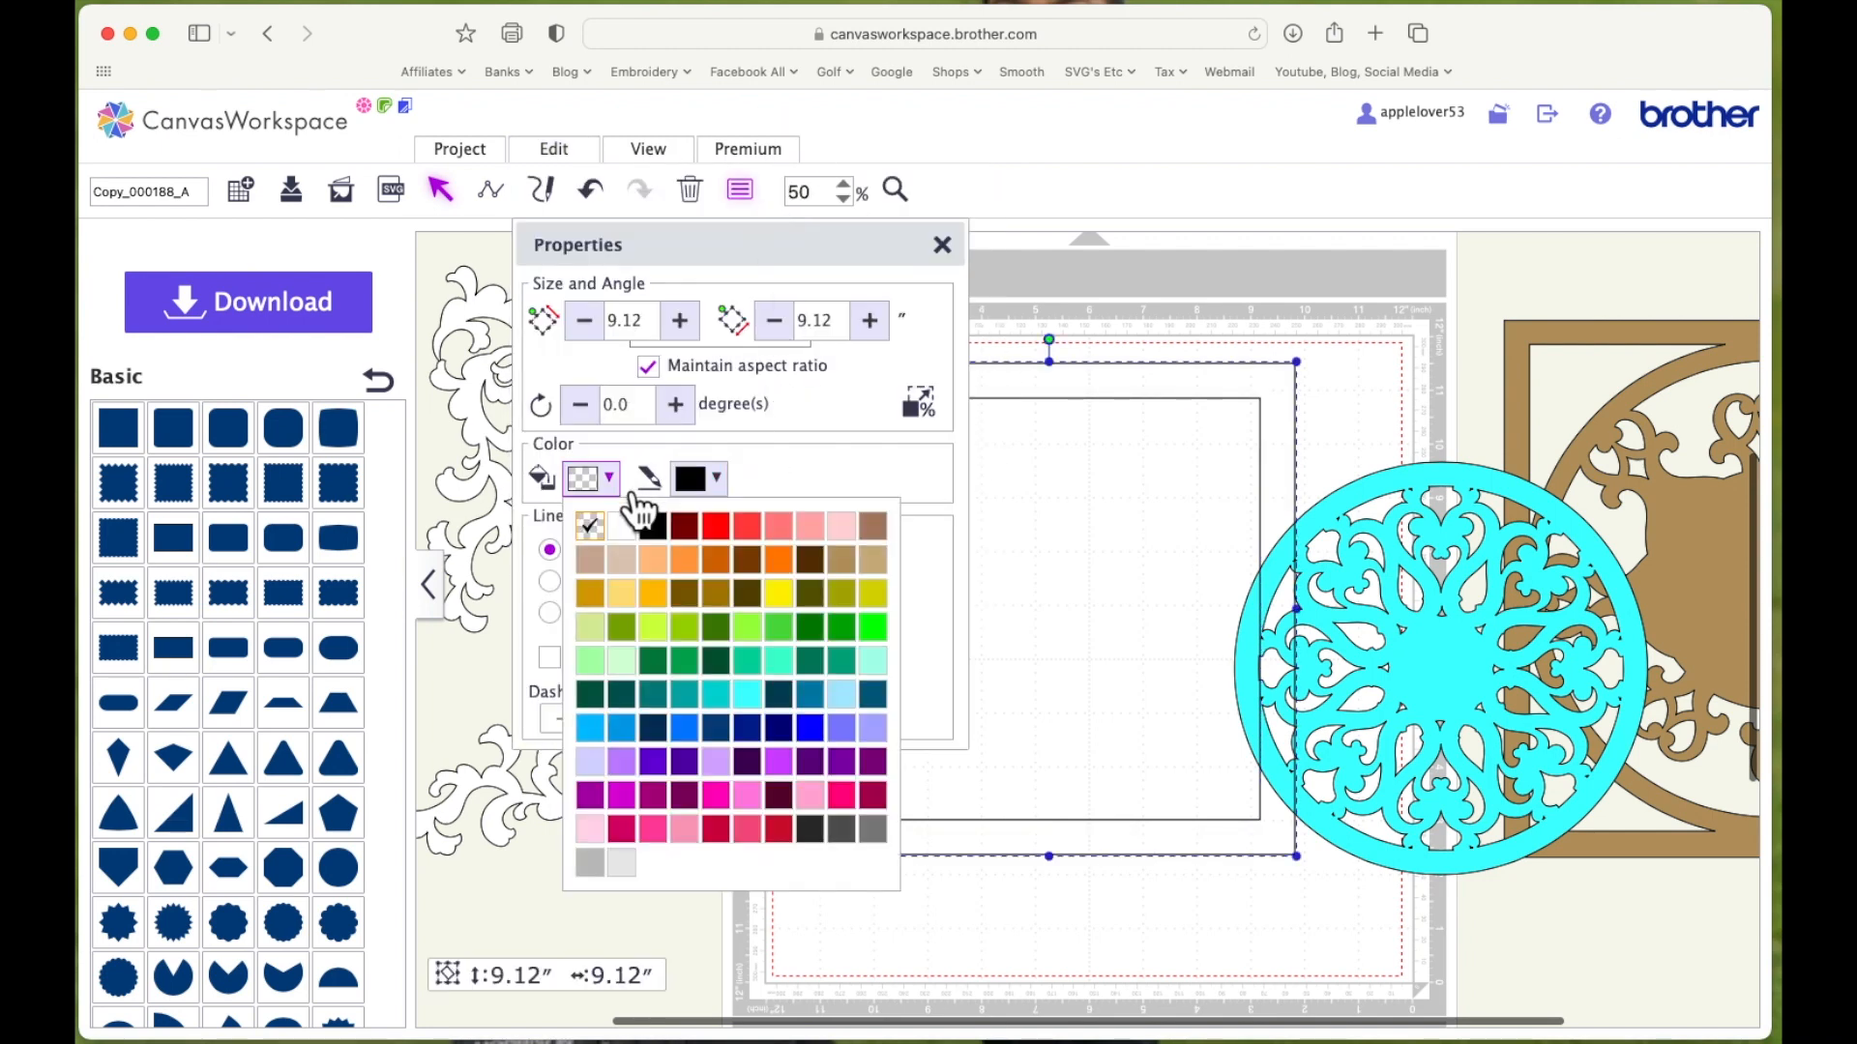
pyautogui.click(841, 728)
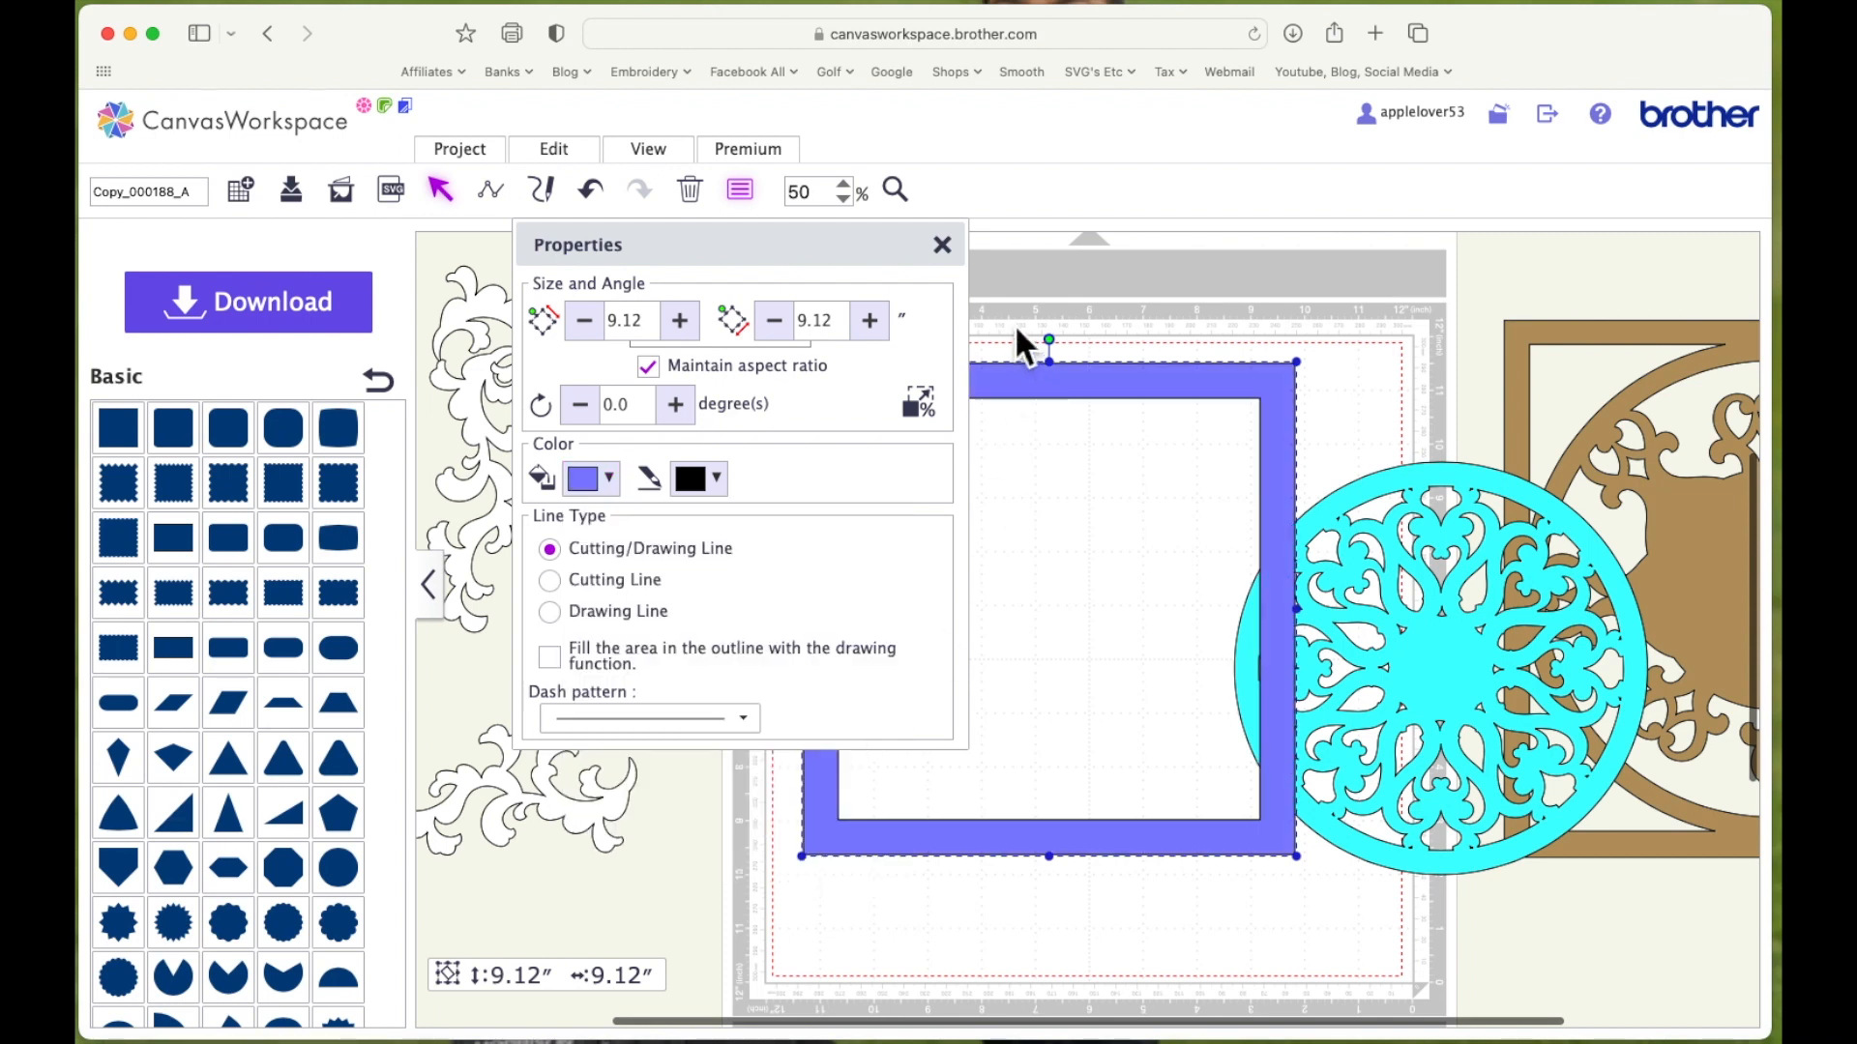
pyautogui.click(942, 245)
# Move the cyan medallion into the frame, enlarge it to about 8.04 inches, bring it forward and center it over the opening
pyautogui.moveTo(1480, 495); pyautogui.dragTo(1087, 436)
pyautogui.moveTo(1255, 402); pyautogui.dragTo(1277, 385)
pyautogui.rightClick(1164, 434)
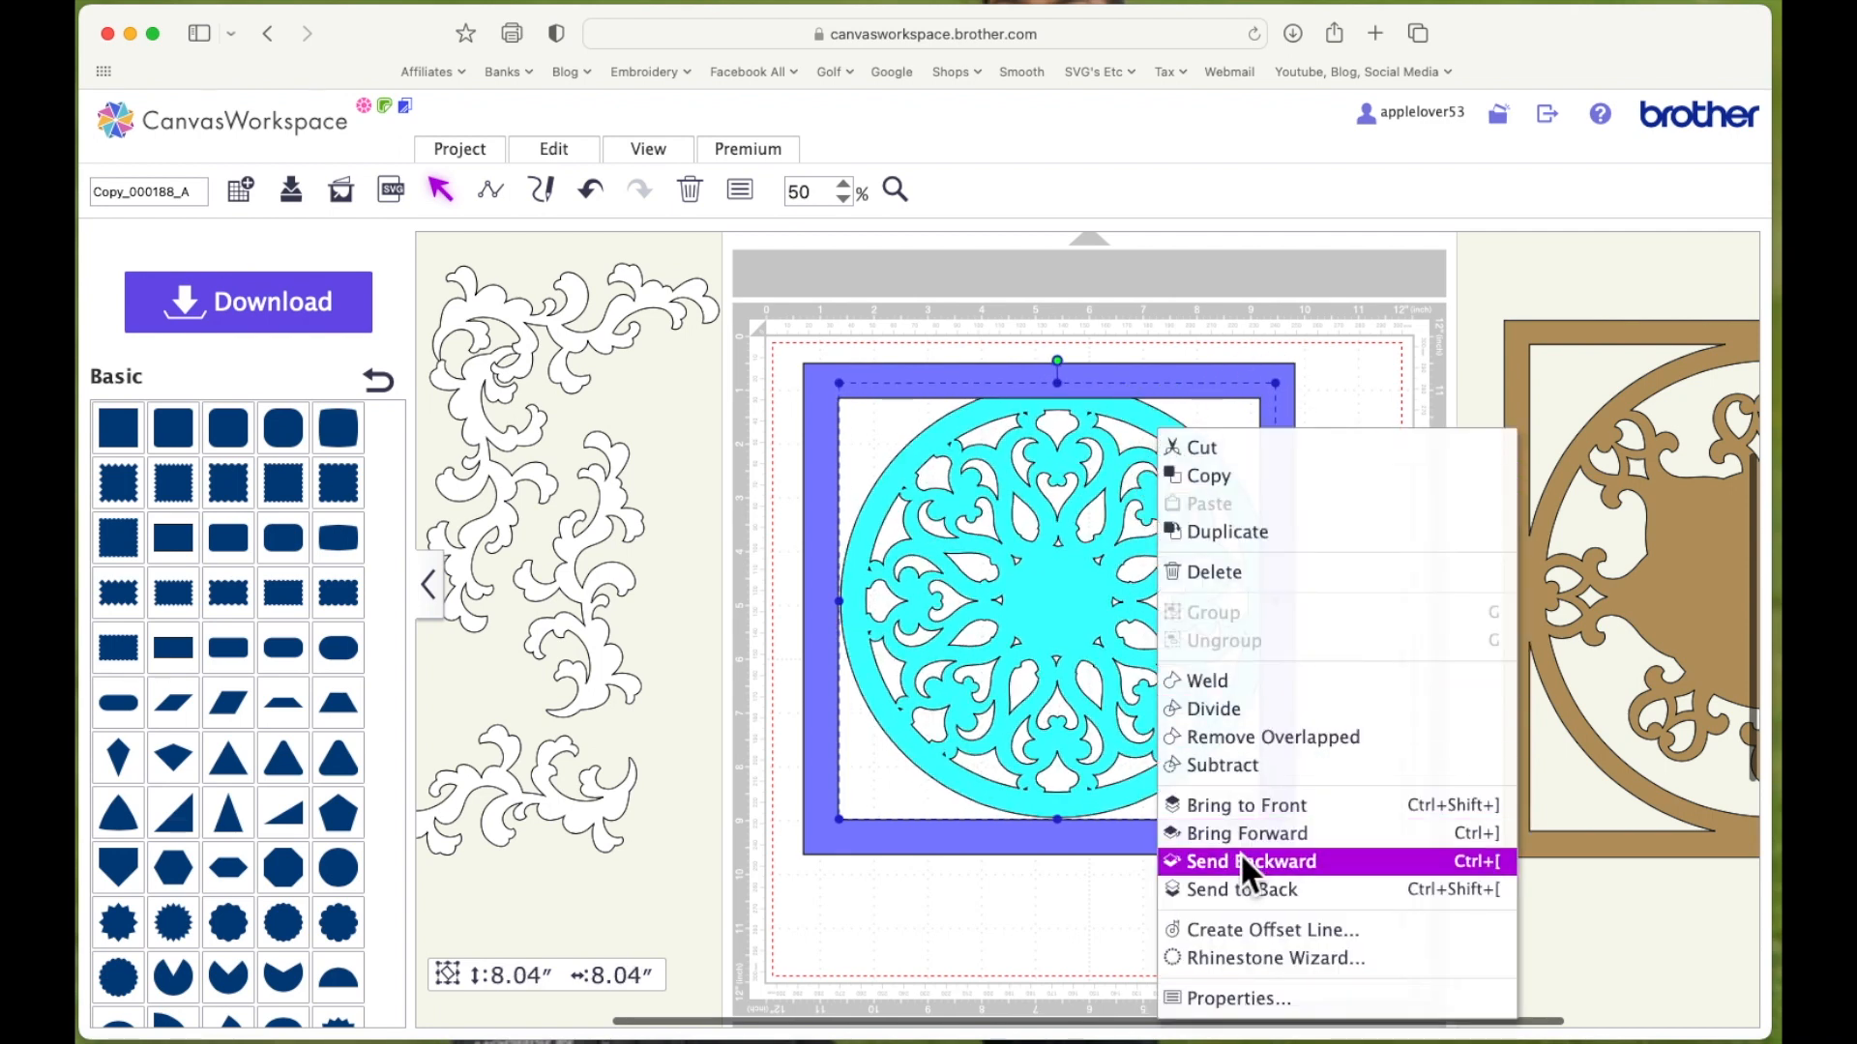
pyautogui.click(1261, 827)
pyautogui.moveTo(1112, 431); pyautogui.dragTo(1111, 432)
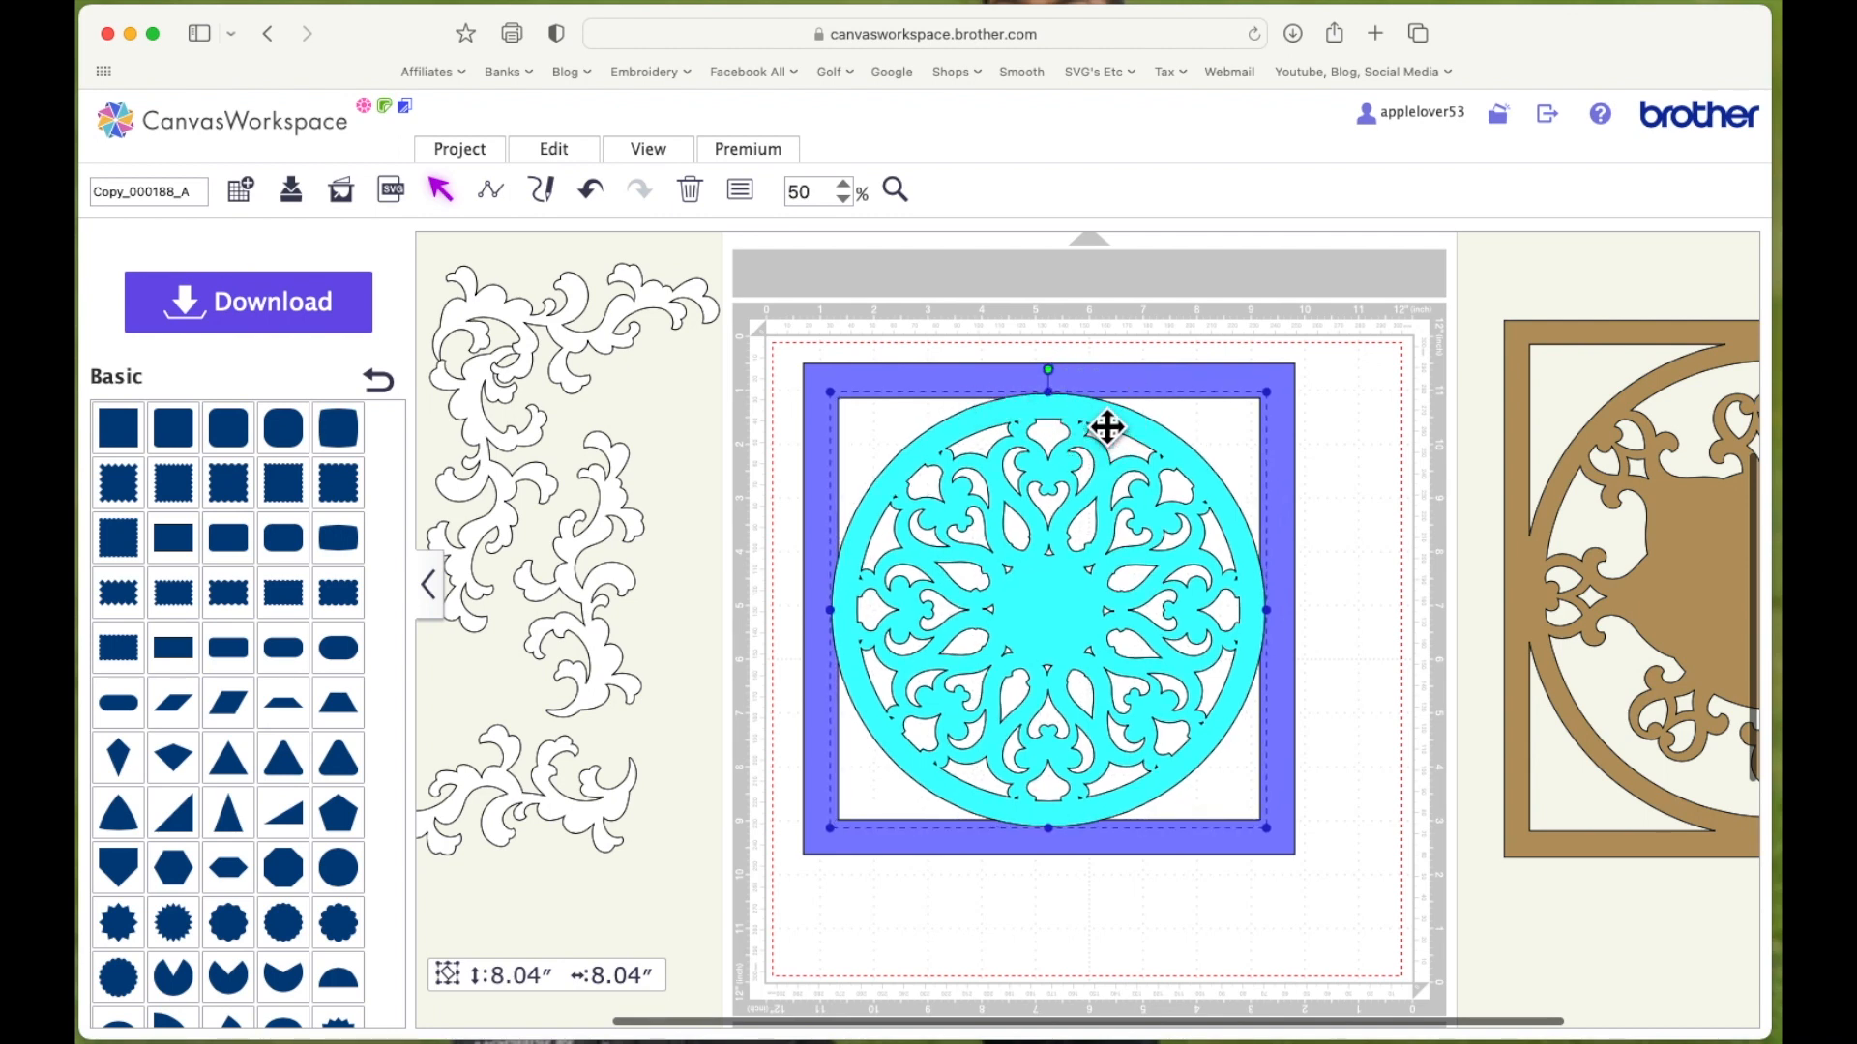
# Weld the cyan medallion and the blue-violet square frame into a single shape
pyautogui.click(1186, 592)
pyautogui.click(556, 150)
pyautogui.click(653, 418)
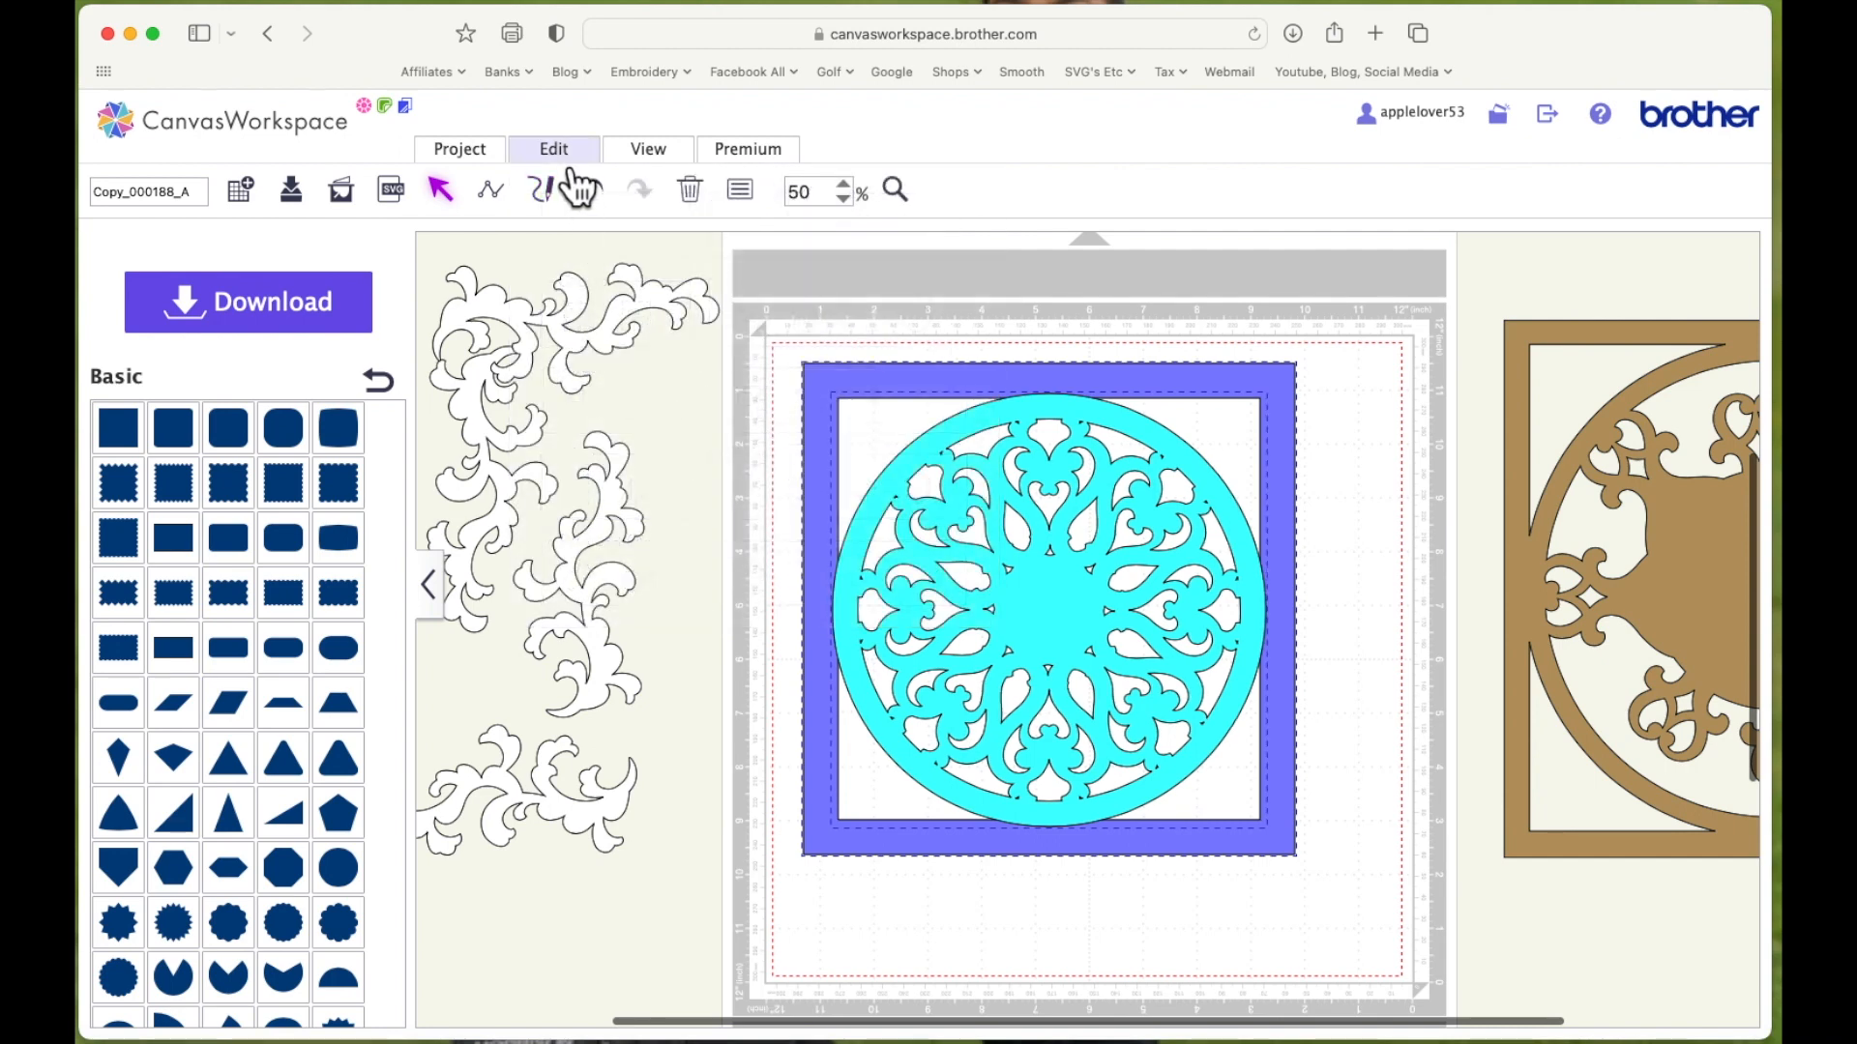
pyautogui.moveTo(588, 157)
pyautogui.click(818, 401)
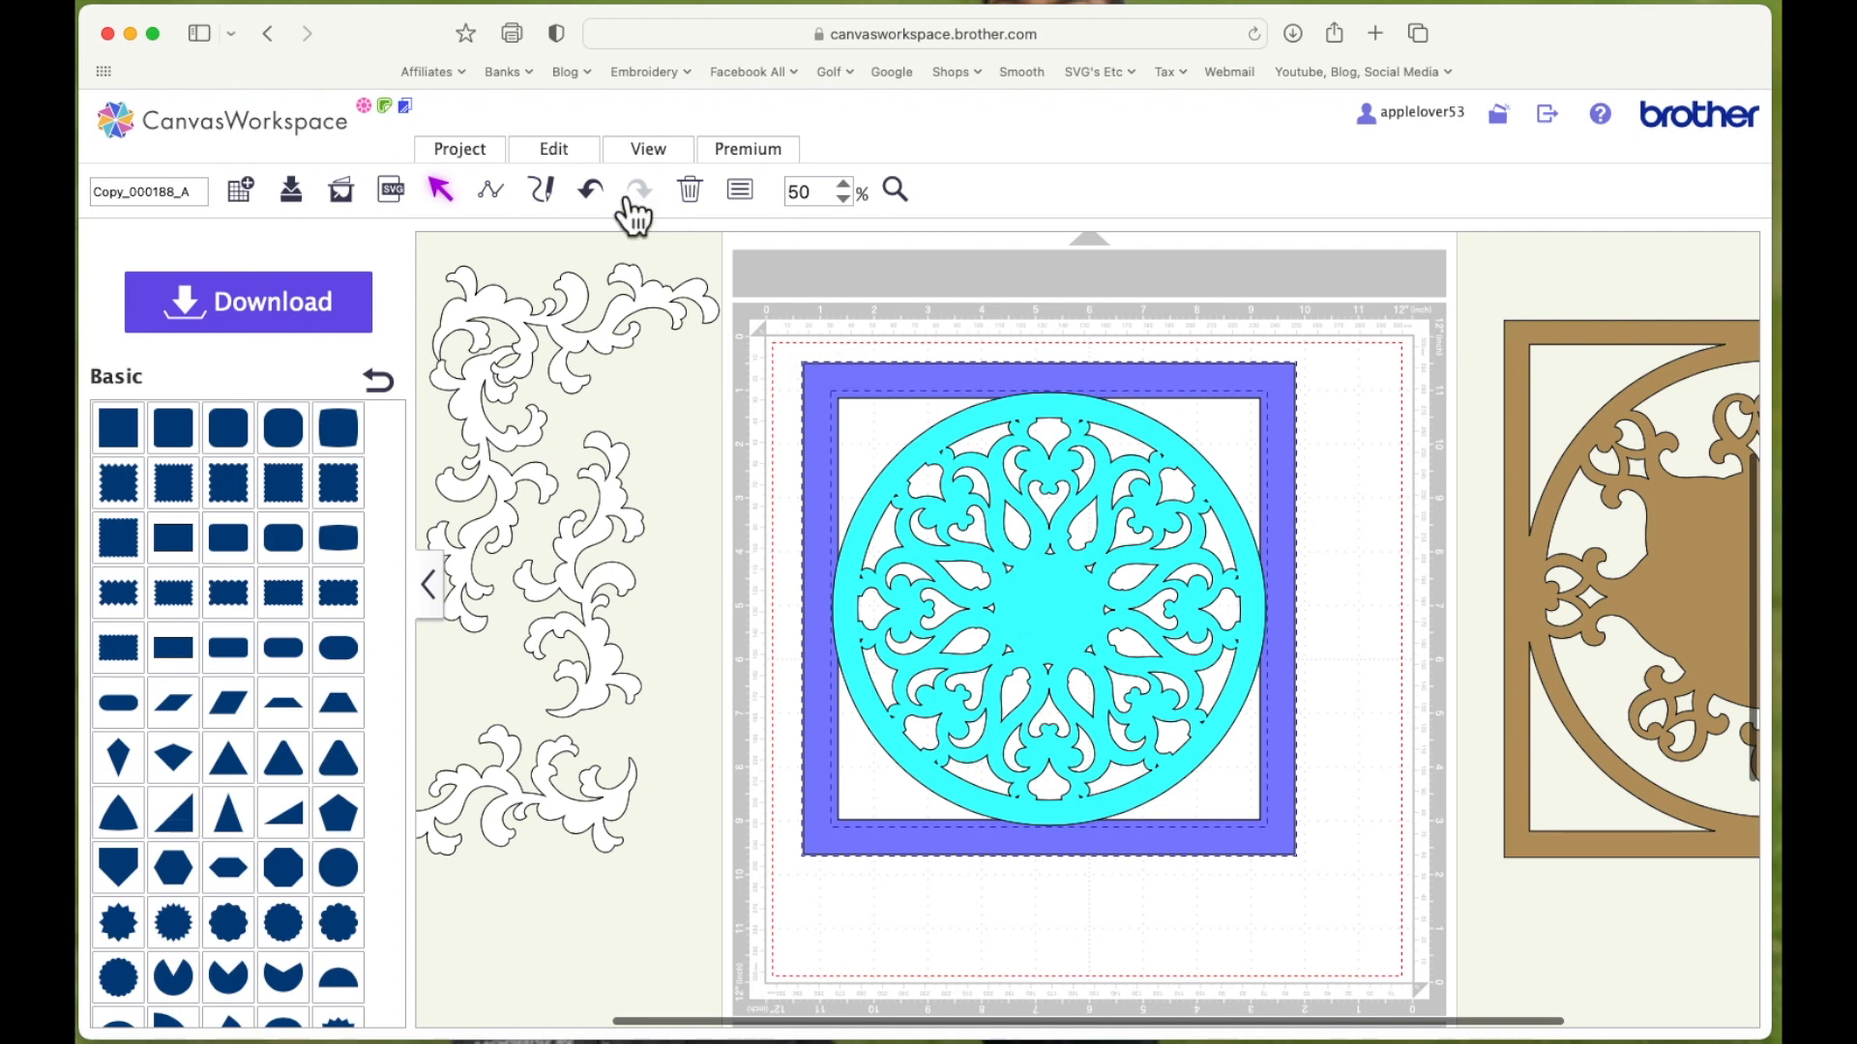
pyautogui.click(576, 155)
pyautogui.click(584, 582)
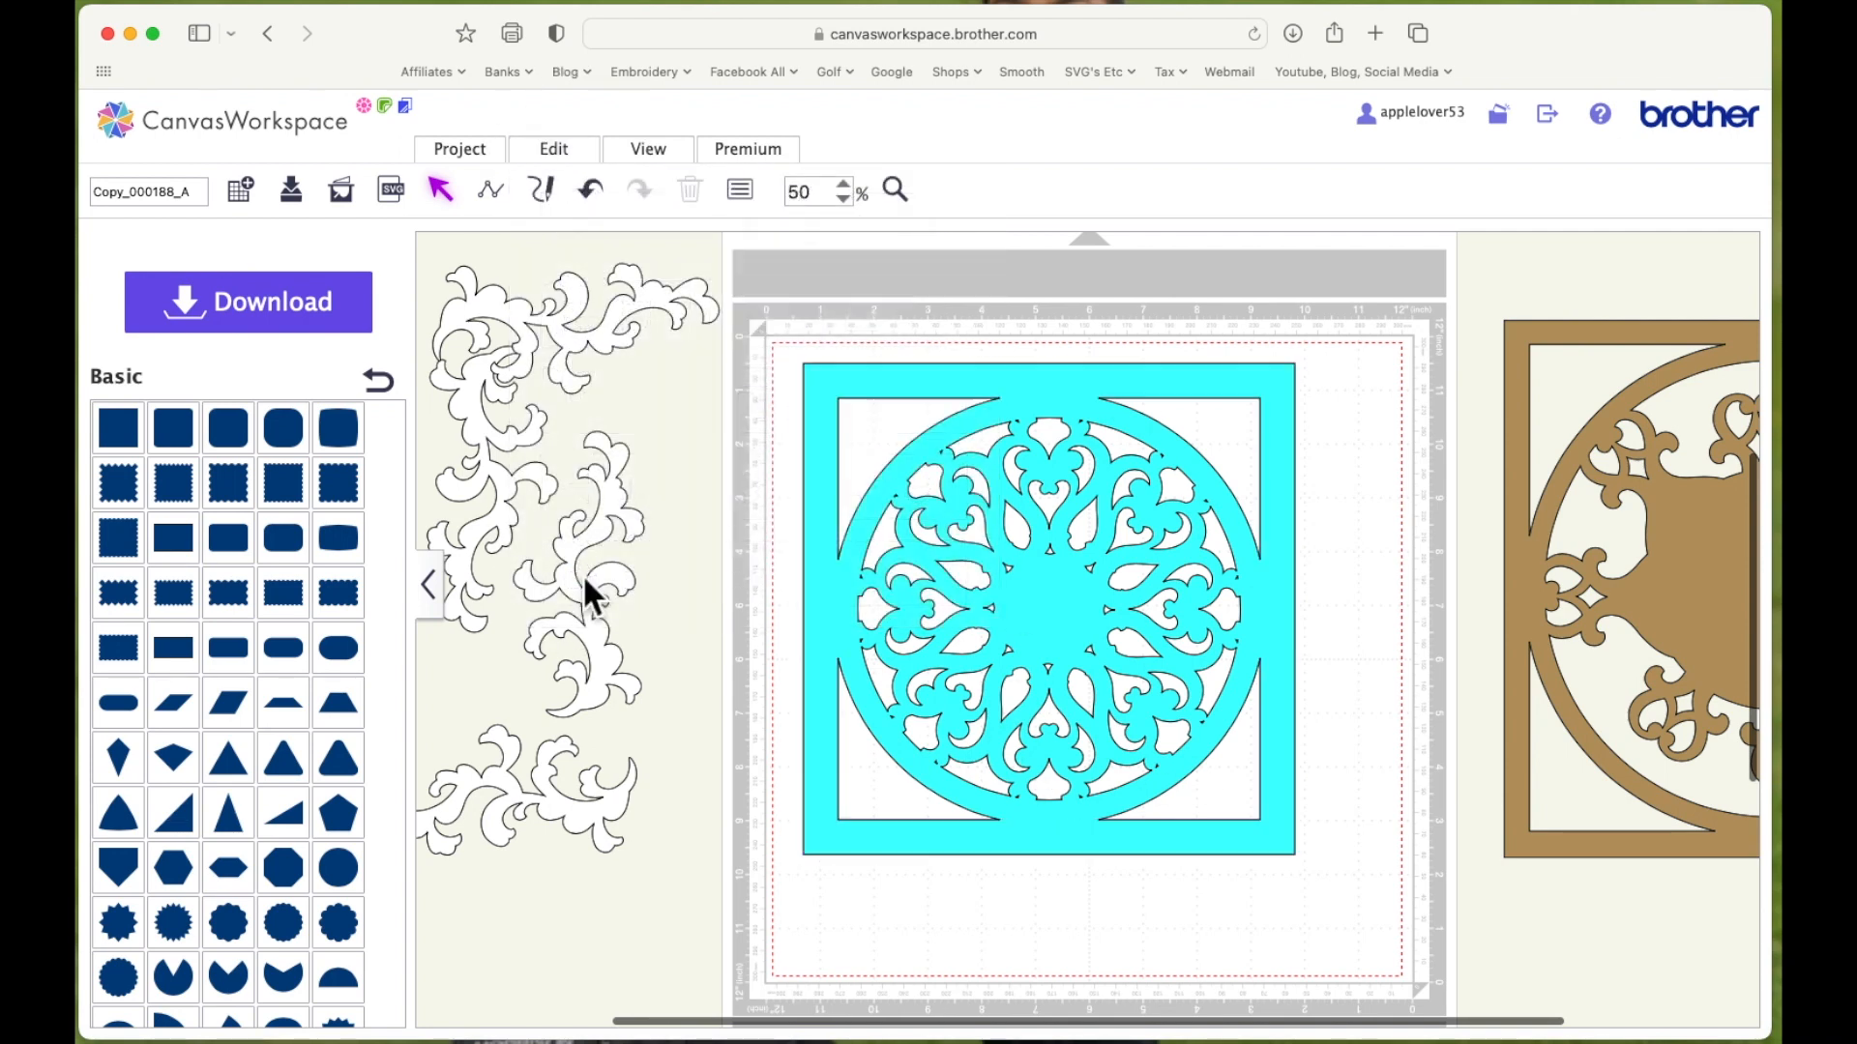
# Remove the brown design from beside the mat and enlarge the welded cyan panel to about 11.71 inches square, positioned on the mat
pyautogui.moveTo(1096, 407); pyautogui.dragTo(1110, 414)
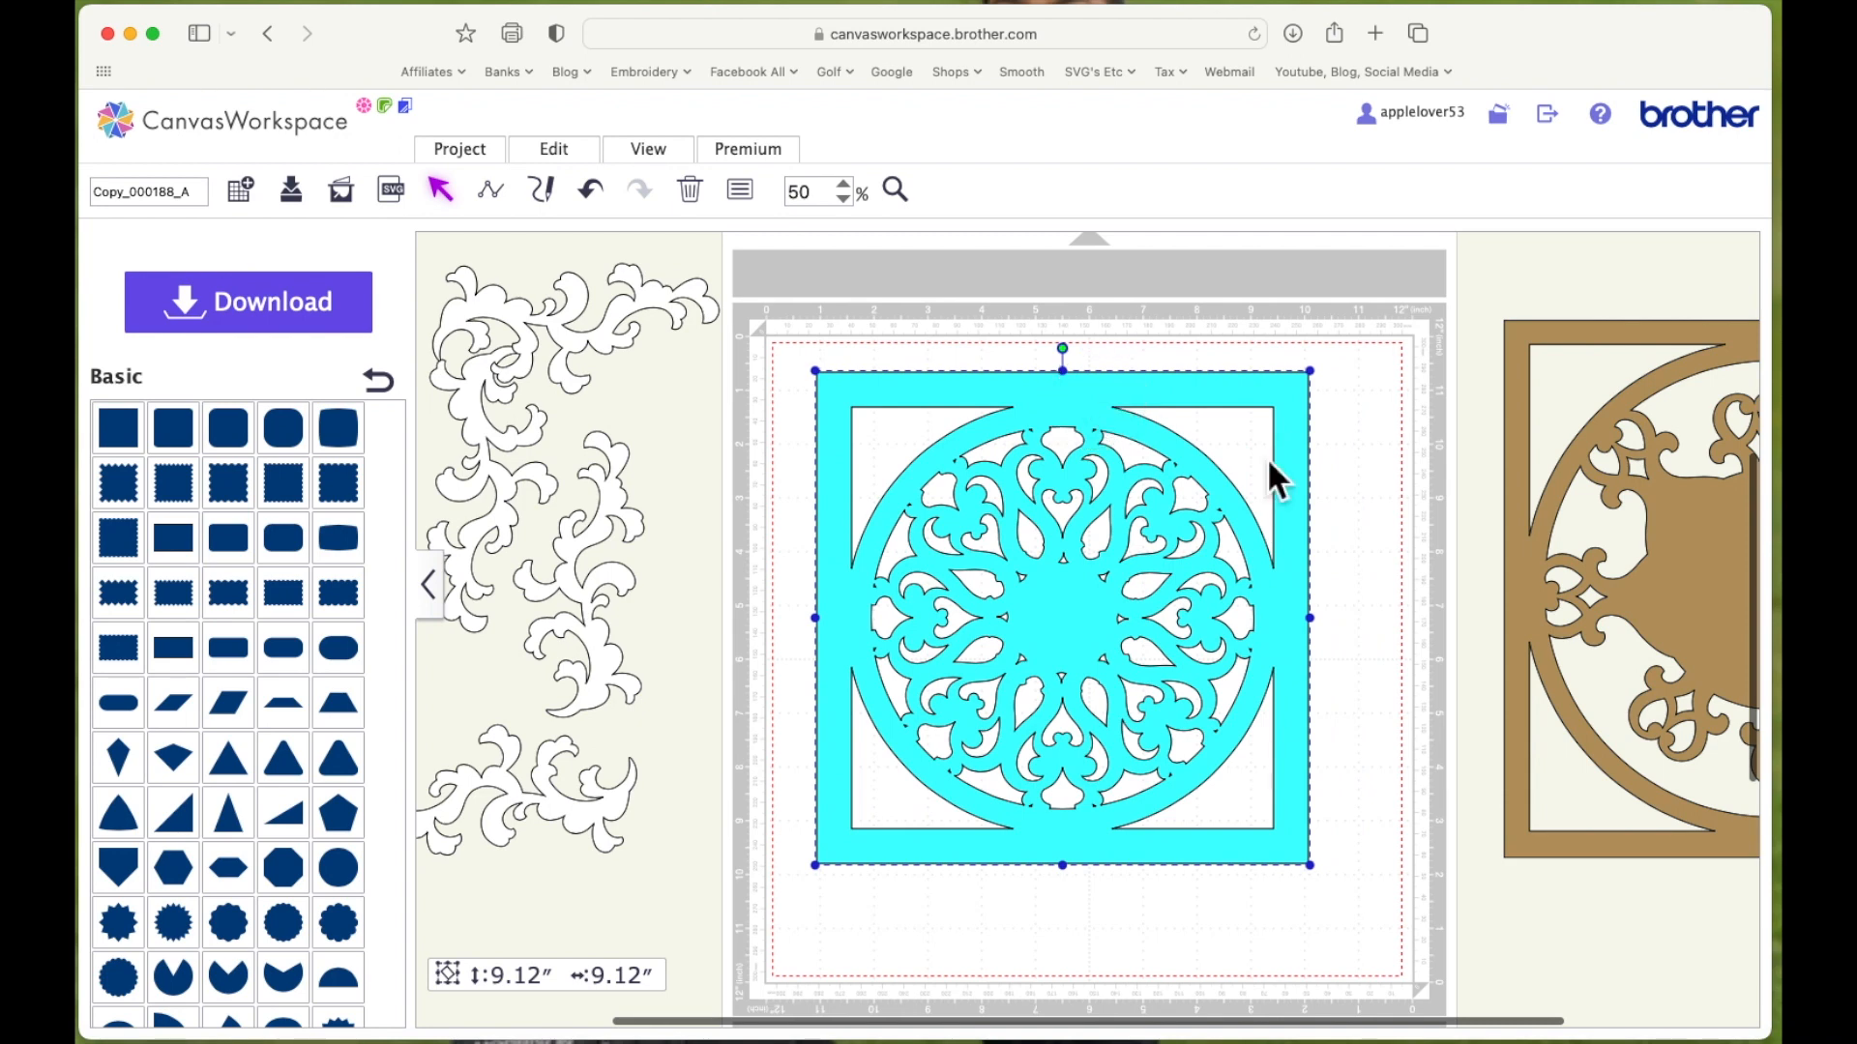
pyautogui.moveTo(1684, 572); pyautogui.dragTo(1206, 622)
pyautogui.moveTo(1426, 663); pyautogui.dragTo(1551, 553)
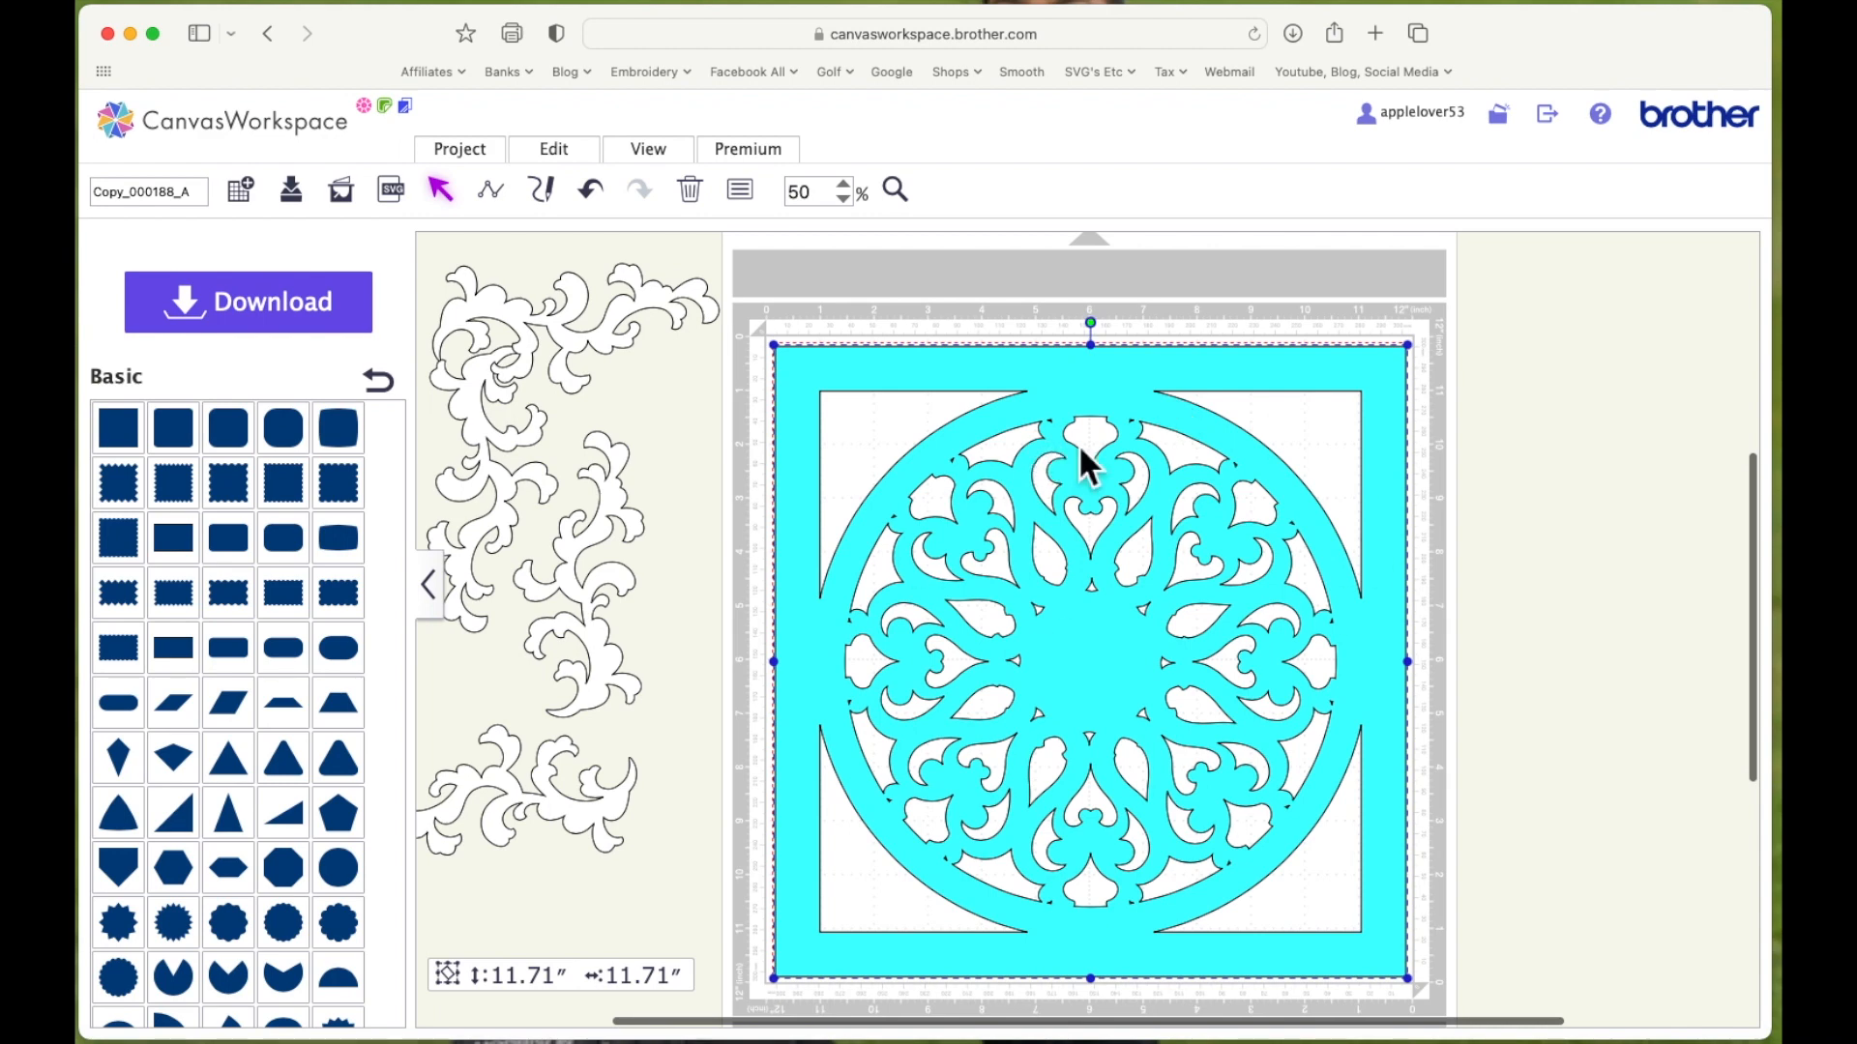
# Shrink the cyan panel and enlarge it again until it extends beyond the mat
pyautogui.moveTo(1425, 355); pyautogui.dragTo(1150, 657)
pyautogui.moveTo(944, 817); pyautogui.dragTo(990, 715)
pyautogui.moveTo(1205, 517); pyautogui.dragTo(1152, 555)
pyautogui.moveTo(992, 719); pyautogui.dragTo(1075, 649)
pyautogui.moveTo(1236, 487); pyautogui.dragTo(1688, 232)
pyautogui.moveTo(1389, 415); pyautogui.dragTo(1204, 642)
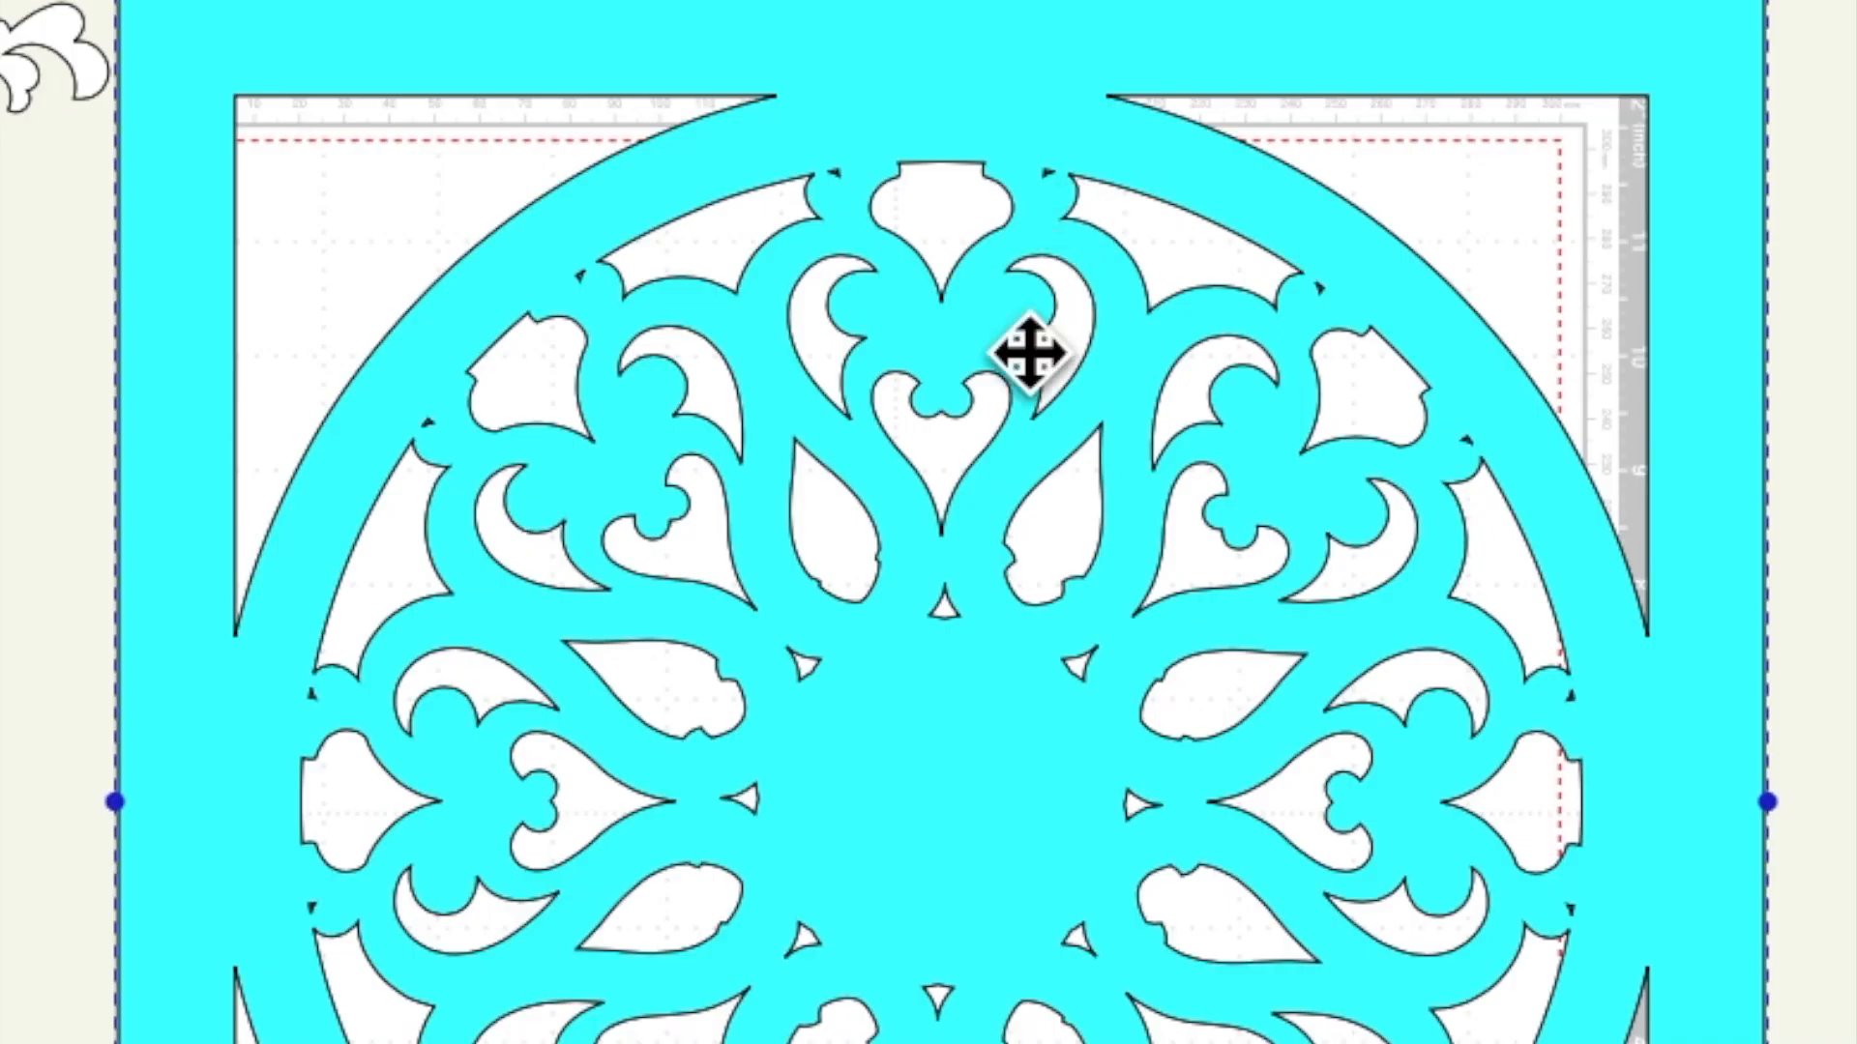
# Inspect the edit points along the enlarged cyan panel's cutouts, then leave point editing
pyautogui.click(1136, 639)
pyautogui.doubleClick(998, 764)
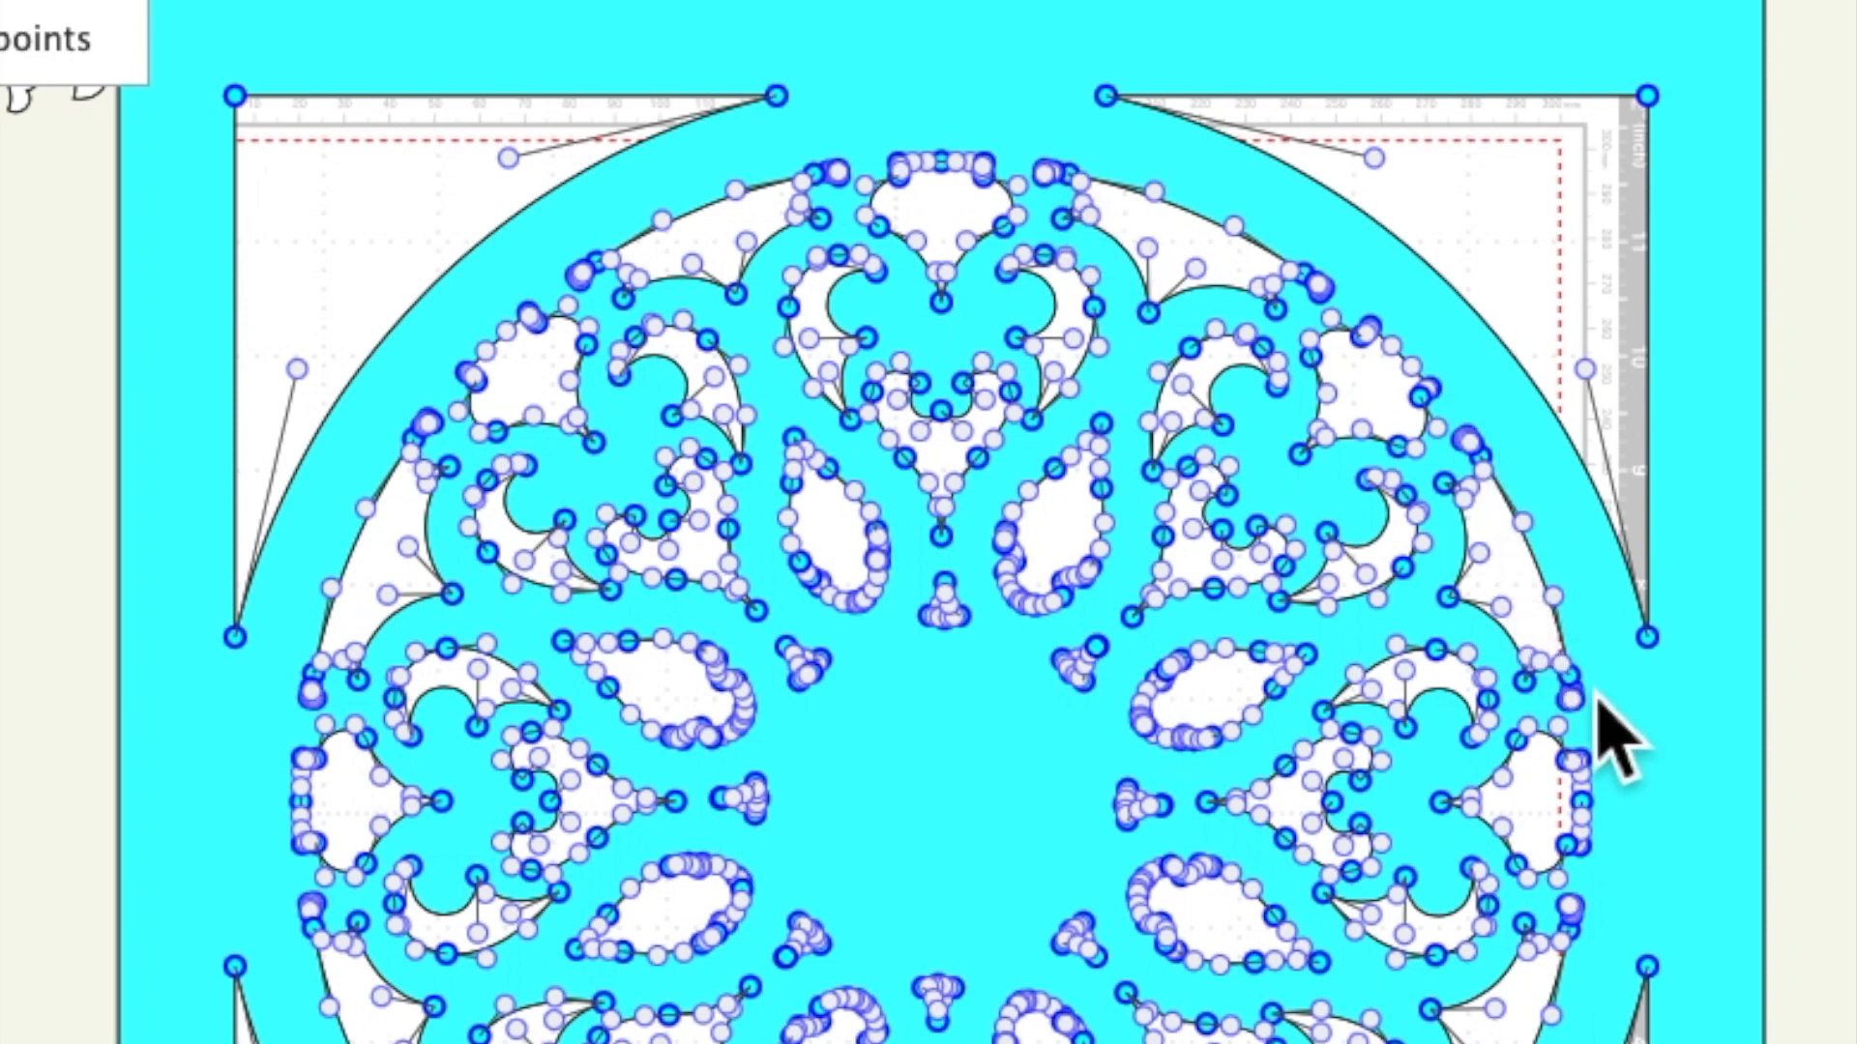
pyautogui.press('Escape')
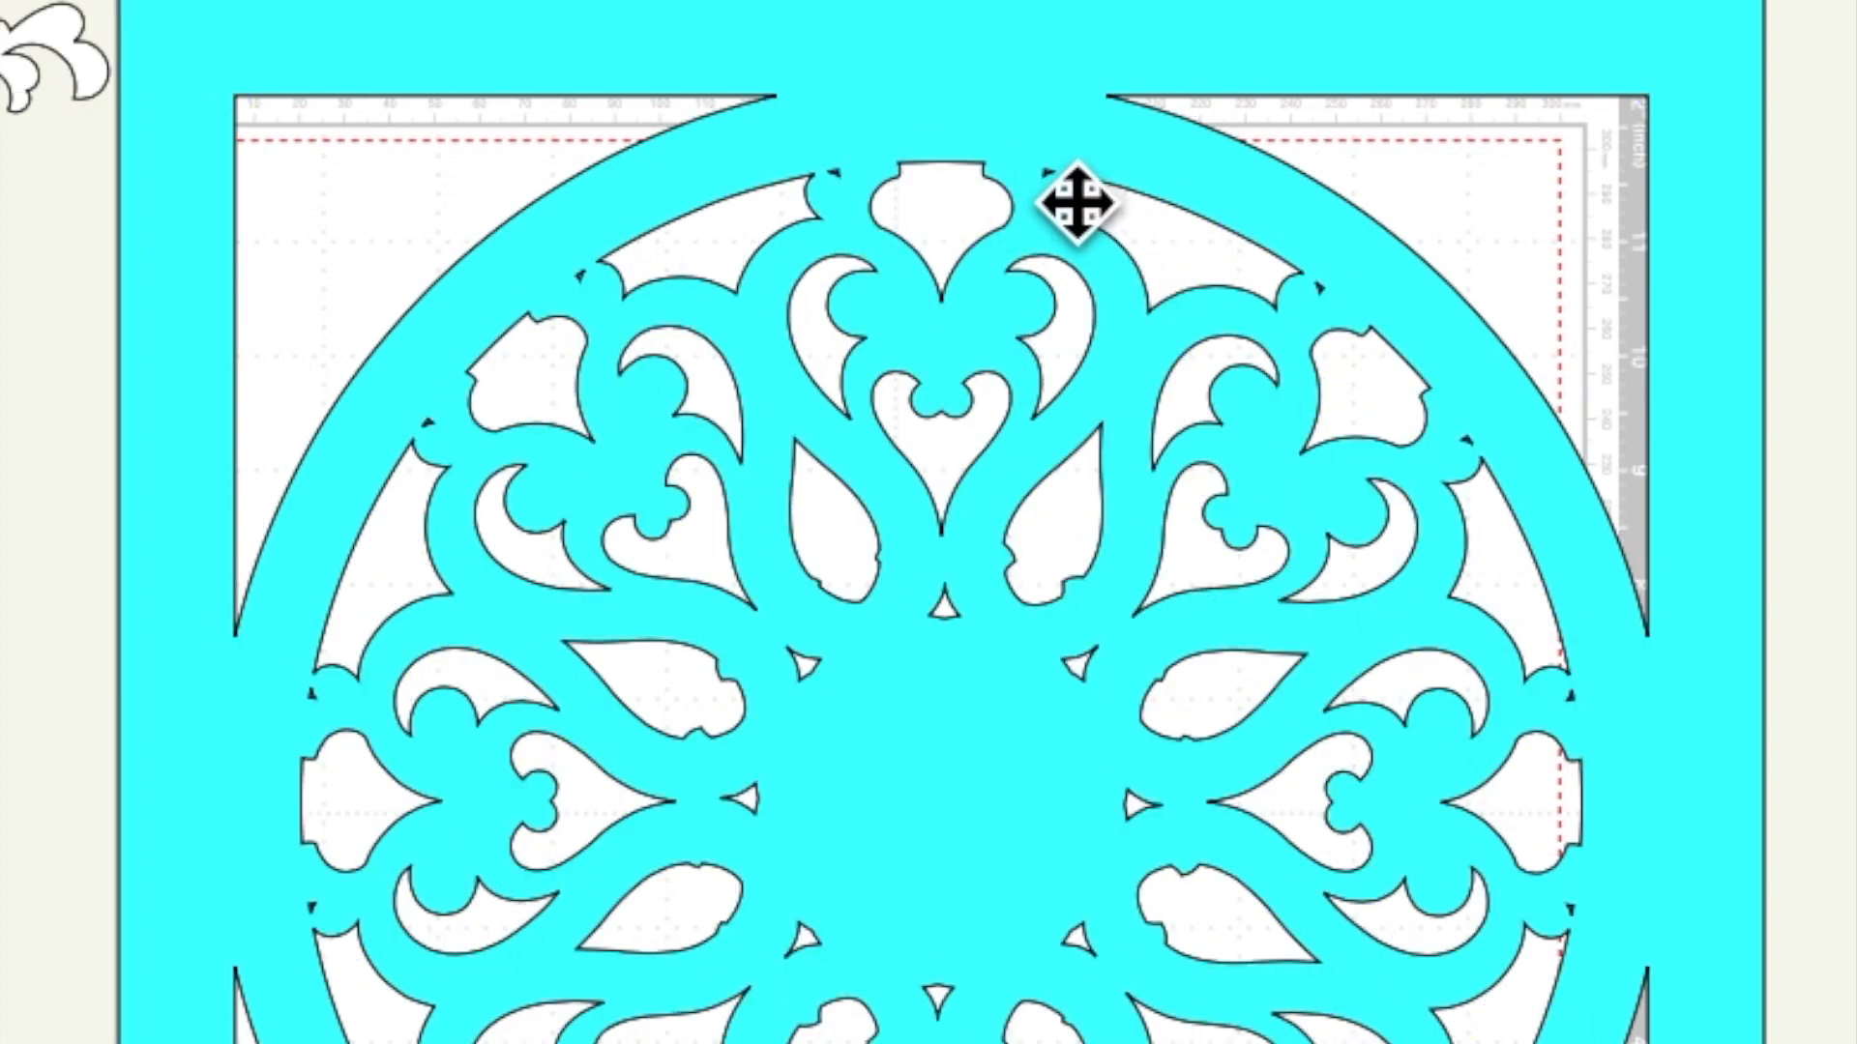
# Reduce the cyan panel to about 11.04 inches square and position it inside the mat's cutting area
pyautogui.click(1760, 62)
pyautogui.moveTo(1765, 5); pyautogui.dragTo(1383, 357)
pyautogui.moveTo(755, 901); pyautogui.dragTo(916, 791)
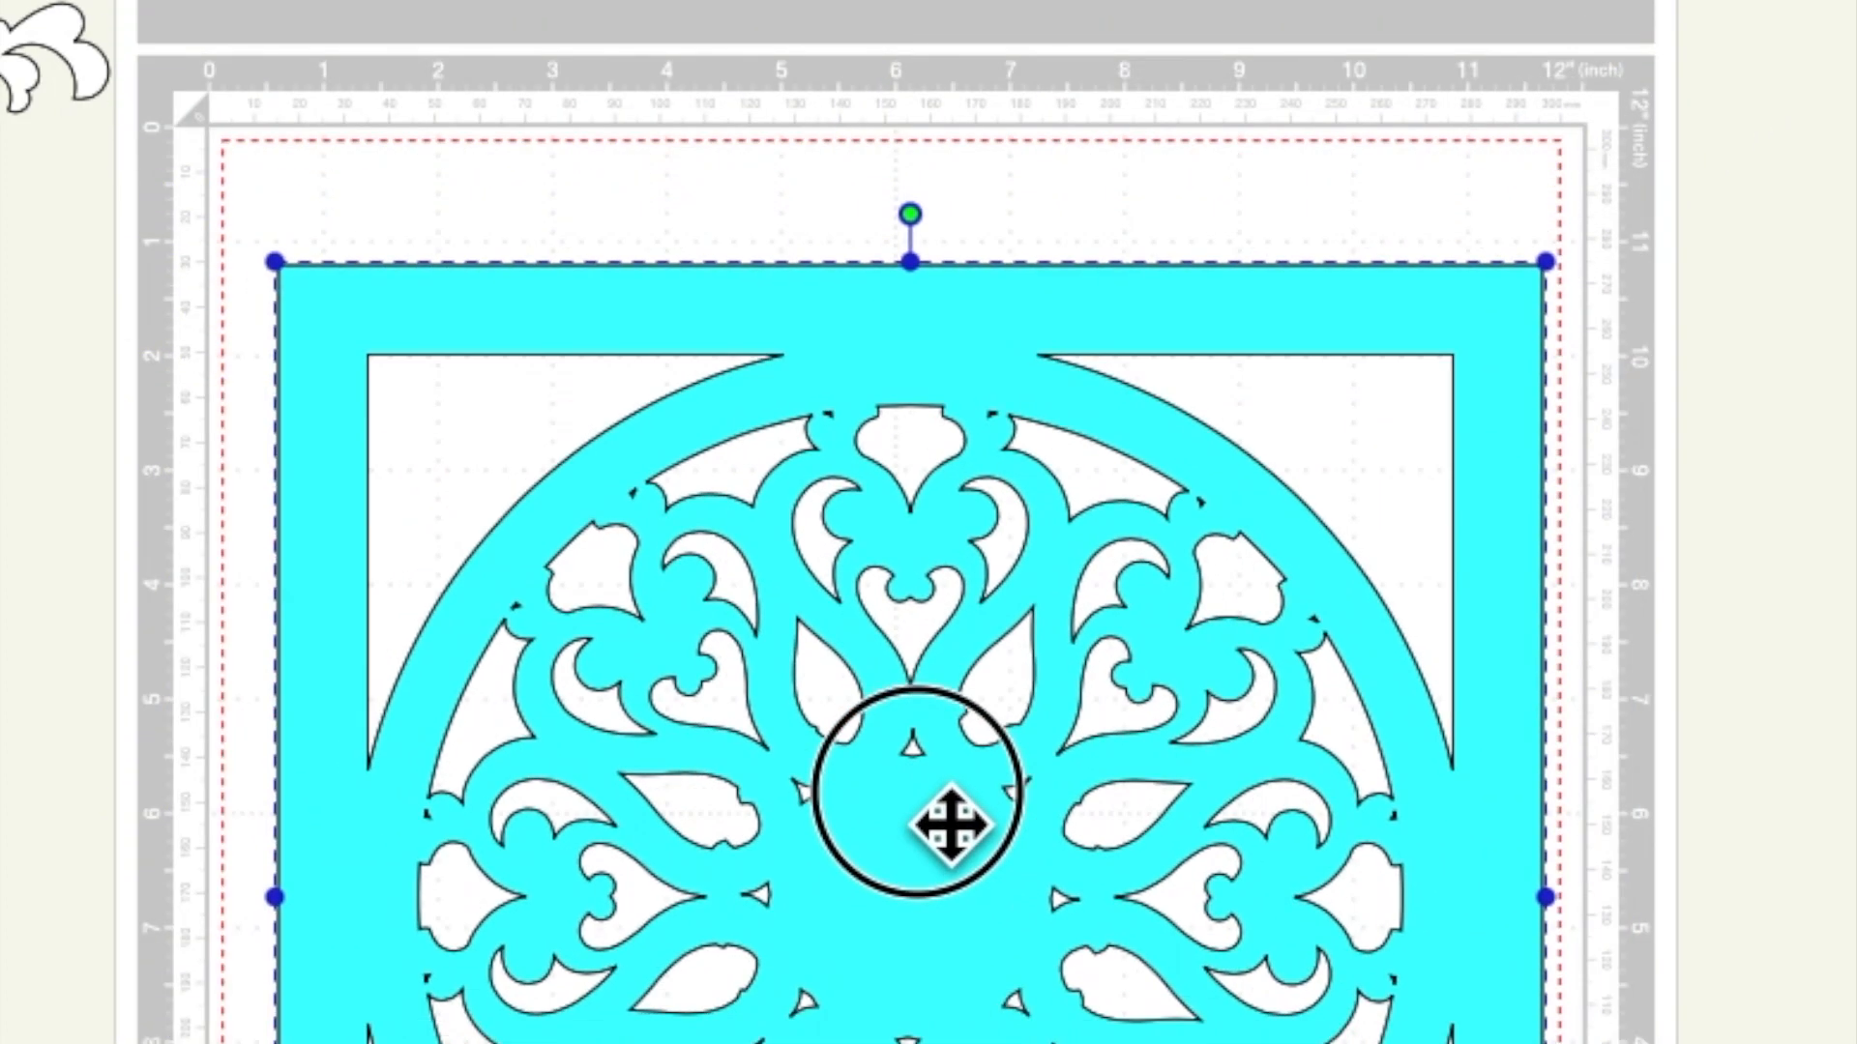
pyautogui.click(1814, 763)
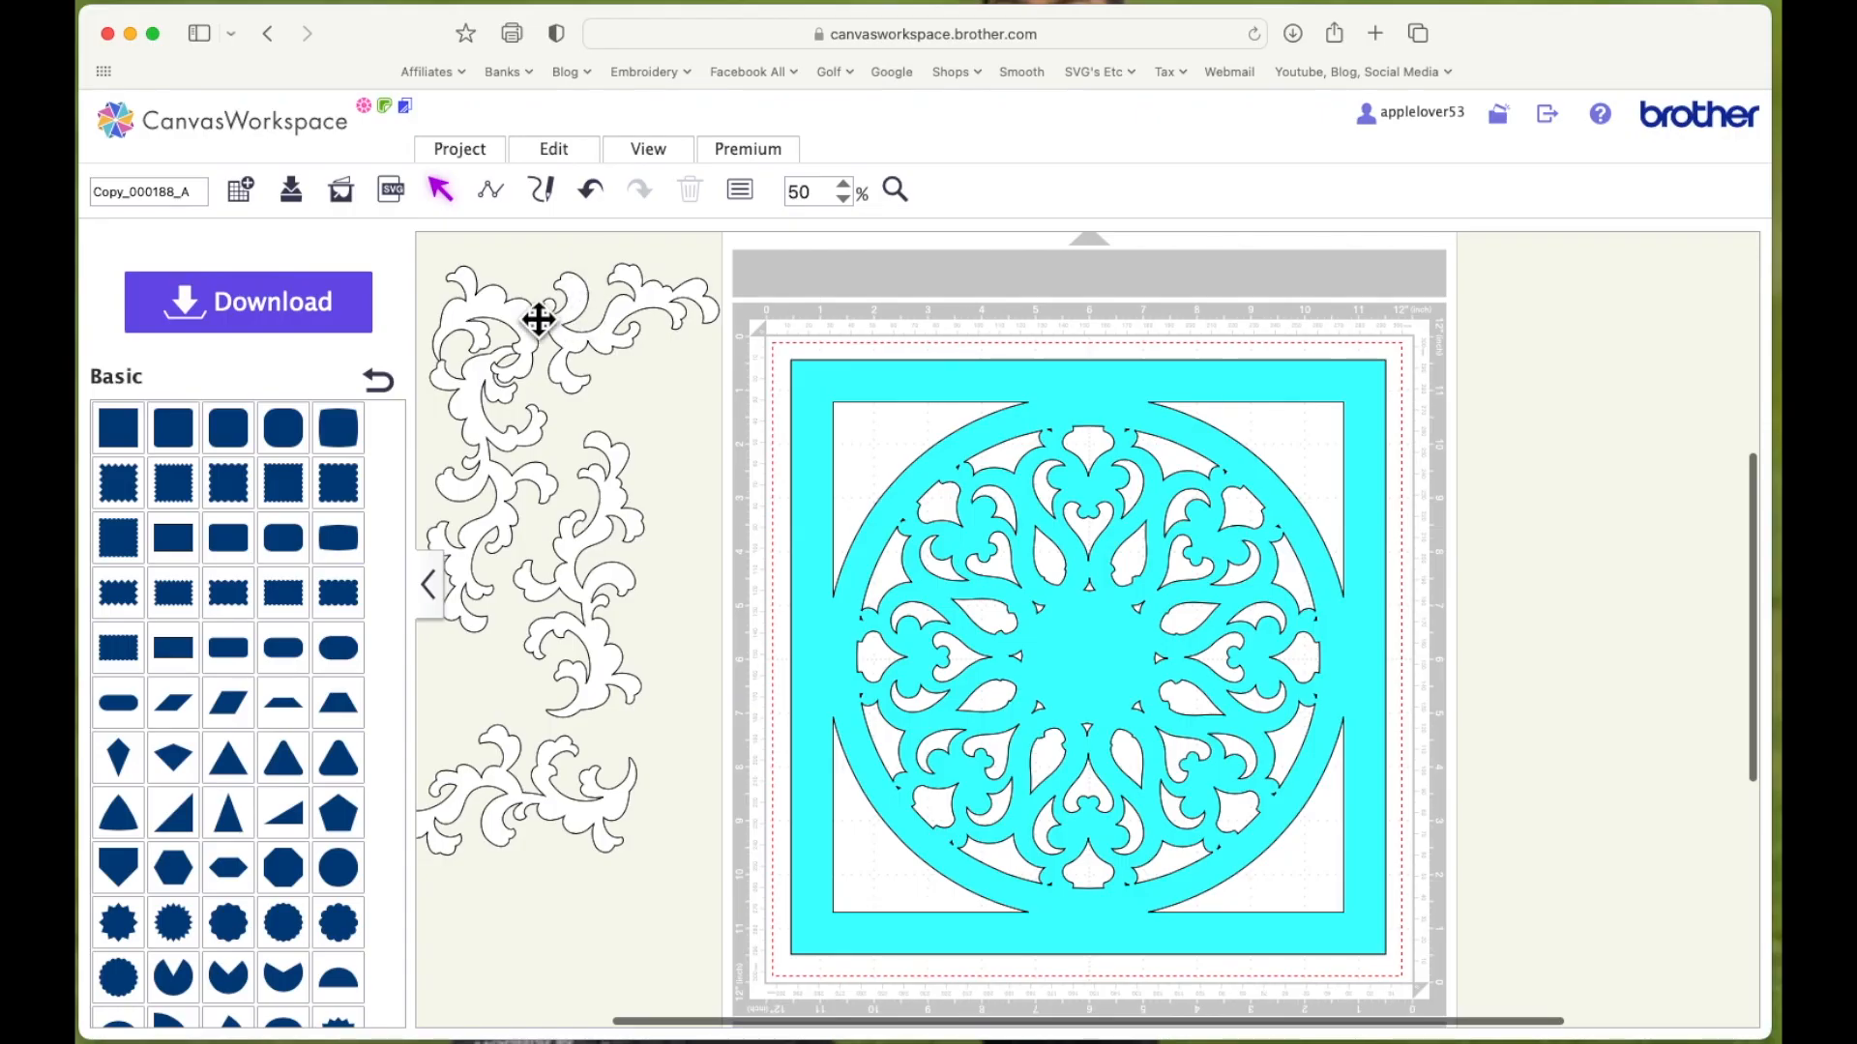
# Delete the four leftover white flourishes from beside the mat
pyautogui.click(514, 317)
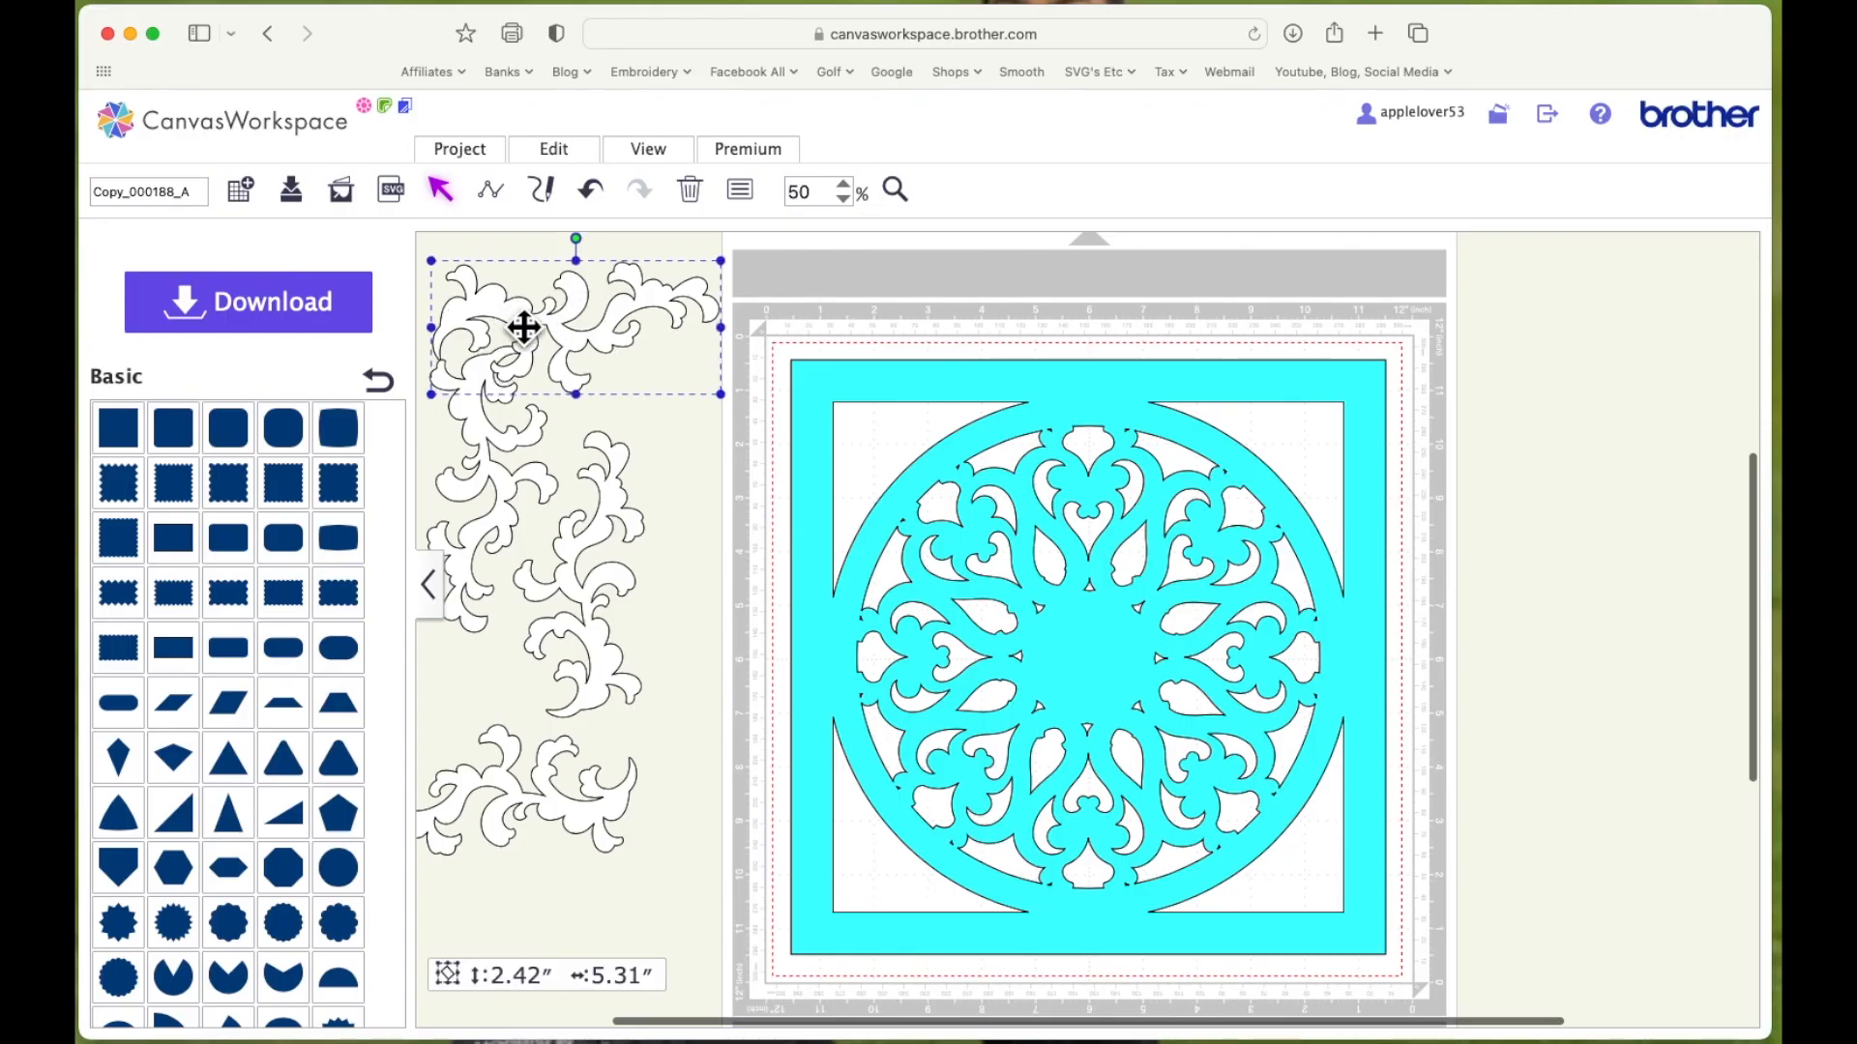
pyautogui.press('Delete')
pyautogui.click(476, 415)
pyautogui.press('Delete')
pyautogui.click(600, 675)
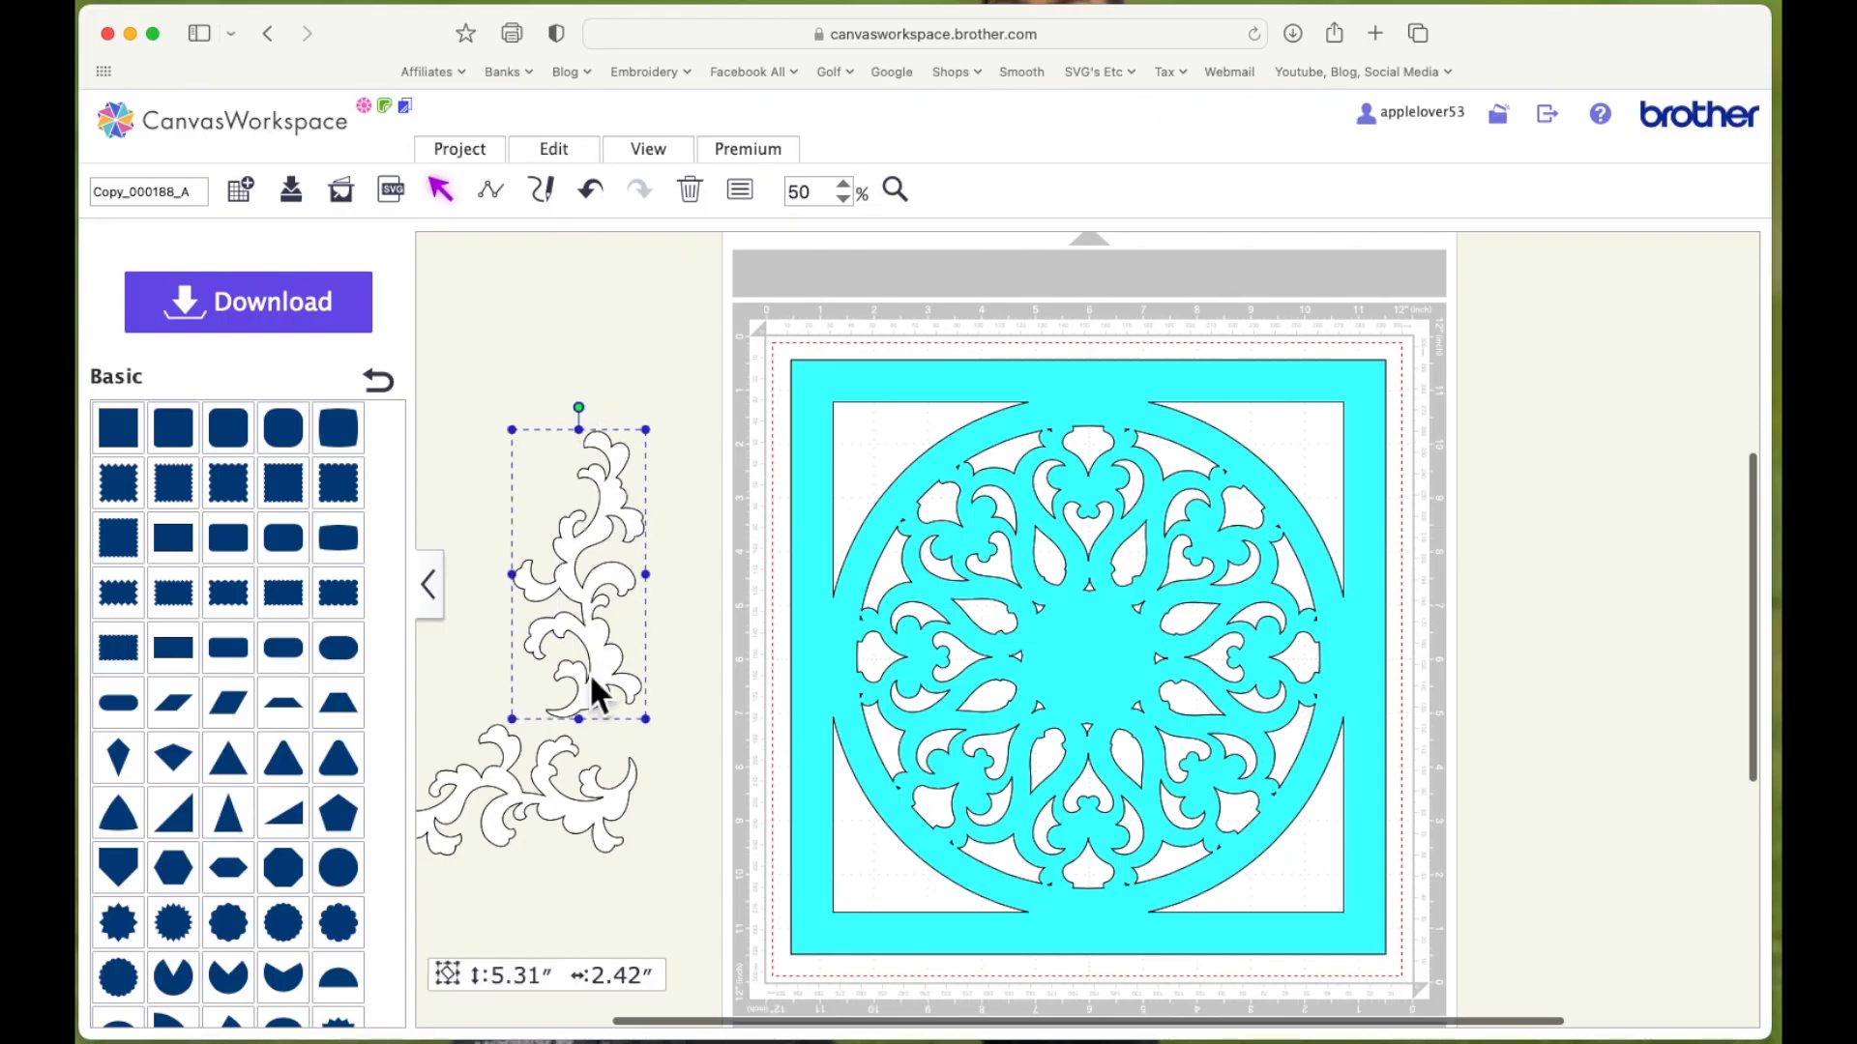
pyautogui.press('Delete')
pyautogui.click(539, 812)
pyautogui.press('Delete')
# Collapse the shape library to widen the workspace and nudge the cyan panel slightly upward on the mat
pyautogui.click(428, 585)
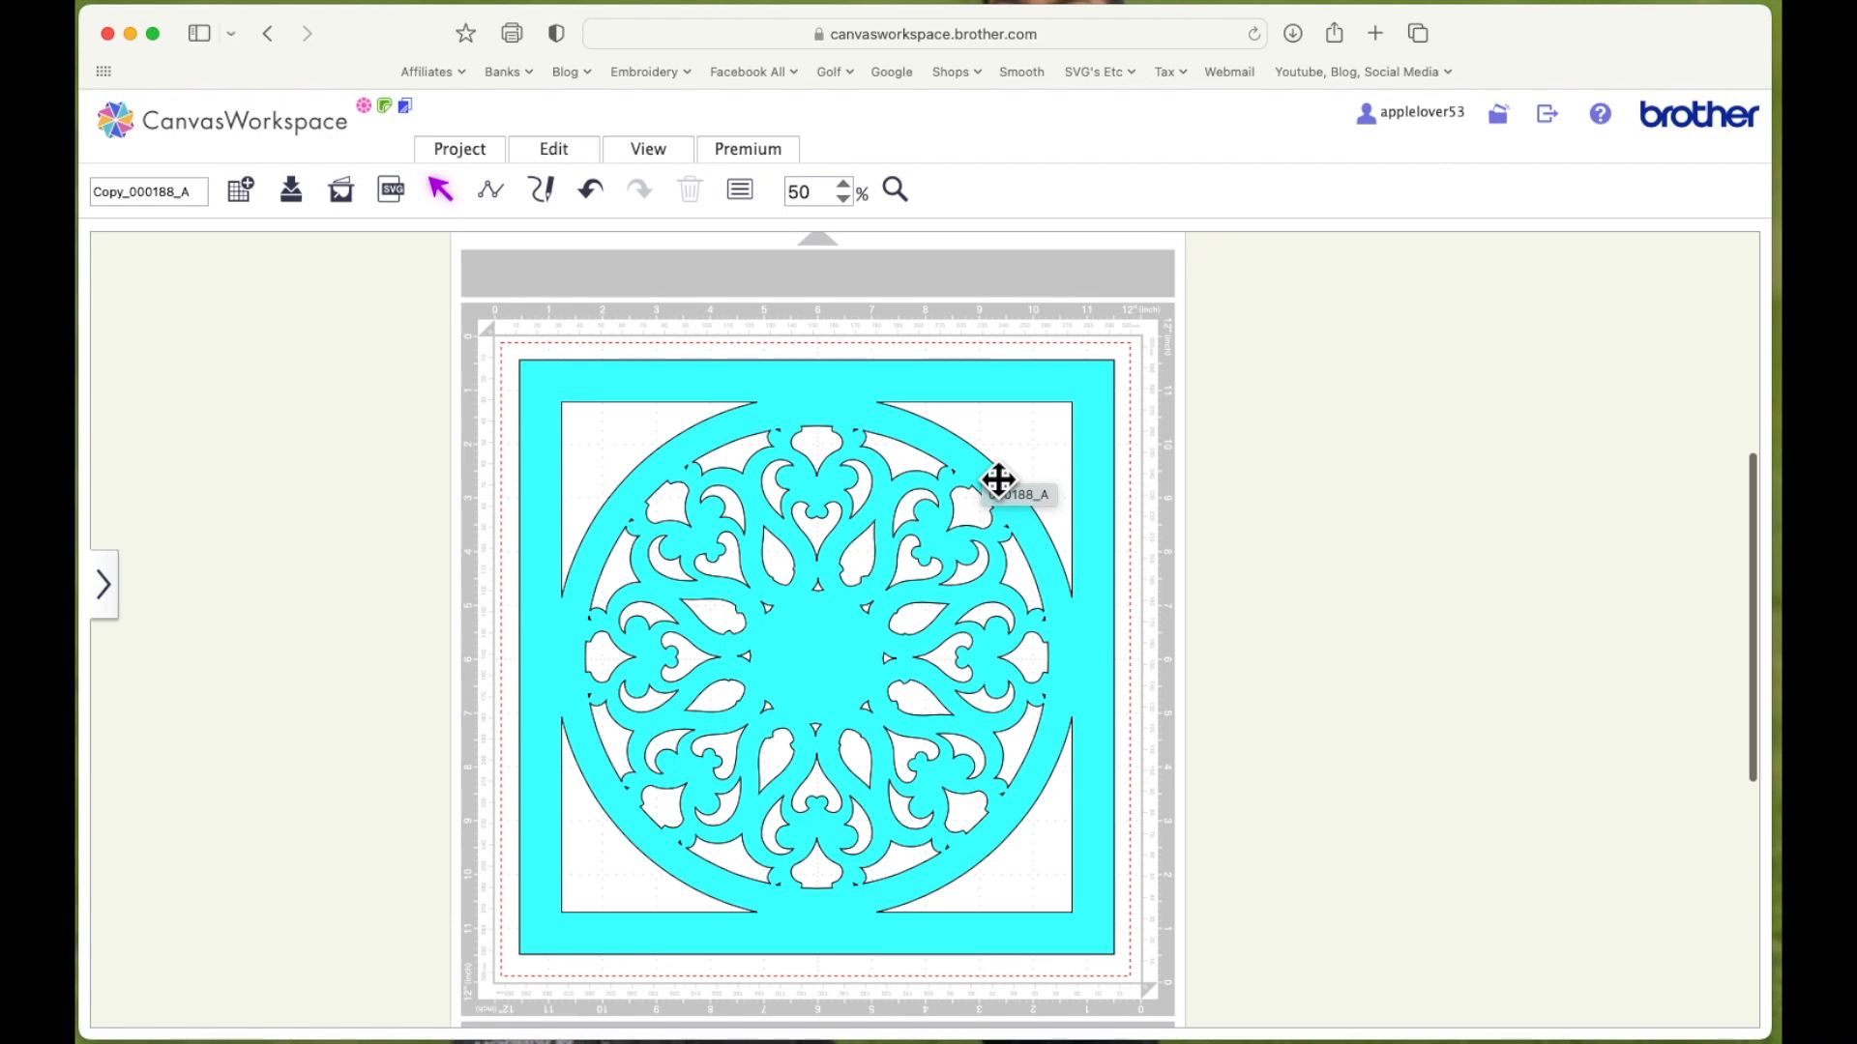
pyautogui.click(1112, 401)
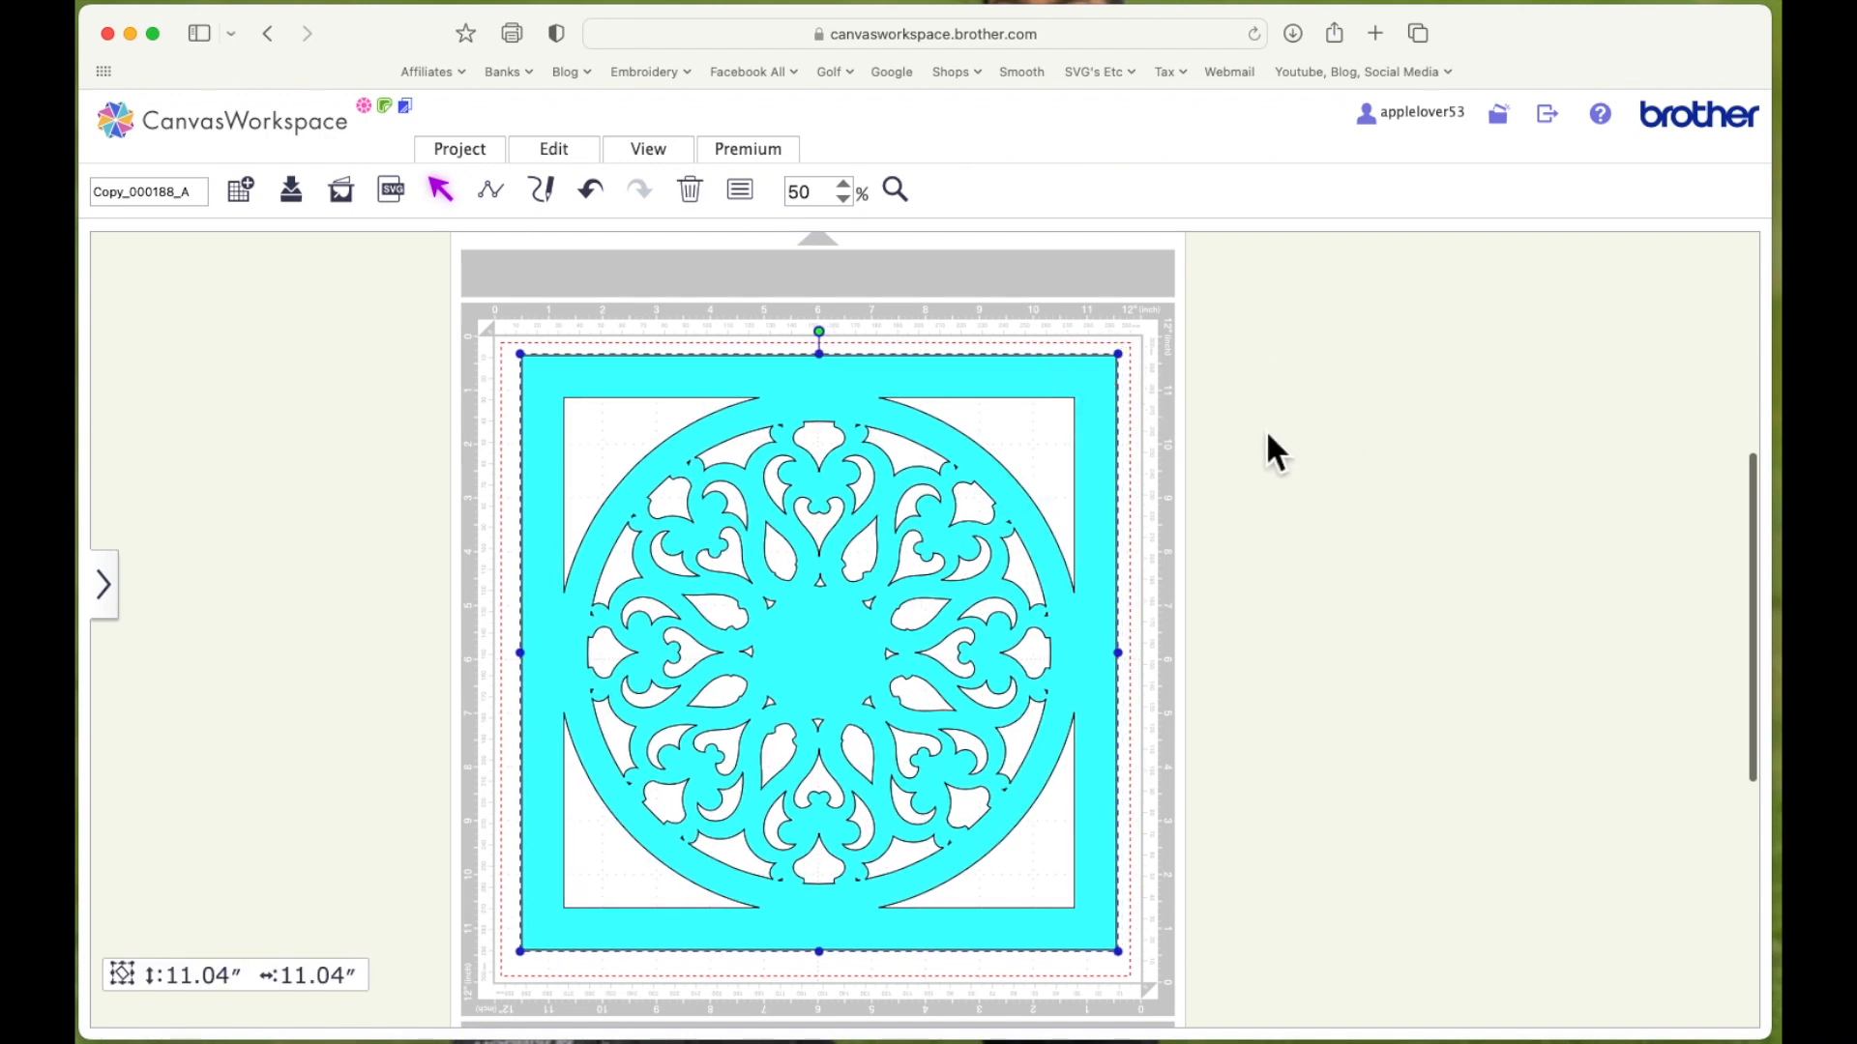